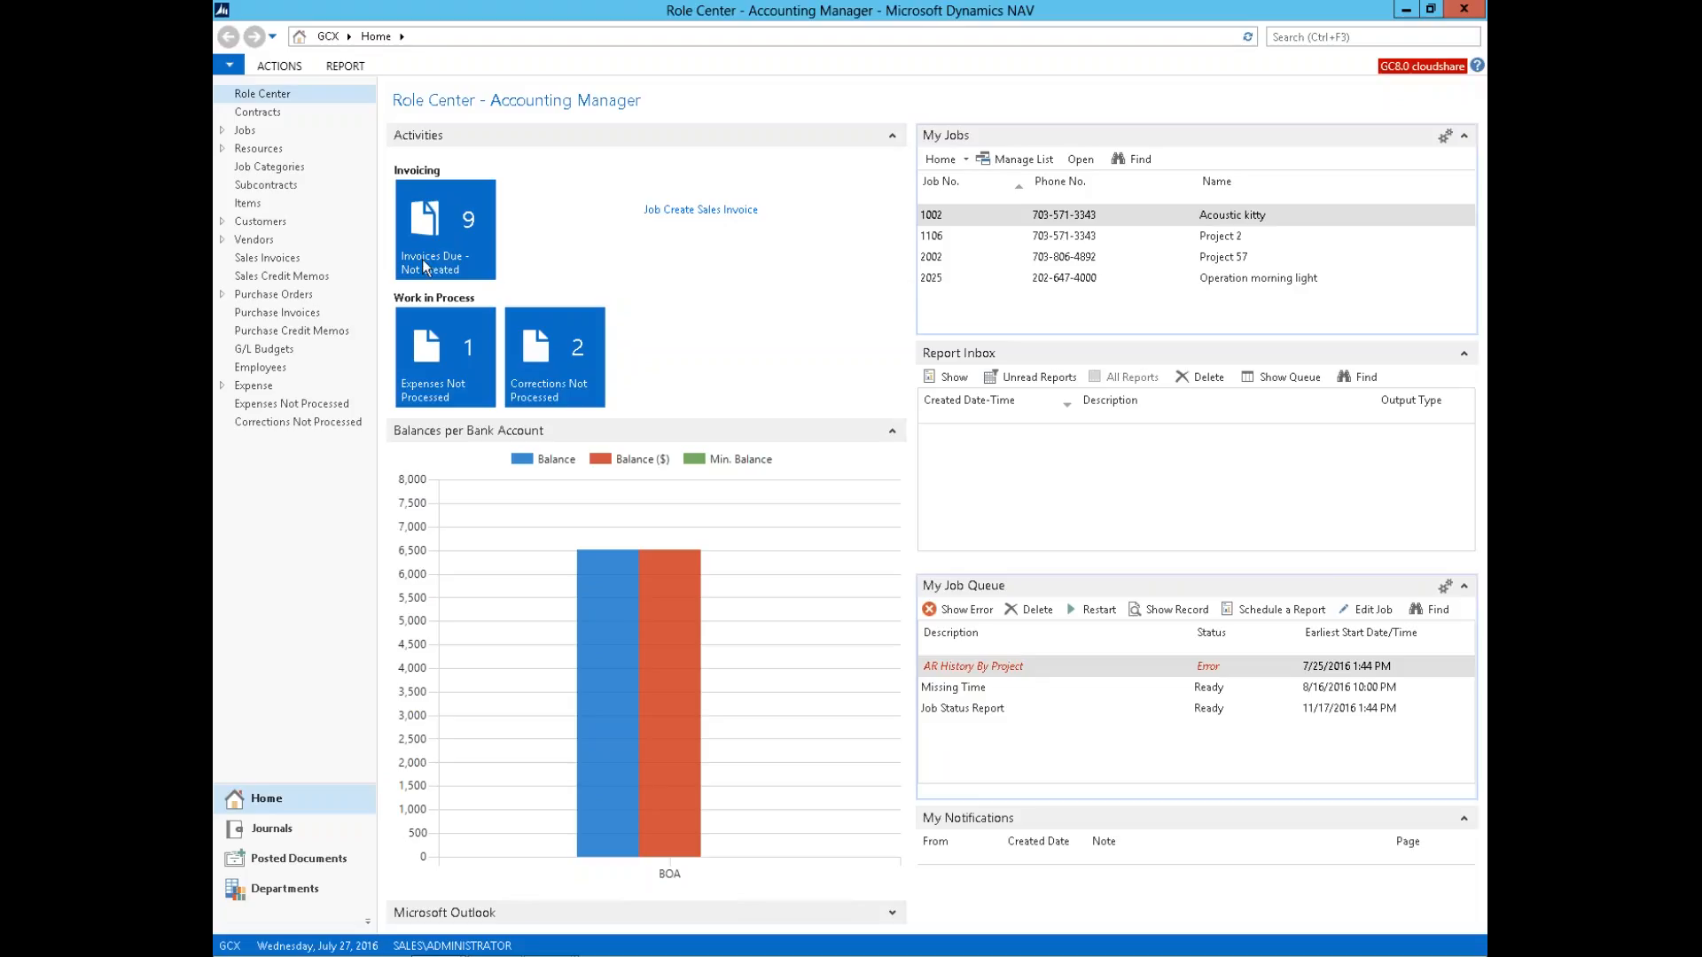
Step: Open the Expenses Not Processed list and examine the approval record and attachment list of the Travel to California expense
left_click(434, 353)
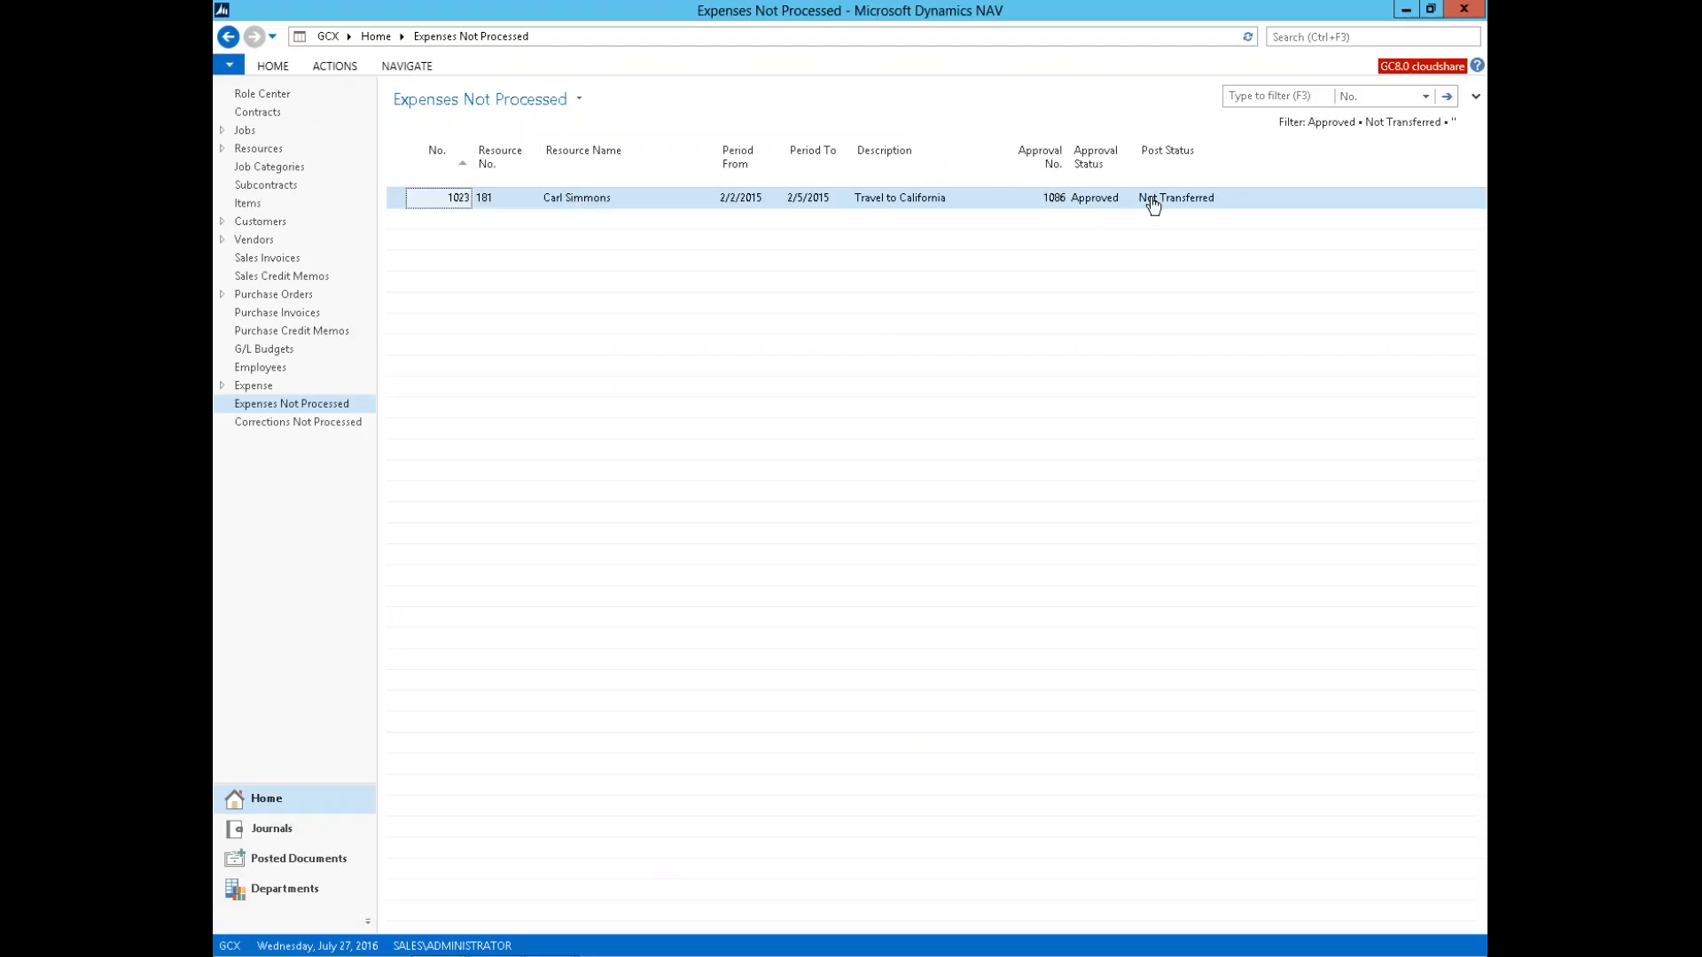
right_click(831, 60)
left_click(847, 71)
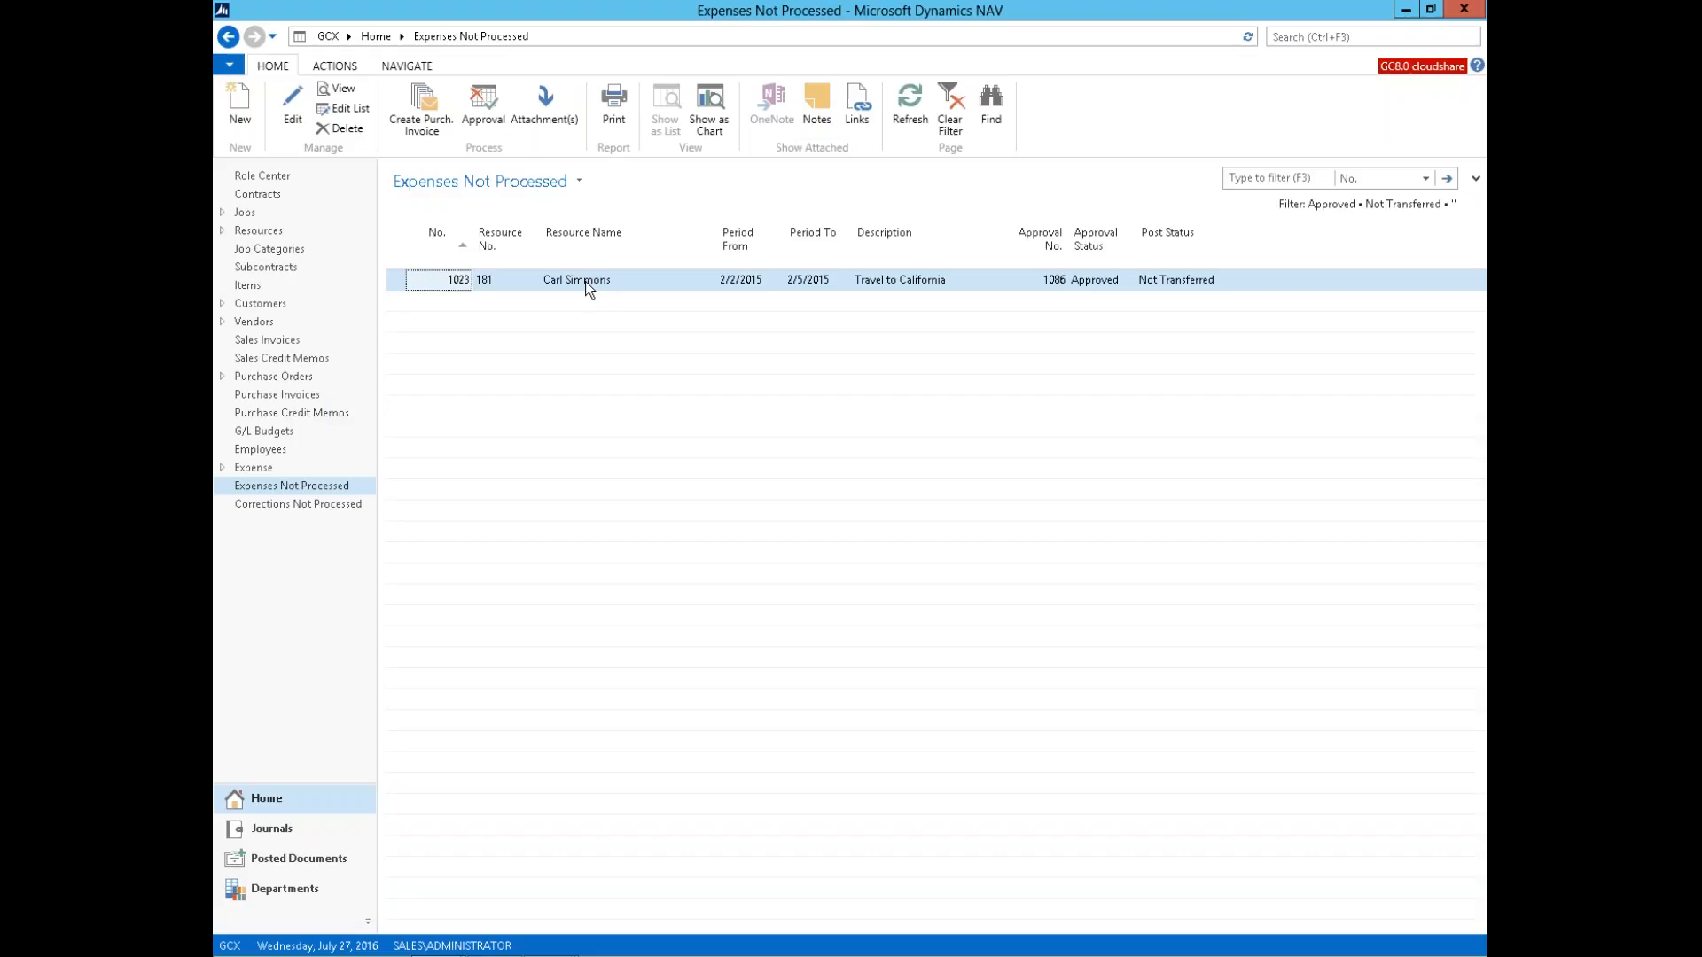
left_click(483, 115)
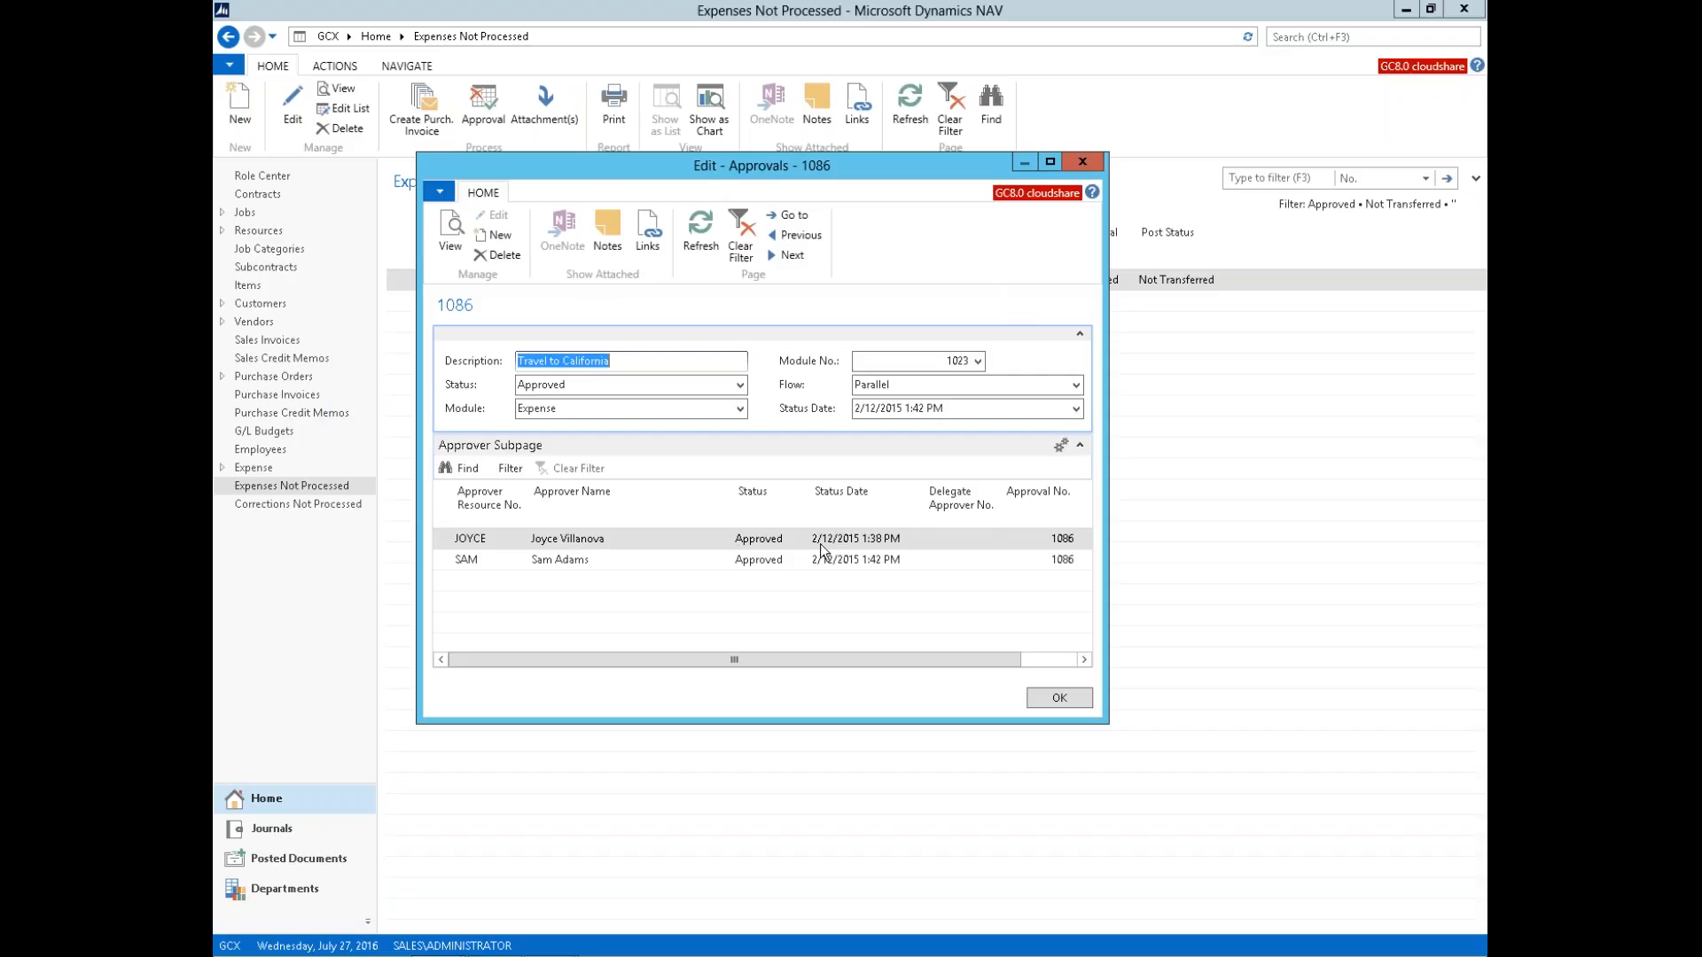
left_click(1081, 163)
left_click(541, 108)
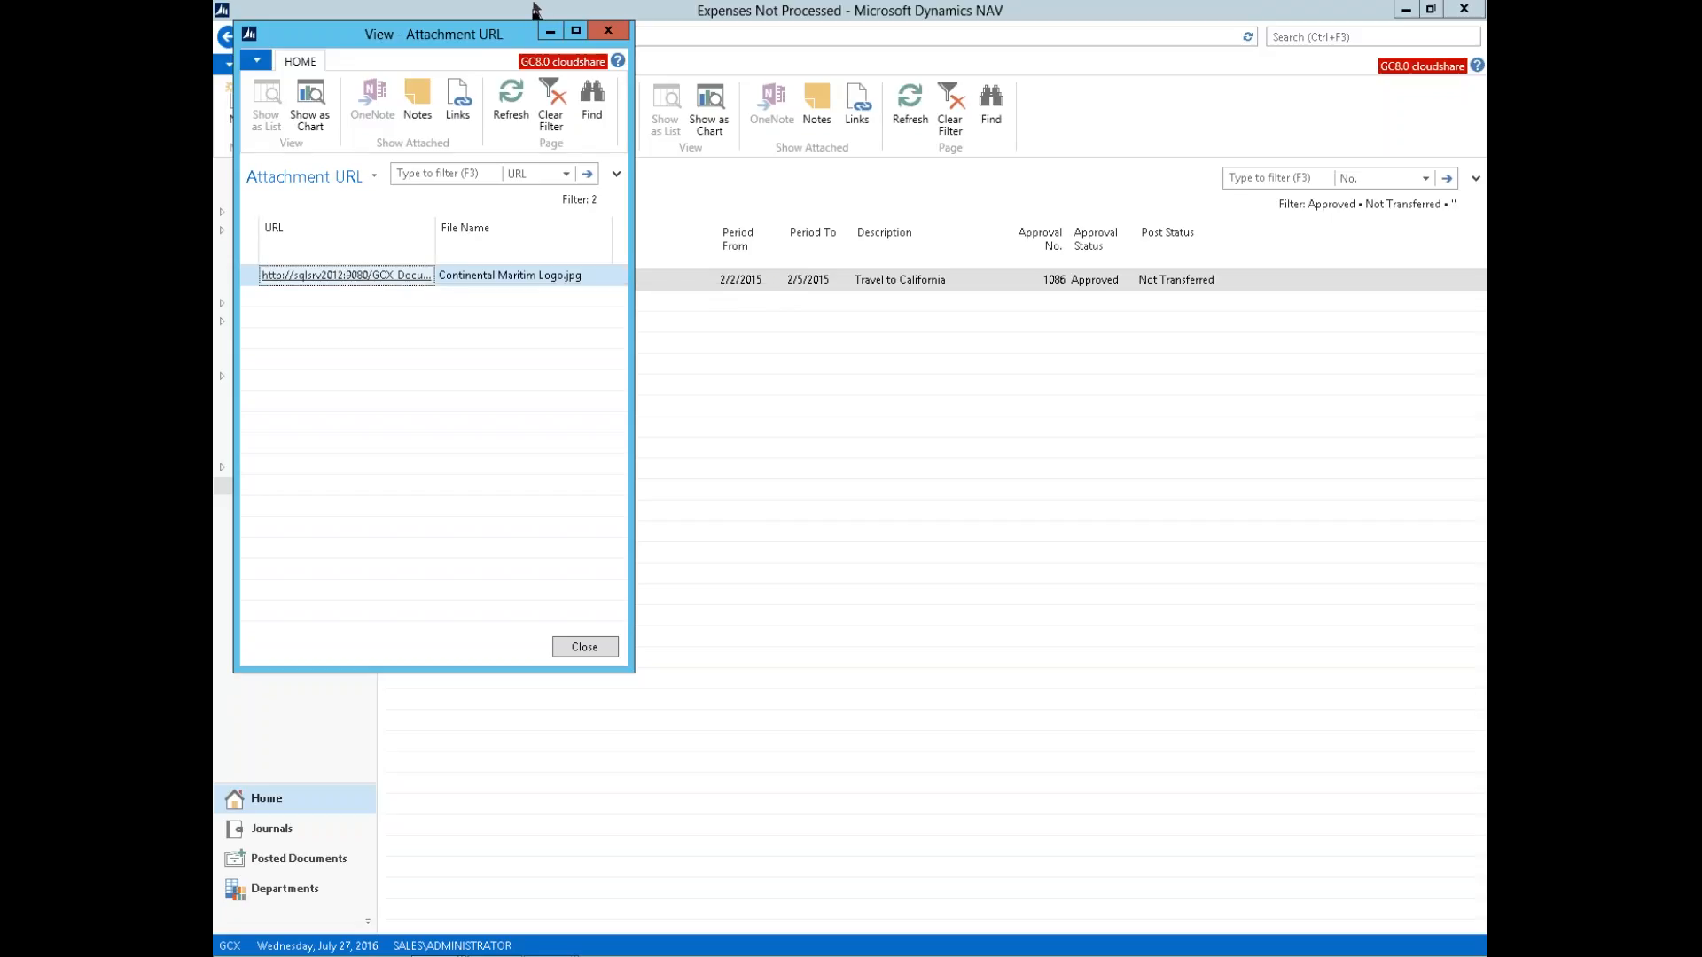
left_click(607, 34)
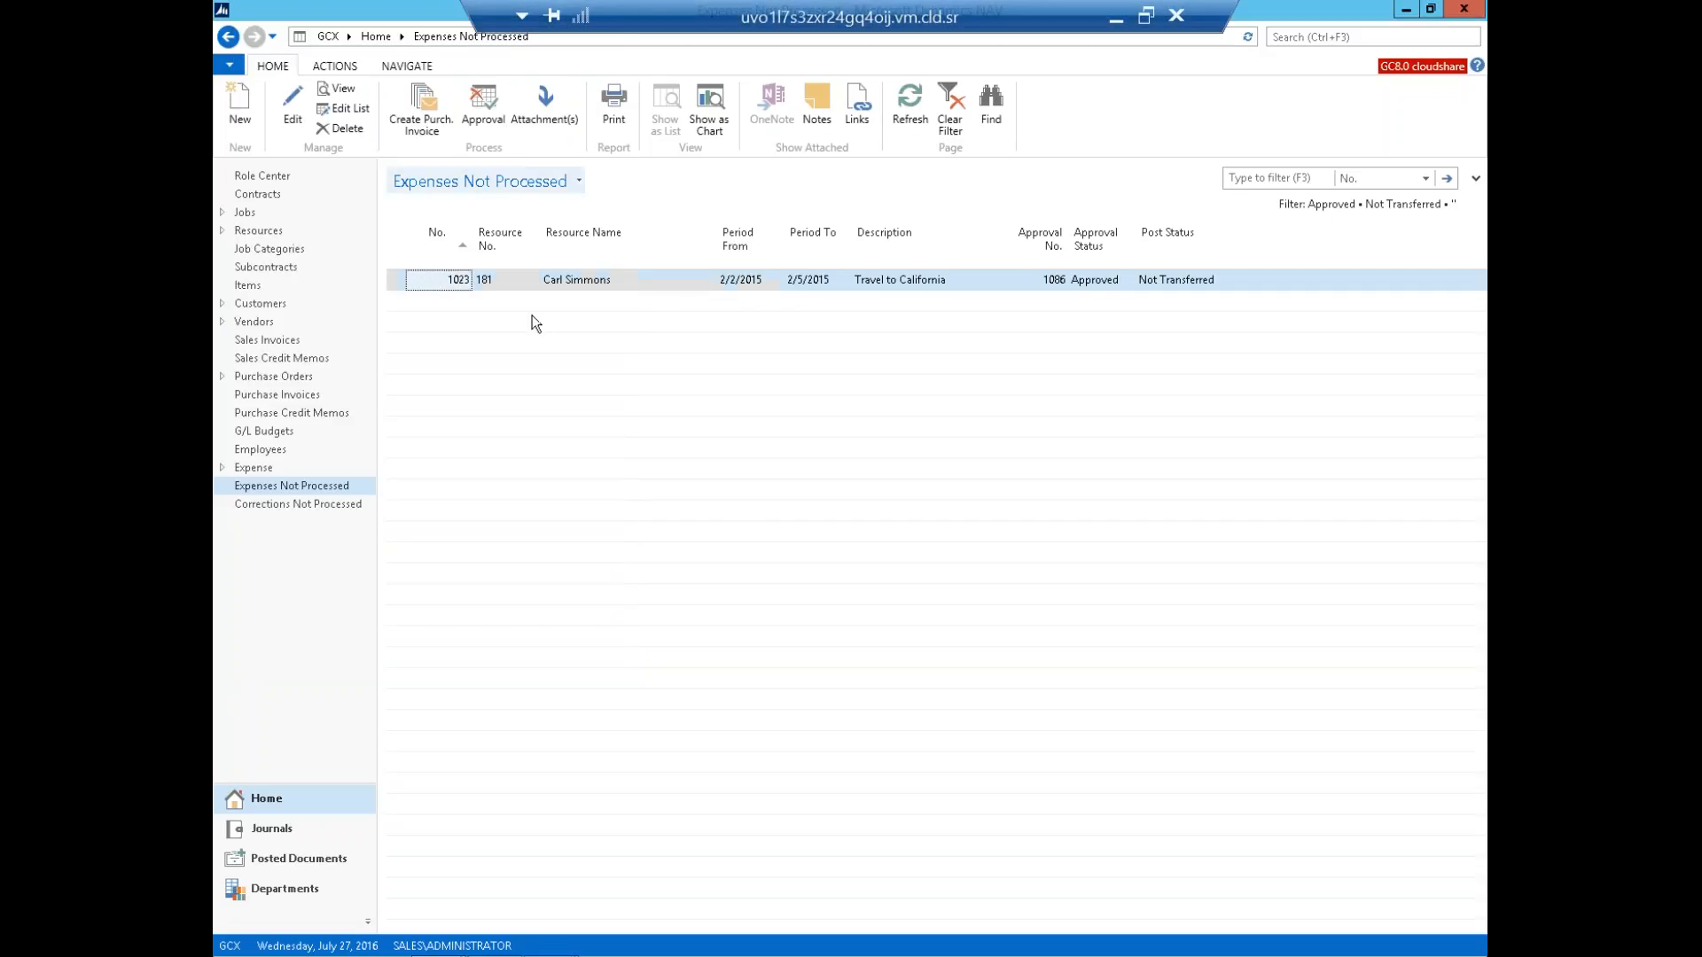
Step: Open the Travel to California expense and remove the Currency Code and Currency Factor columns from its expense lines
double_click(565, 280)
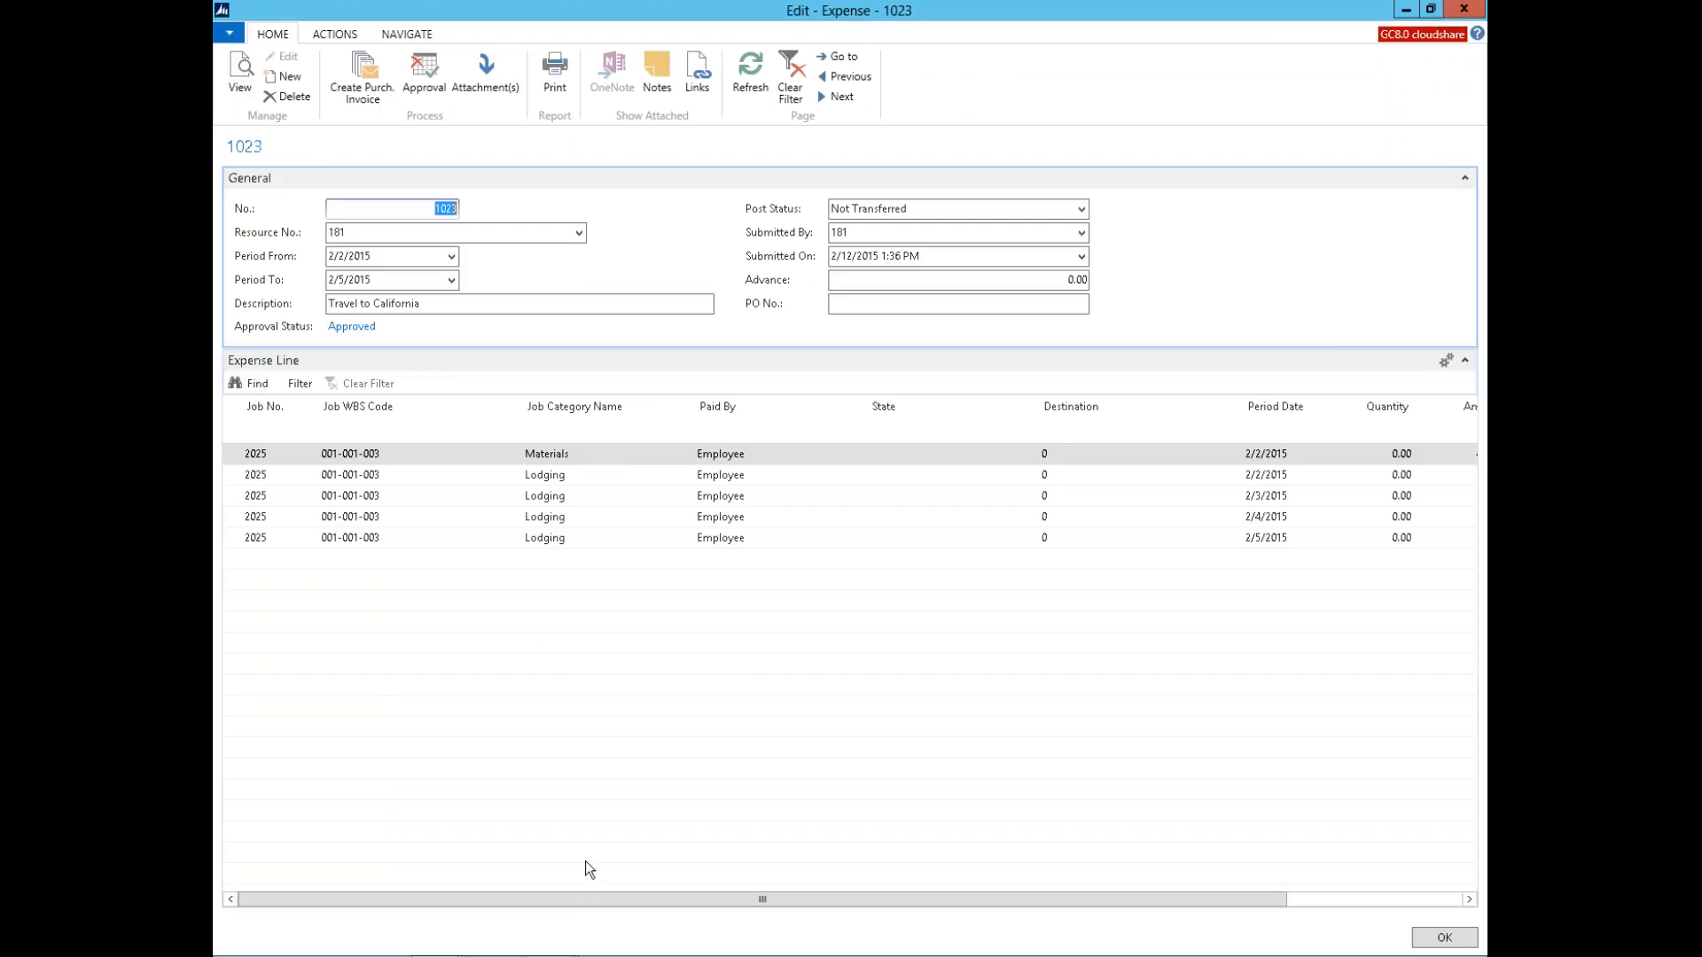
left_click_drag(707, 901, 742, 899)
left_click_drag(865, 897, 887, 897)
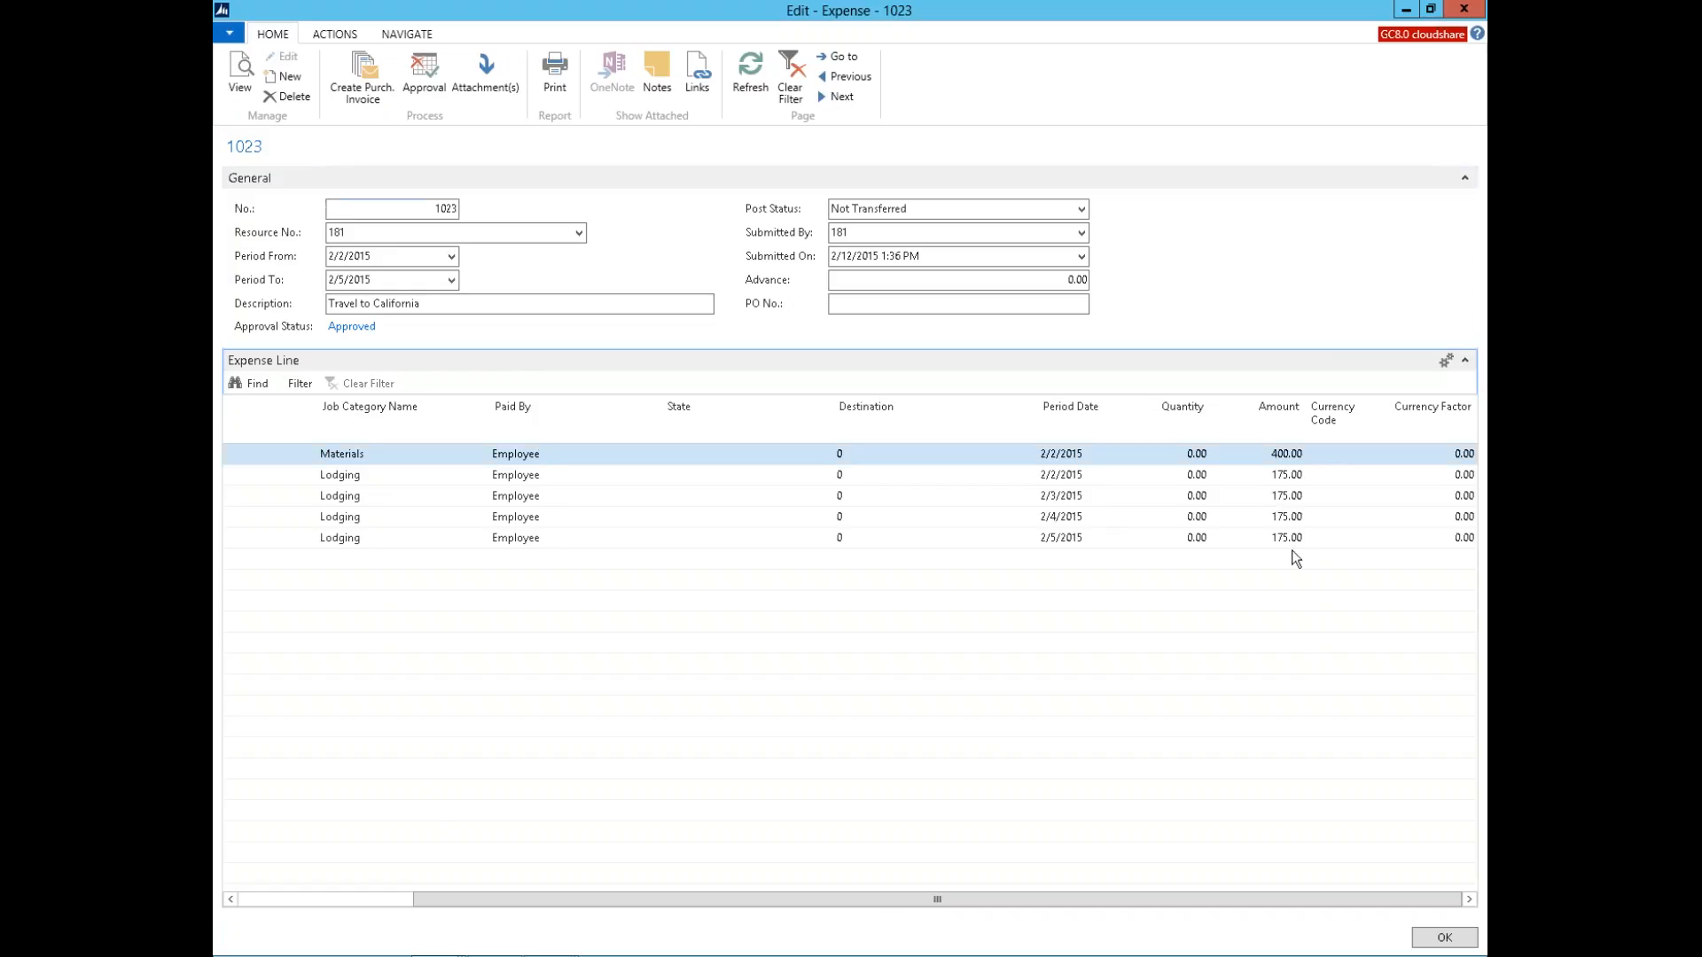
right_click(1342, 424)
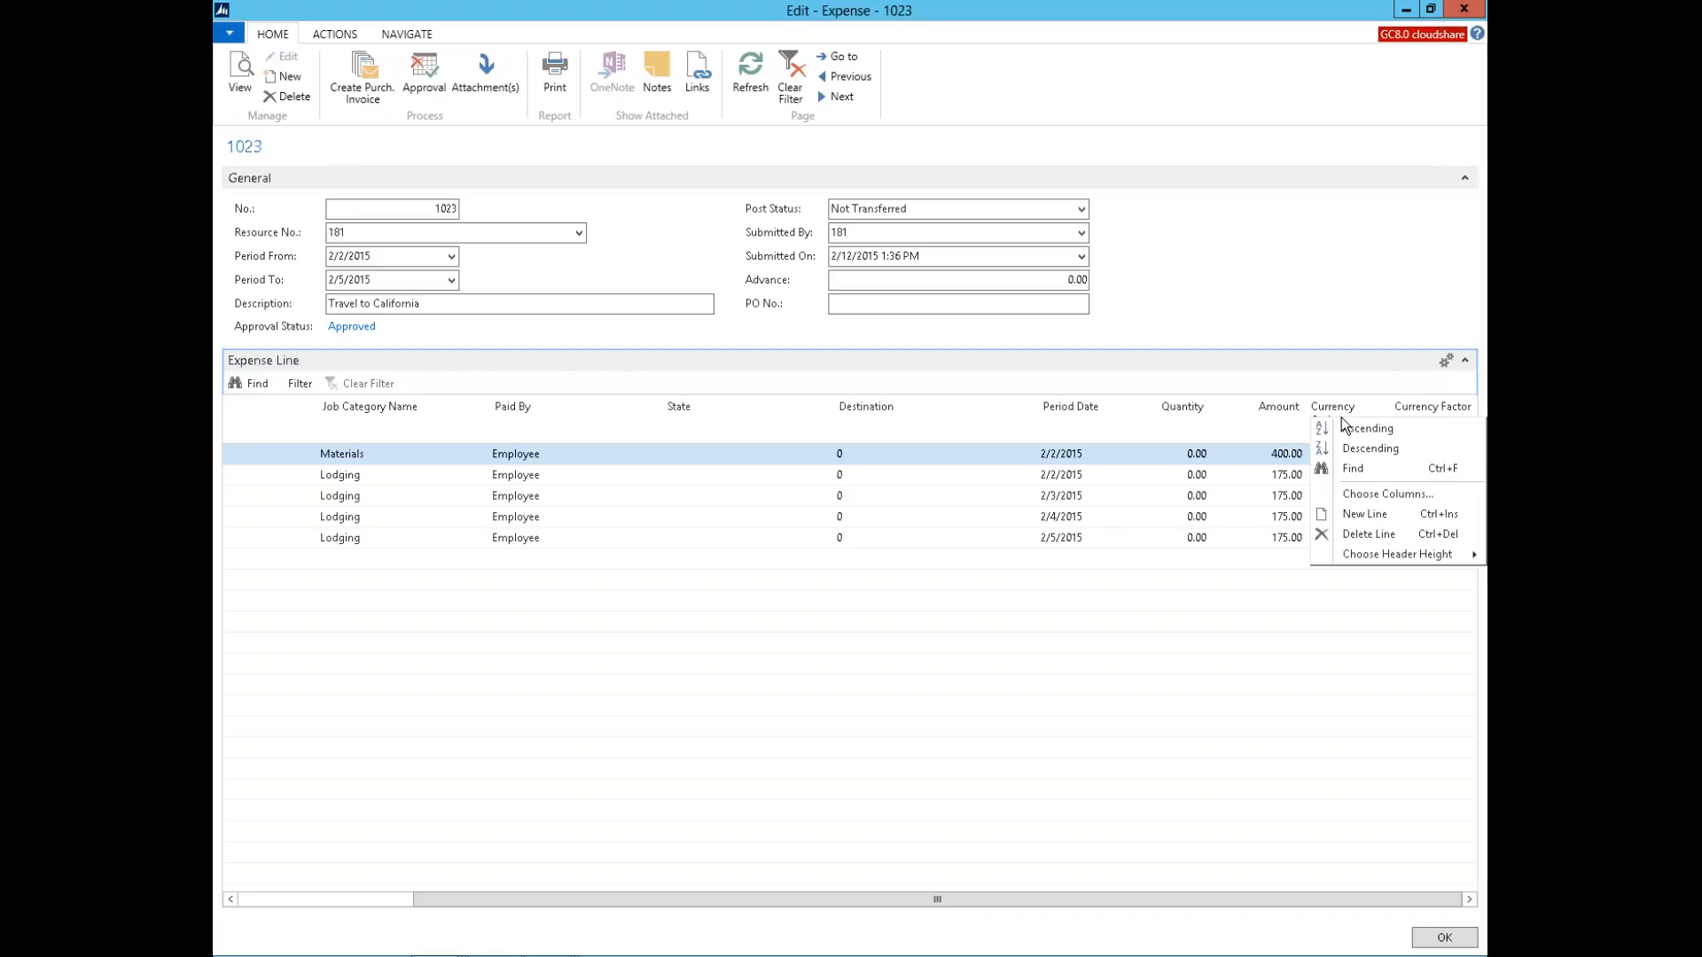
left_click(1349, 502)
left_click(968, 462)
left_click(866, 395)
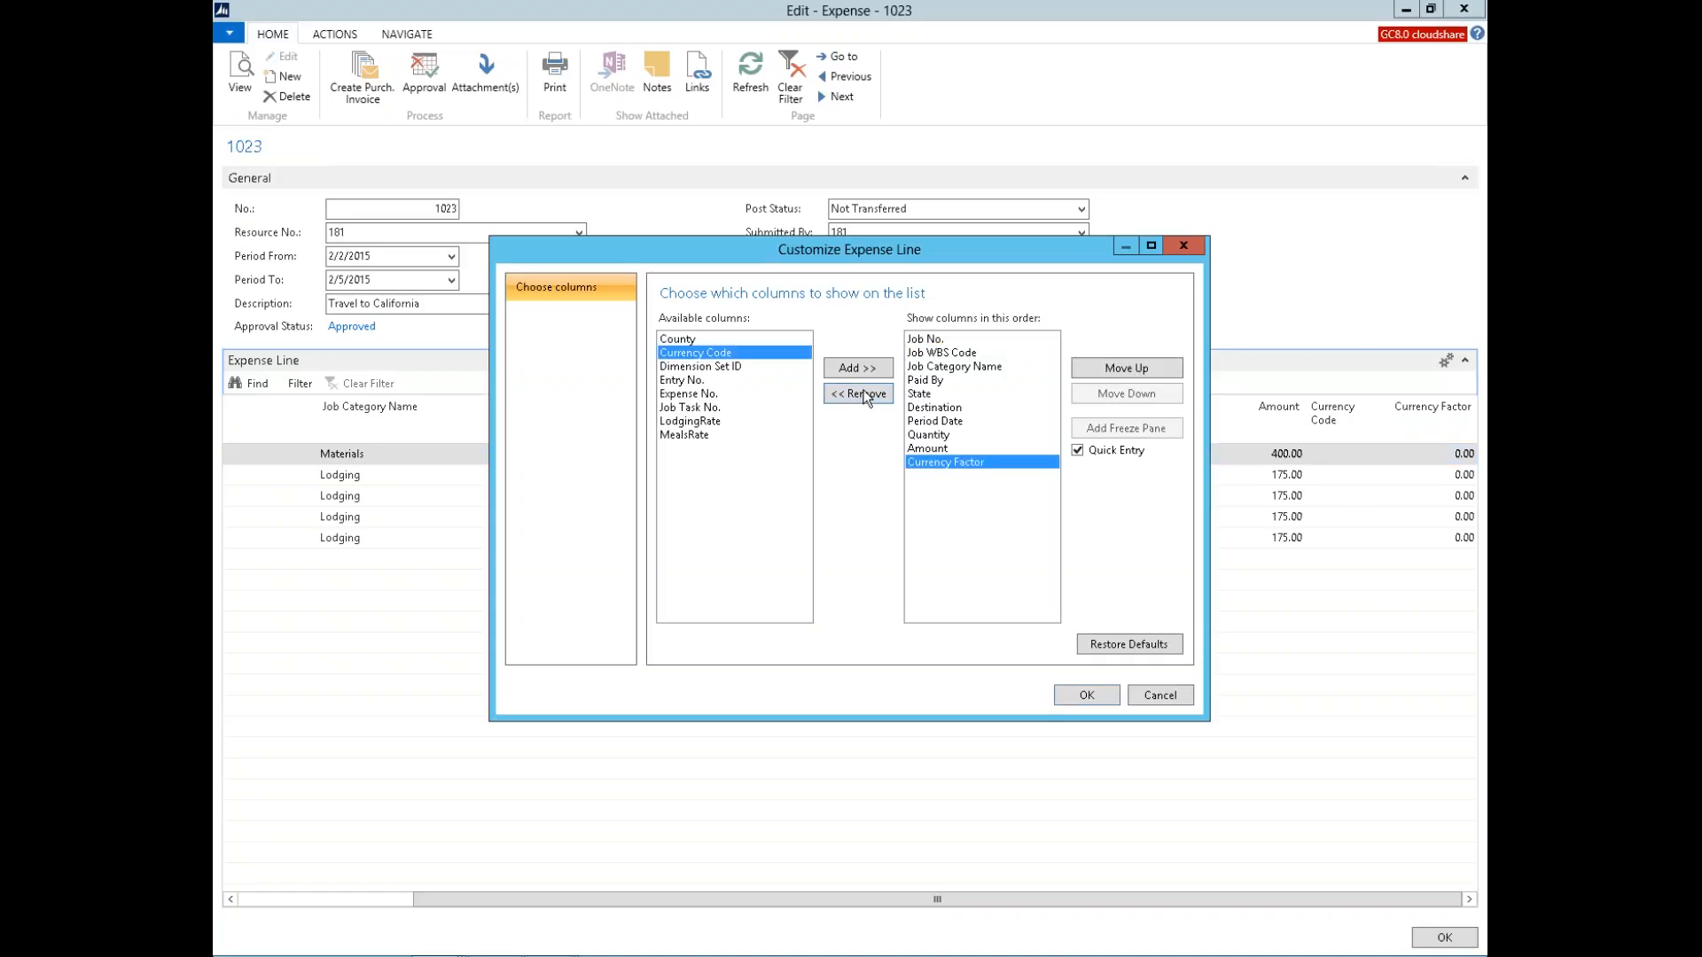
left_click(866, 395)
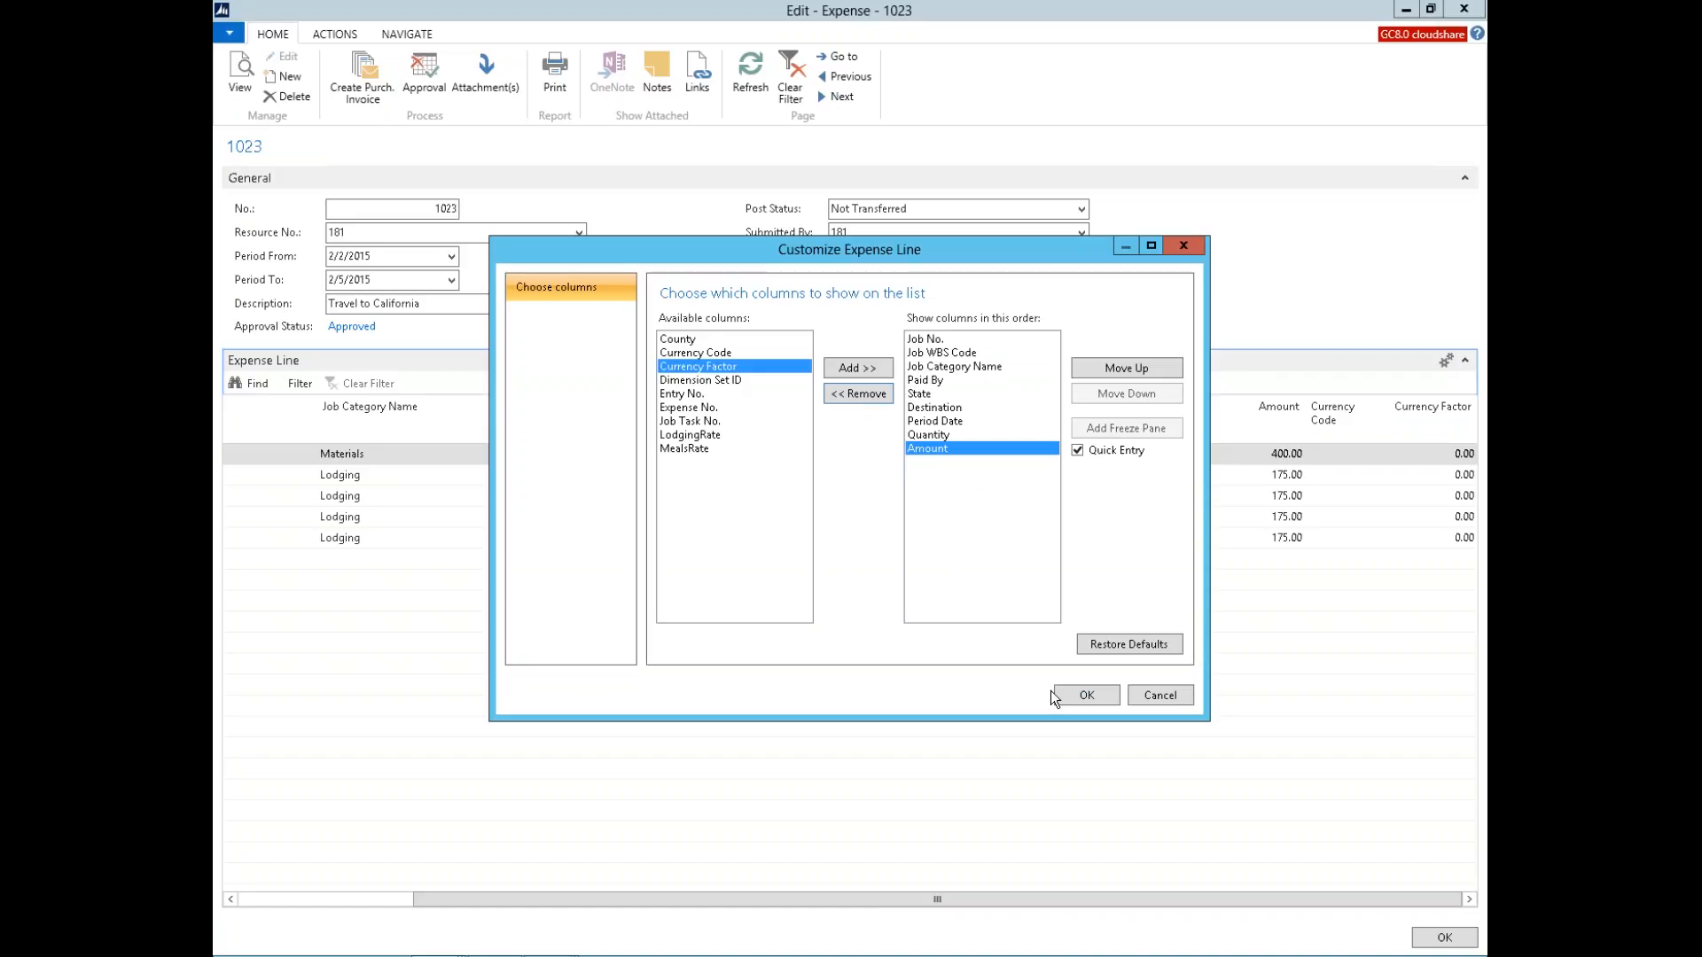
left_click(1076, 698)
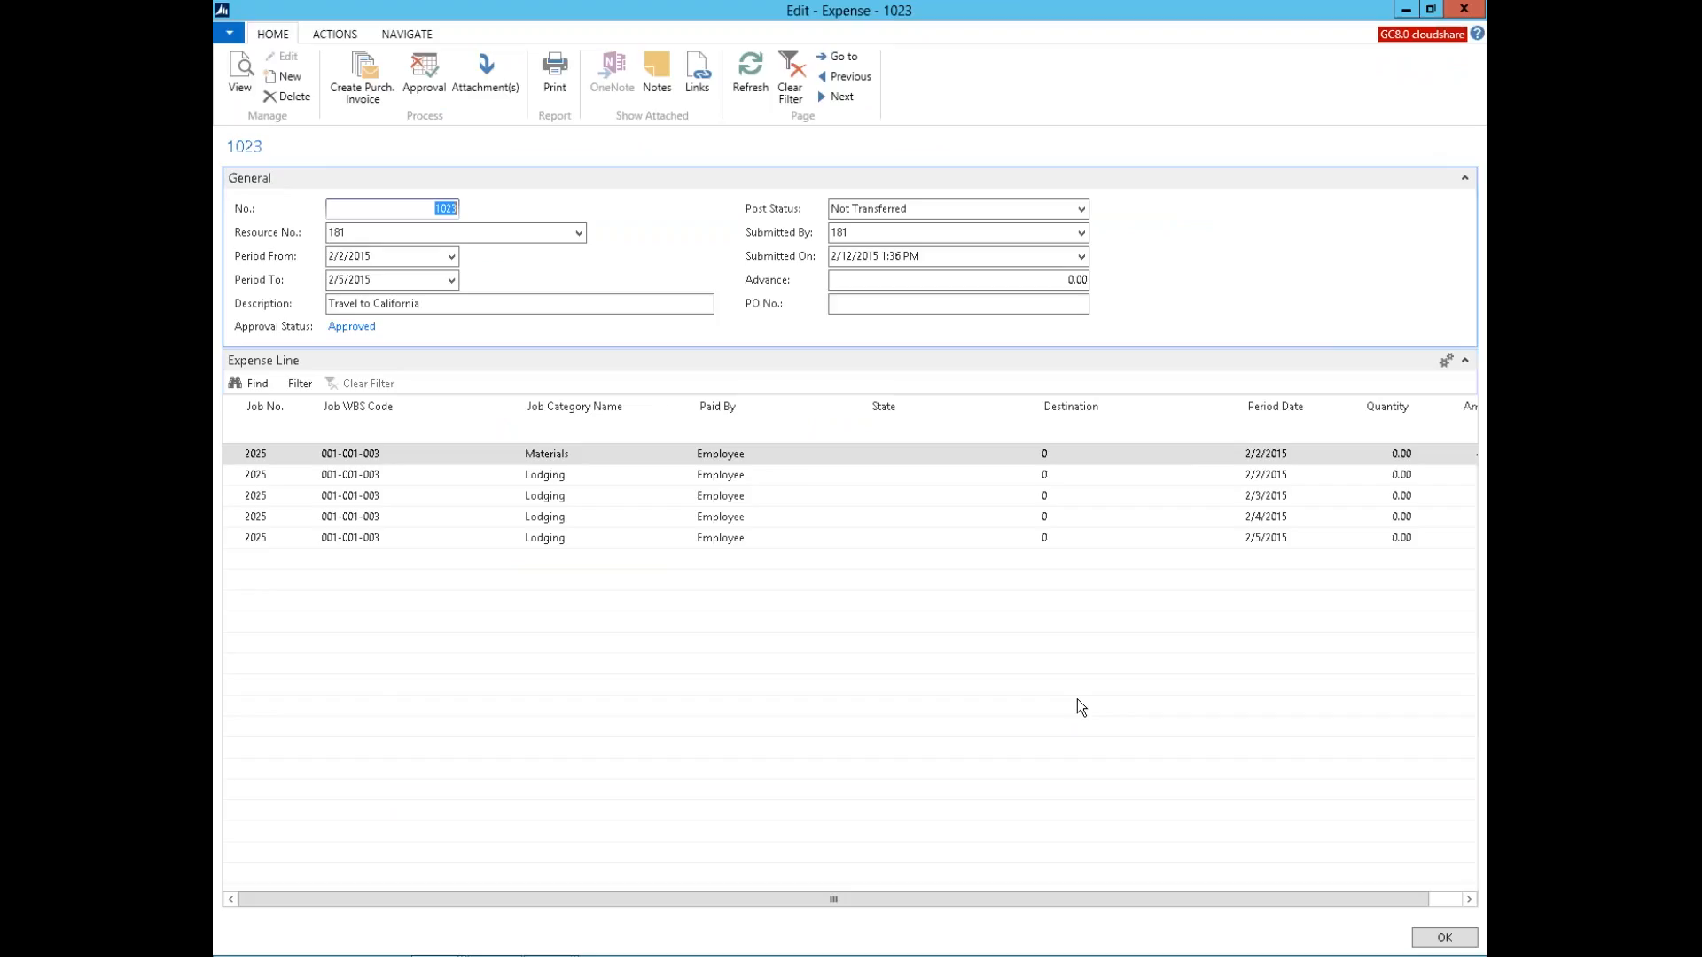
Step: Return to the Role Center, collapse Activities and look through the charts available for the Balances per Bank Account part
left_click(1463, 8)
left_click(237, 175)
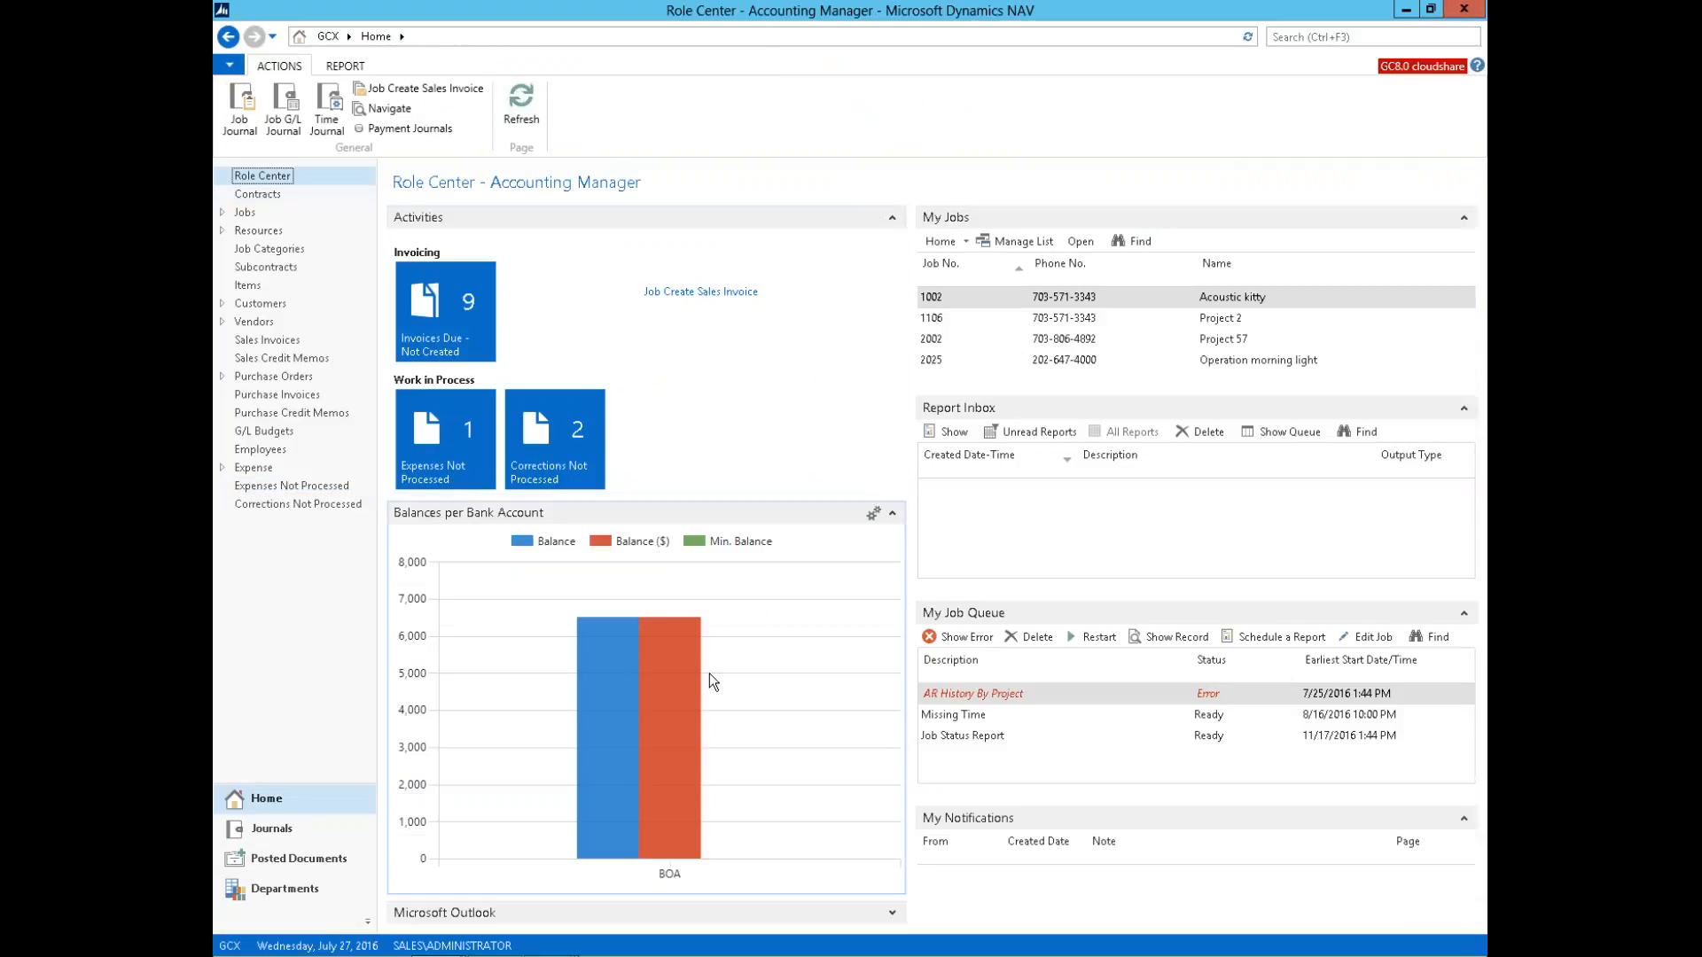
left_click(891, 220)
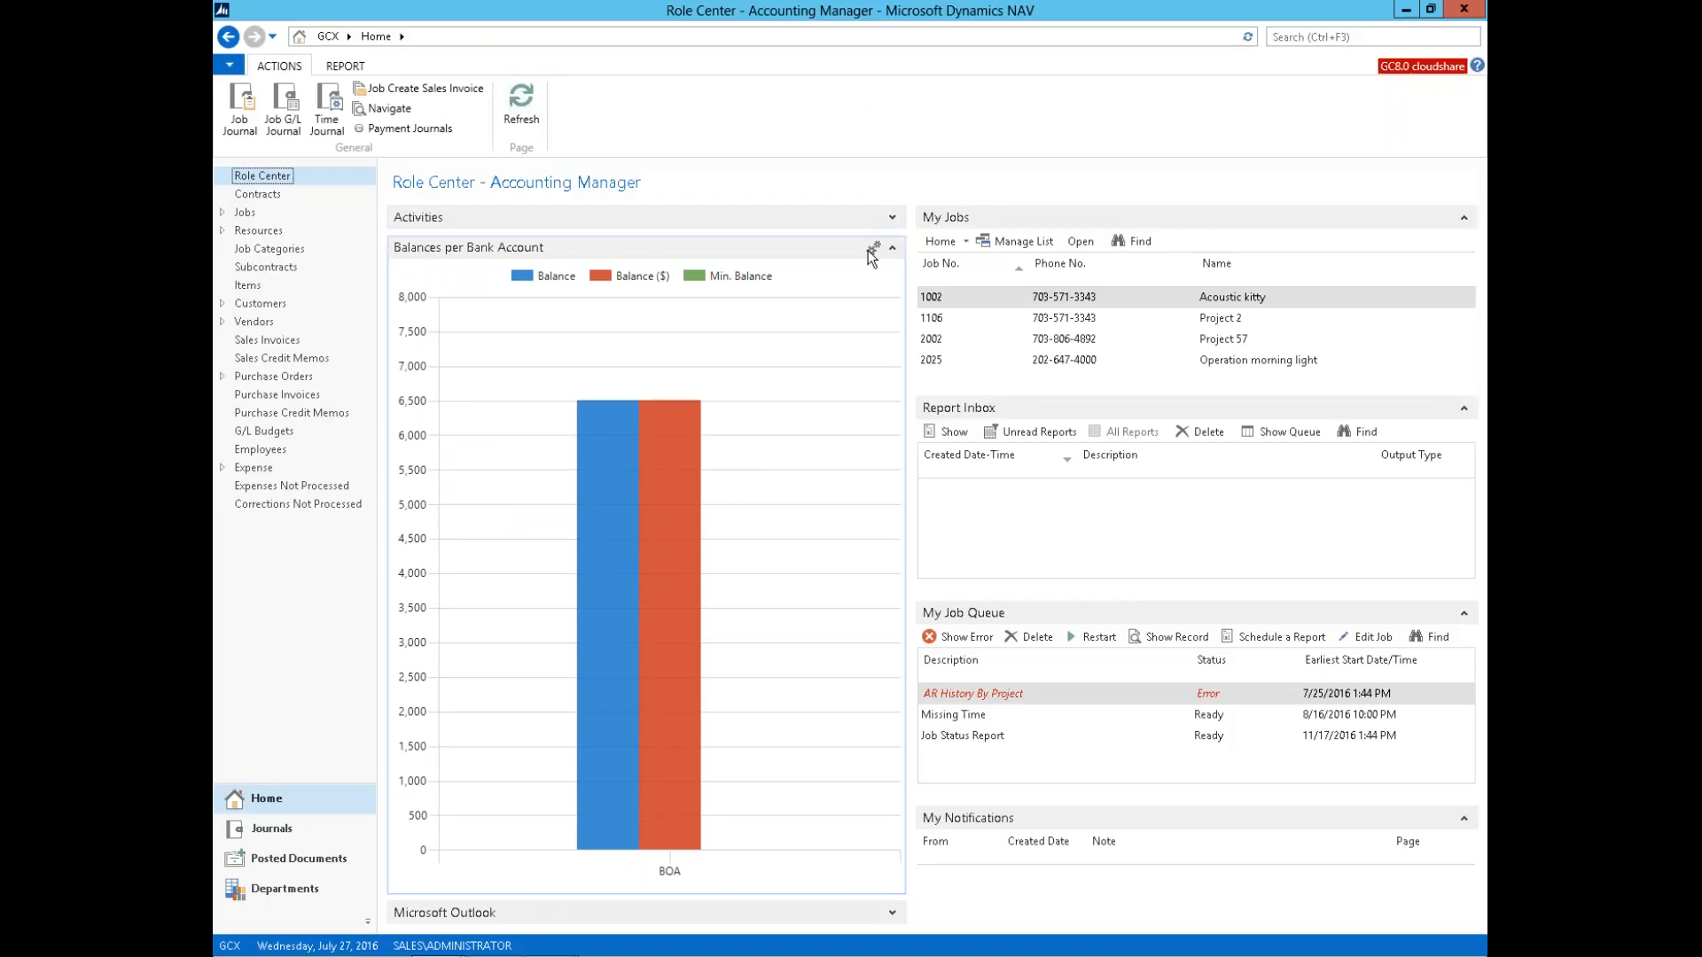
left_click(870, 250)
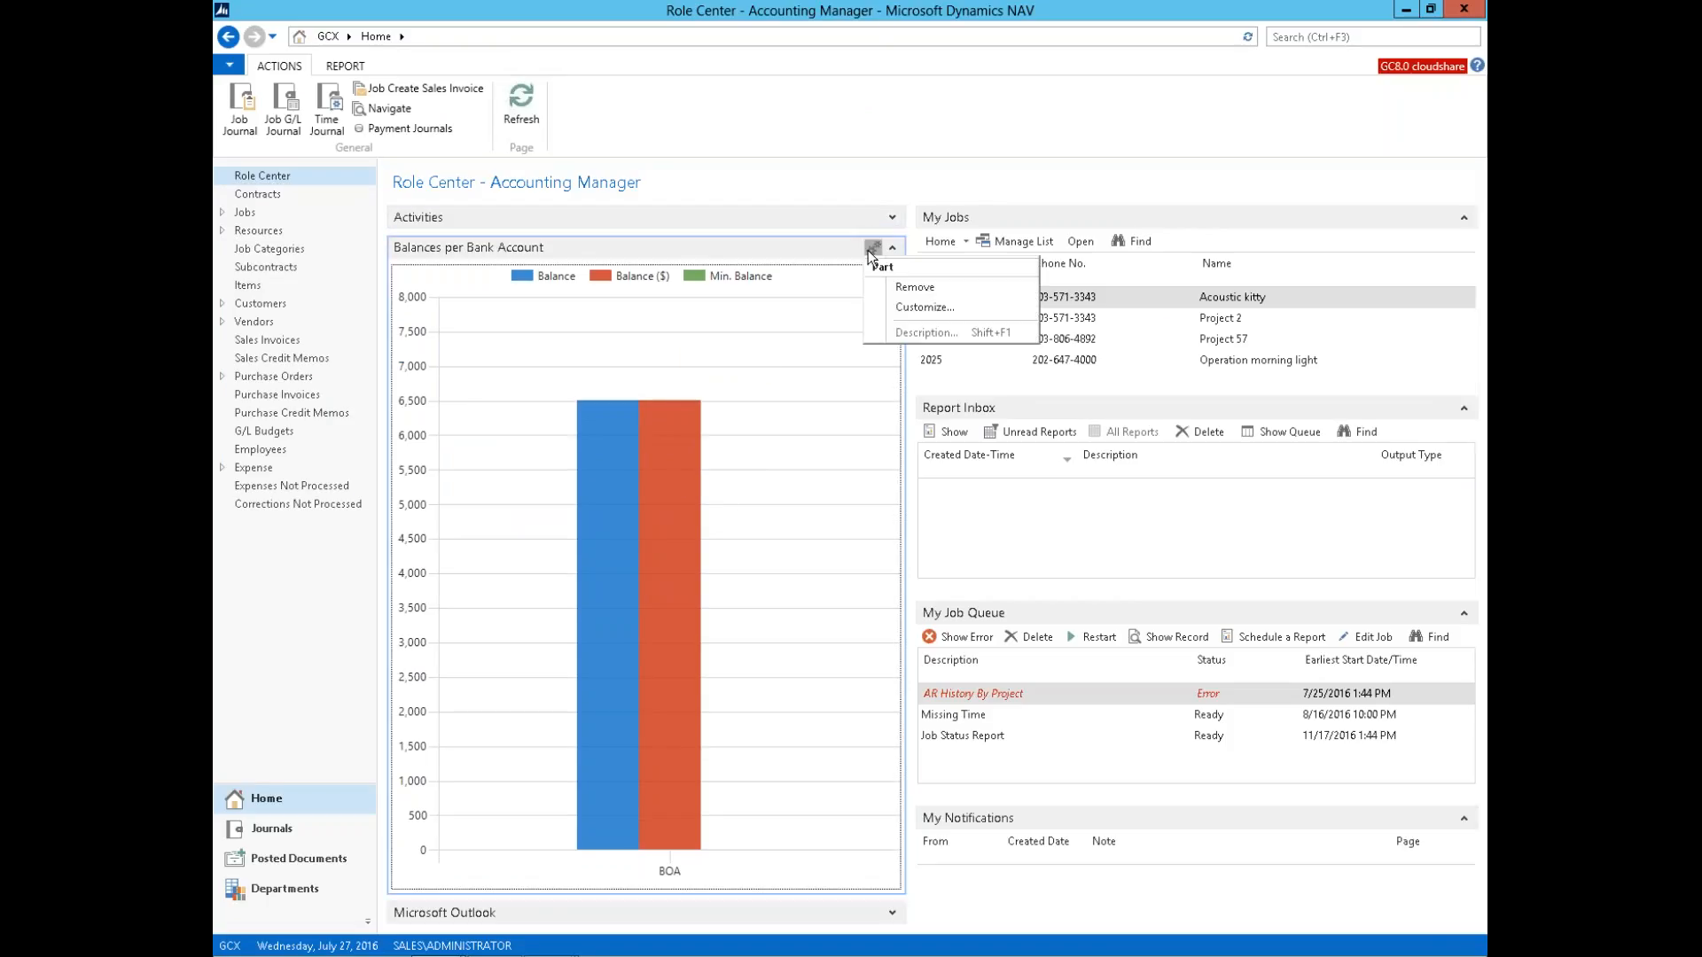
left_click(906, 307)
left_click_drag(954, 433, 942, 382)
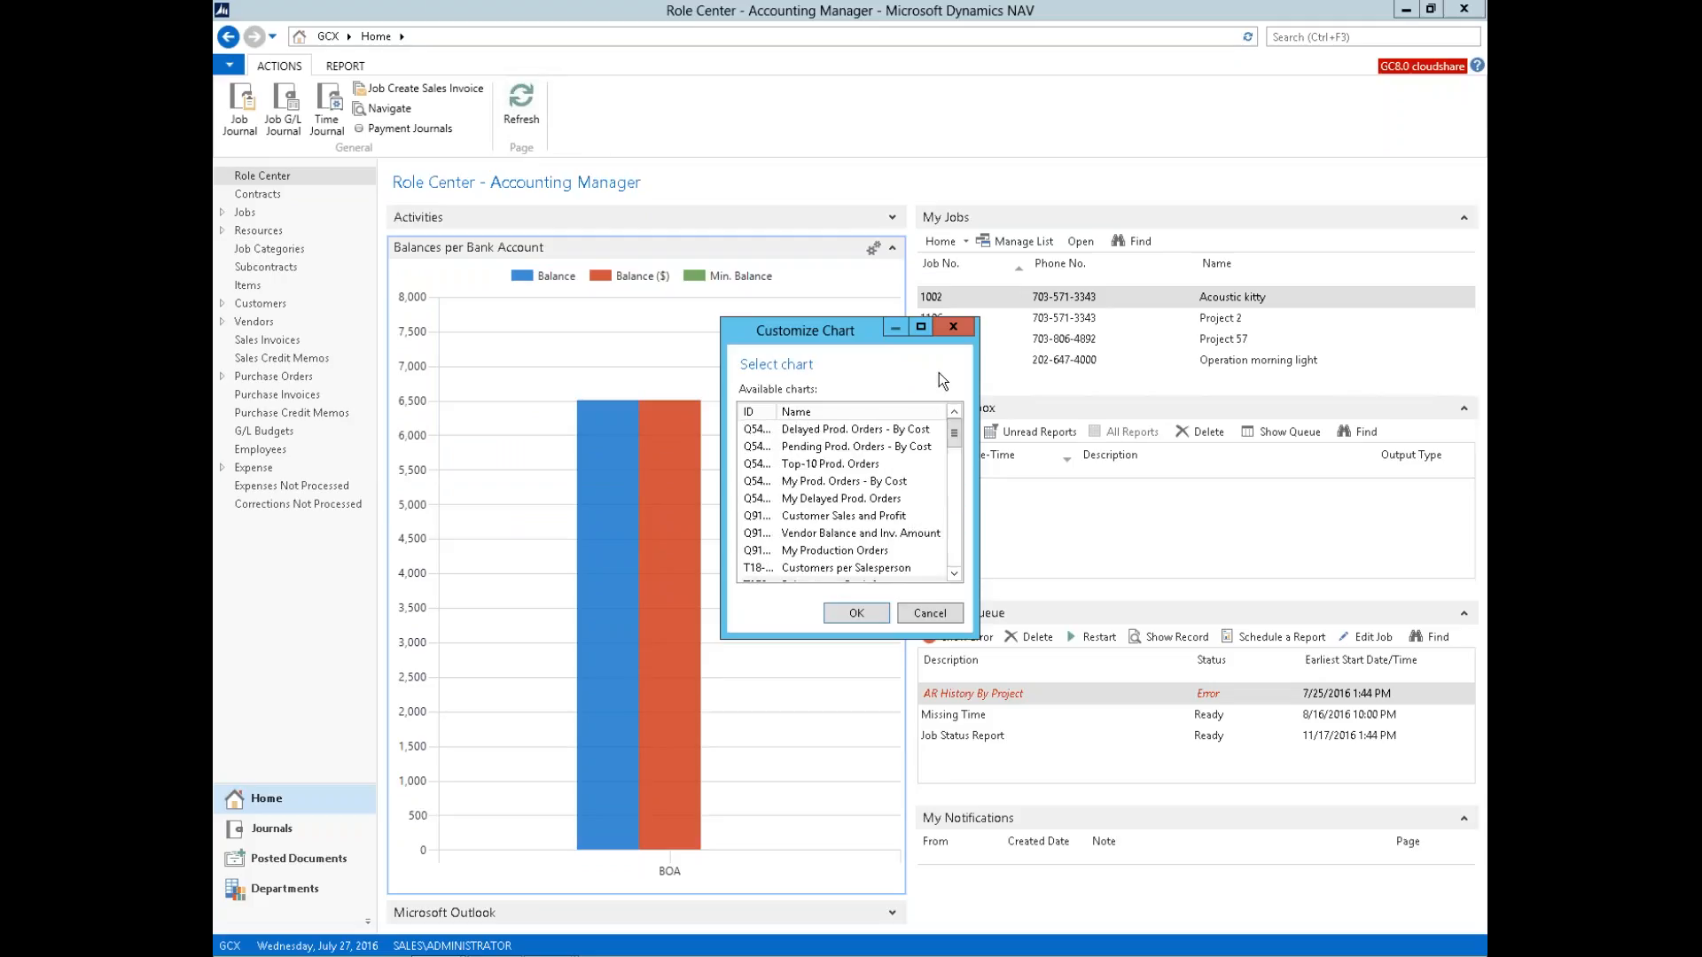
left_click(953, 326)
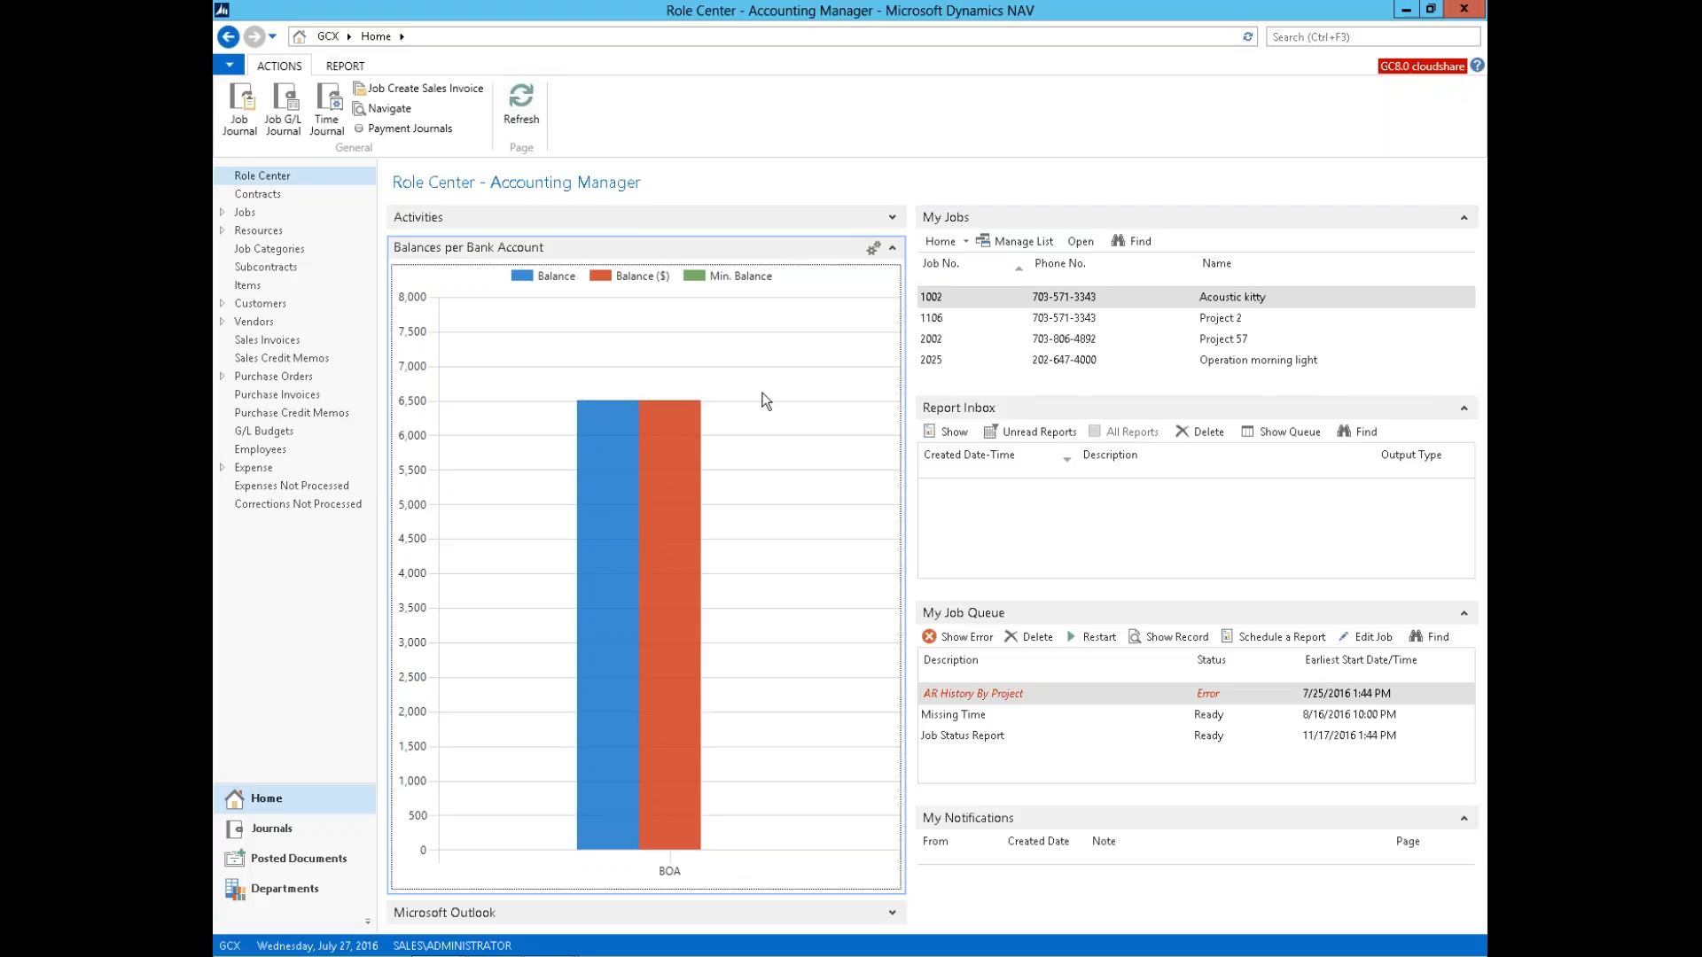
Step: Expand the Microsoft Outlook part on the Role Center, keeping the Balances per Bank Account chart expanded above it
left_click(894, 249)
left_click(892, 278)
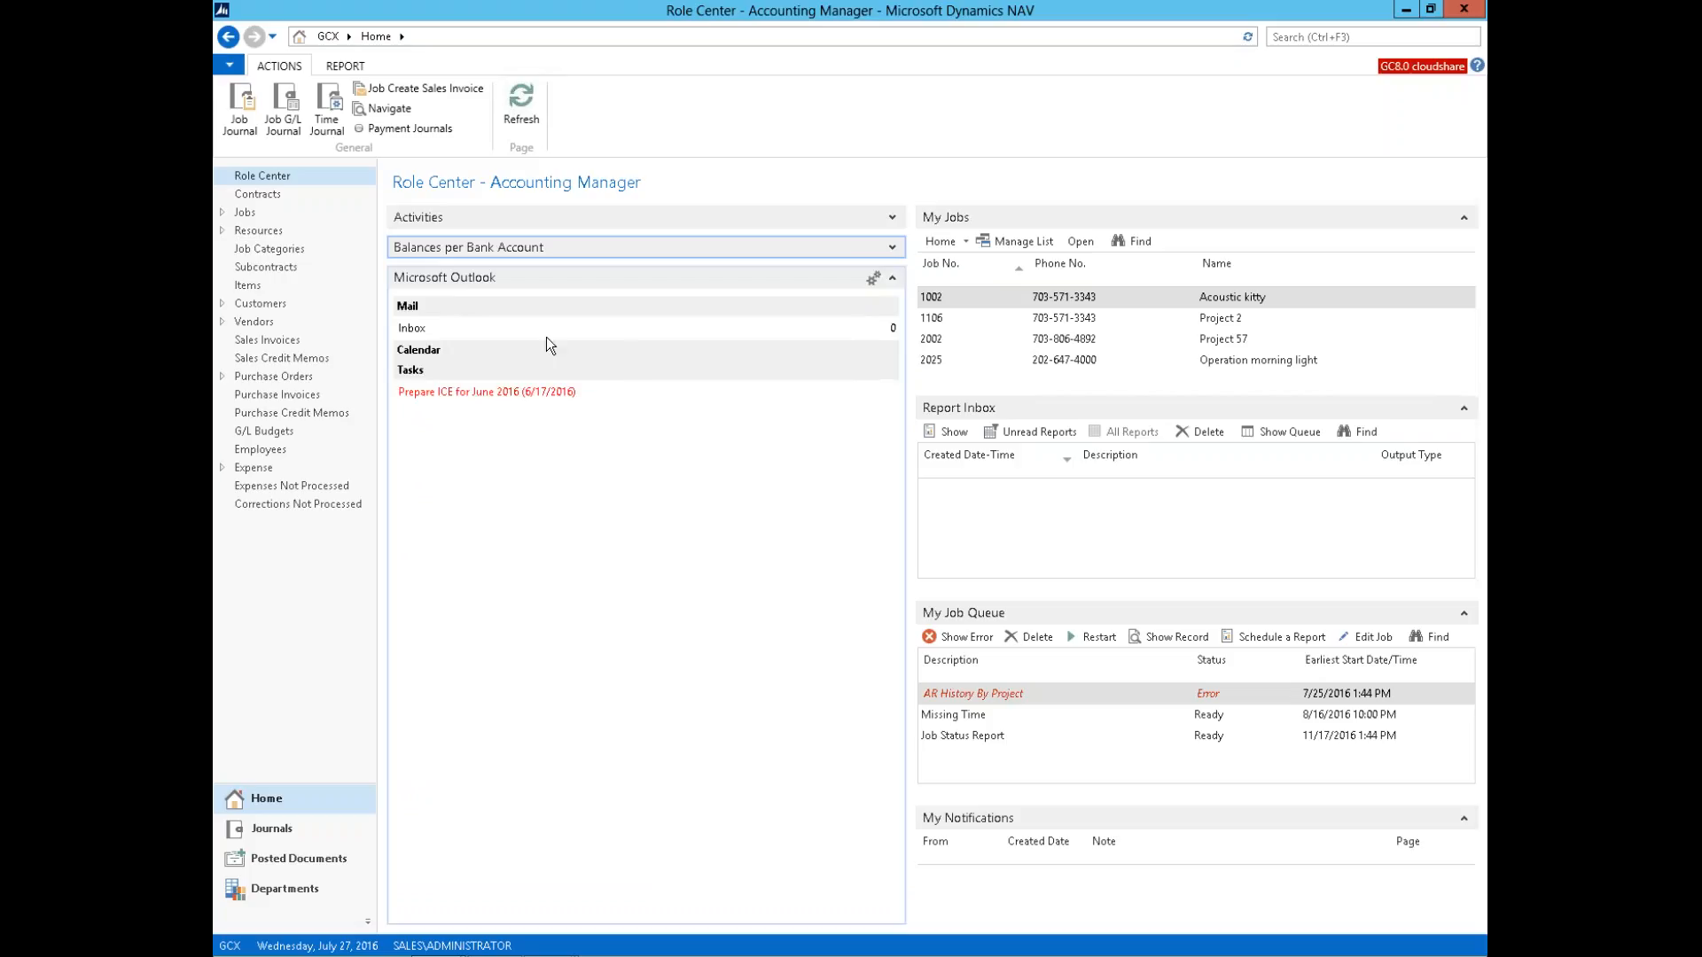
left_click(893, 250)
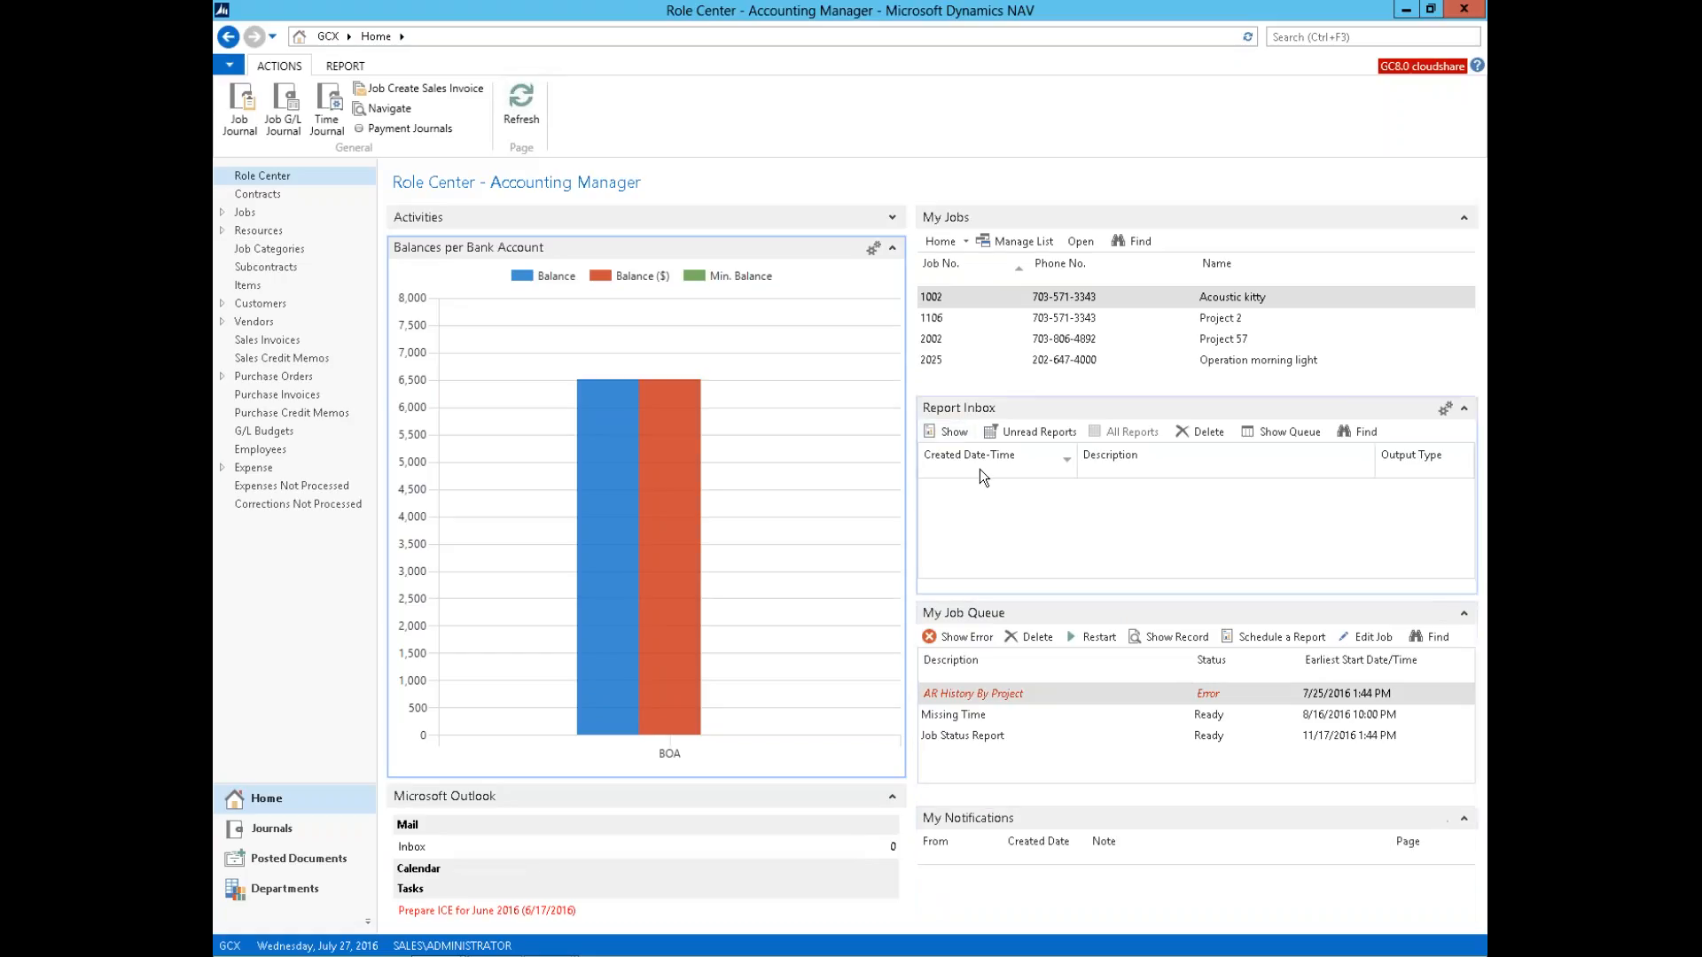
Step: Open the AR History By Project job queue entry for editing and set its expiration date to 7/29/2016
left_click(953, 695)
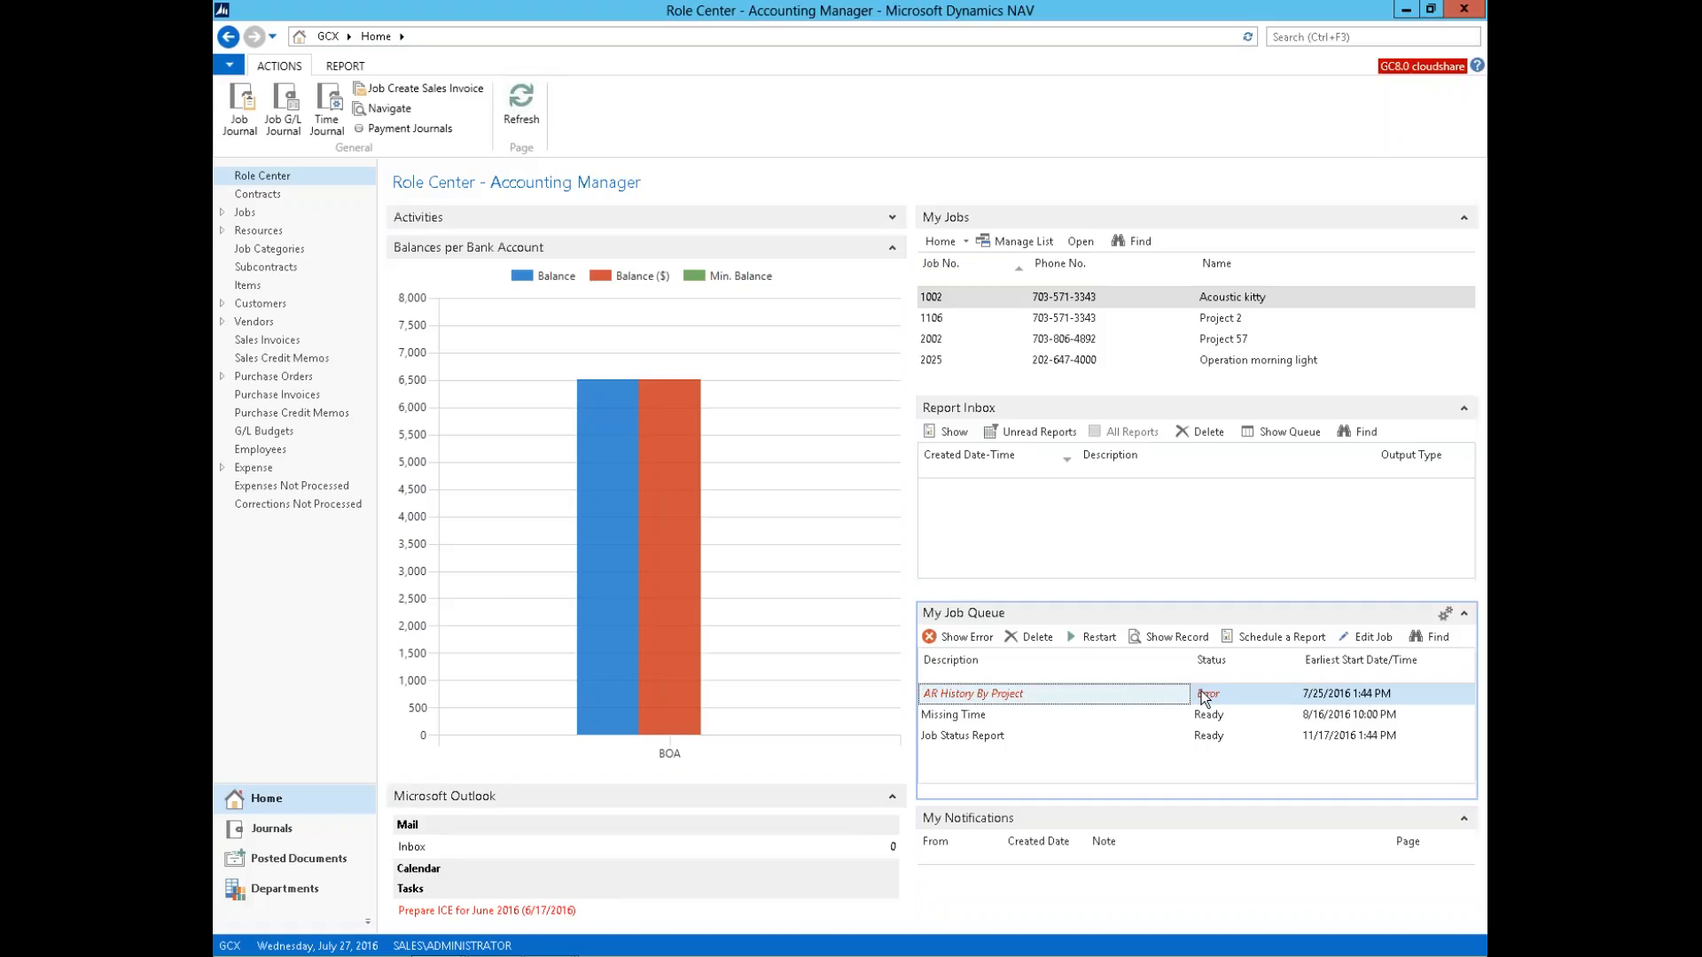
left_click(1365, 639)
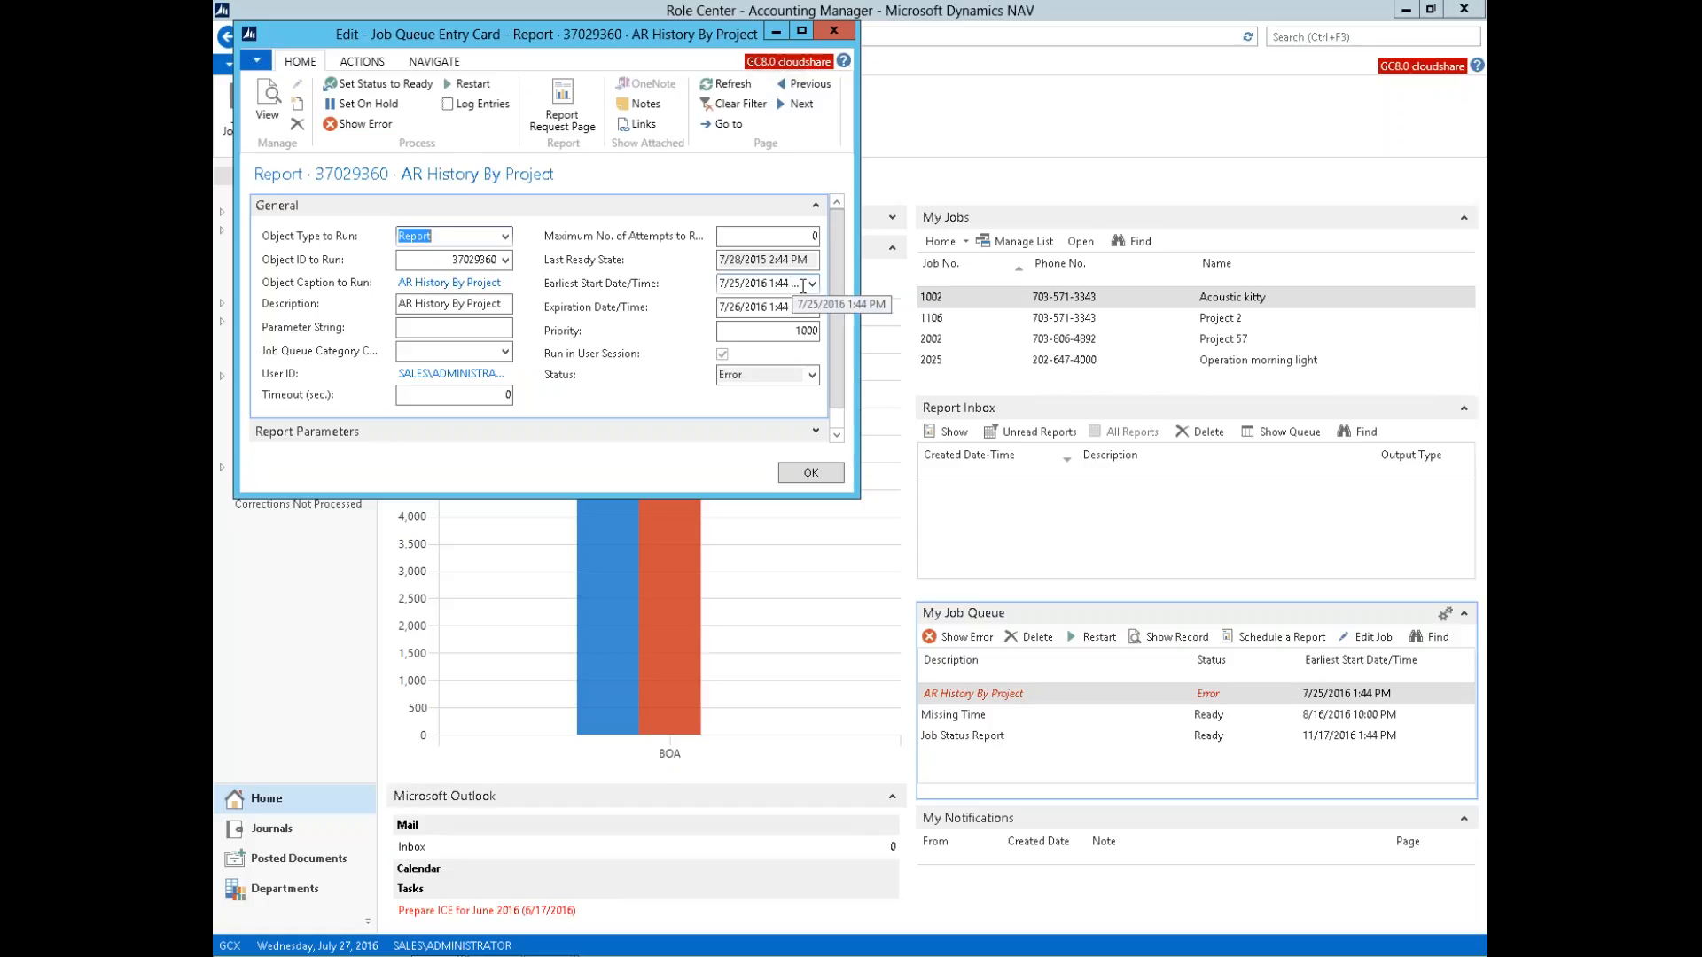
left_click(812, 284)
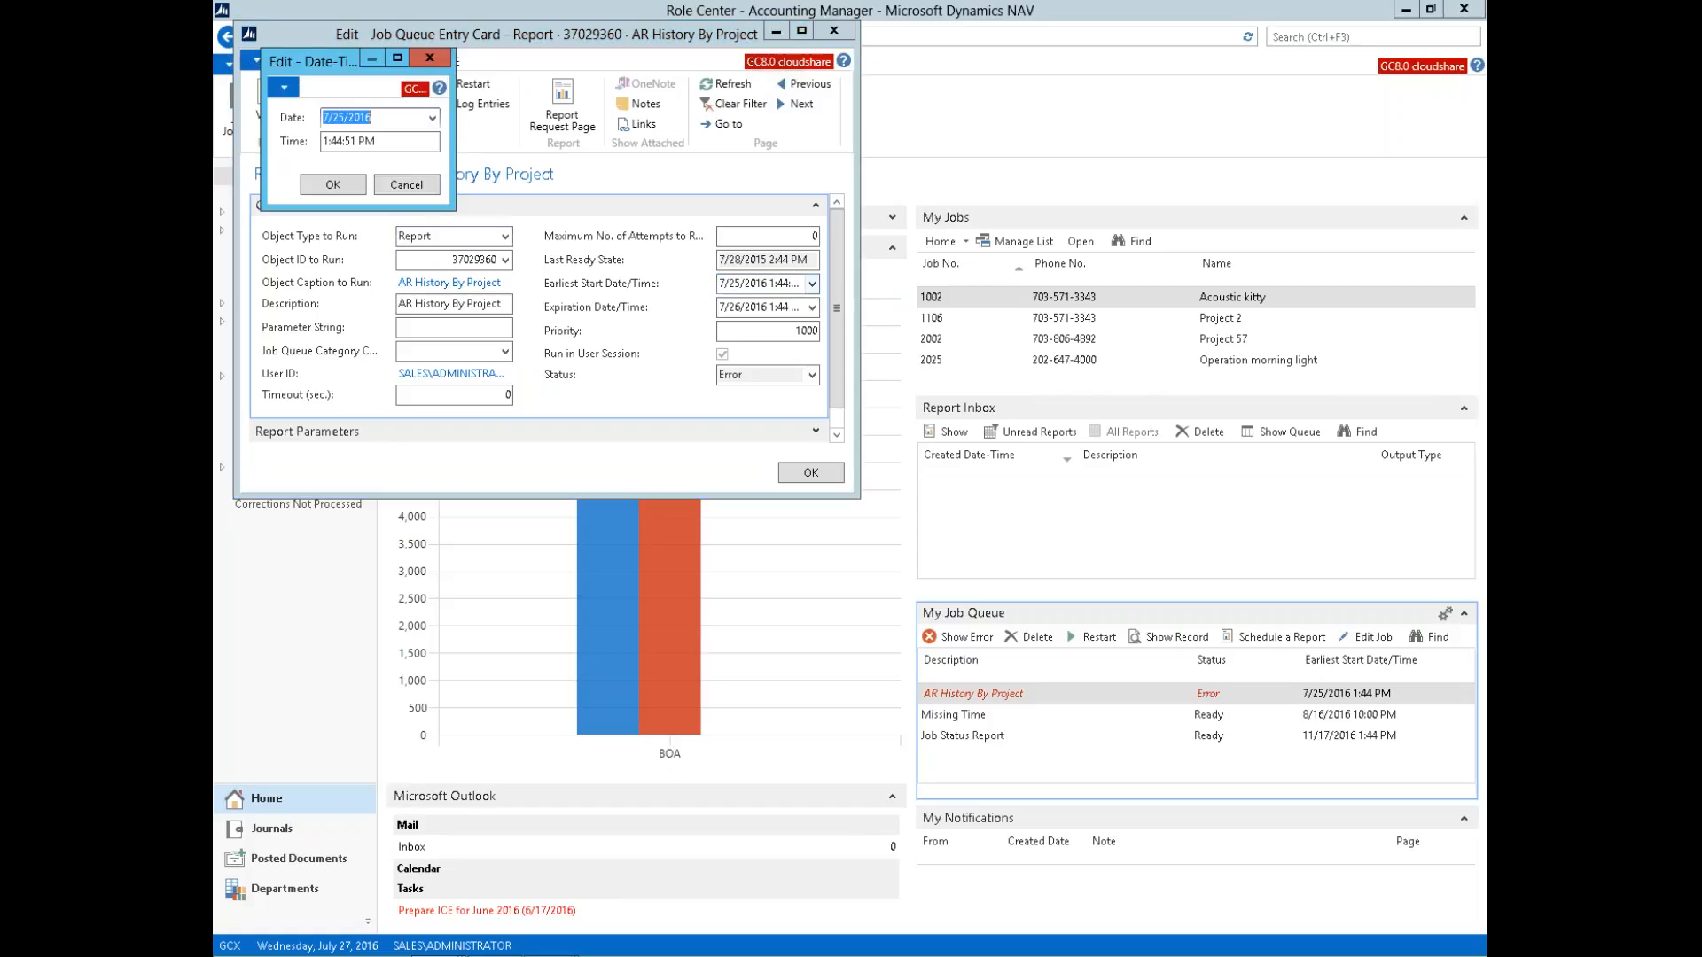
left_click(423, 185)
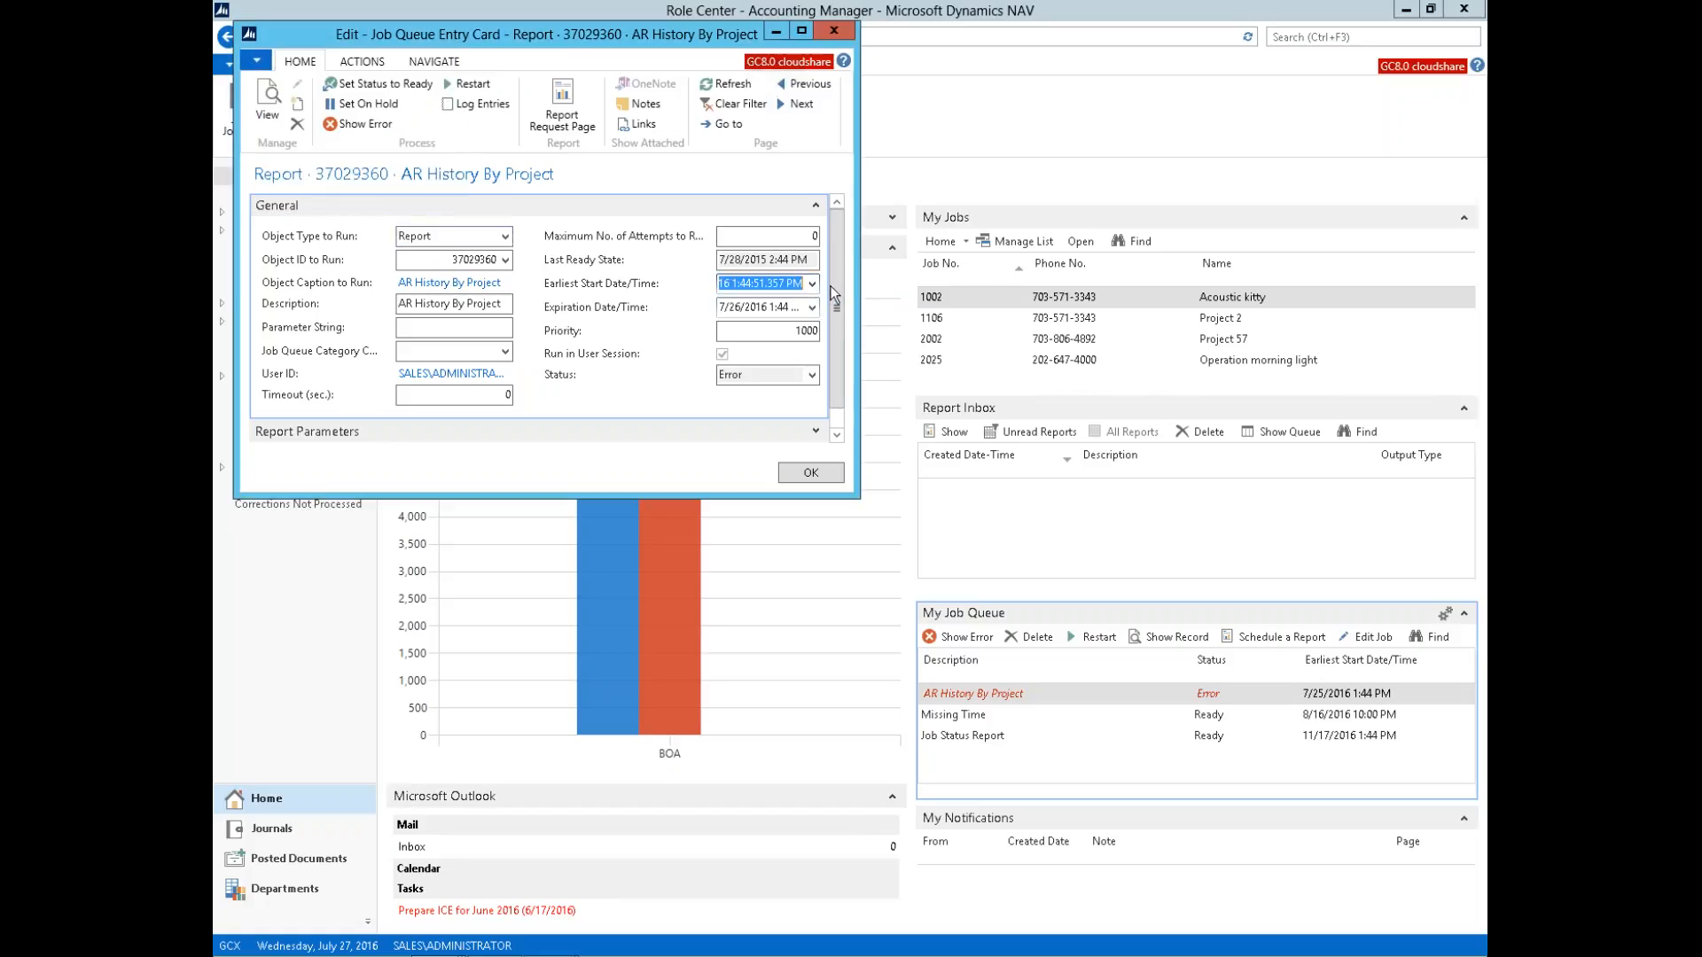
left_click(811, 307)
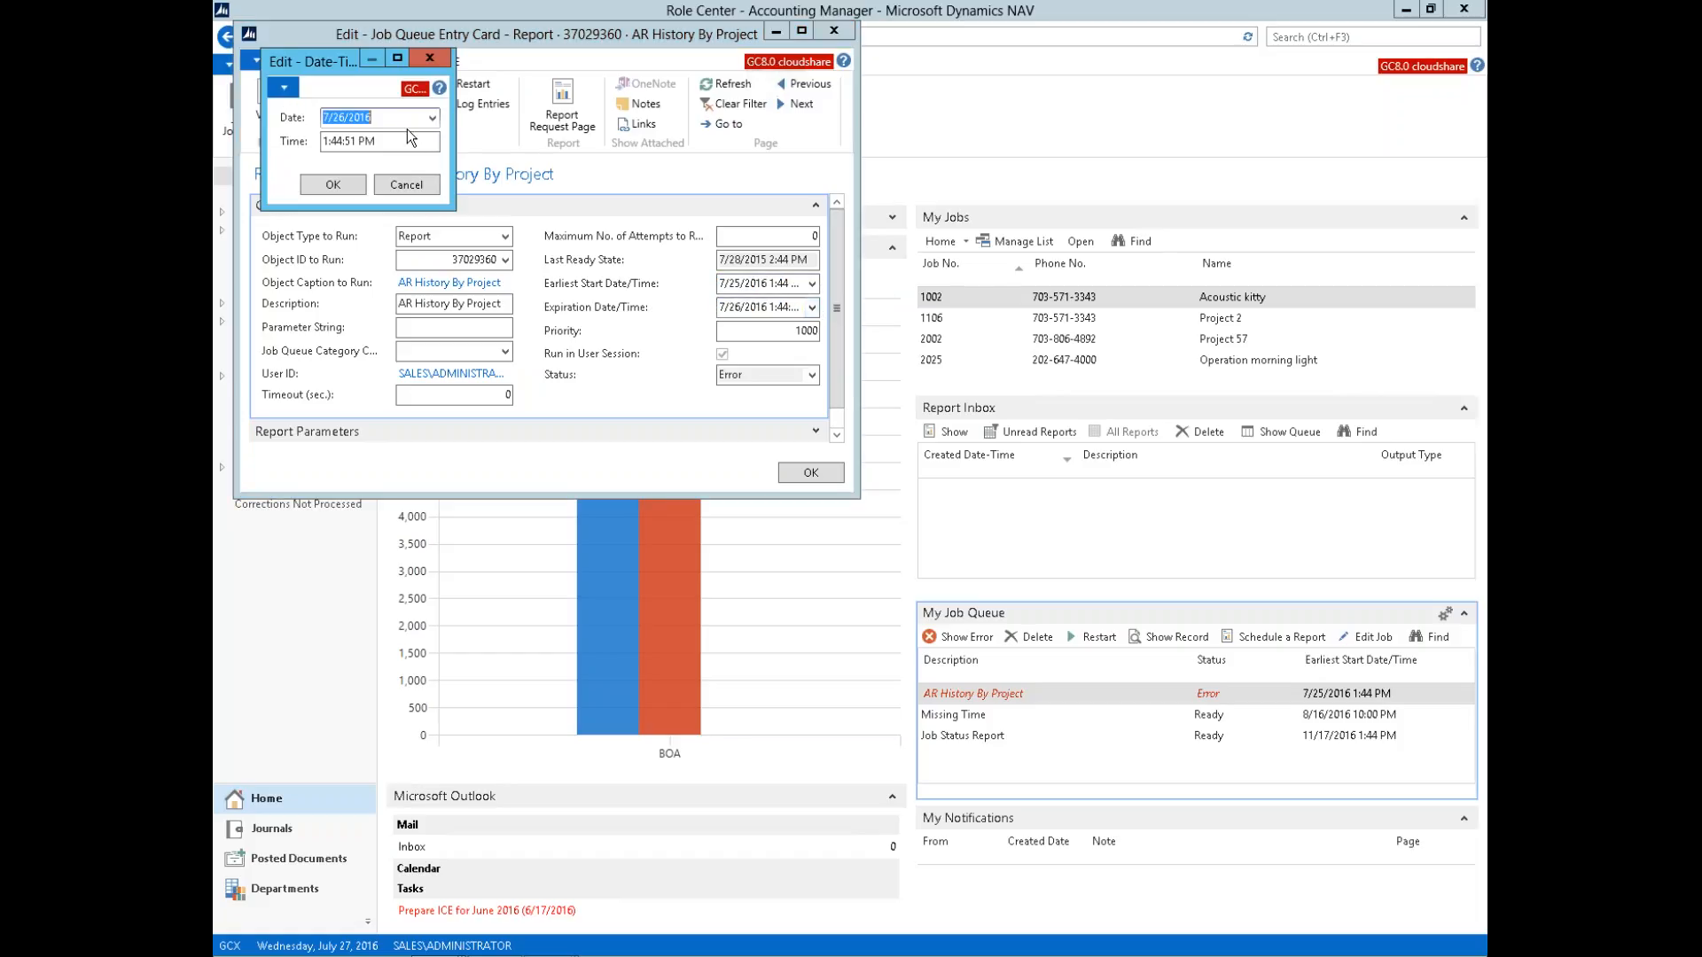
left_click(432, 118)
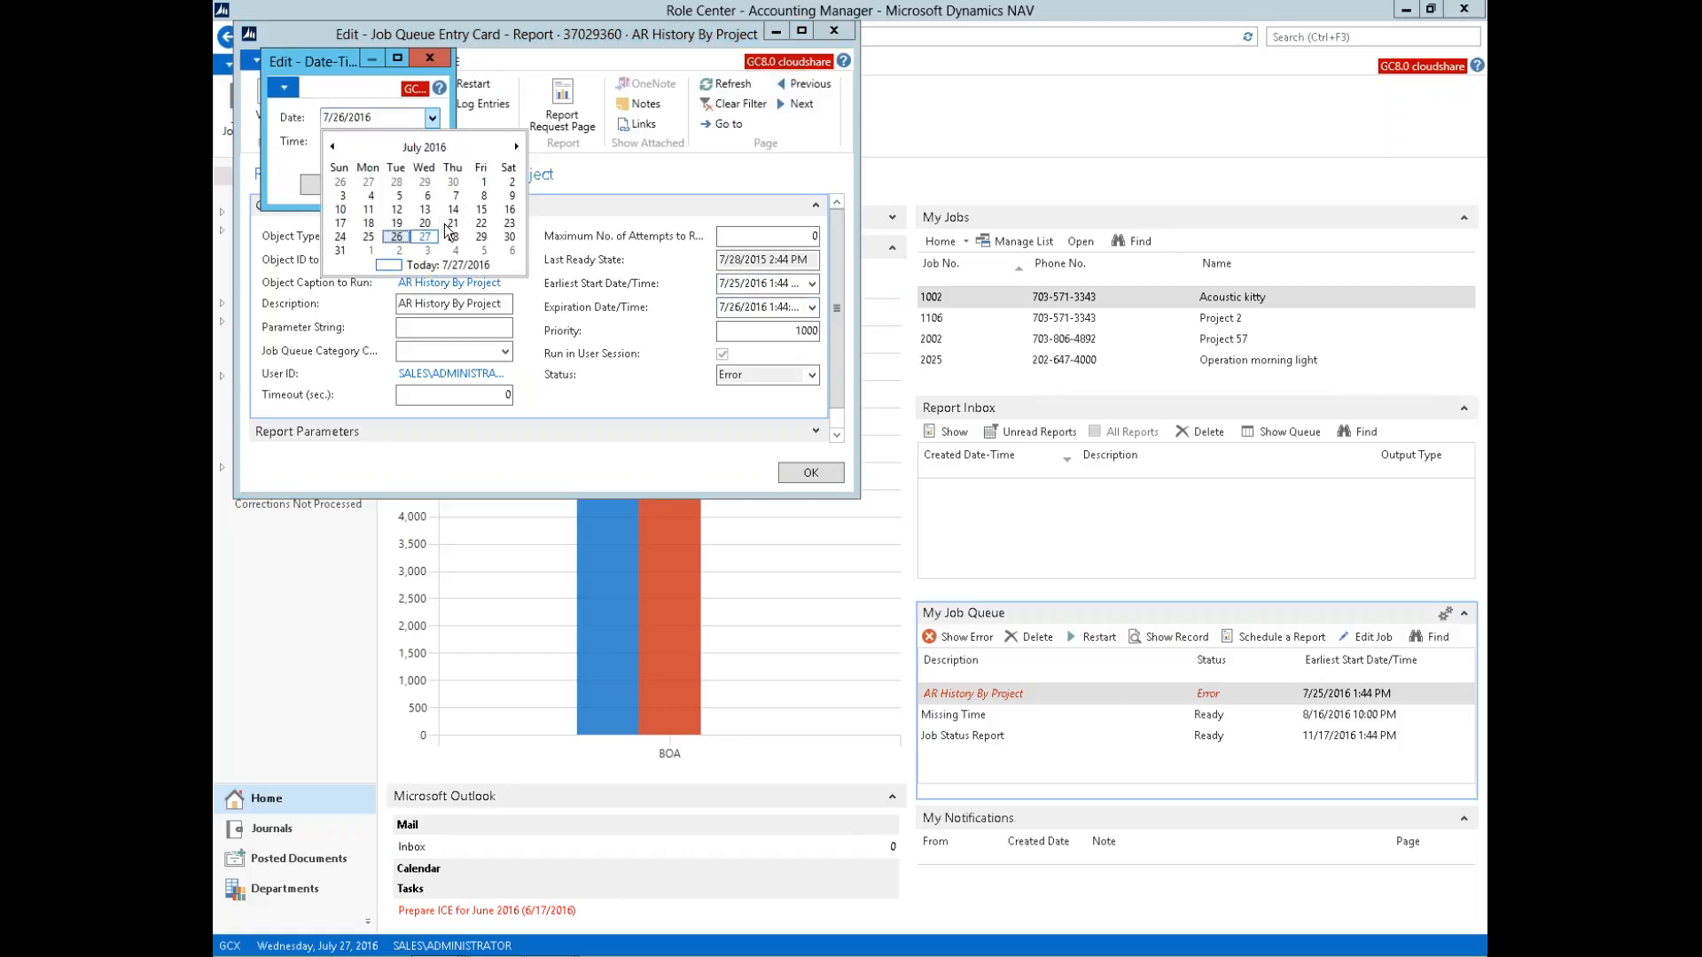
left_click(481, 237)
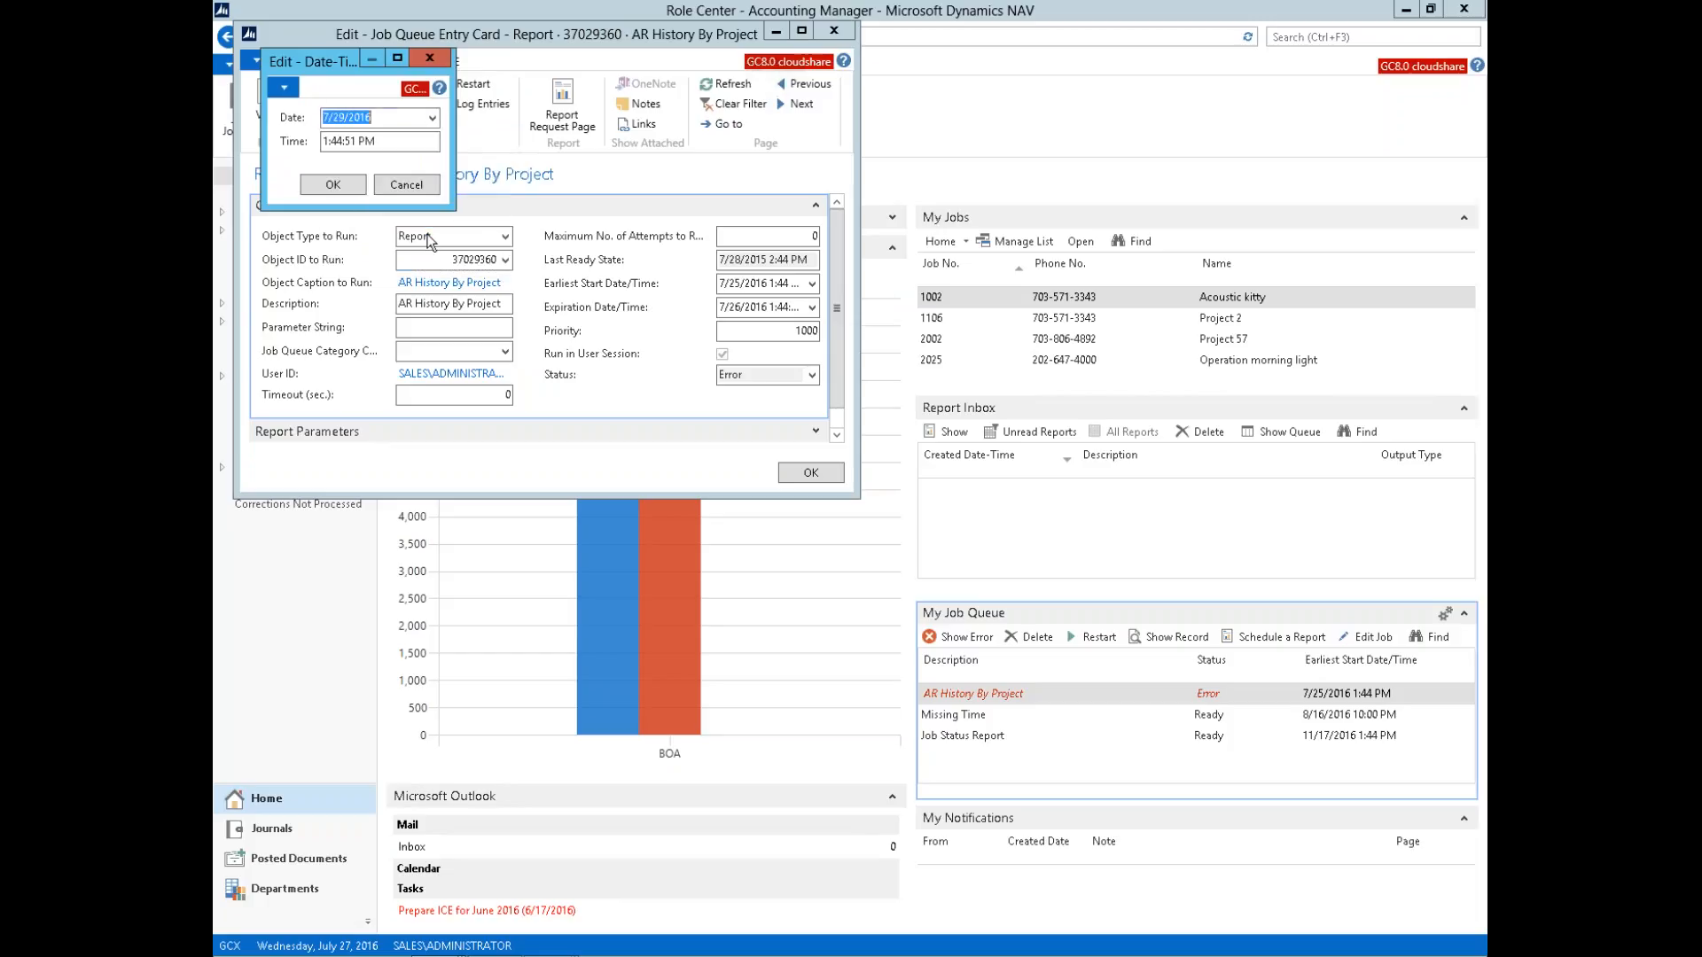
left_click(330, 186)
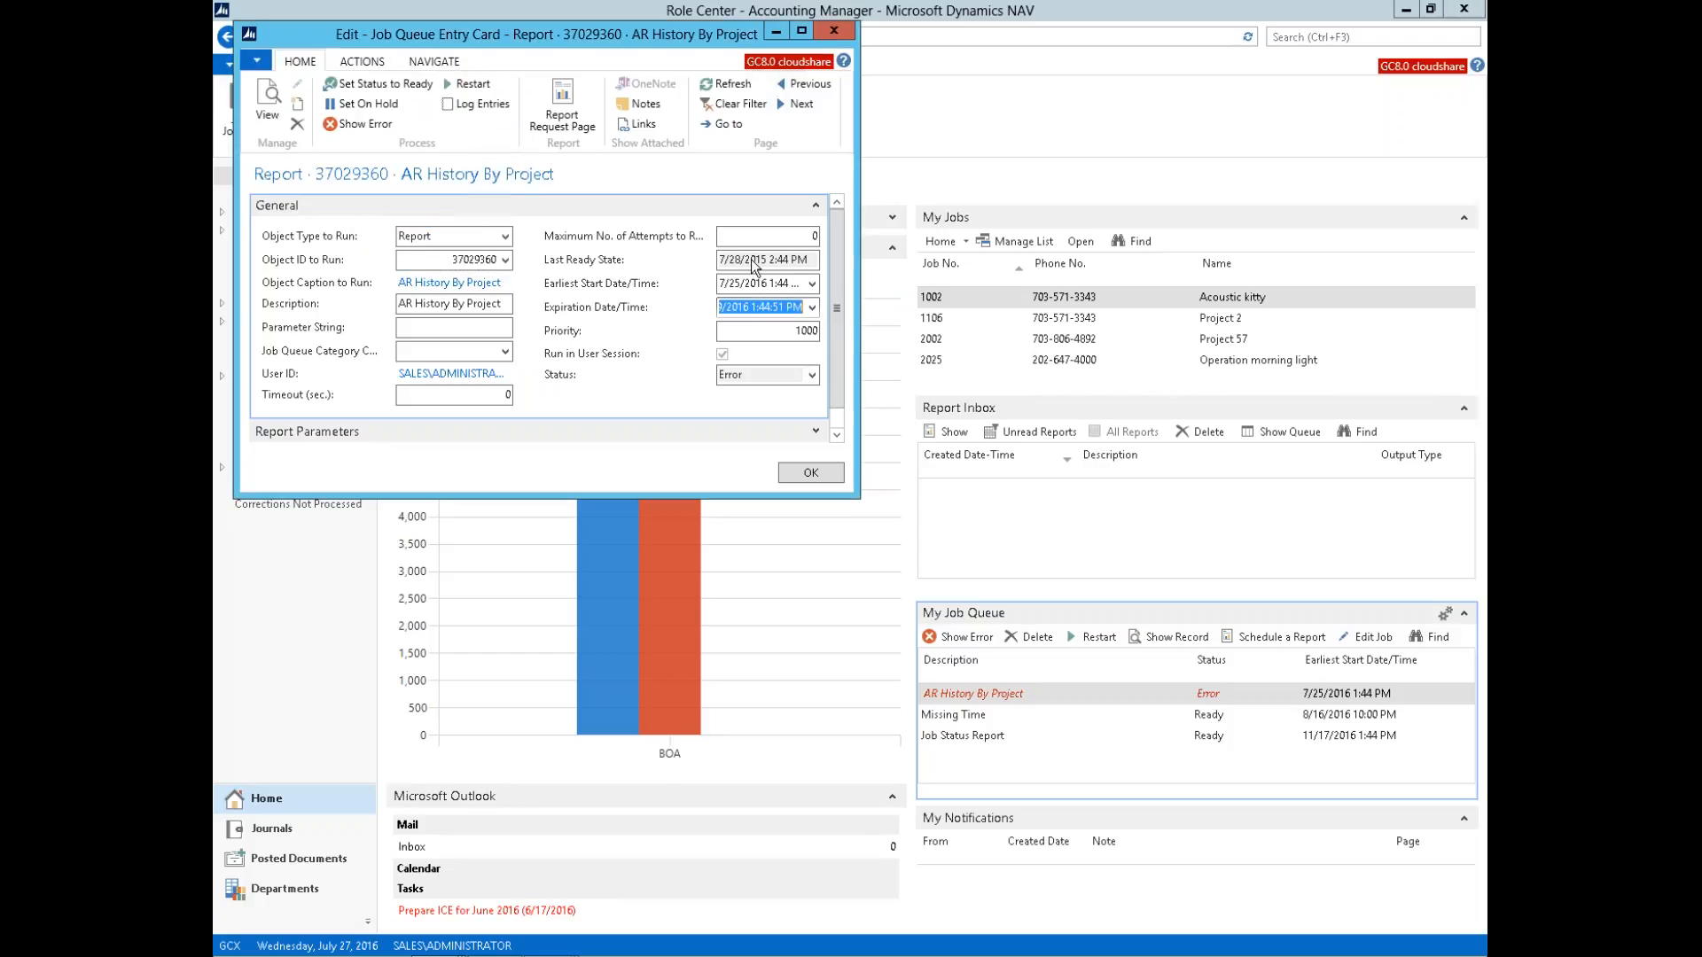
Step: Try to set the earliest start date of the AR History By Project entry to 7/29/2016
left_click(812, 283)
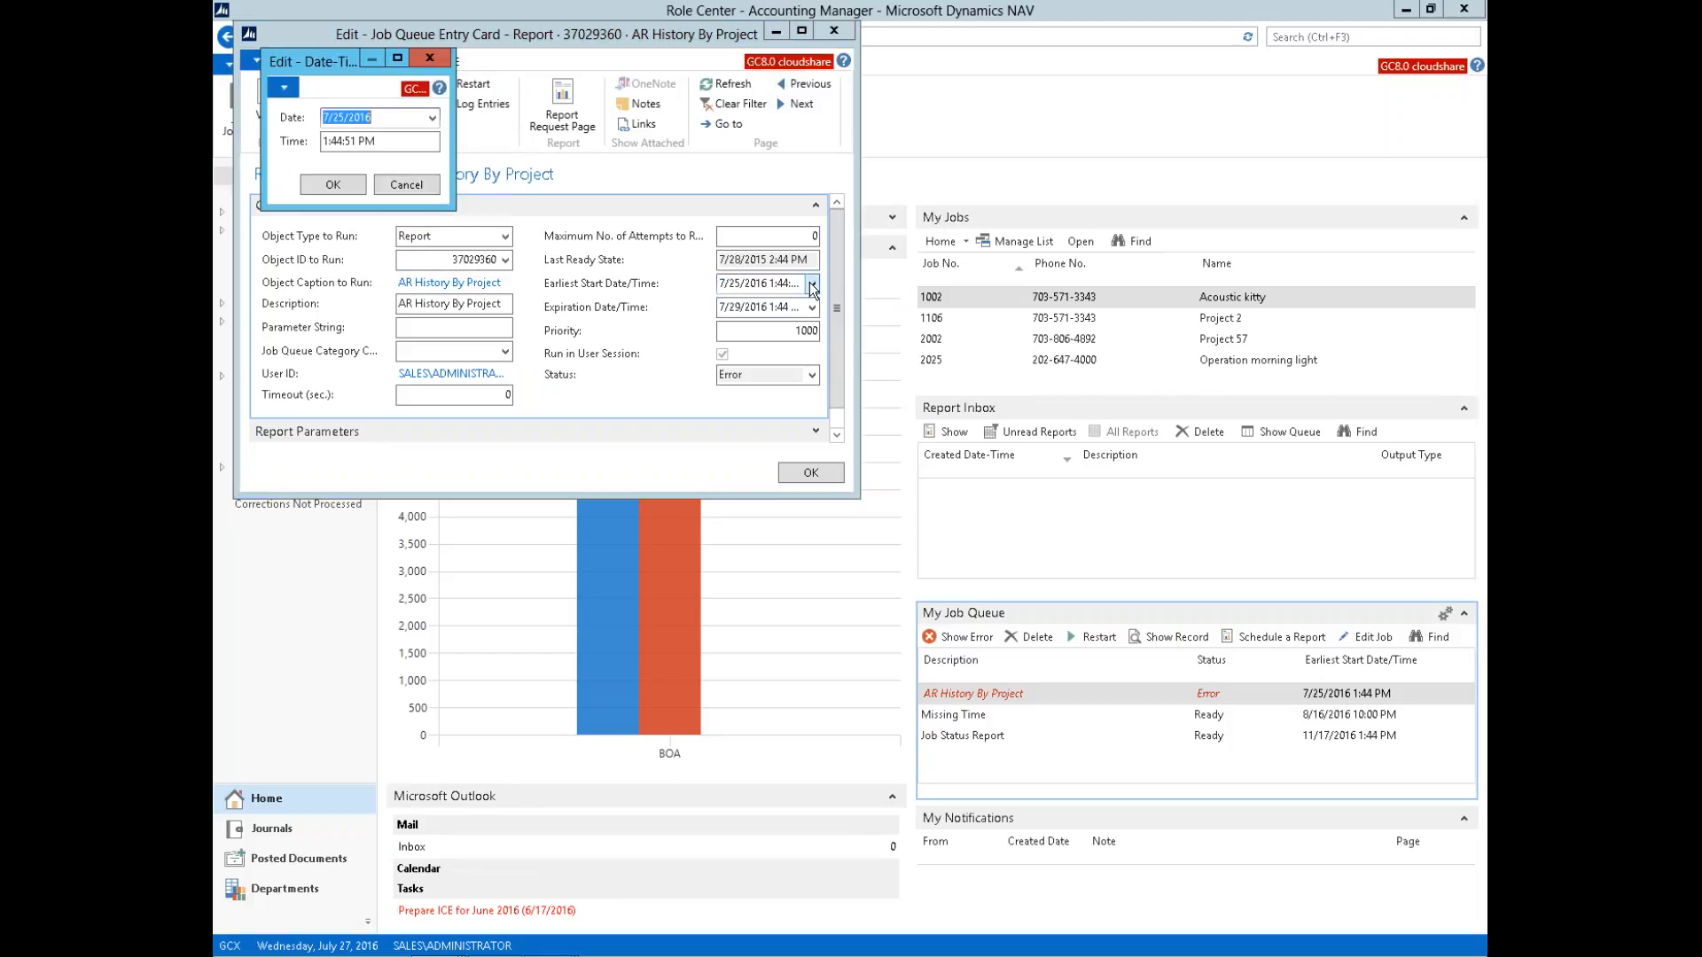
left_click(432, 117)
left_click(471, 239)
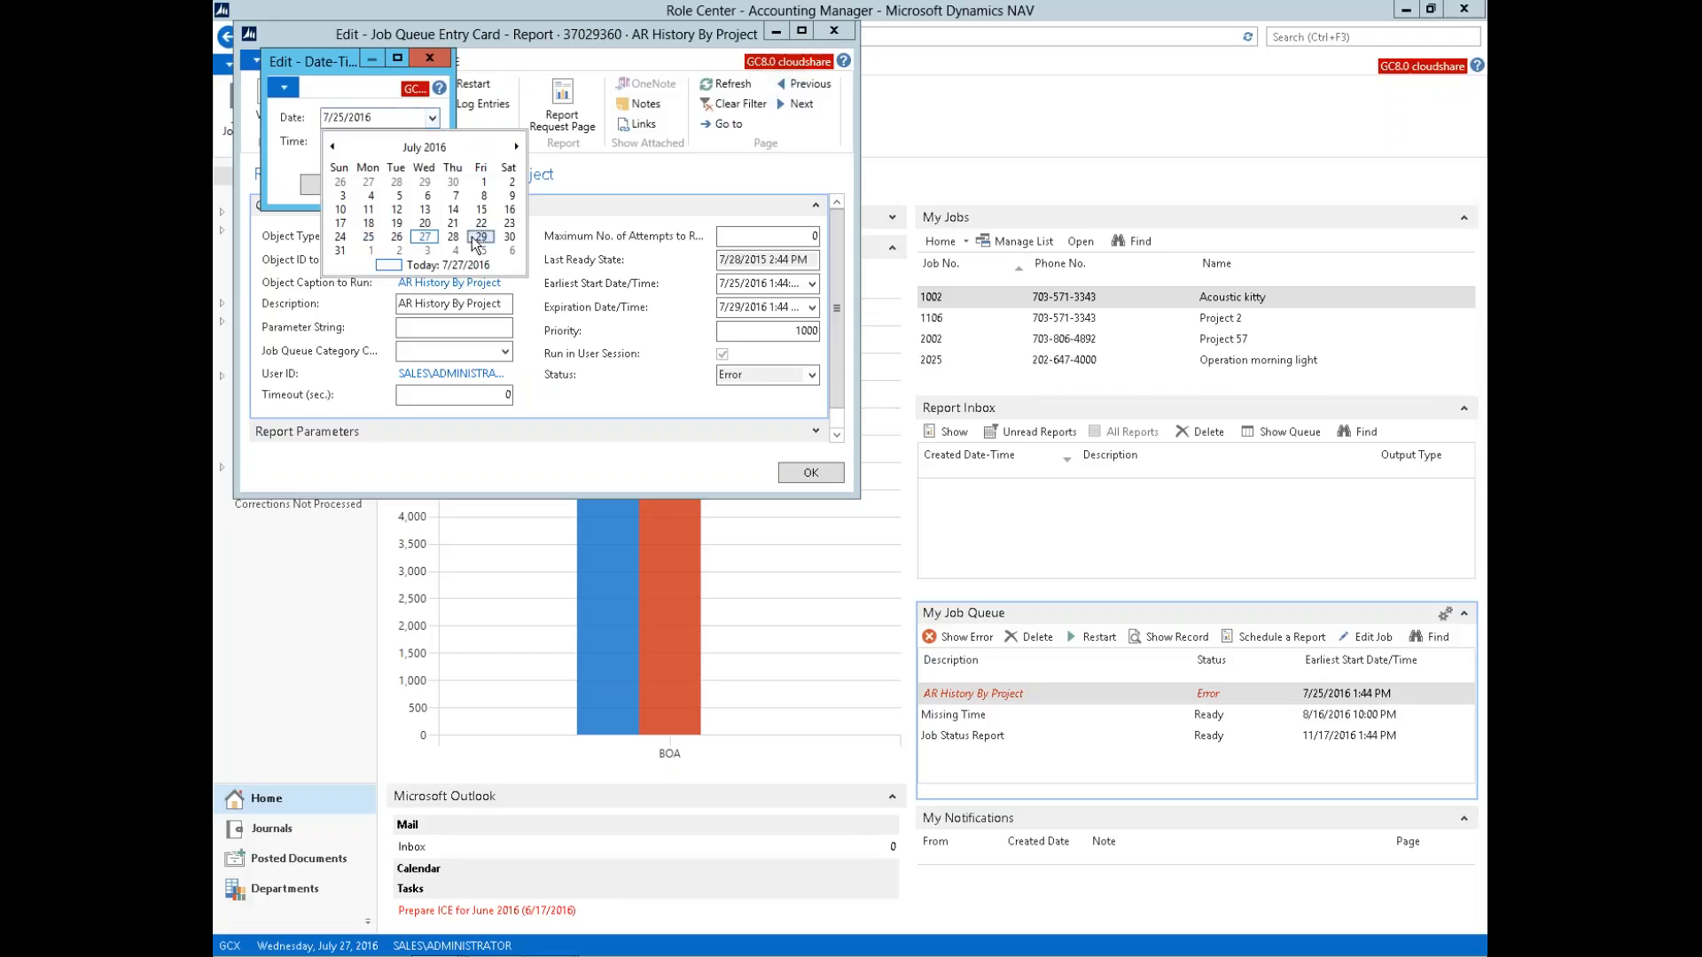
left_click(329, 184)
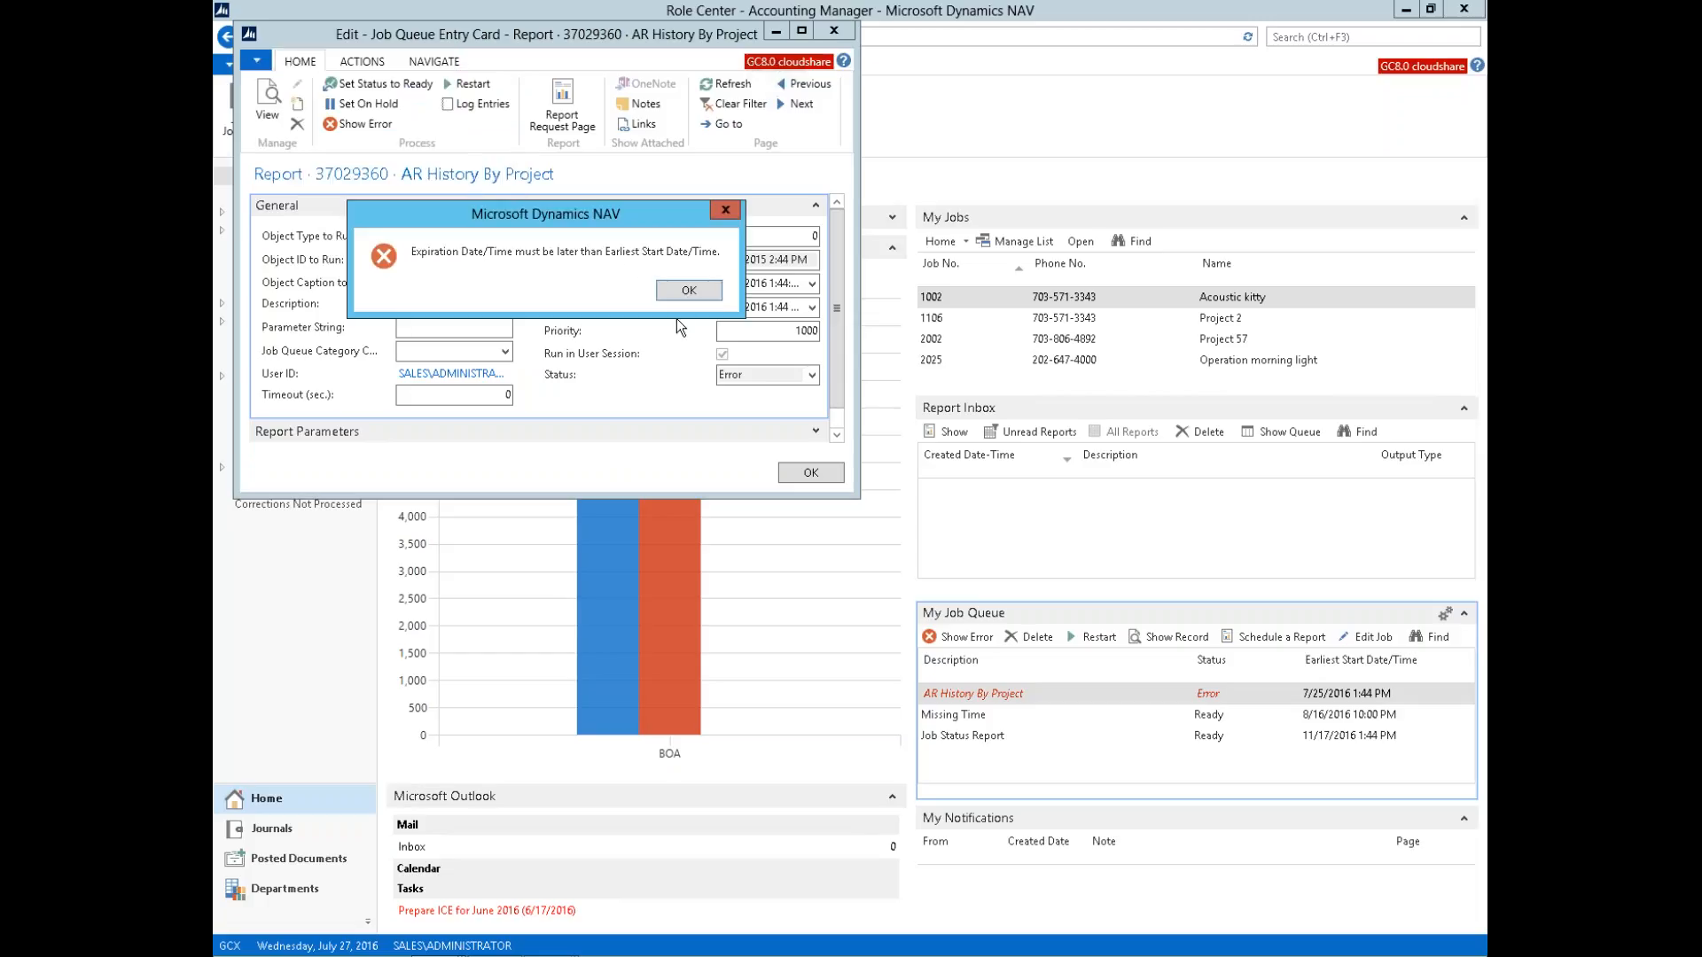
left_click(673, 291)
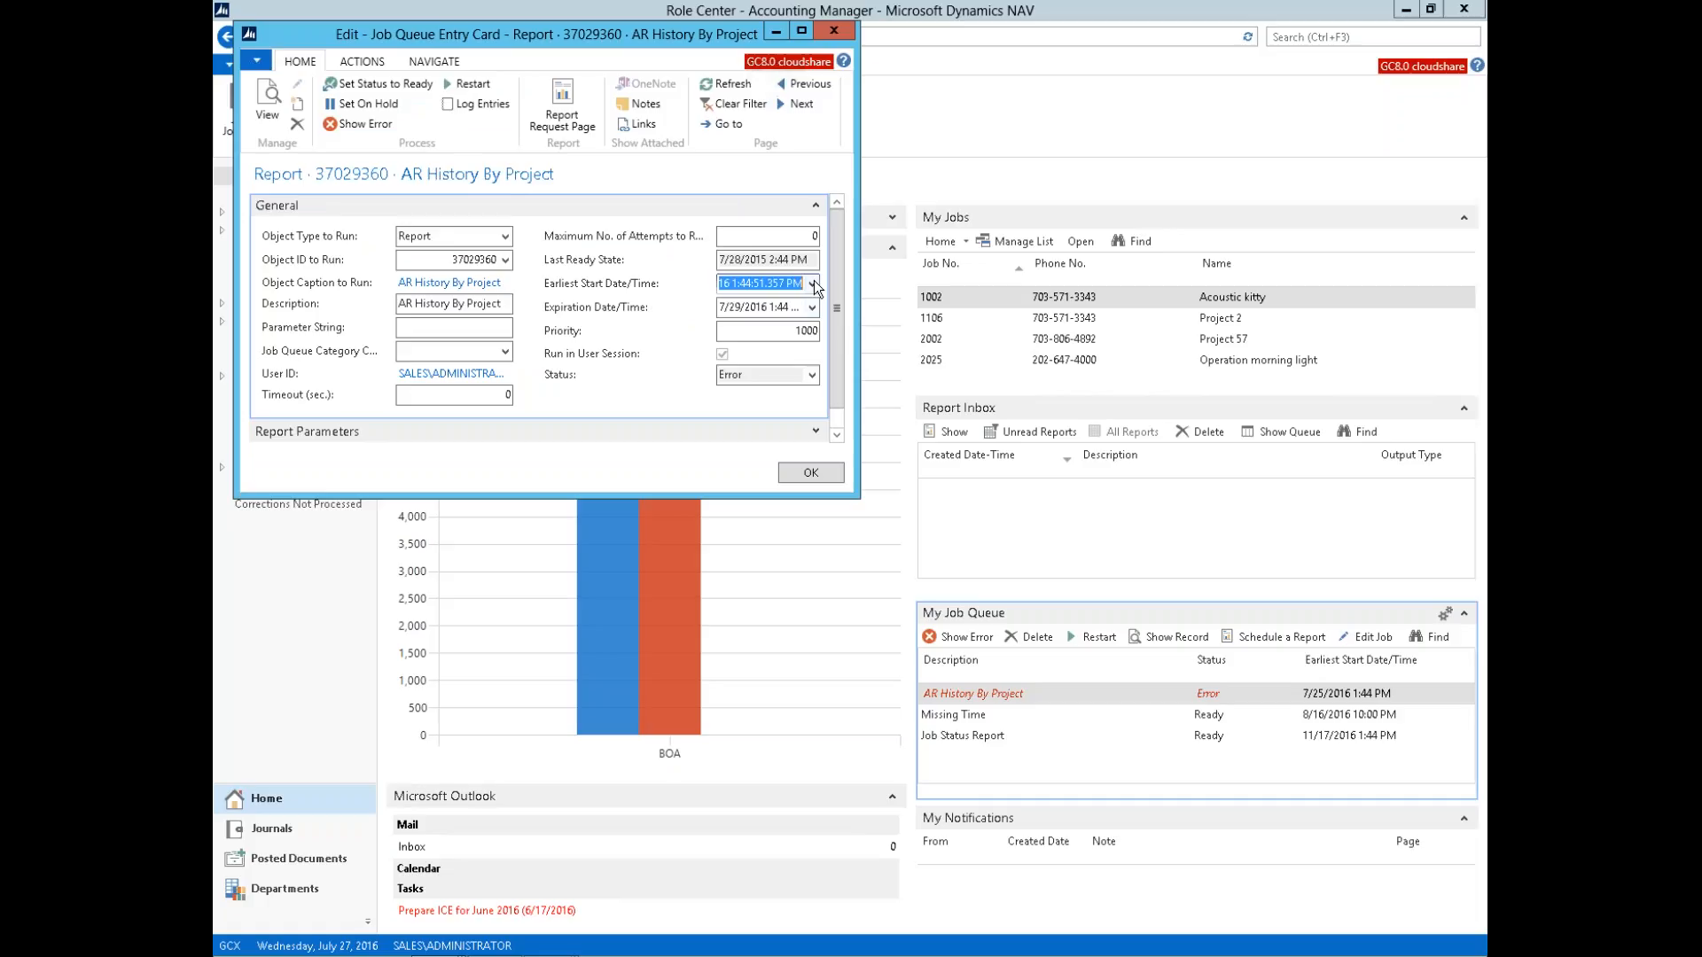
Step: Set the AR History By Project entry's earliest start date to 7/28/2016, save the card and restart the job
left_click(813, 283)
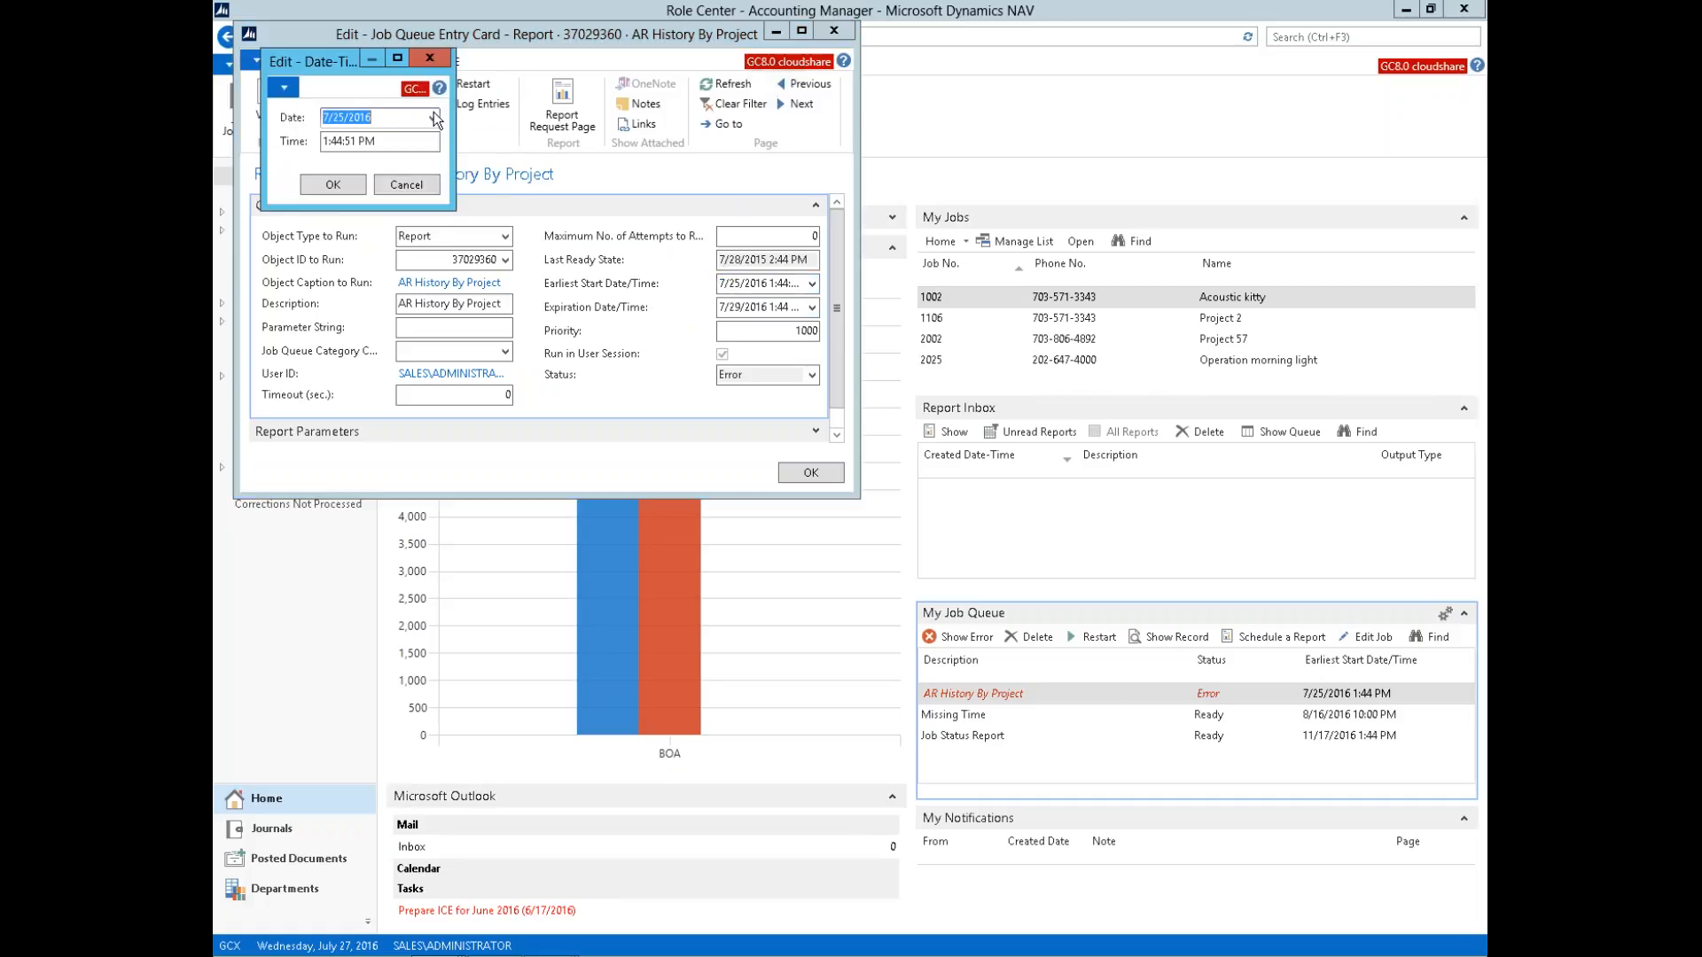
left_click(435, 118)
left_click(454, 238)
left_click(813, 470)
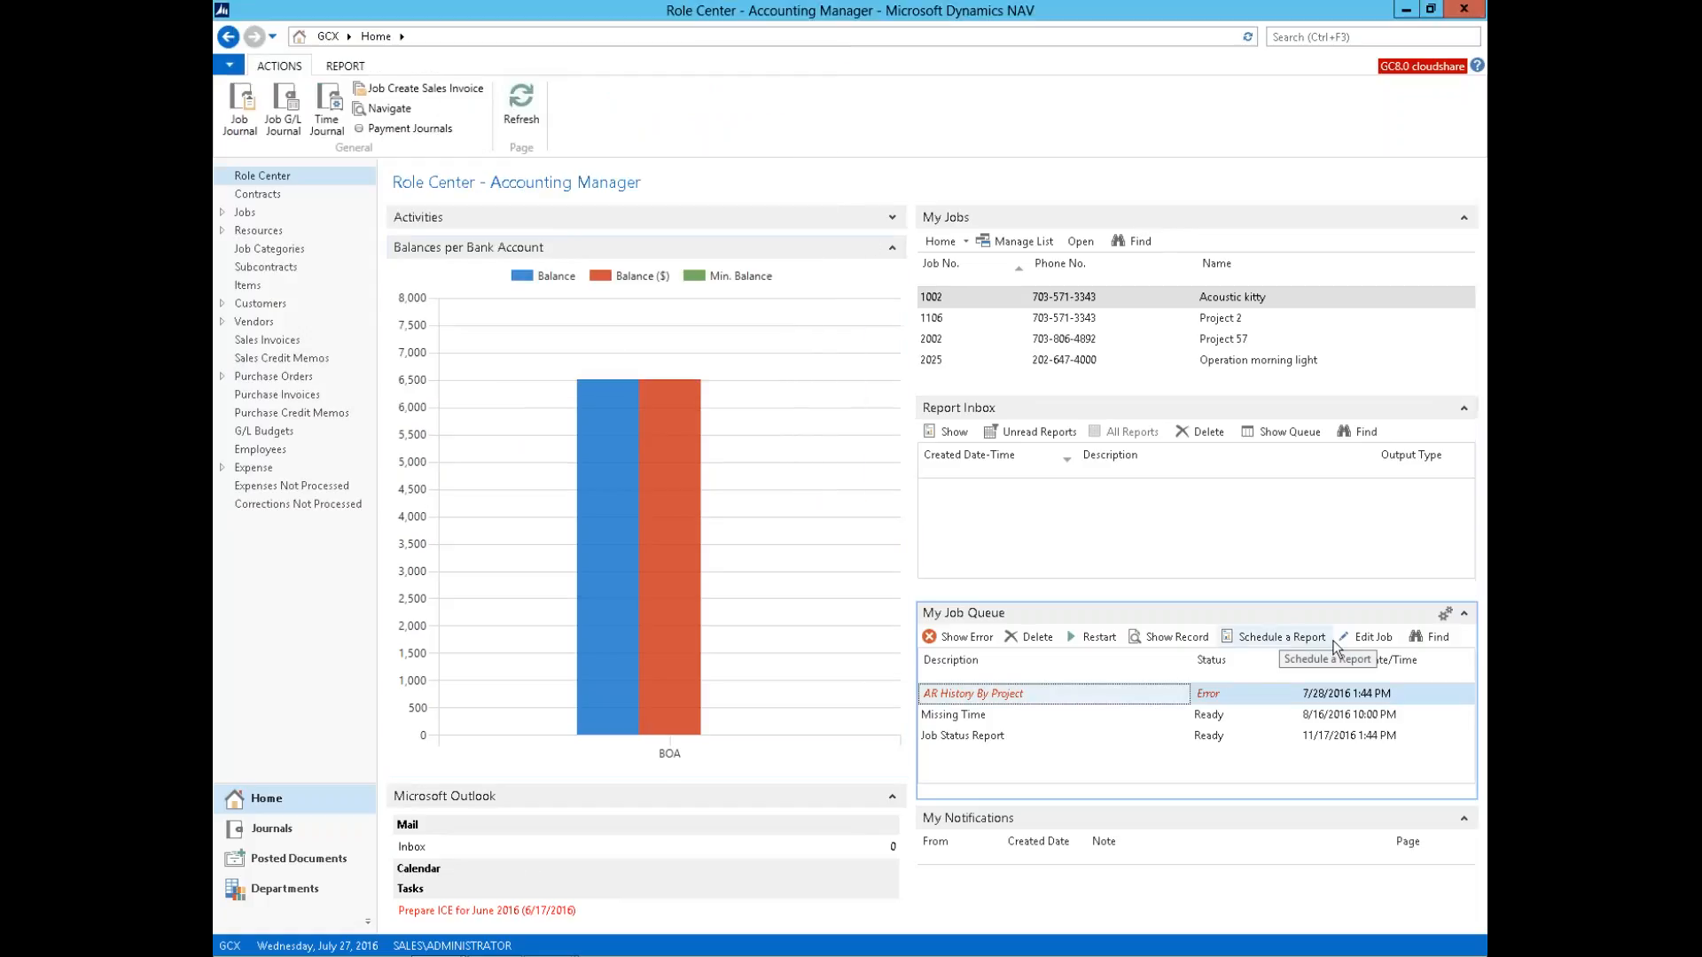
left_click(1074, 638)
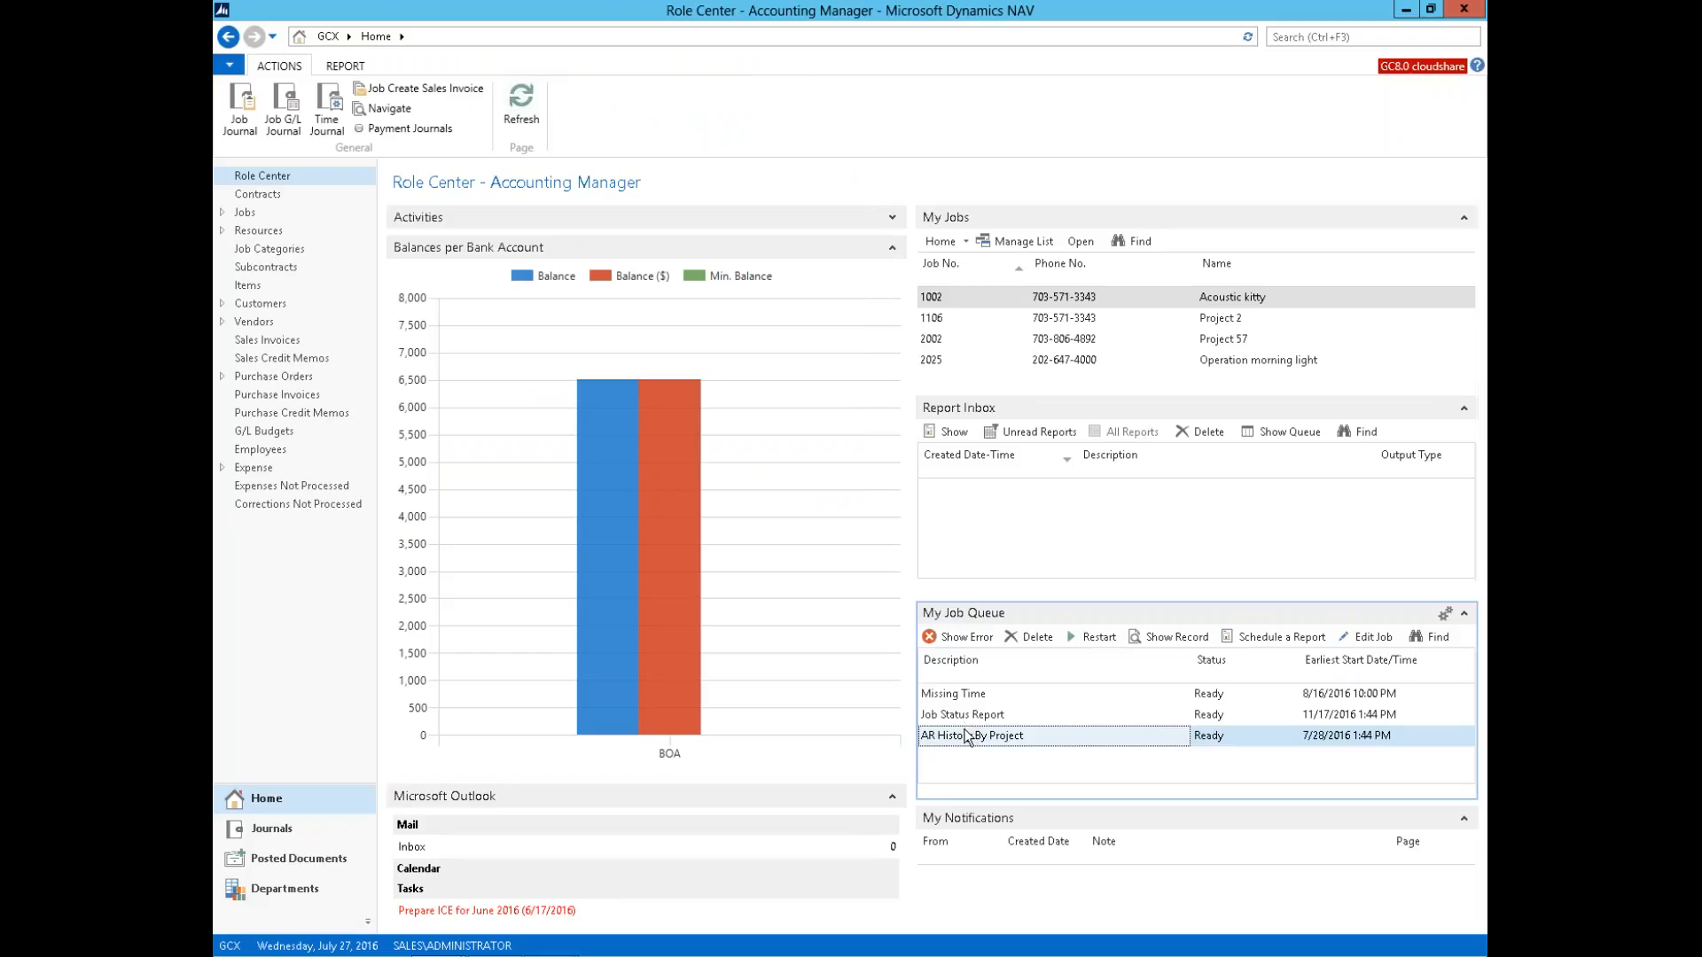
Step: Inspect the printer choices, output types and recurrence options on the AR History By Project job queue card, and close the card
left_click(1374, 637)
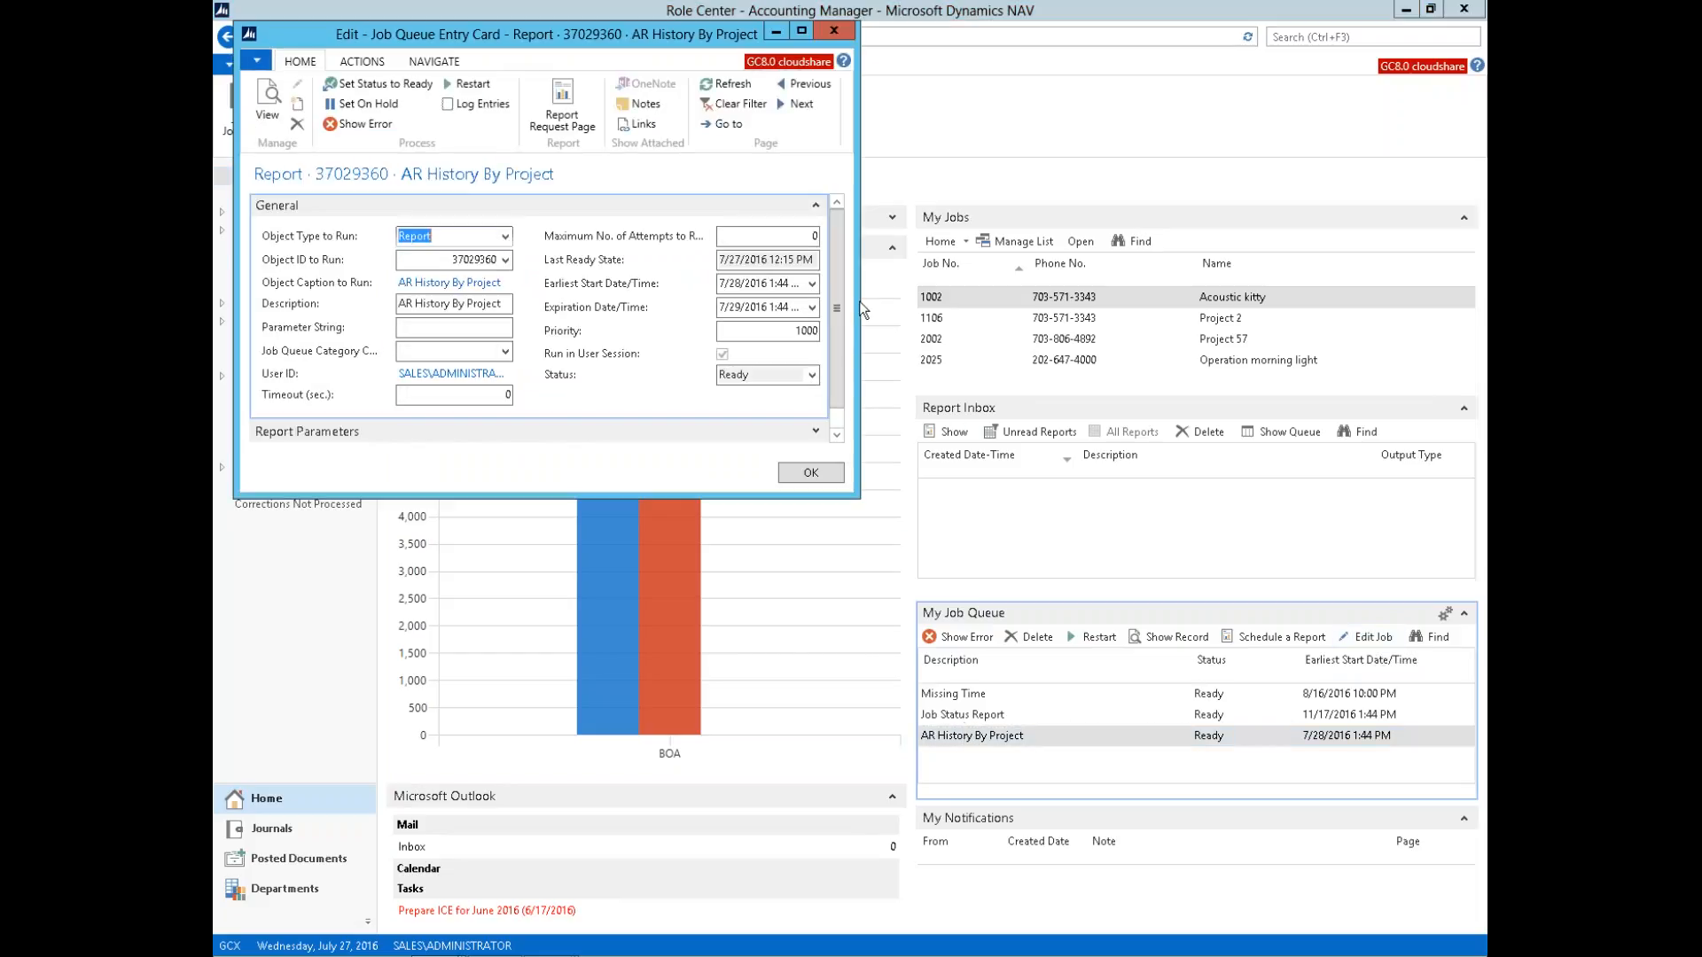
left_click(816, 207)
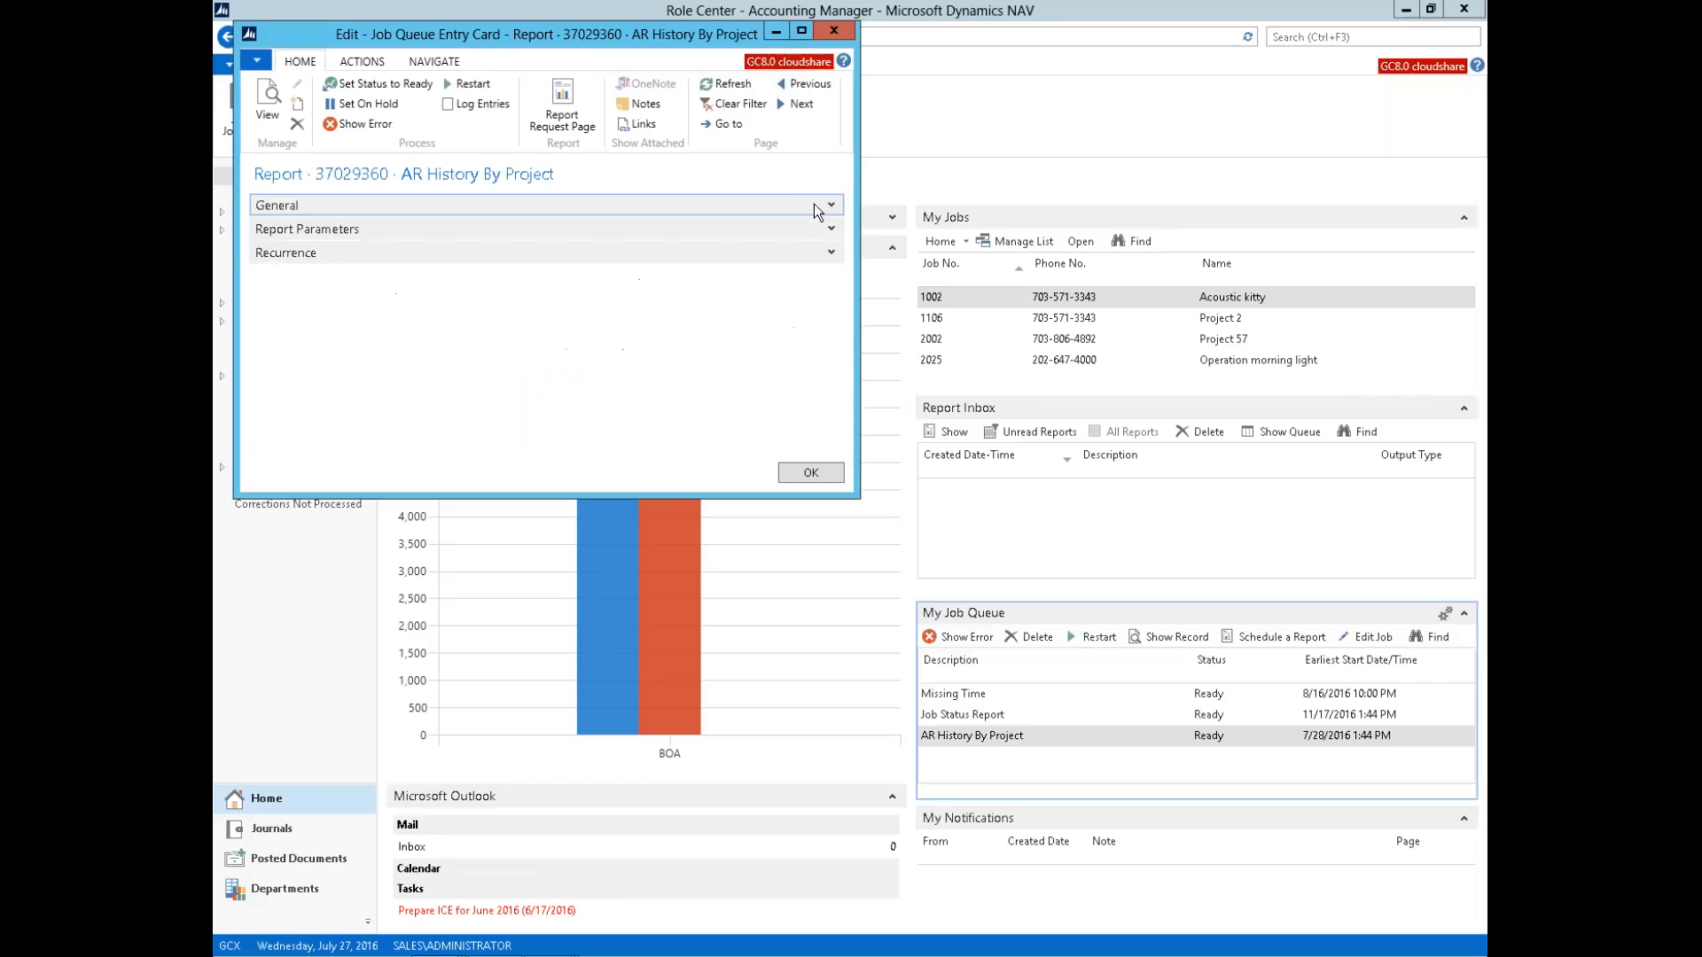
left_click(830, 229)
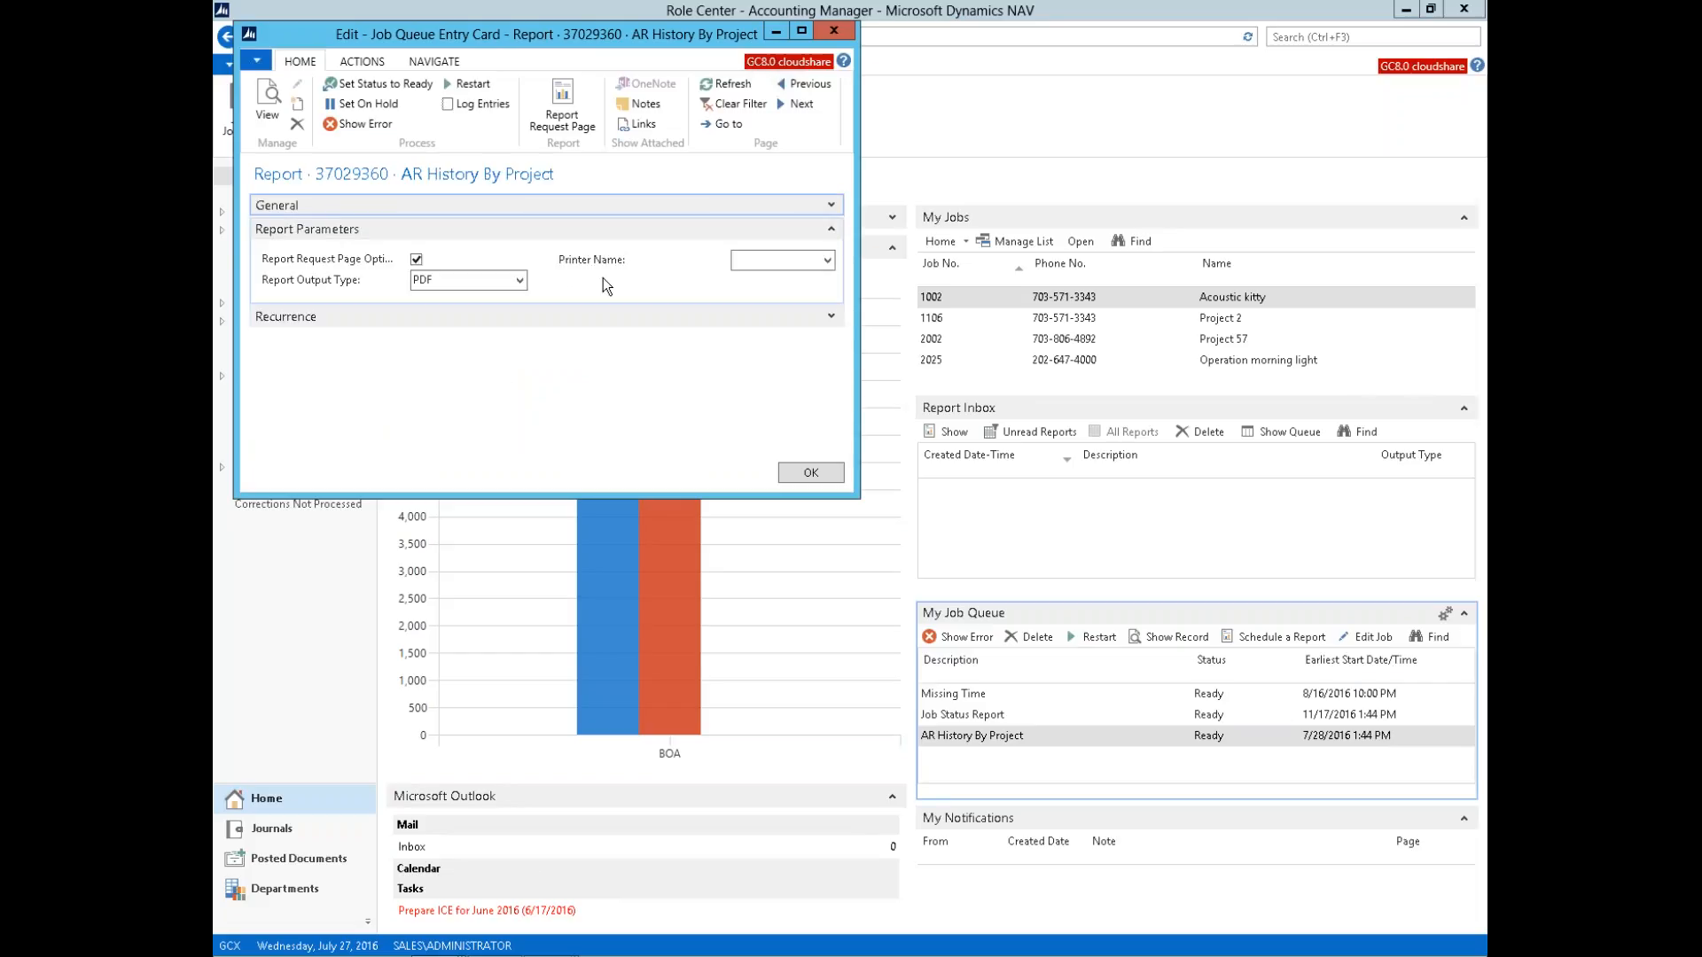
left_click(827, 260)
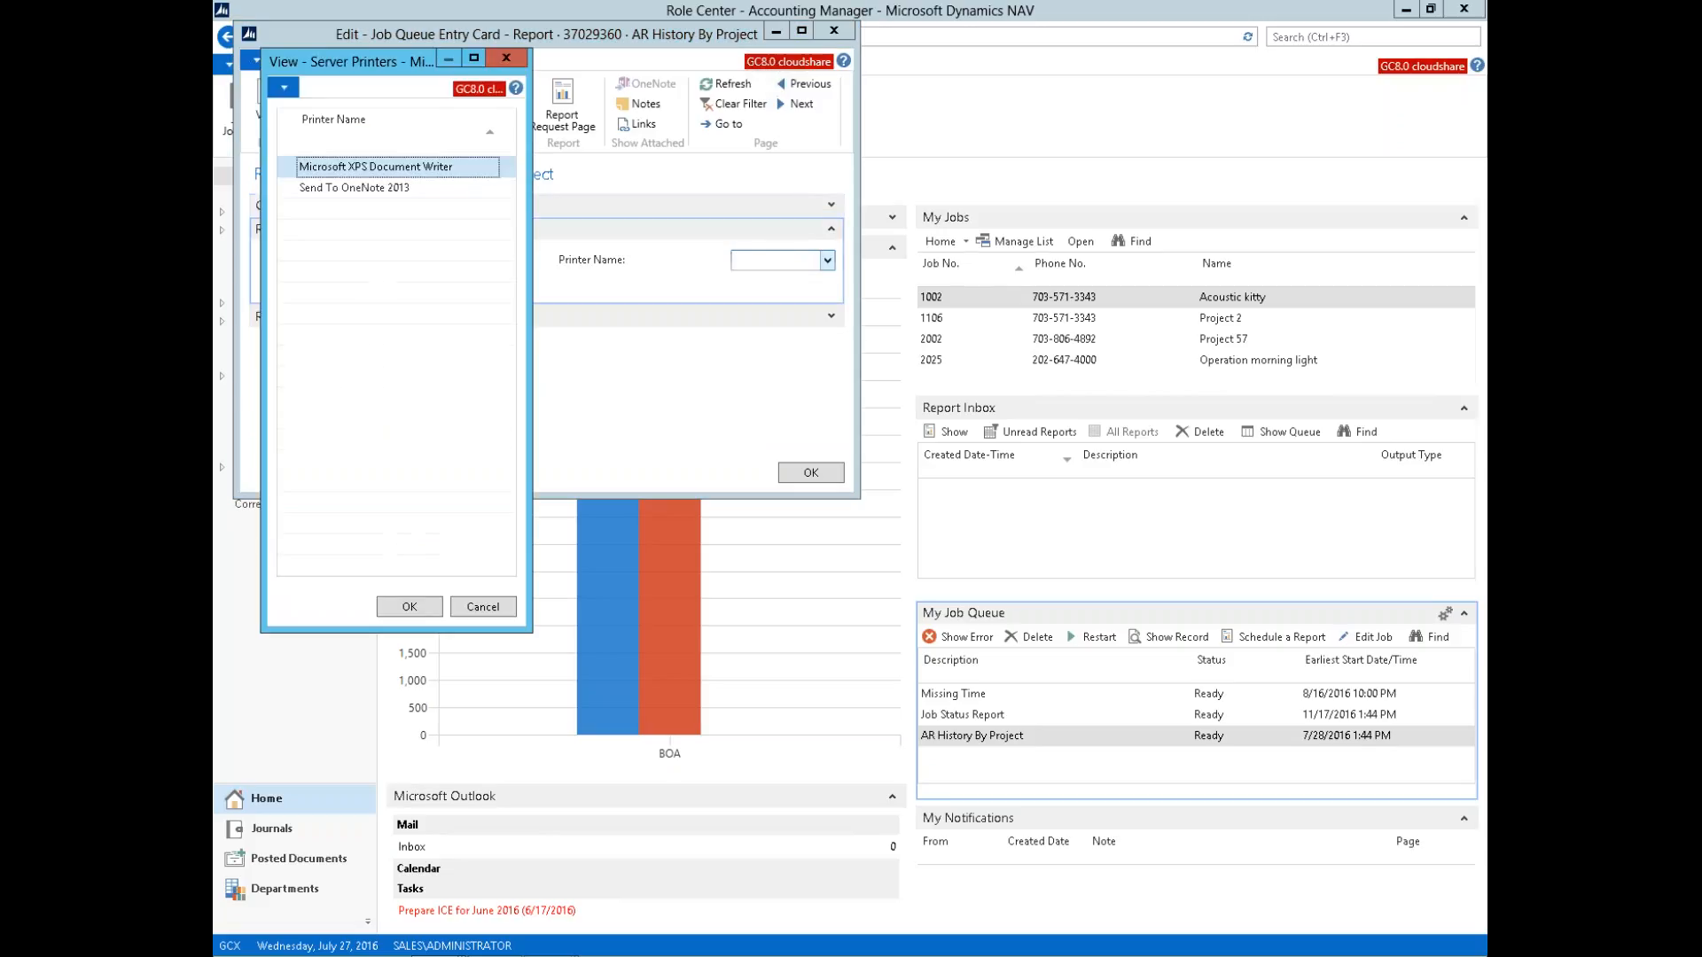
left_click(483, 606)
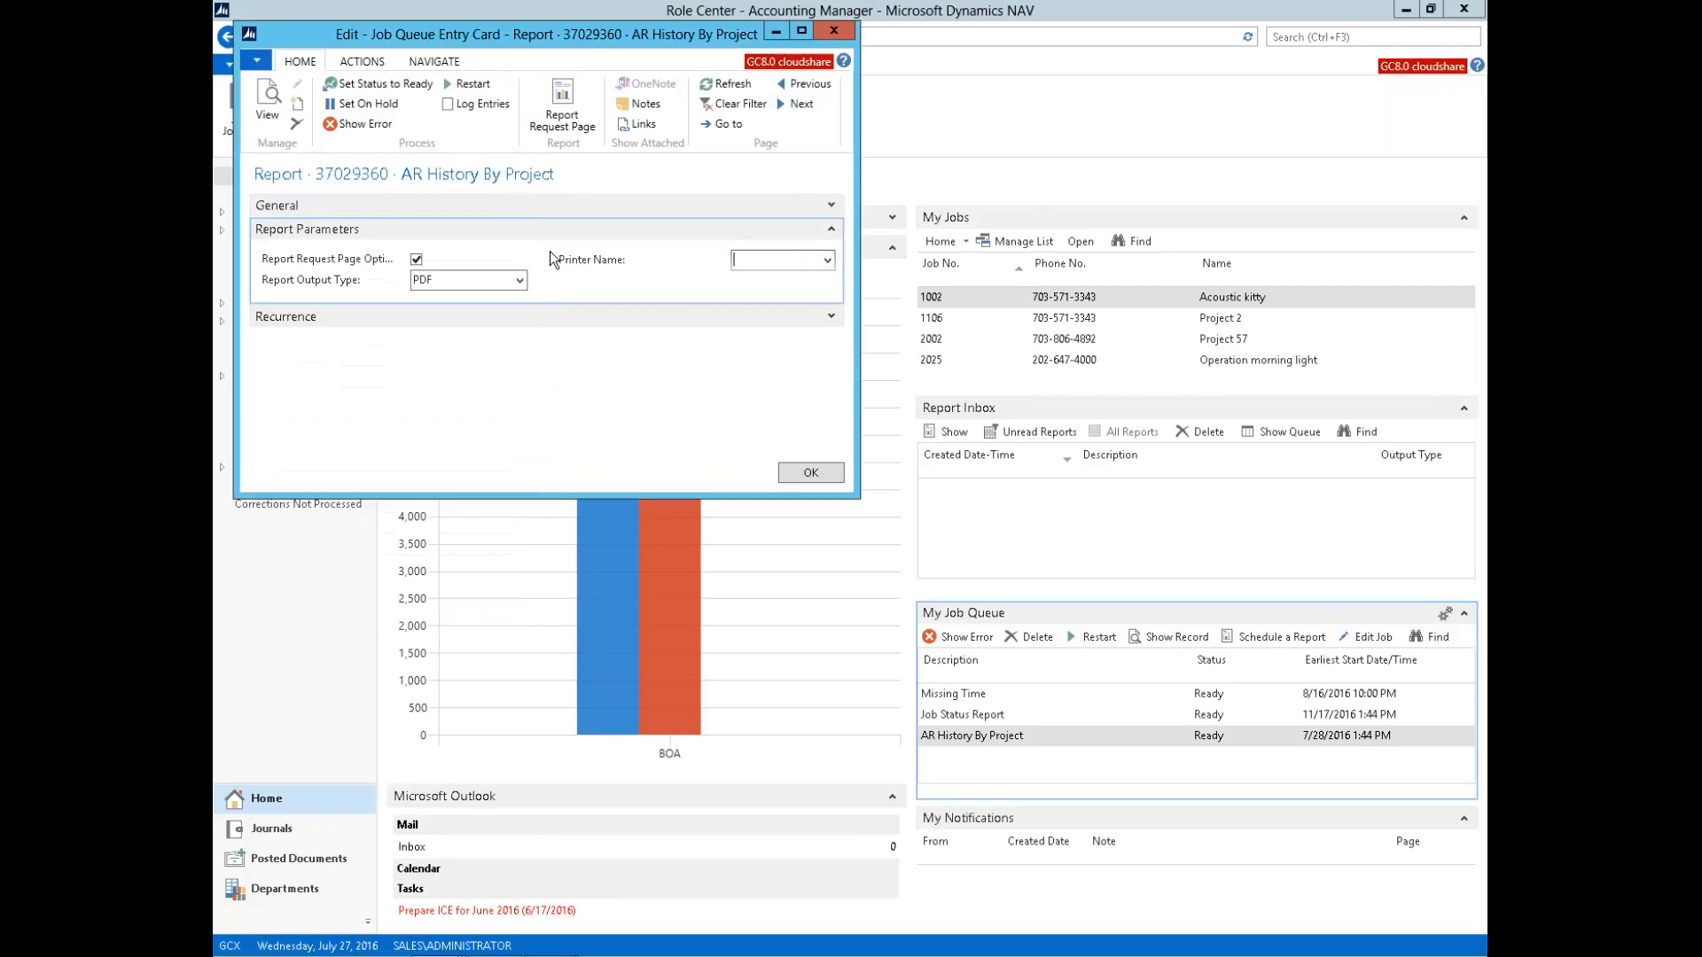
left_click(519, 280)
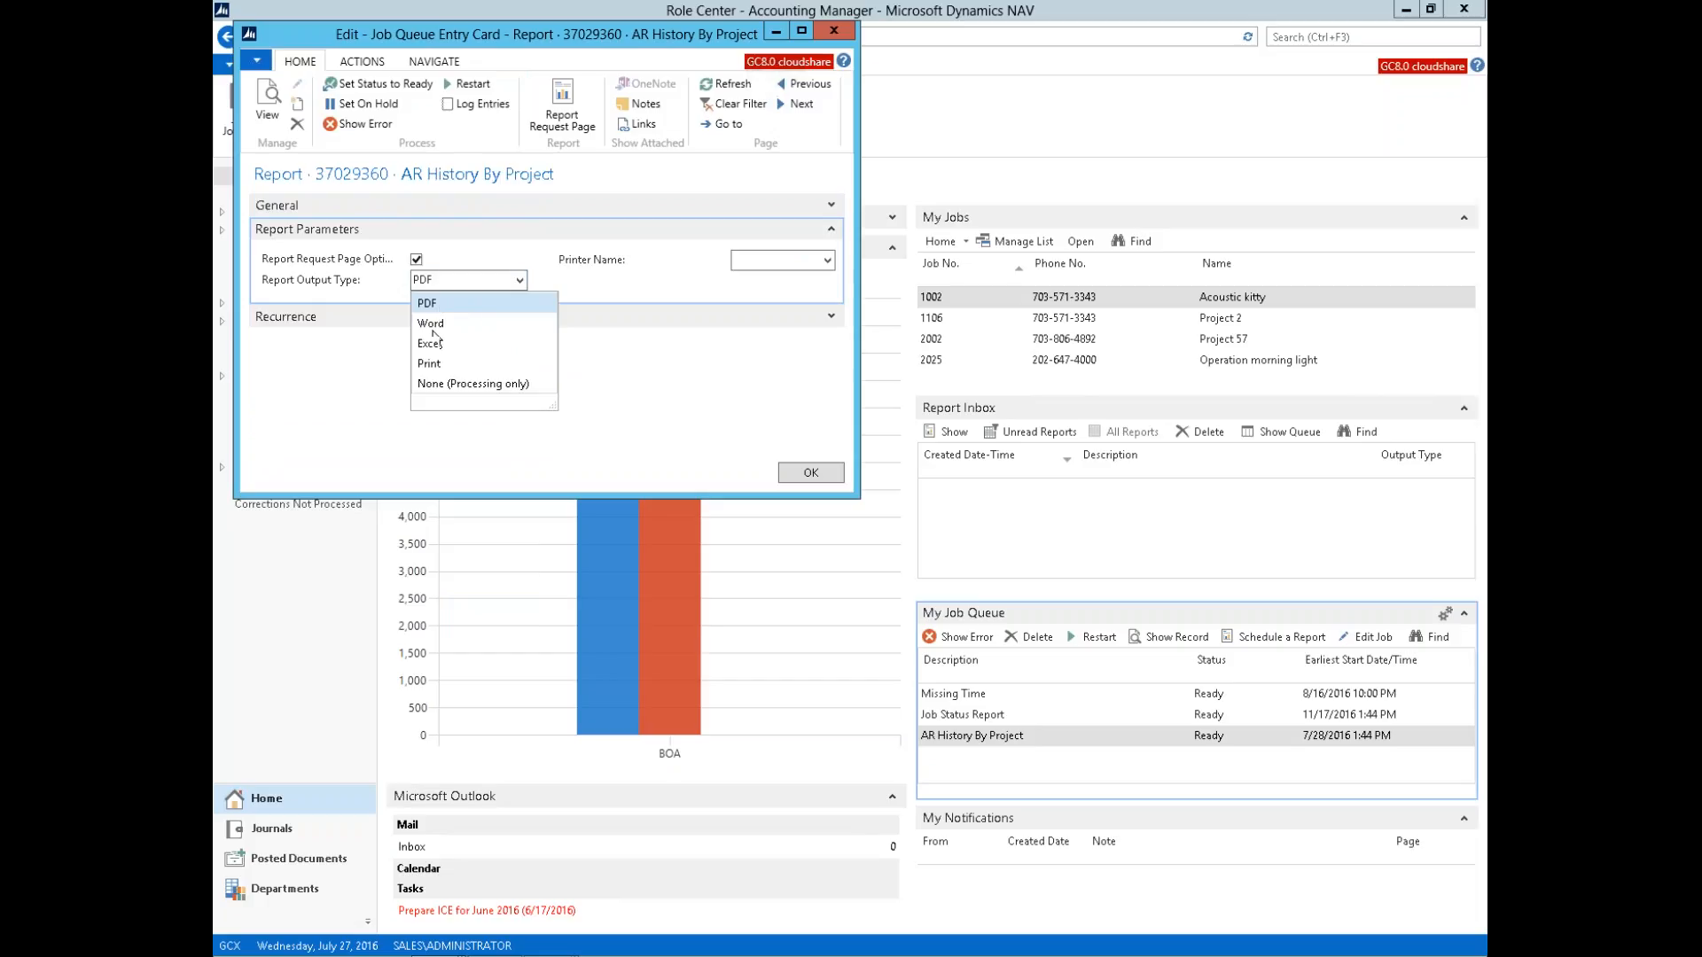
left_click(557, 240)
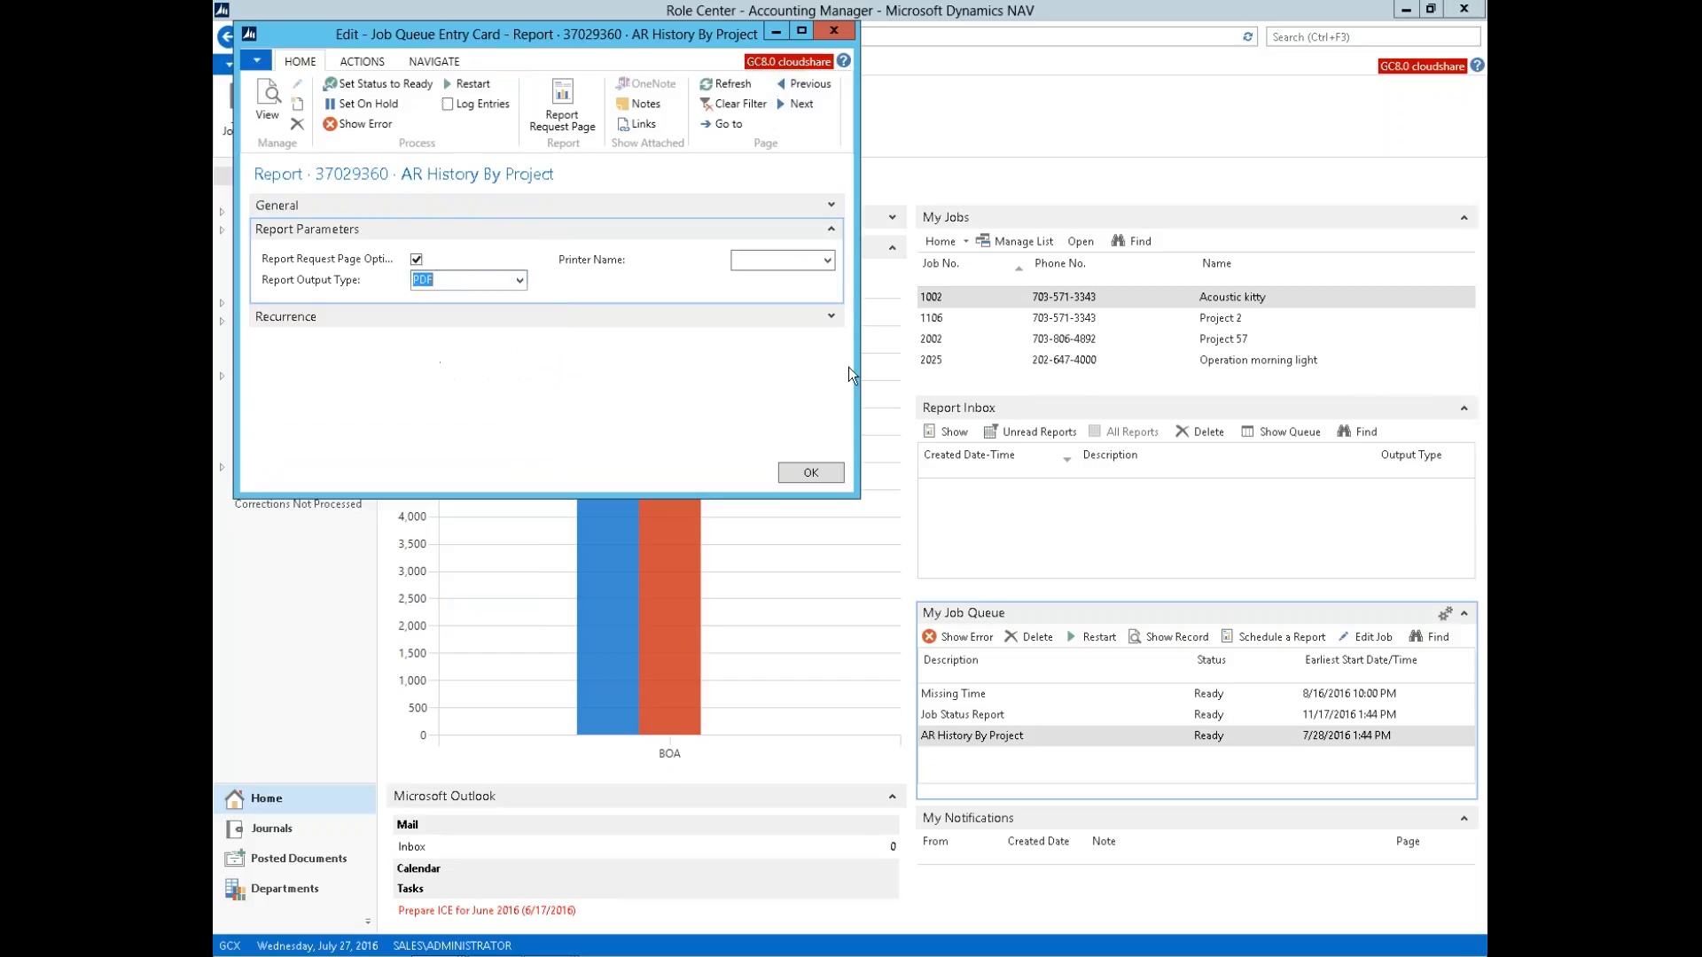
left_click(831, 316)
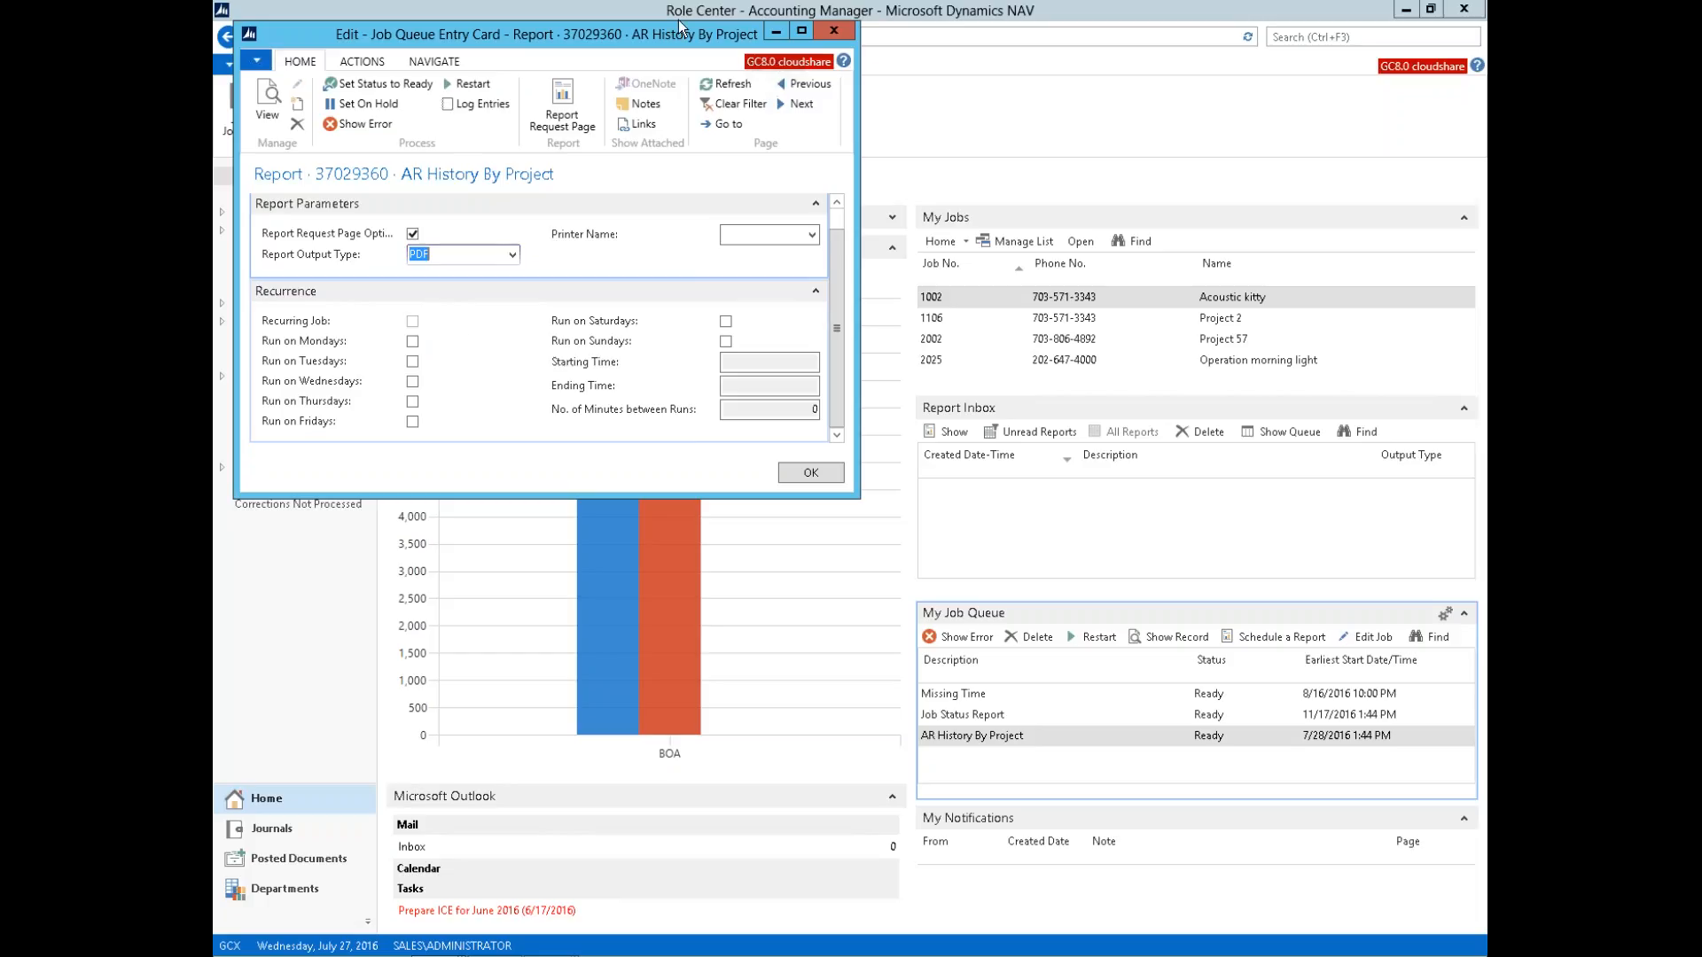
left_click(833, 31)
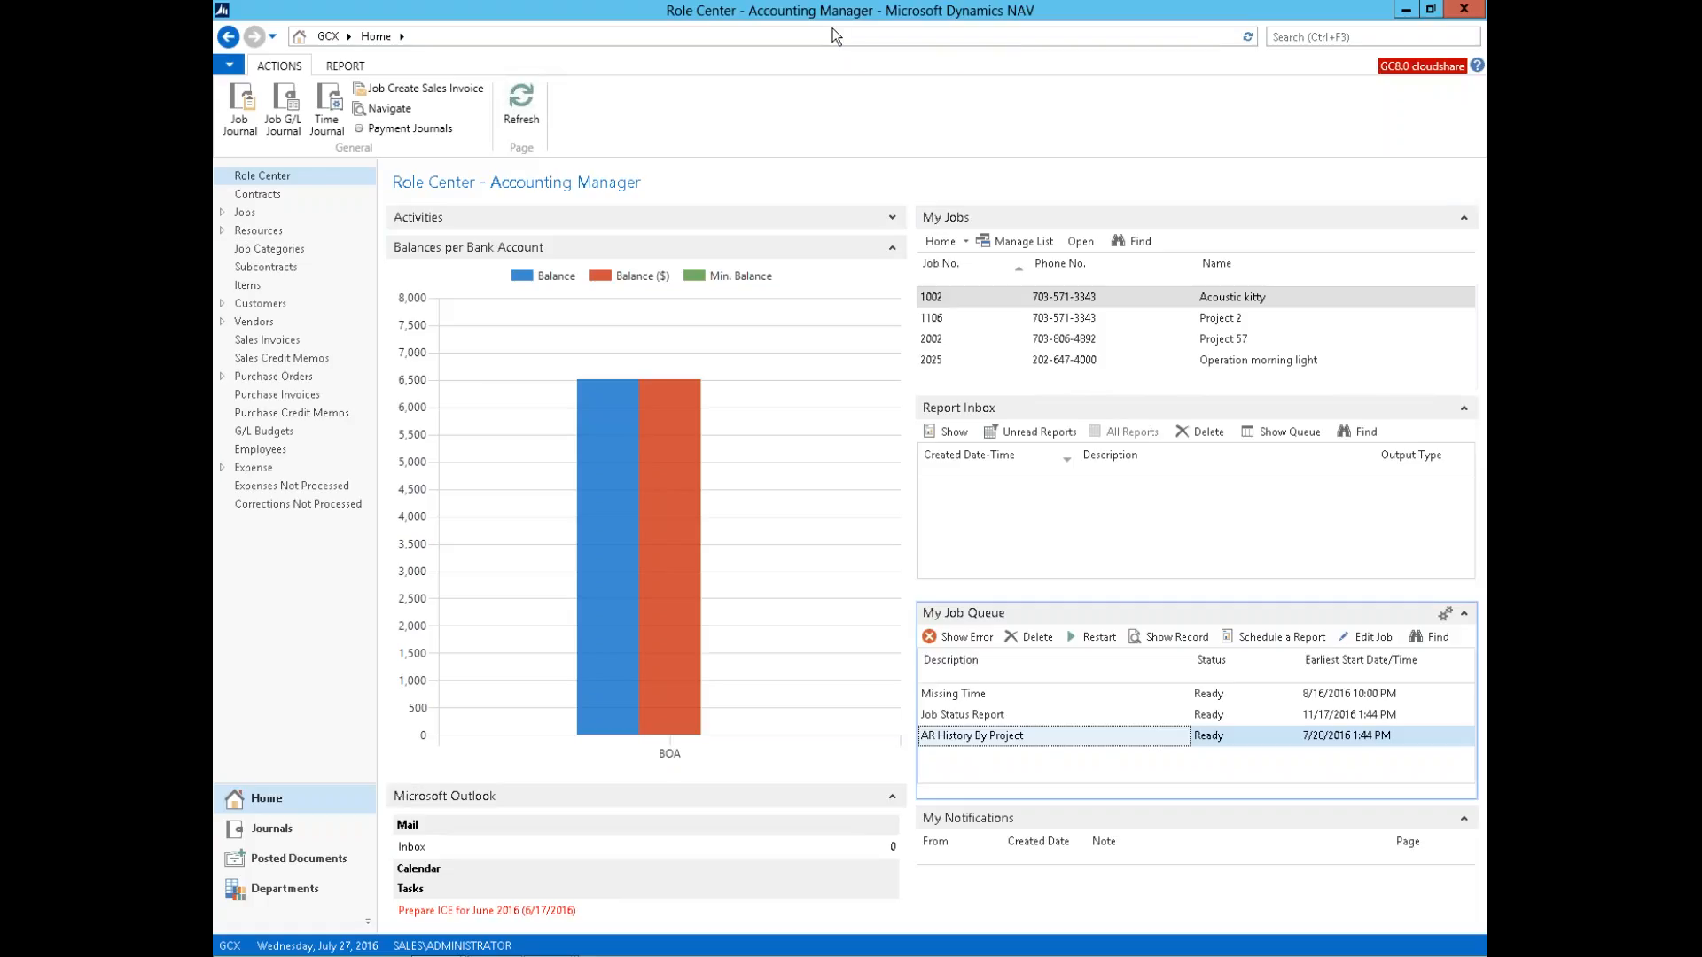
Step: Minimize the ribbon, view the Jobs list and return to the Role Center
right_click(1010, 98)
left_click(1038, 114)
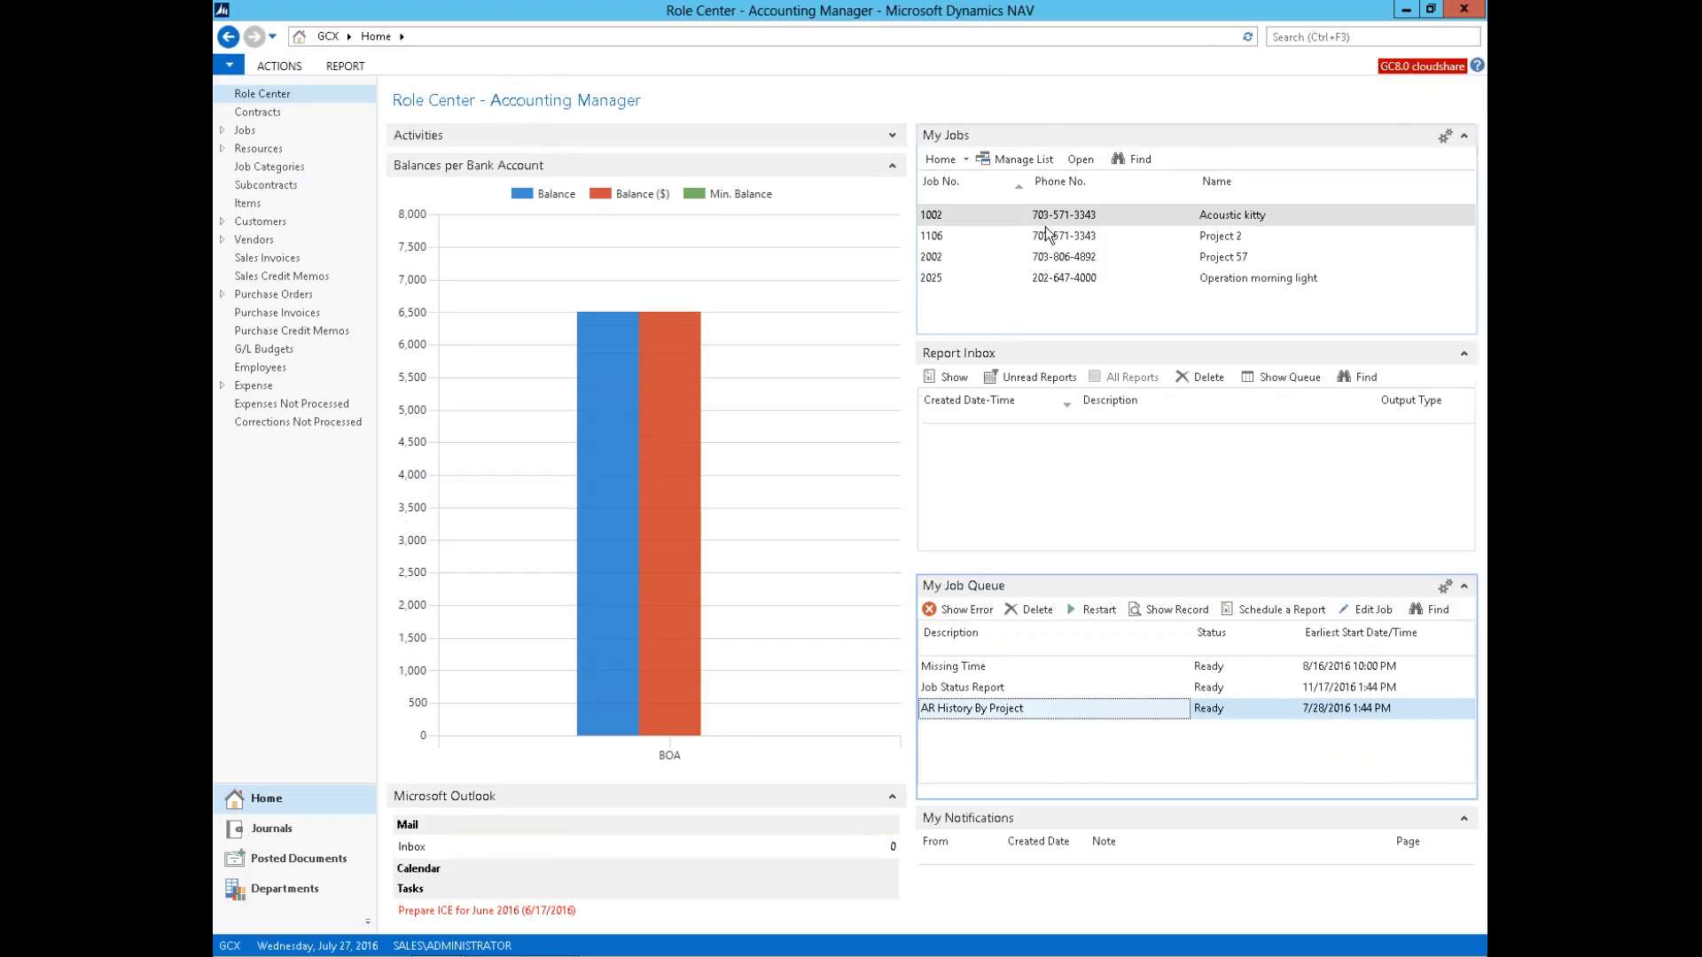
left_click(245, 131)
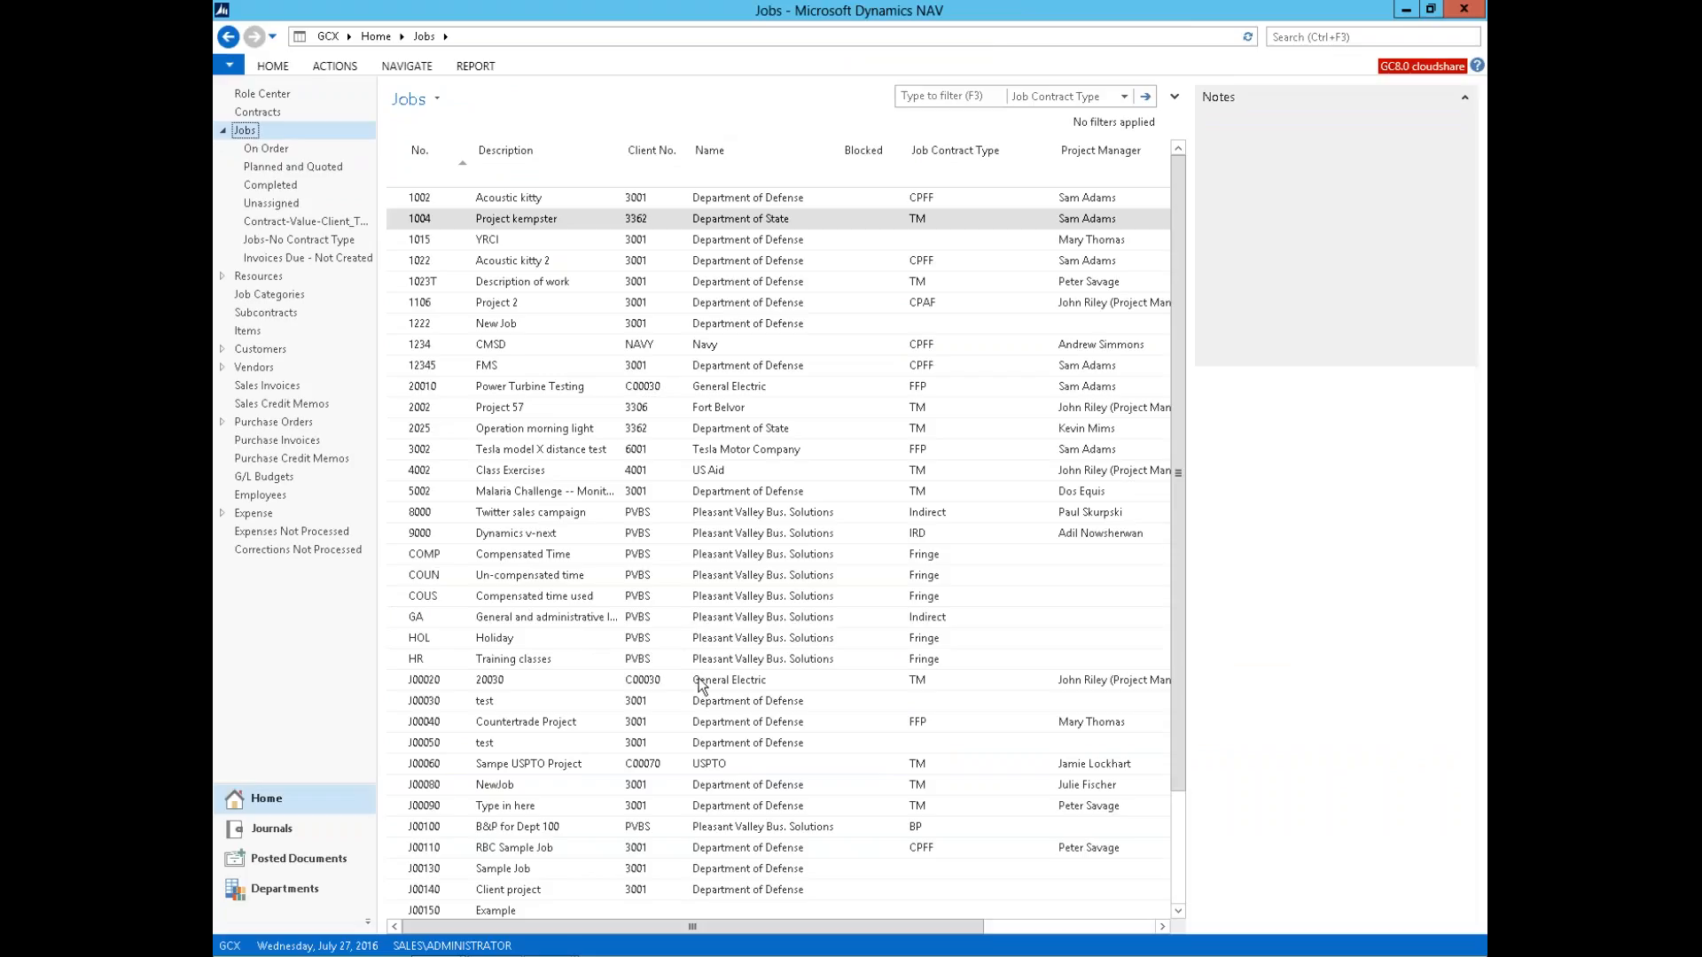
left_click(267, 101)
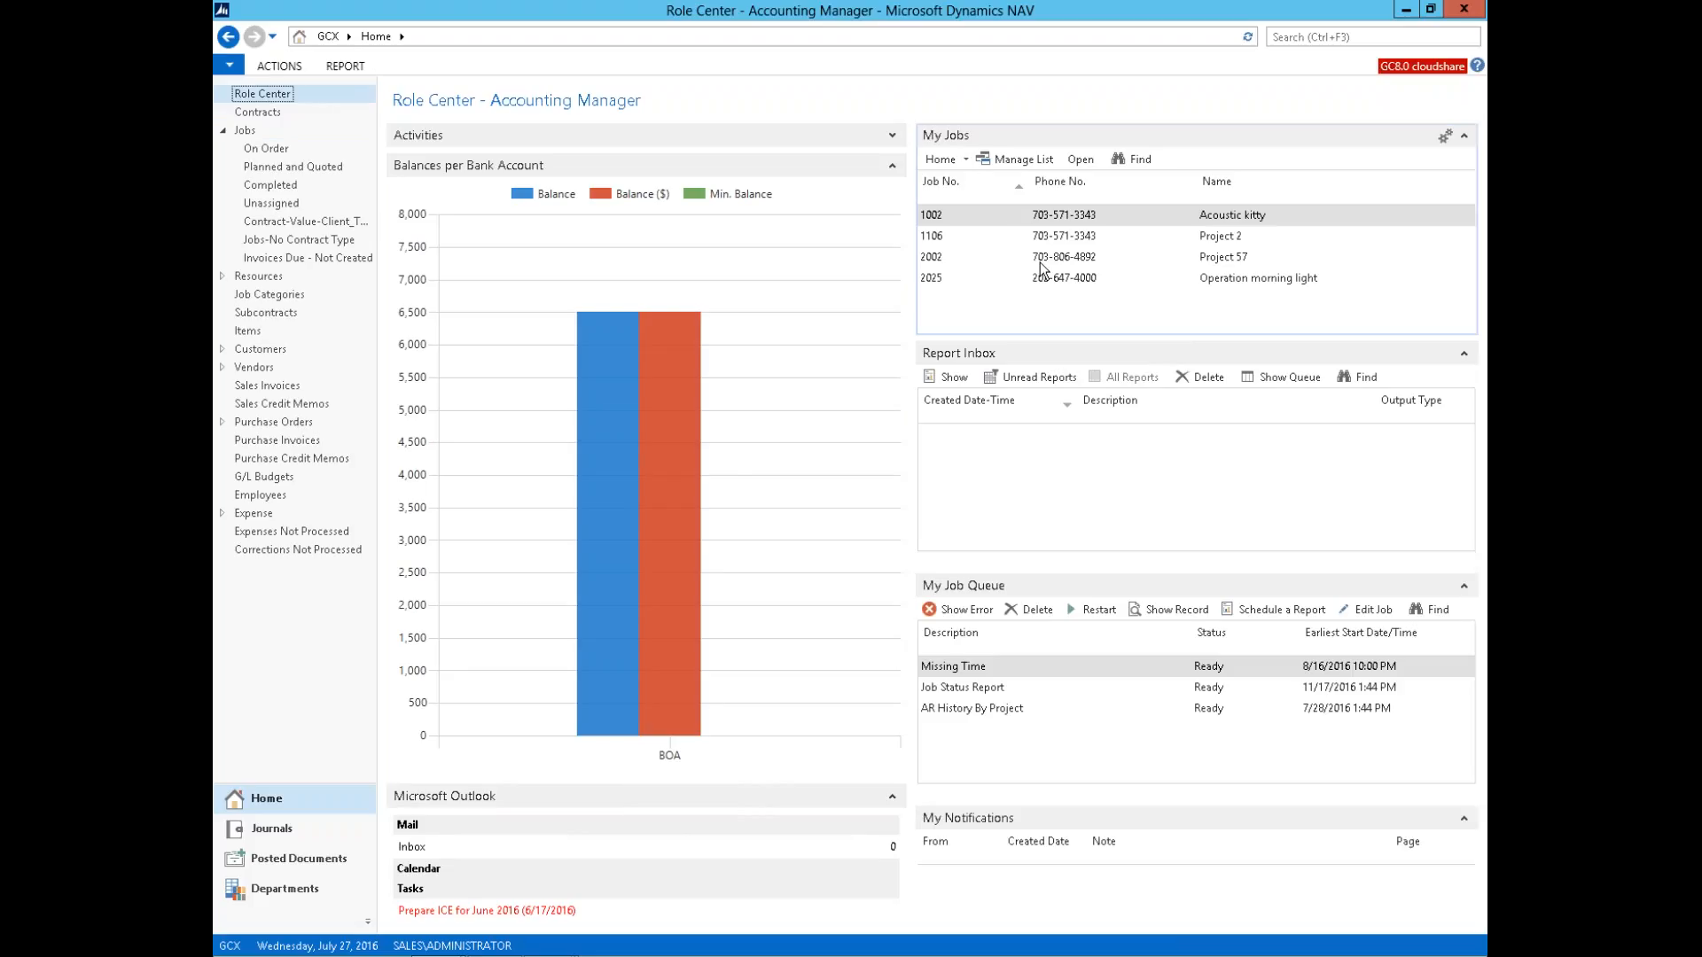
Step: Open the card of job 1002 from My Jobs, drill into its AR Balance and select all the customer ledger entries
double_click(1046, 218)
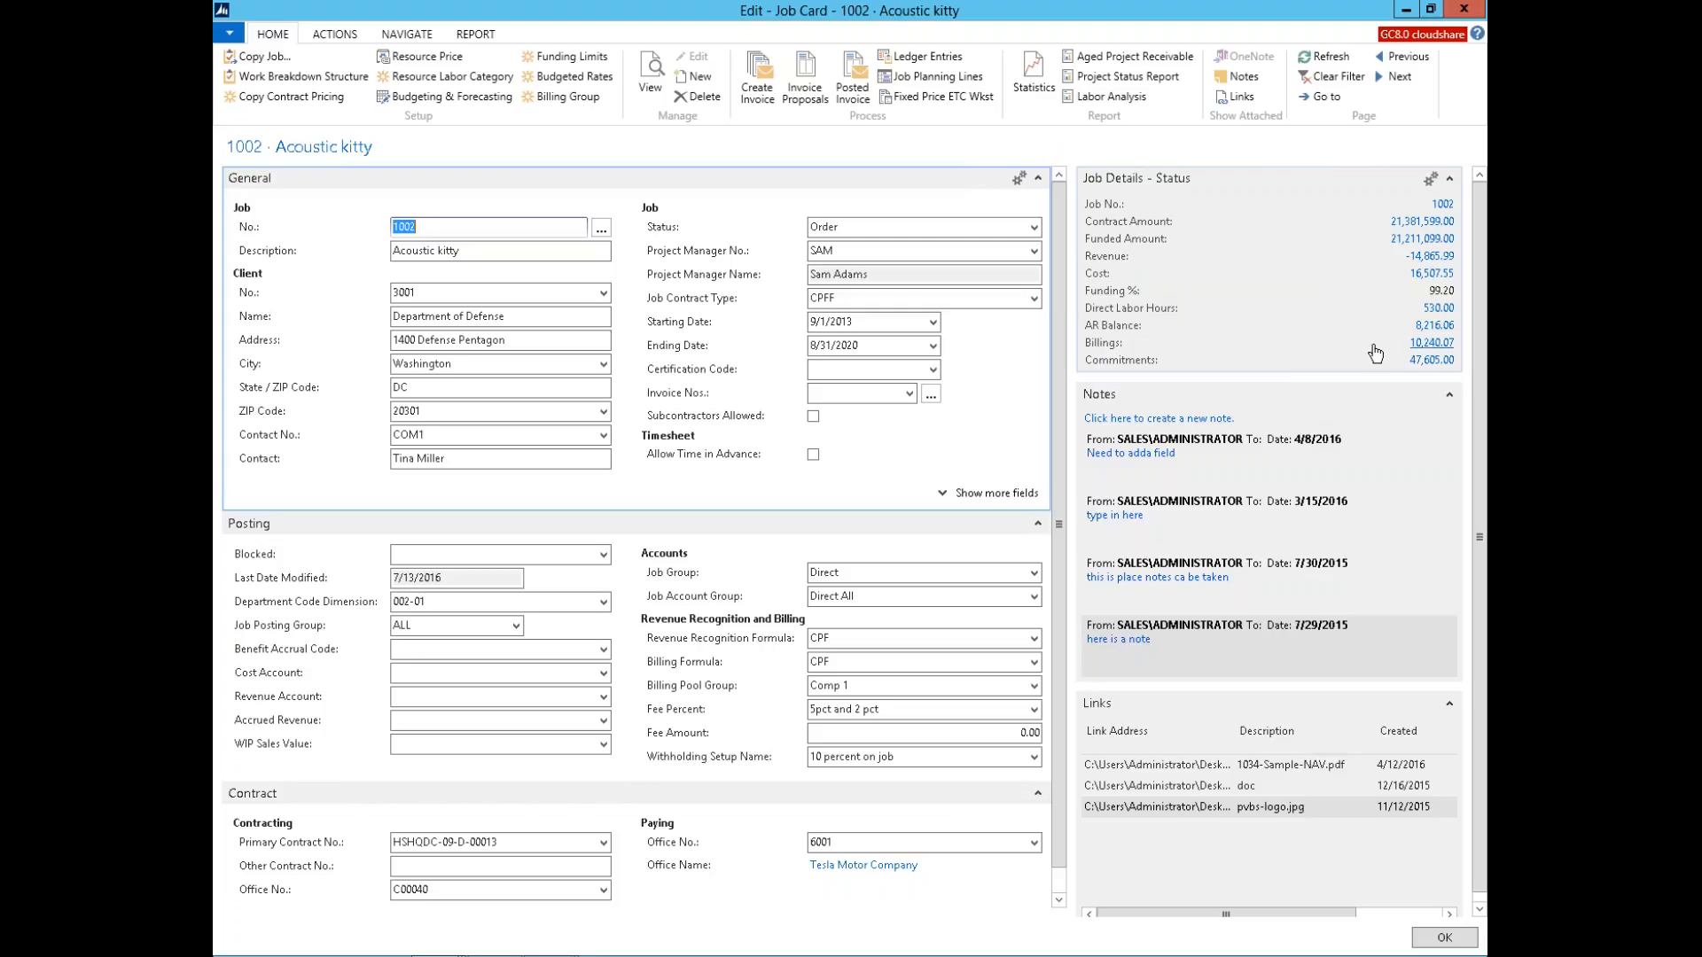
left_click(1434, 327)
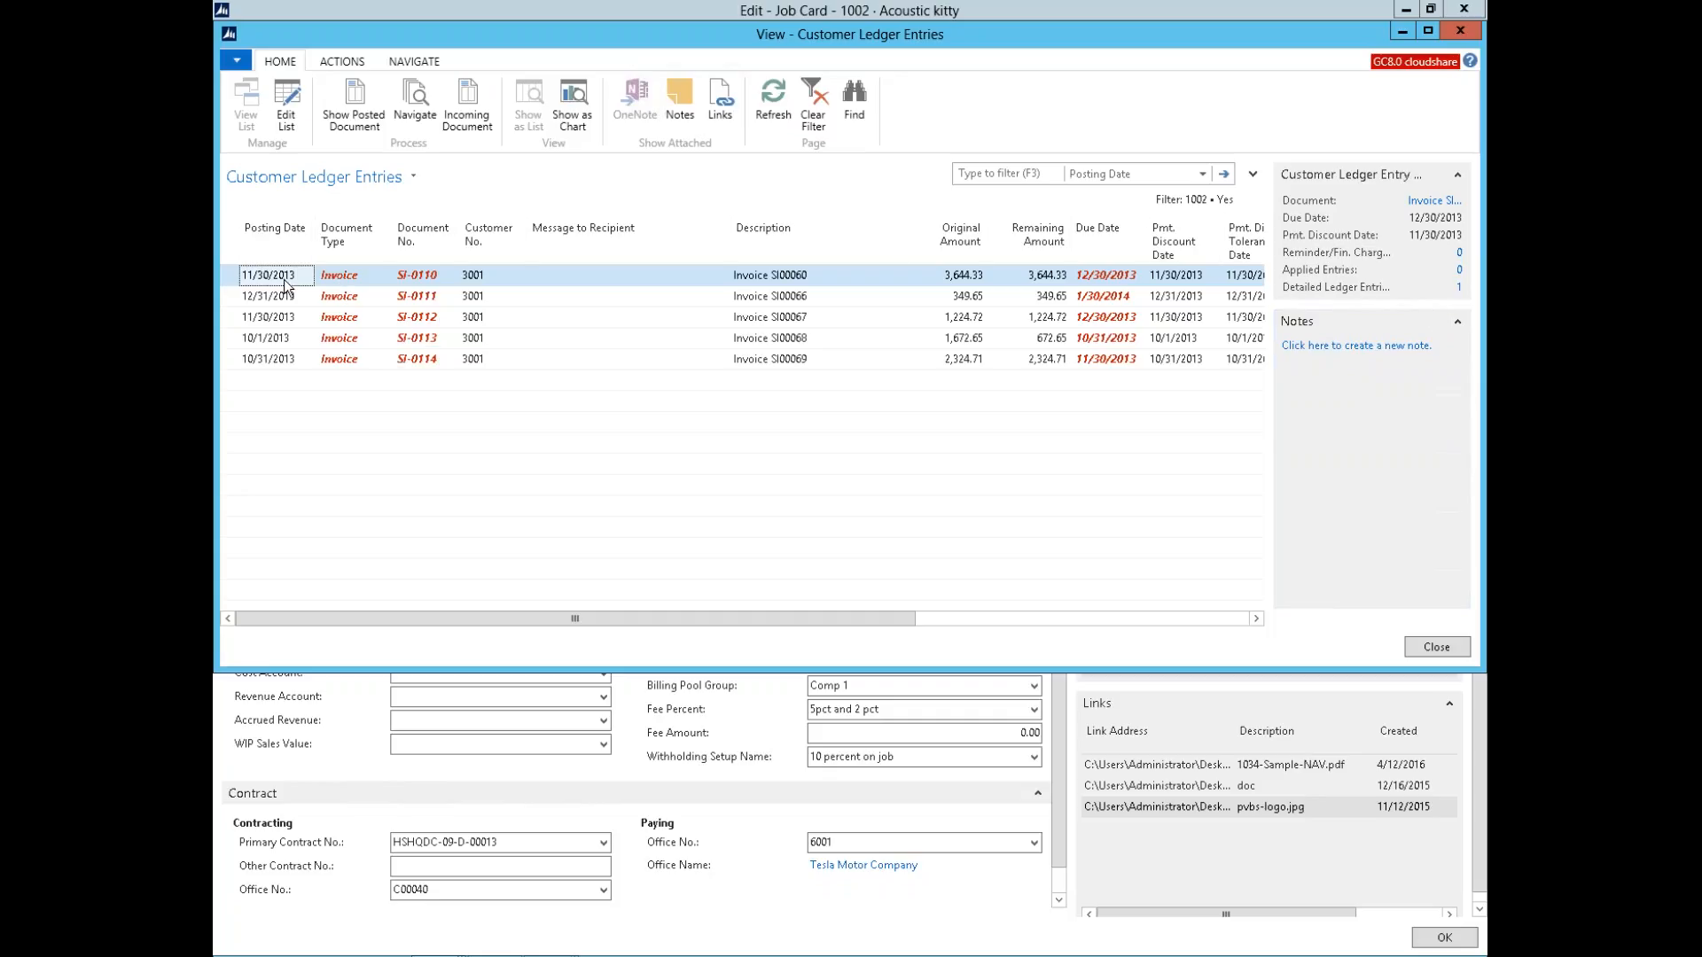
key("ctrl+a")
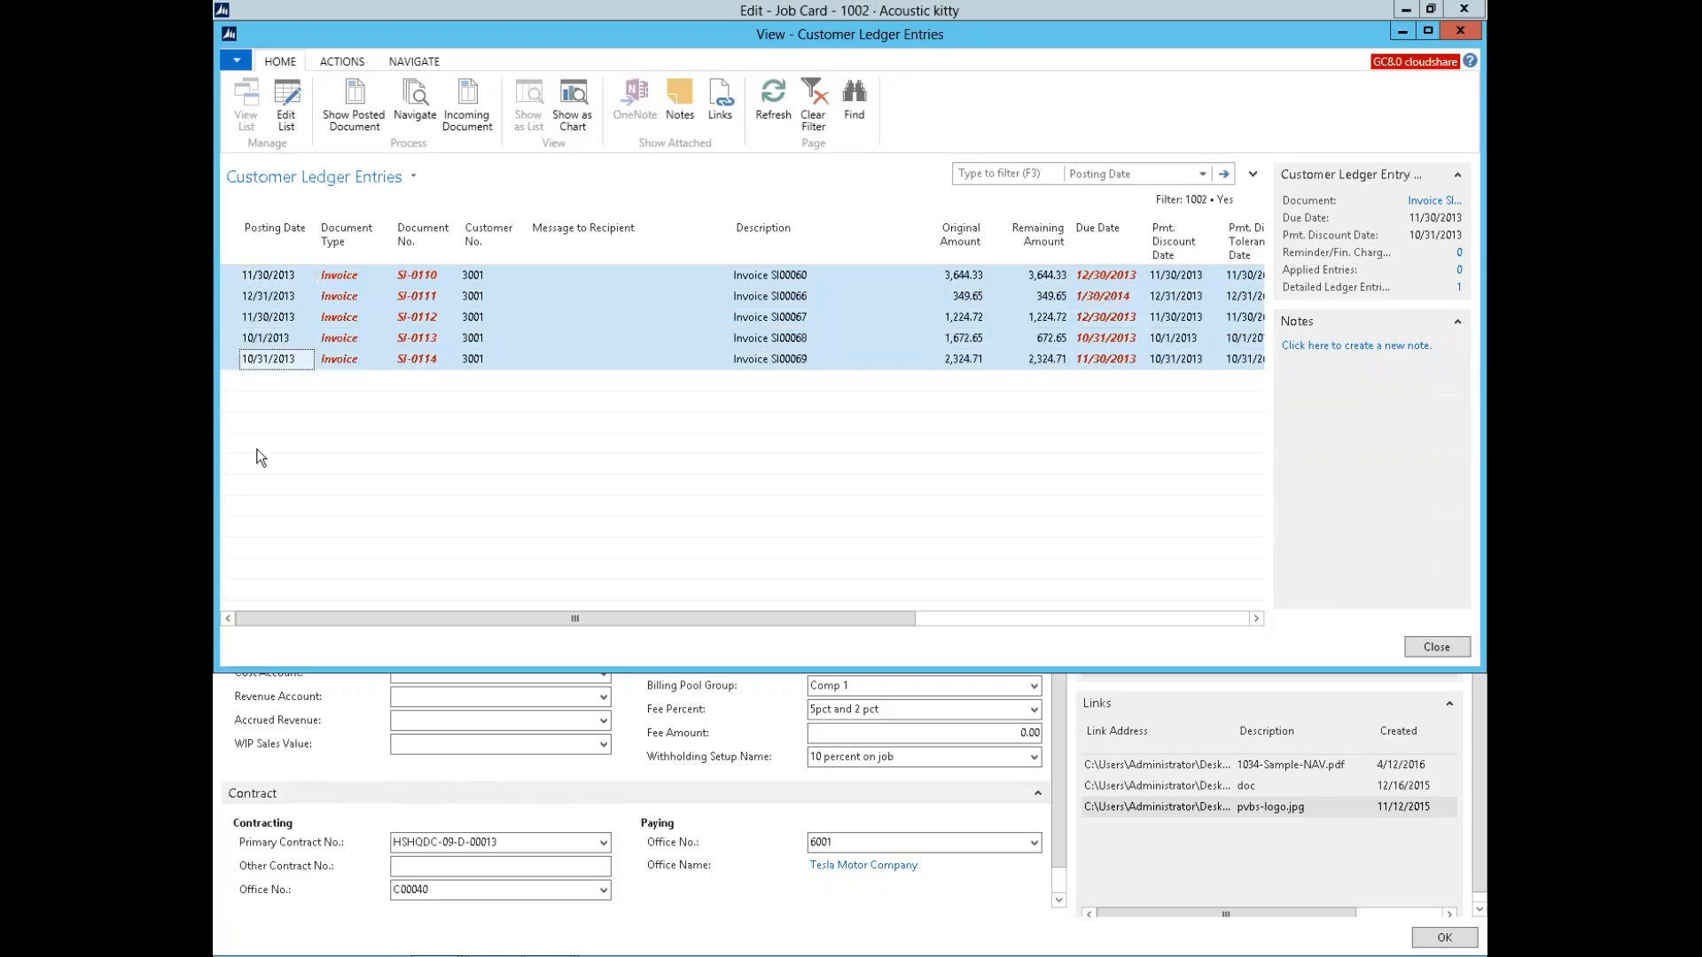
Step: Open the posted sales invoice behind ledger entry SI-0113 and maximize its window
left_click(557, 337)
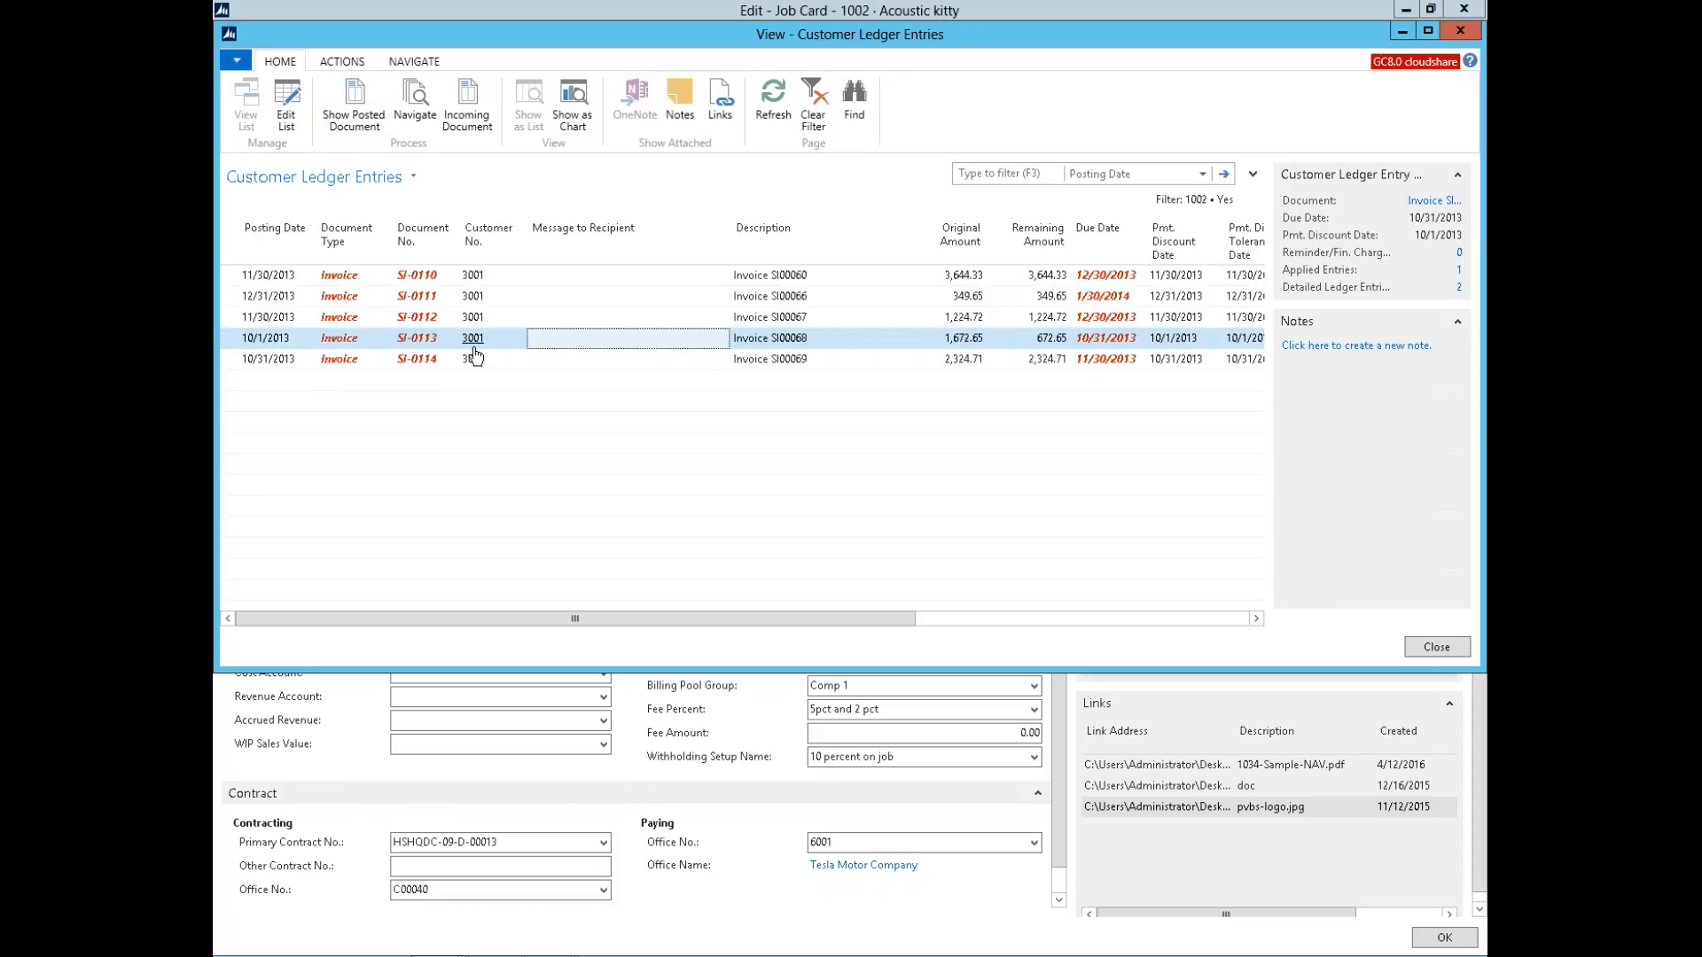
left_click(358, 124)
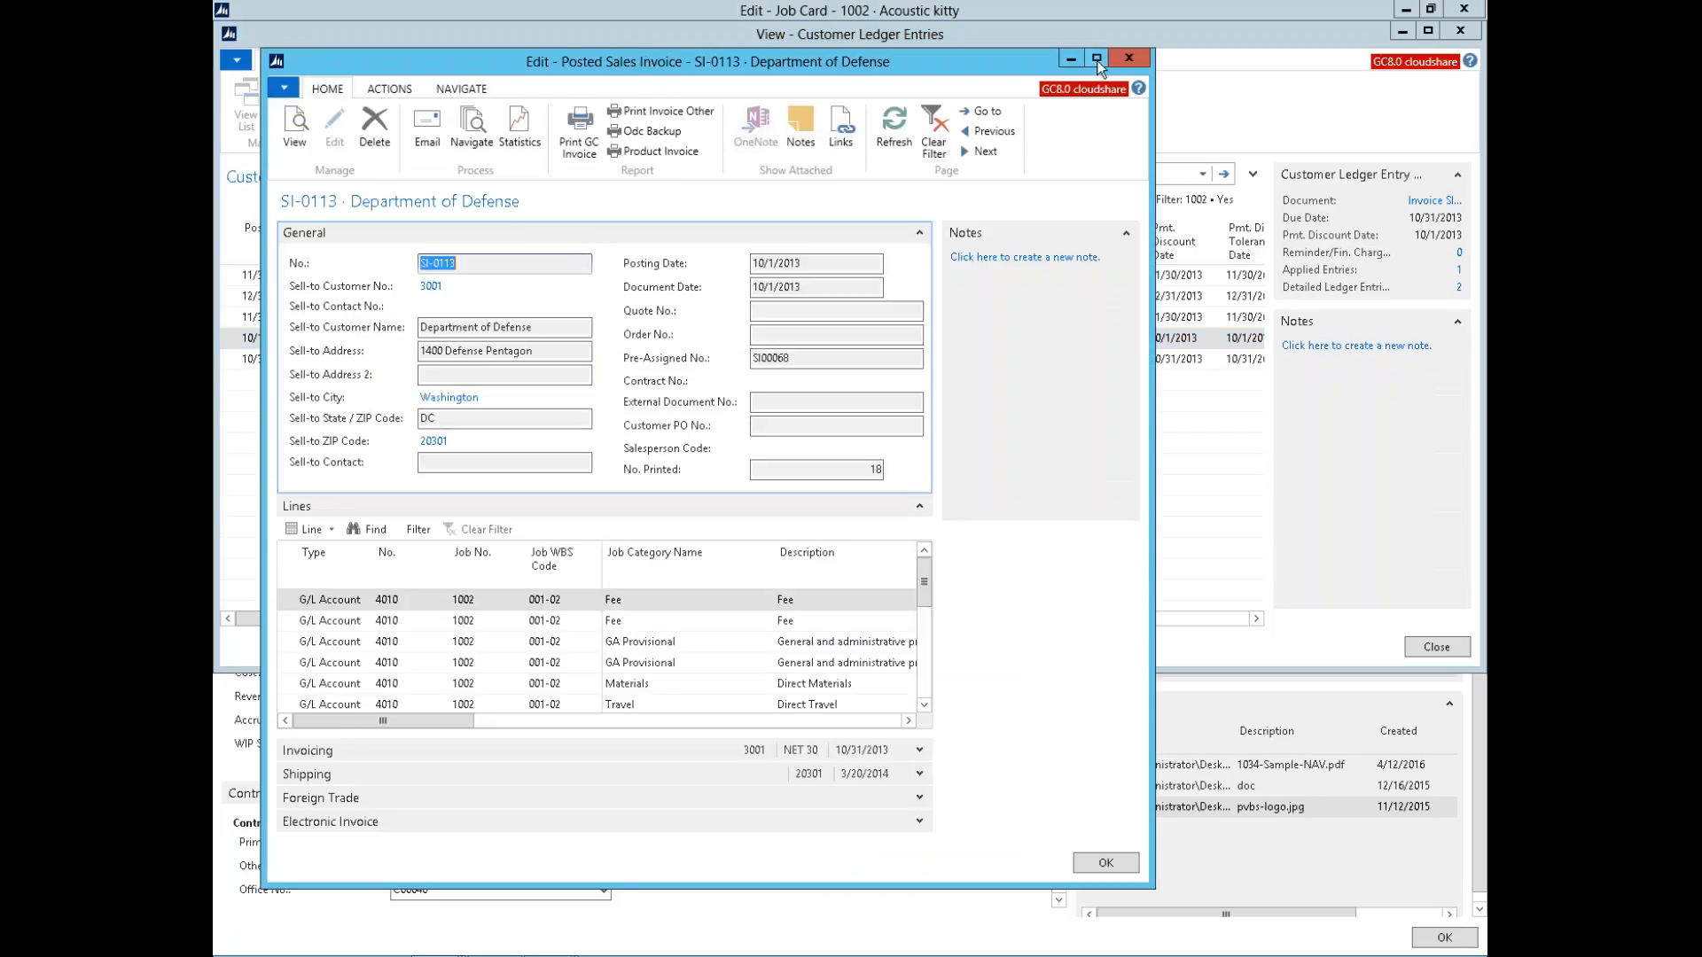
left_click(1096, 57)
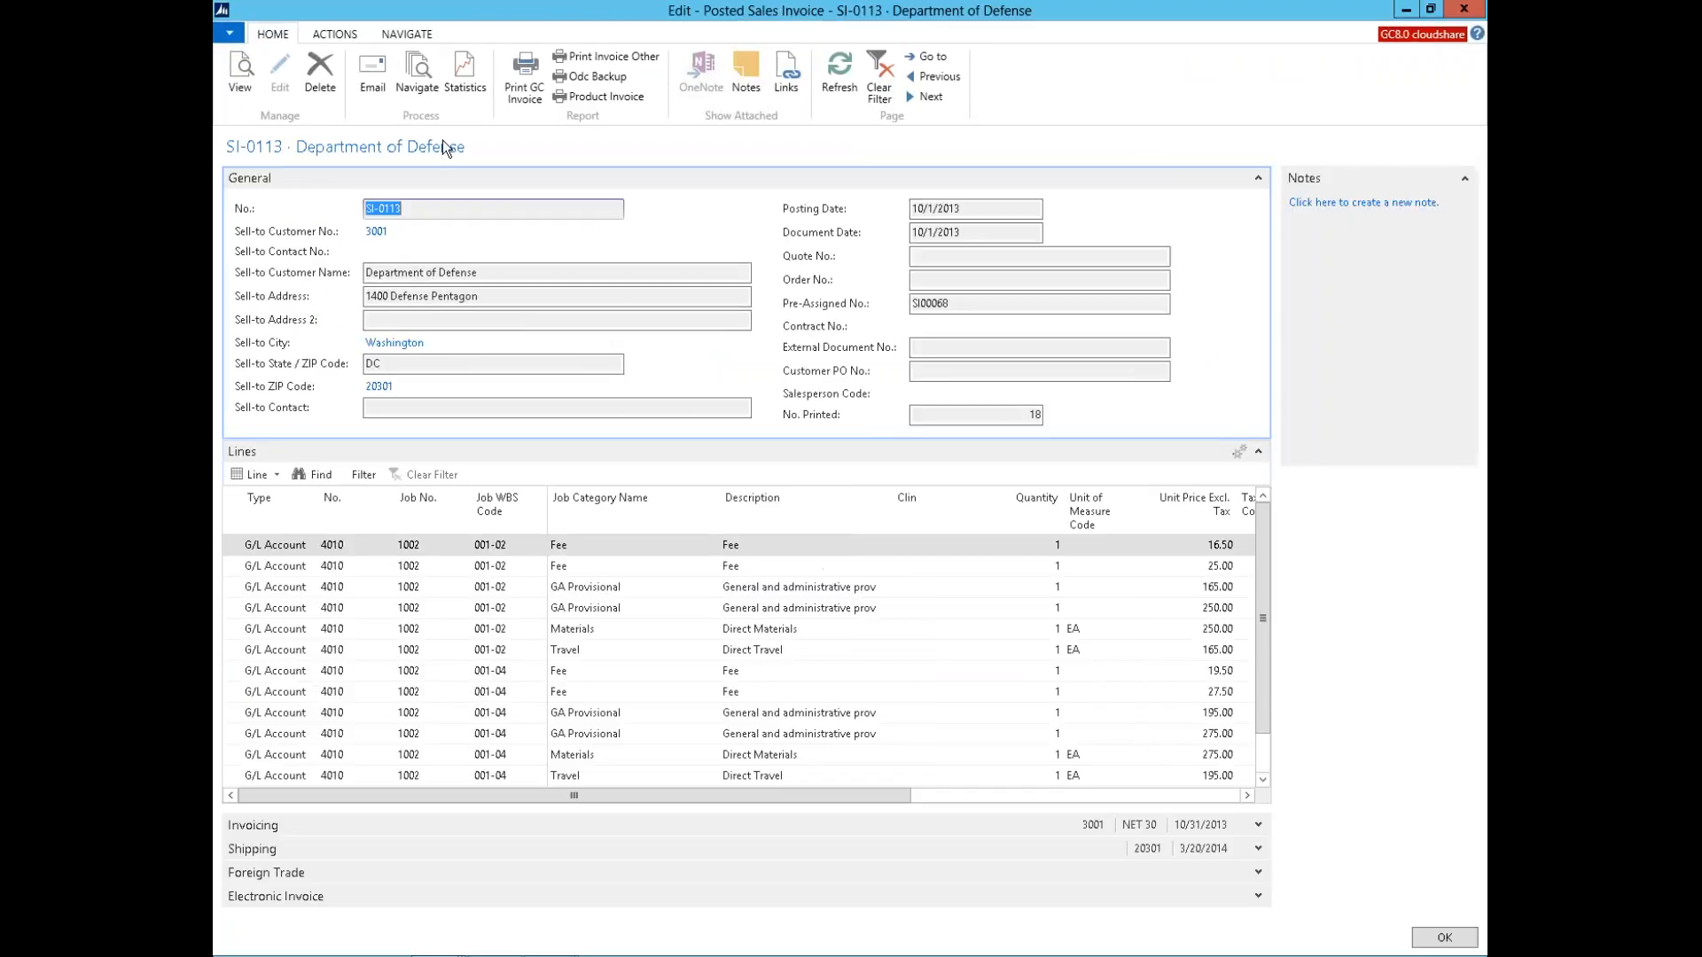
Step: Preview the GC Sales Invoice report for SI-0113 at 150% zoom and close the preview
left_click(527, 80)
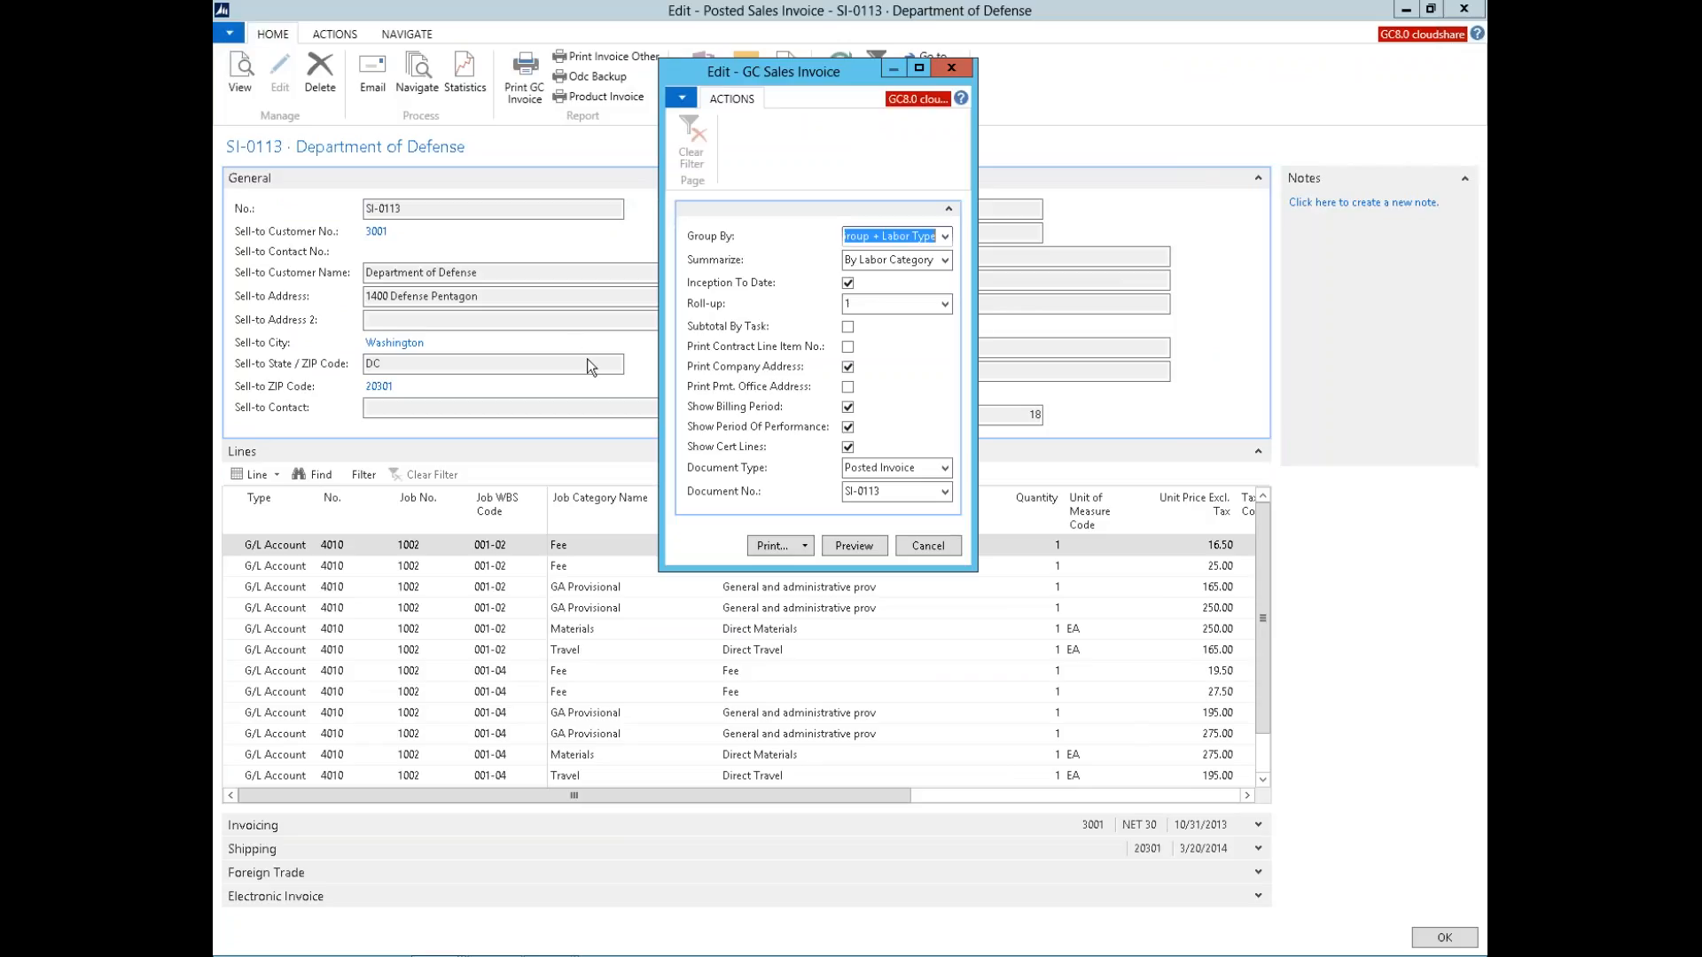
left_click(847, 549)
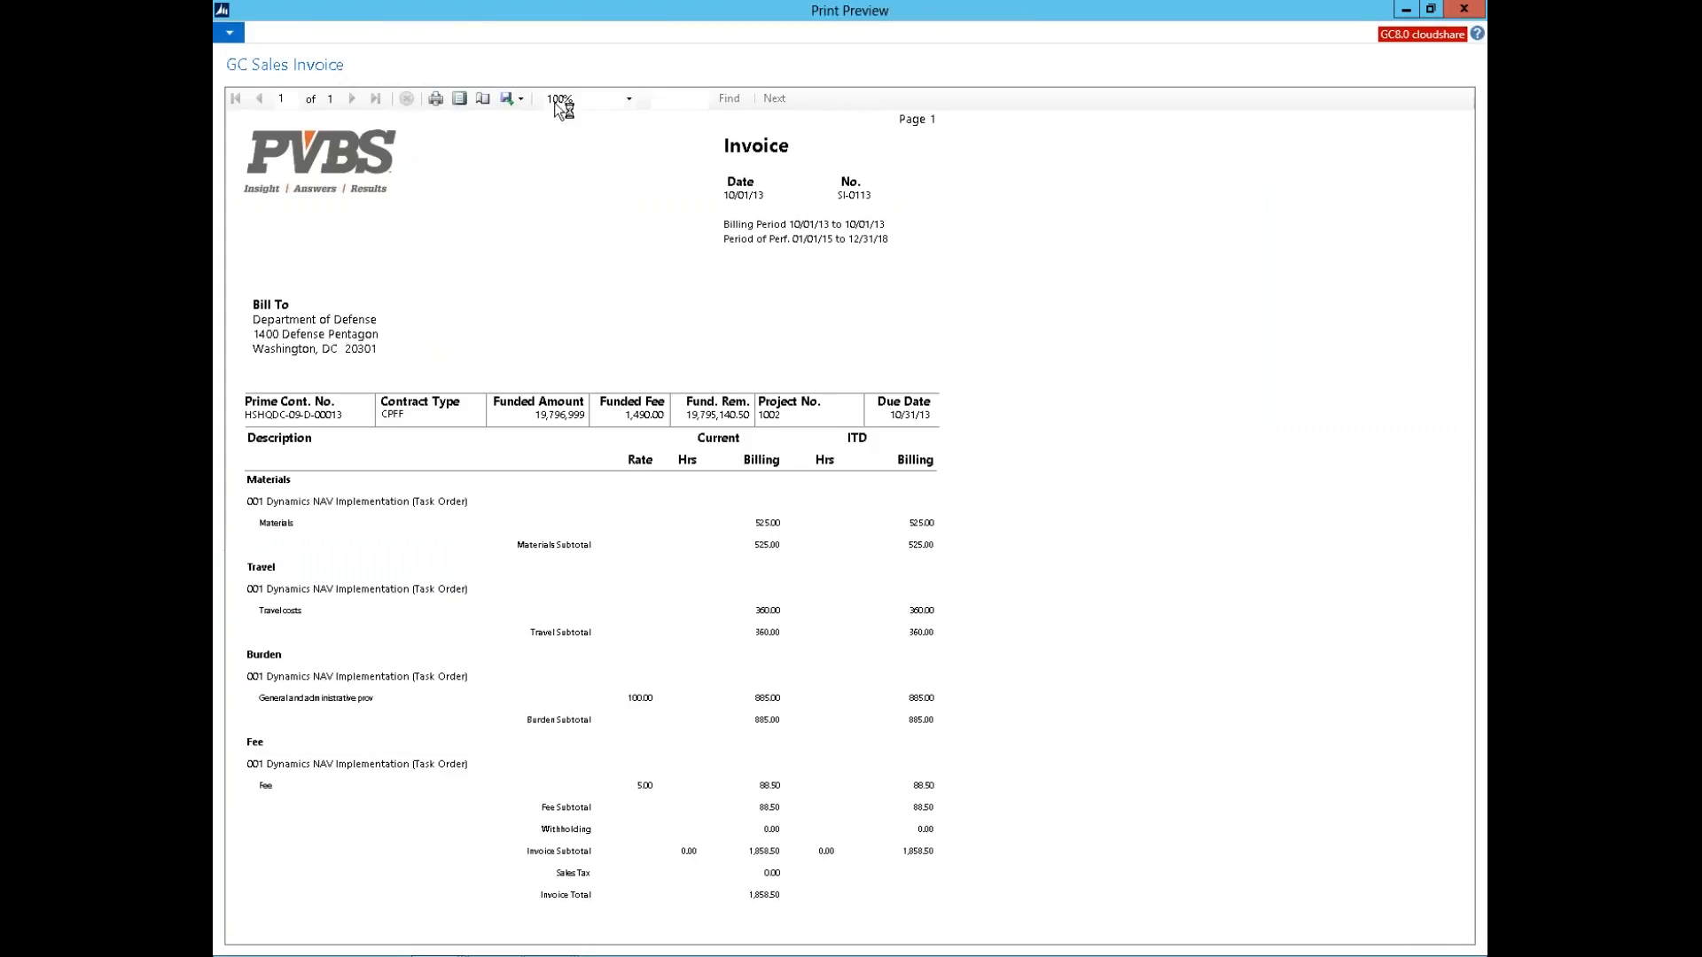
left_click(583, 103)
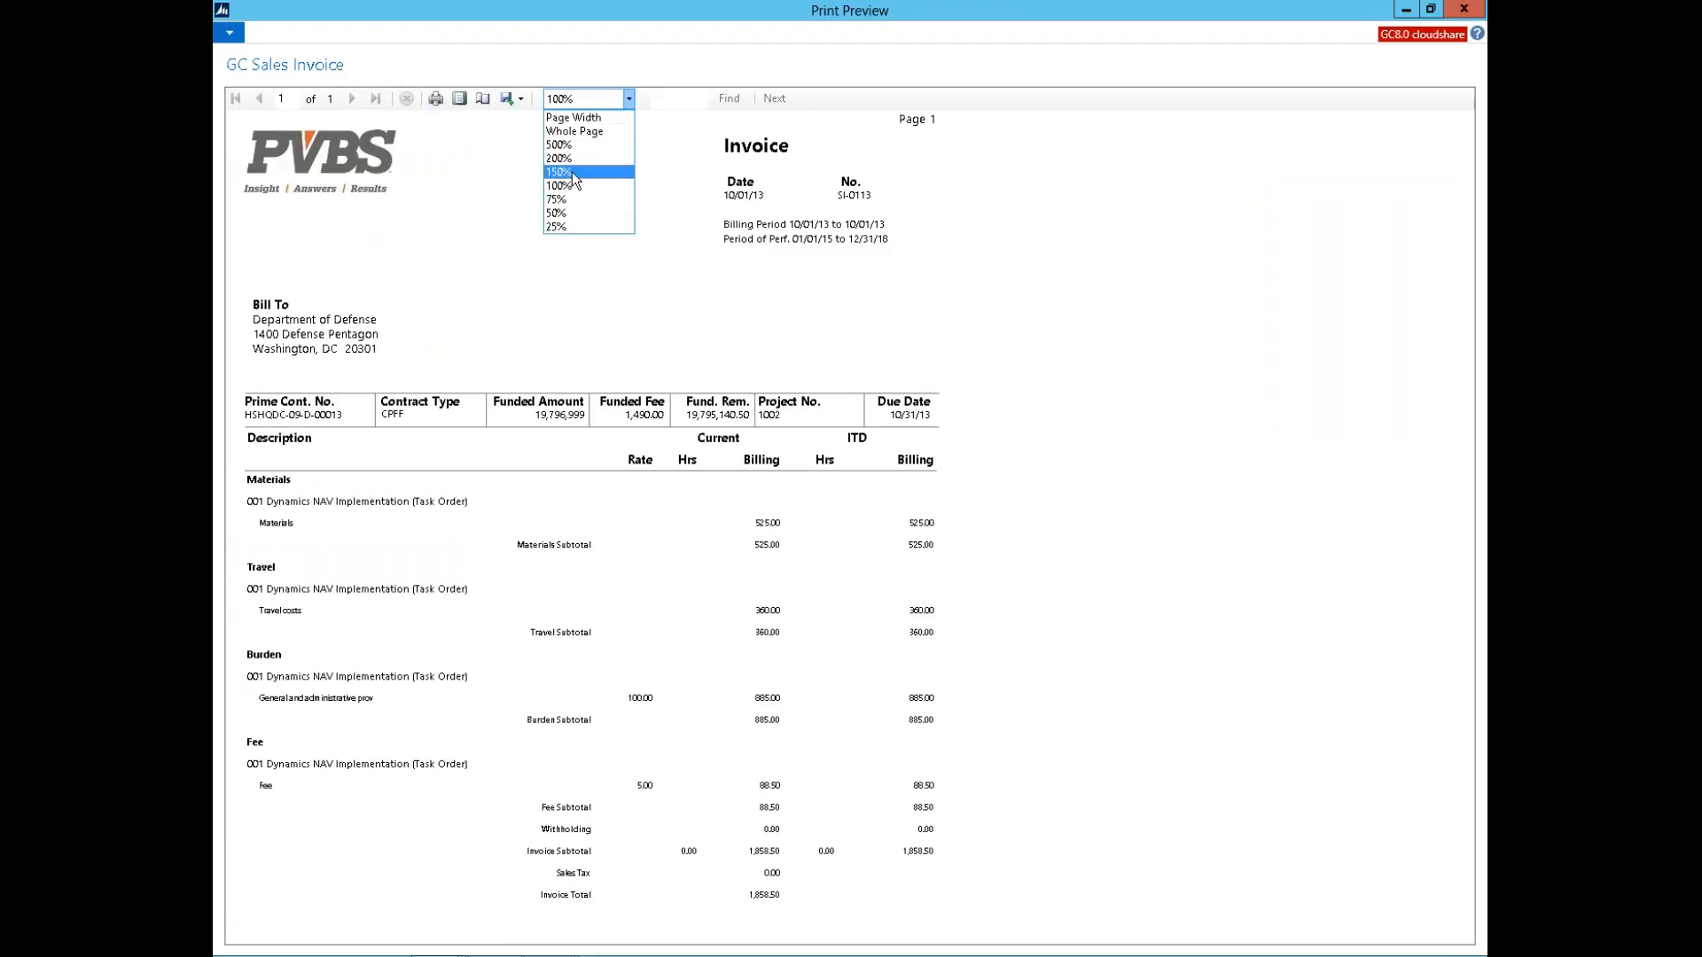
left_click(571, 172)
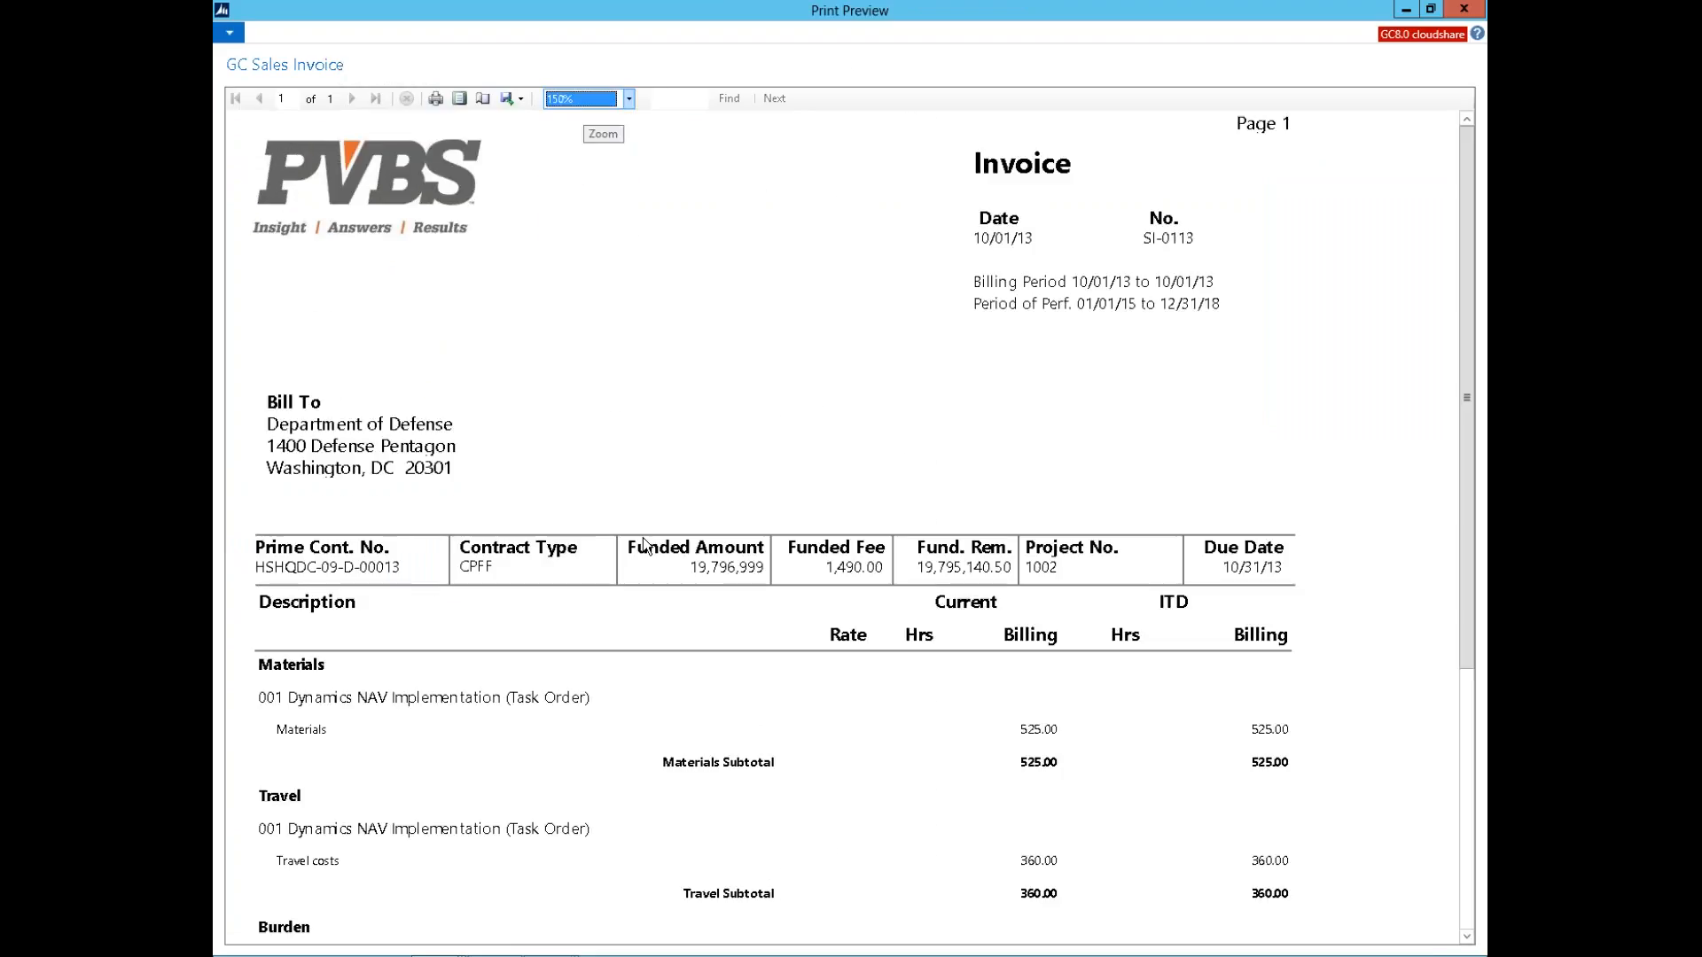
key("Escape")
Step: Start an email for posted sales invoice SI-0113 and cancel it without sending, returning to the customer ledger entries
left_click(374, 79)
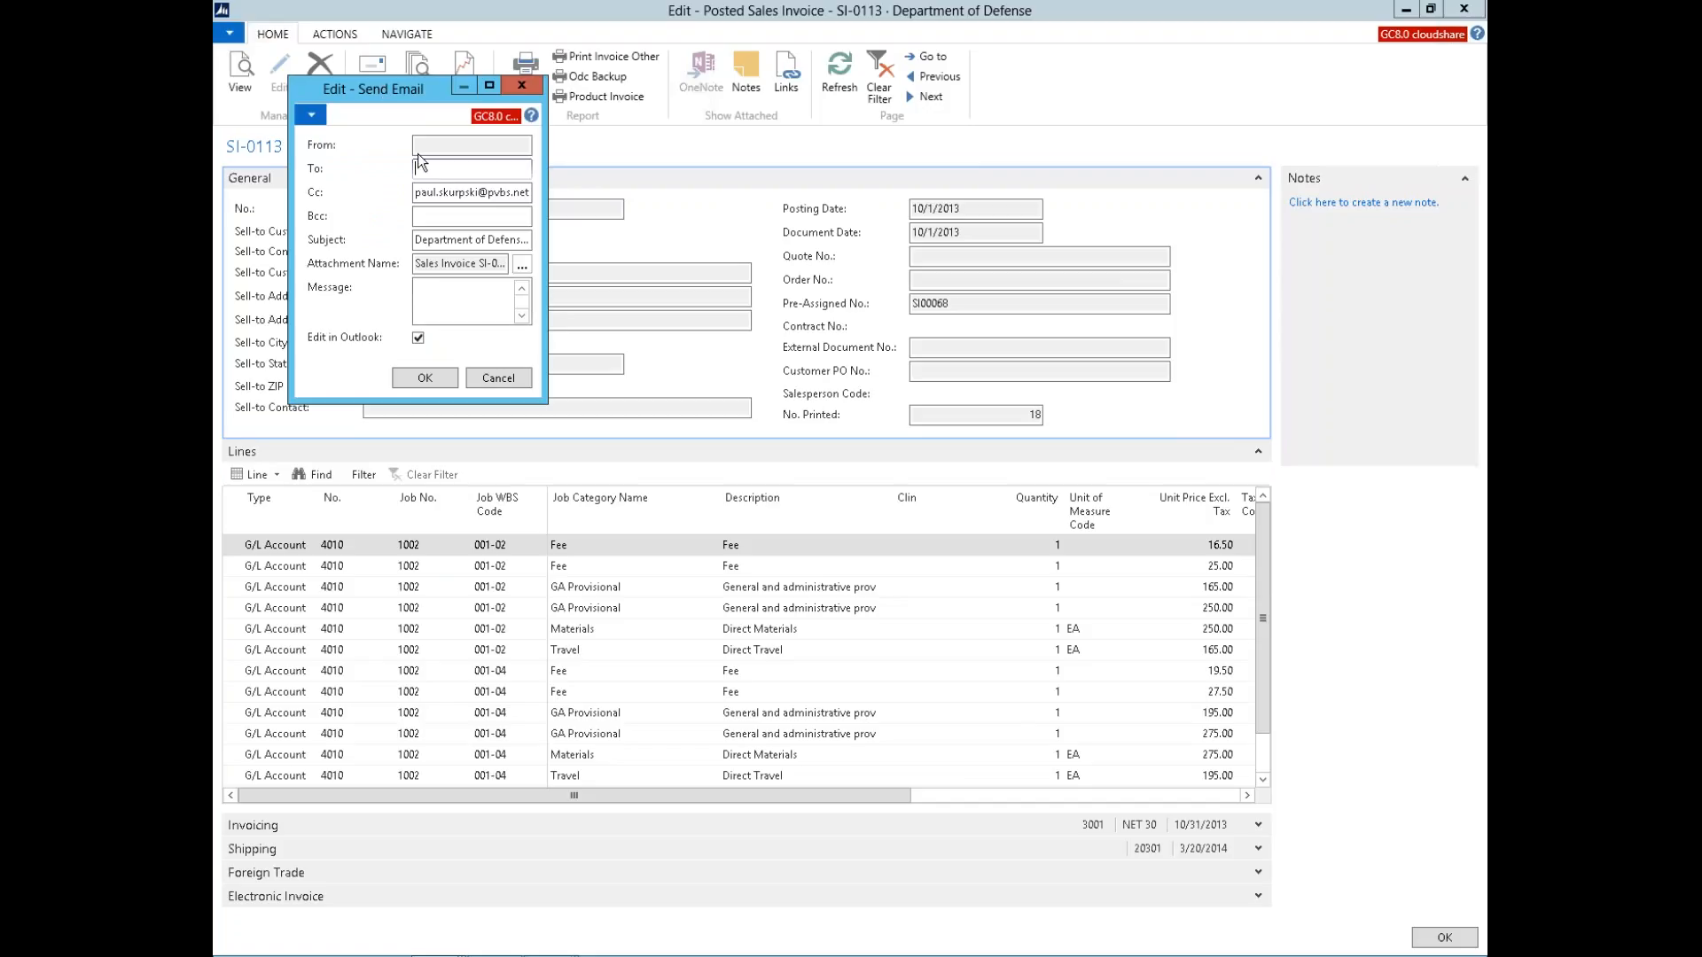
type("dam")
key("BackSpace")
key("BackSpace")
key("BackSpace")
left_click(500, 385)
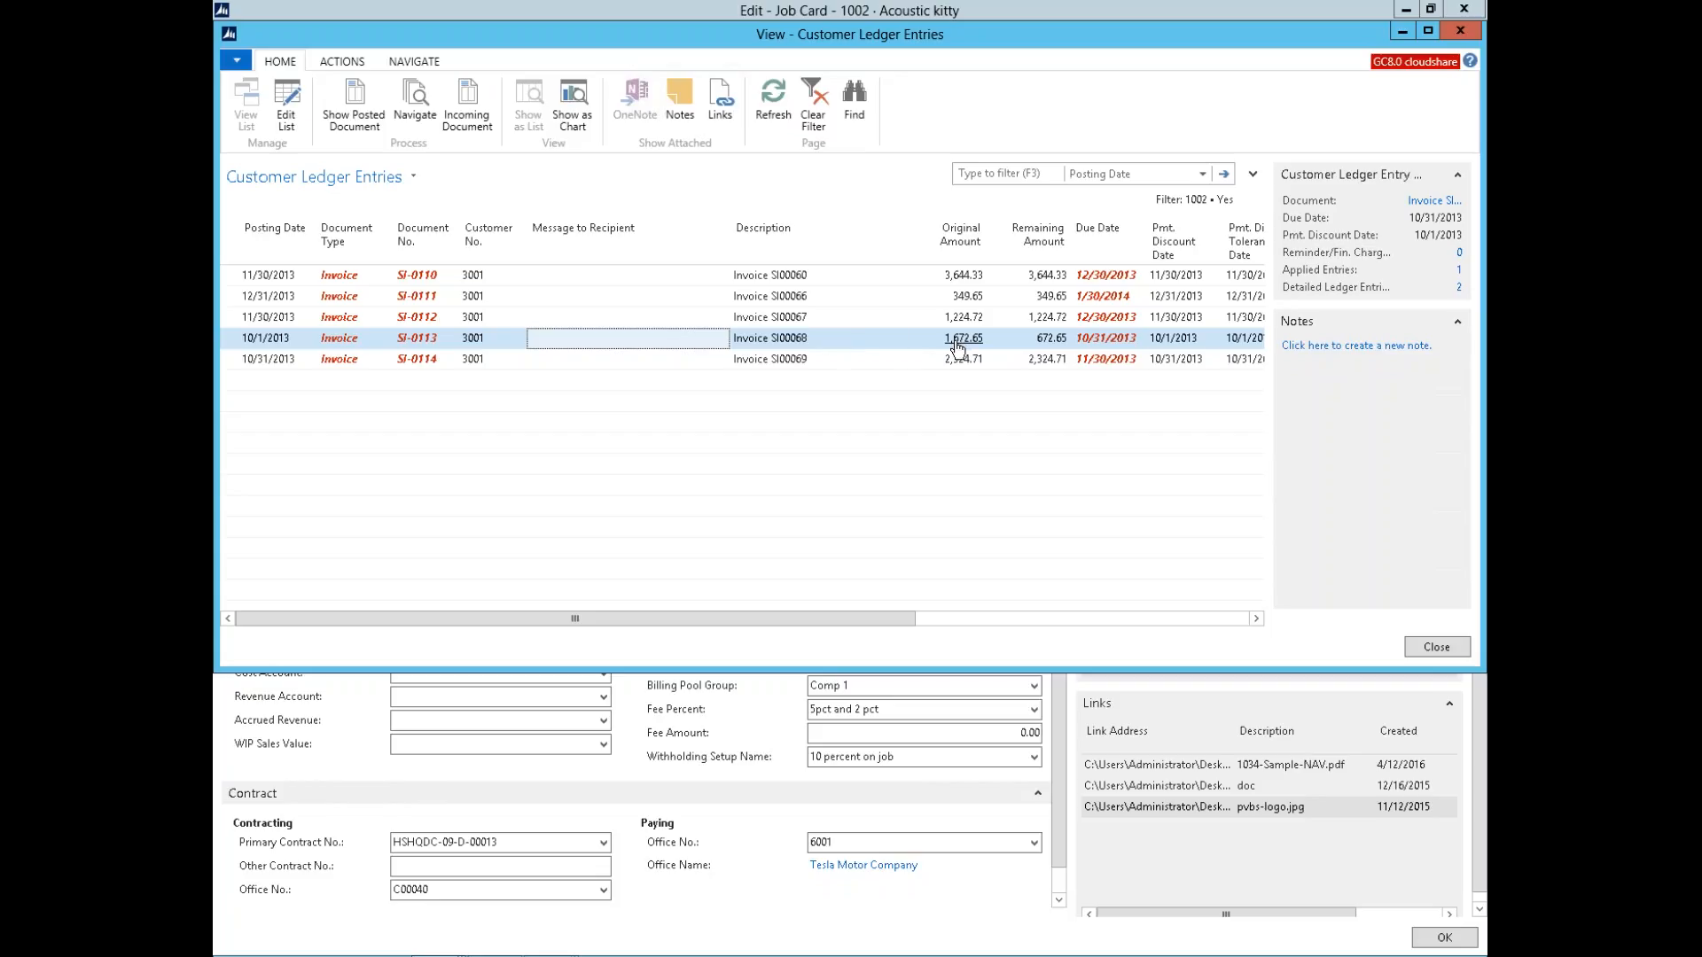
Step: Drill into the remaining amount of invoice SI-0113 and find the entries related to application document G02001
left_click(1050, 339)
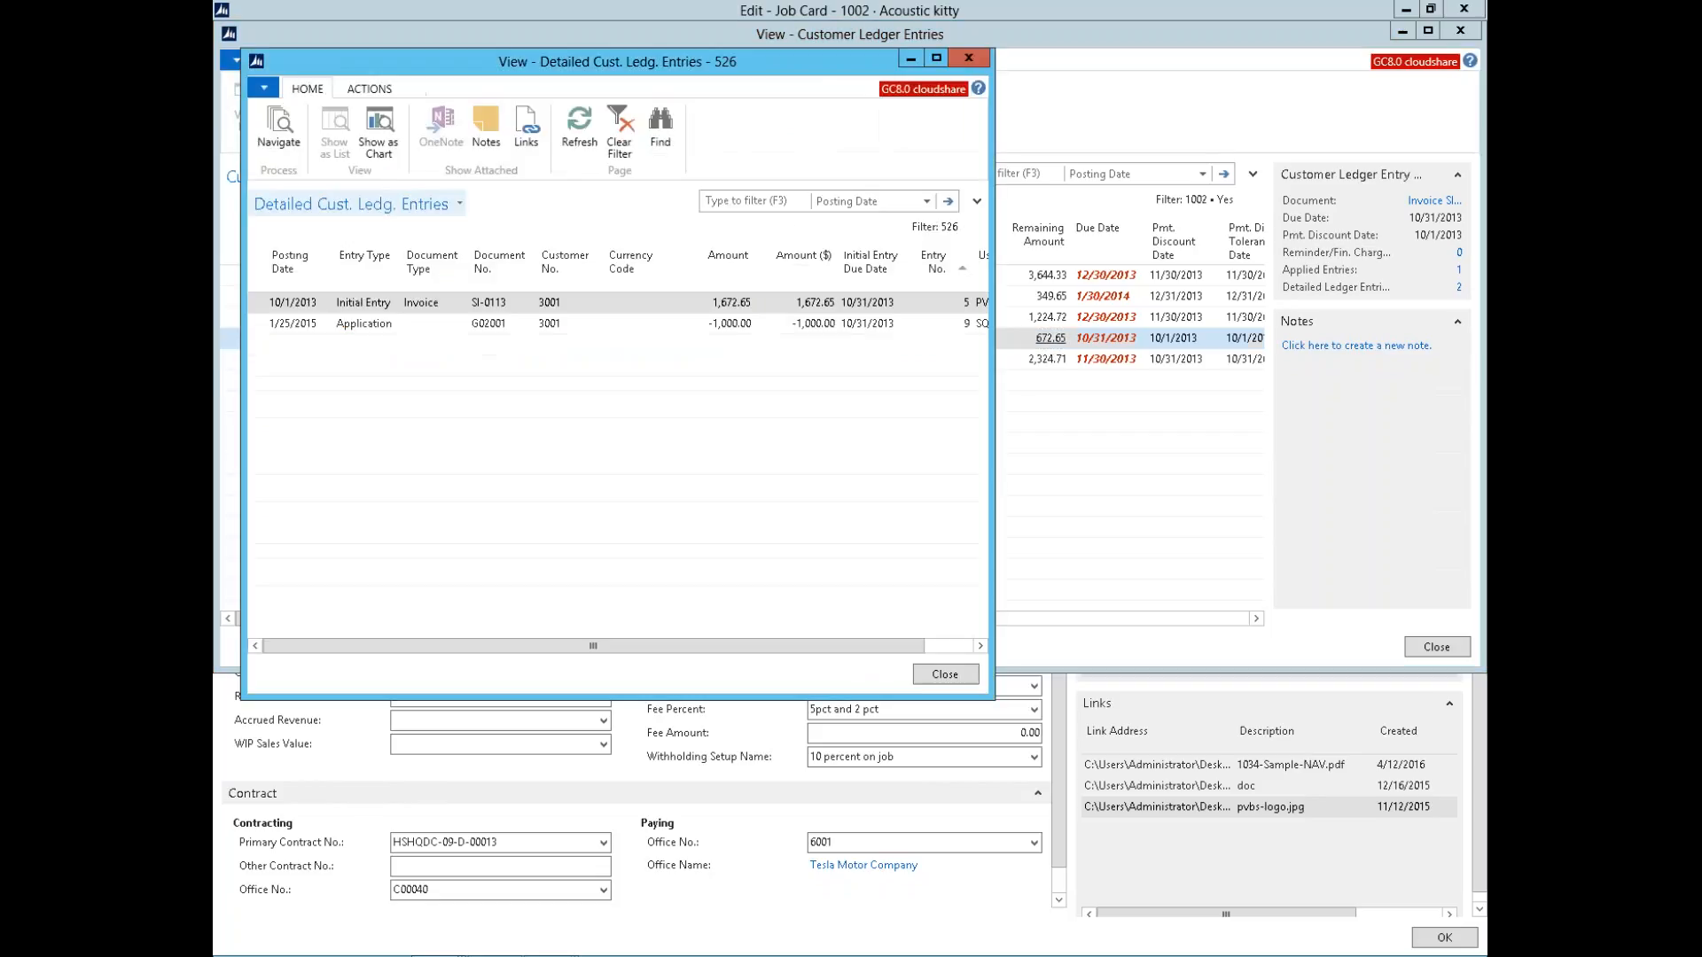
left_click(481, 333)
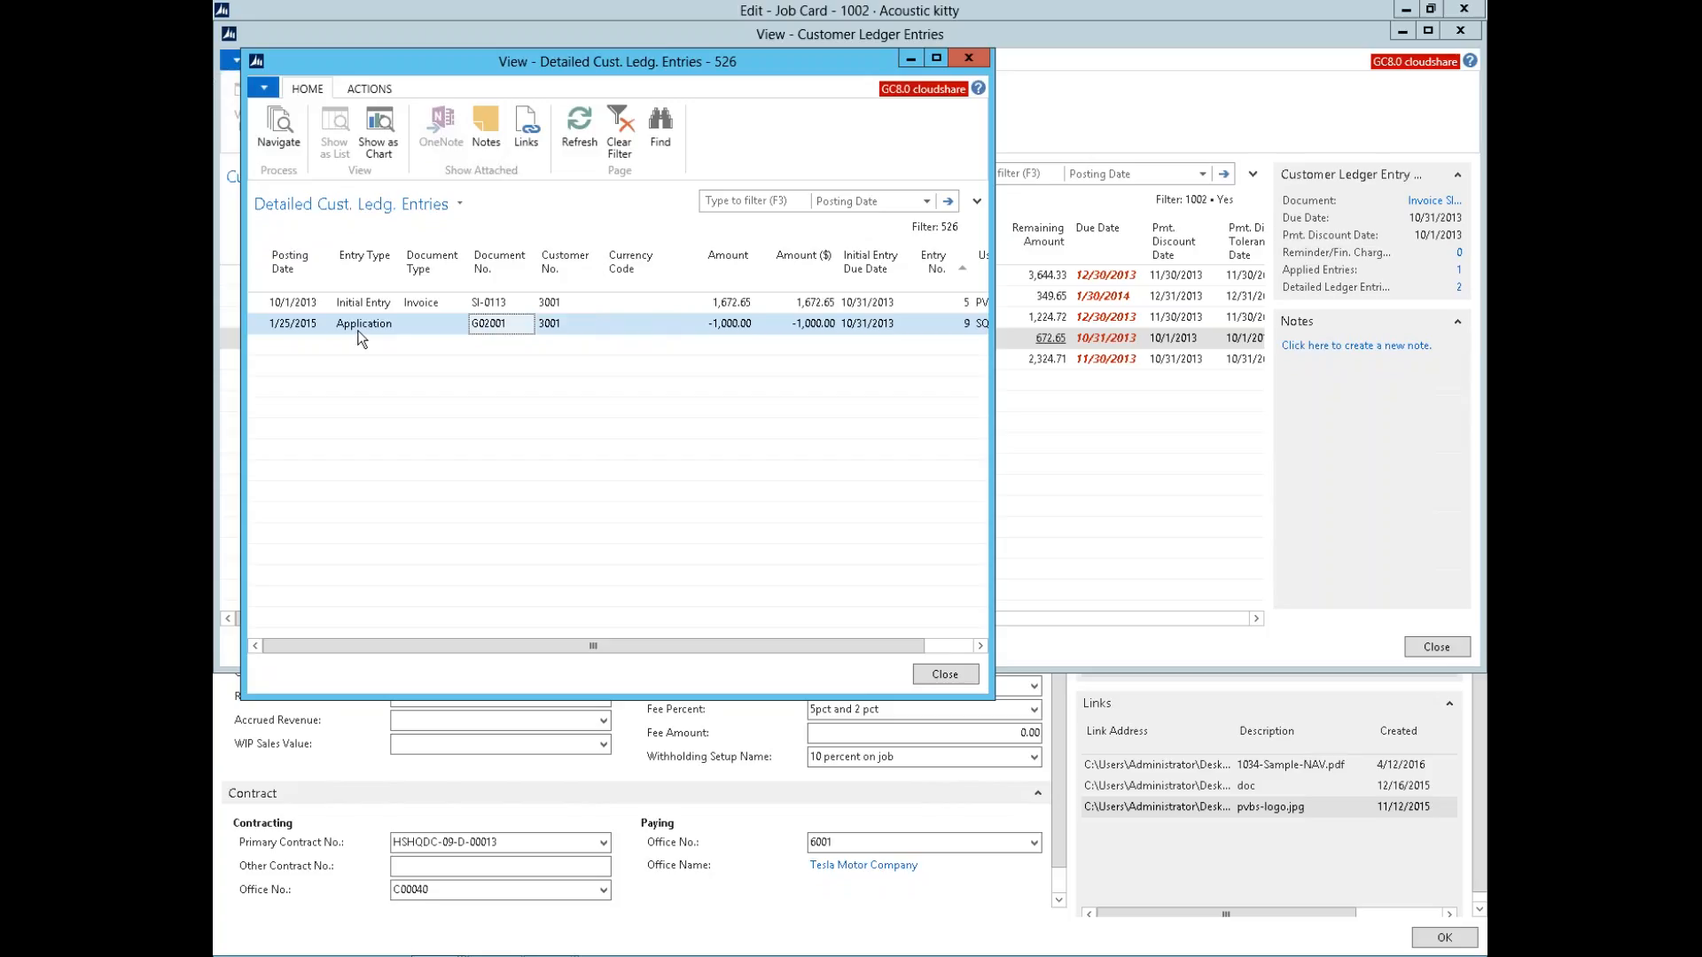
left_click(289, 151)
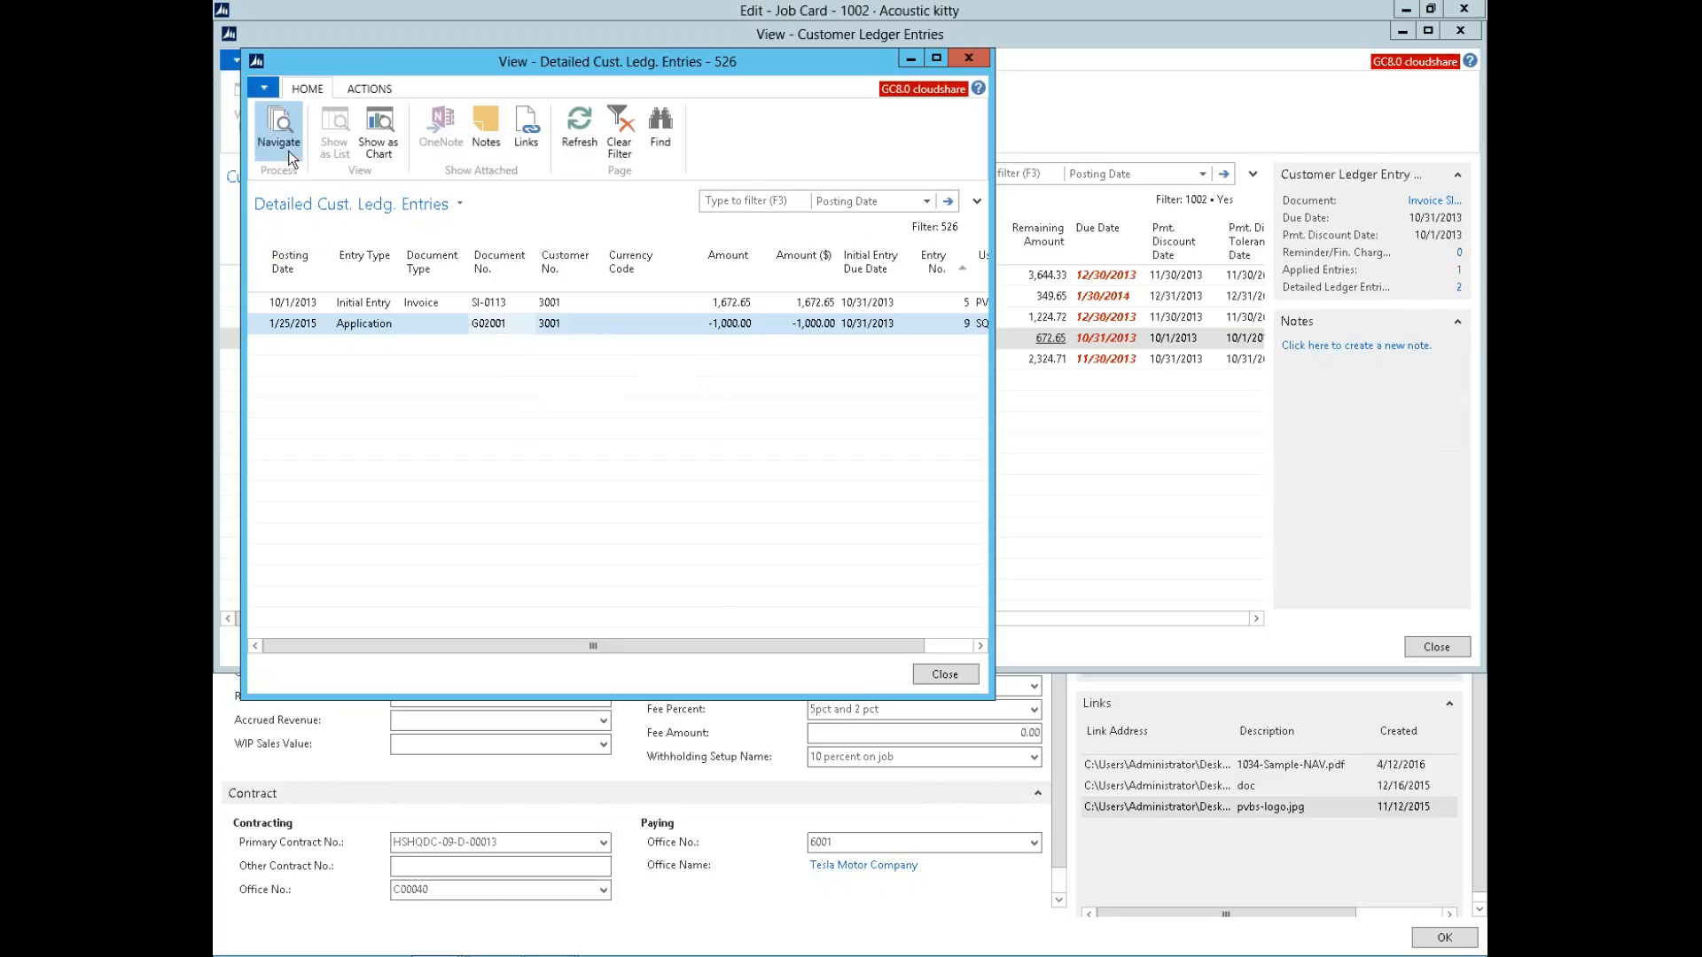
left_click_drag(486, 99, 1018, 195)
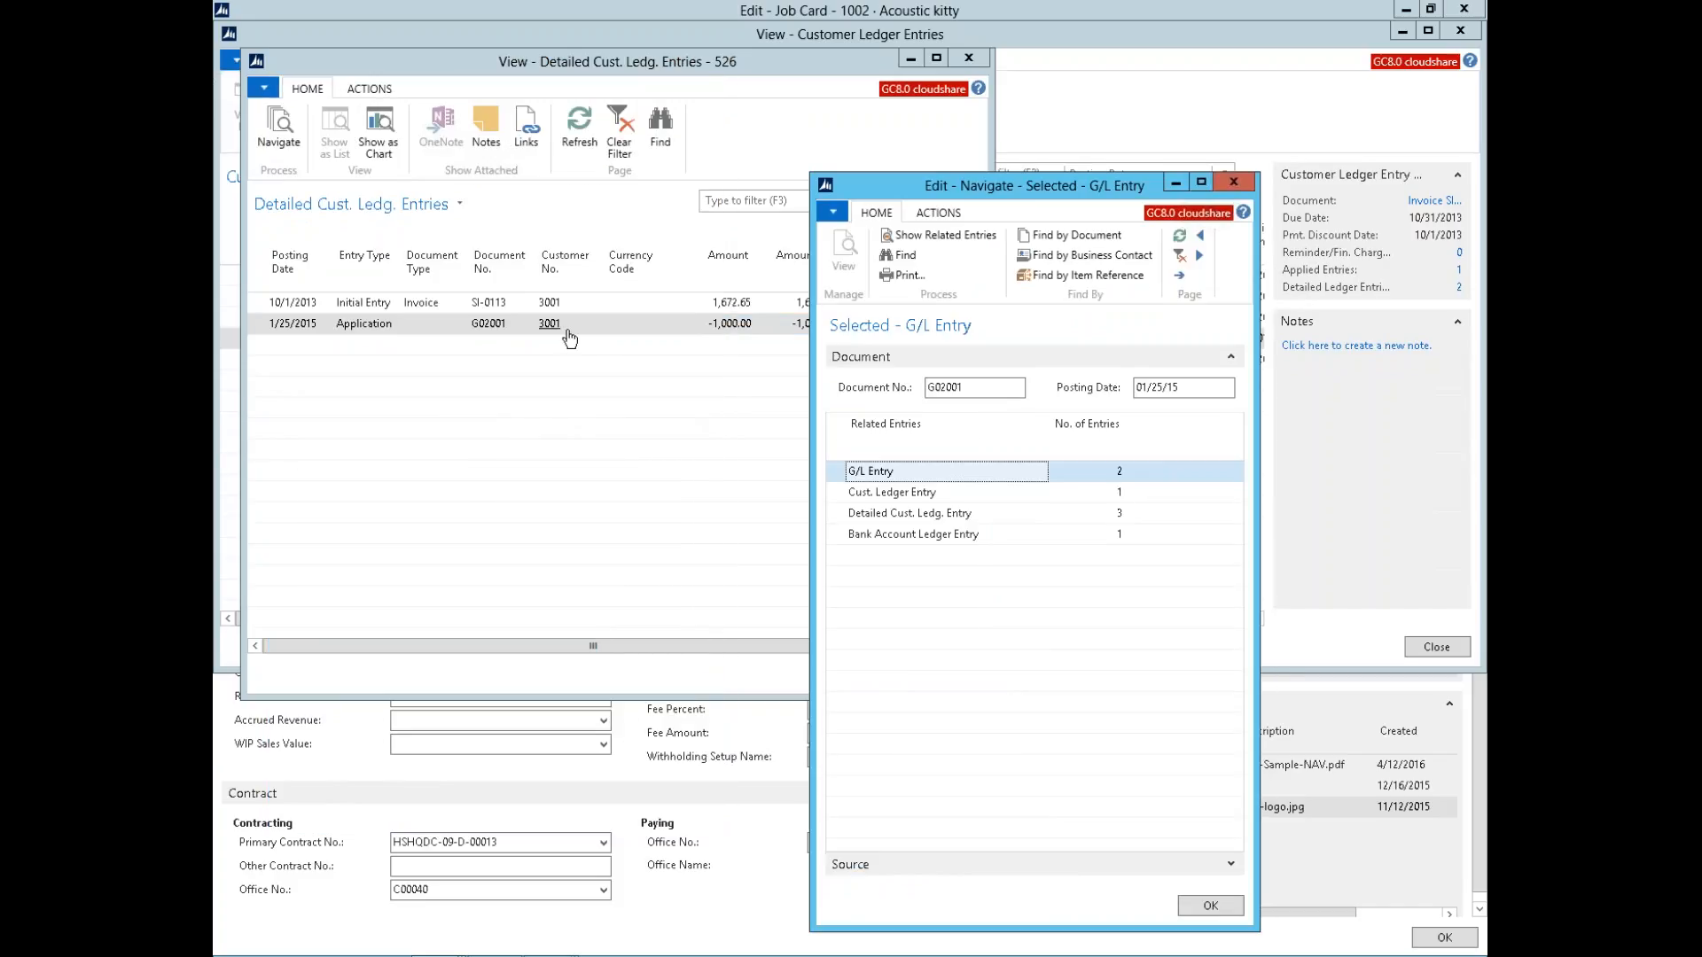
Step: Look through the related entry types of document G02001 and show its Bank Account Ledger Entry
left_click(883, 535)
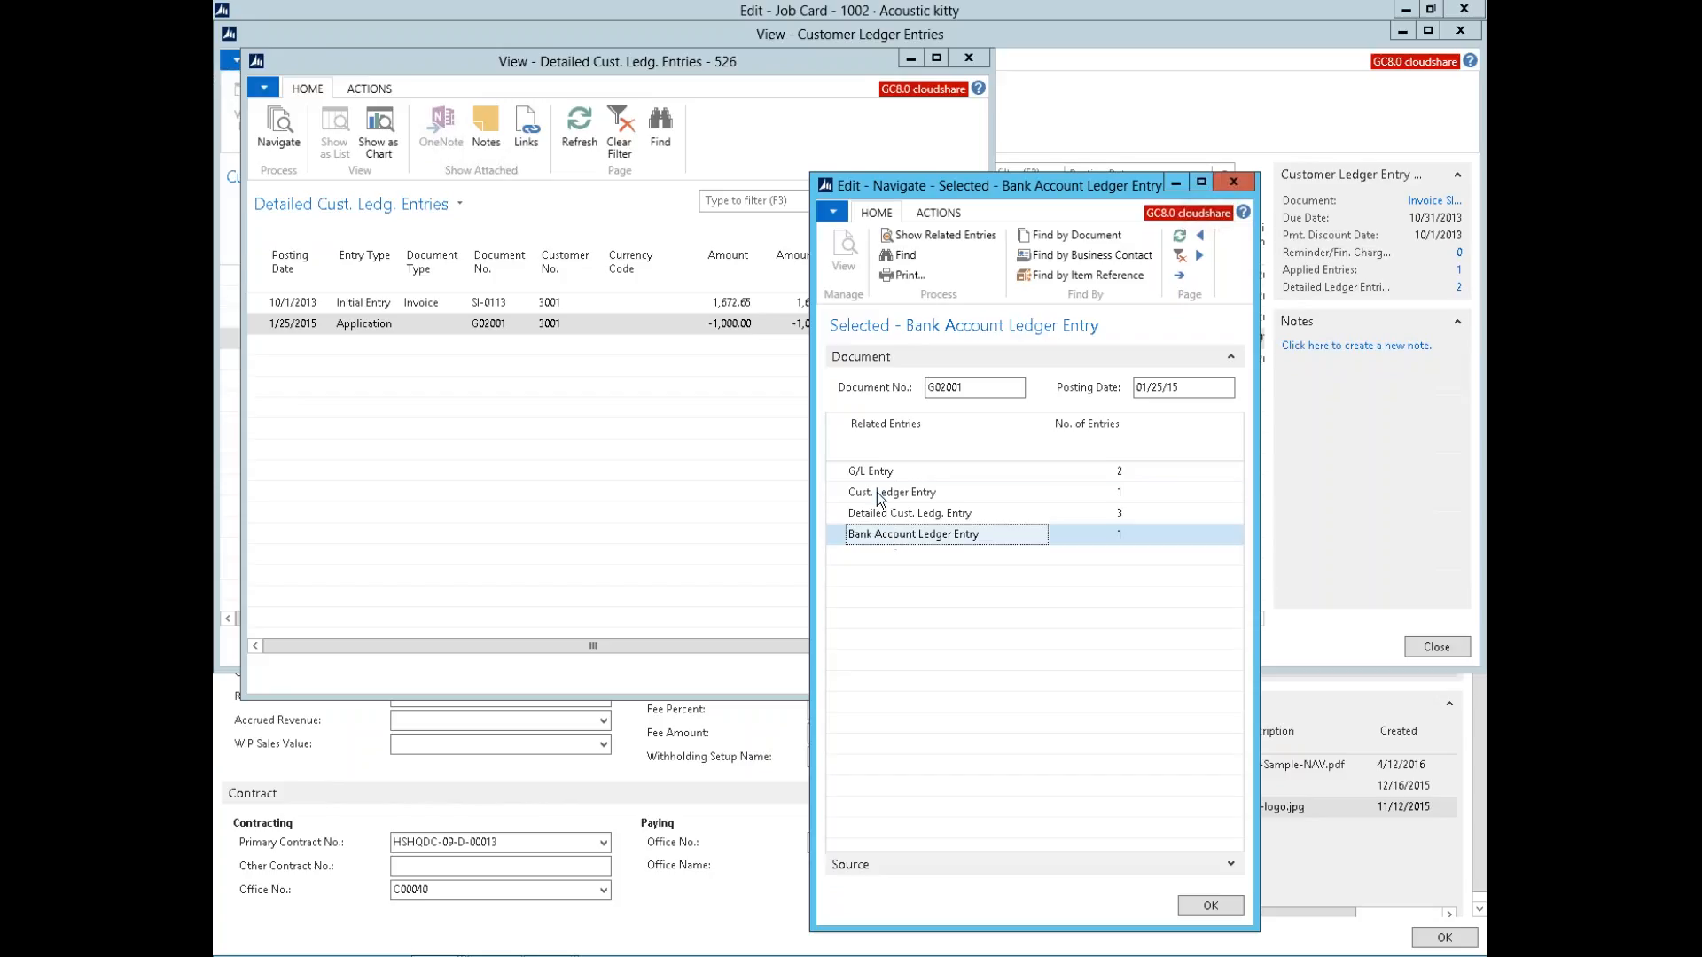
left_click(879, 495)
left_click(871, 472)
left_click(895, 535)
left_click(949, 240)
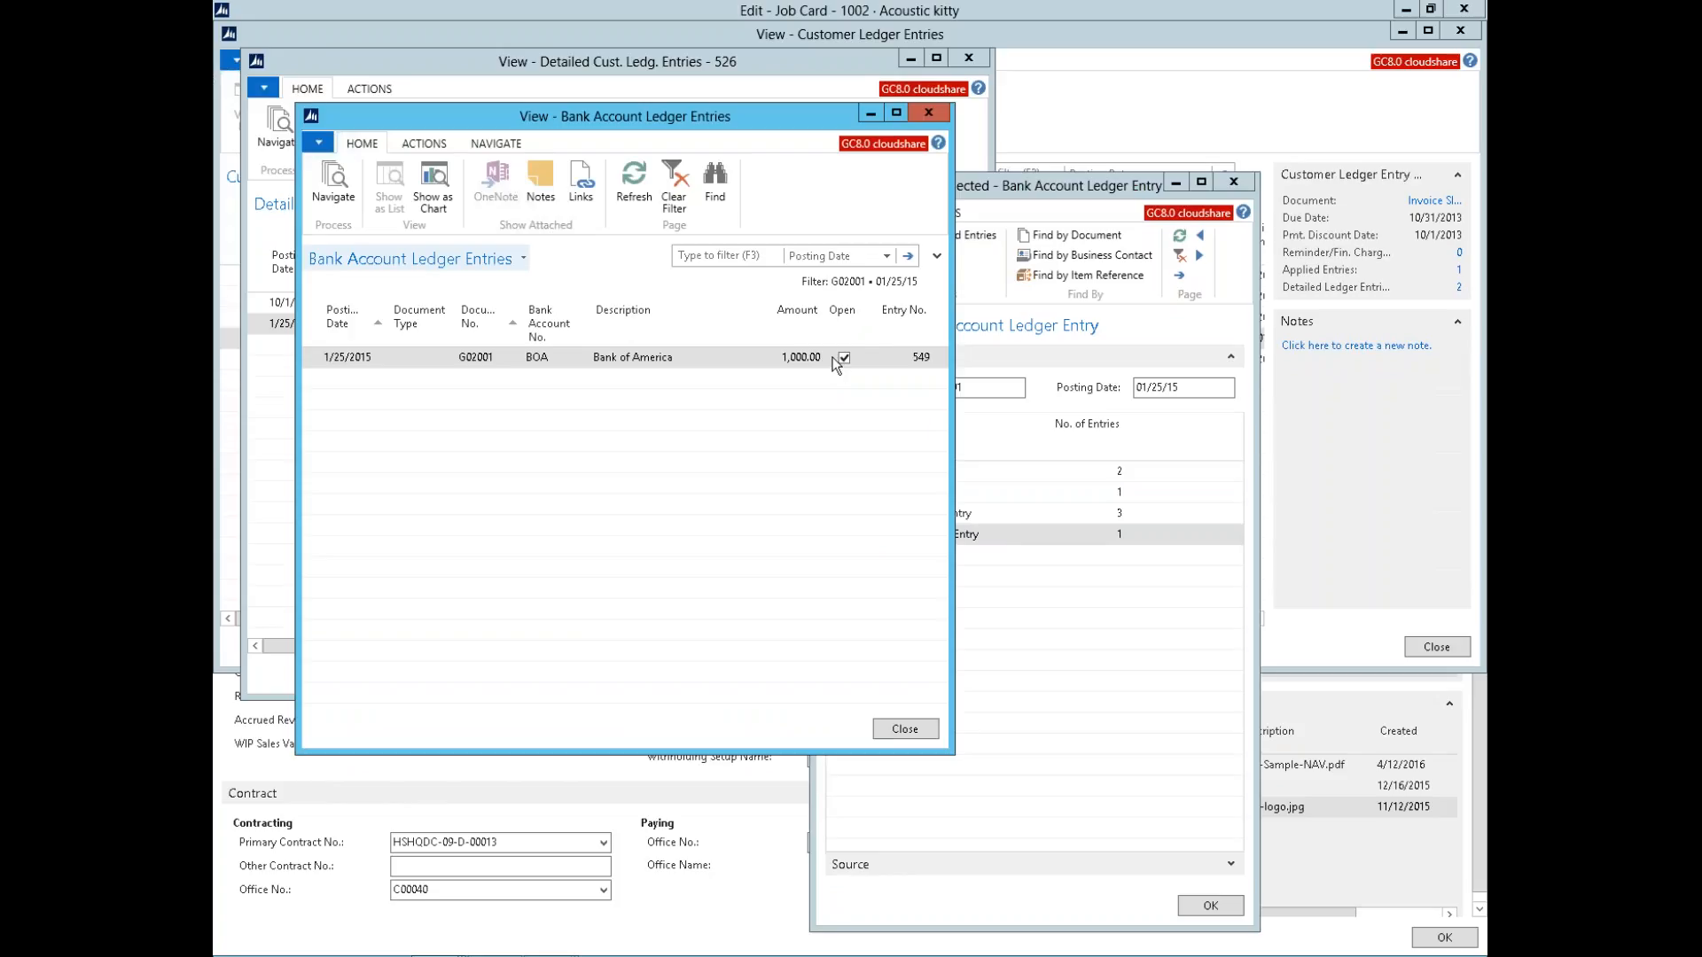
Step: Close the open ledger and job windows to return to the Role Center, and collapse the Jobs group
key("Escape")
key("Escape")
key("Escape")
key("Escape")
key("Escape")
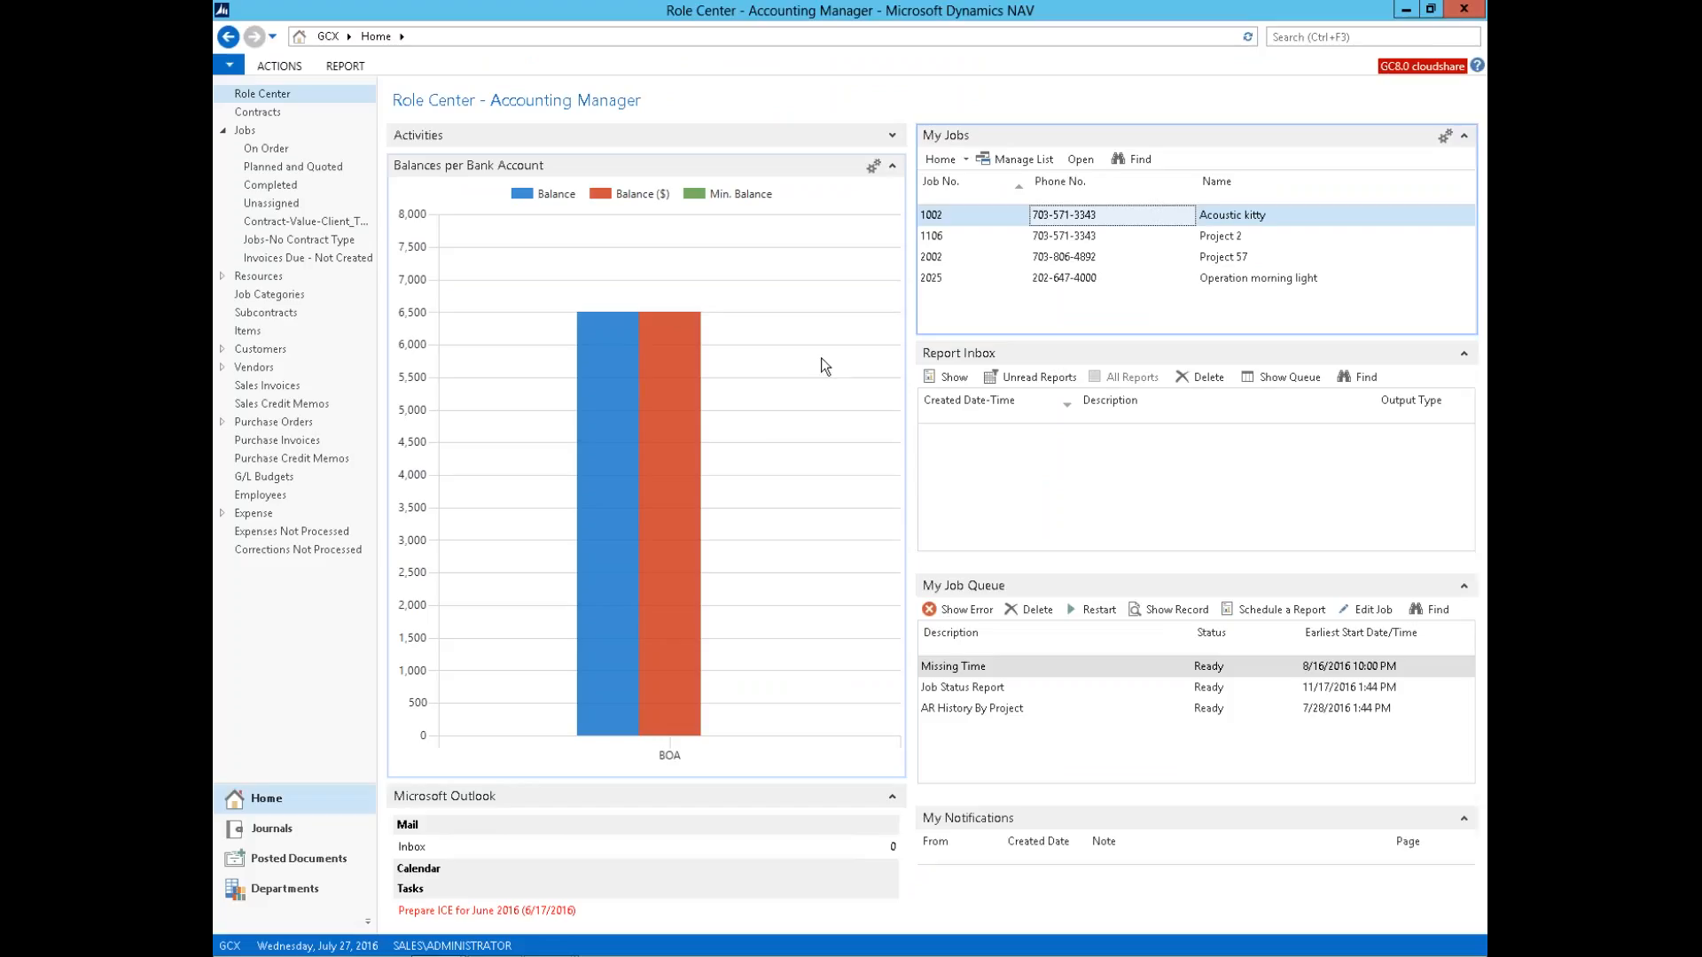
left_click(222, 130)
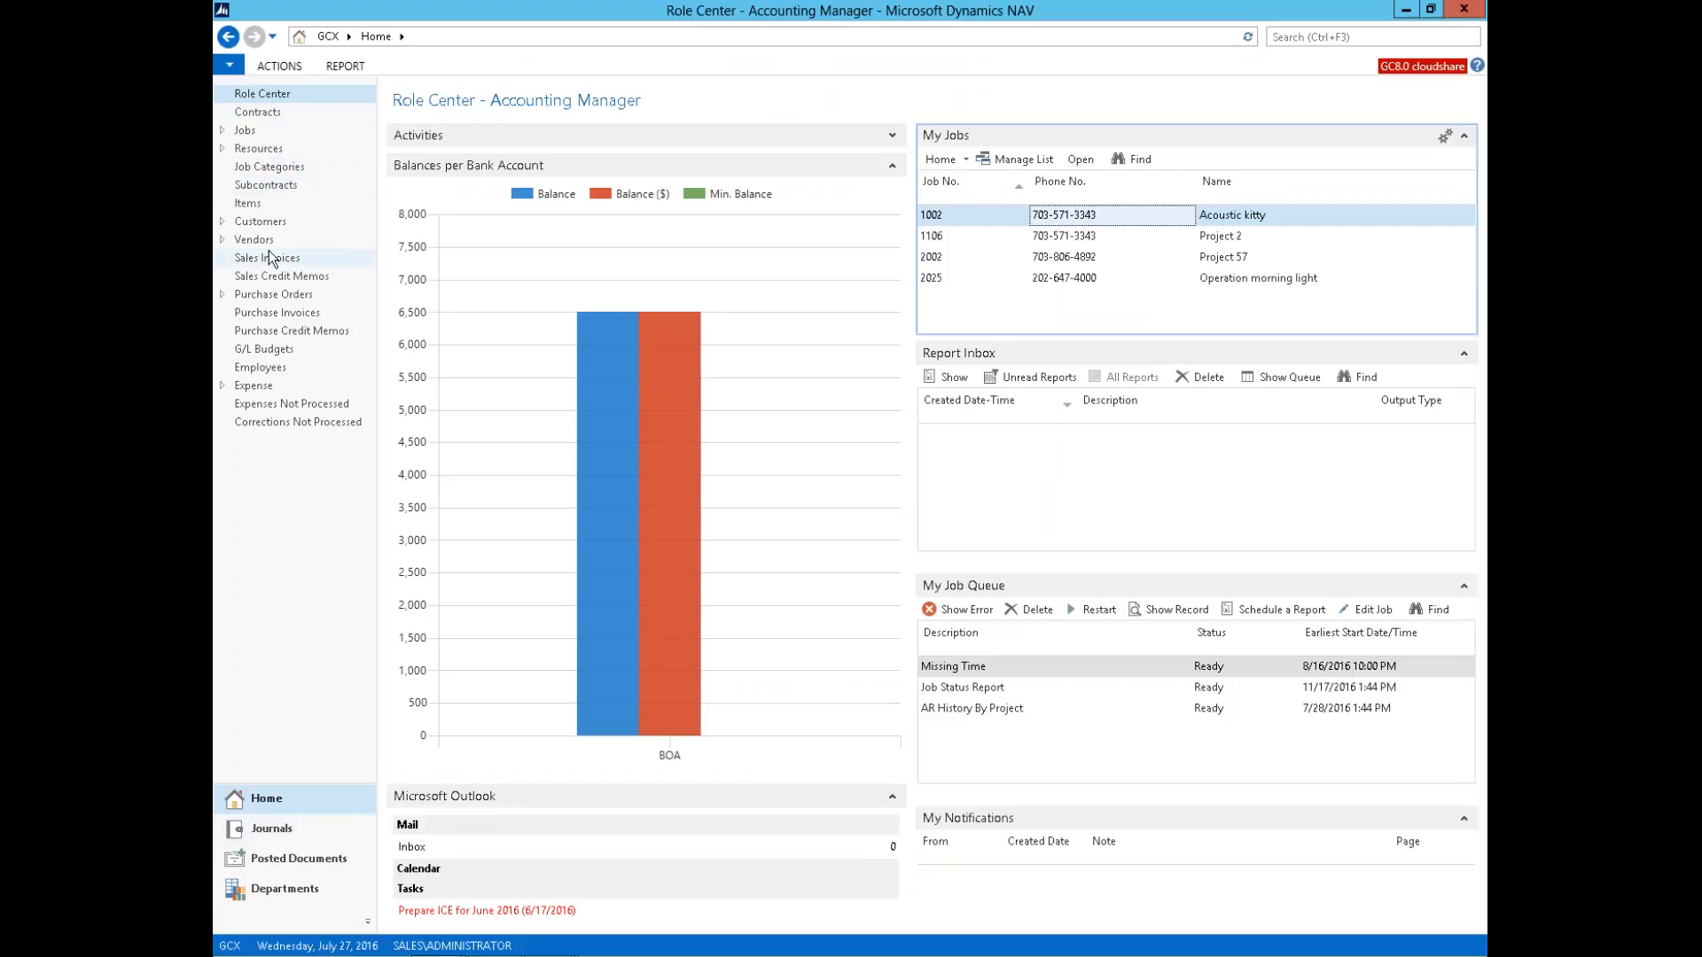
Step: Open the Jobs list and widen it against the Notes pane to view its further columns through City
left_click(248, 130)
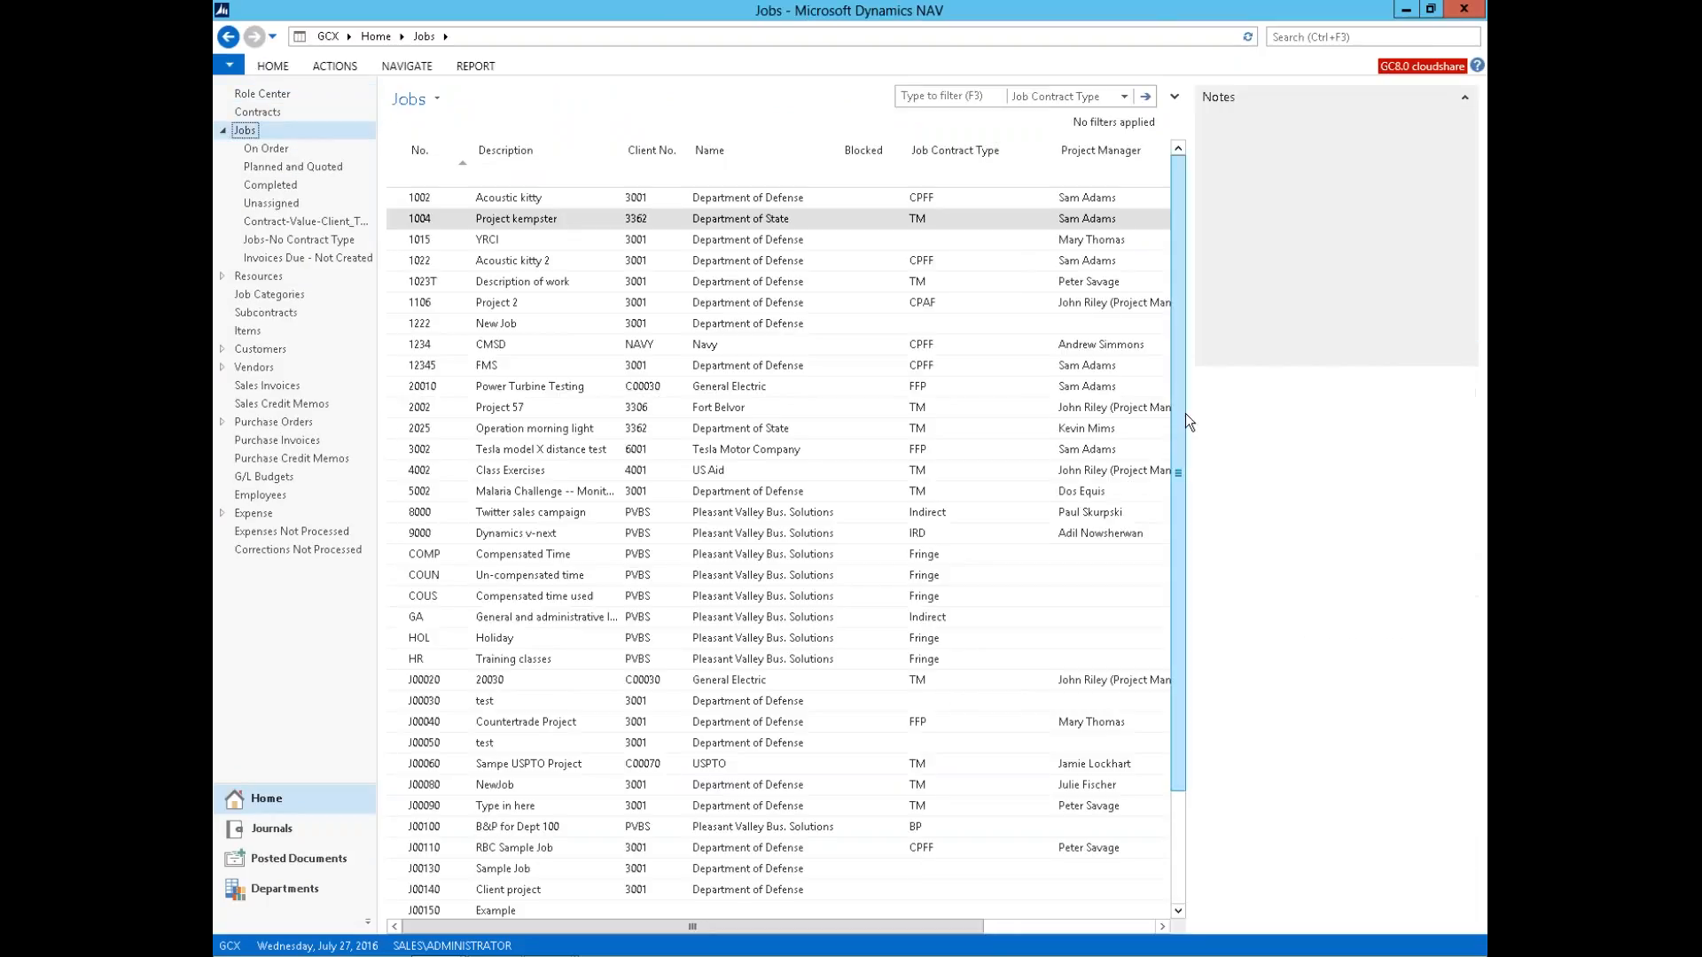
left_click_drag(1193, 413, 1262, 414)
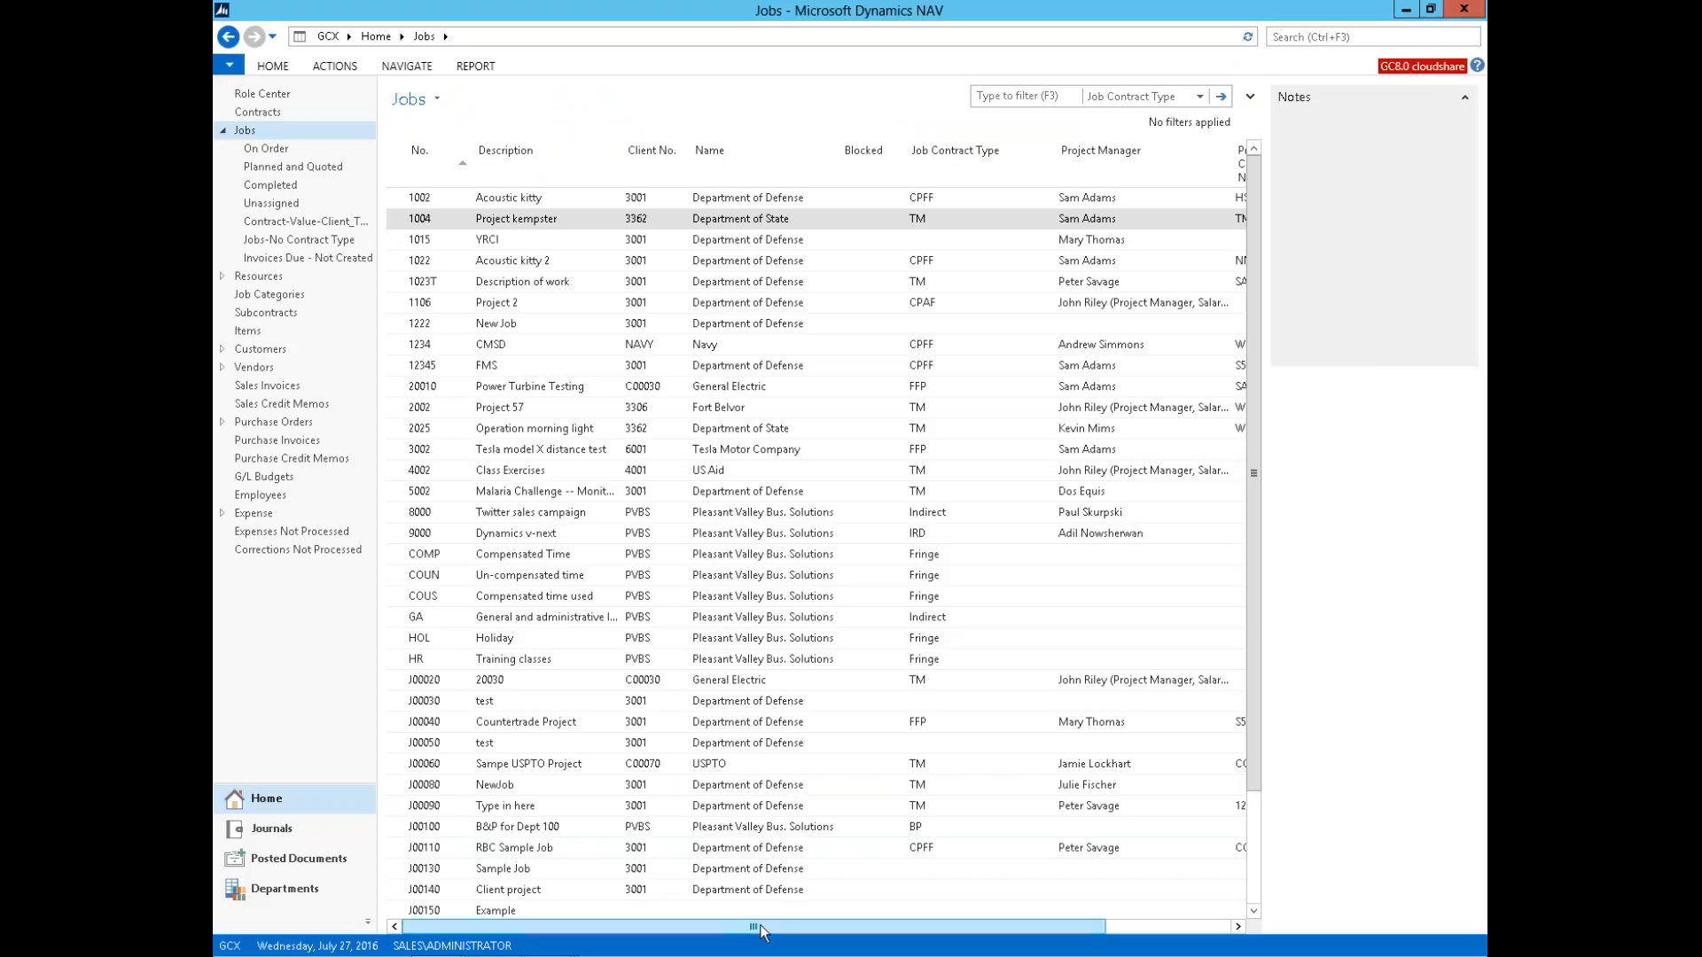
left_click_drag(773, 930, 910, 928)
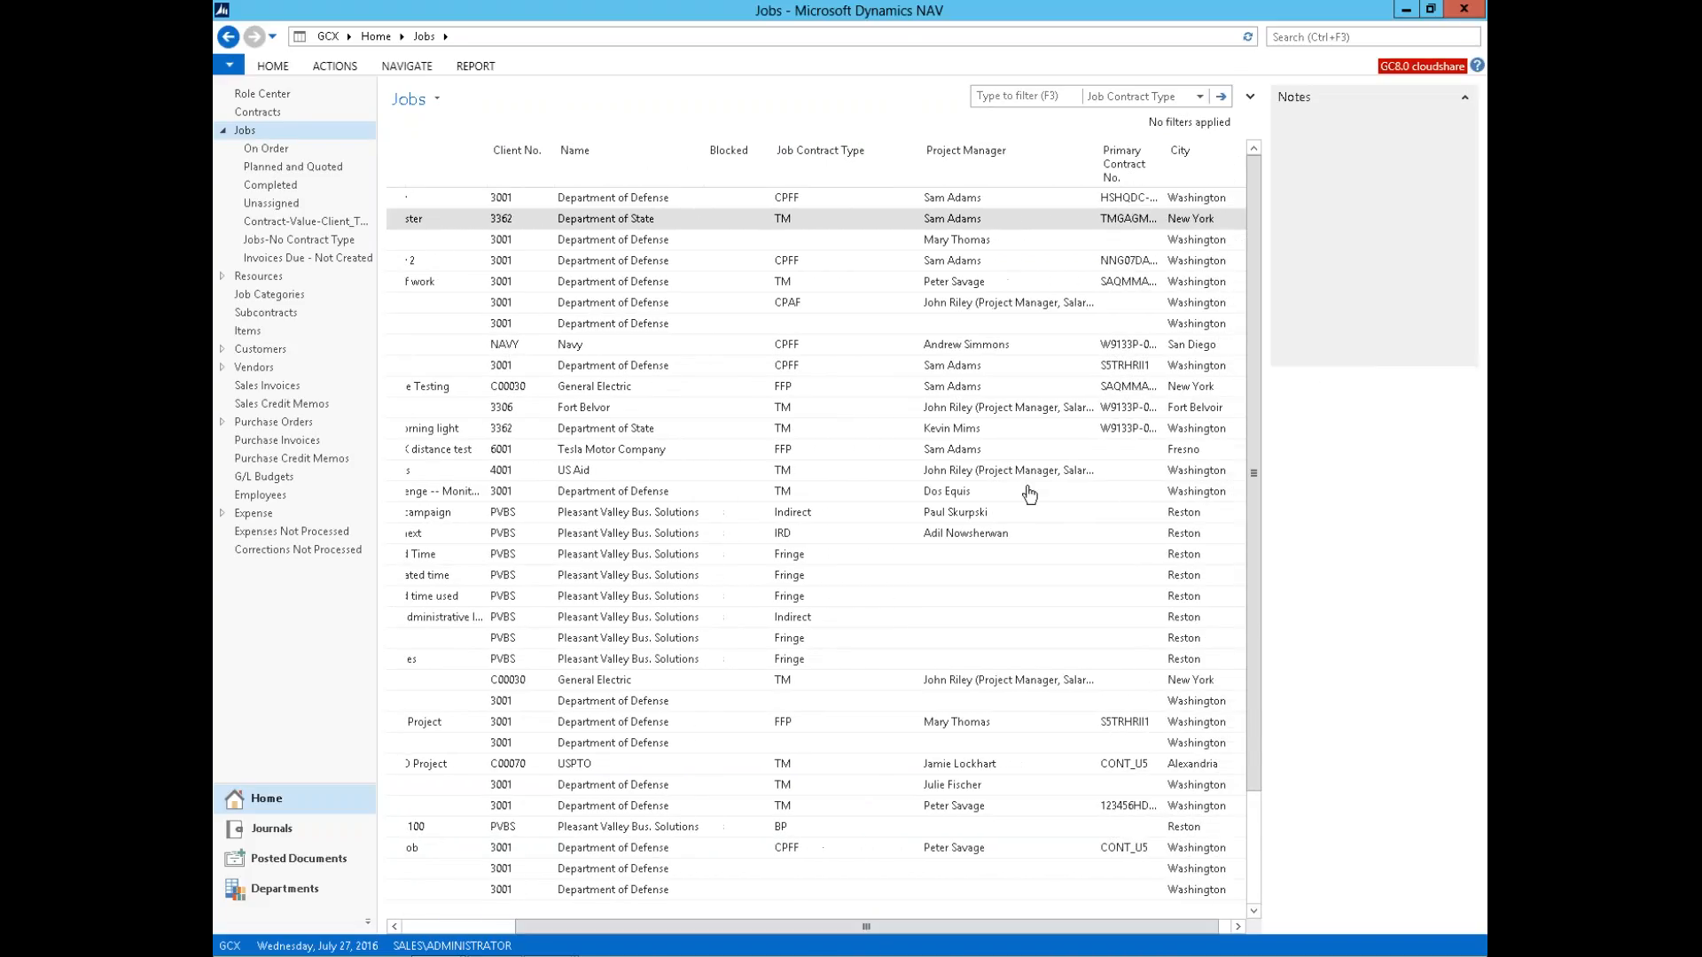
Step: Widen the Primary Contract No. column of the Jobs list and review which columns are available for it
left_click_drag(1164, 154, 1192, 156)
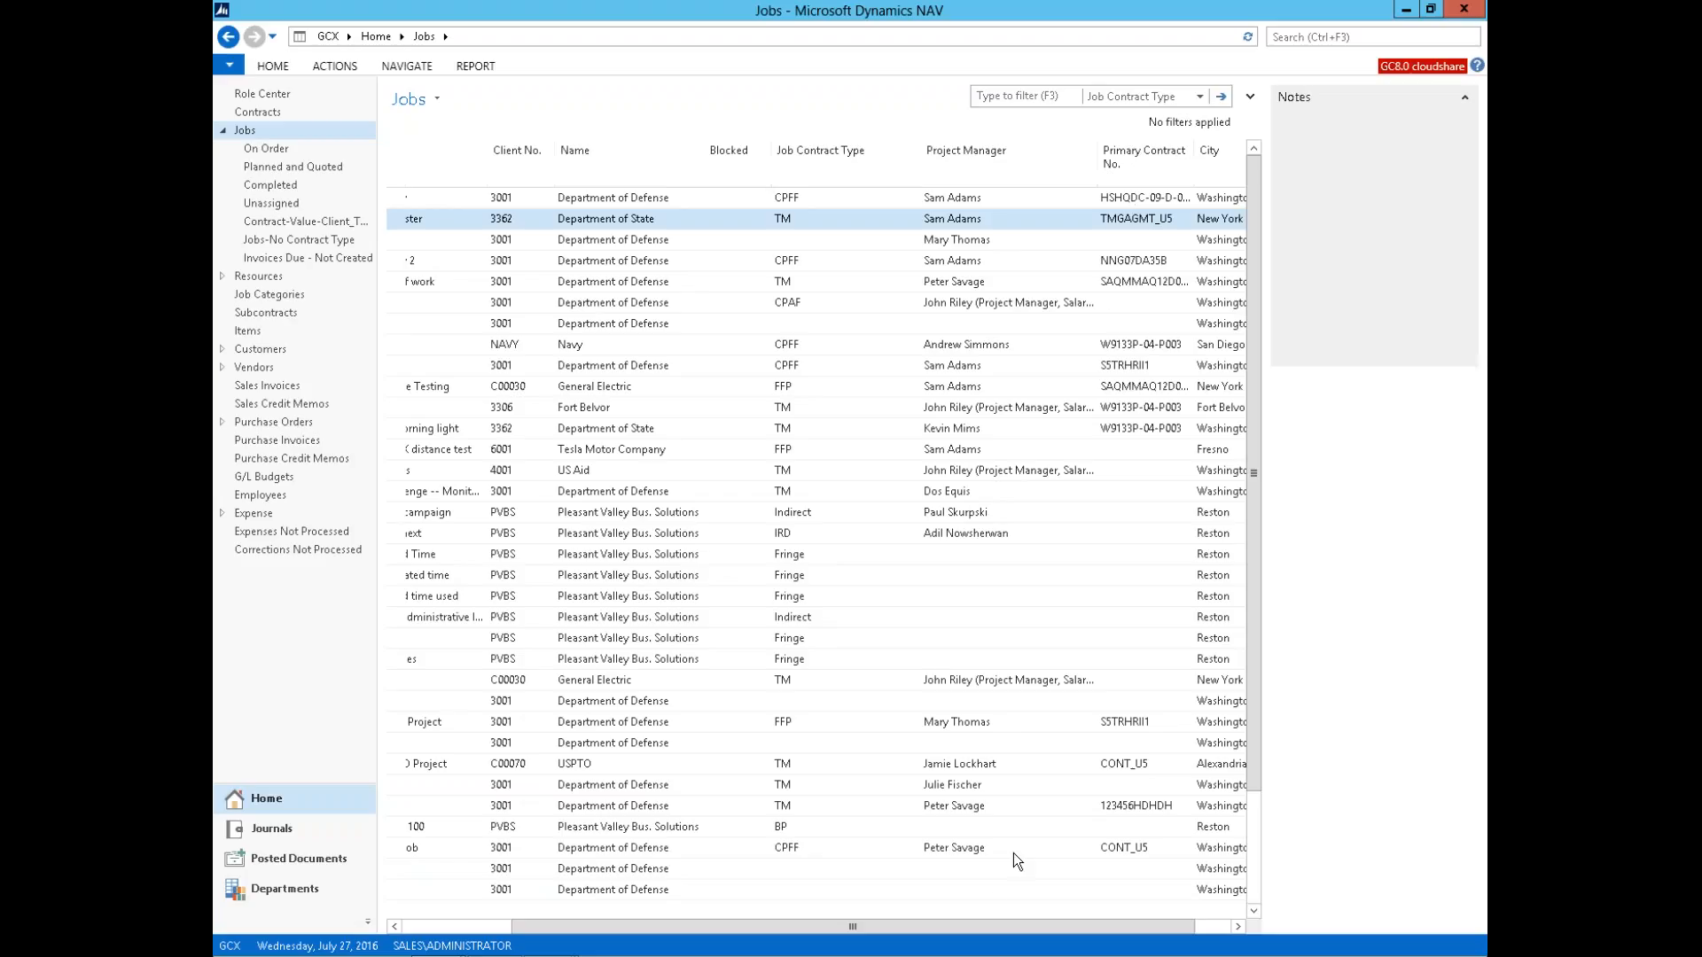
left_click_drag(1021, 933, 1066, 924)
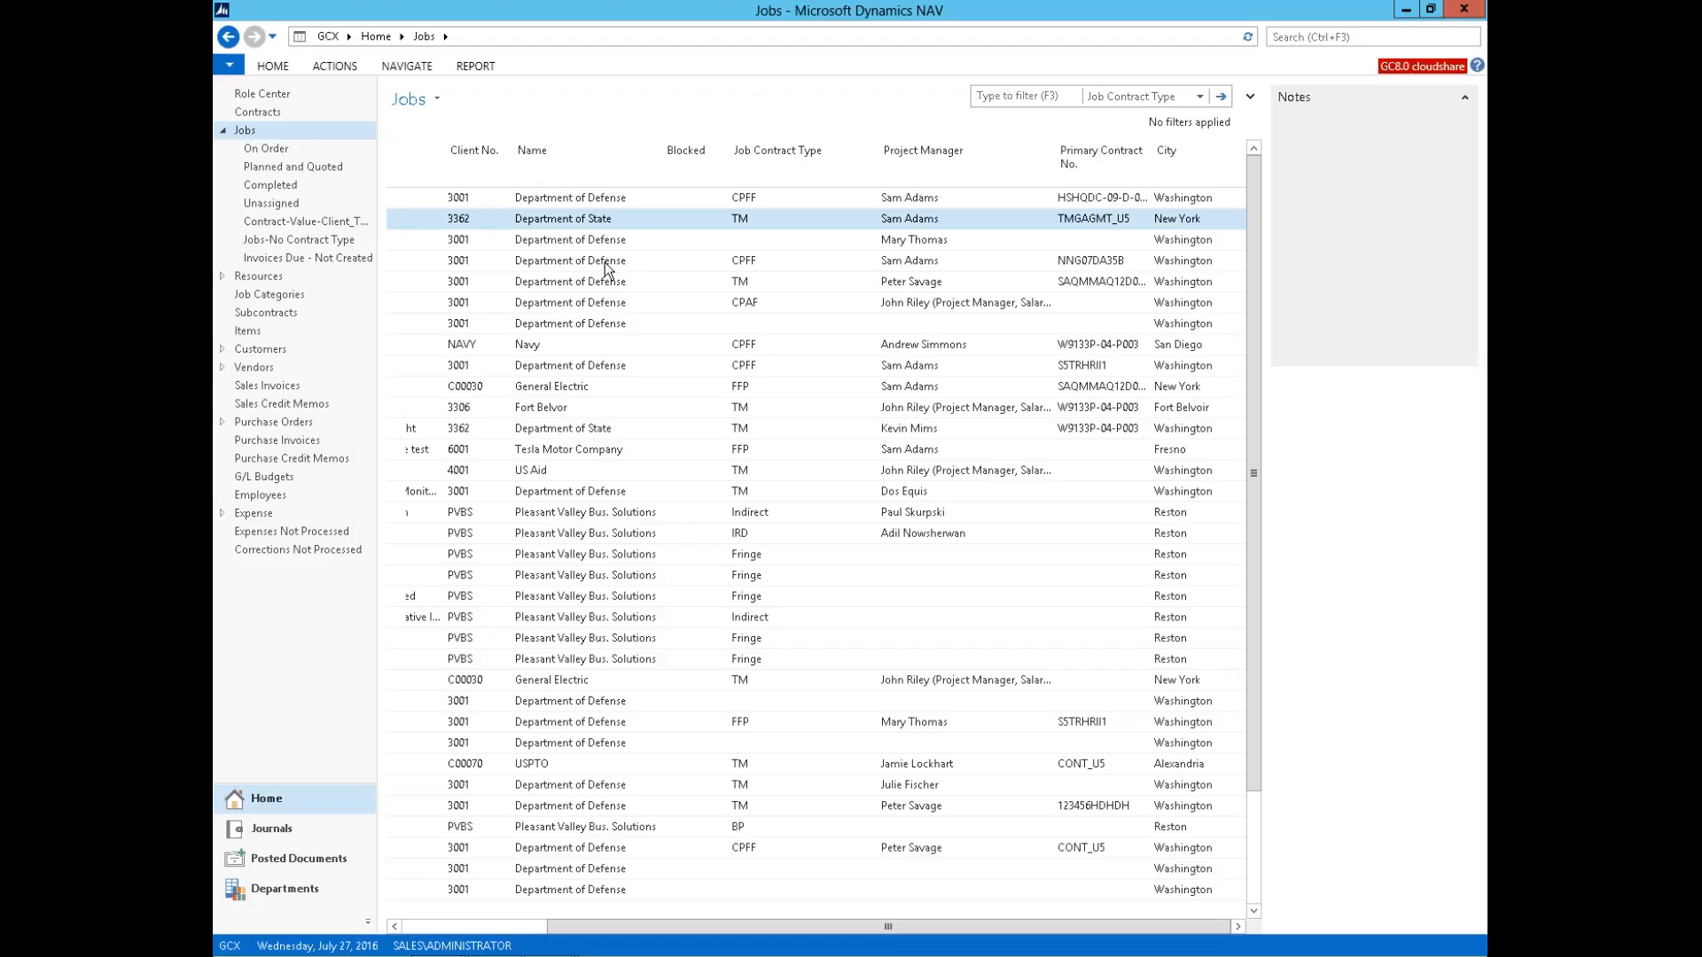
right_click(753, 163)
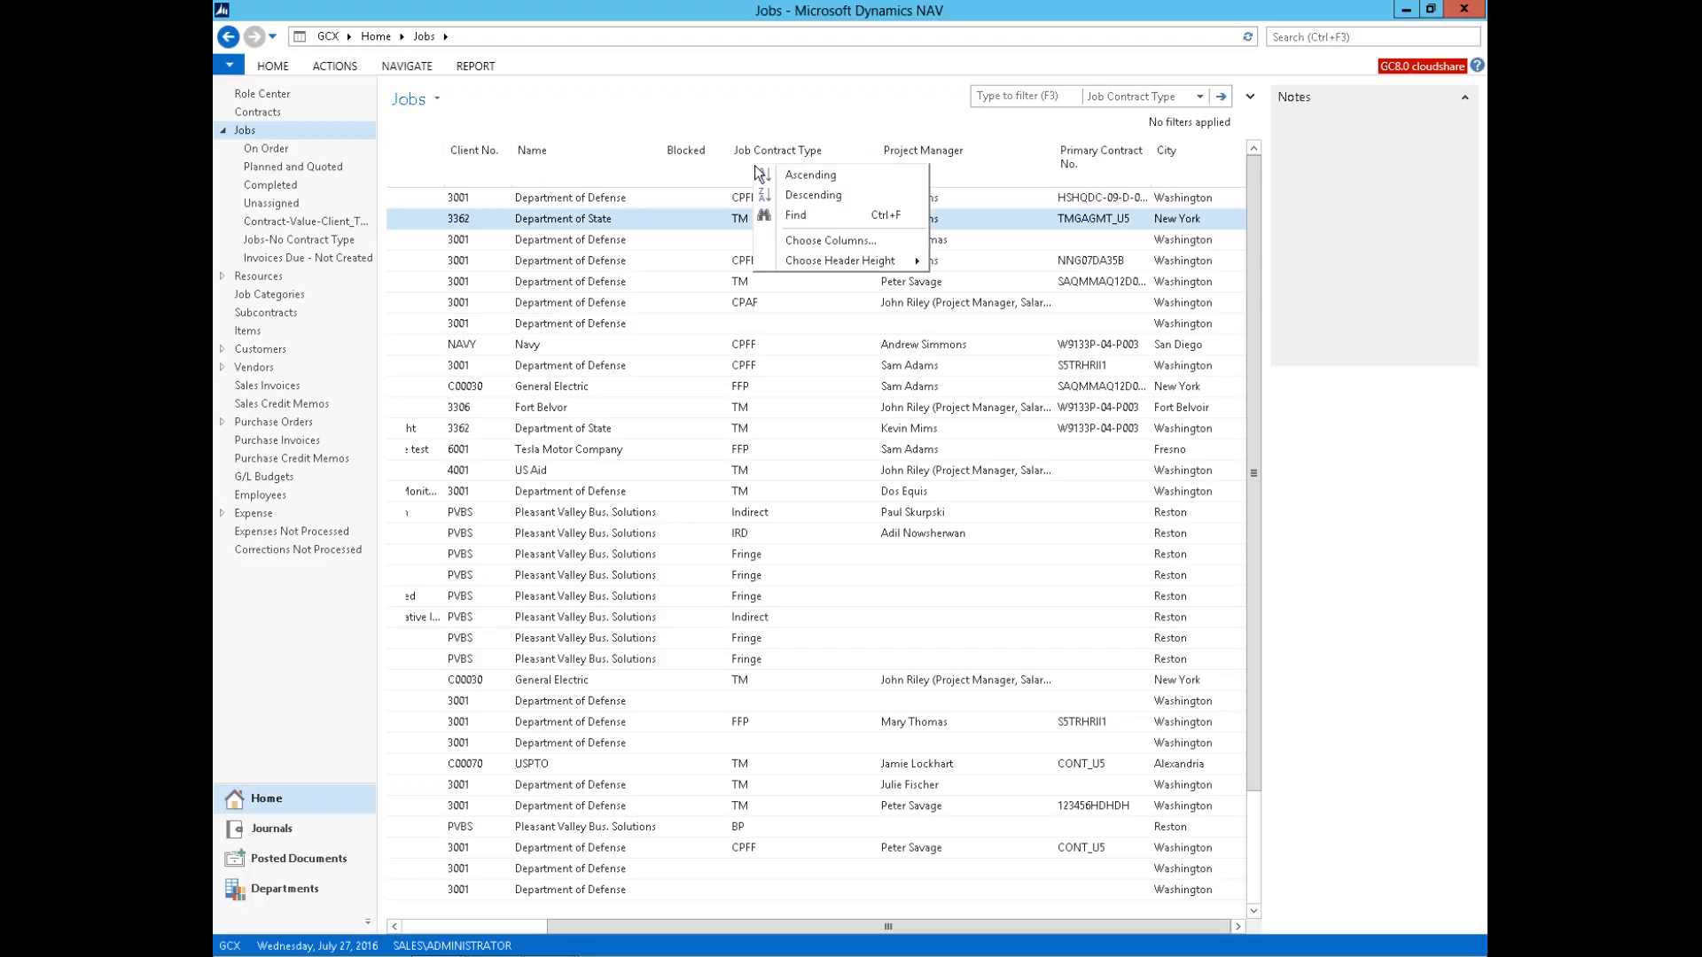
left_click(791, 241)
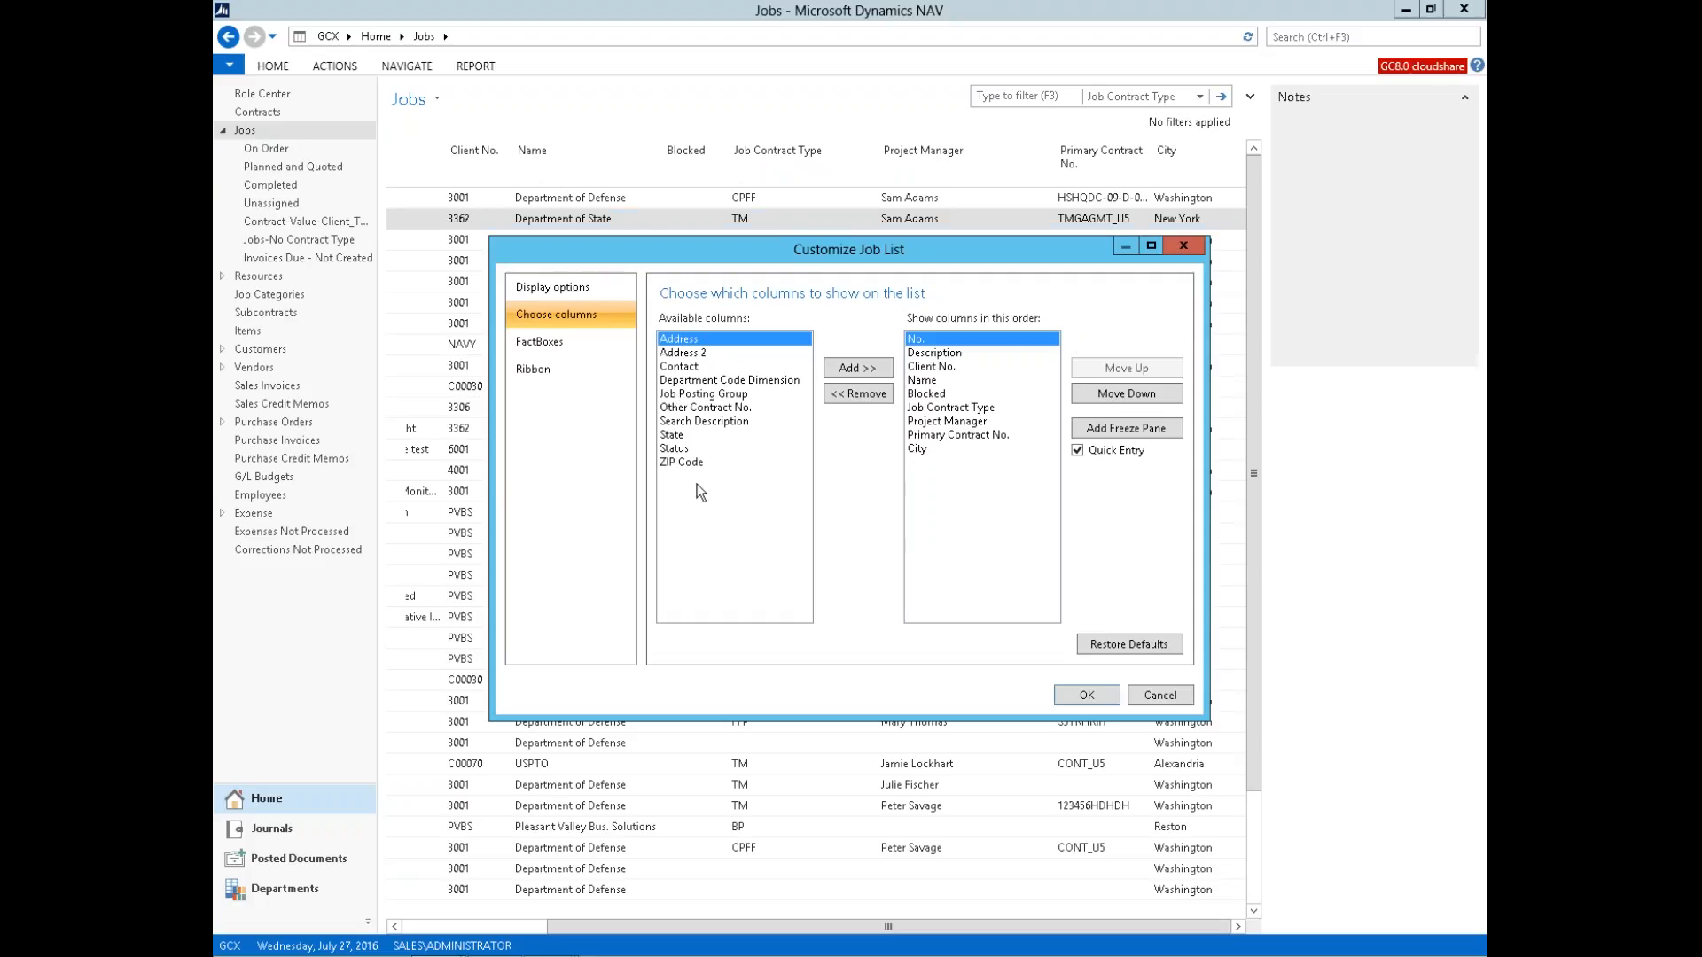
left_click(1154, 695)
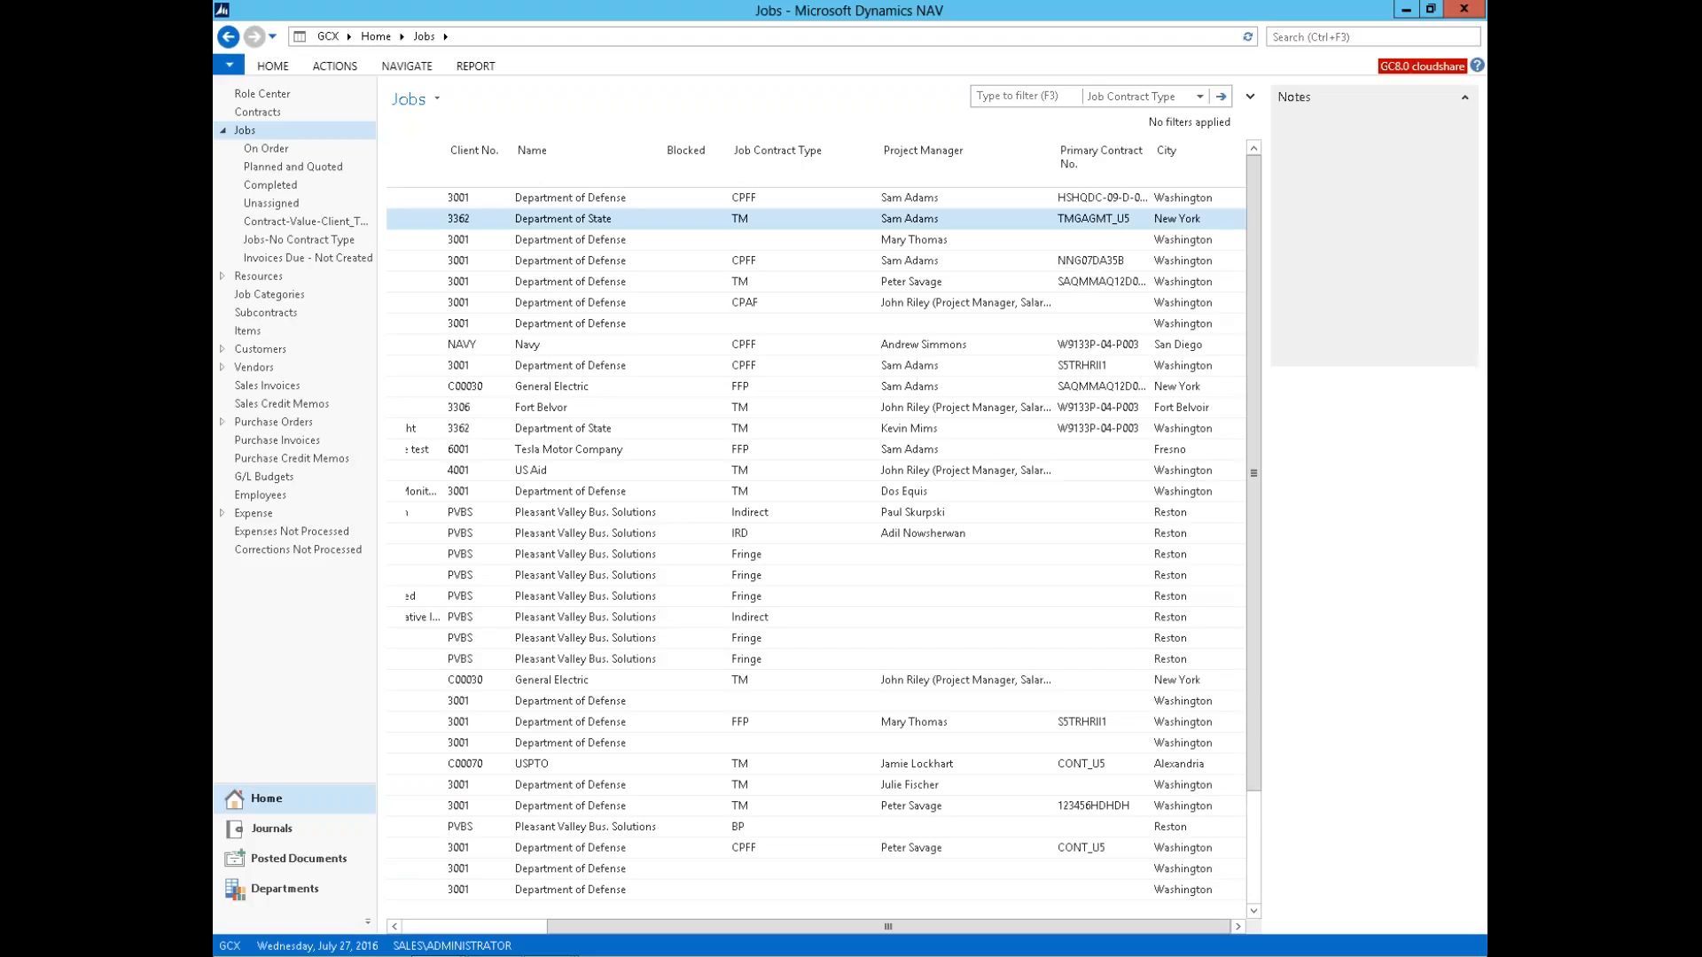
Step: Filter the Jobs list to primary contract W9133P-04-P003 and expand the ribbon
right_click(1071, 411)
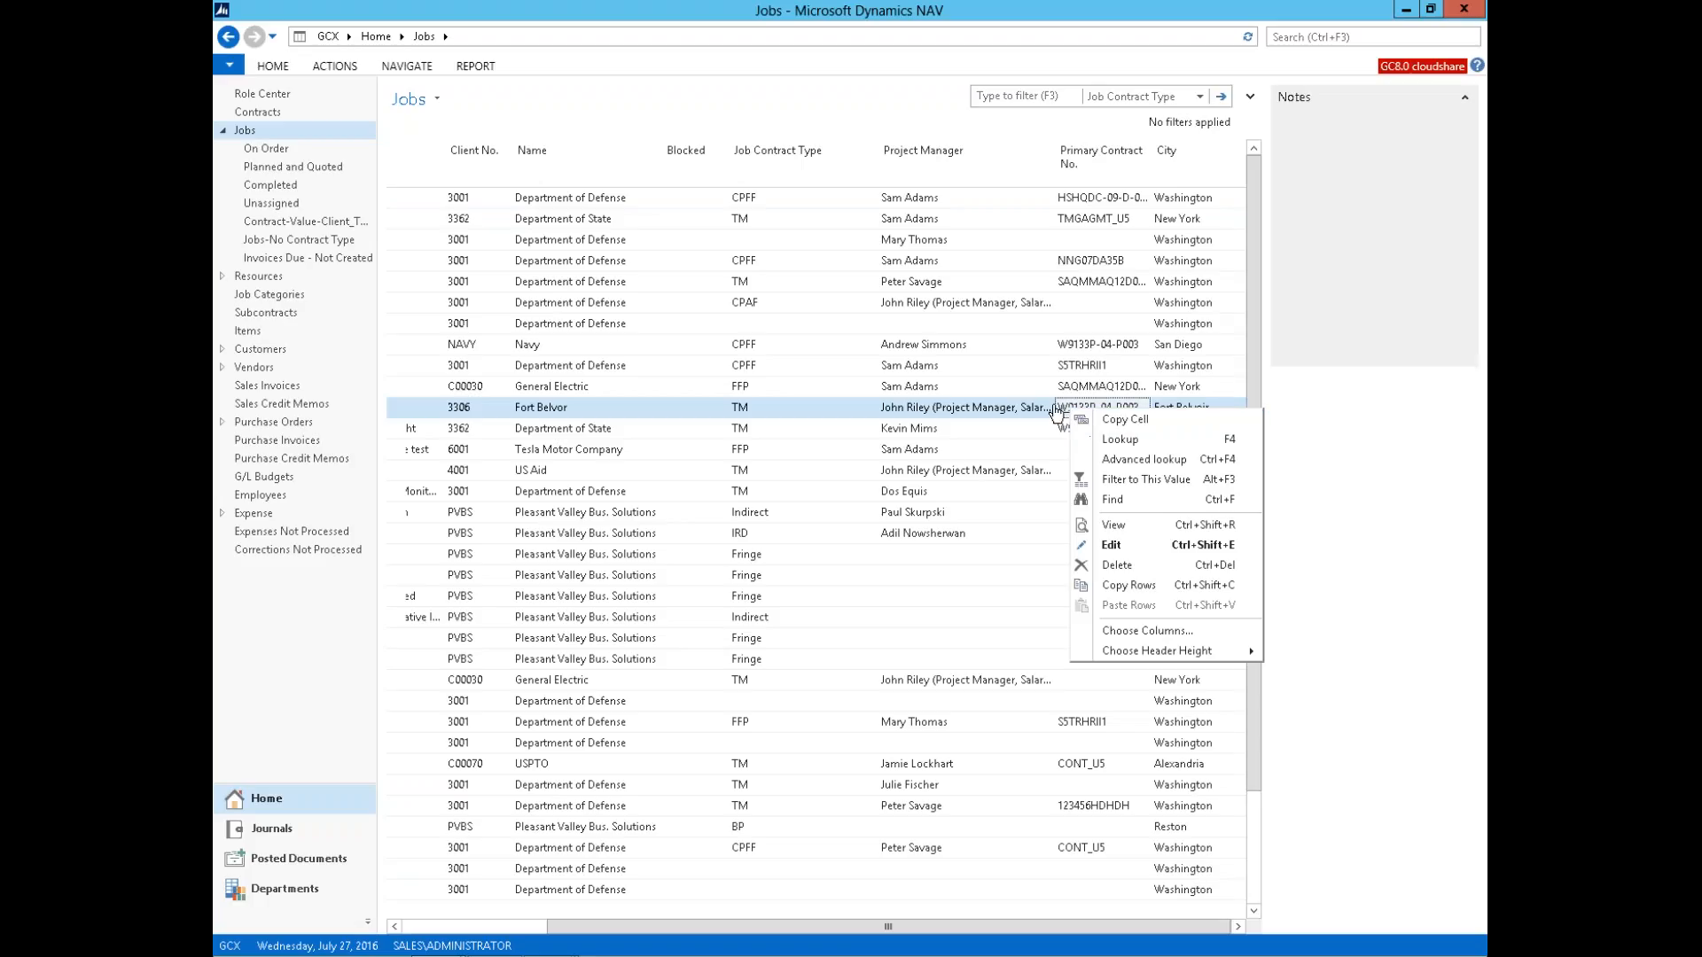
left_click(1125, 478)
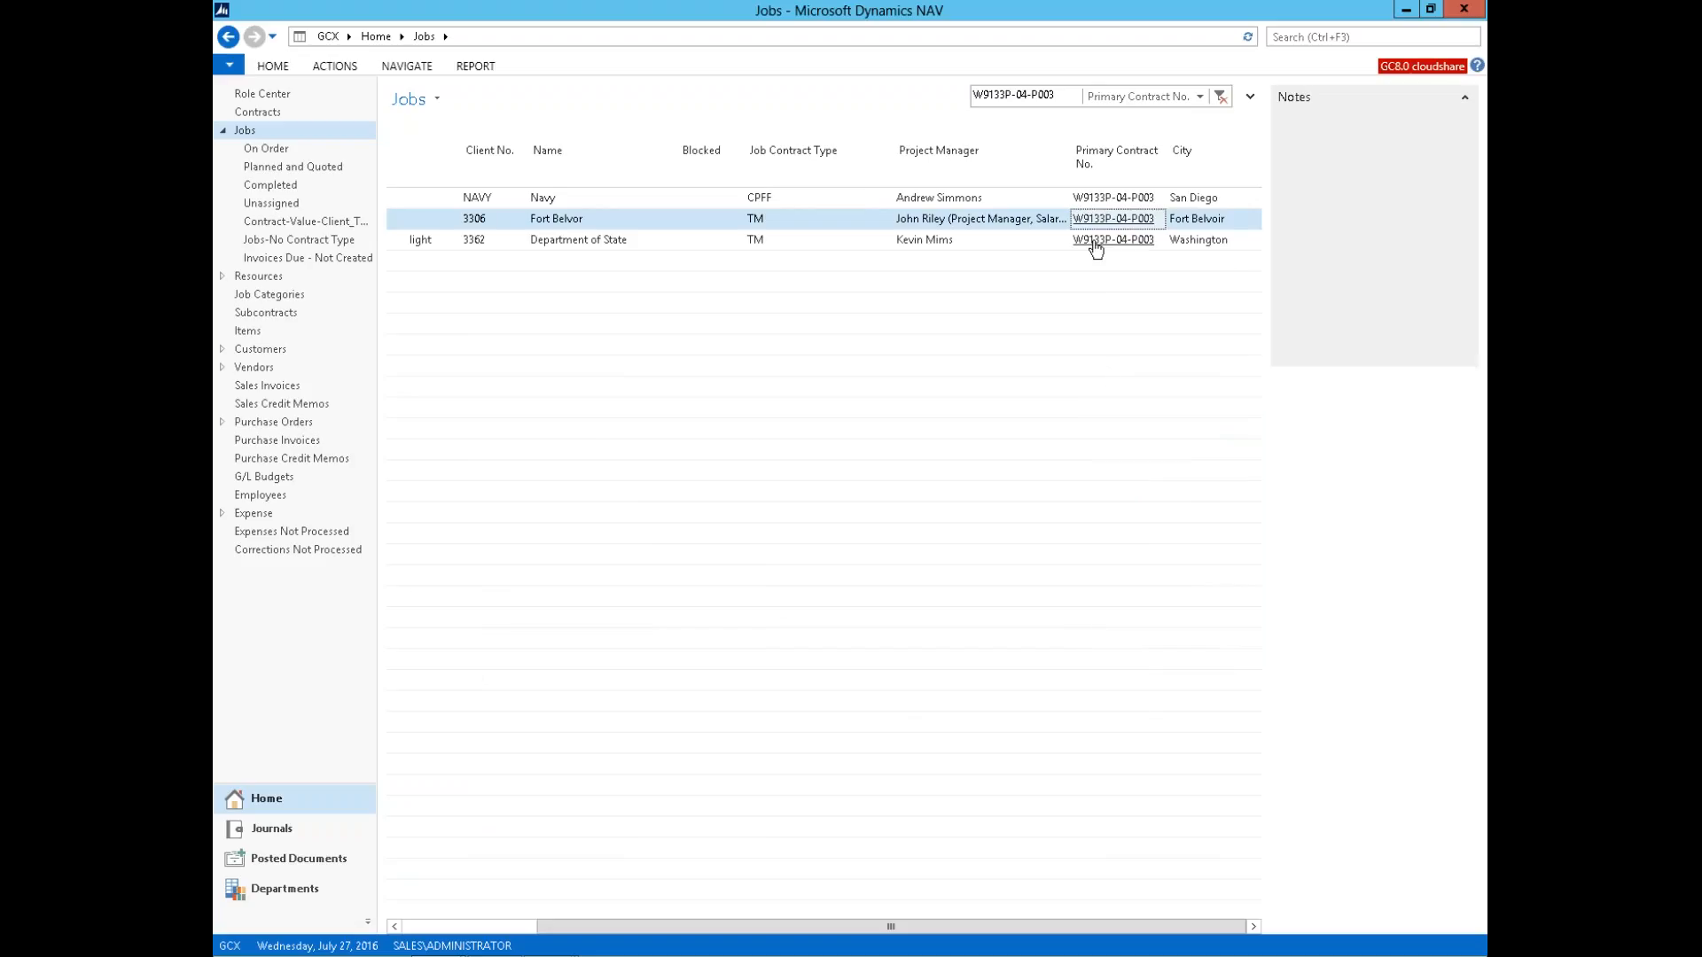
right_click(768, 67)
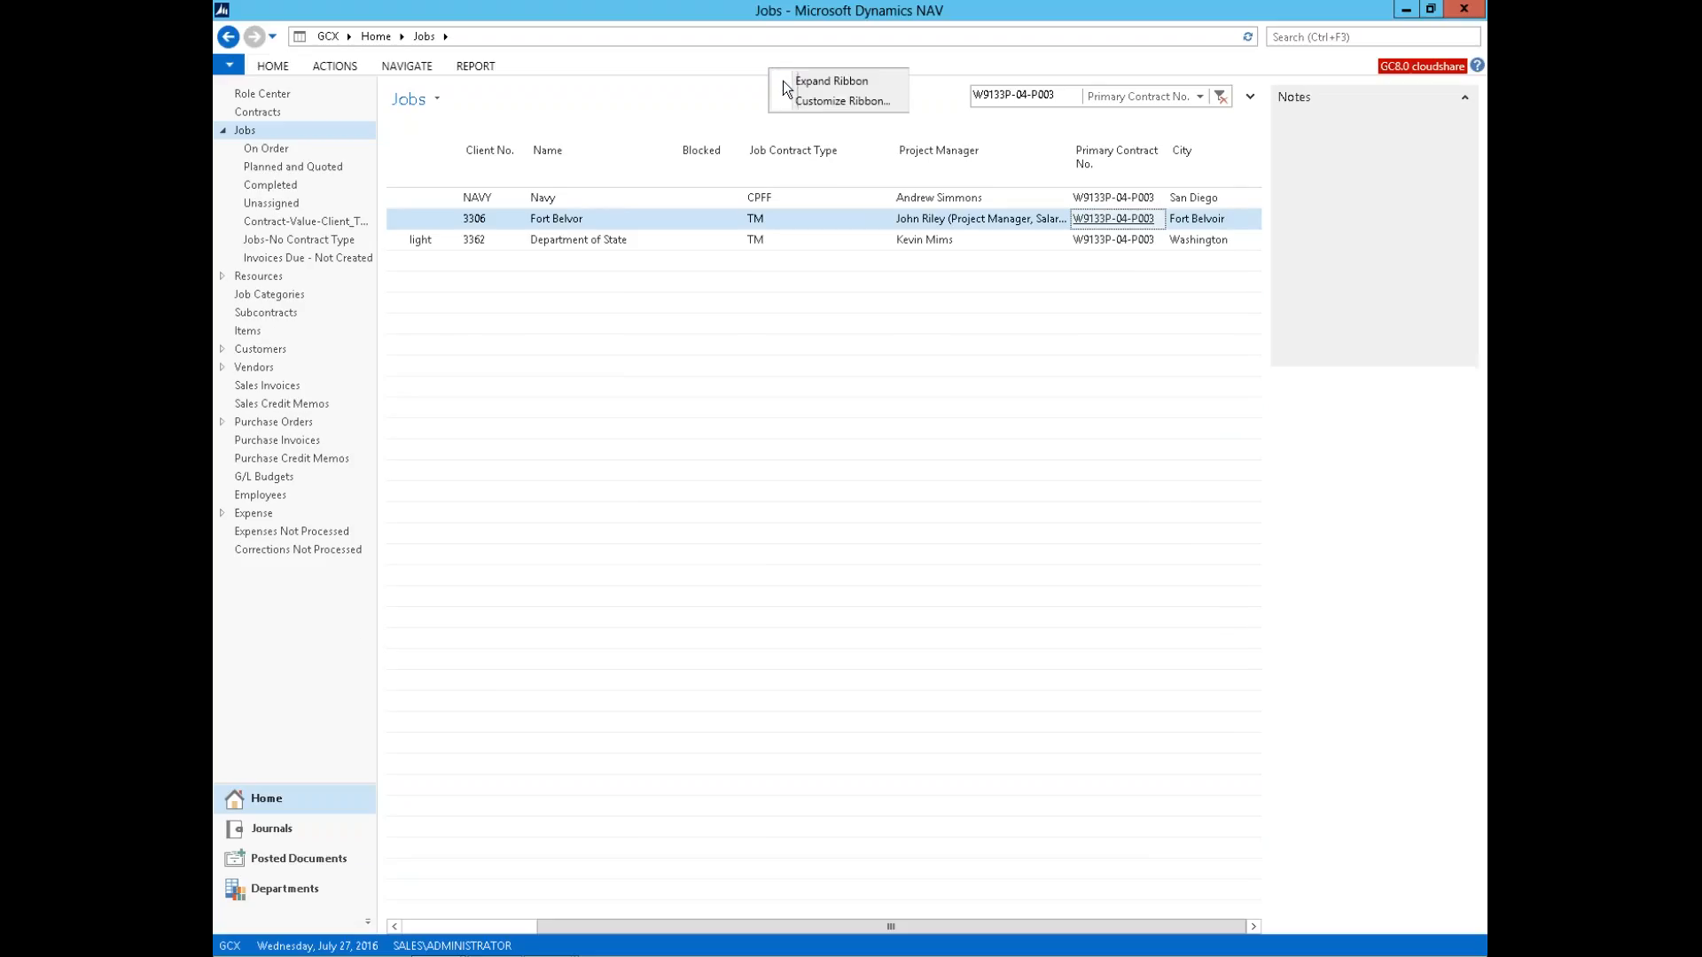
left_click(783, 82)
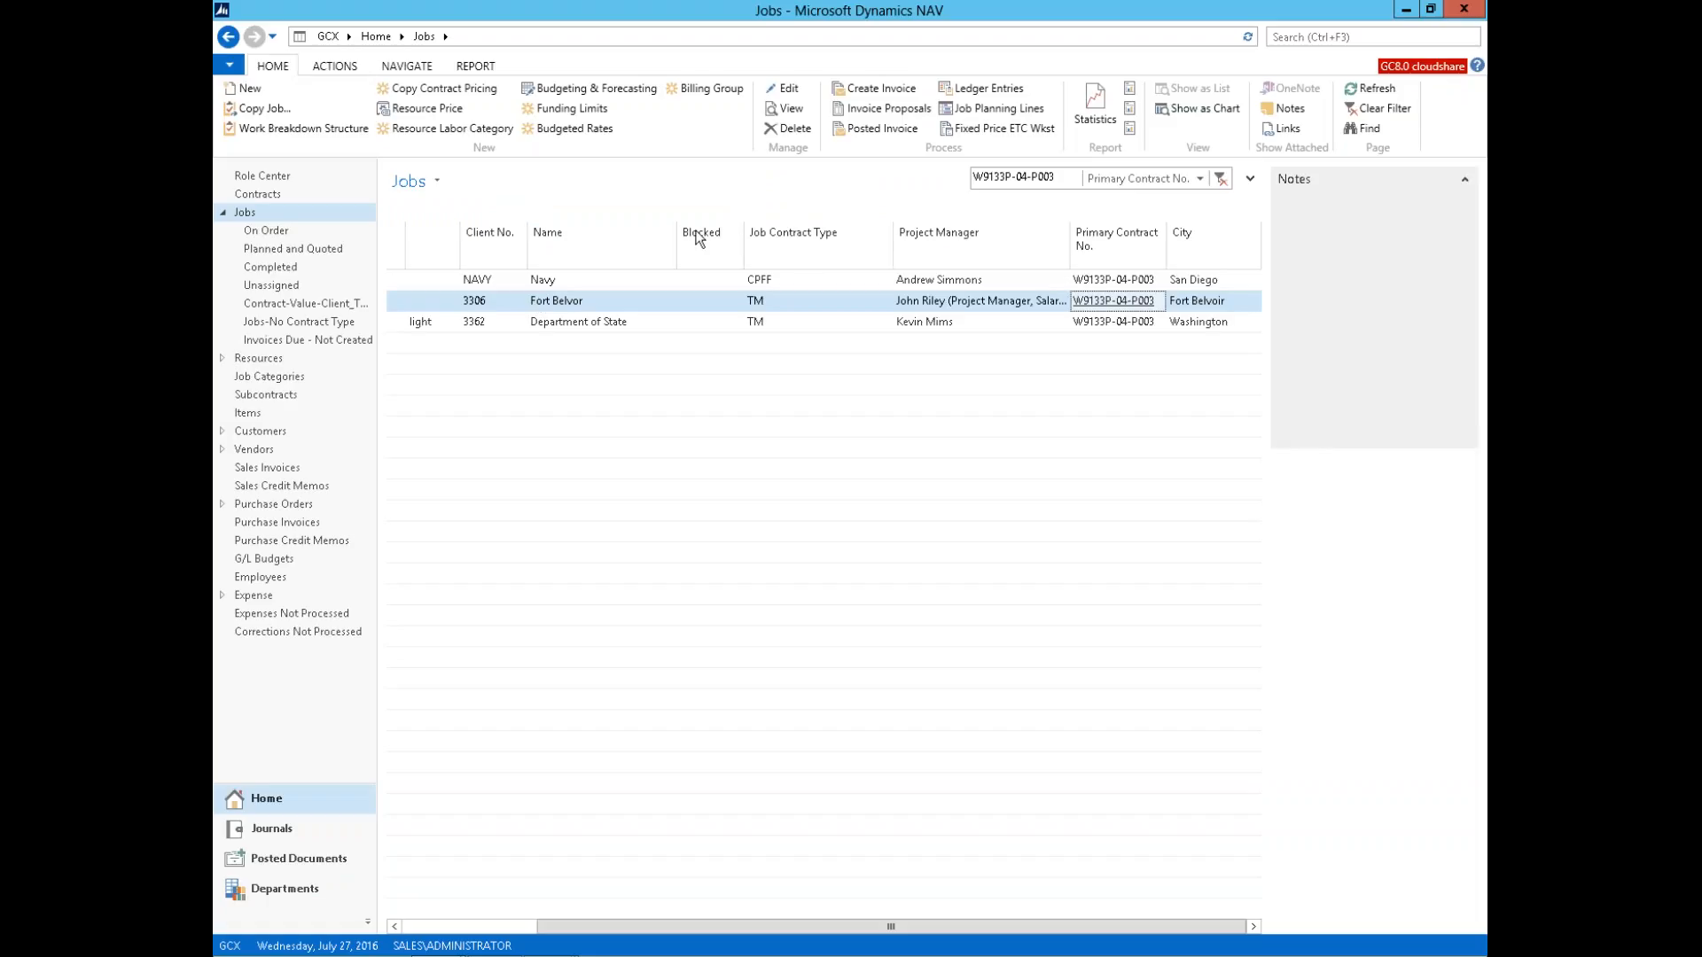
Step: Save the filtered Jobs list as a view named Contract-W9 in the Home activity group and restart the application
left_click(436, 179)
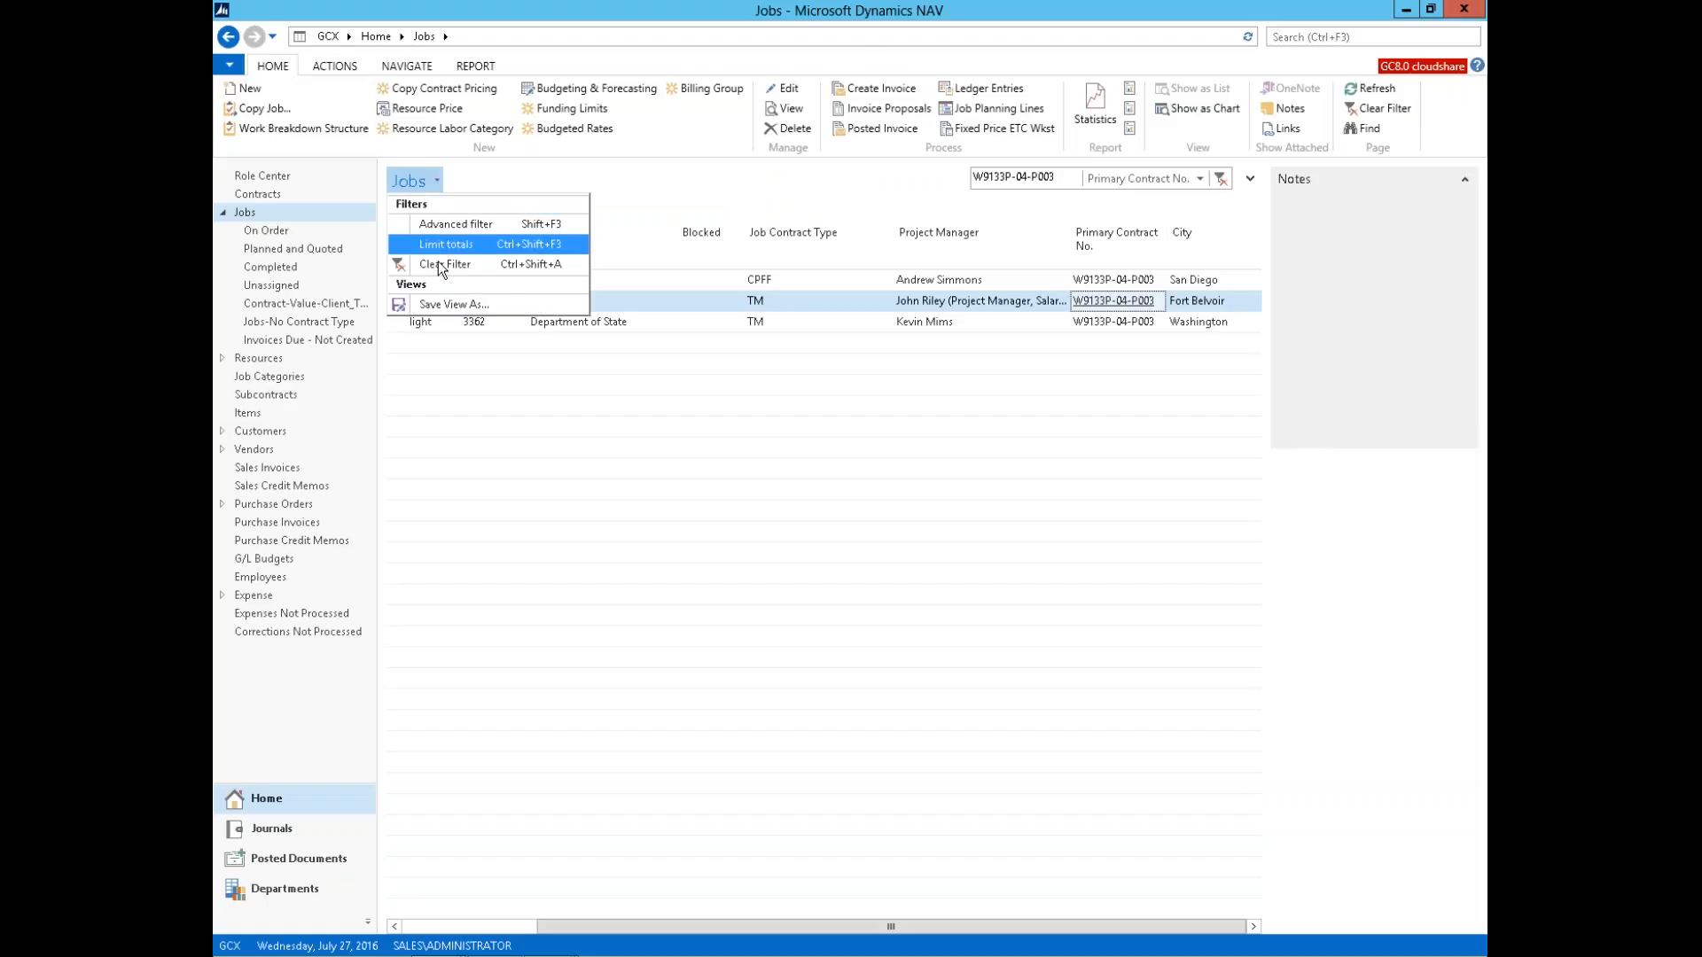
left_click(437, 304)
type("Contract-")
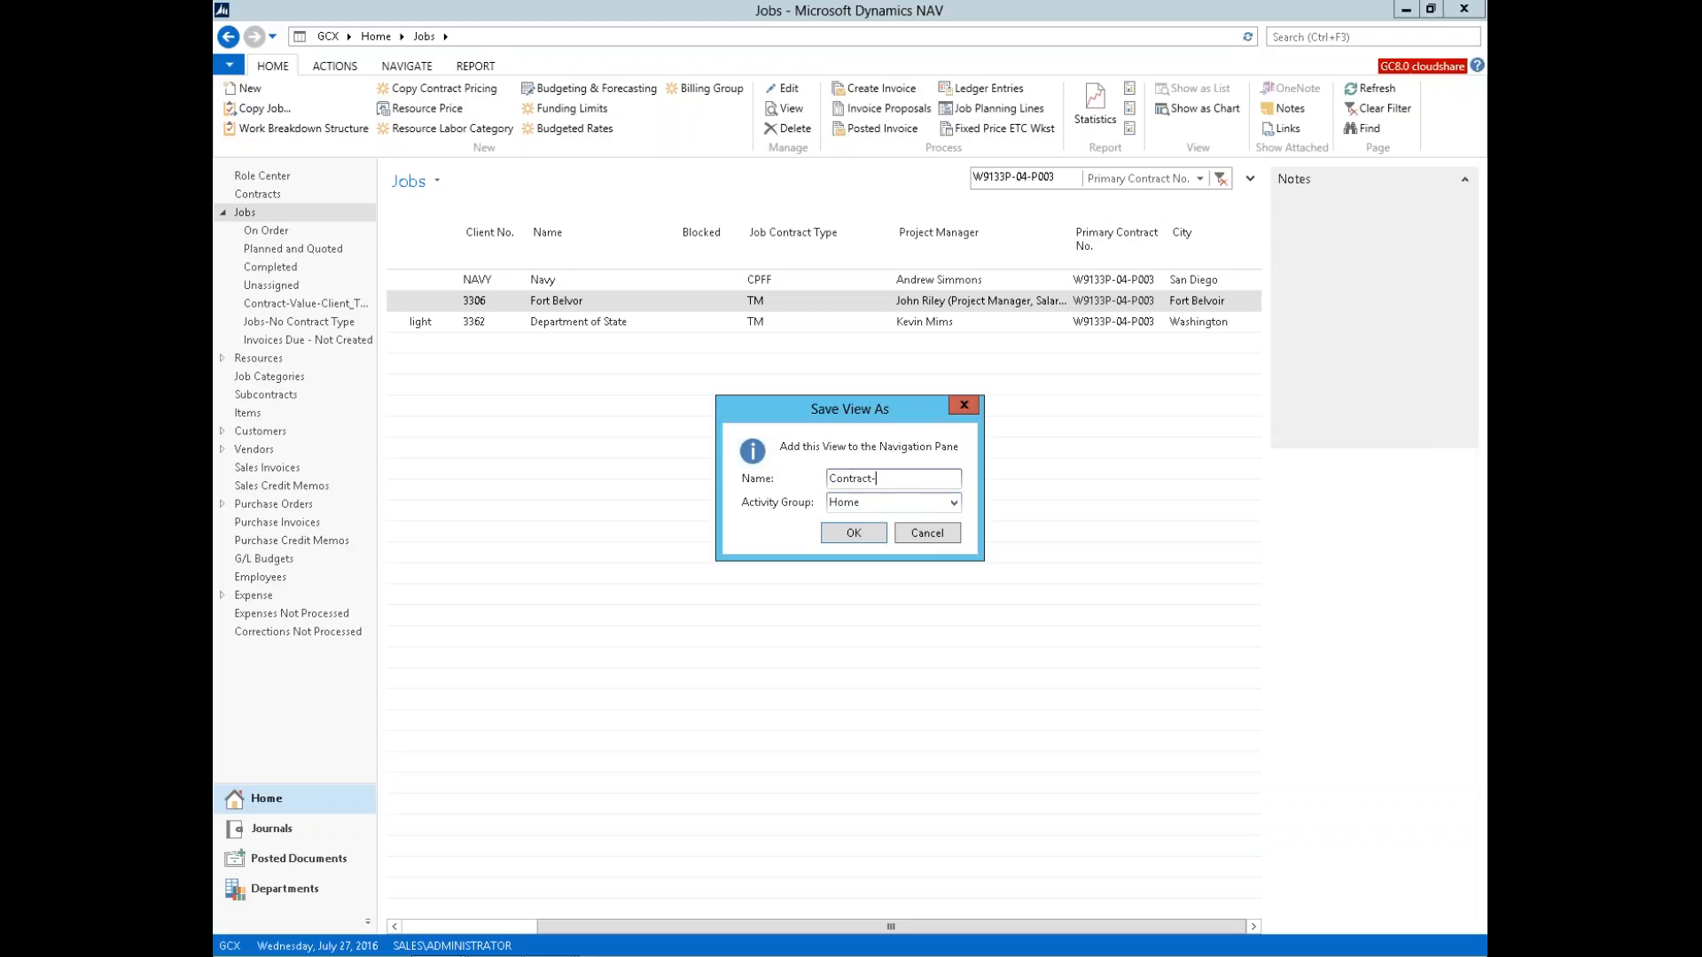
type("W9")
left_click(833, 539)
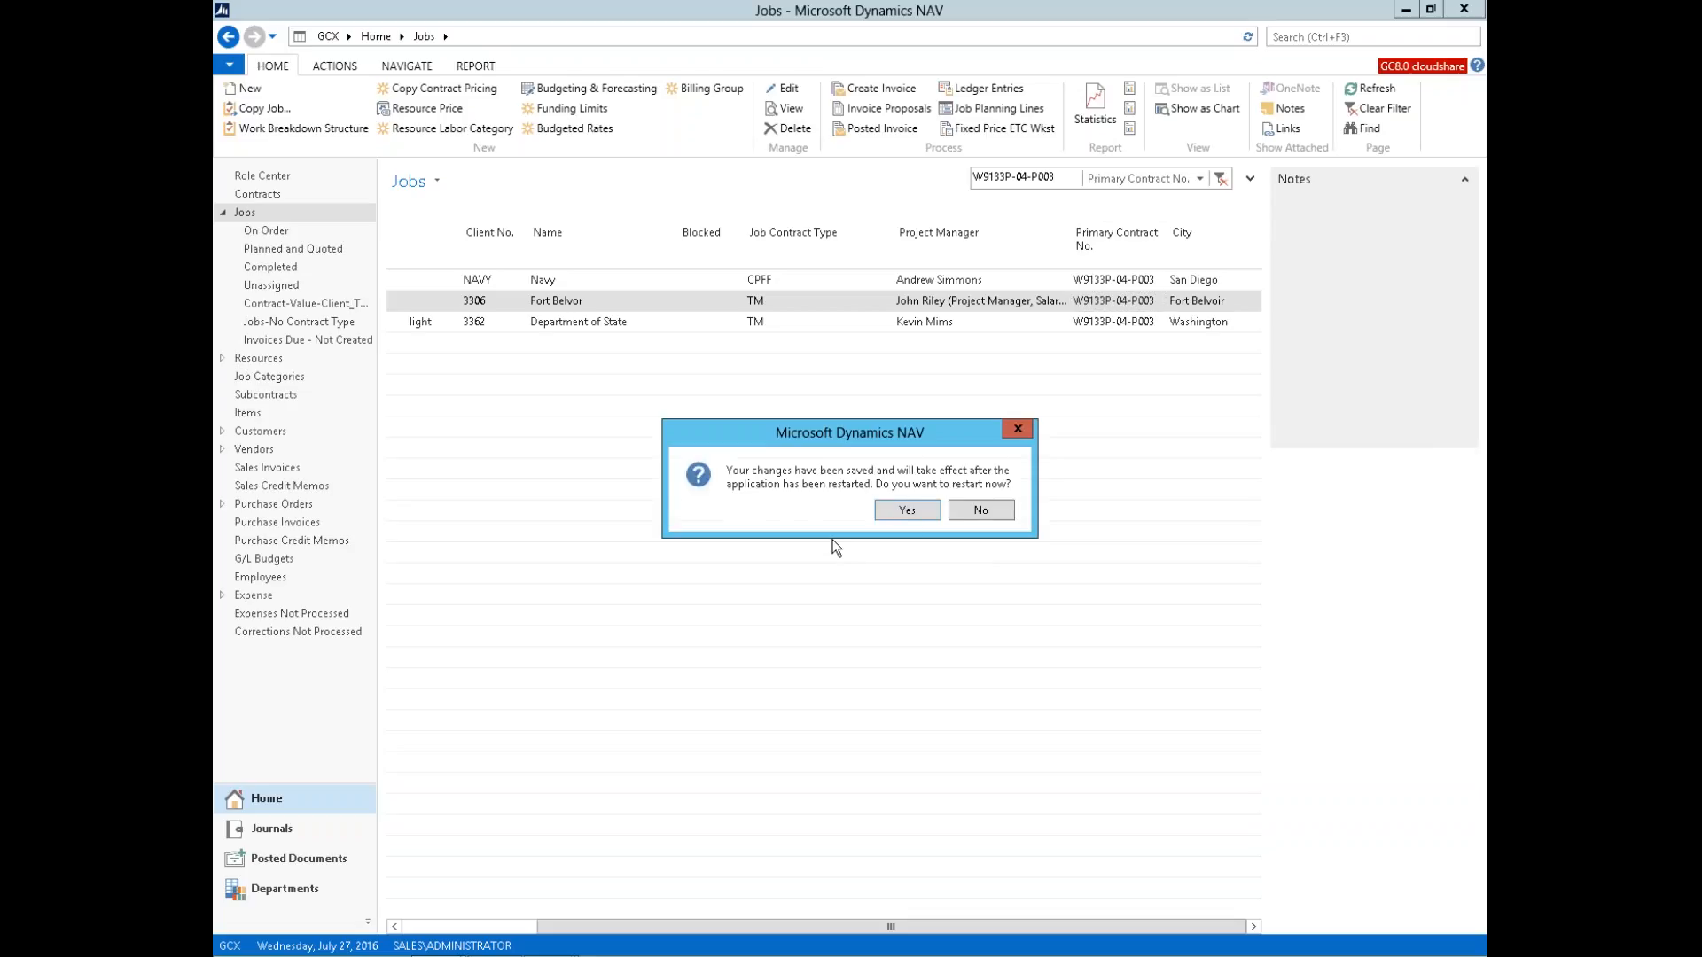
left_click(906, 514)
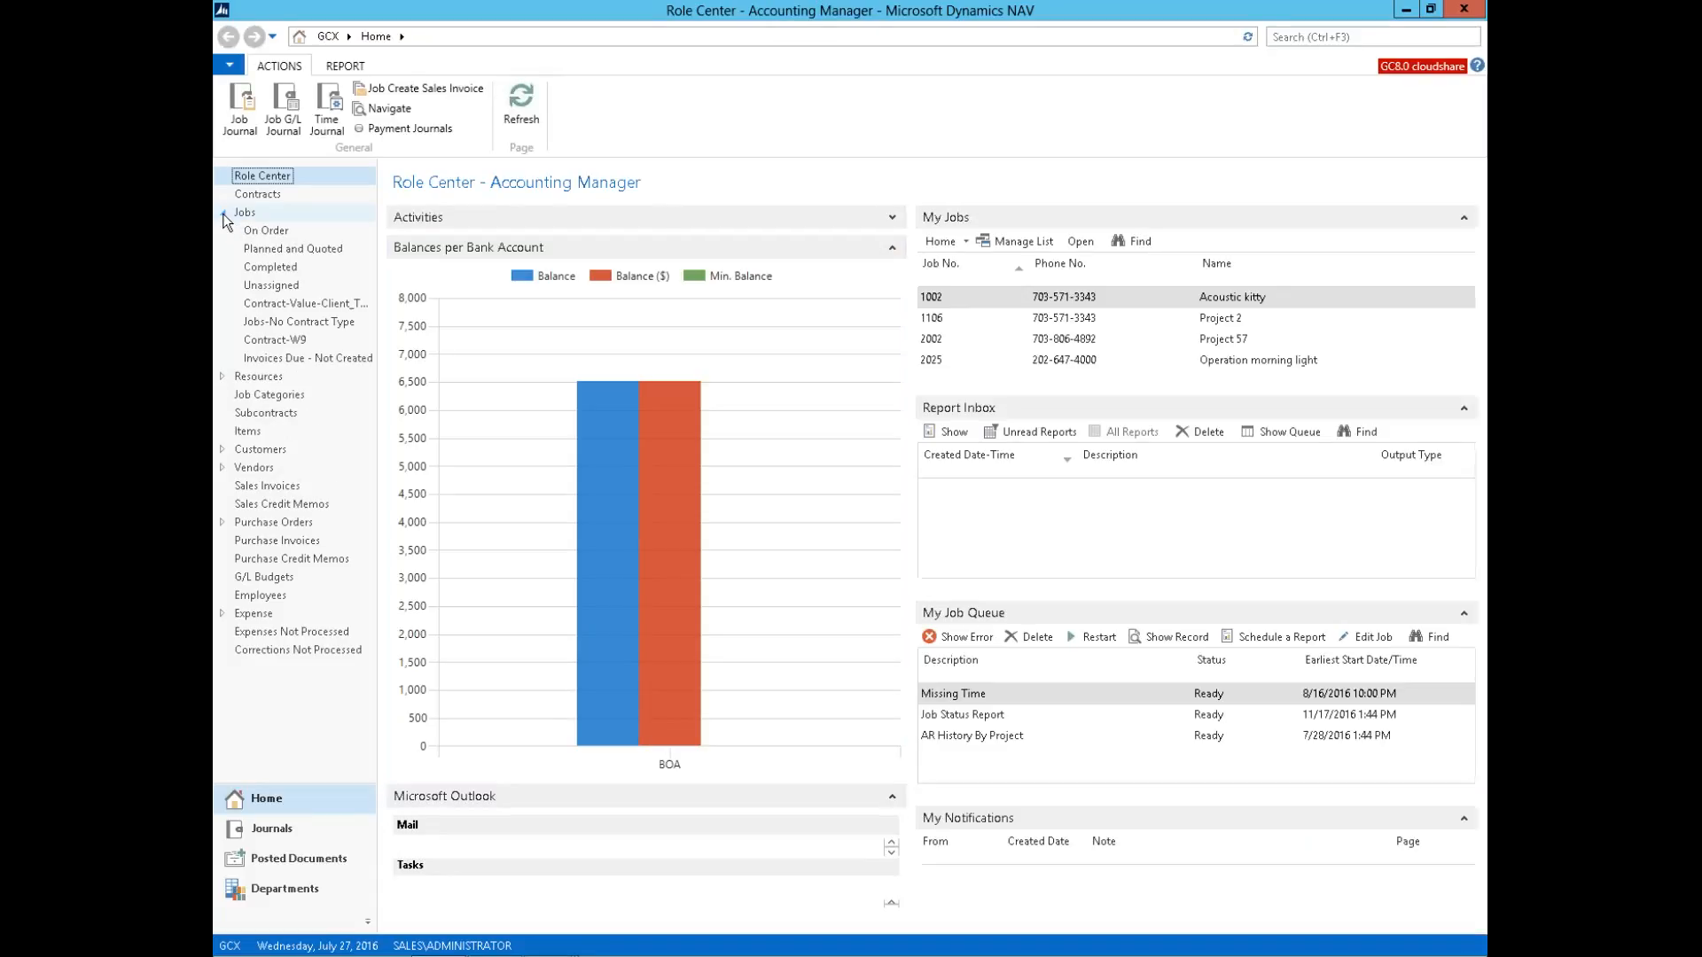
Step: Open the saved Contract-W9 view, show it as a chart and look through the available measures
left_click(262, 342)
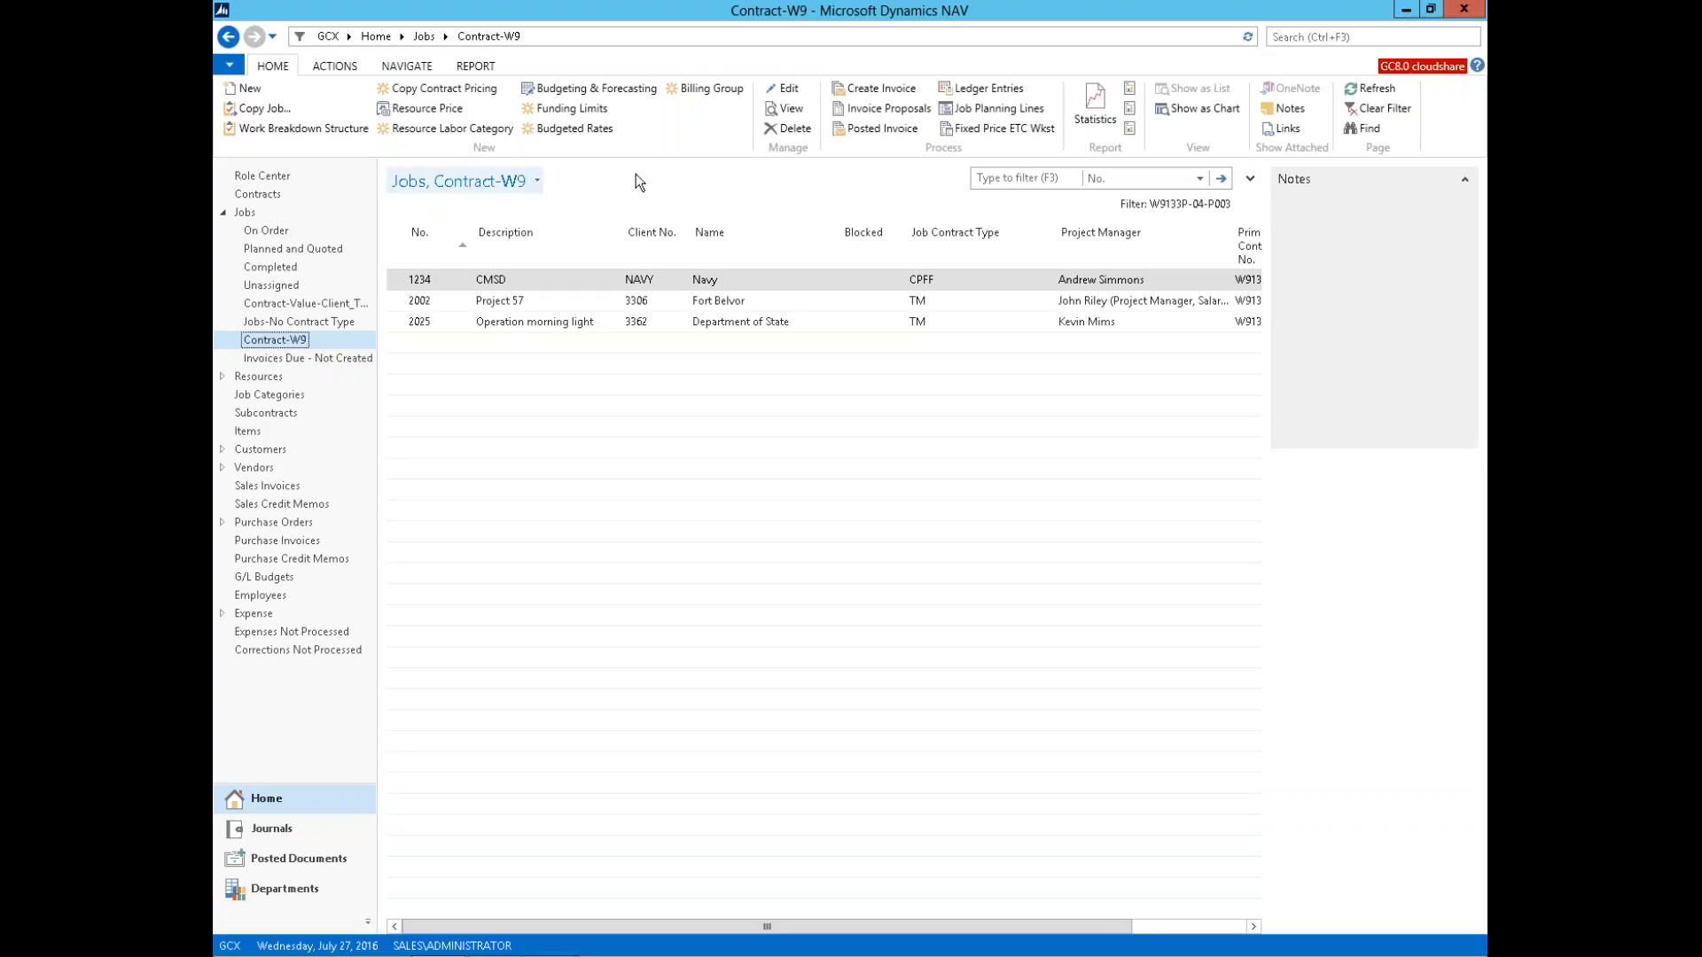
left_click(1187, 104)
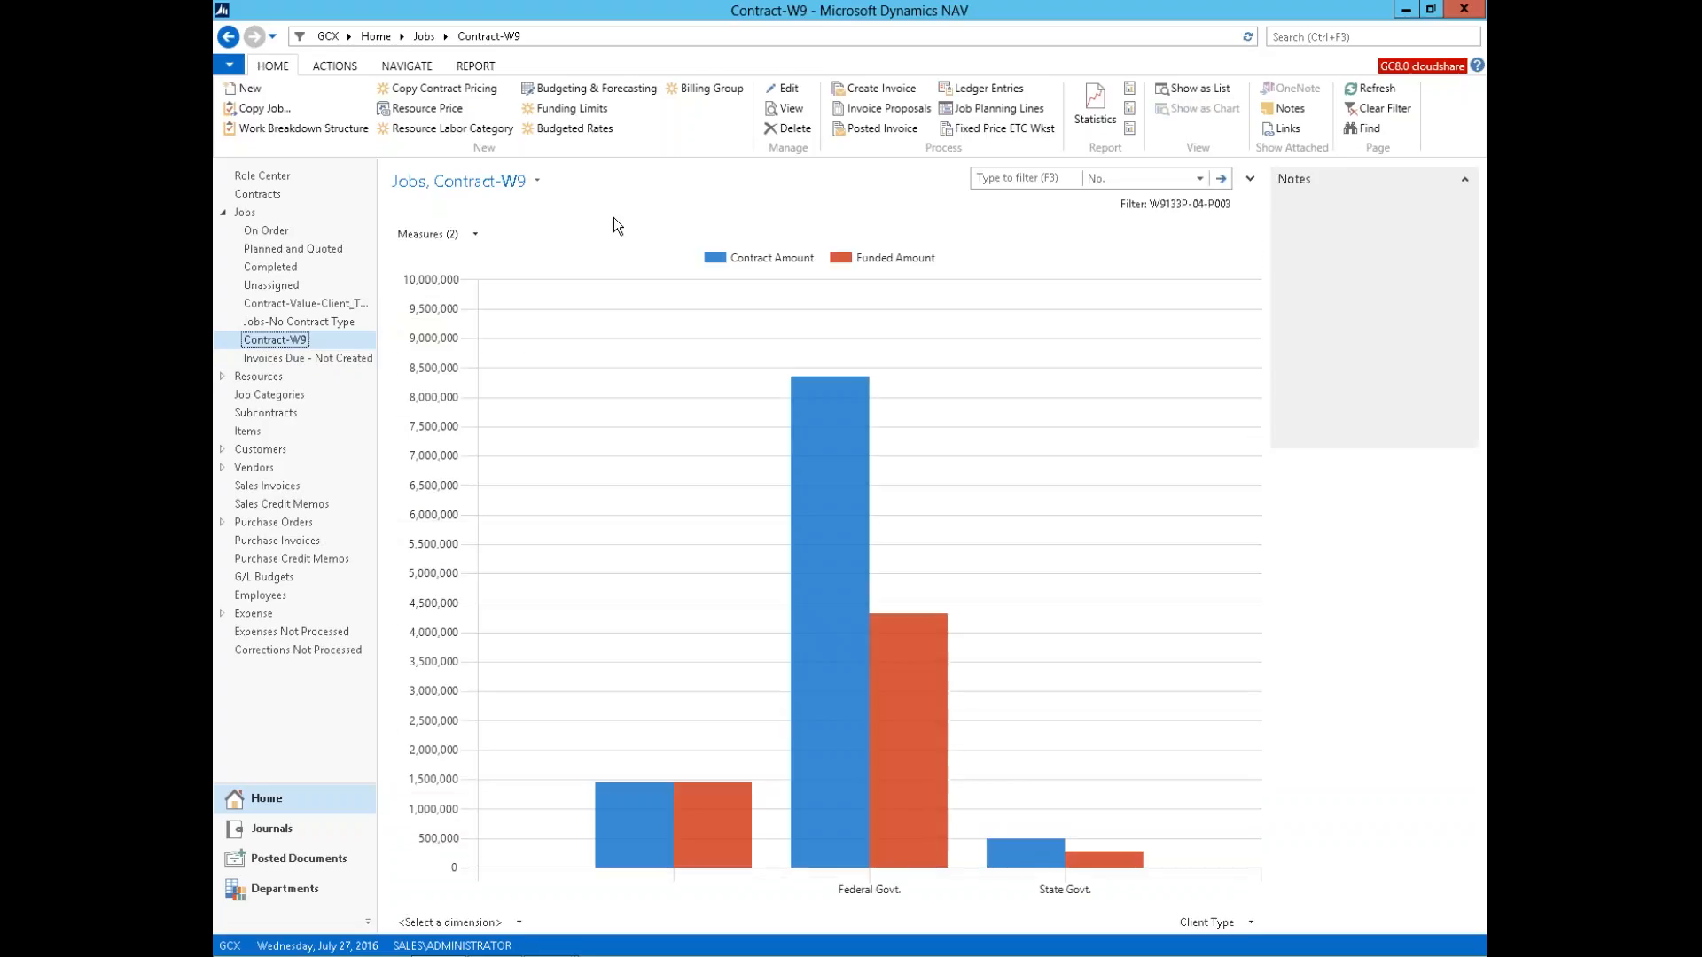
left_click(475, 234)
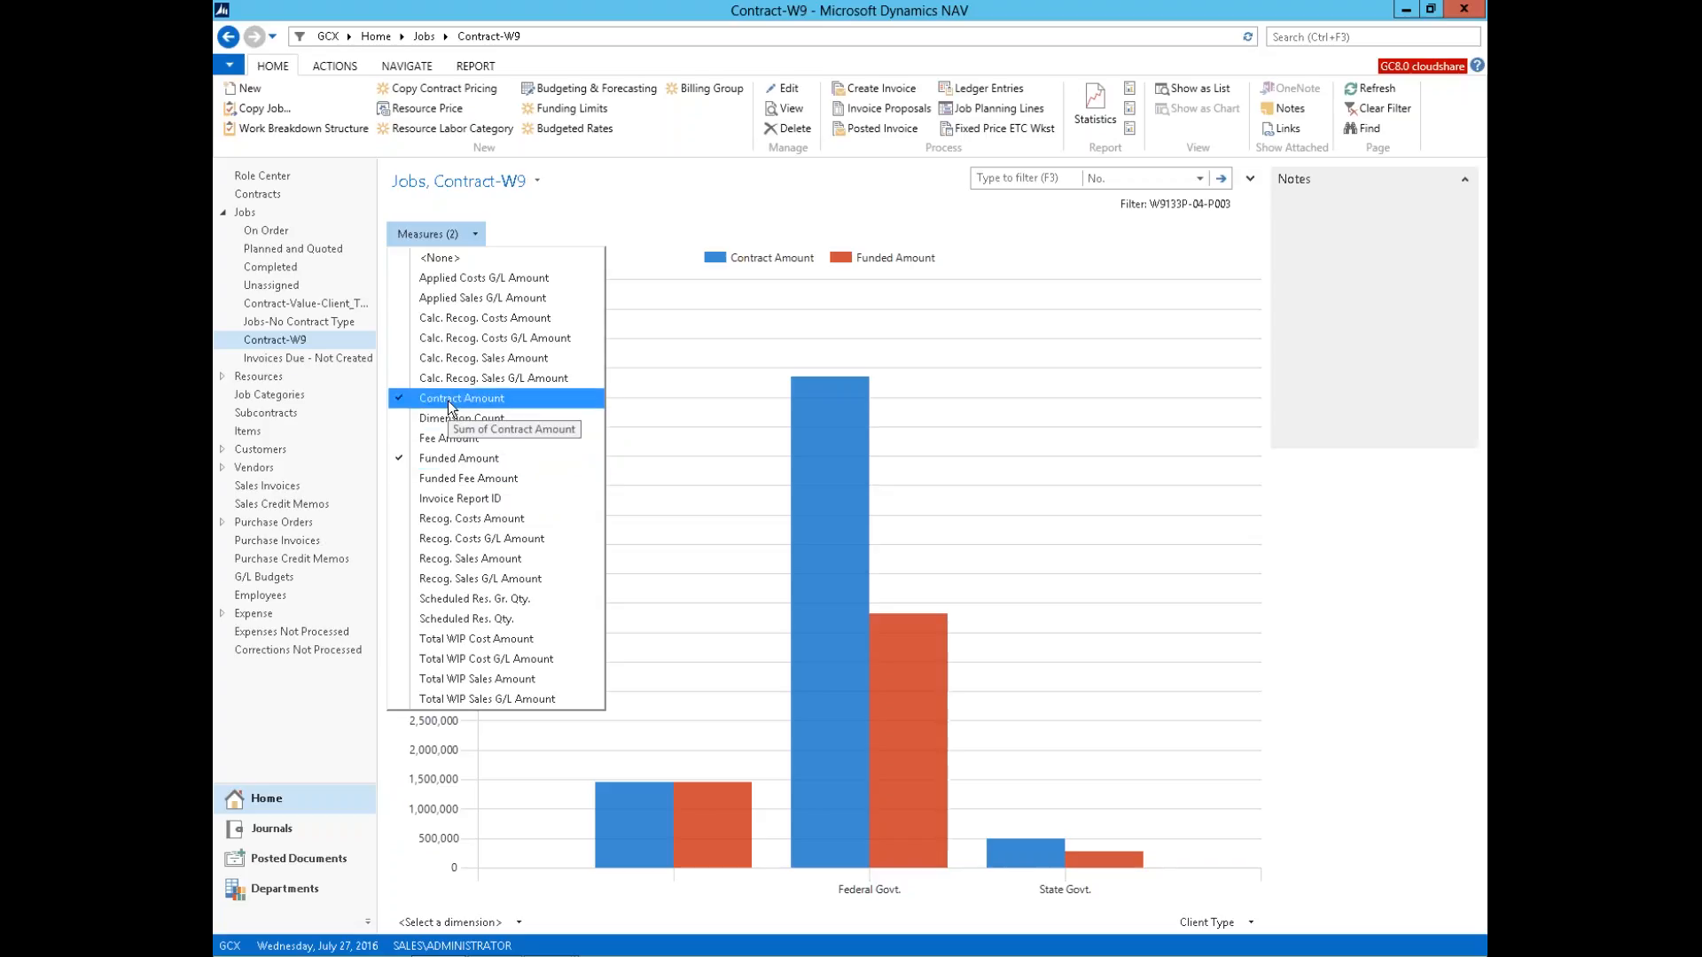
left_click(613, 211)
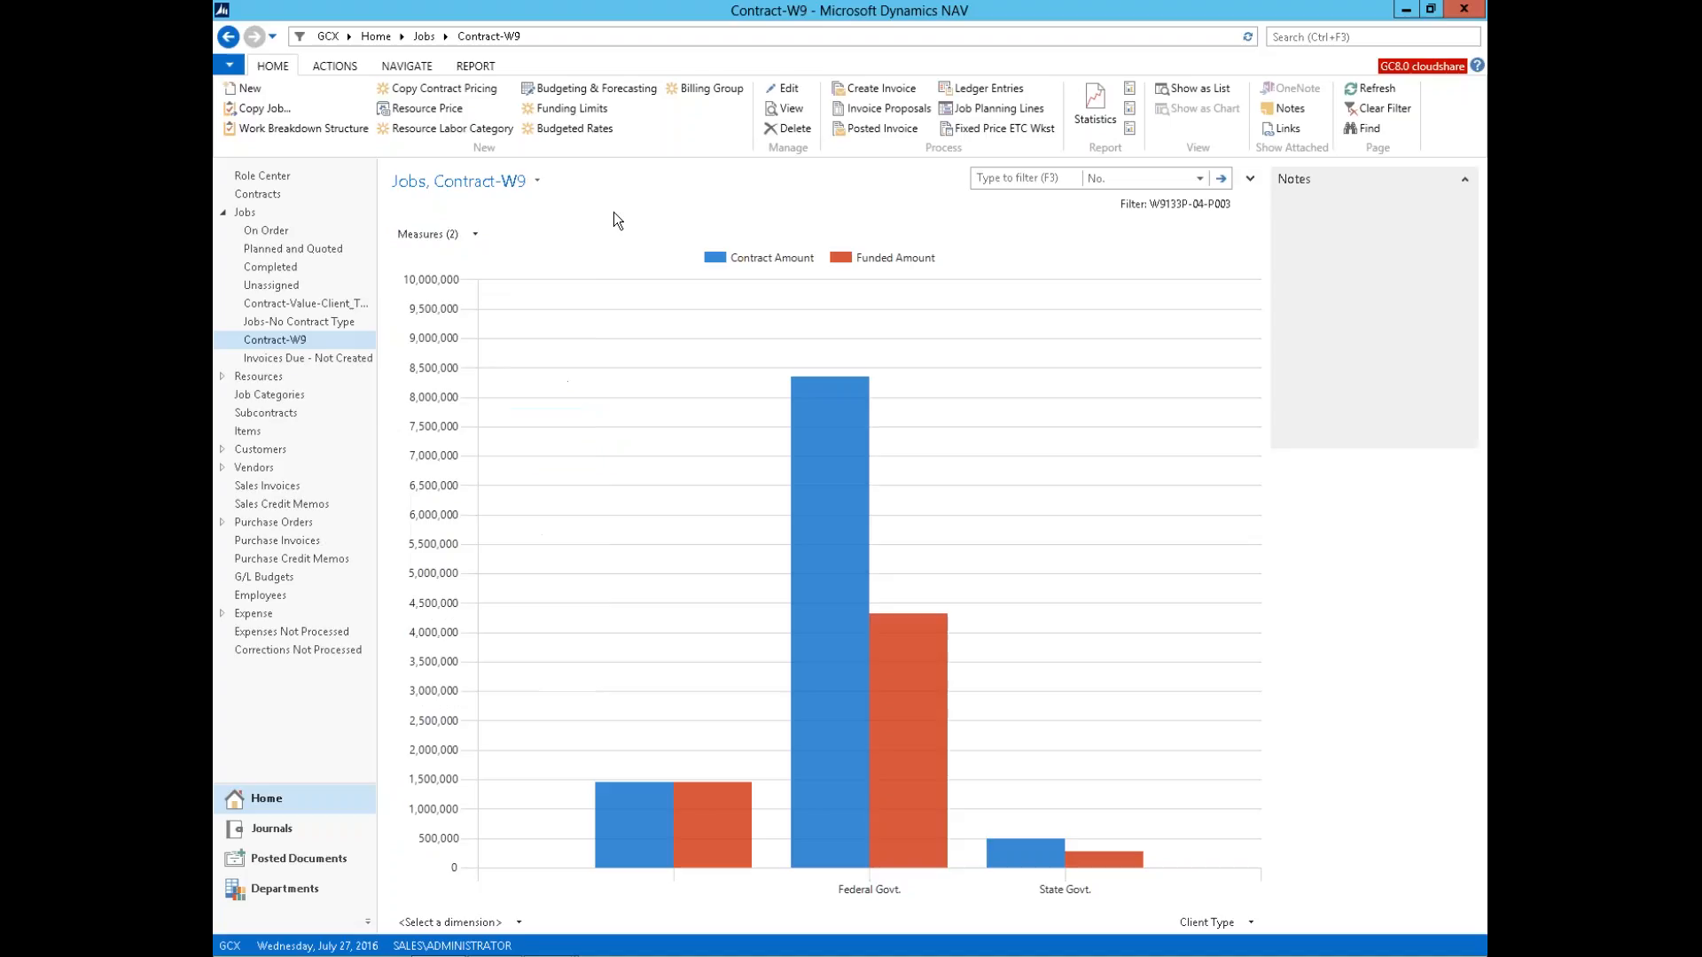
Step: Change the chart's horizontal dimension from Client Type to Job Contract Type and inspect the bars
left_click(1248, 924)
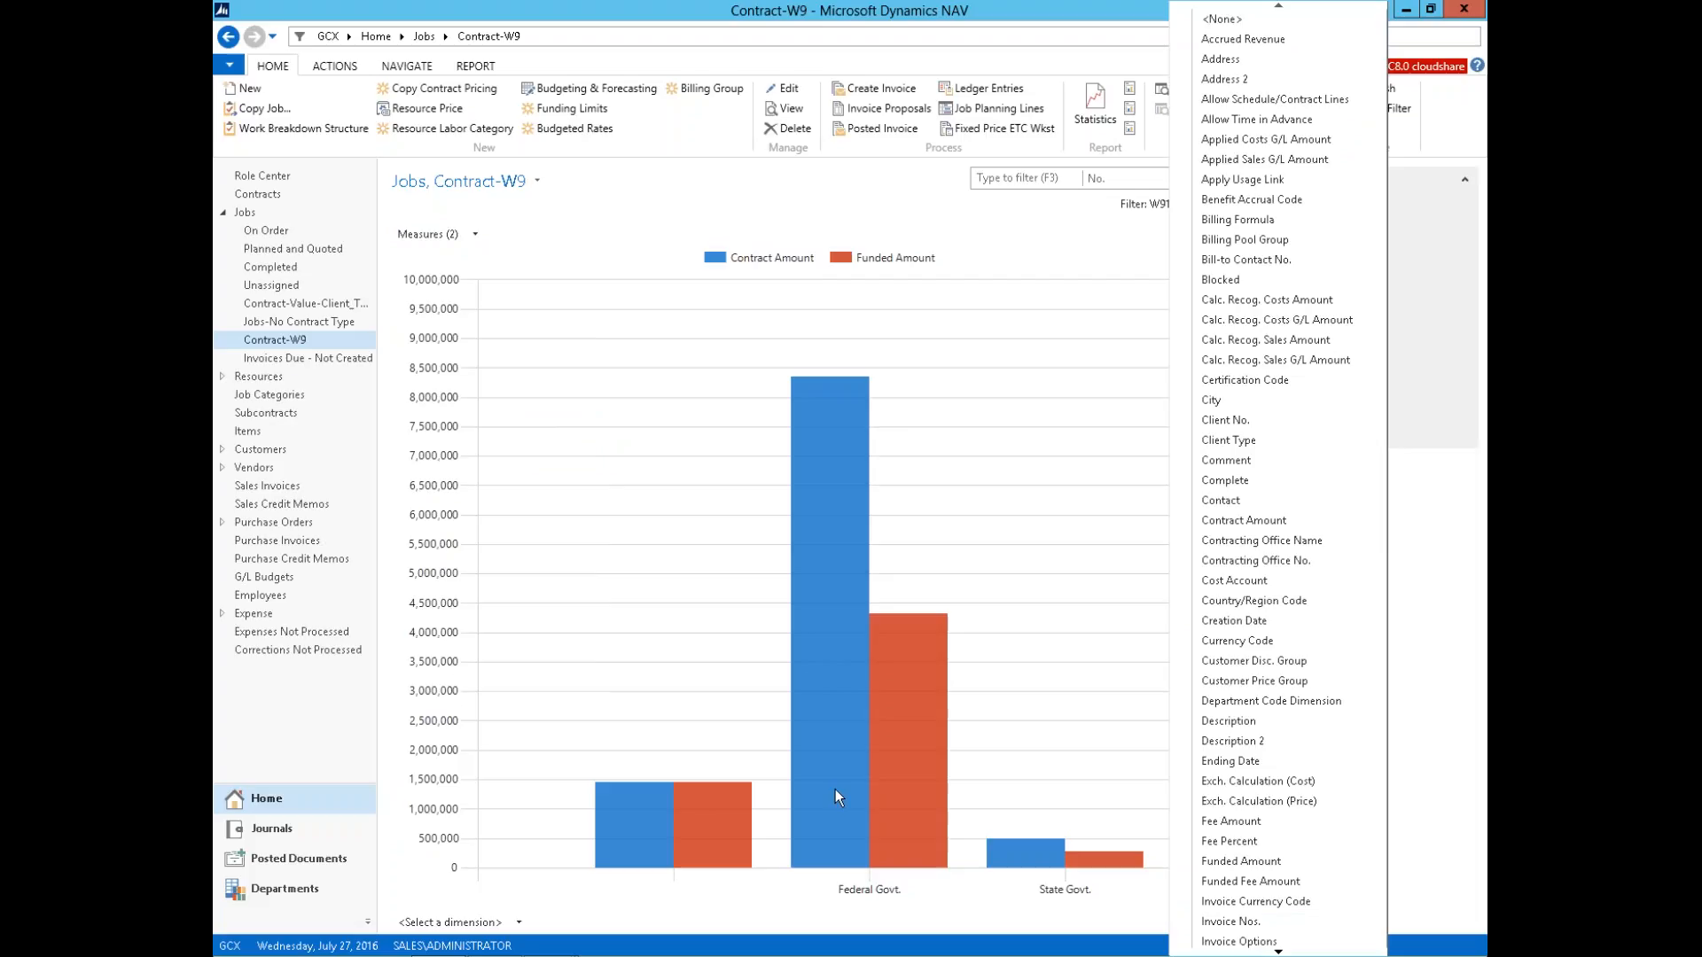
left_click(1276, 945)
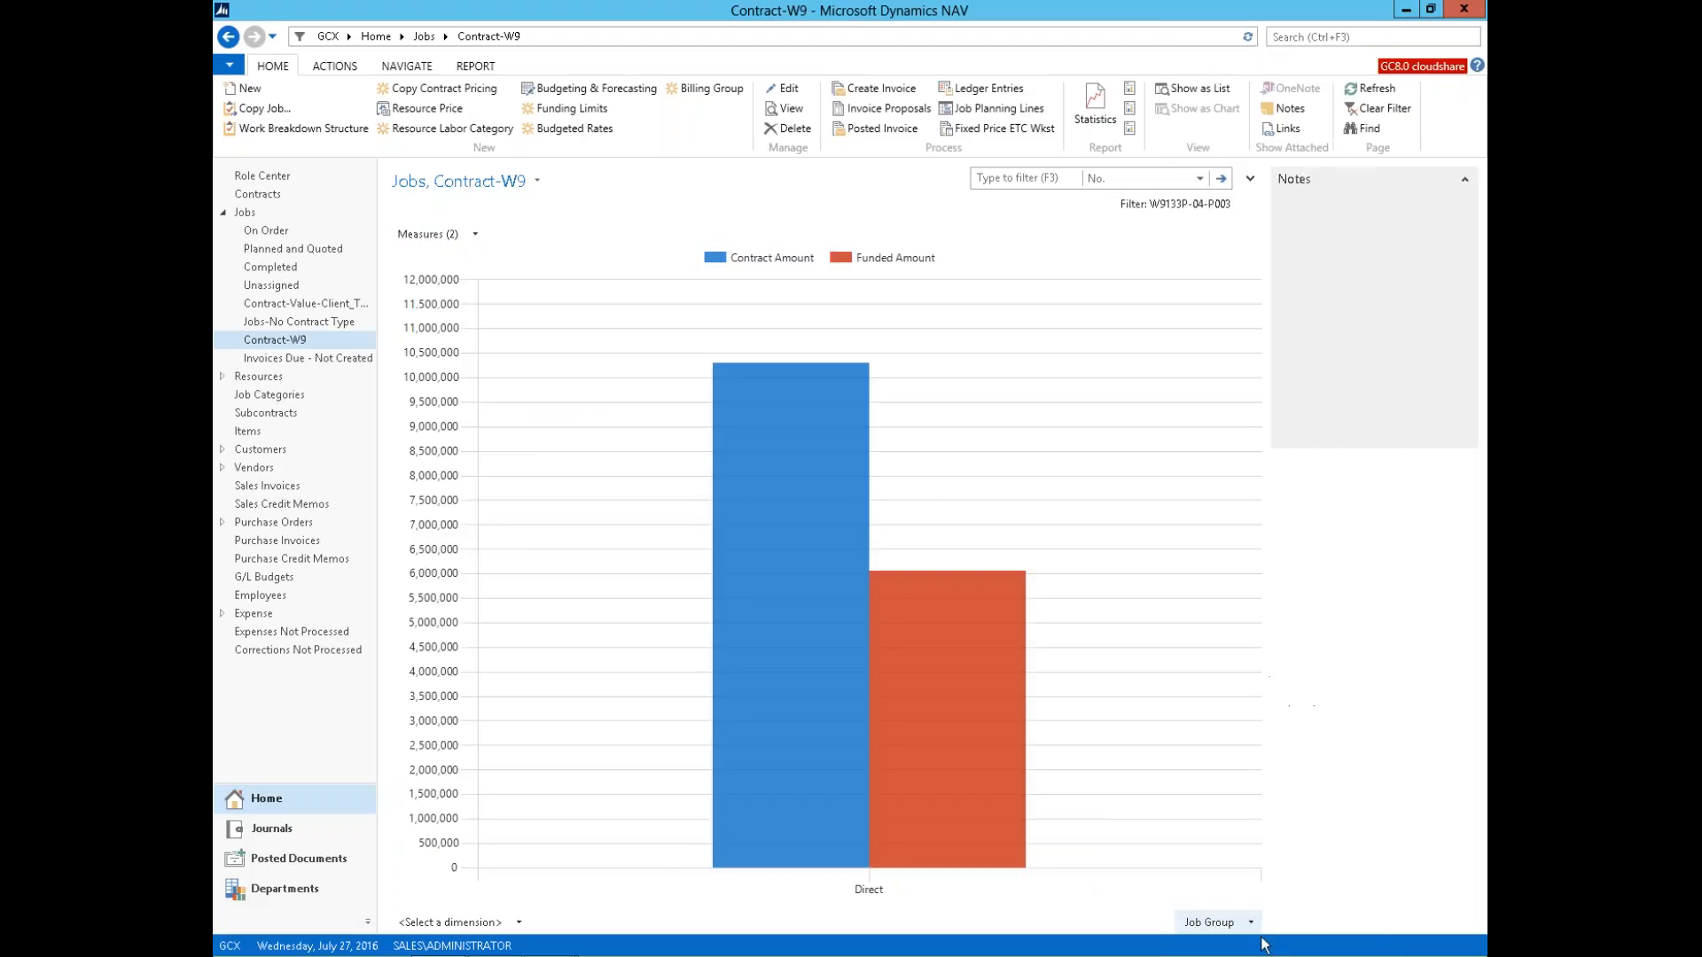
left_click(1248, 925)
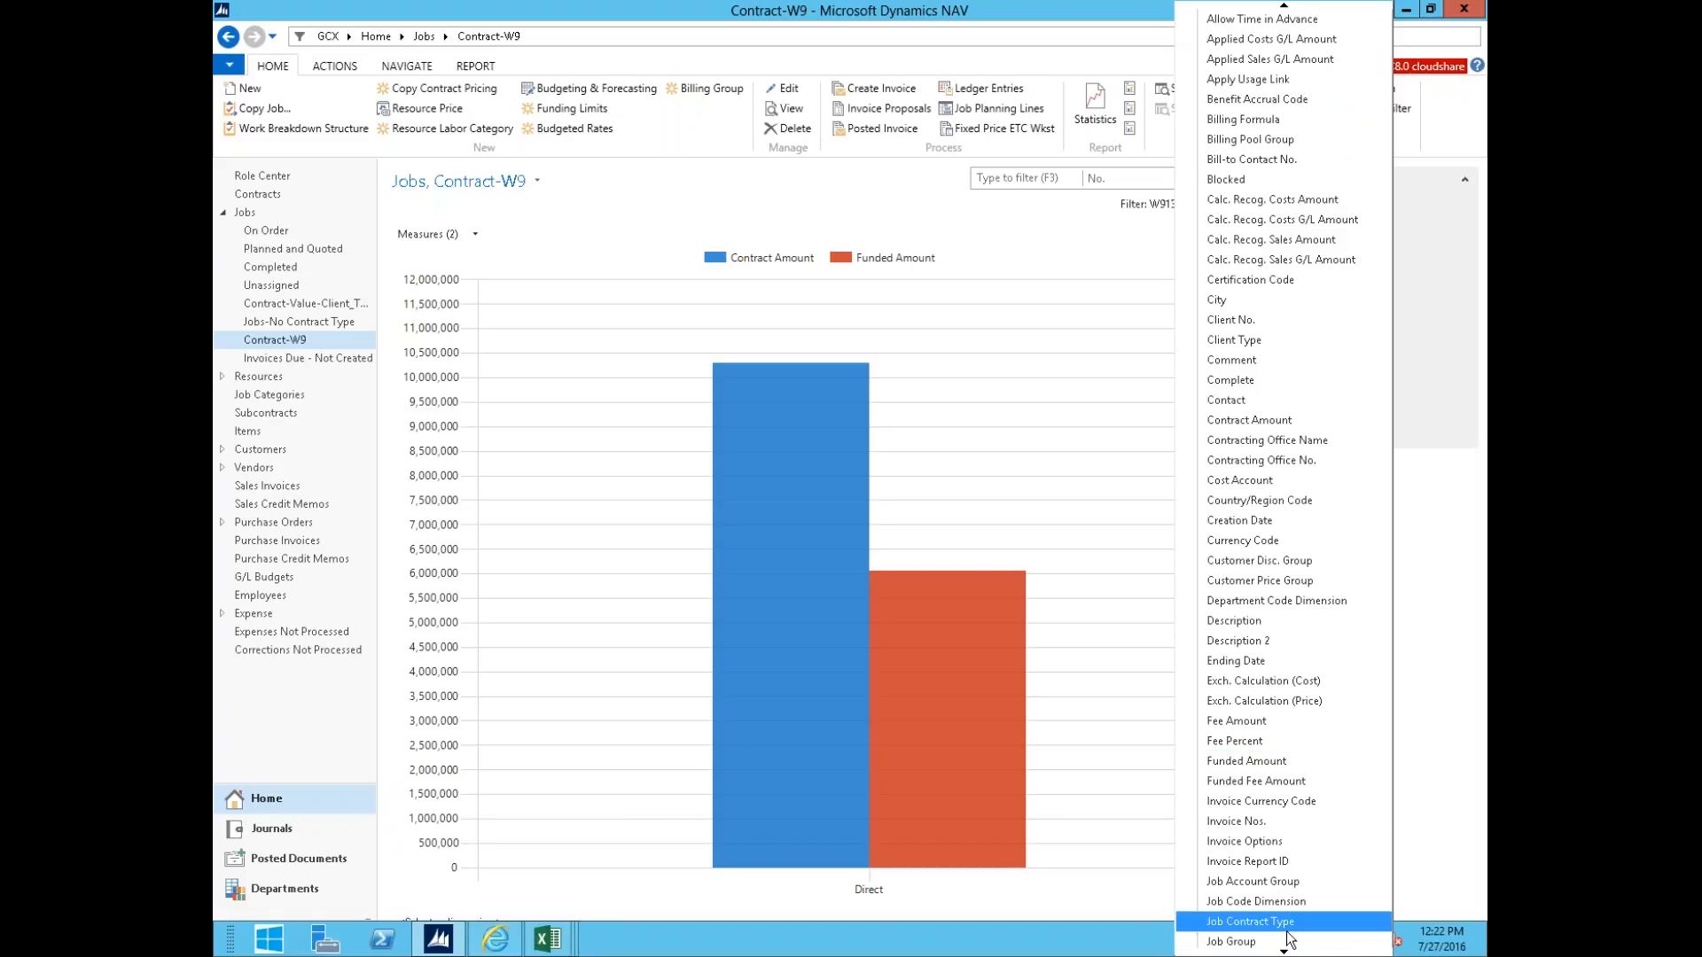
scroll(1285, 932, "down", 2)
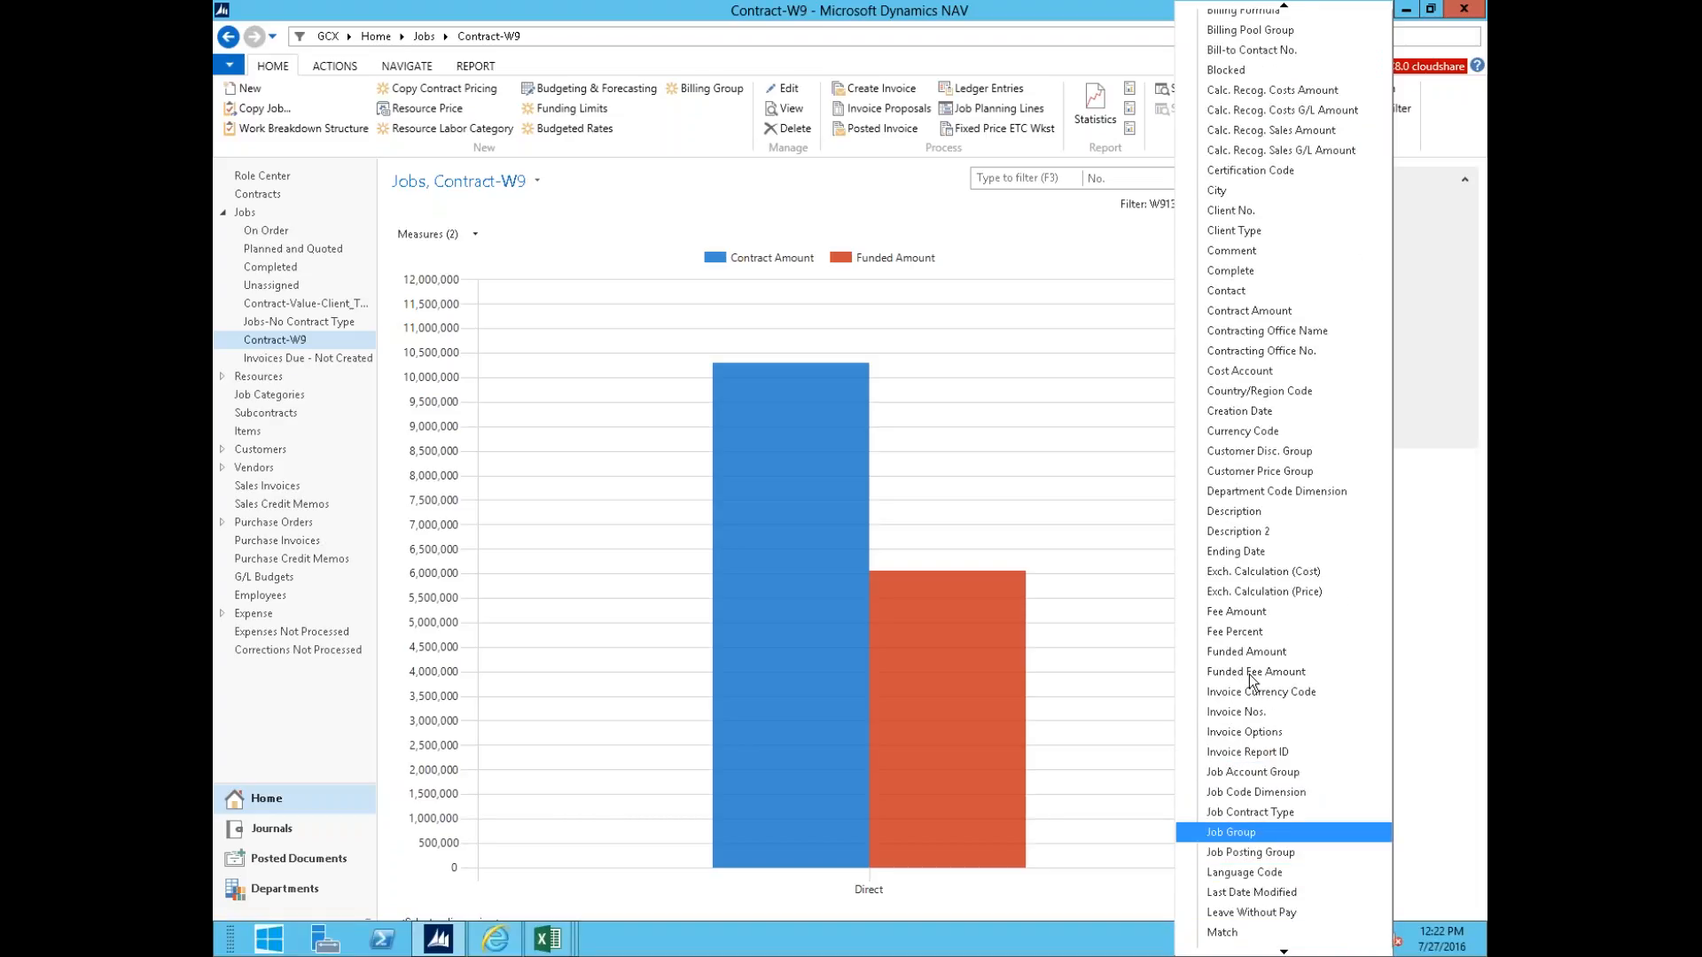
key("j")
key("Down")
key("Down")
key("Return")
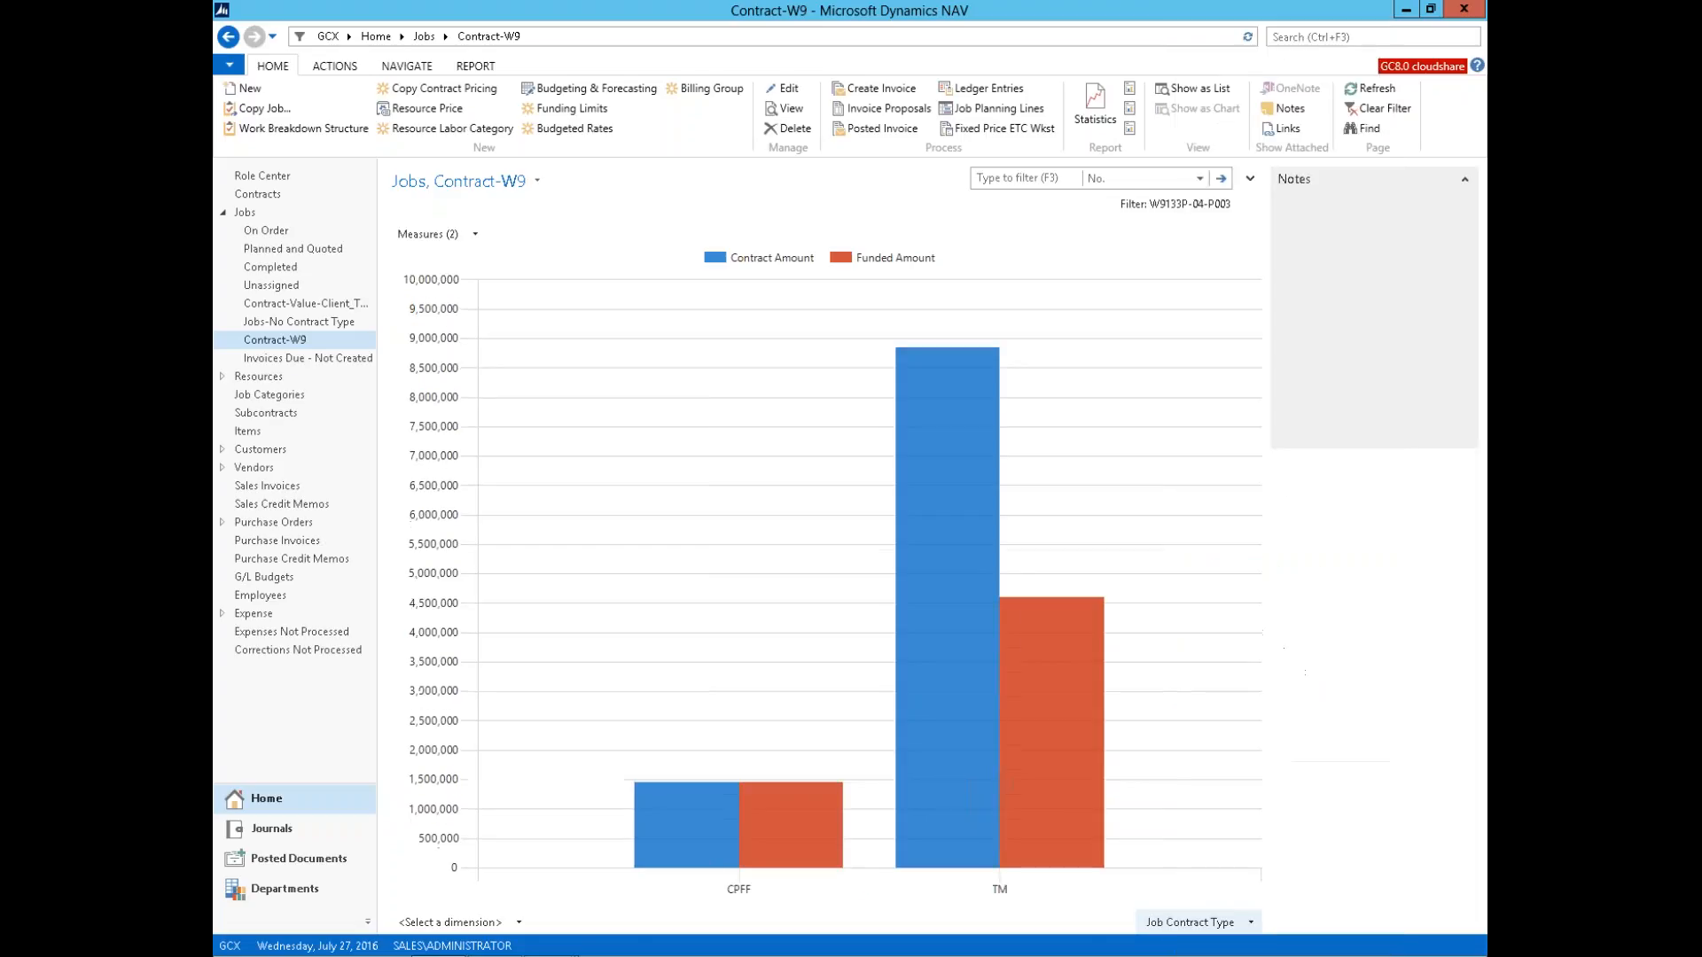
mouse_move(707, 819)
mouse_move(929, 676)
Step: Remove the Contract Amount measure so the chart plots only Funded Amount, and inspect the bars
left_click(477, 233)
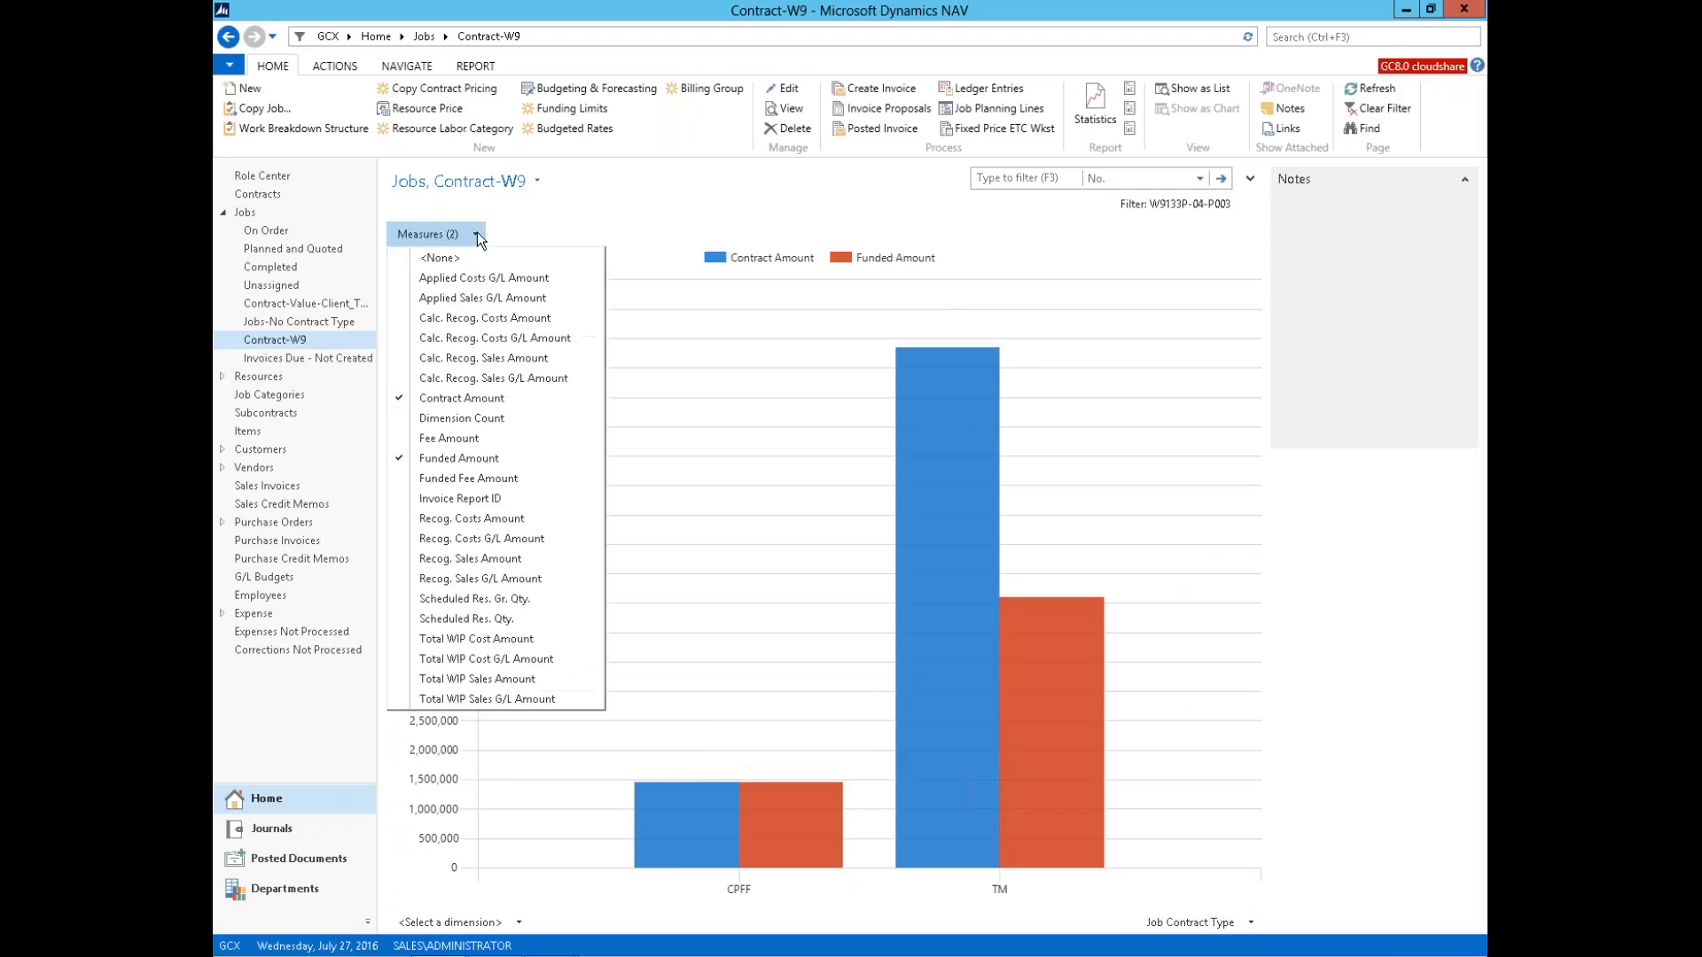
left_click(439, 400)
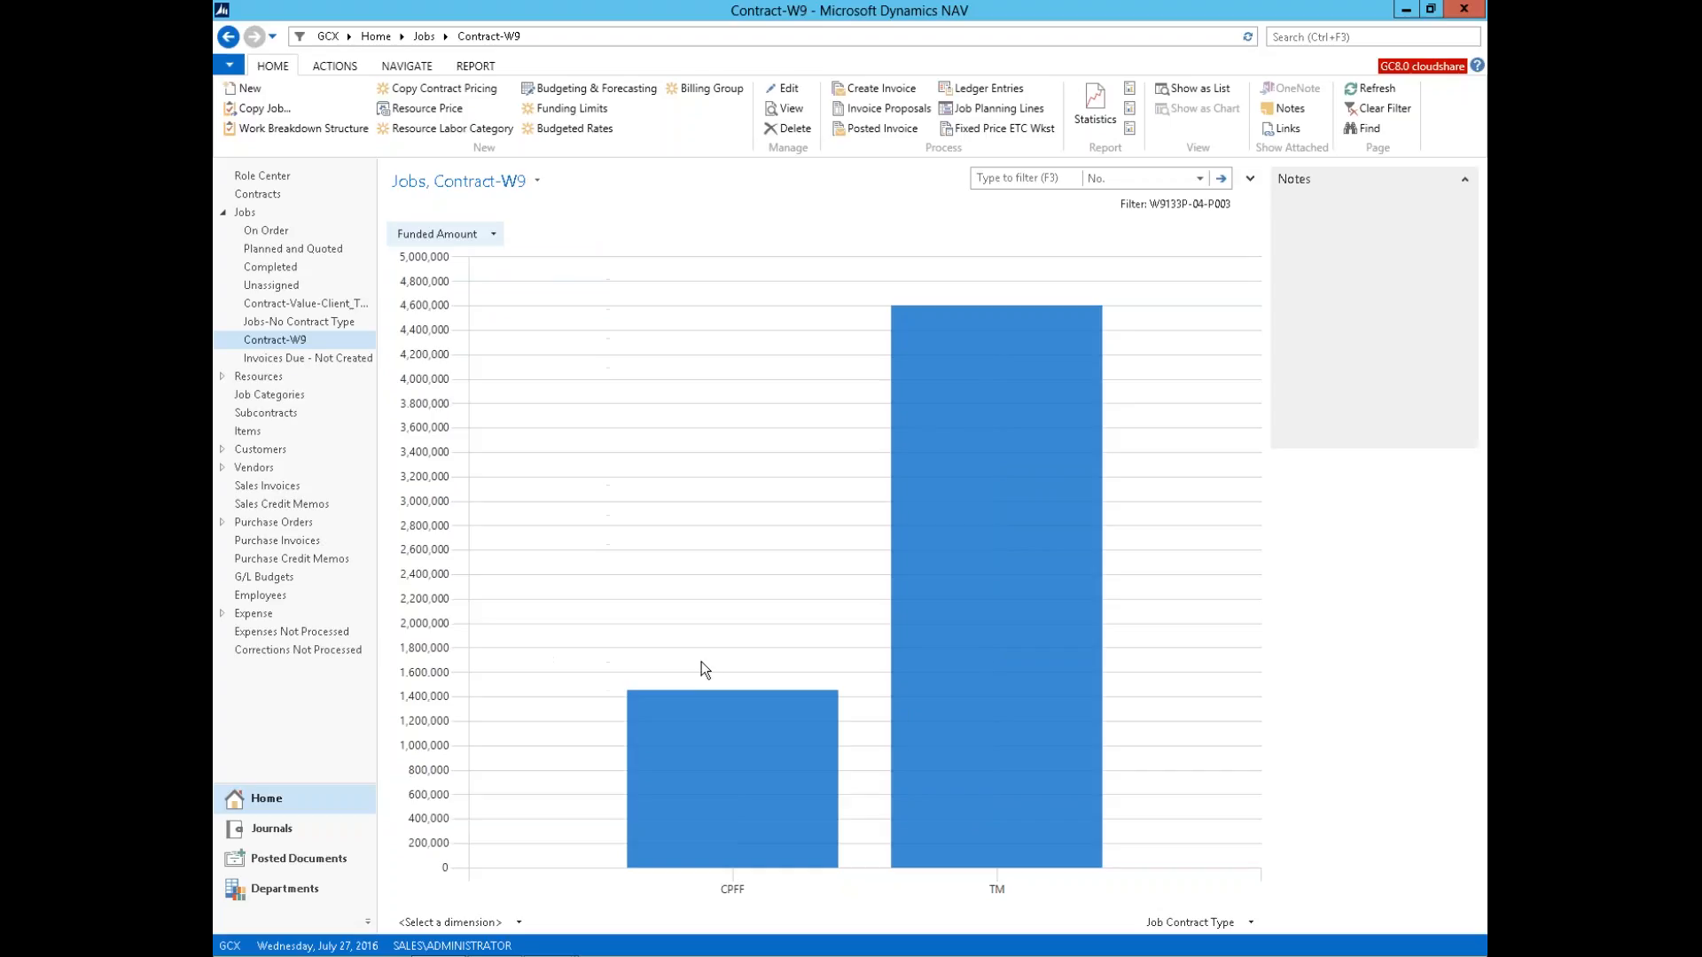
mouse_move(730, 753)
mouse_move(1001, 650)
Step: Add Client Type as the chart's second dimension and inspect the funded amount of each 3D bar
left_click(522, 923)
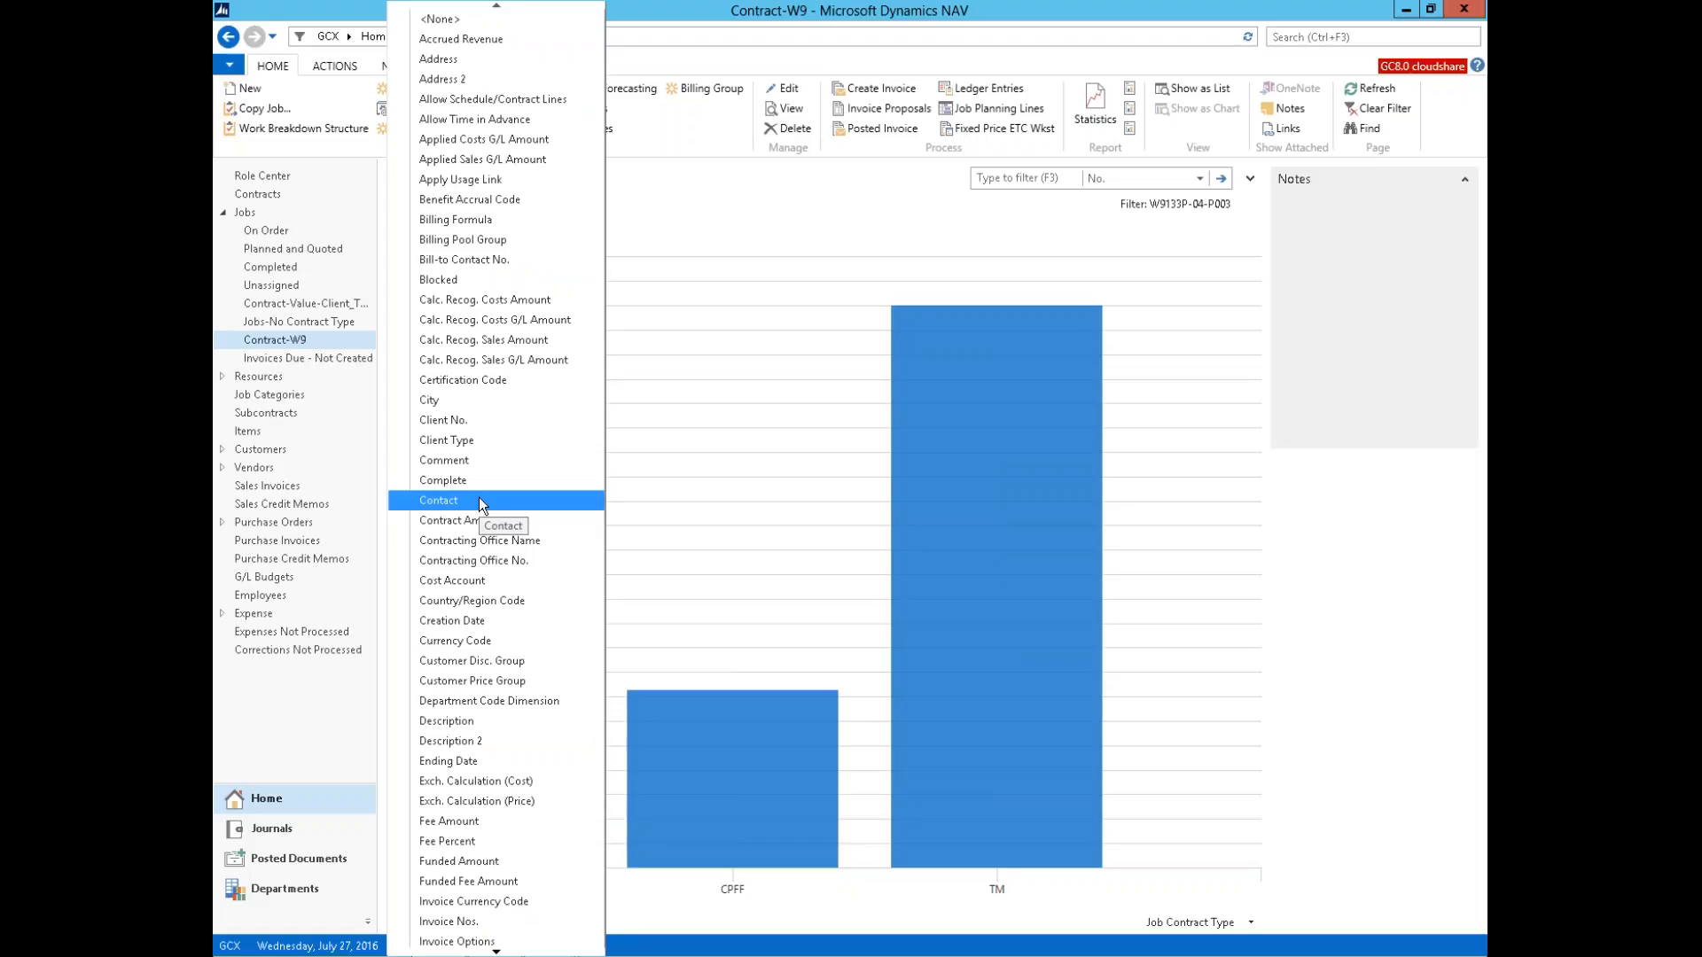
left_click(462, 441)
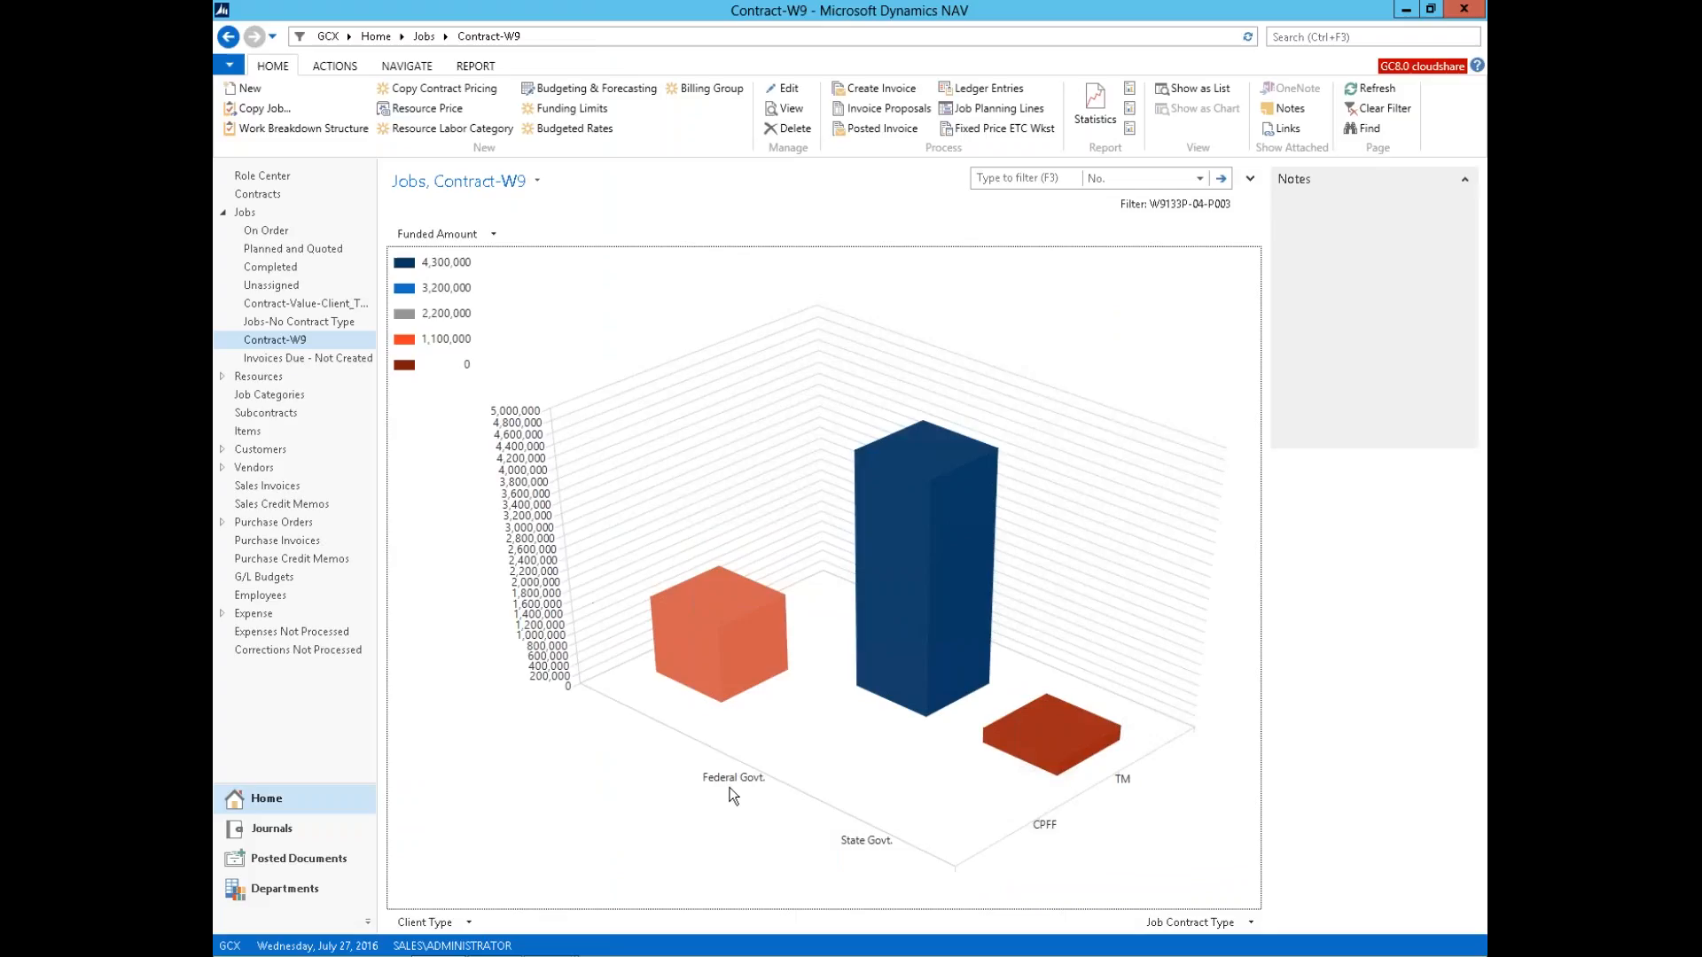
mouse_move(925, 577)
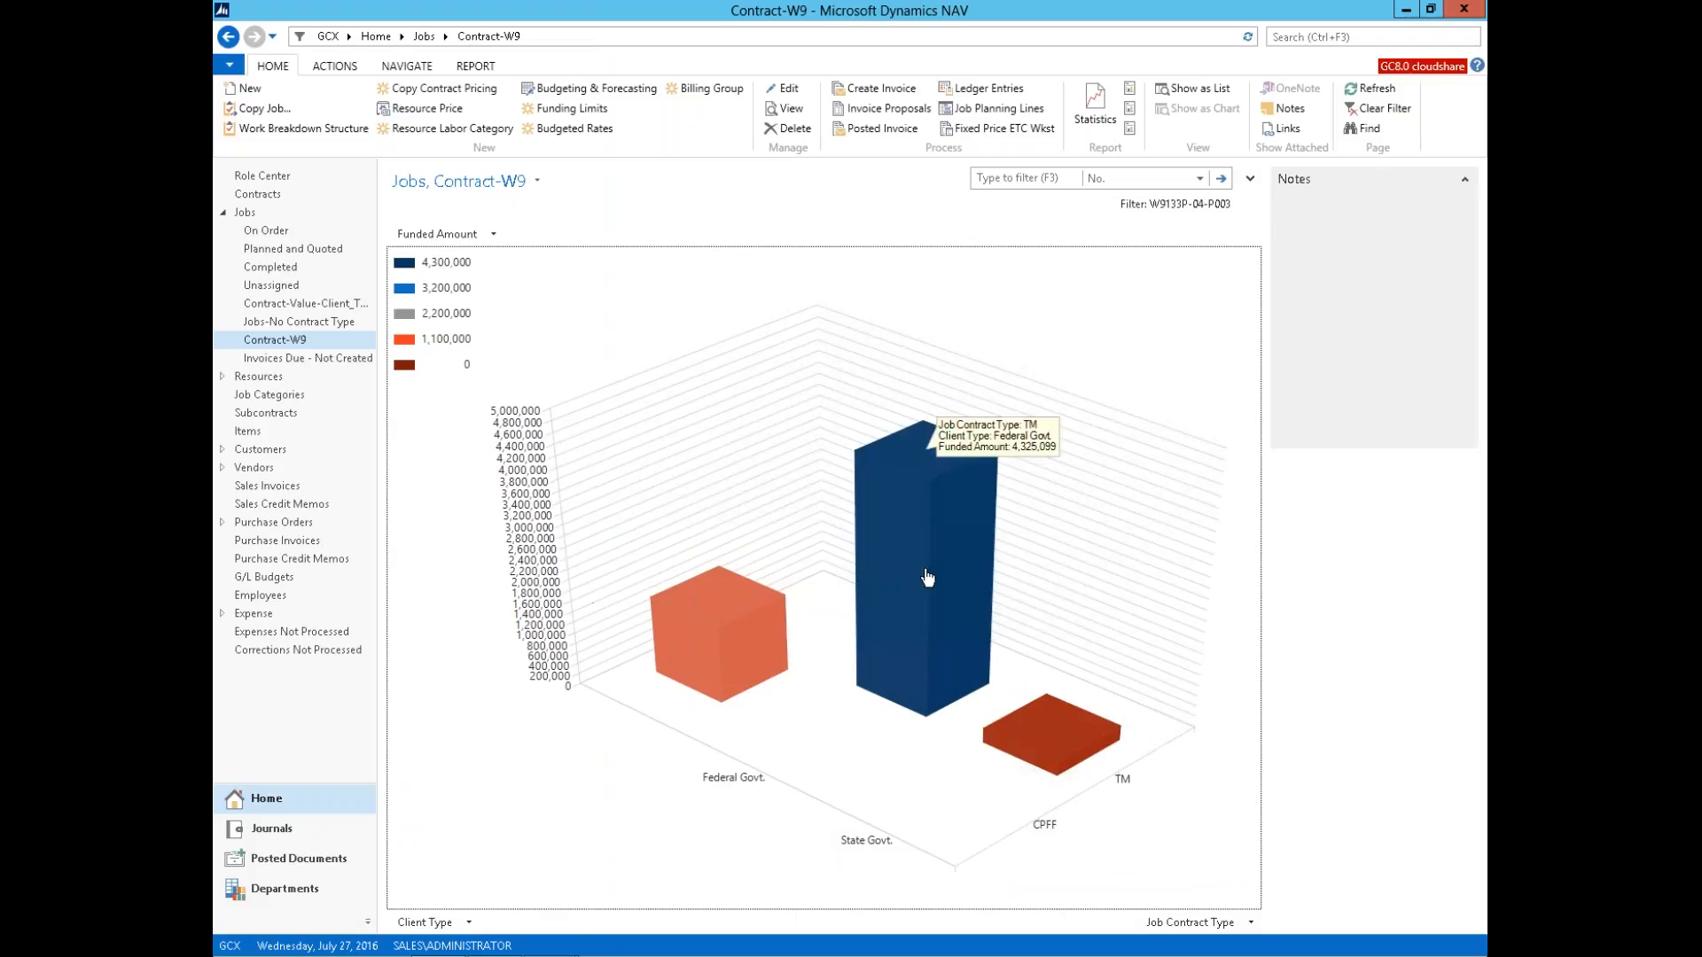
mouse_move(1038, 751)
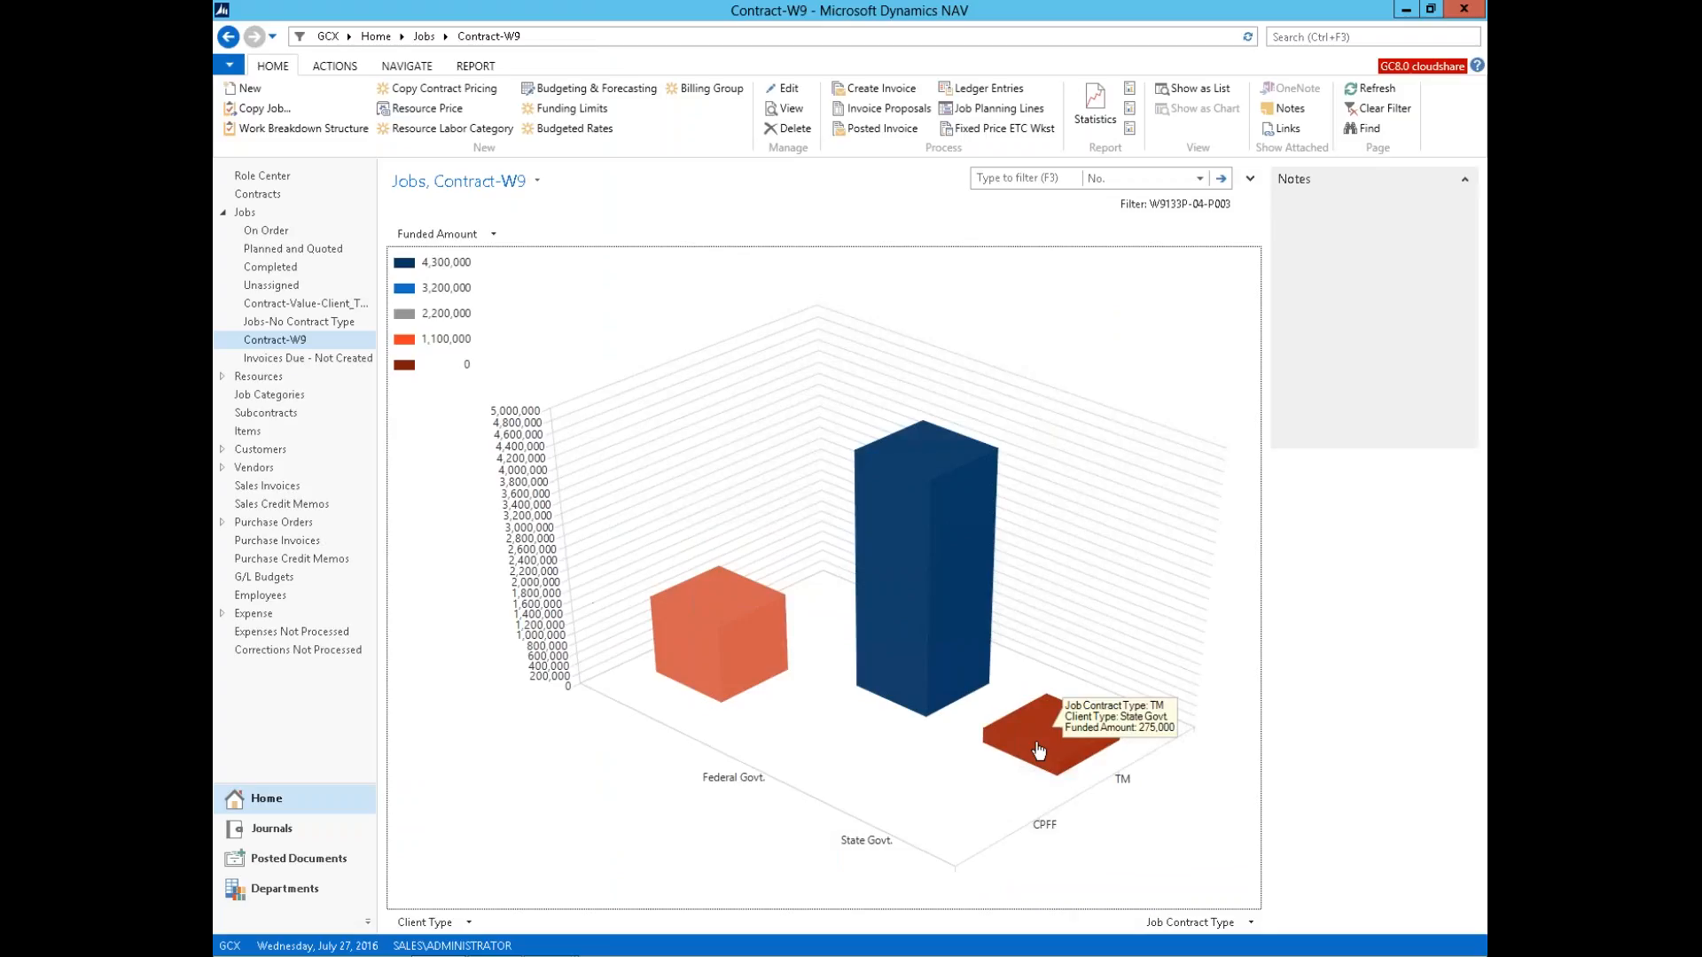
mouse_move(718, 641)
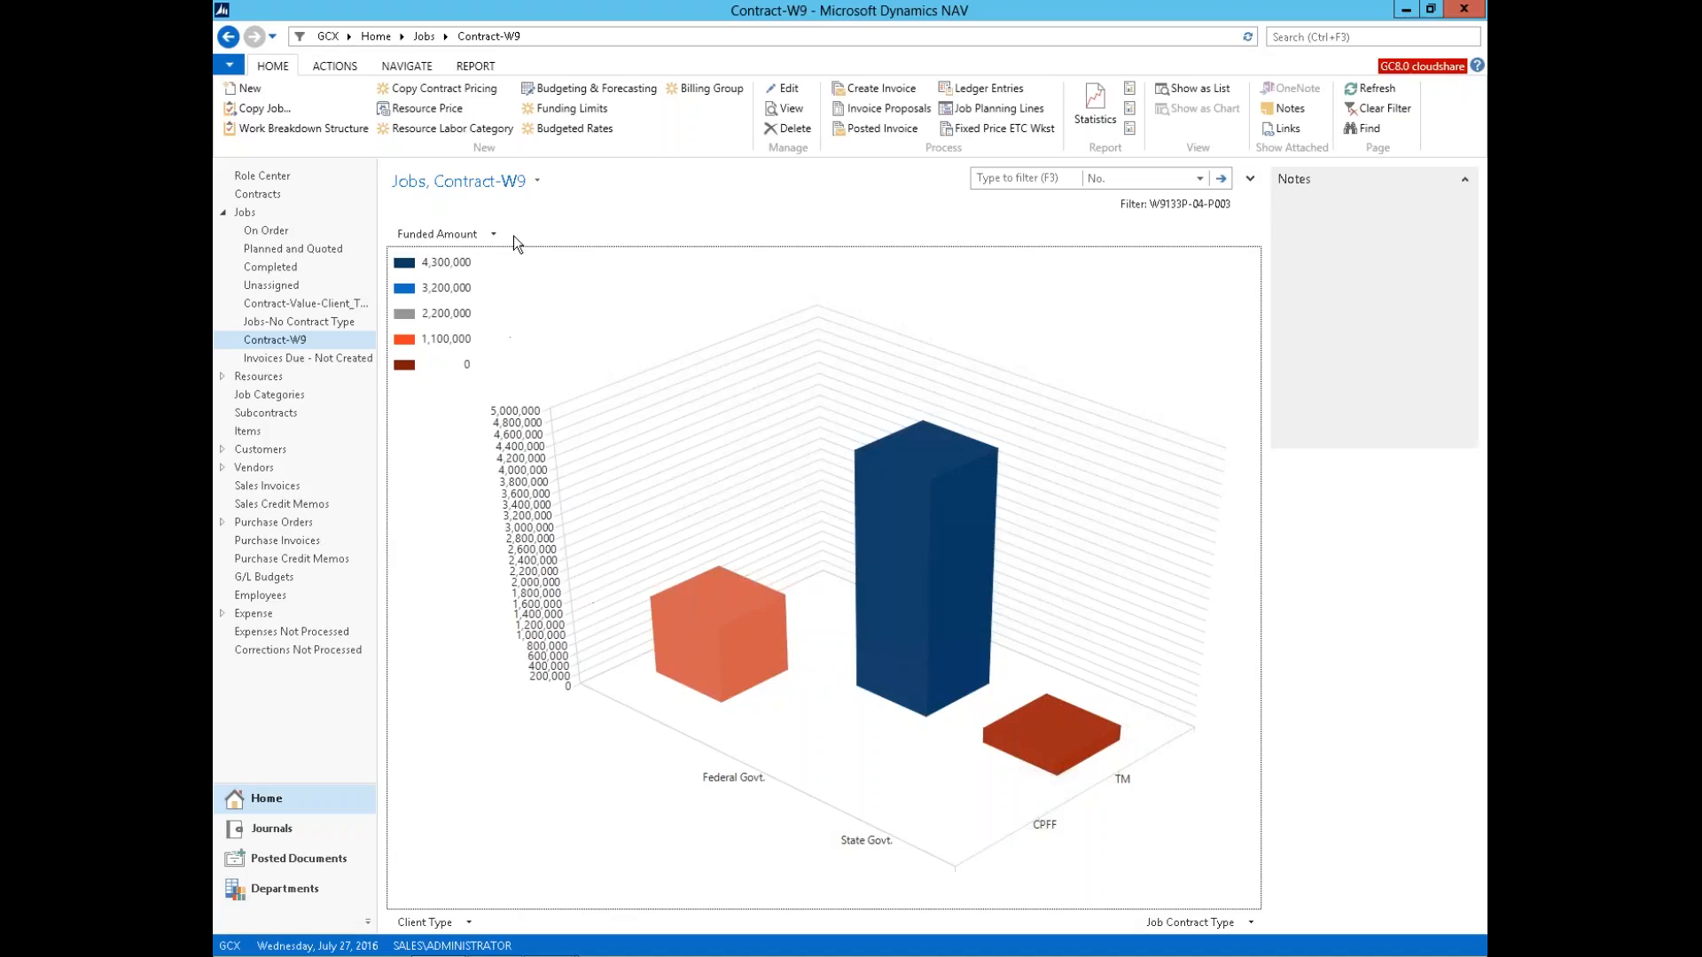
Step: Save the chart as a view named Chart-W9 in the Home activity group and restart the application
left_click(535, 179)
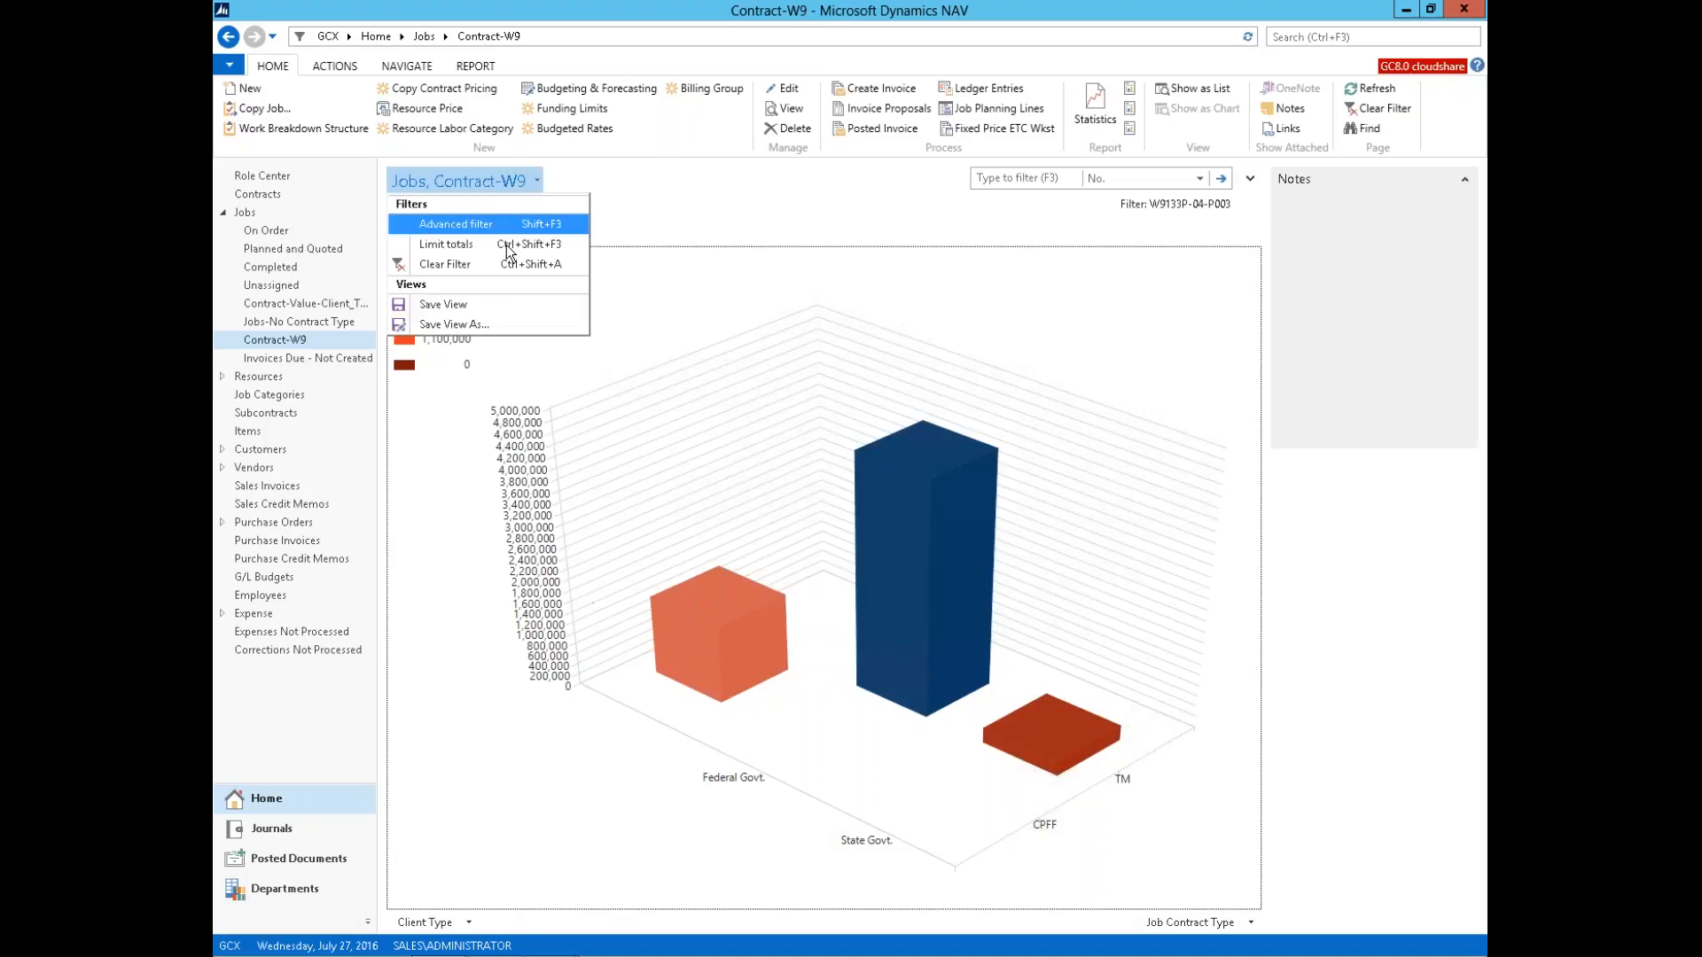
left_click(486, 322)
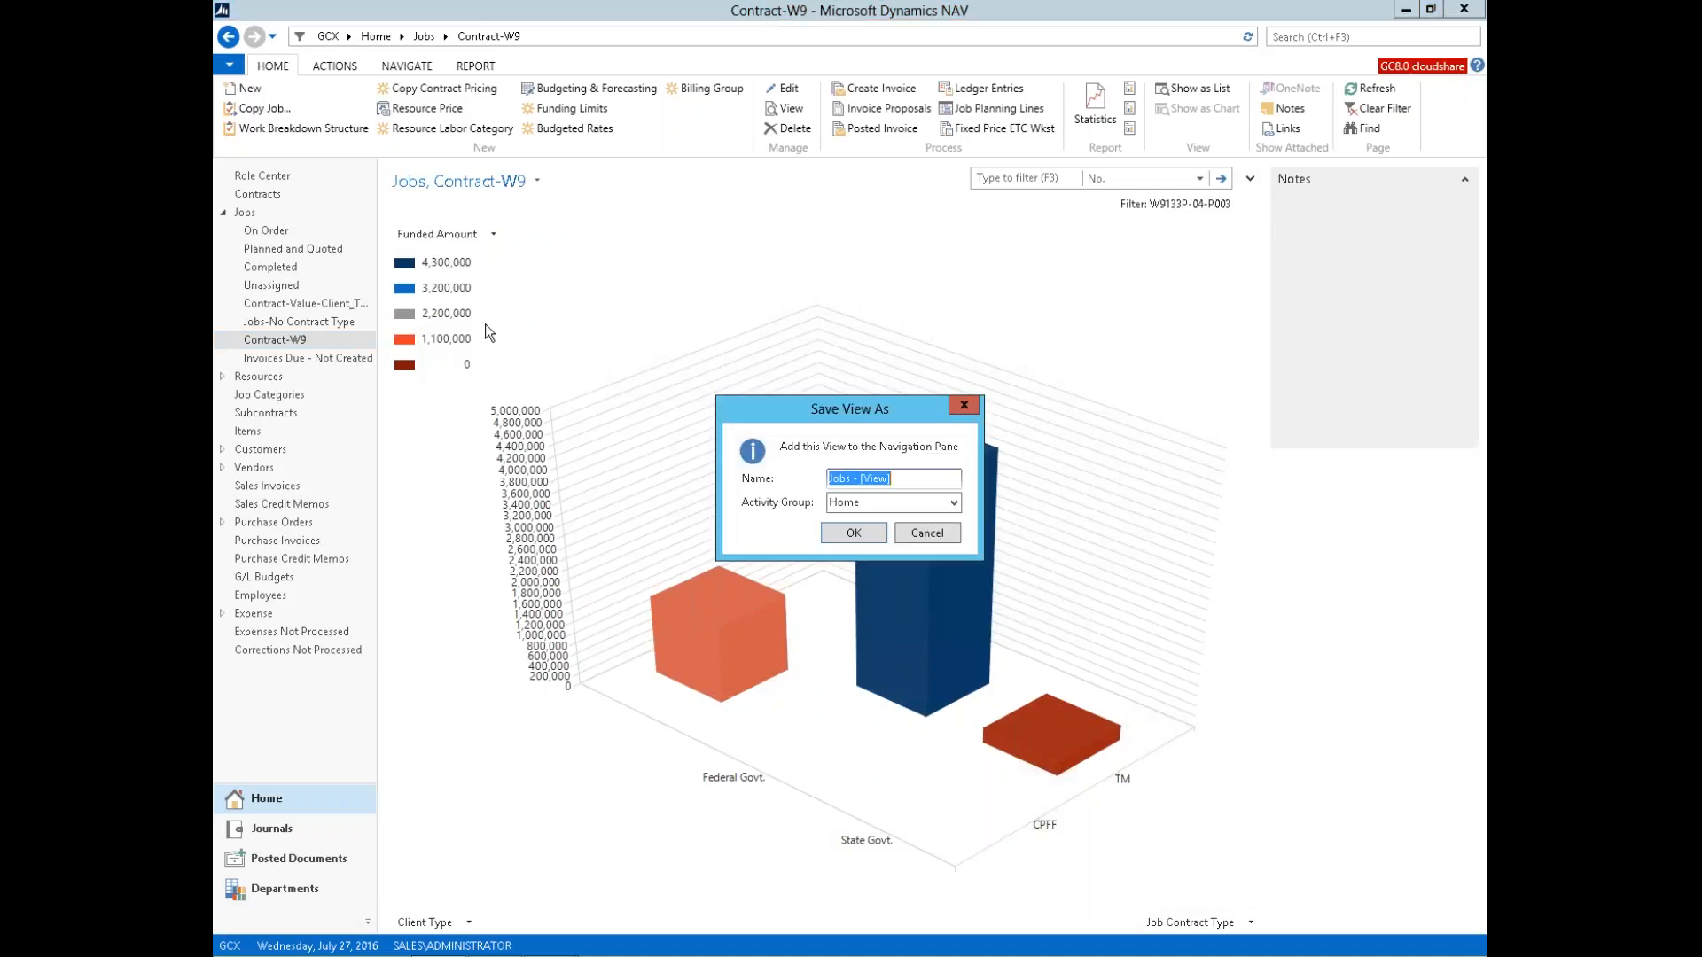
type("Chart-W9")
left_click(843, 532)
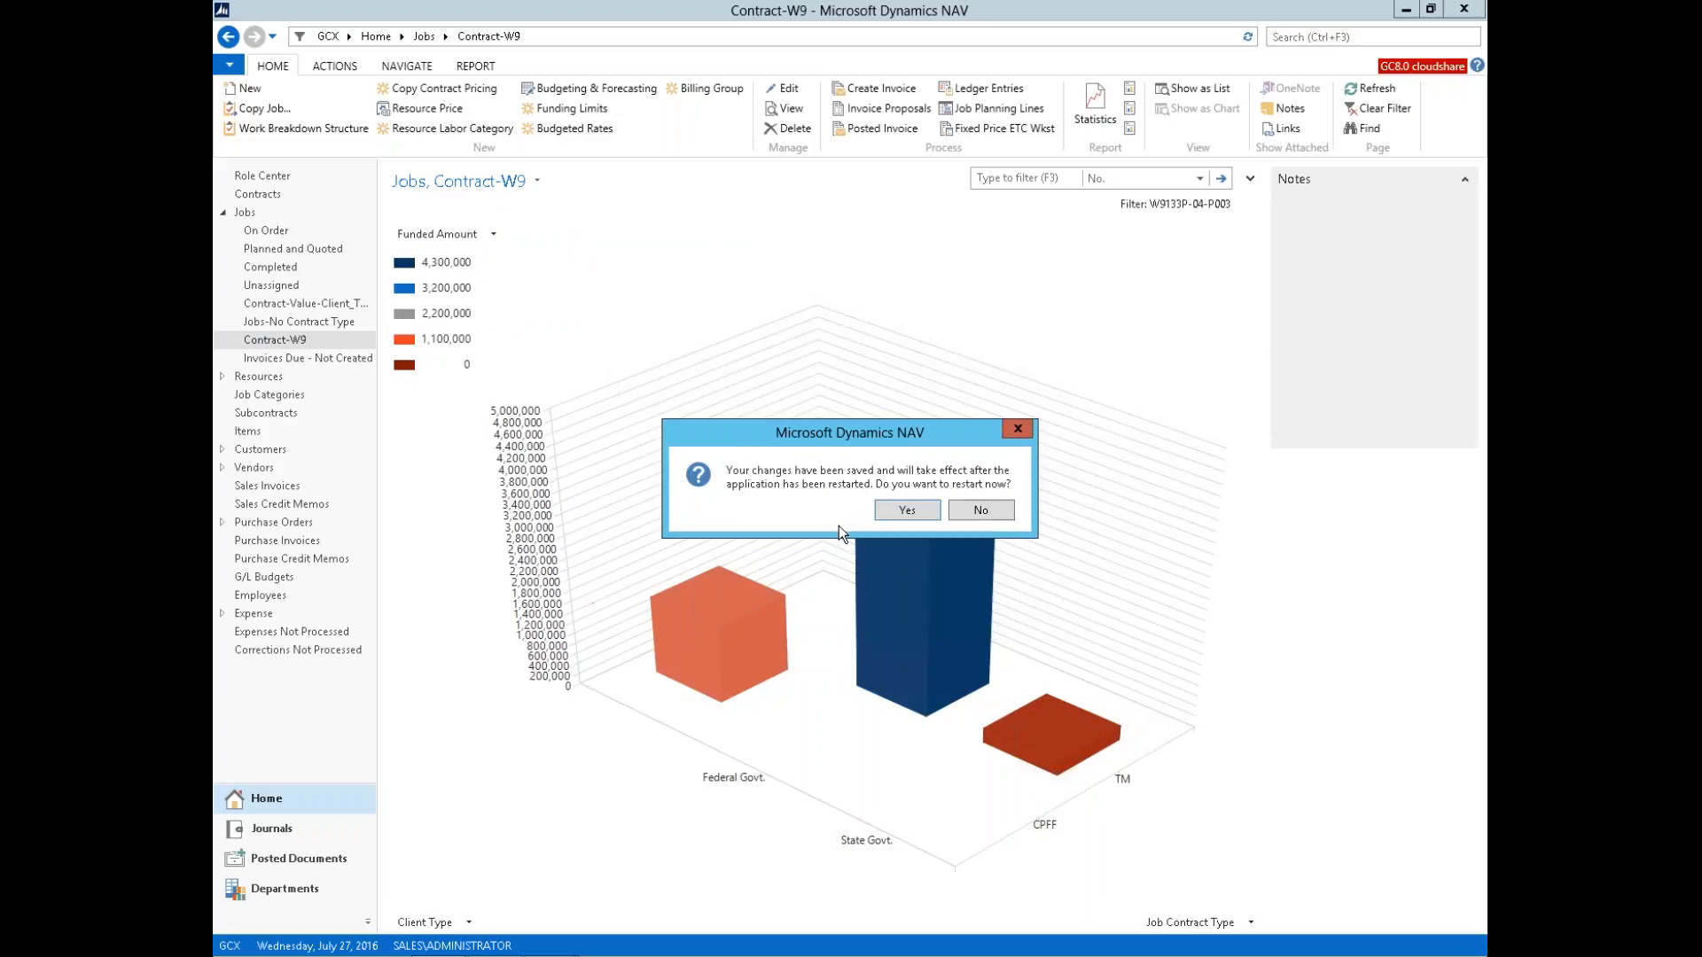
left_click(904, 513)
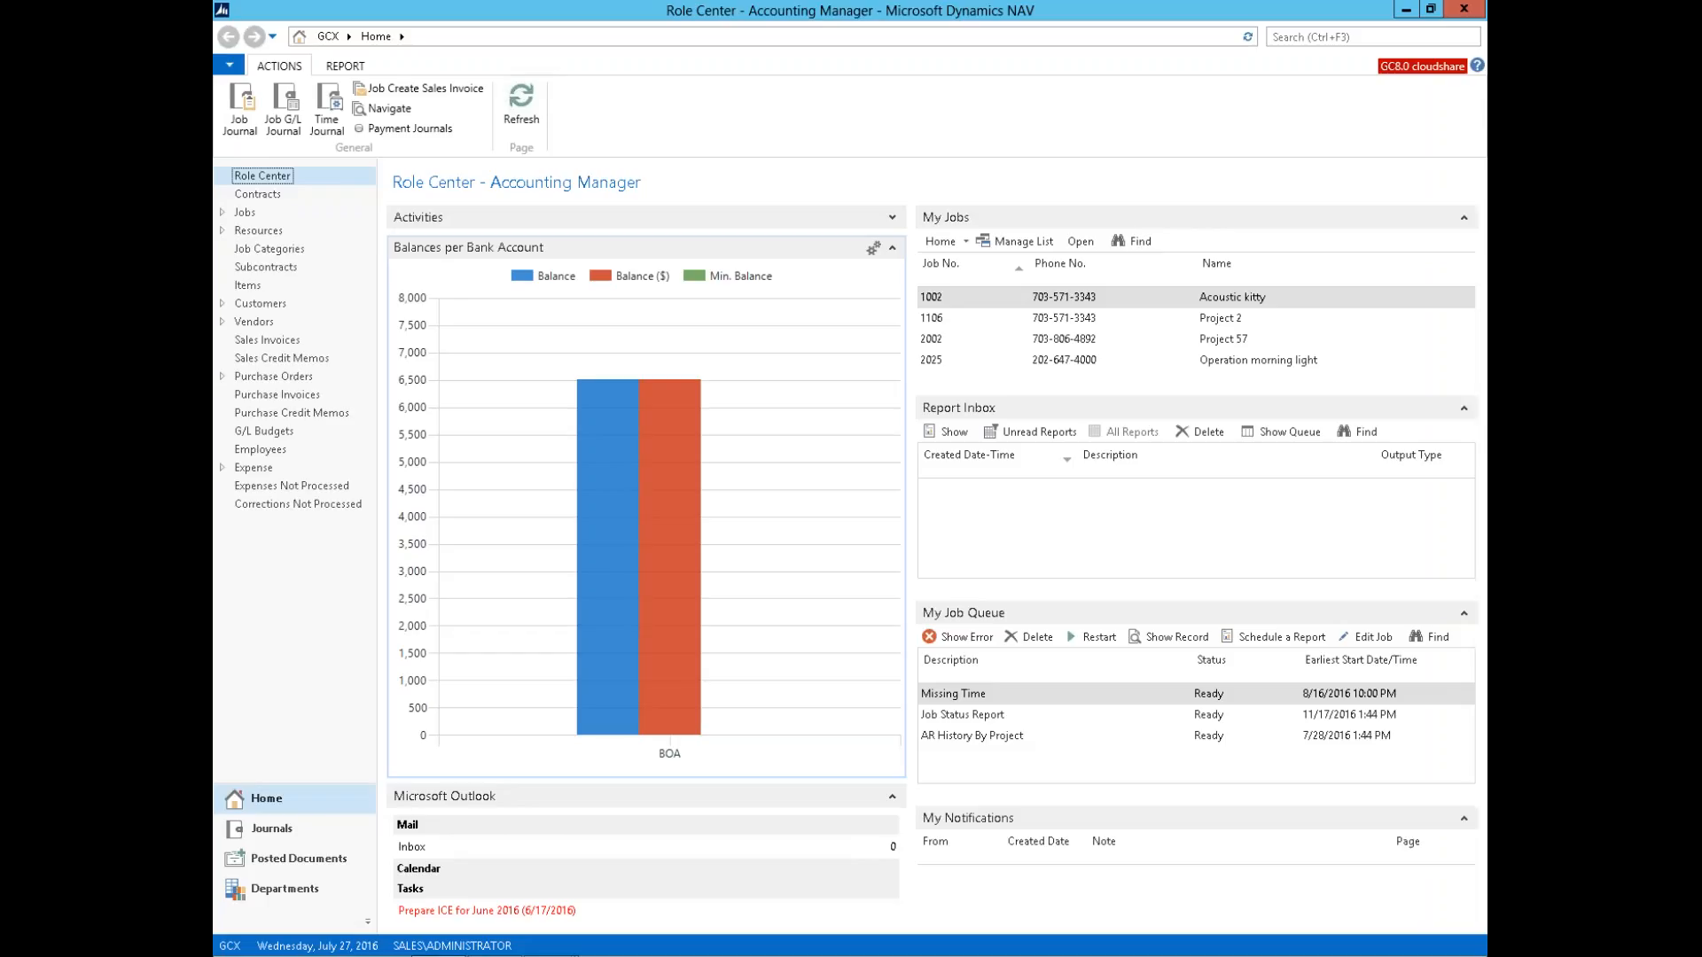
Step: Open the Departments overview
left_click(297, 887)
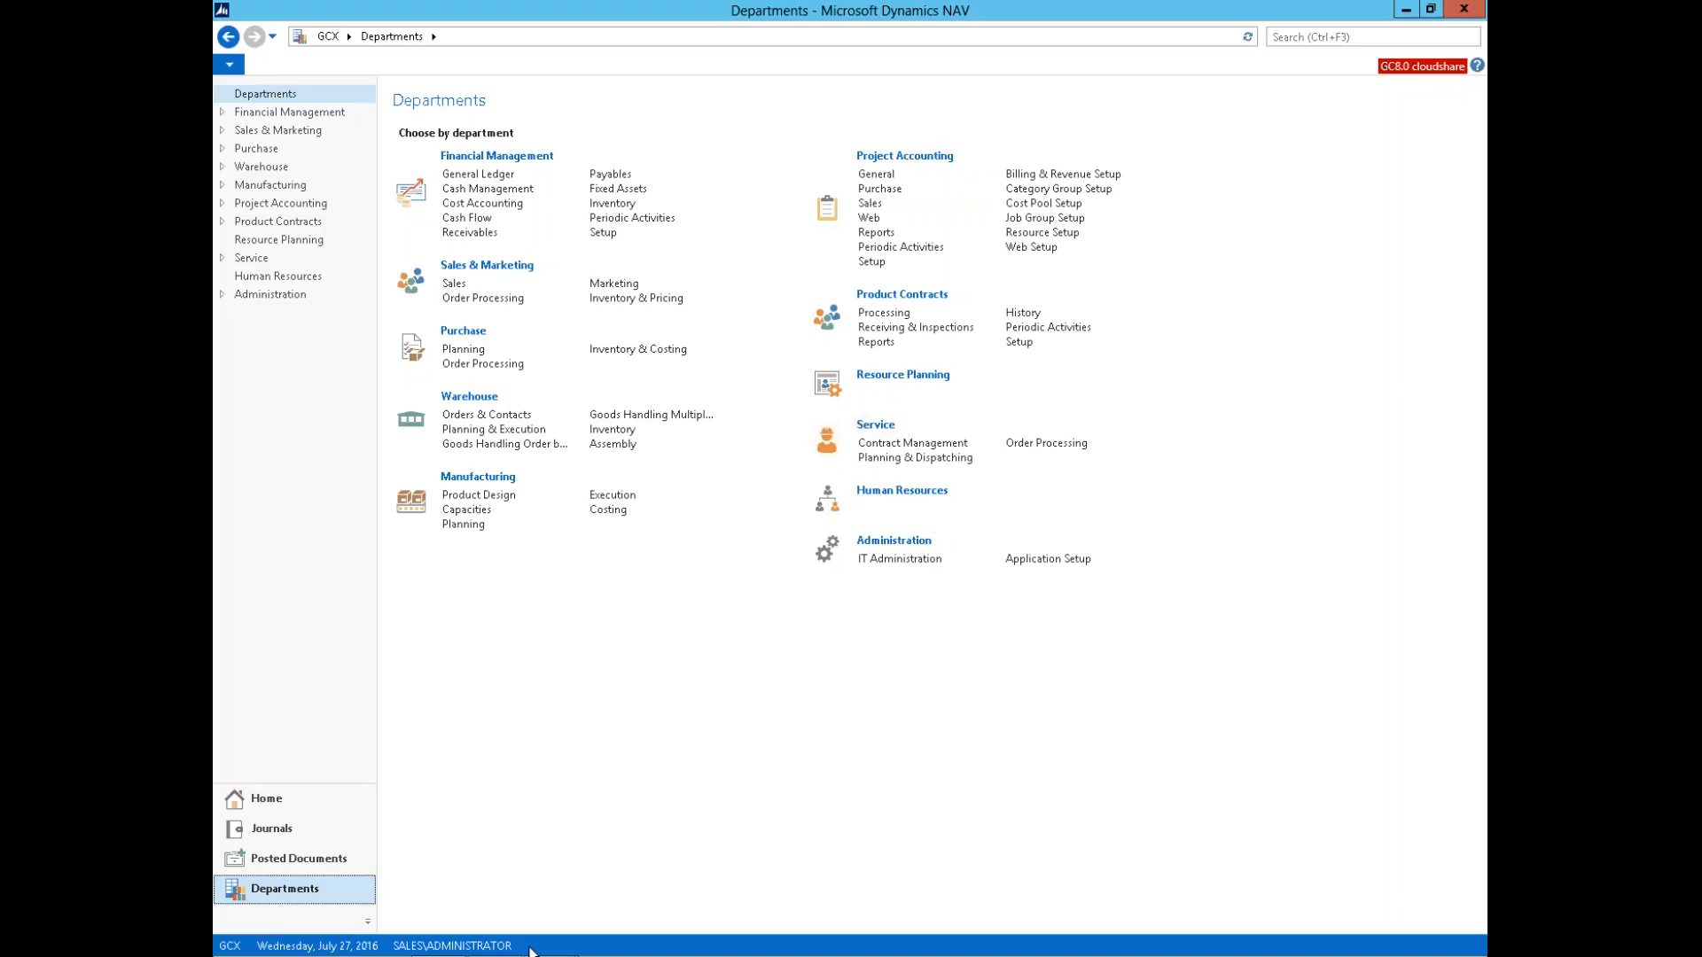
mouse_move(531, 938)
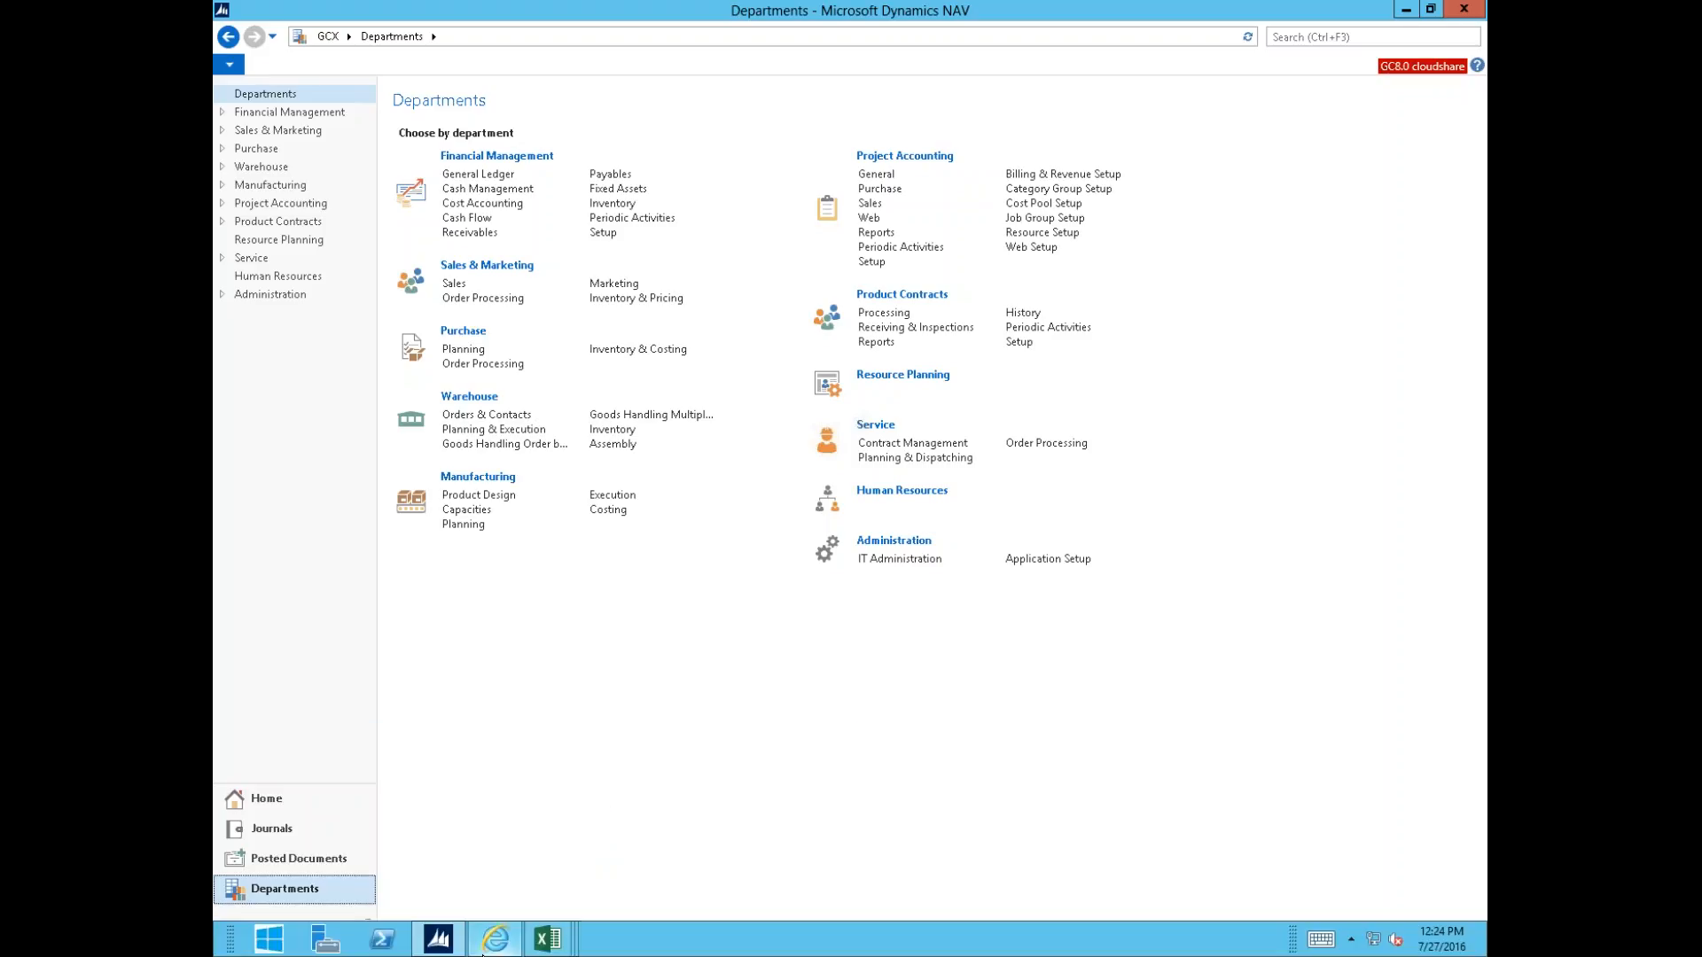
Step: Switch to the web timesheet in the browser, collapse its period list to view the July 11, 2016 timesheet, and return to Dynamics NAV
left_click(493, 948)
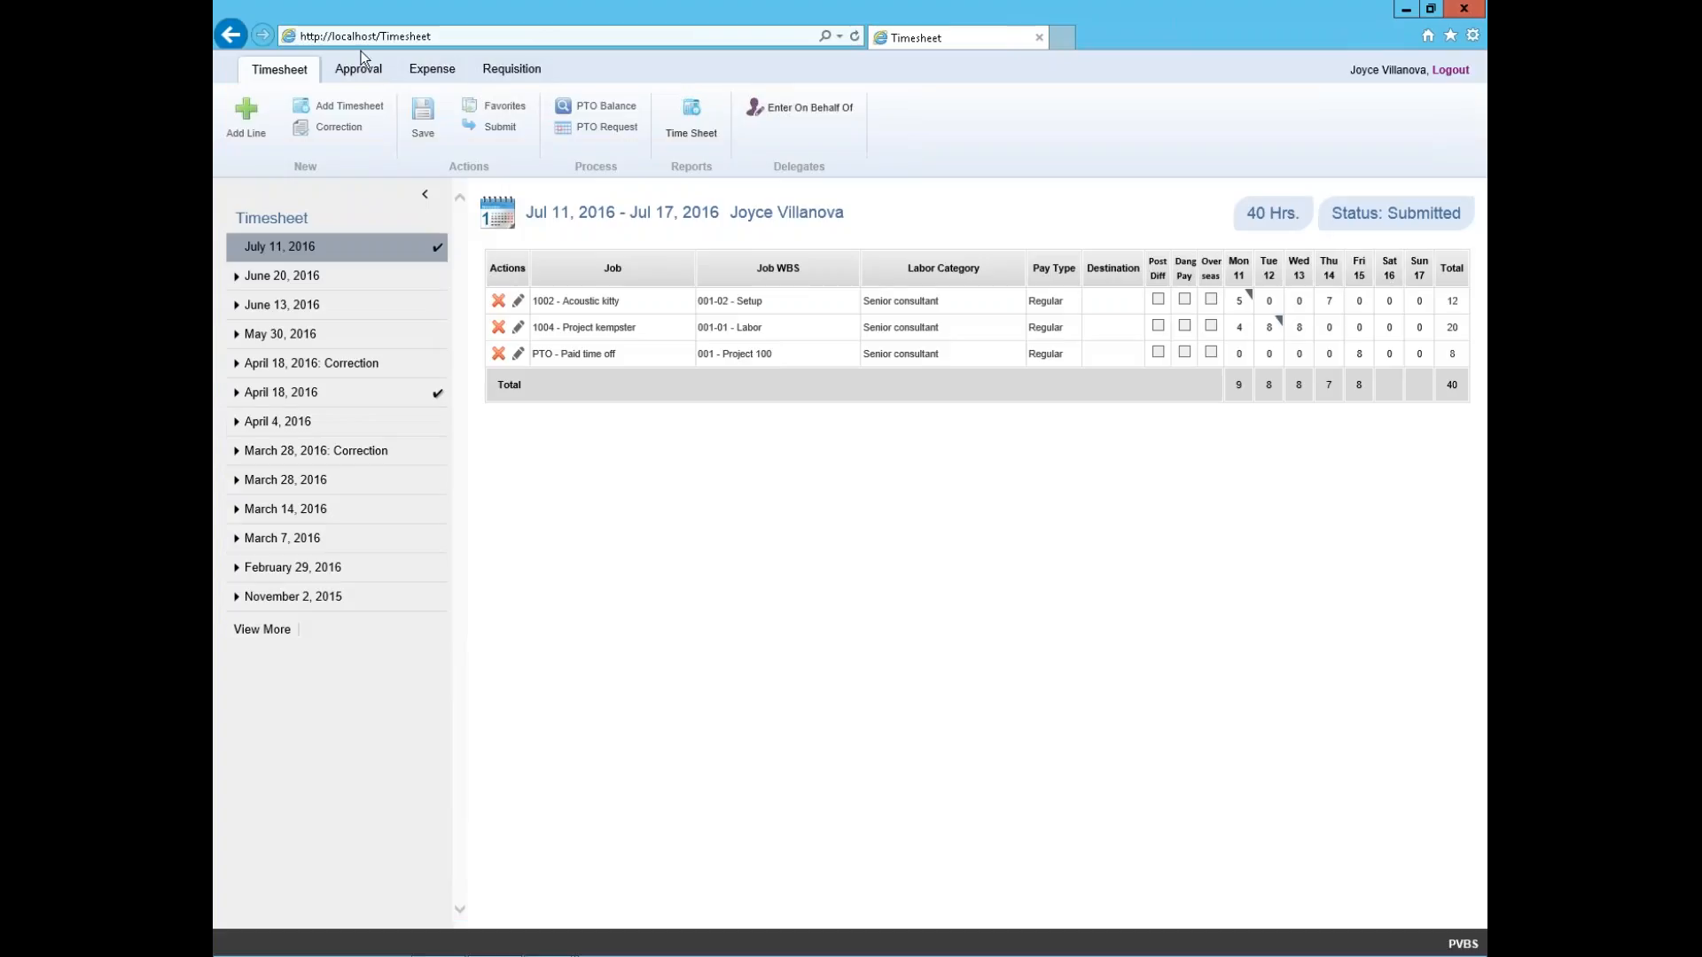
left_click(425, 194)
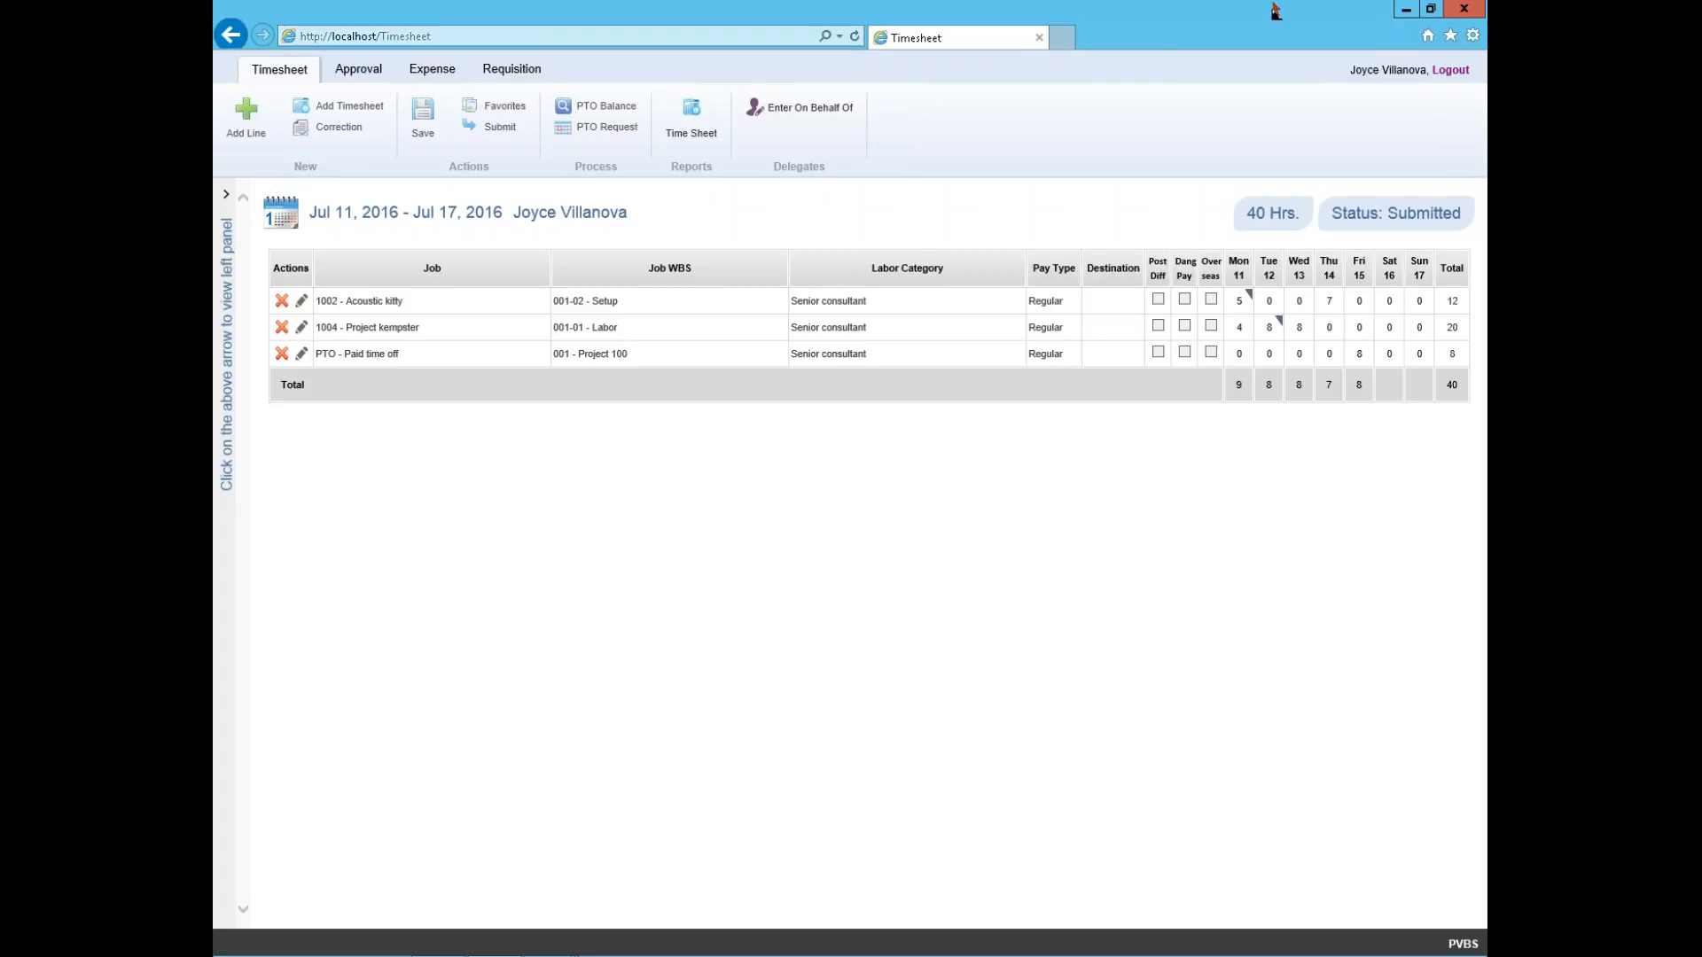
left_click(1400, 12)
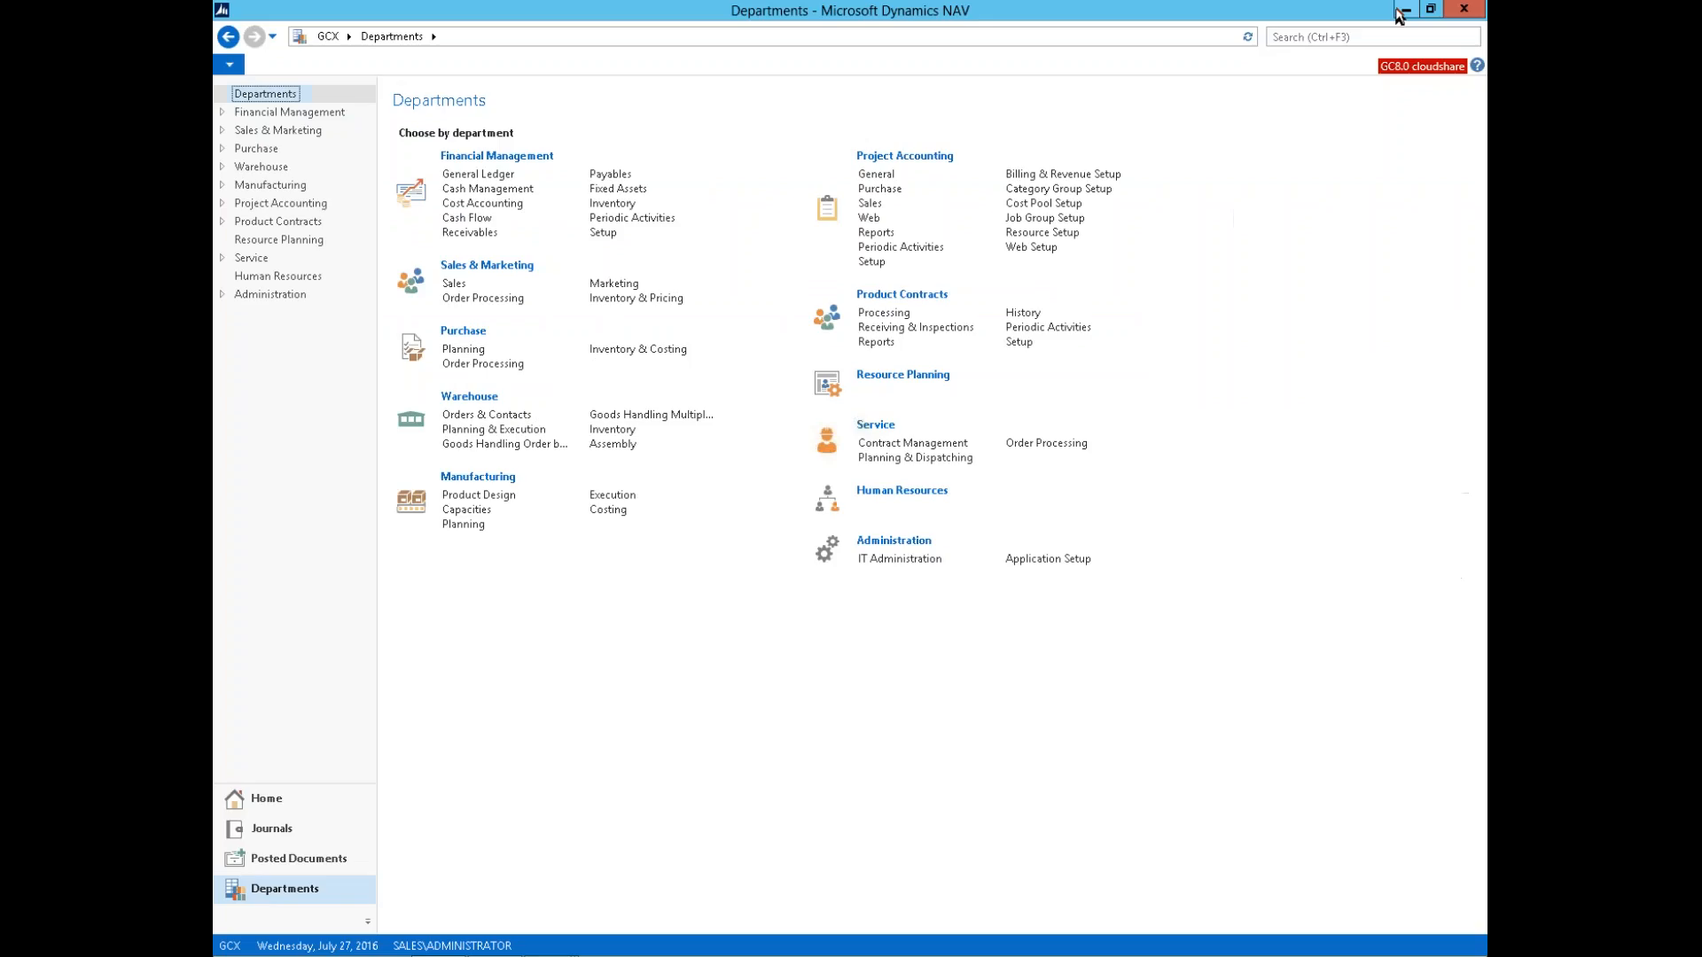
Step: Preview the Job Revenue Summary report from the Project Accounting reports, summarized by Contract with no job filter
left_click(876, 234)
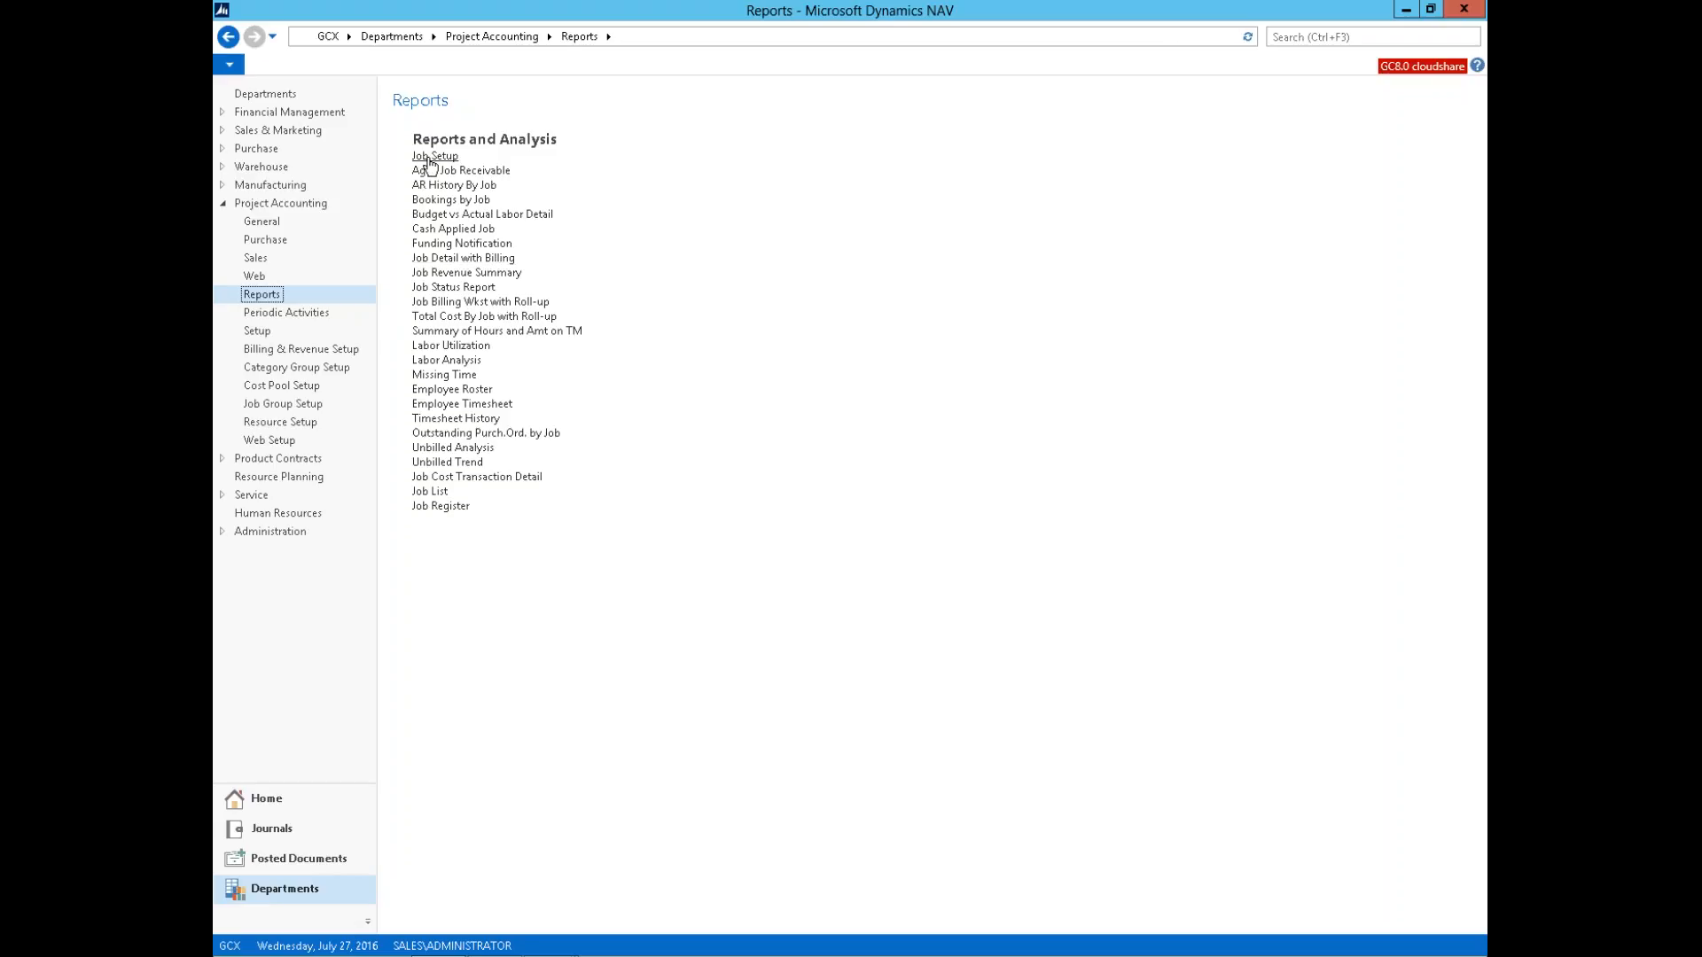
left_click(462, 274)
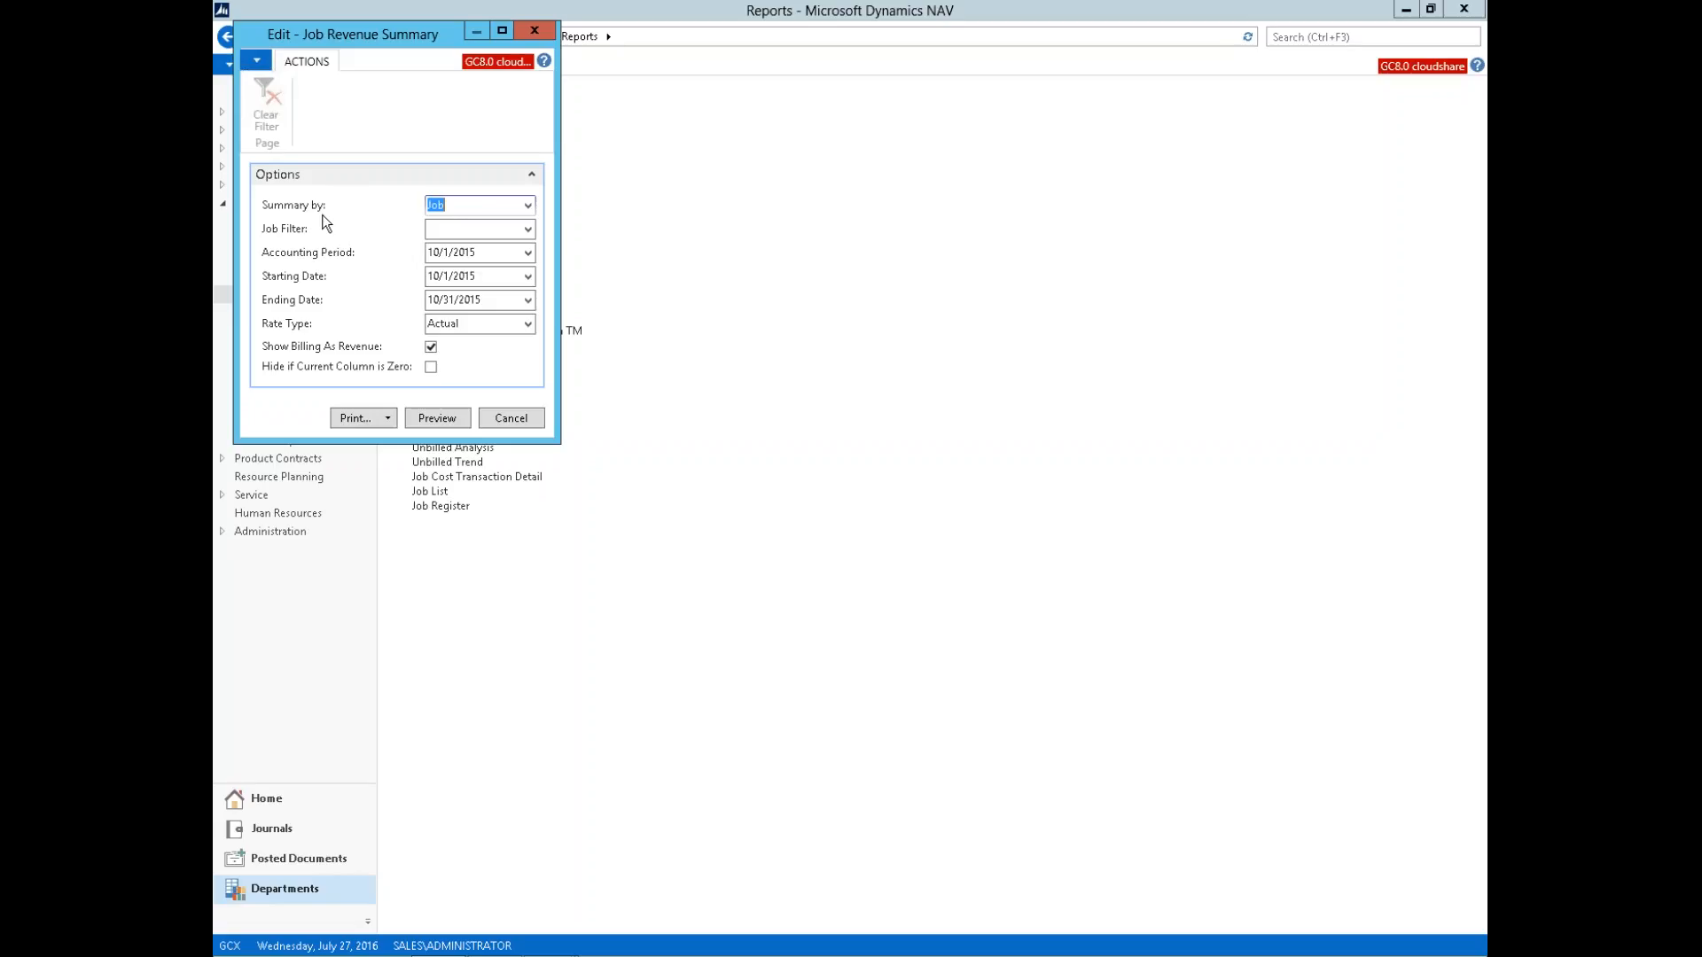
left_click(528, 205)
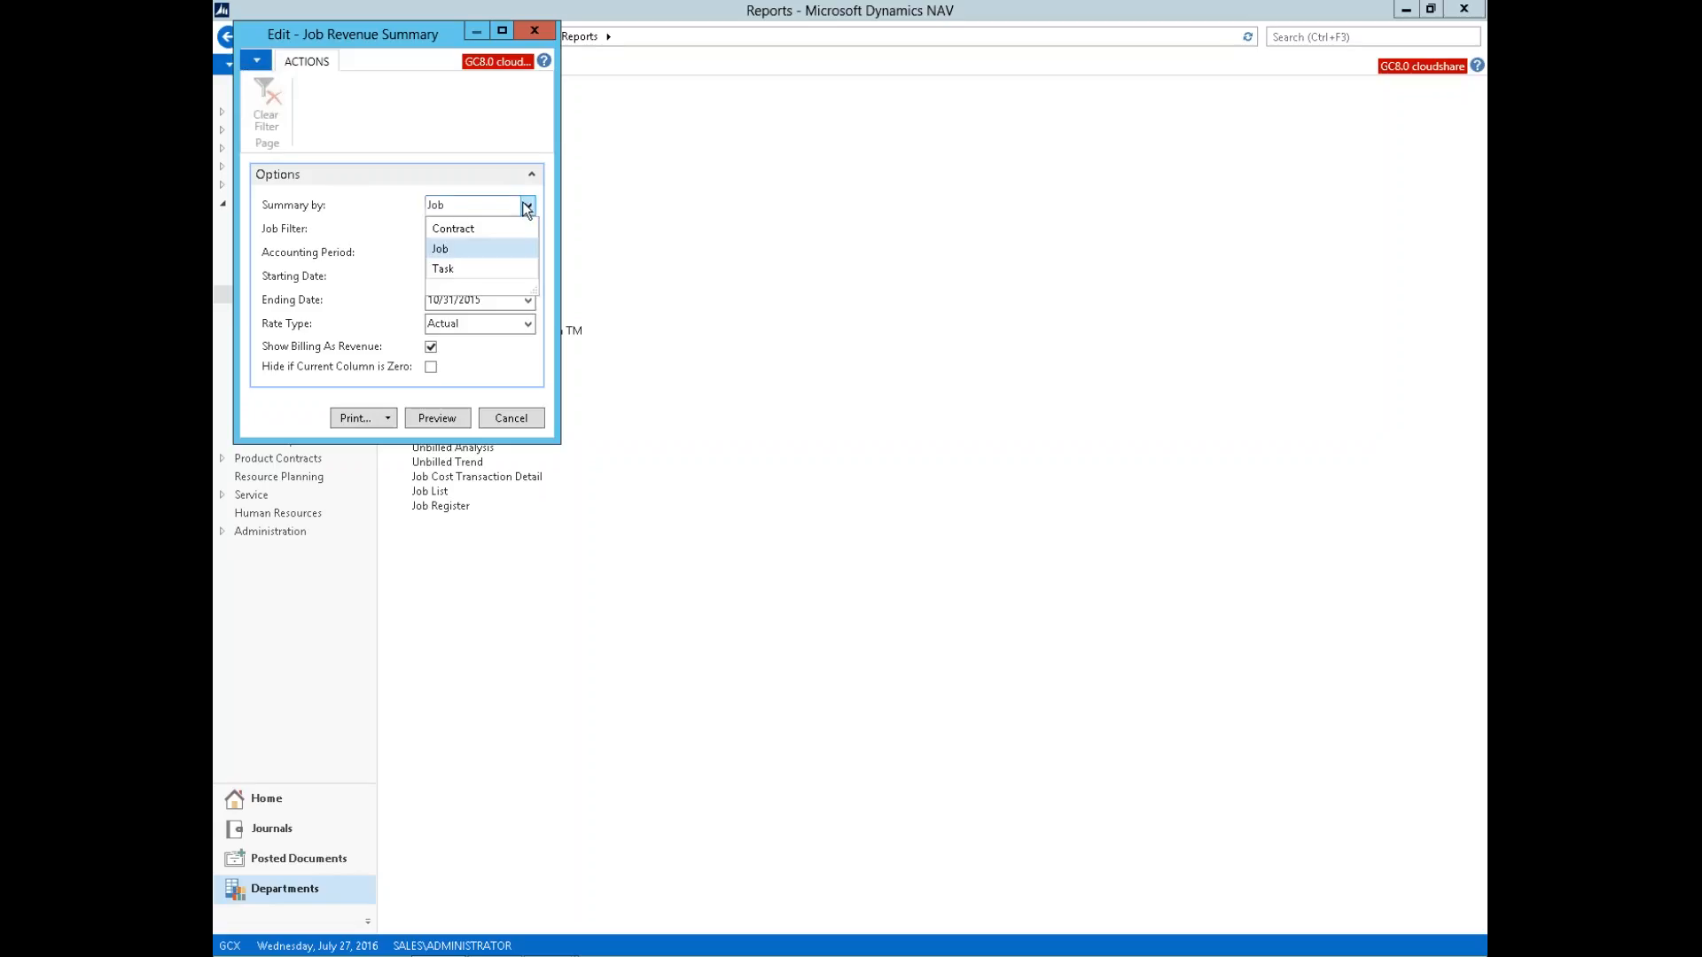
left_click(493, 228)
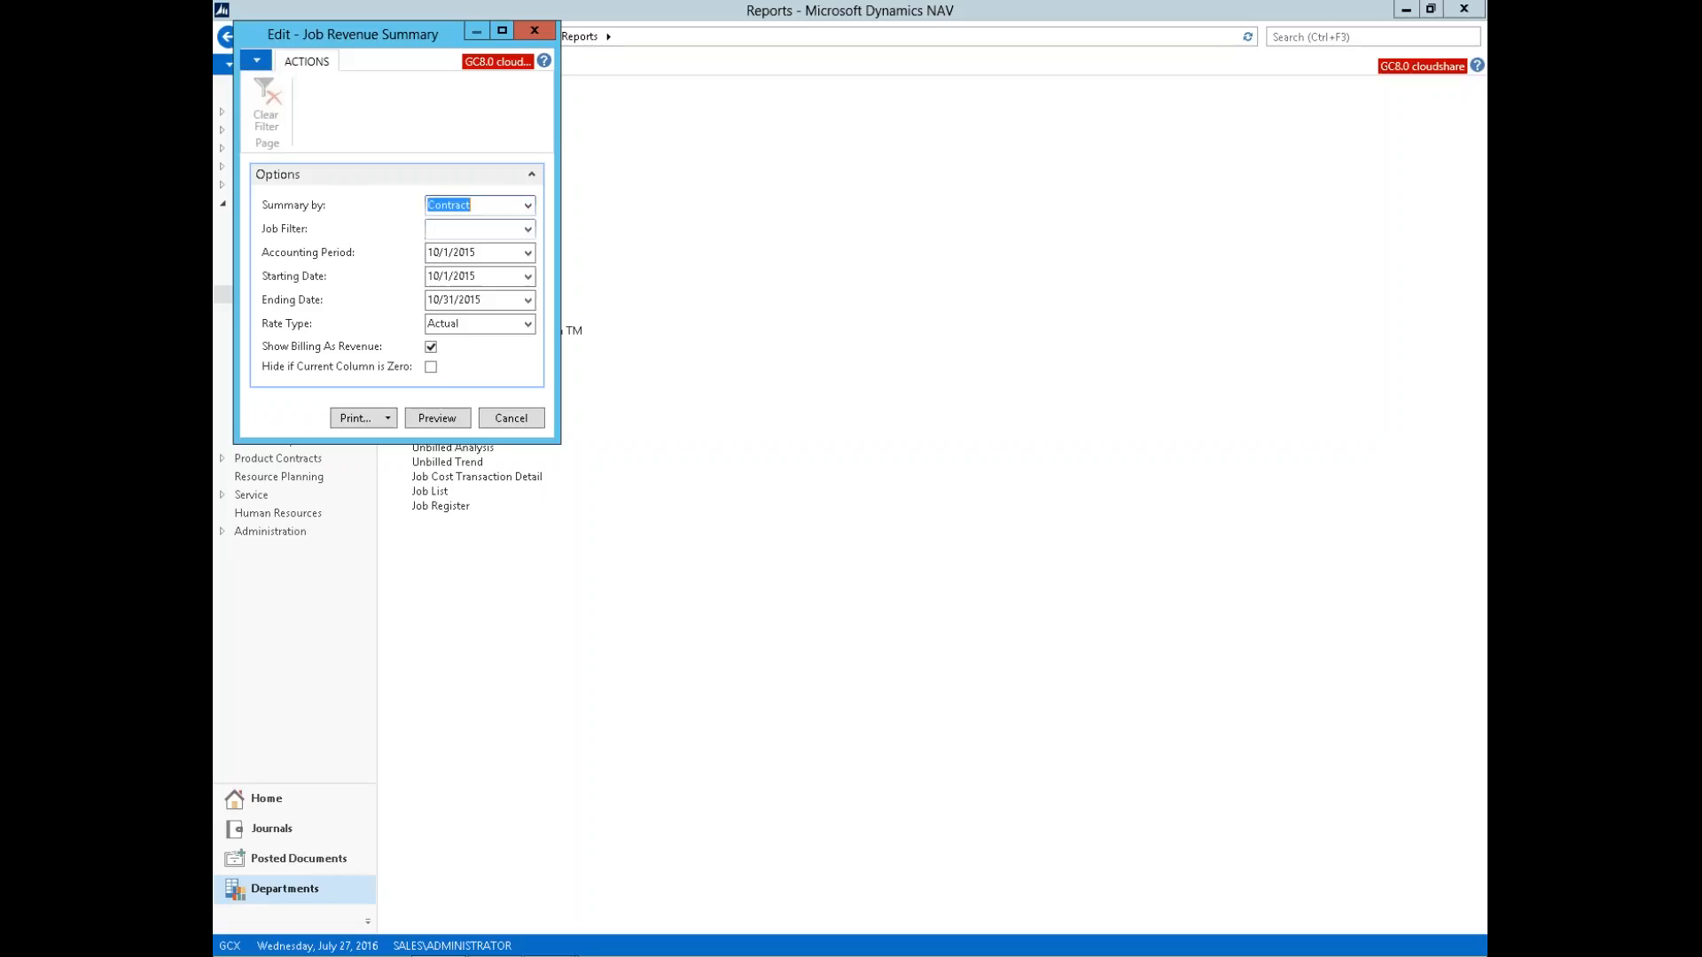
left_click(528, 229)
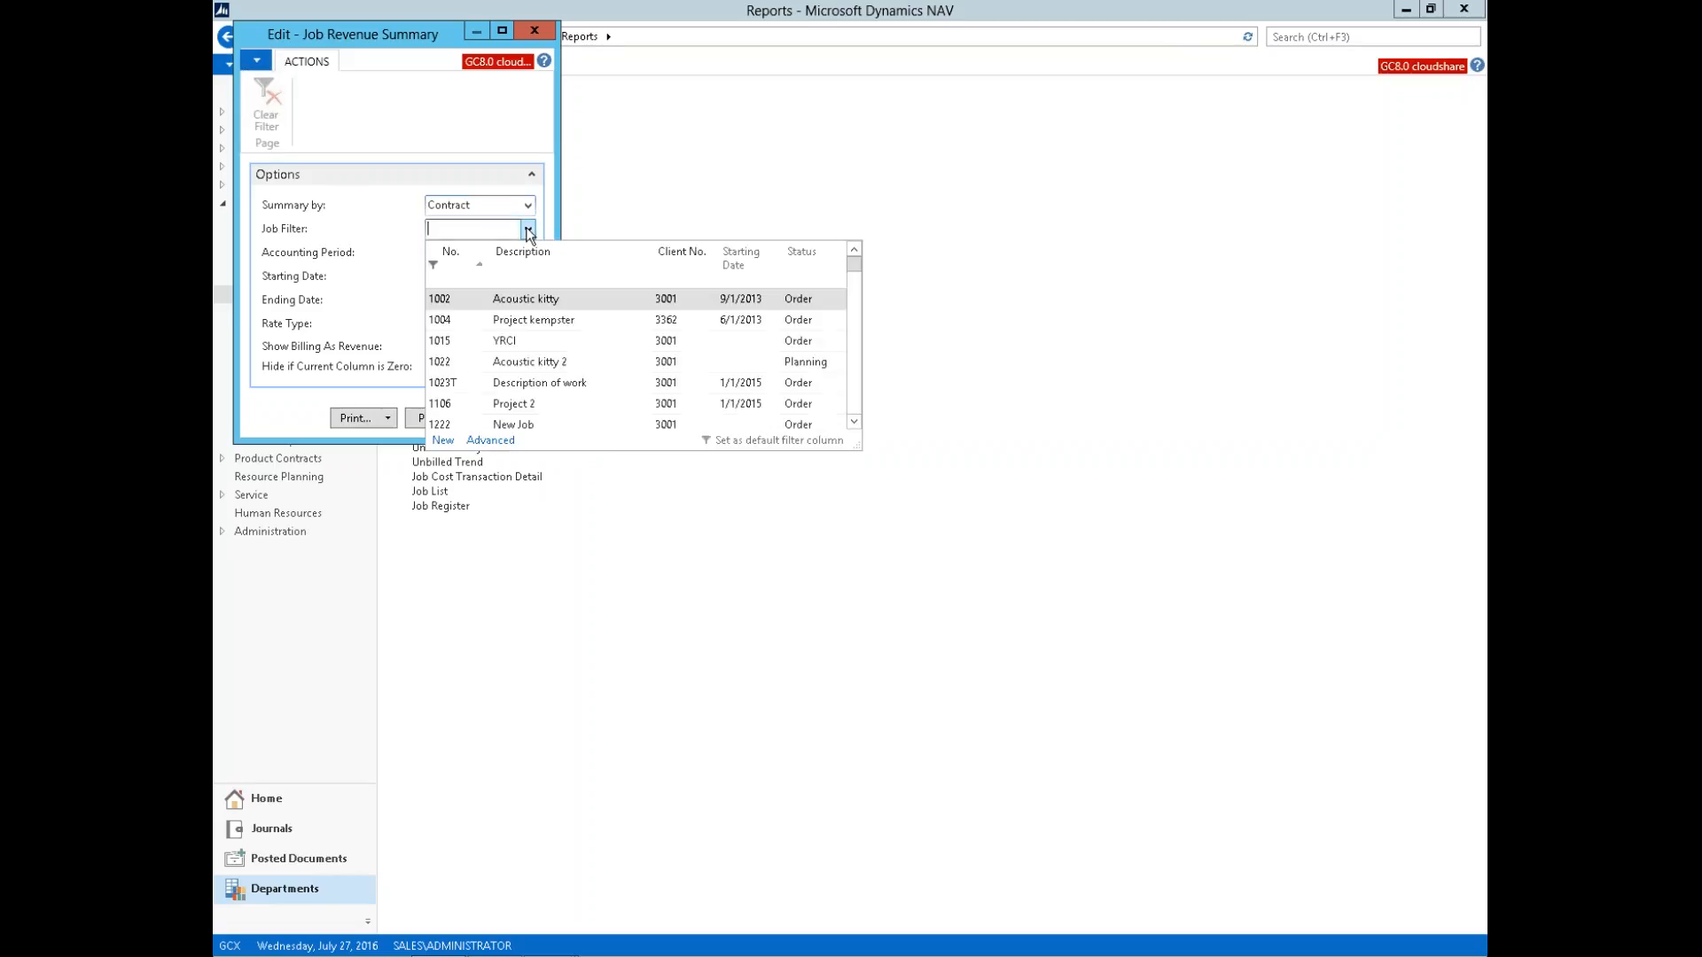
left_click(528, 230)
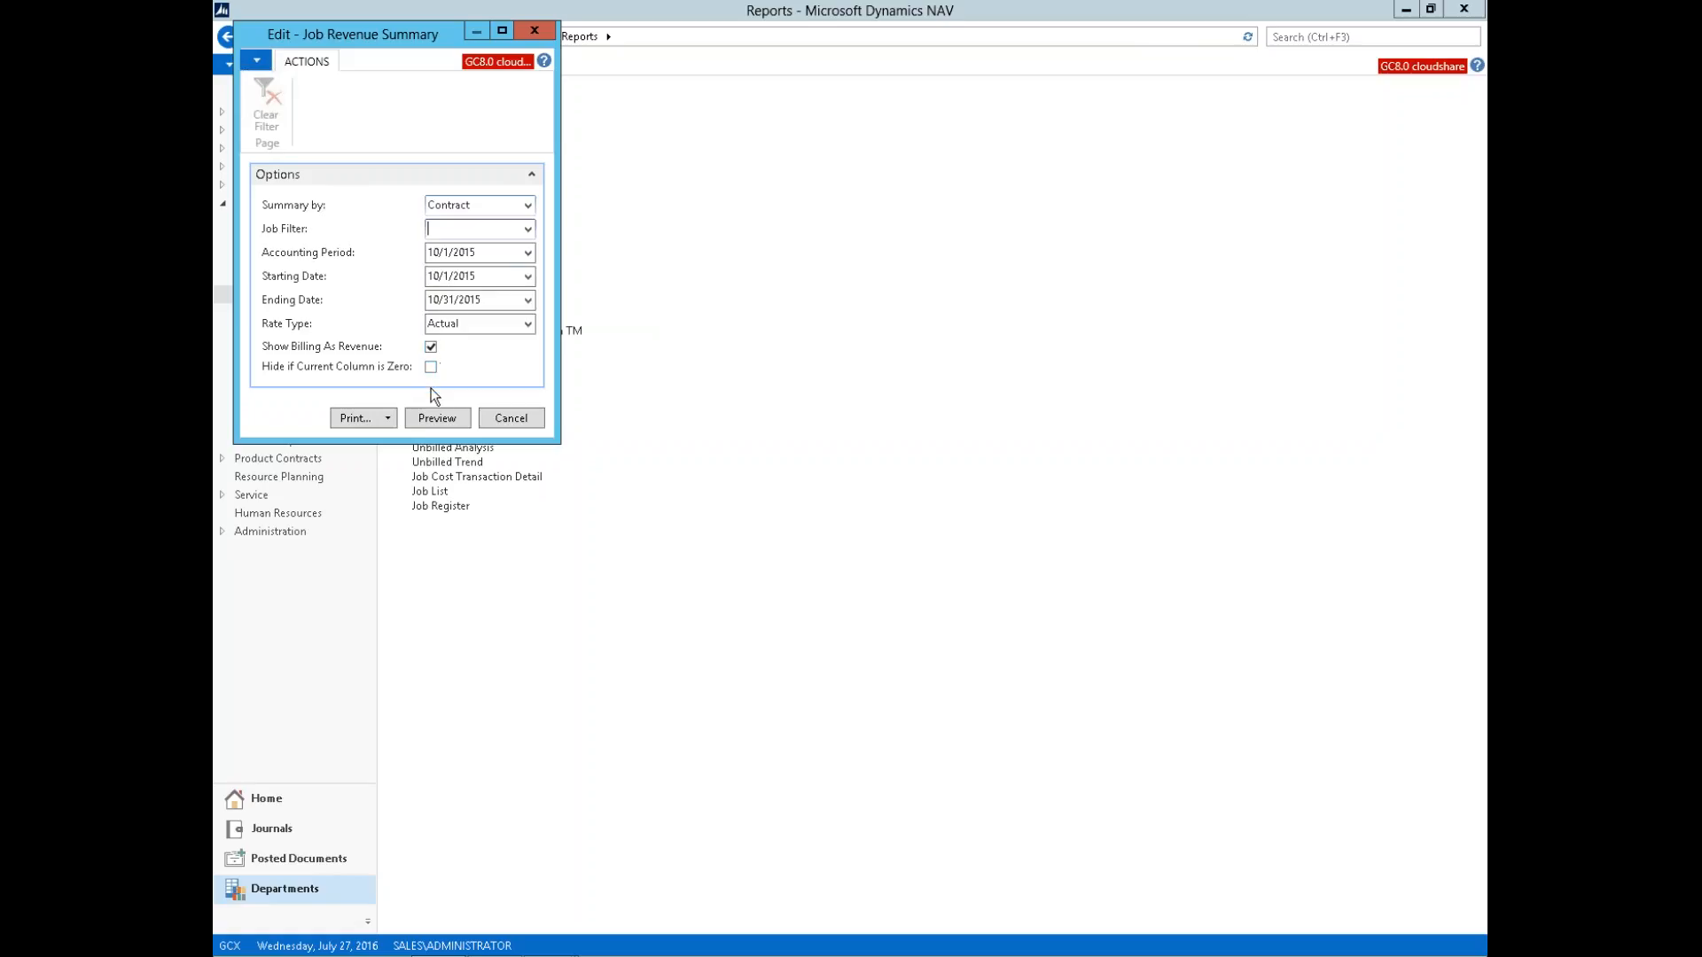
left_click(436, 418)
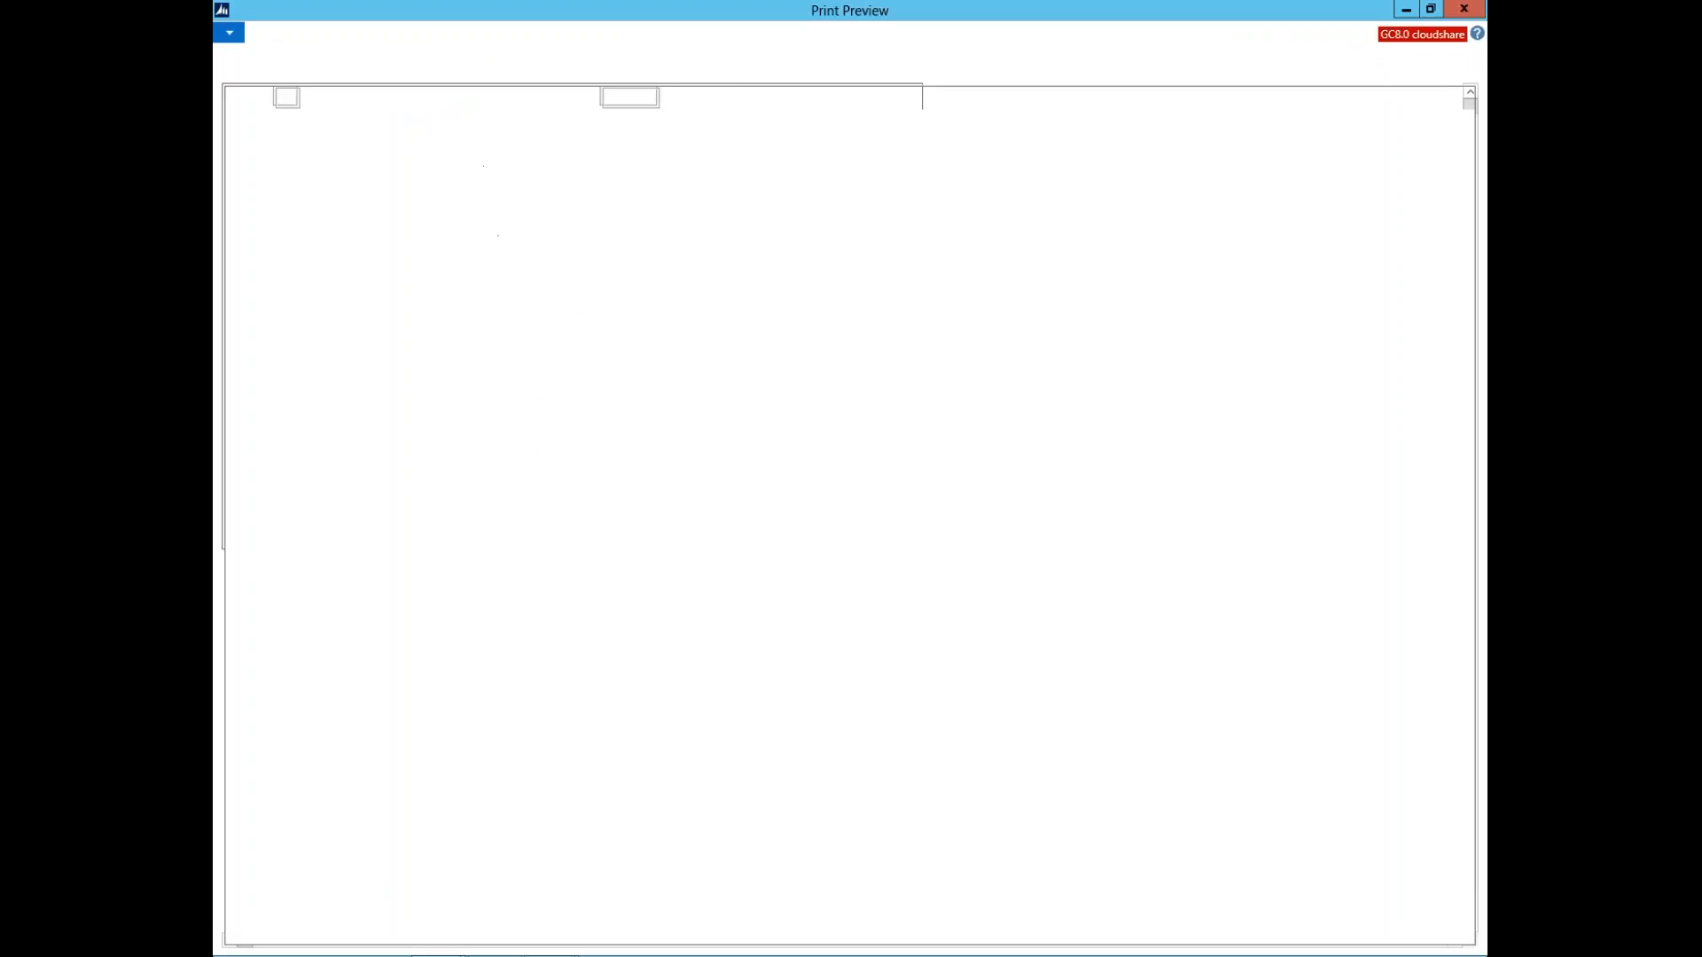
Step: Enlarge the Job Revenue Summary preview to 150% and examine the job and contract totals down the first page
left_click(604, 100)
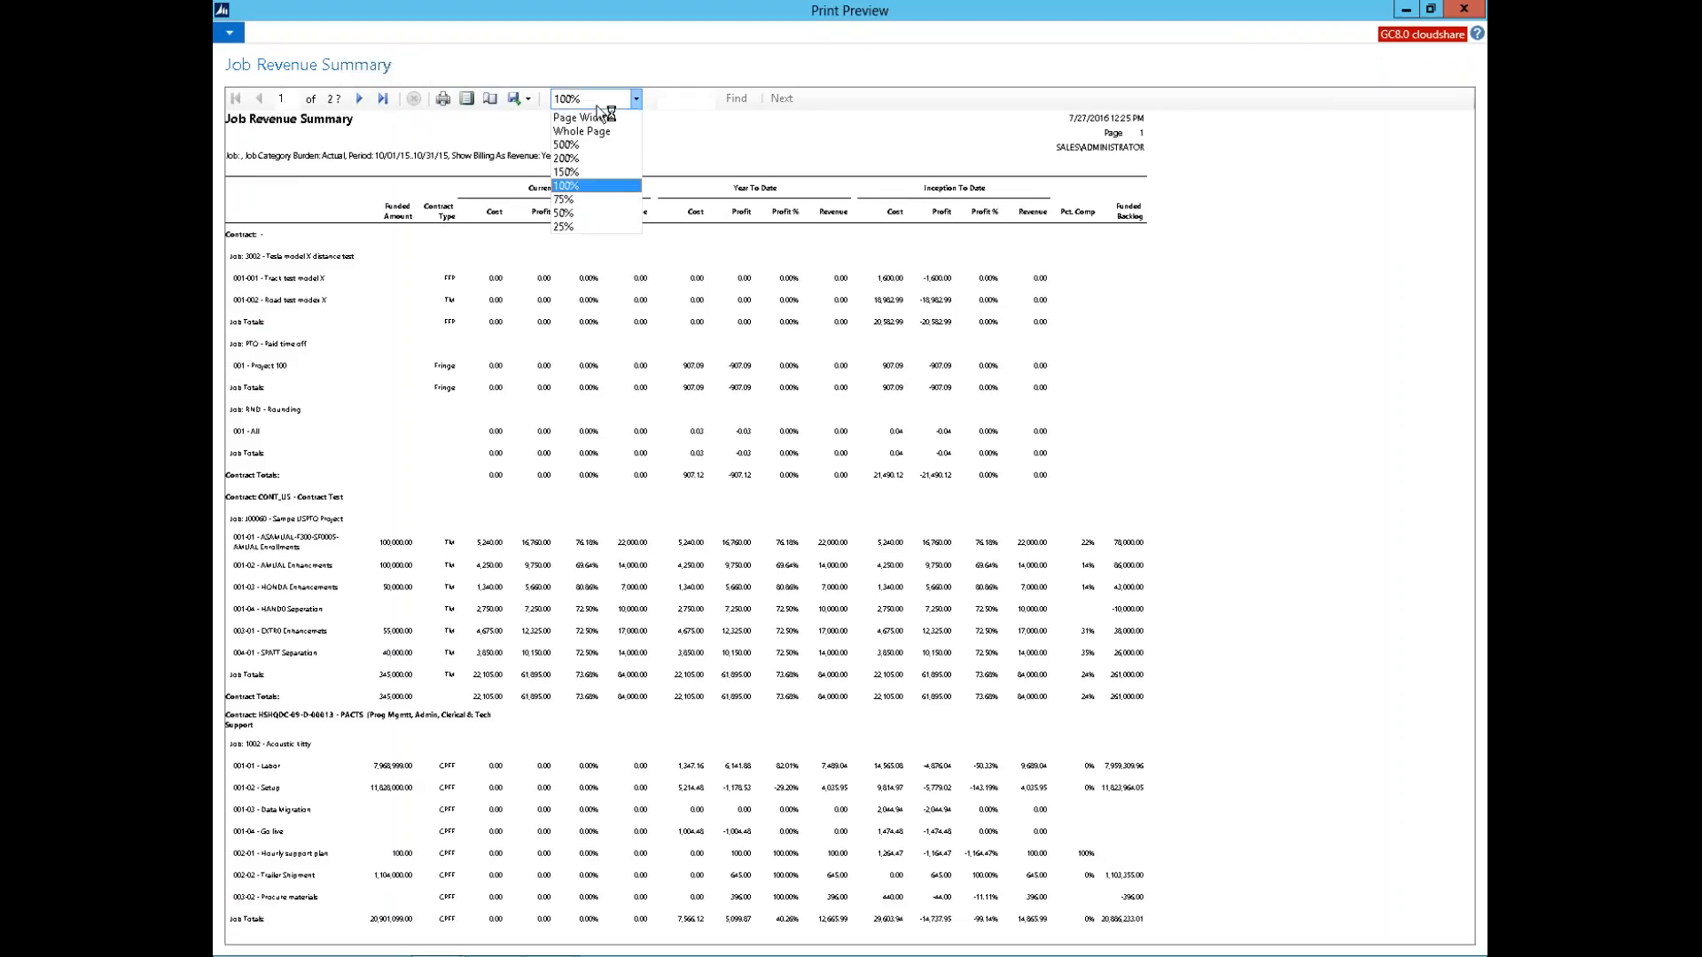
left_click(578, 186)
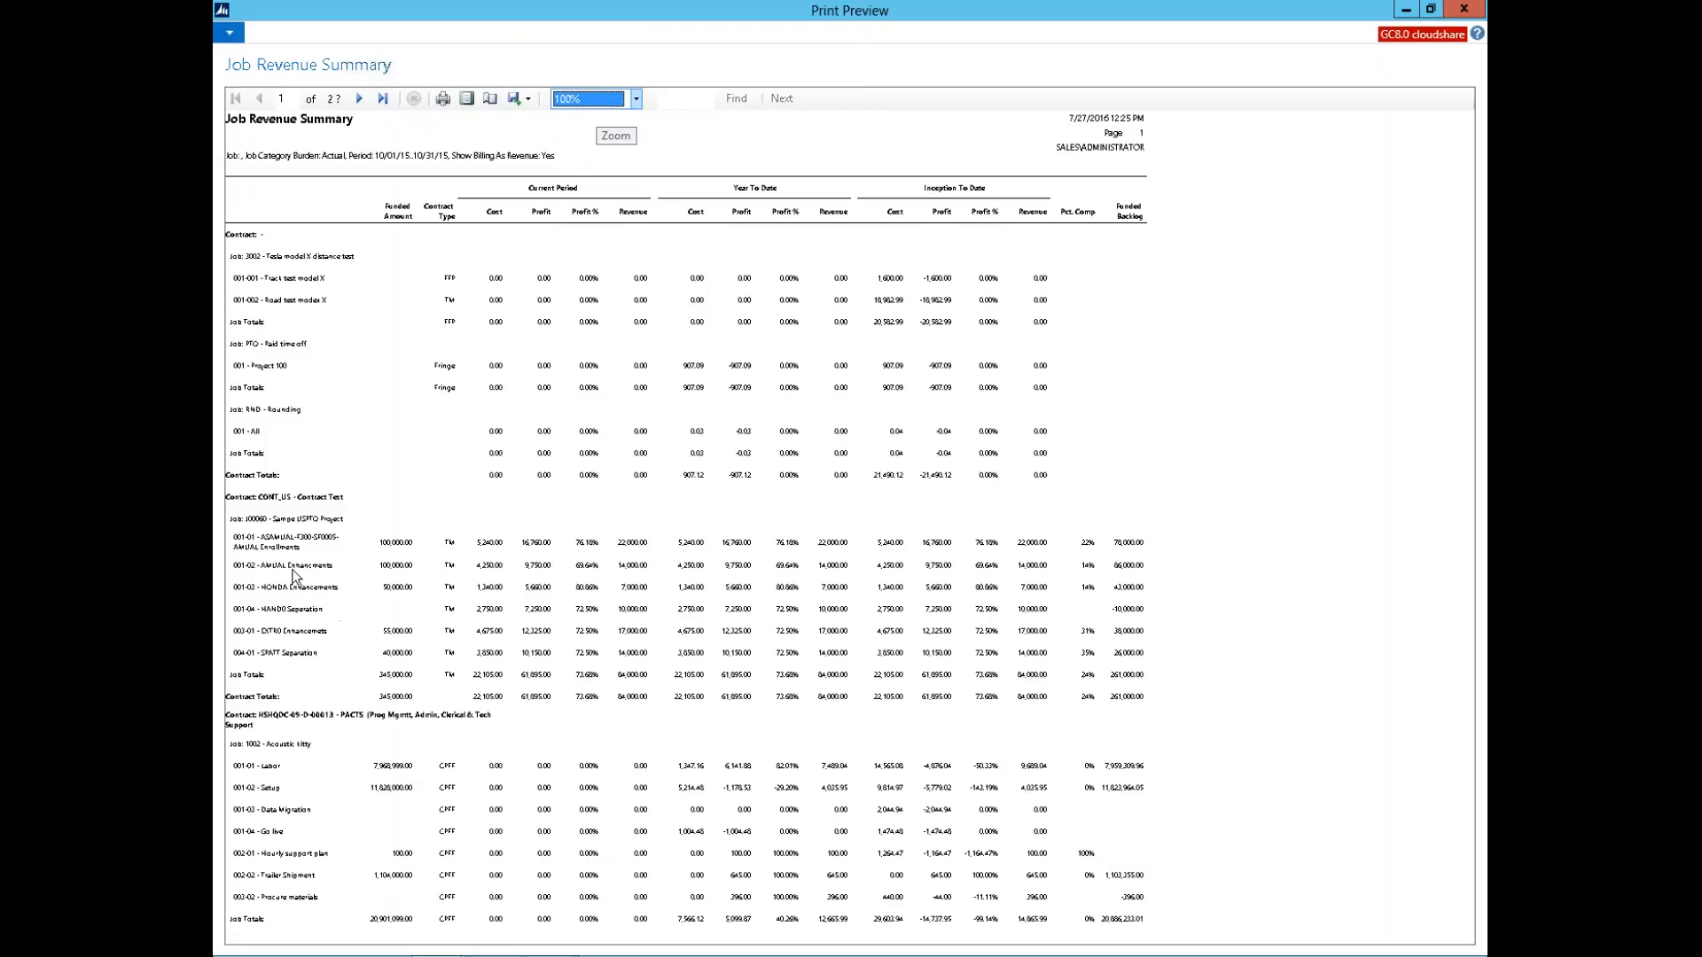
left_click(604, 103)
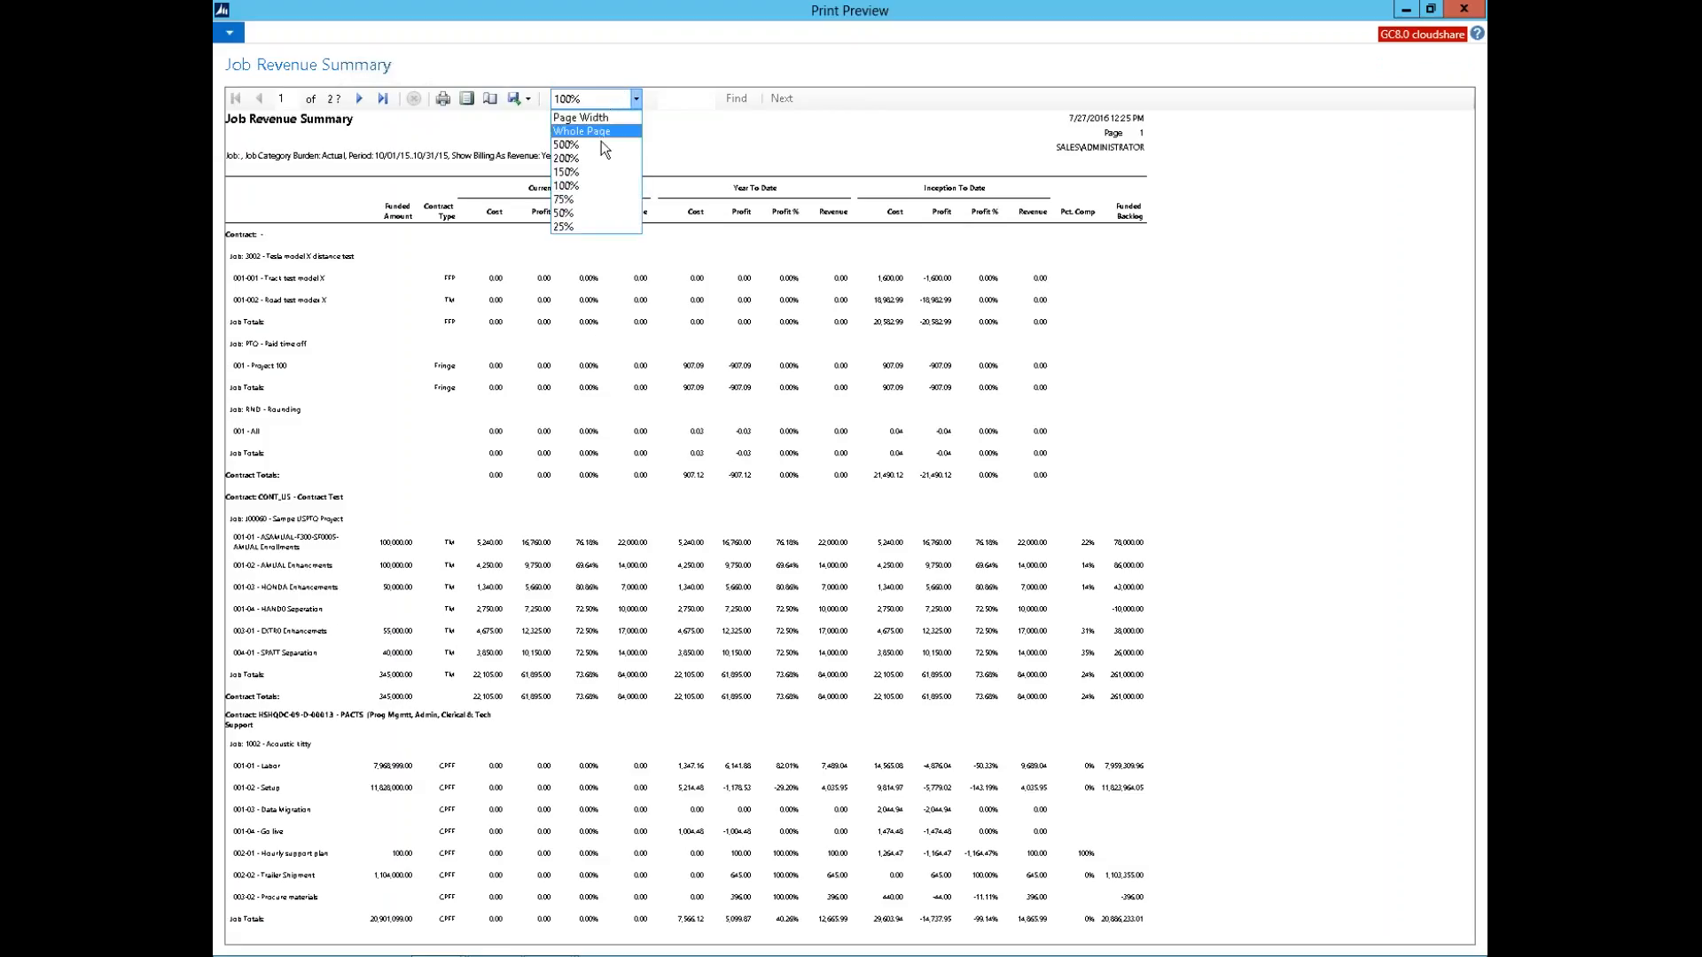
left_click(596, 186)
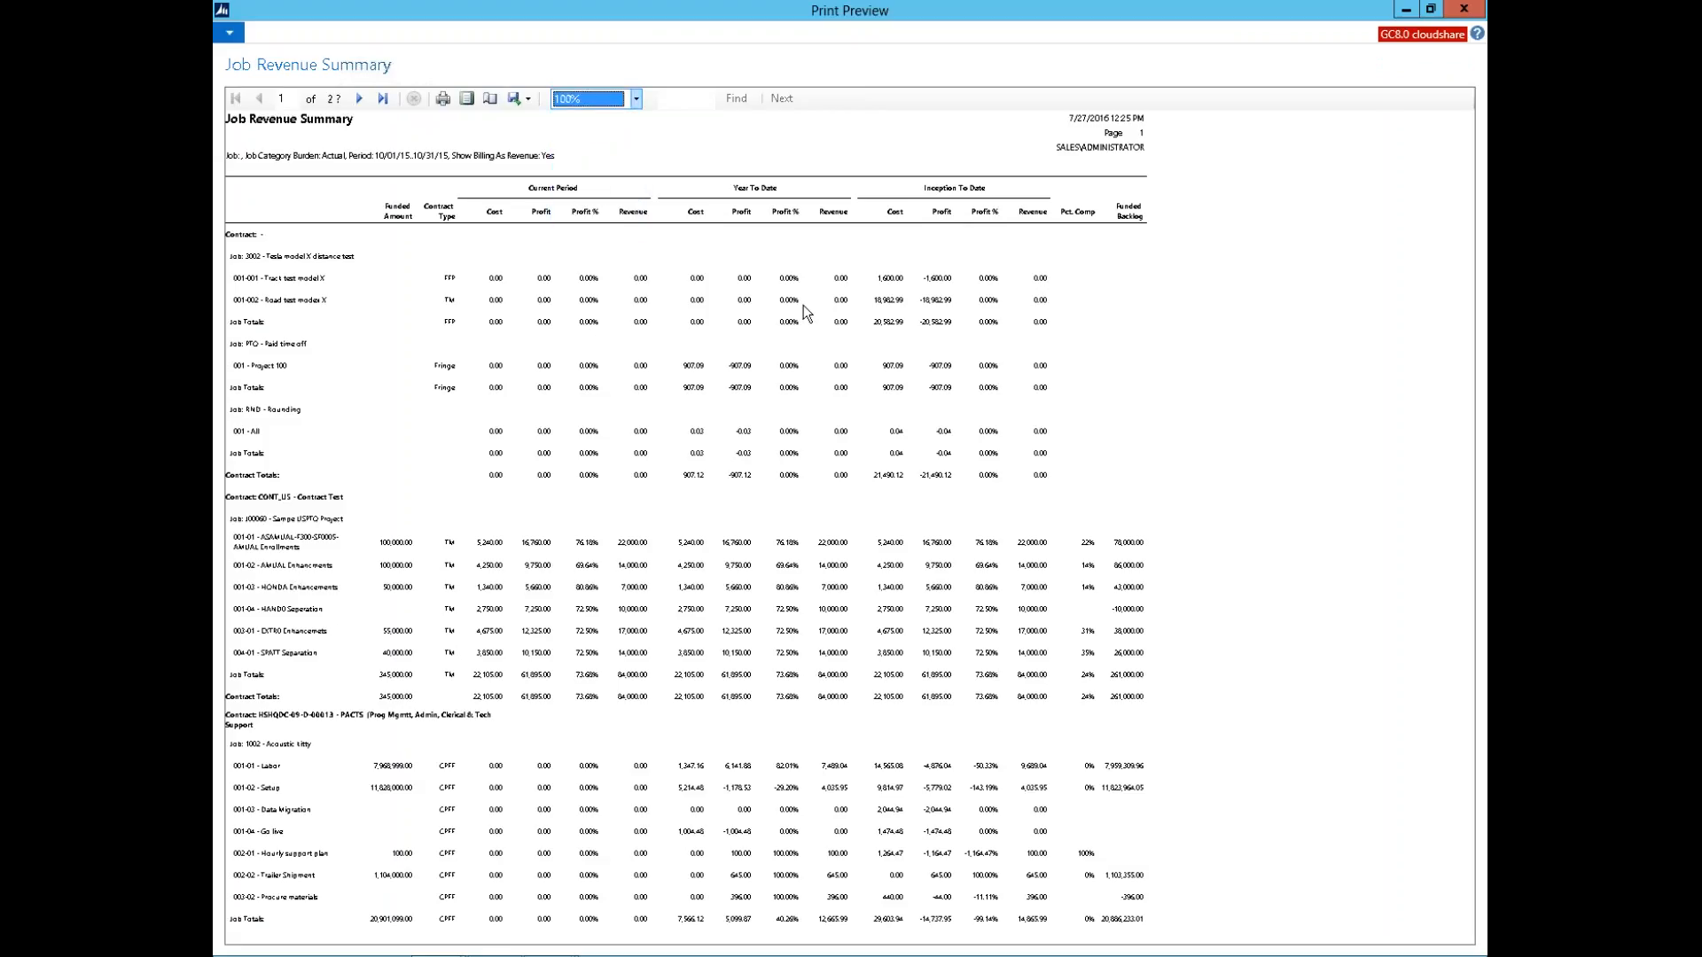
left_click(636, 98)
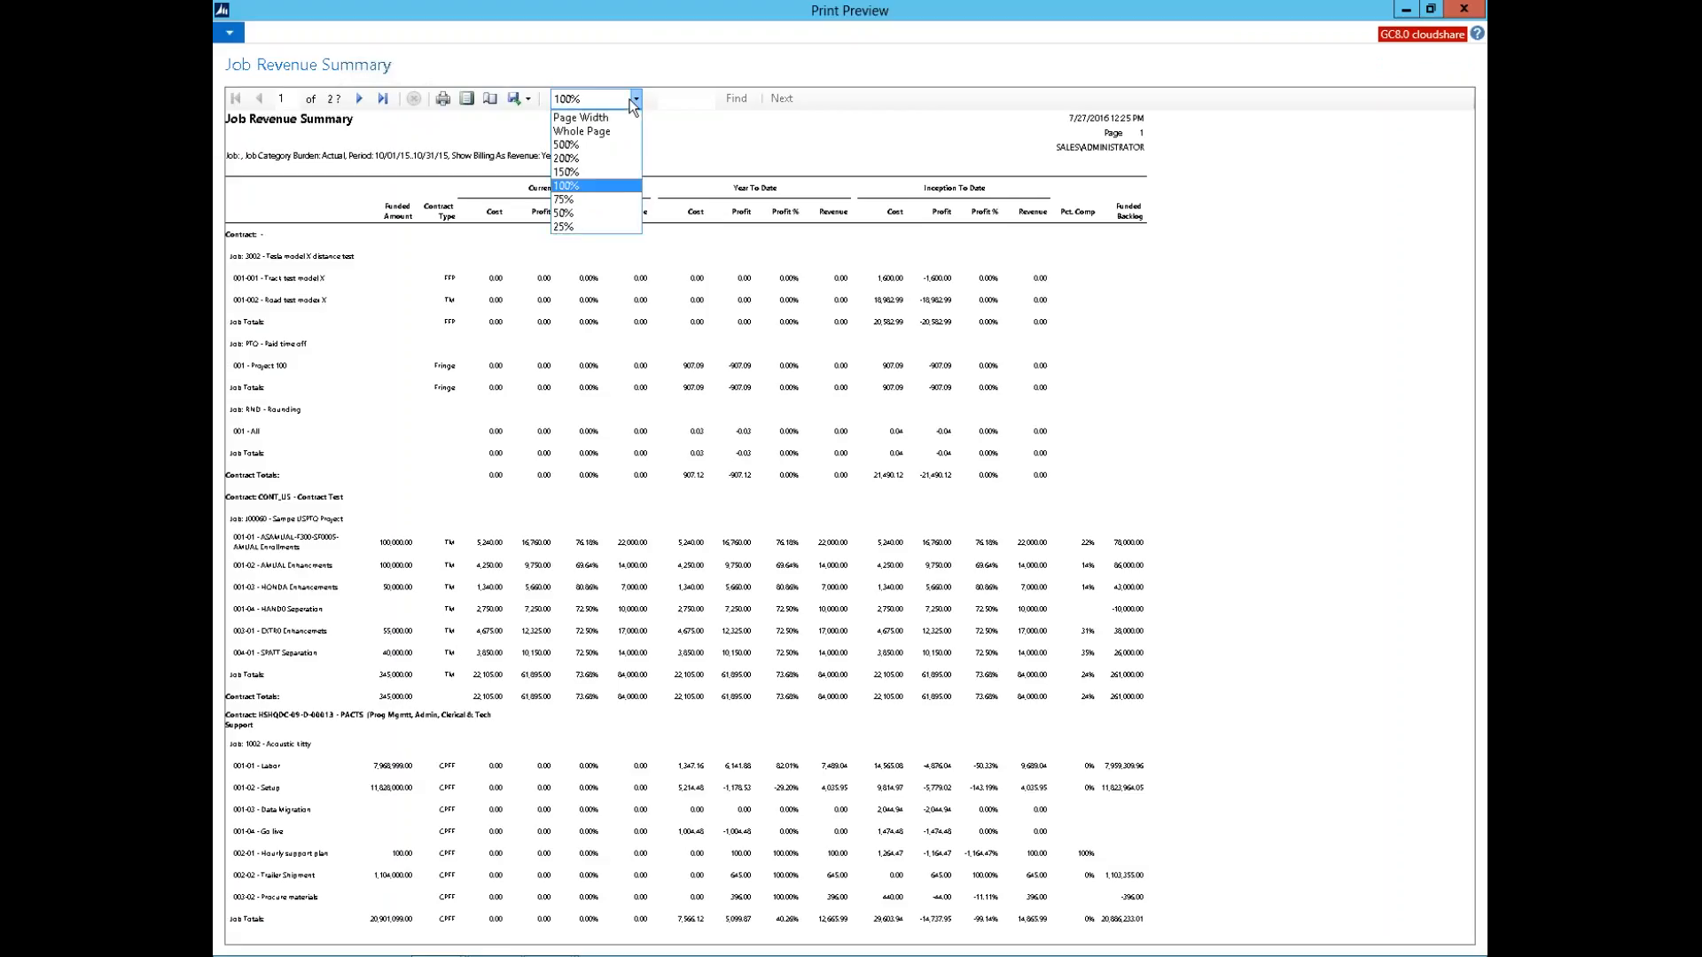
left_click(591, 172)
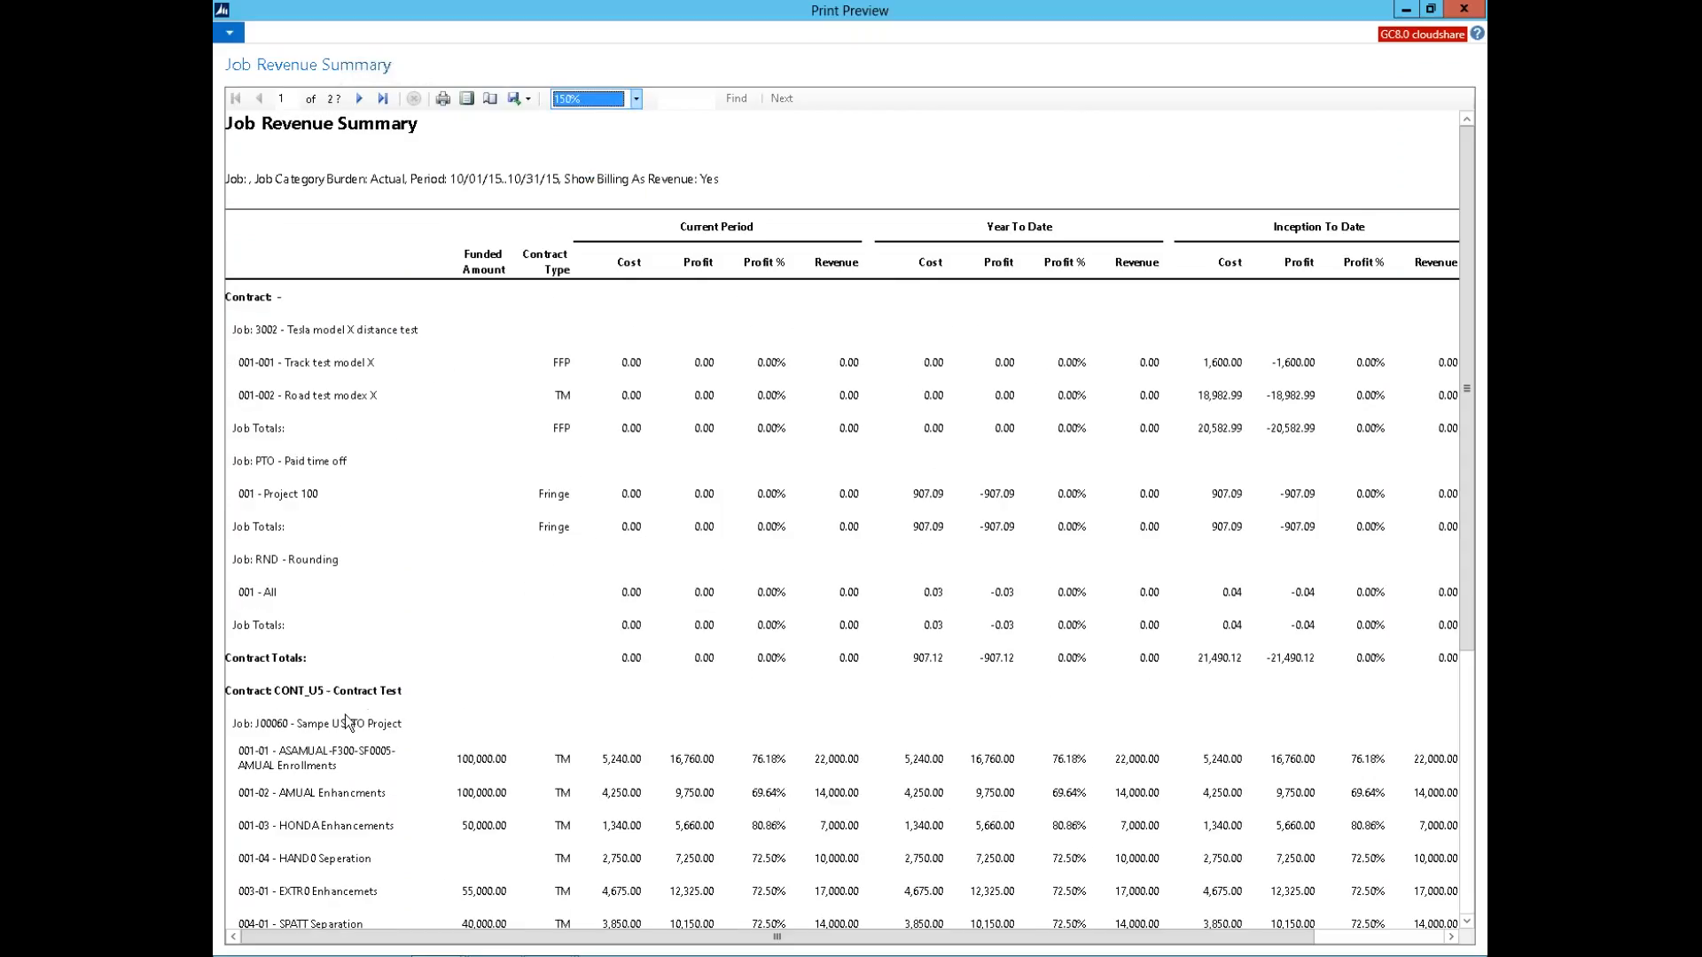
left_click(1465, 873)
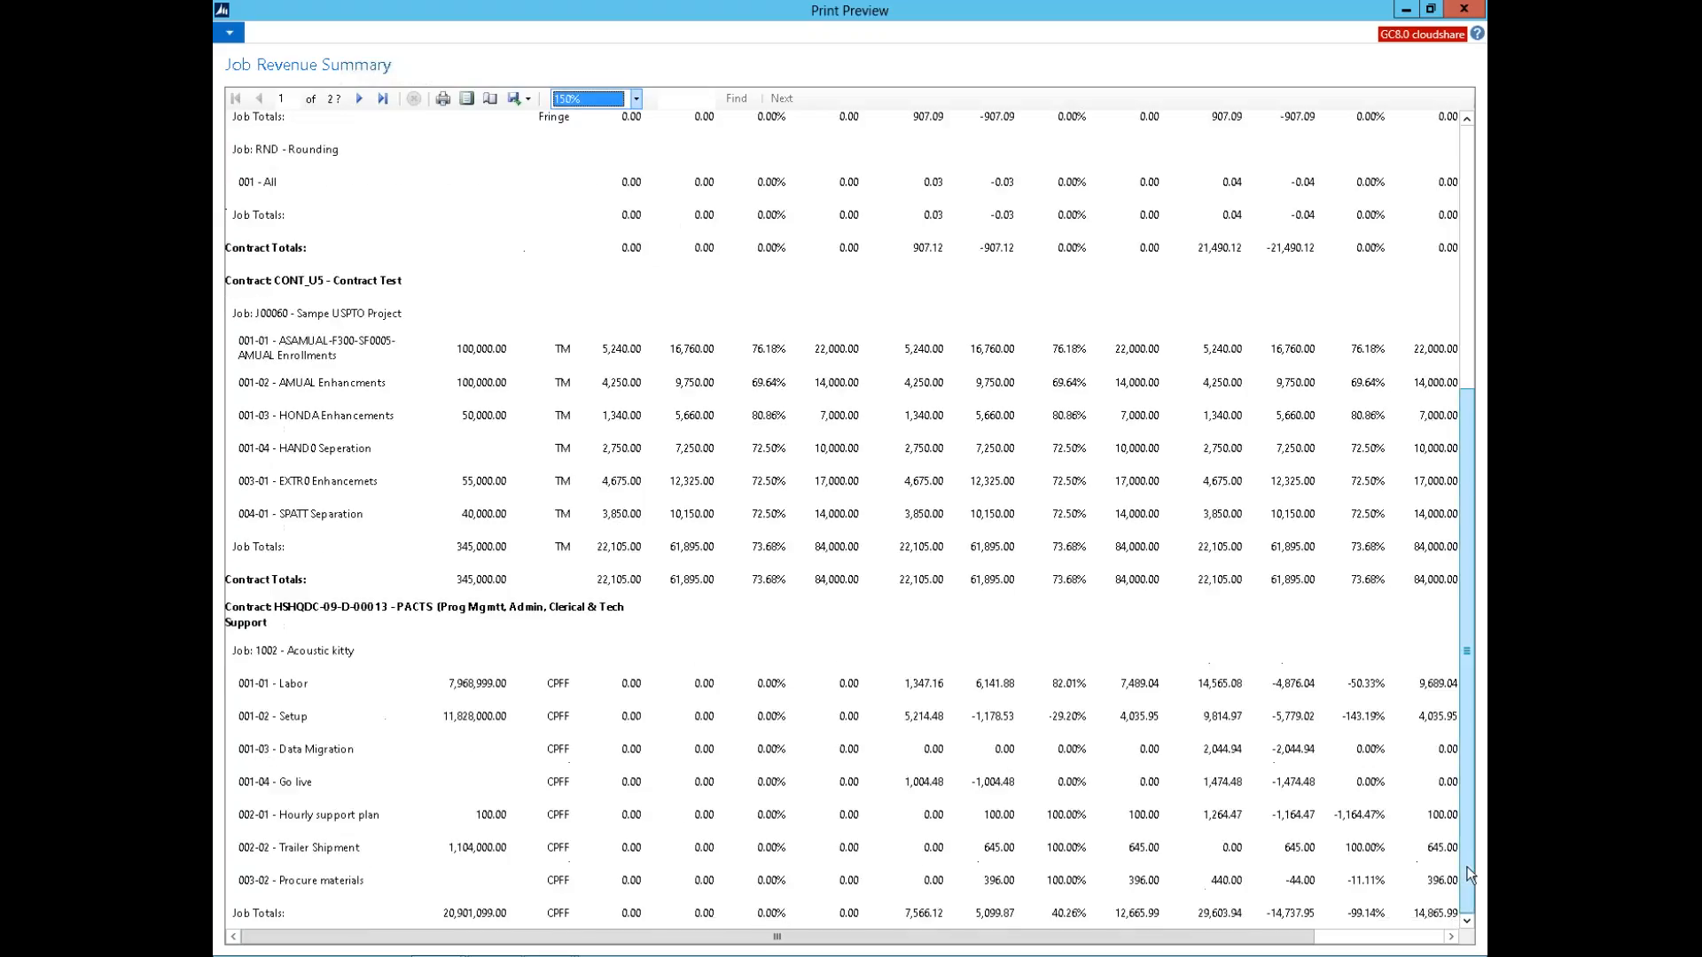
Step: Examine the second page's percent complete, funded backlog and report totals across all columns, and close the preview
left_click(357, 99)
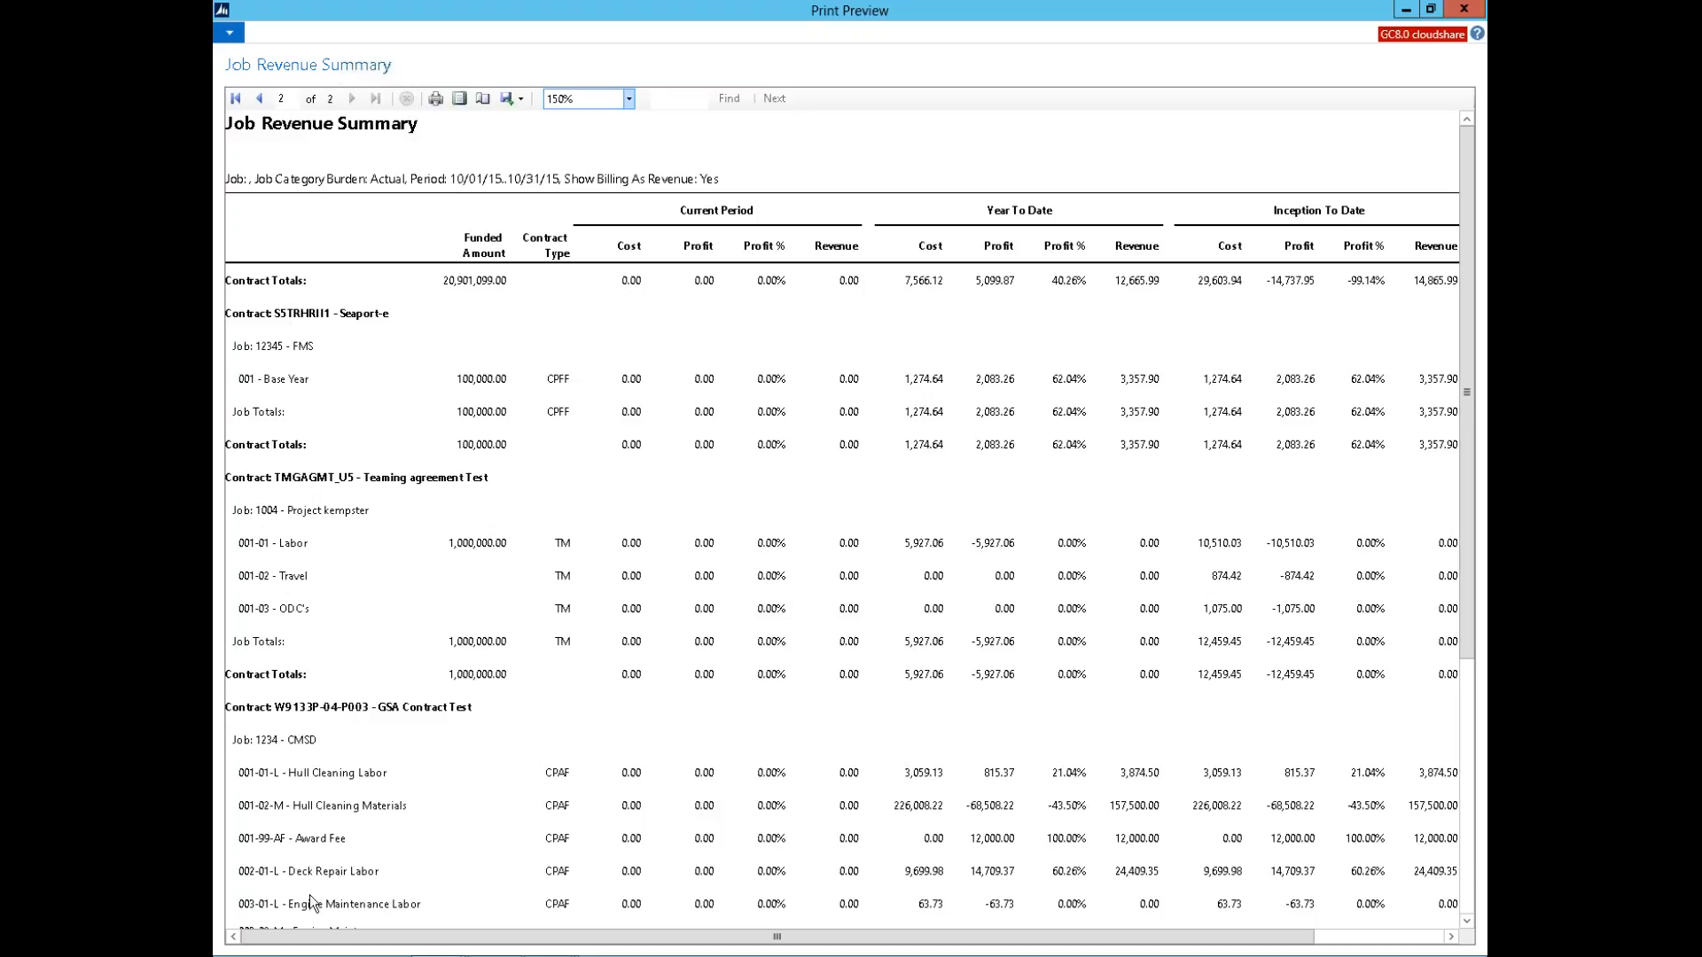
left_click_drag(359, 941, 395, 941)
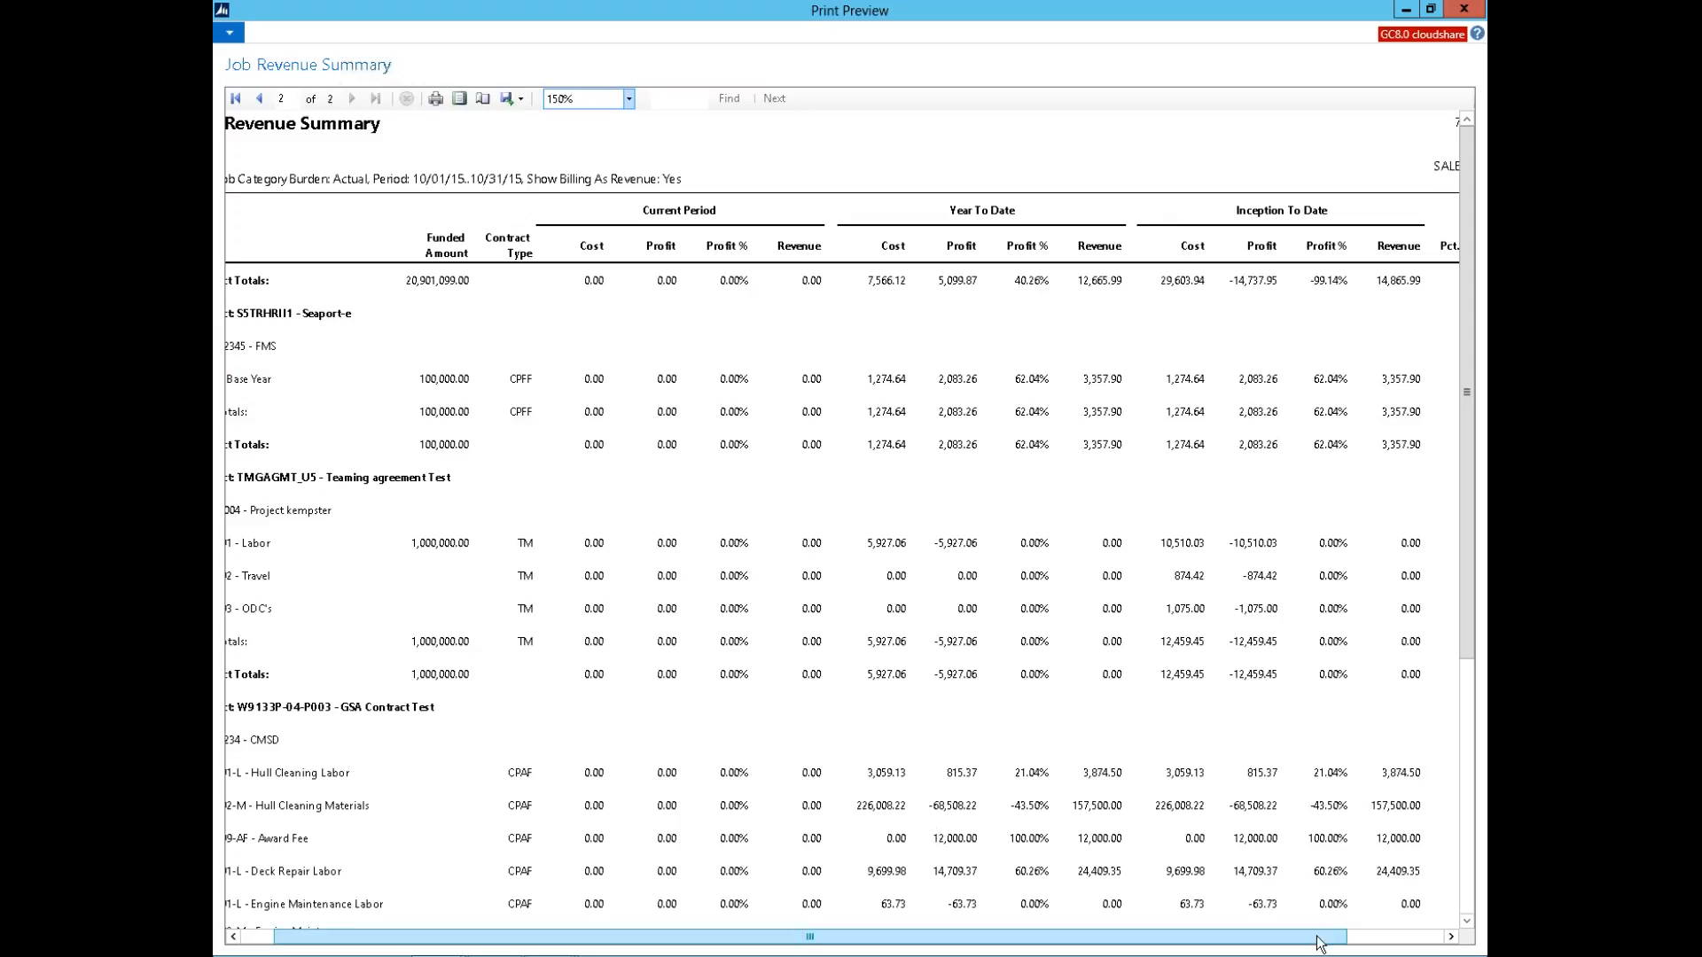
left_click(1409, 933)
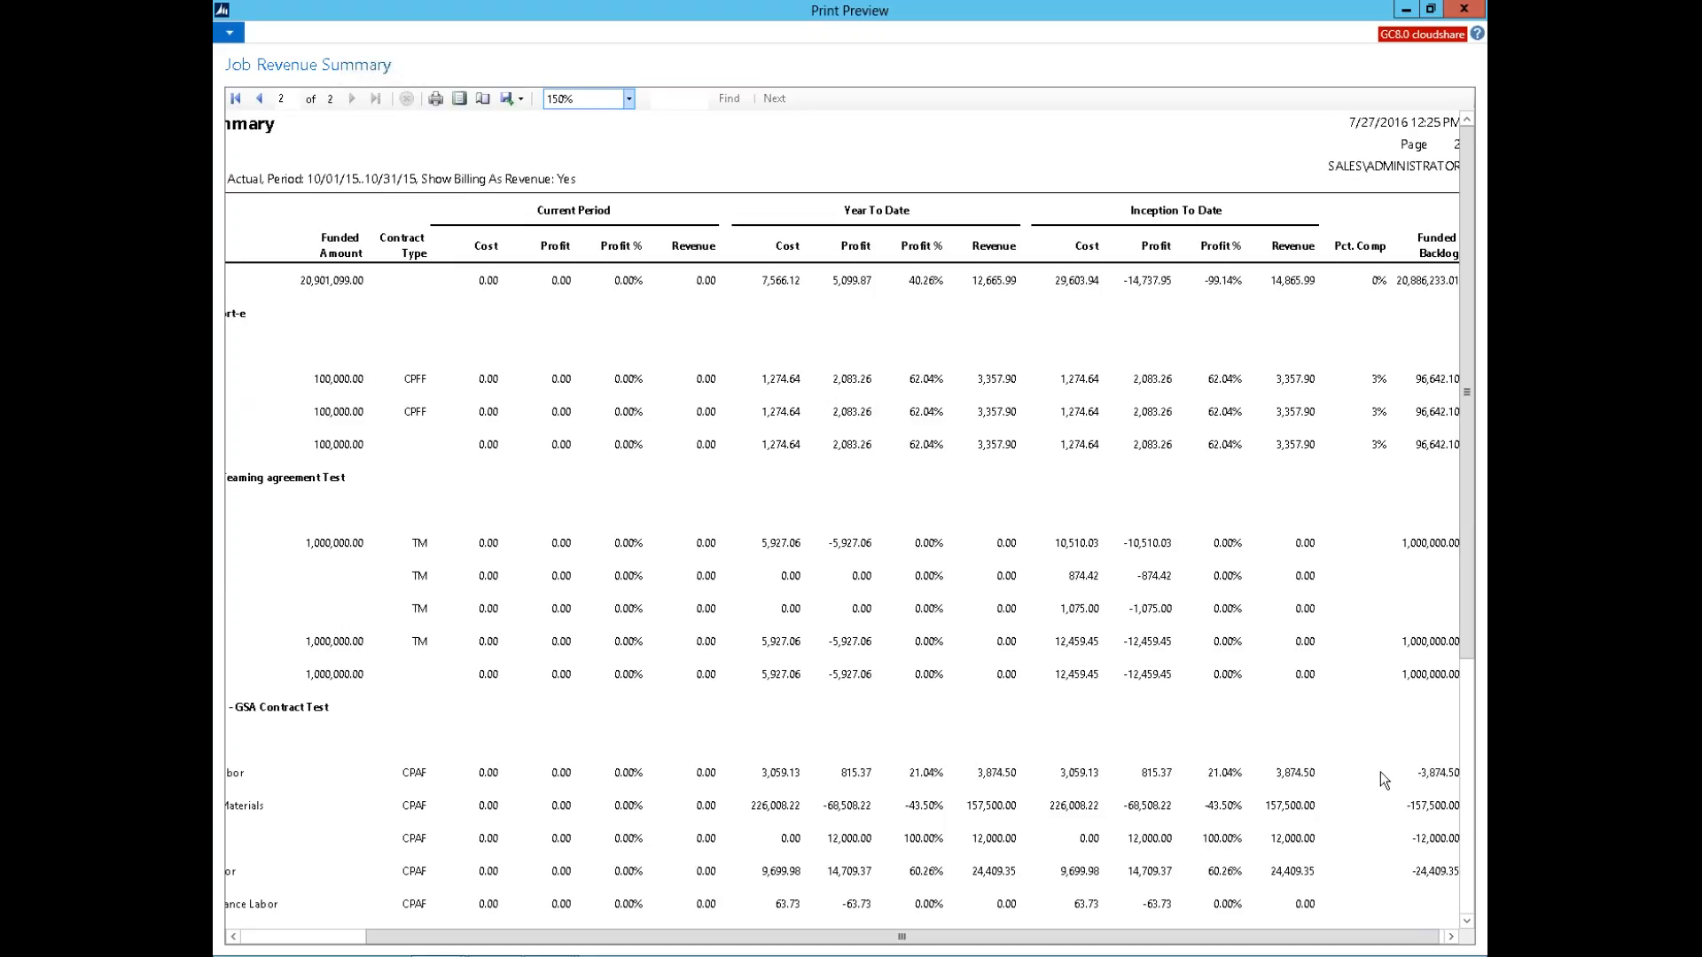
left_click(1469, 864)
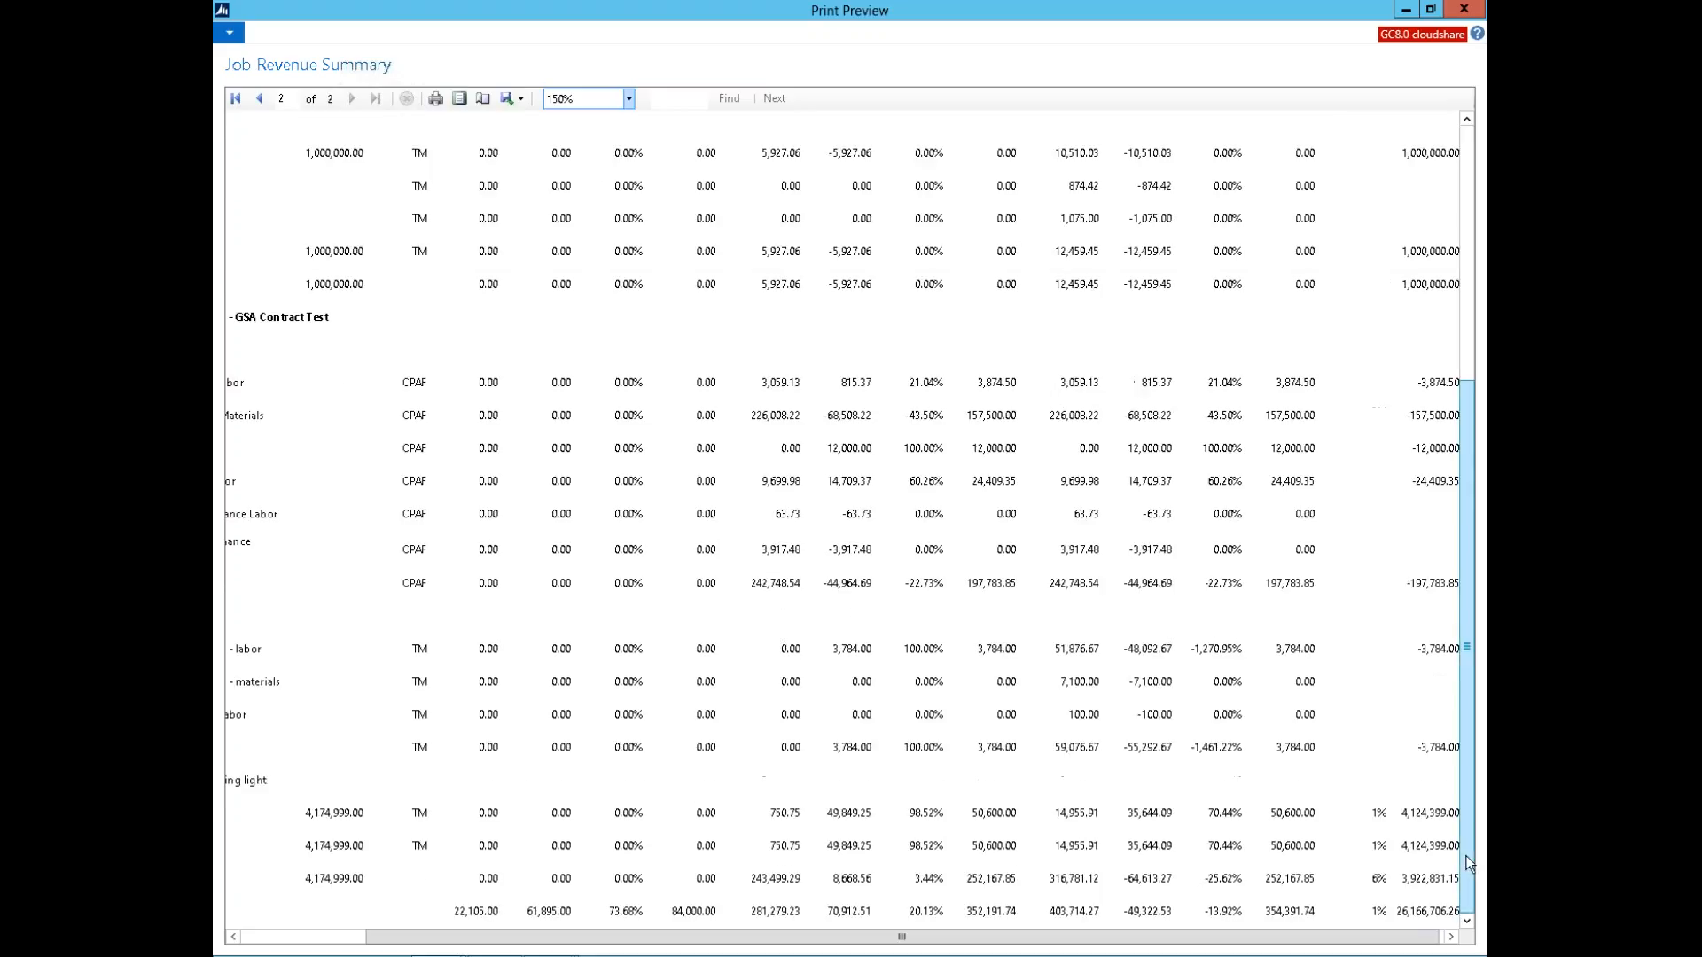
left_click_drag(1207, 939, 667, 946)
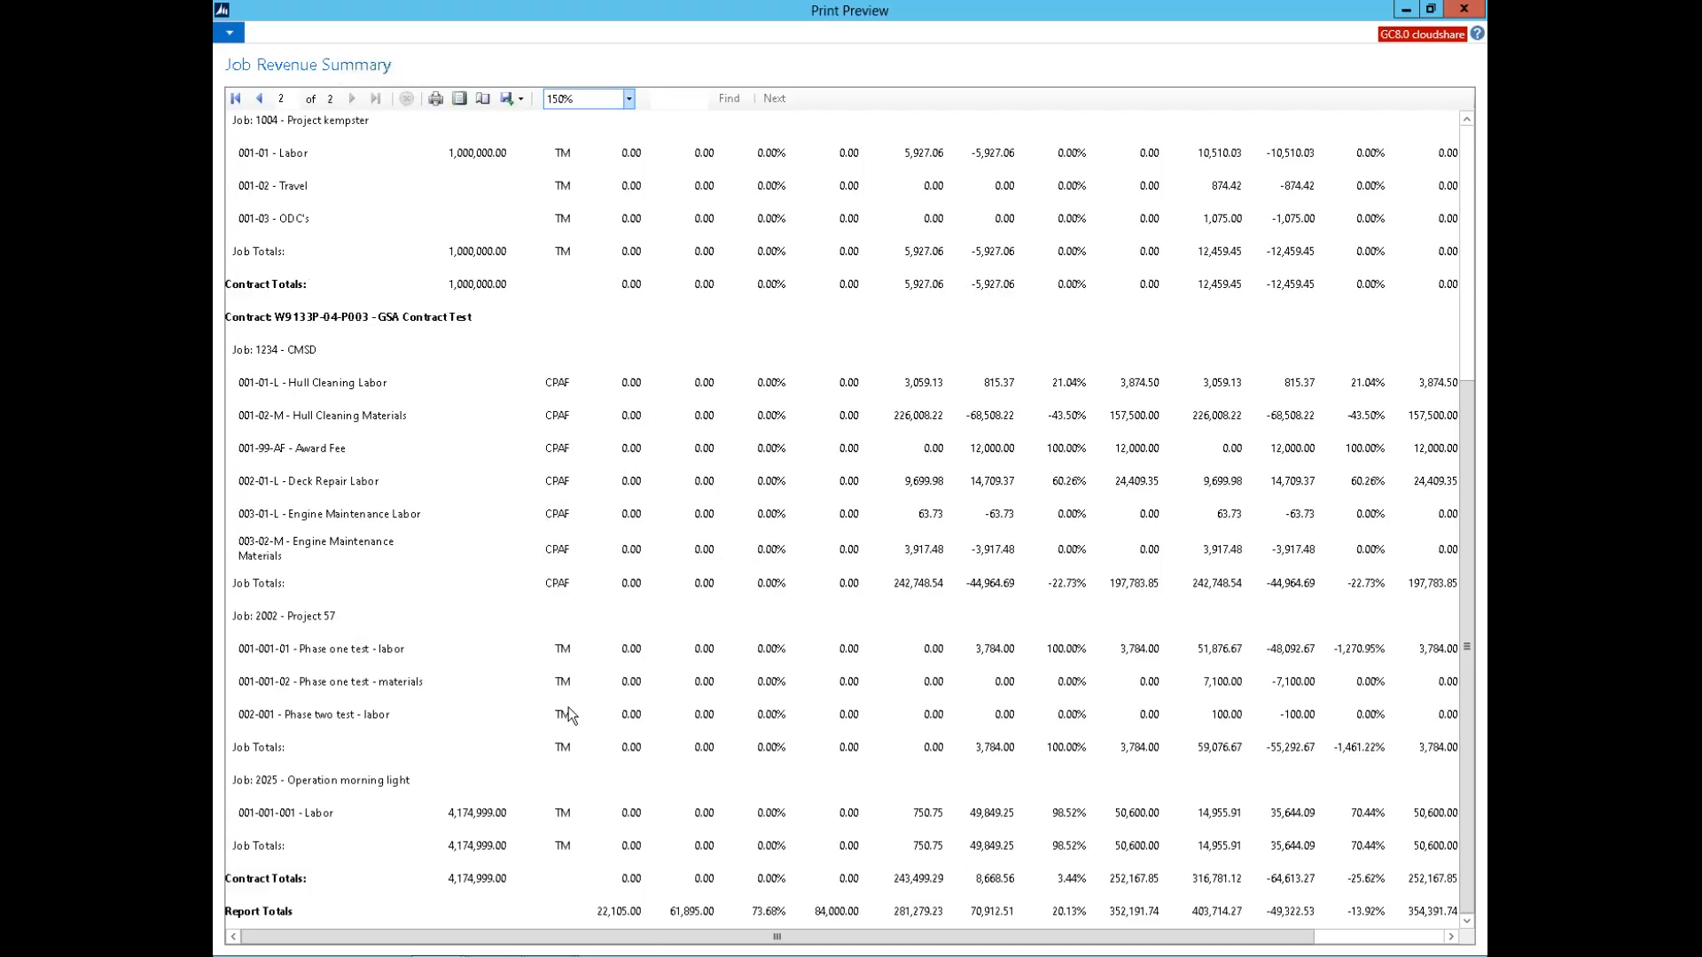
key("Escape")
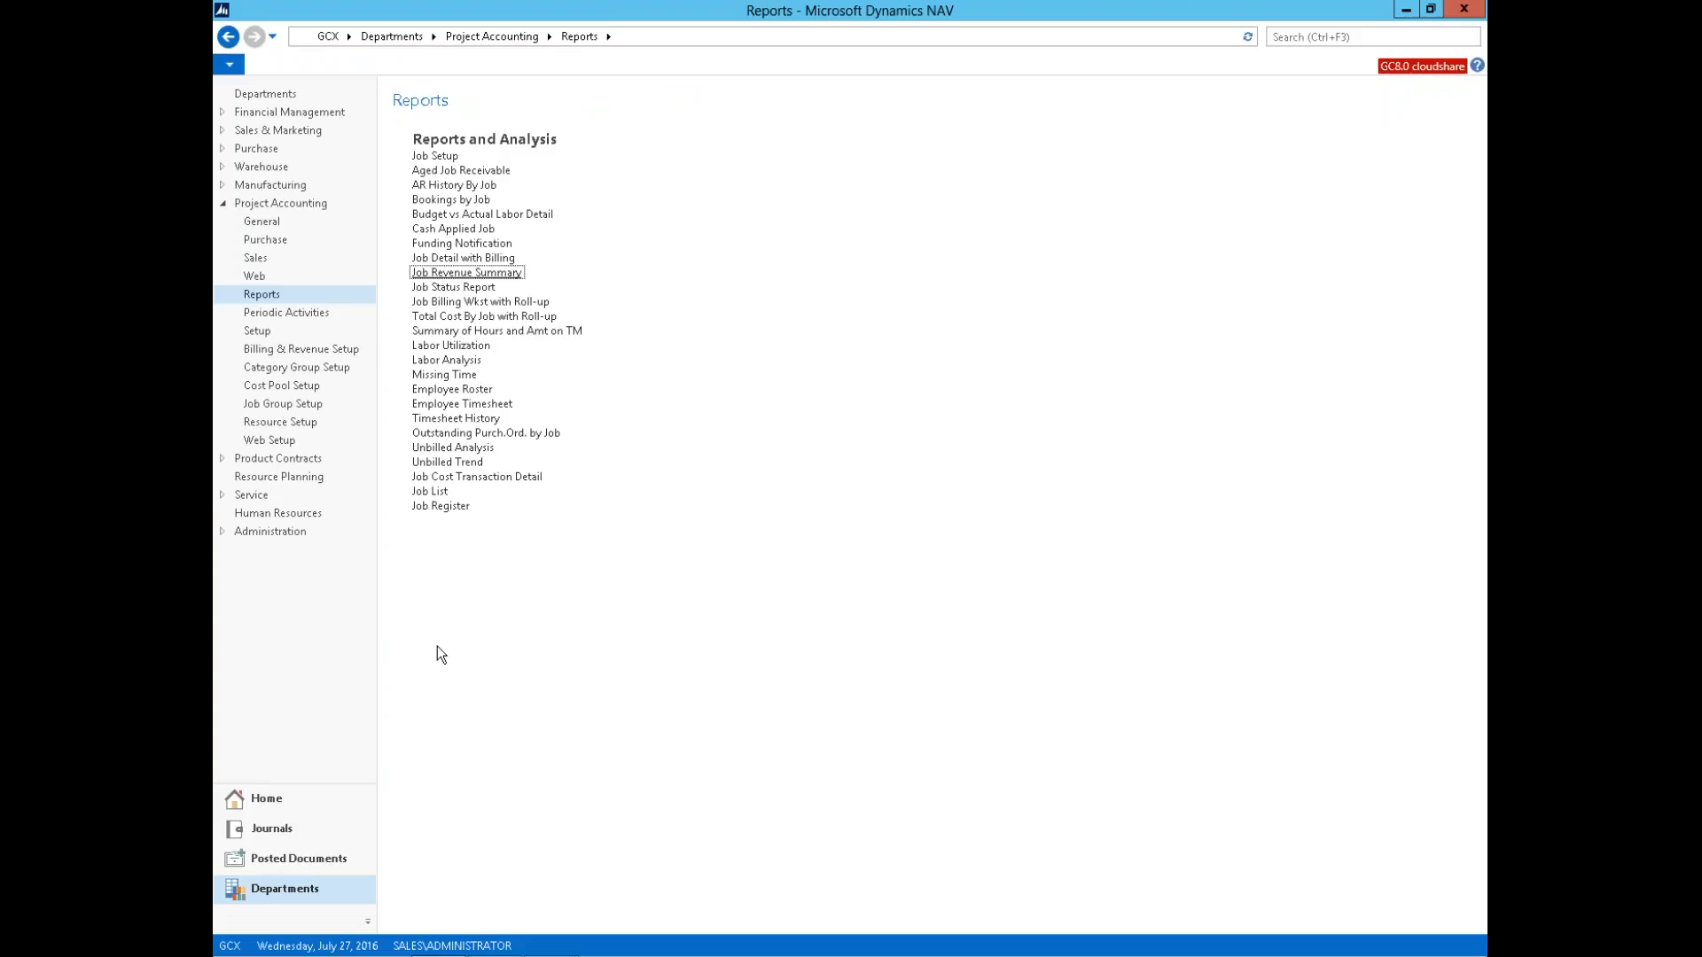
Step: Switch to the Excel workbook Projects_v2 5 - New Graphics-30-14 and open Burn Rates by Jobs and Tasks from its Dashboard Home sheet
mouse_move(544, 946)
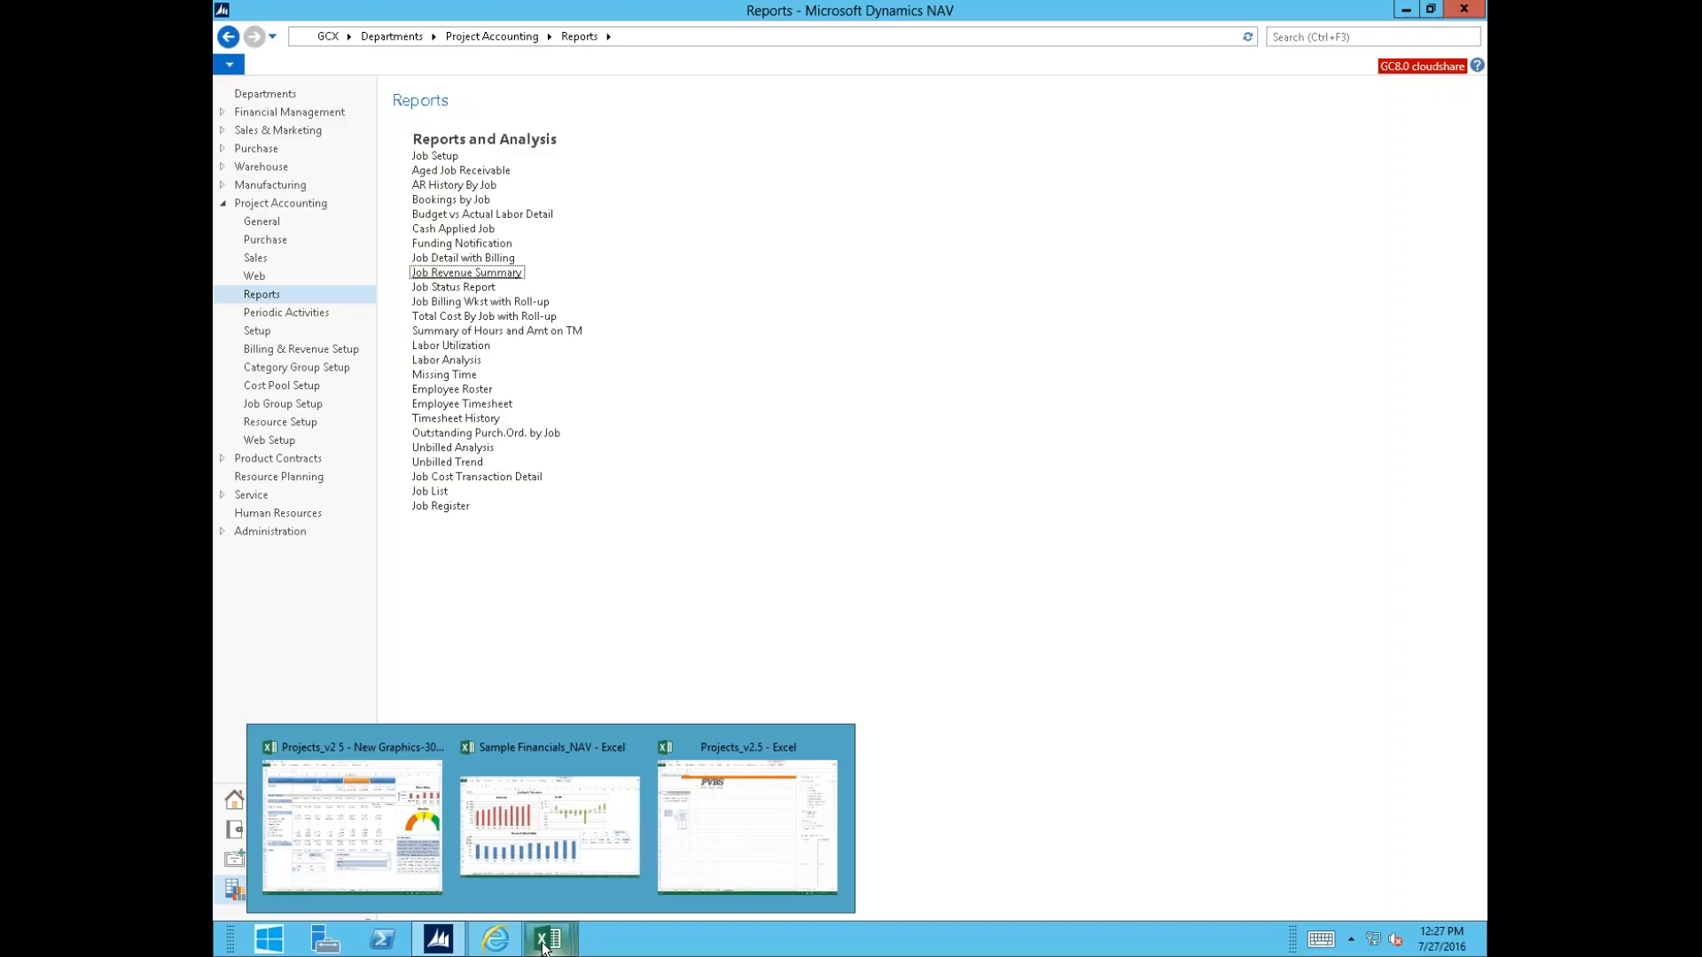
left_click(403, 842)
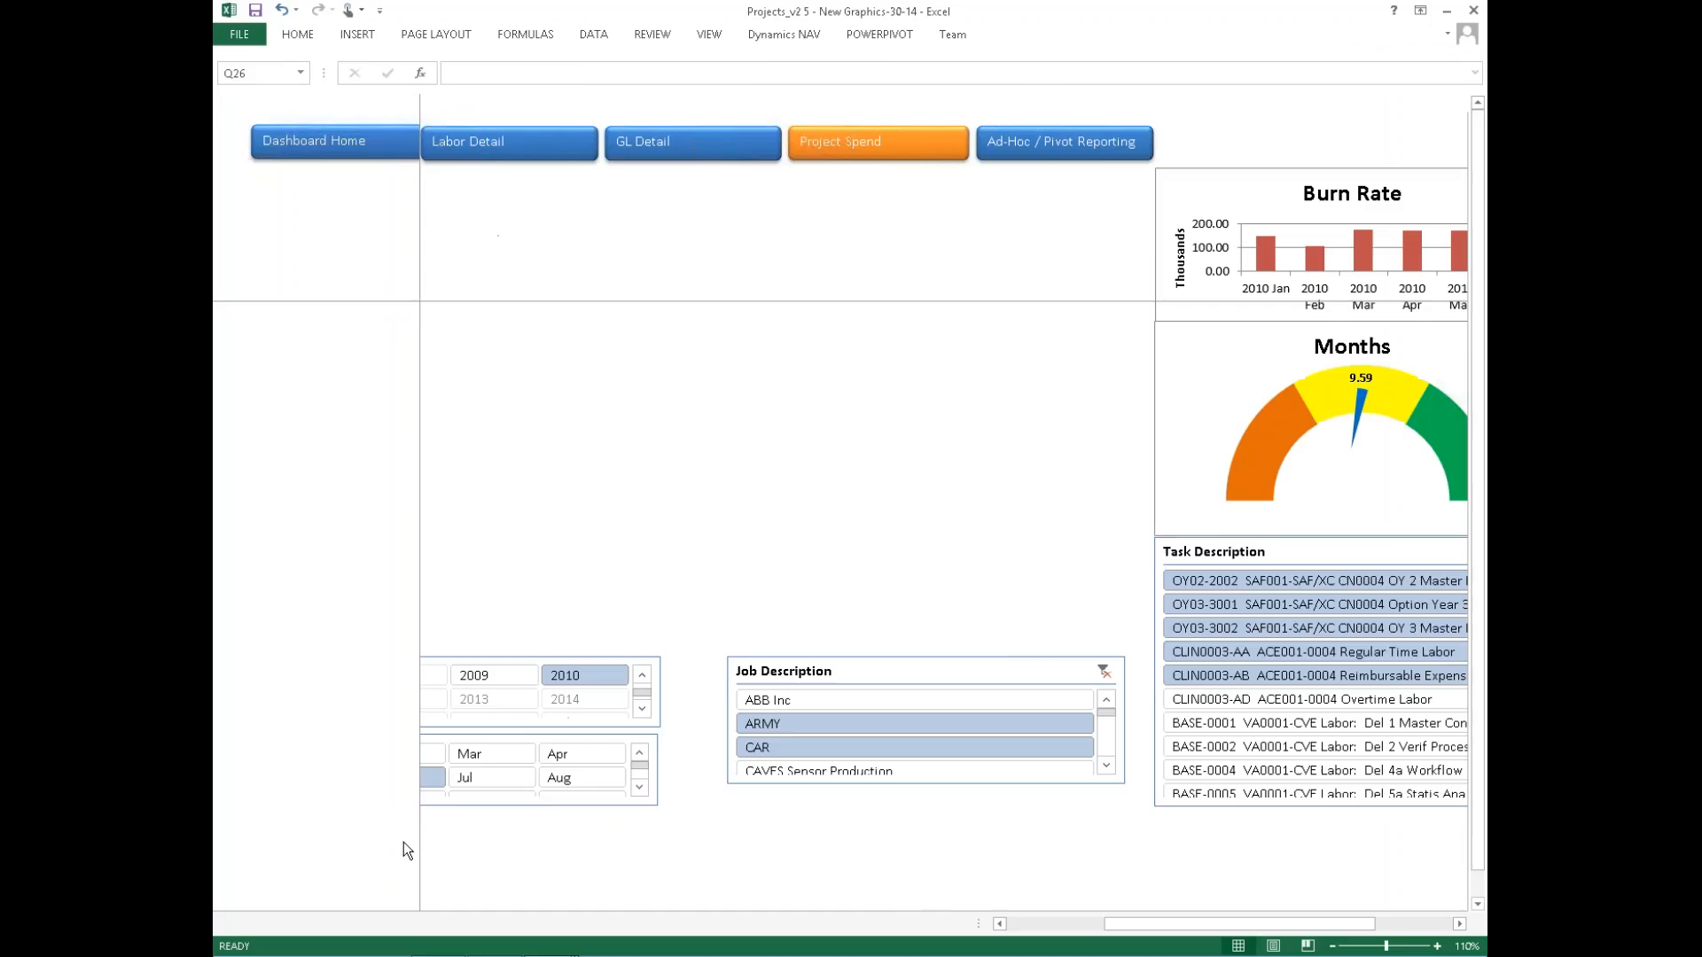
left_click(362, 923)
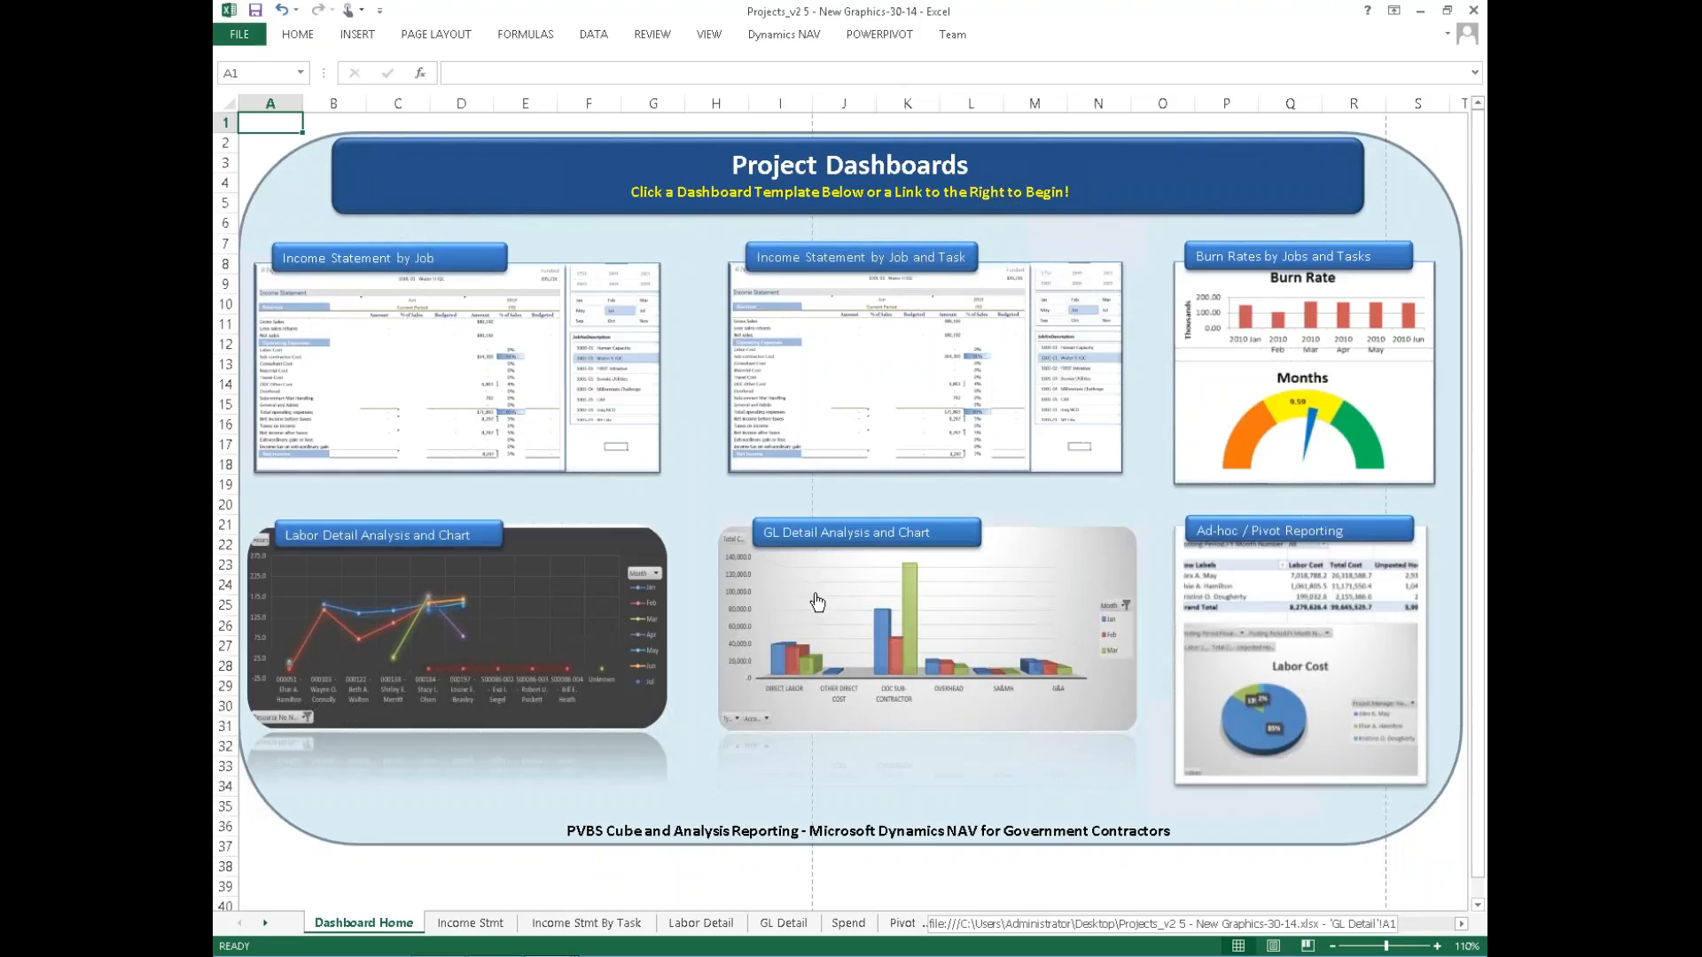
left_click(1242, 365)
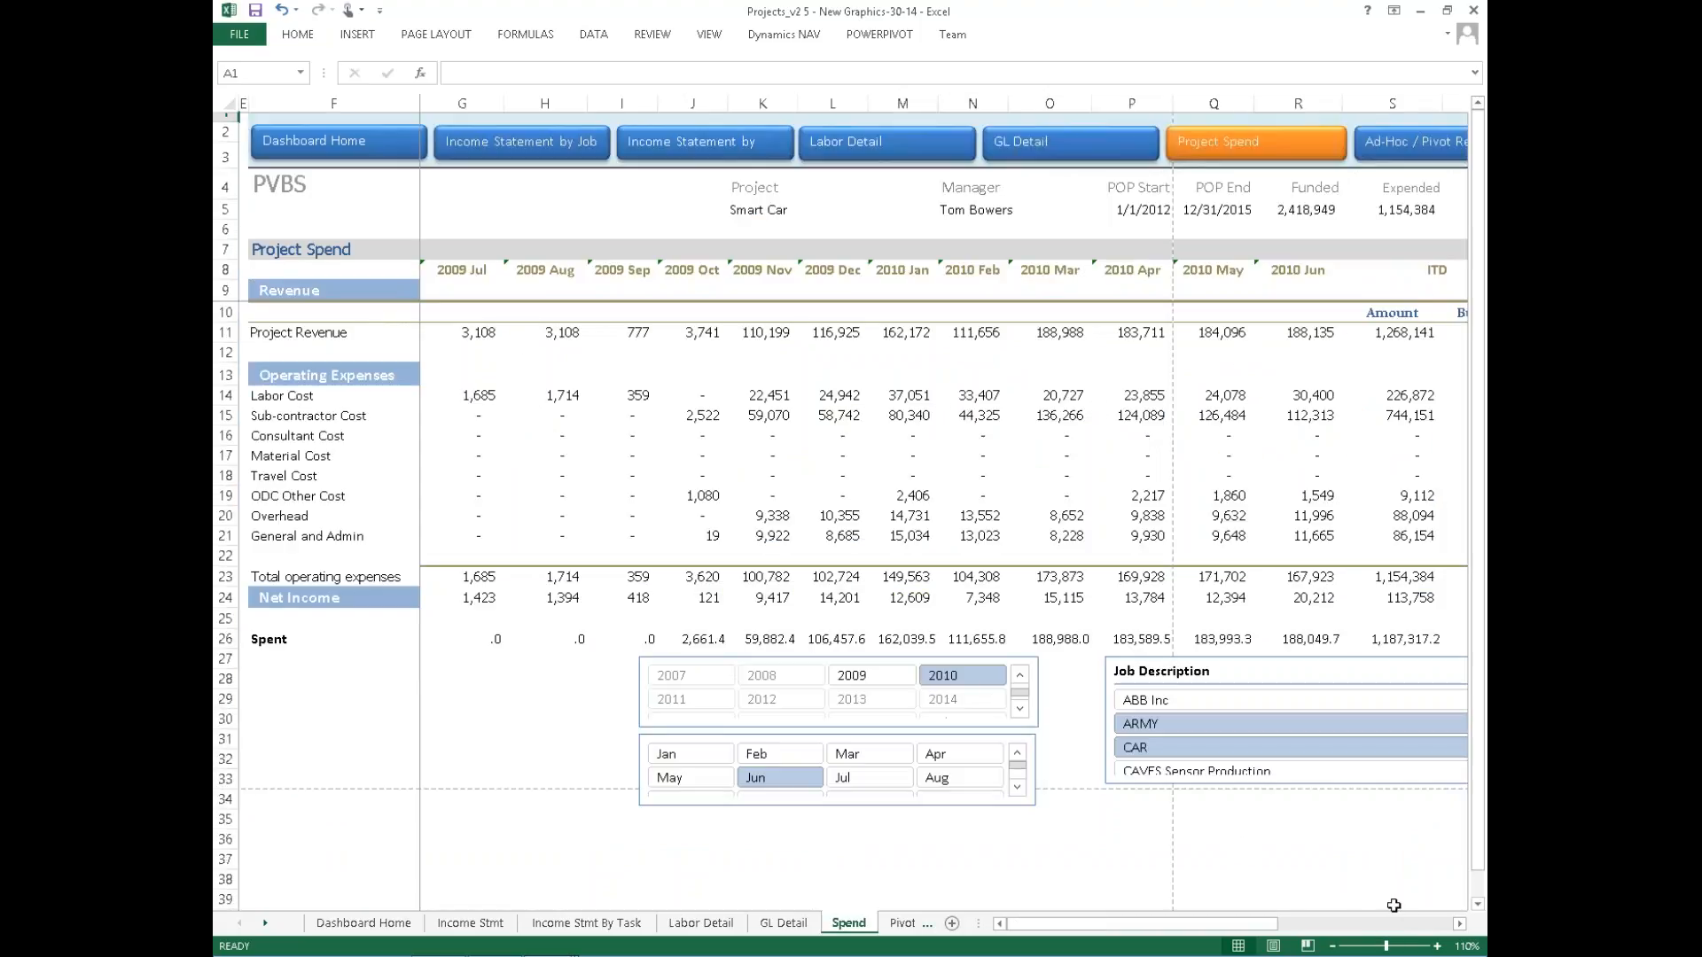
Step: Examine the monthly project spend figures across the Spend sheet through to the Burn Rate and Months charts
left_click(1459, 924)
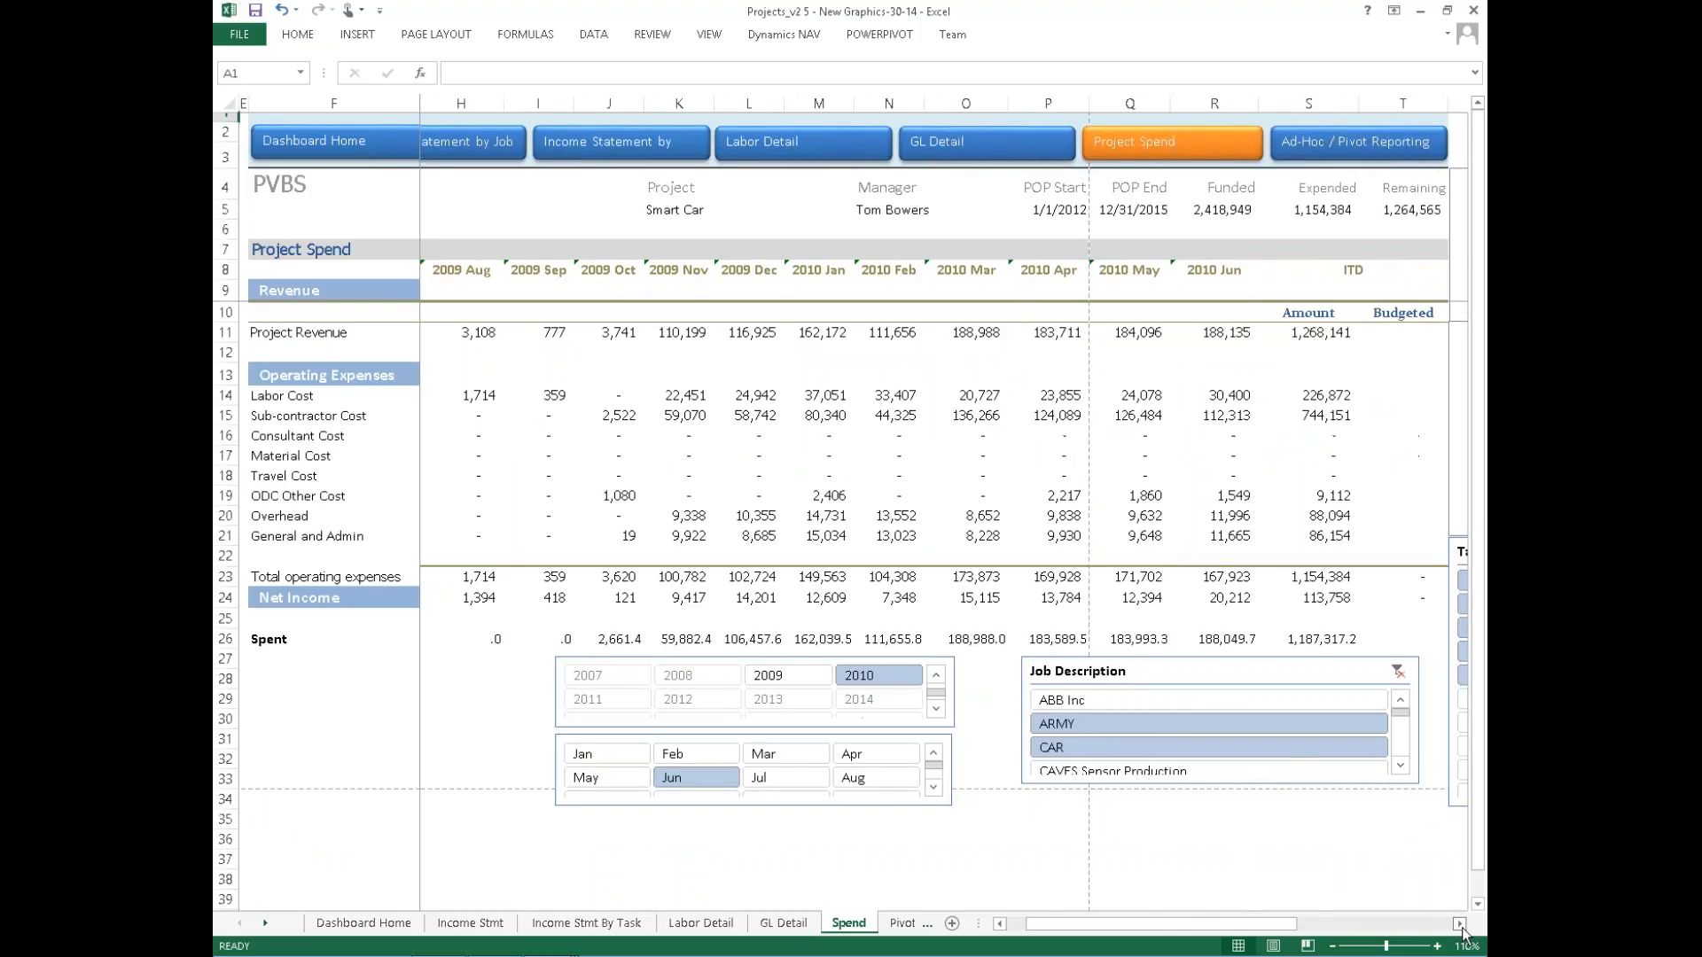
left_click(1460, 925)
left_click(1459, 924)
left_click(1460, 924)
left_click(1460, 925)
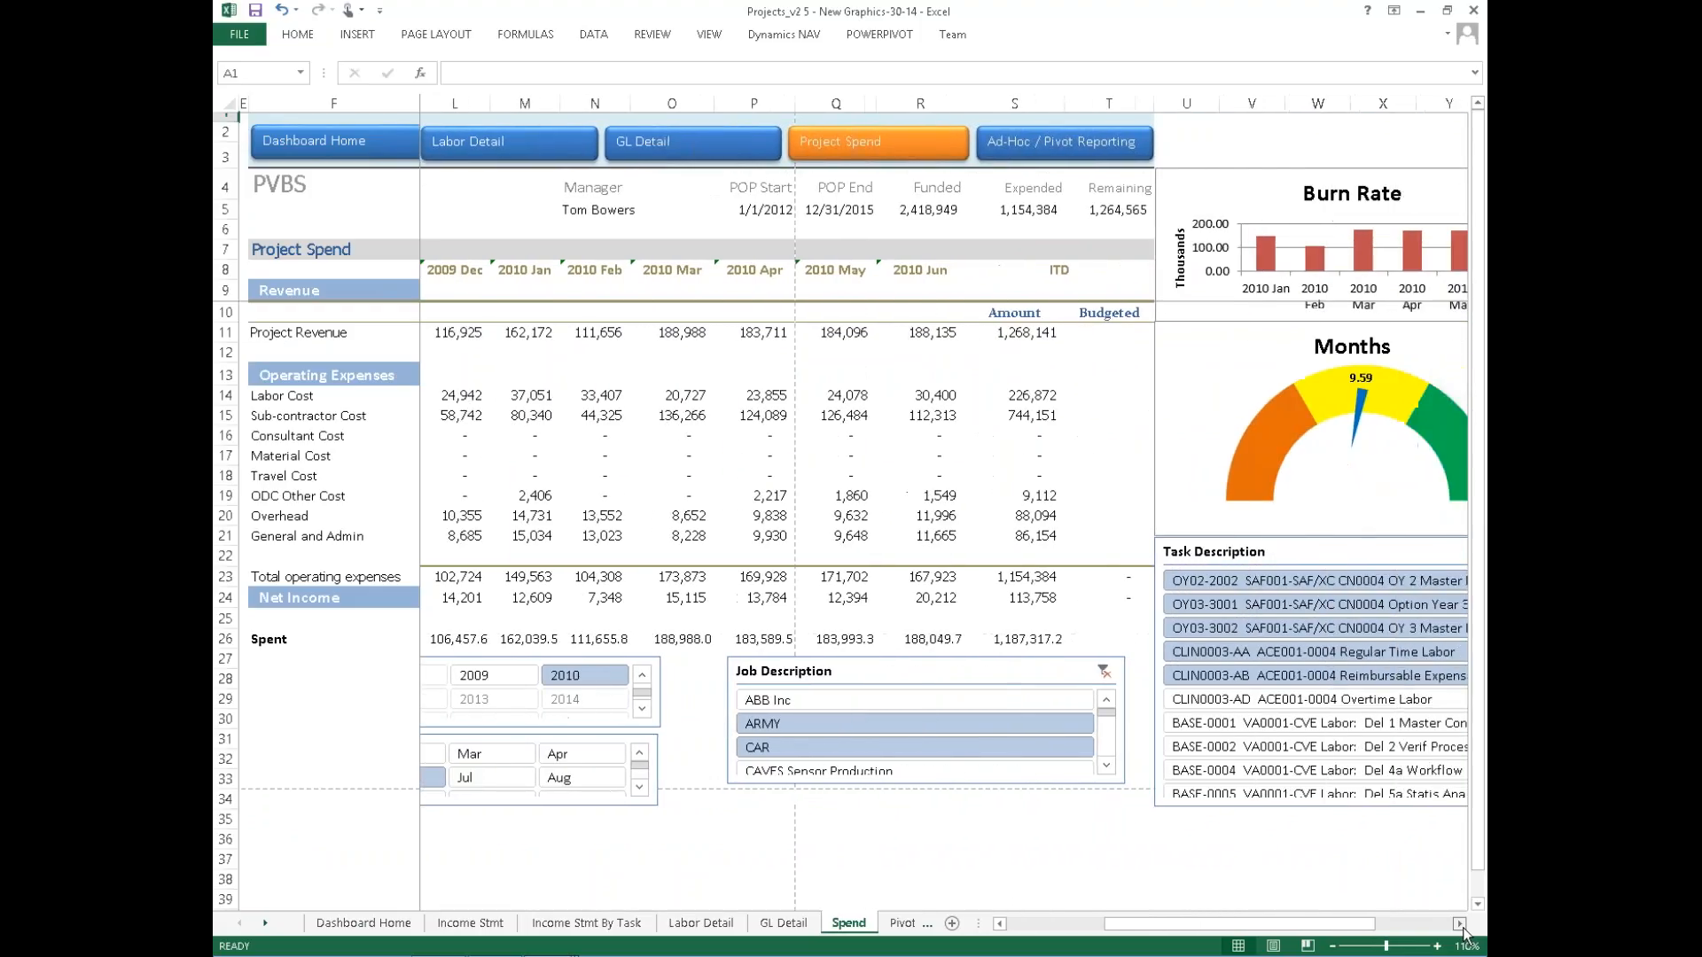
left_click(1460, 924)
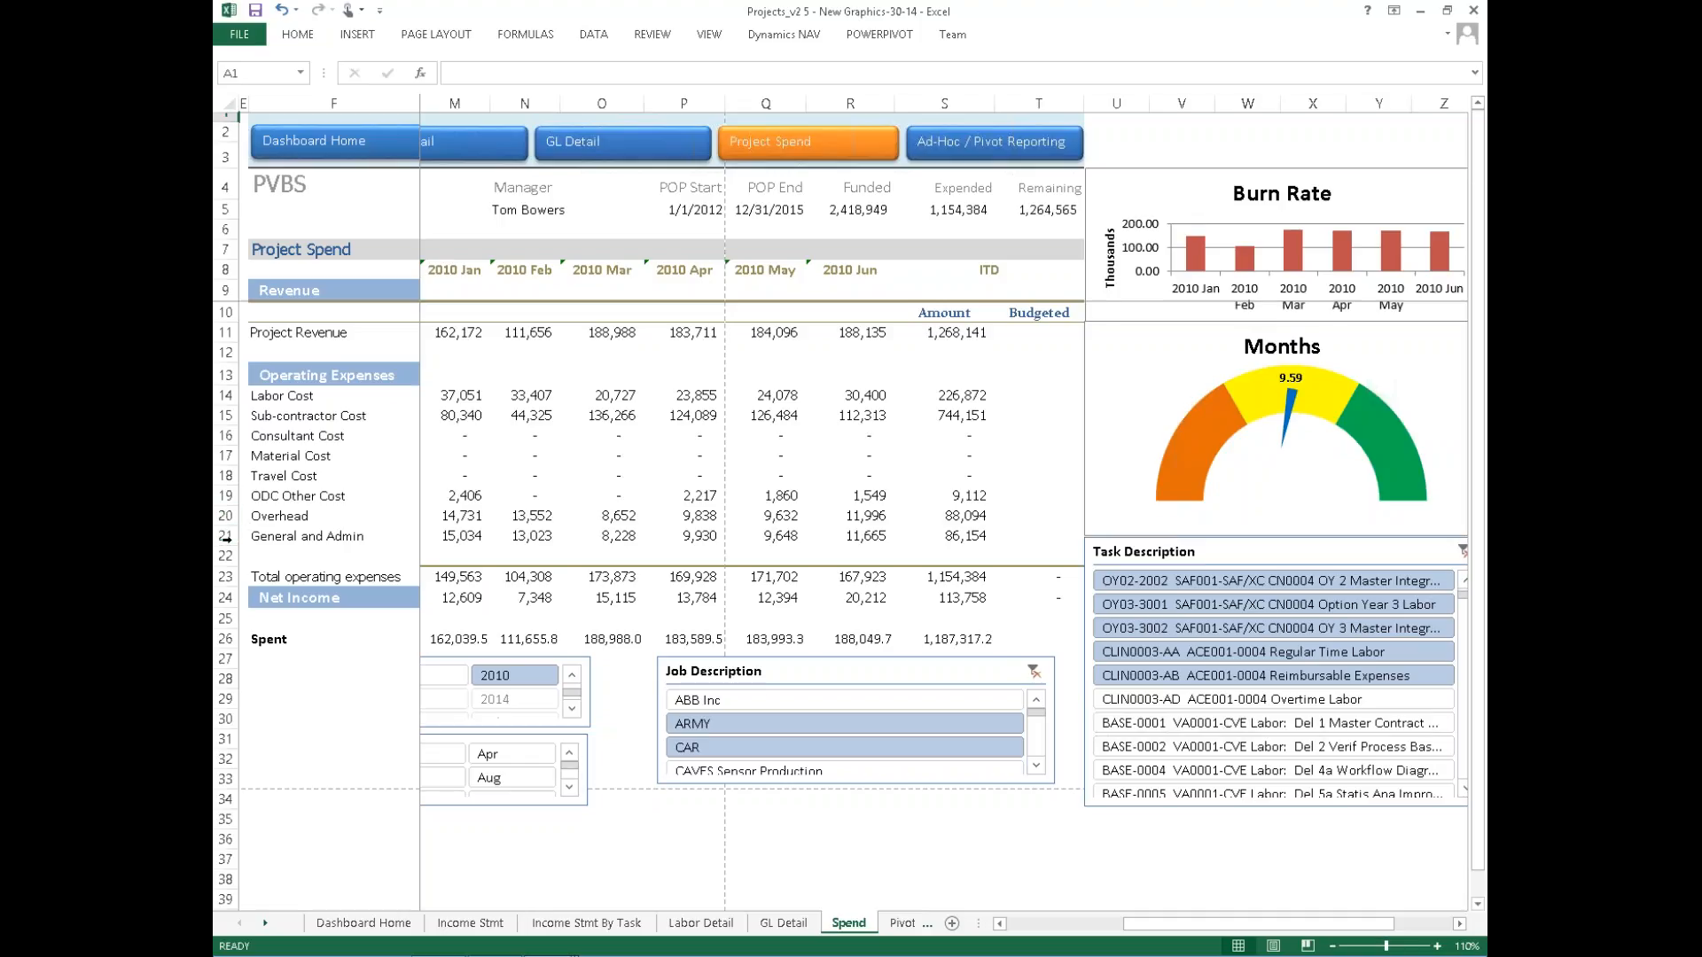
Step: Inspect the Spent row and the formula in its 2010 May cell, and view the full Months gauge and task list
left_click(225, 639)
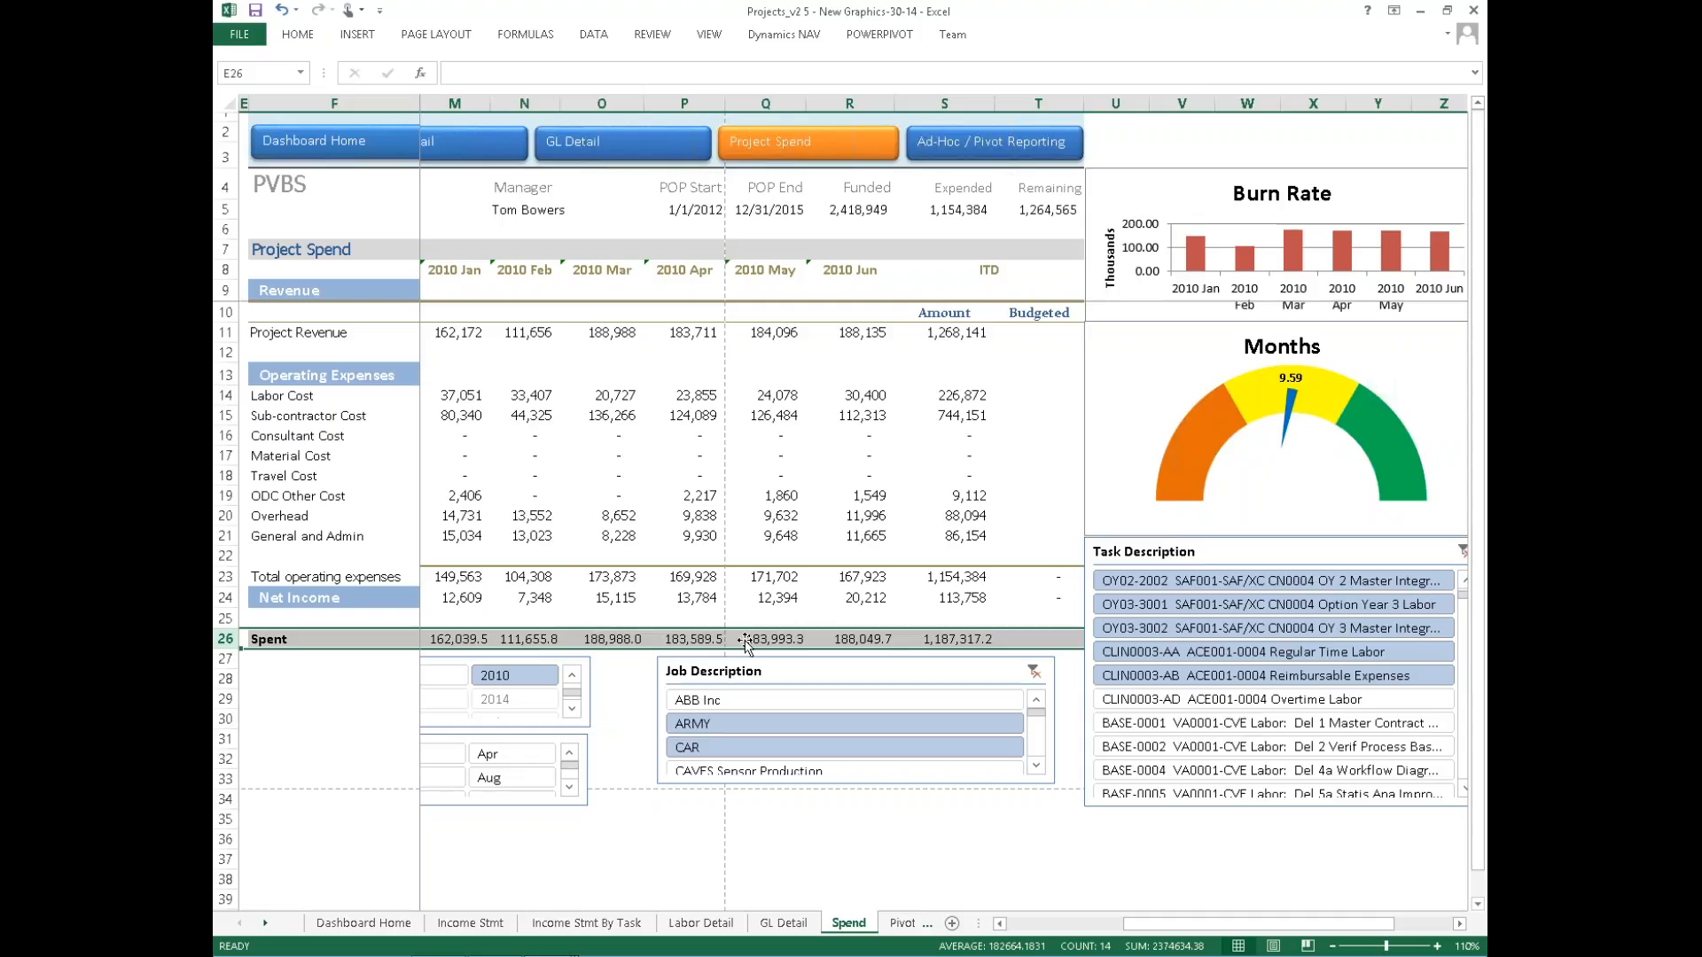
left_click(773, 638)
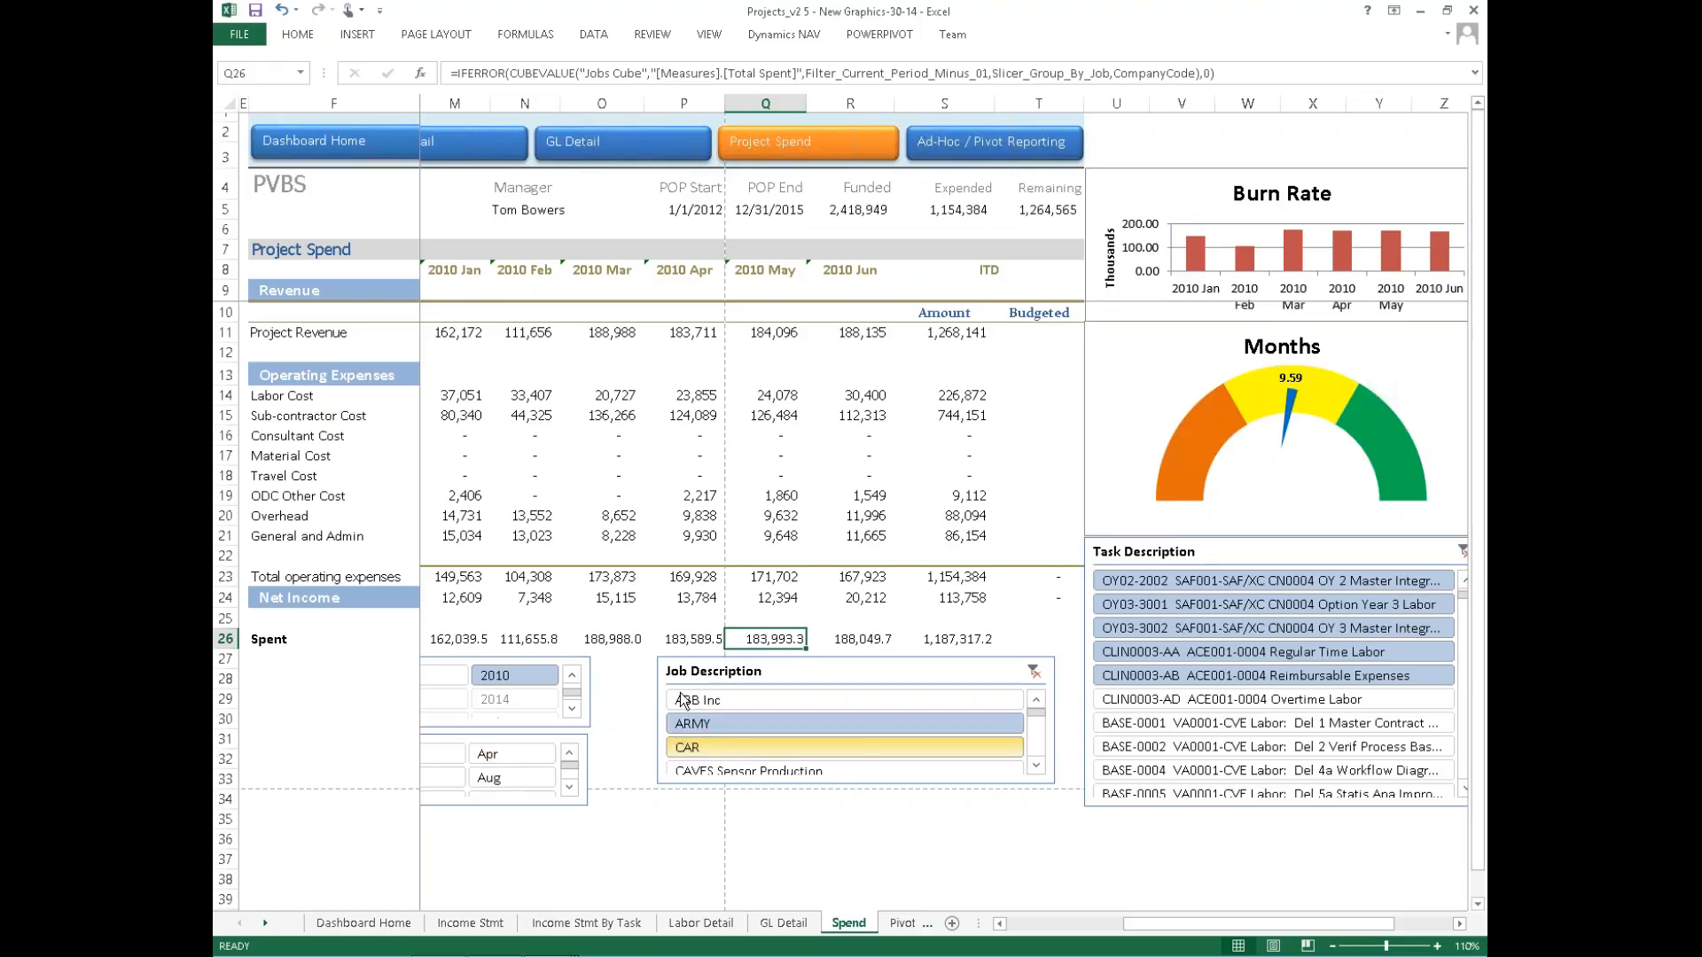
left_click(725, 749, "ctrl")
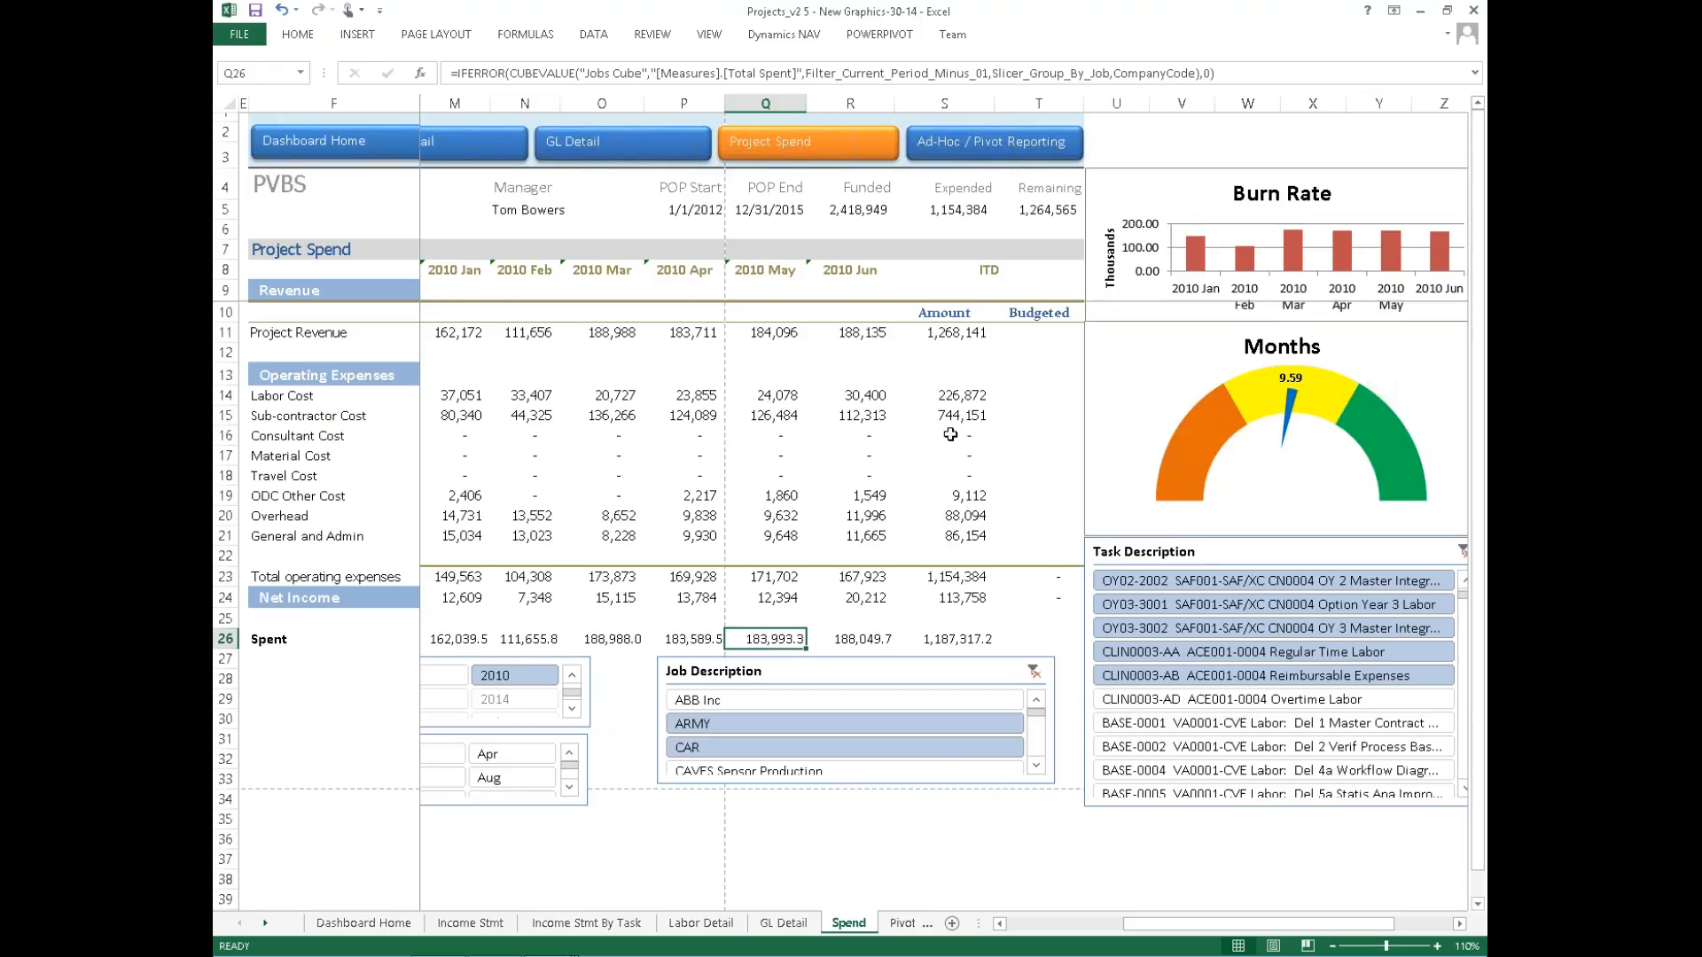
mouse_move(1417, 953)
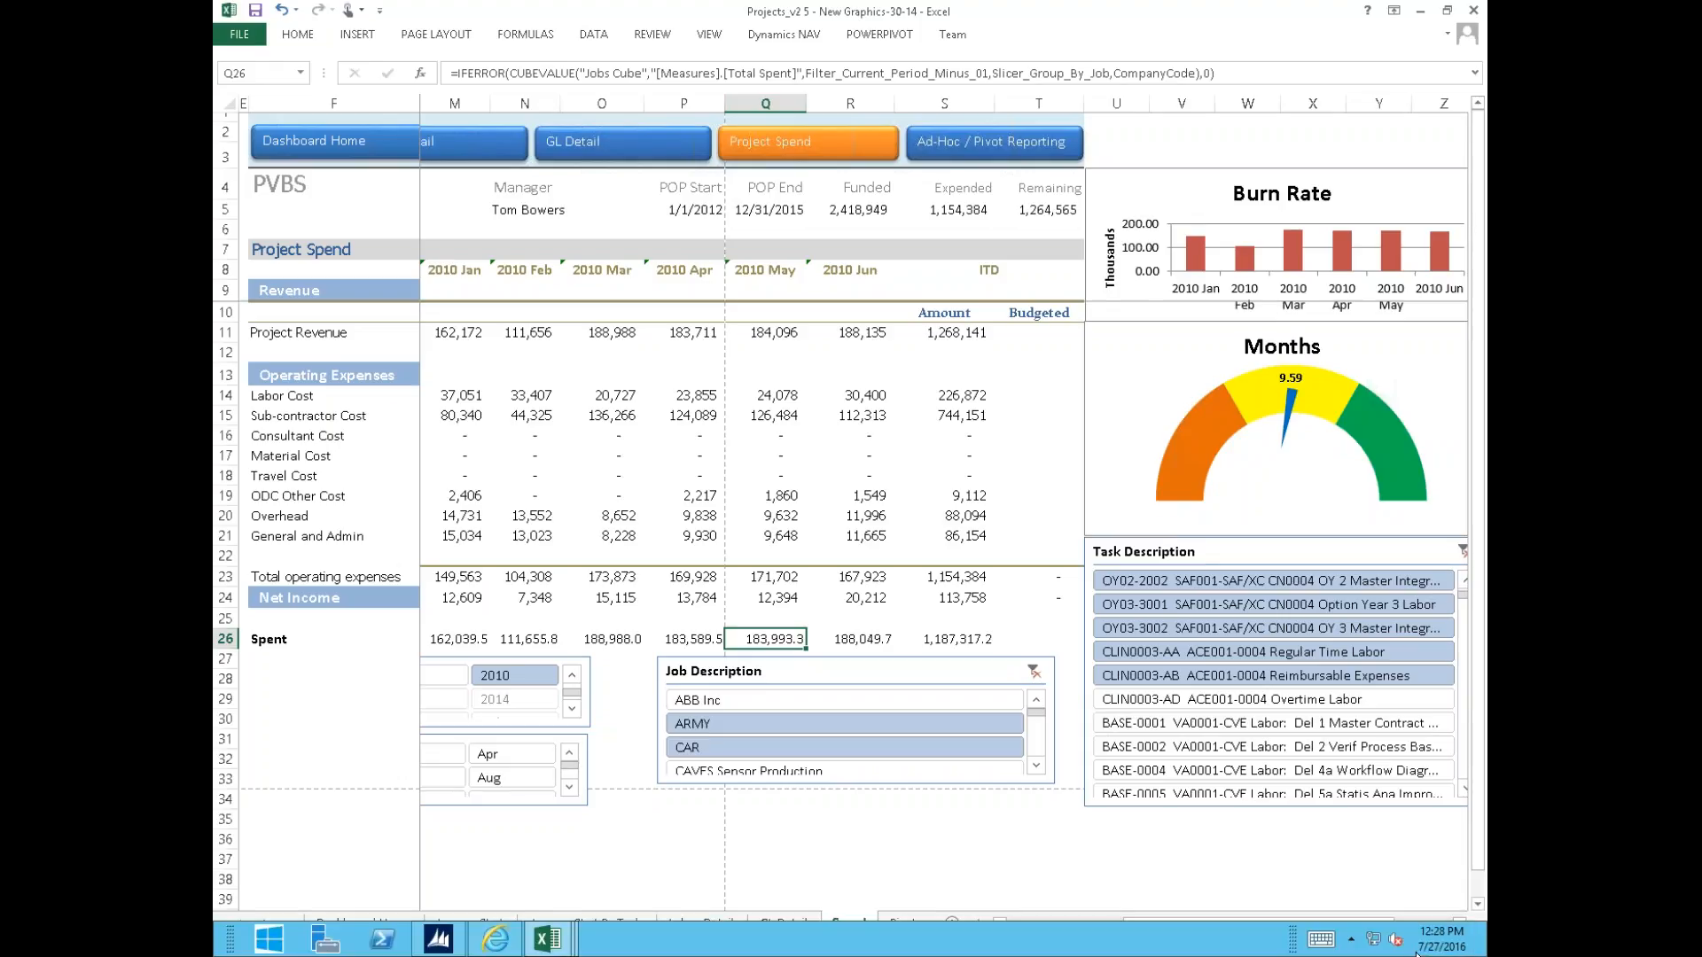
left_click(1458, 924)
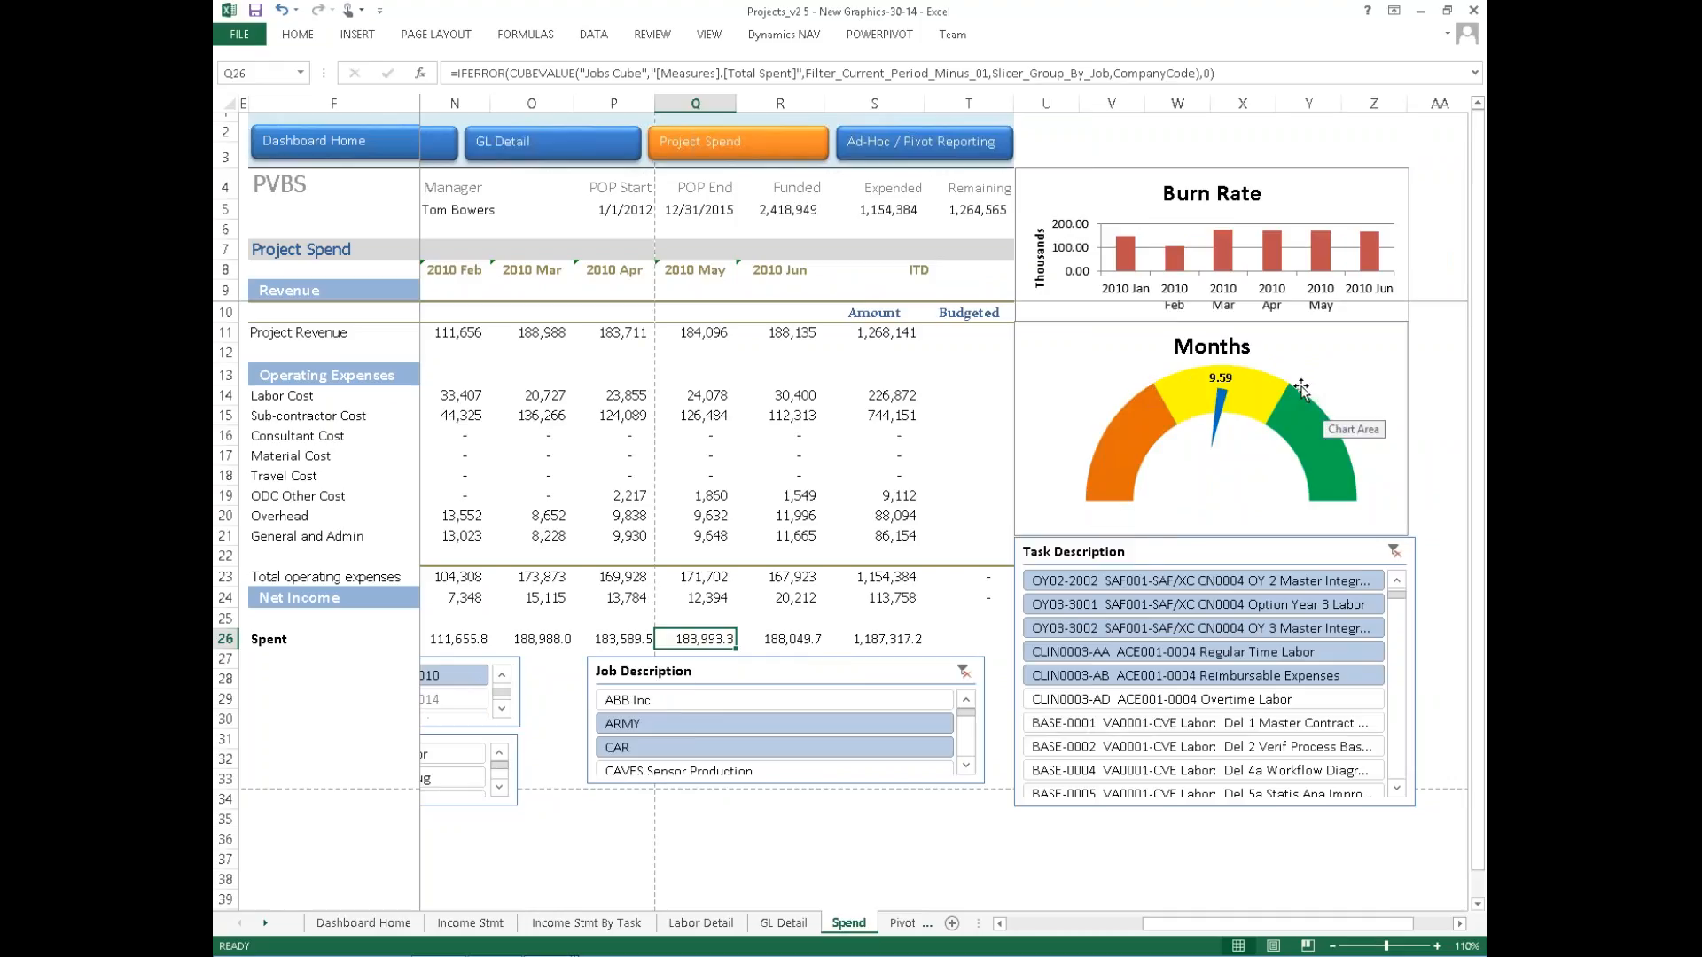
Step: View the cost pivot and chart on the GL Detail sheet and the resource hours on the Labor Detail sheet
mouse_move(1270, 434)
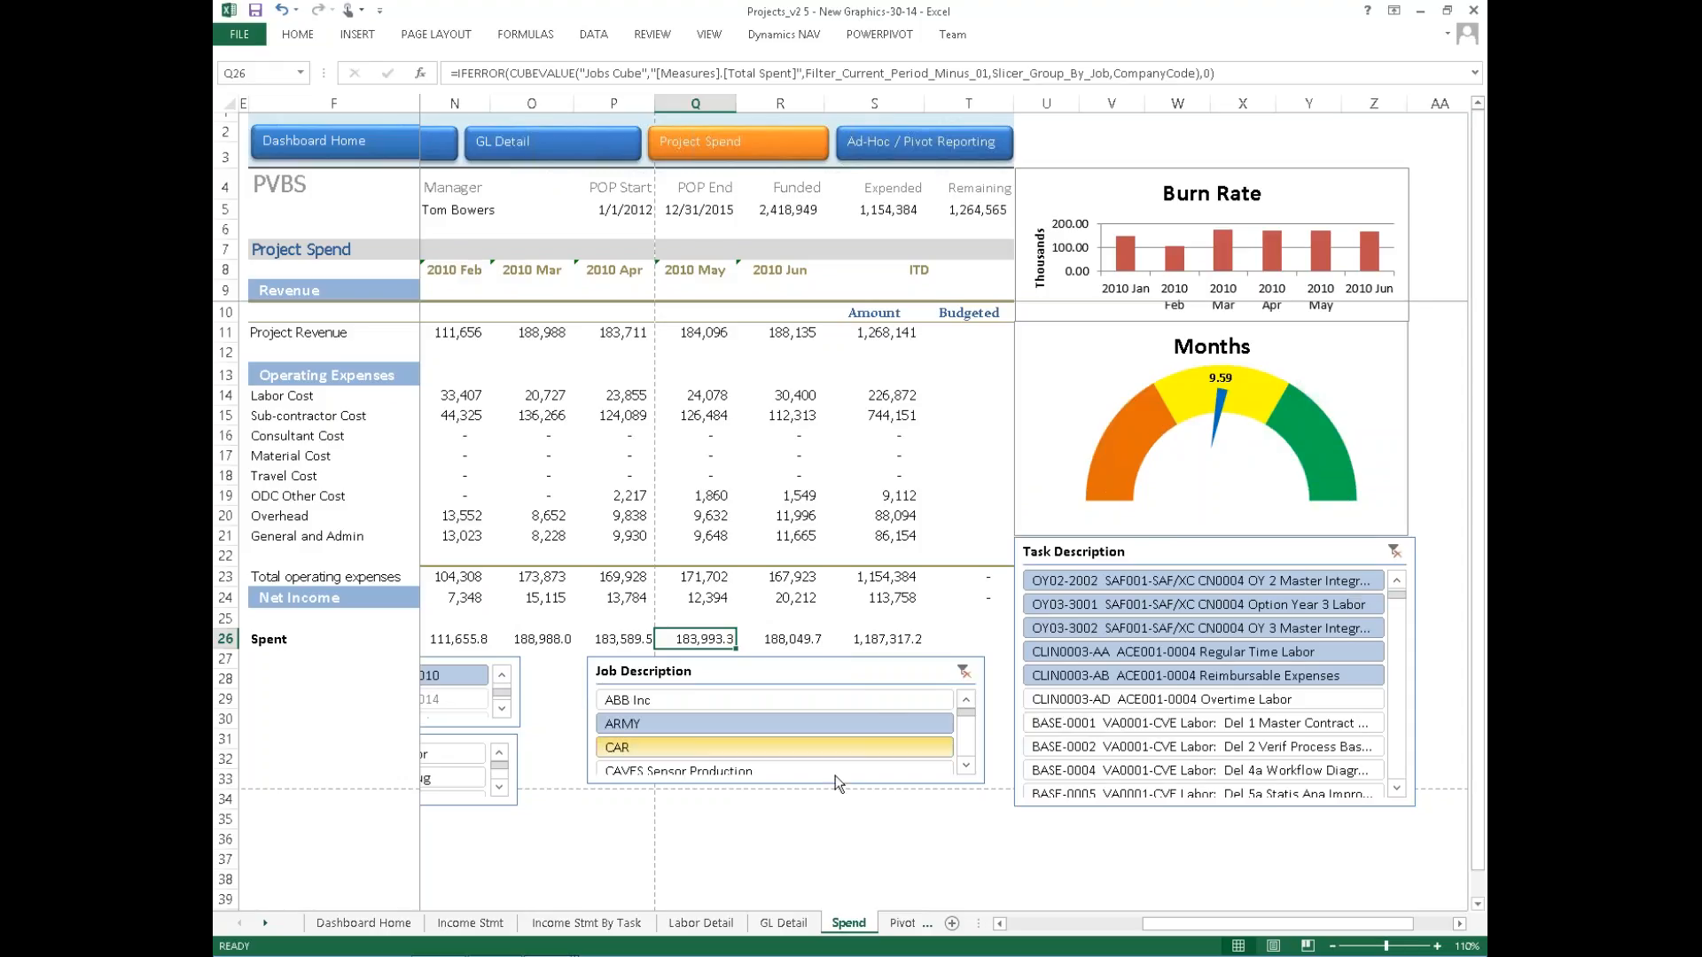
left_click(781, 924)
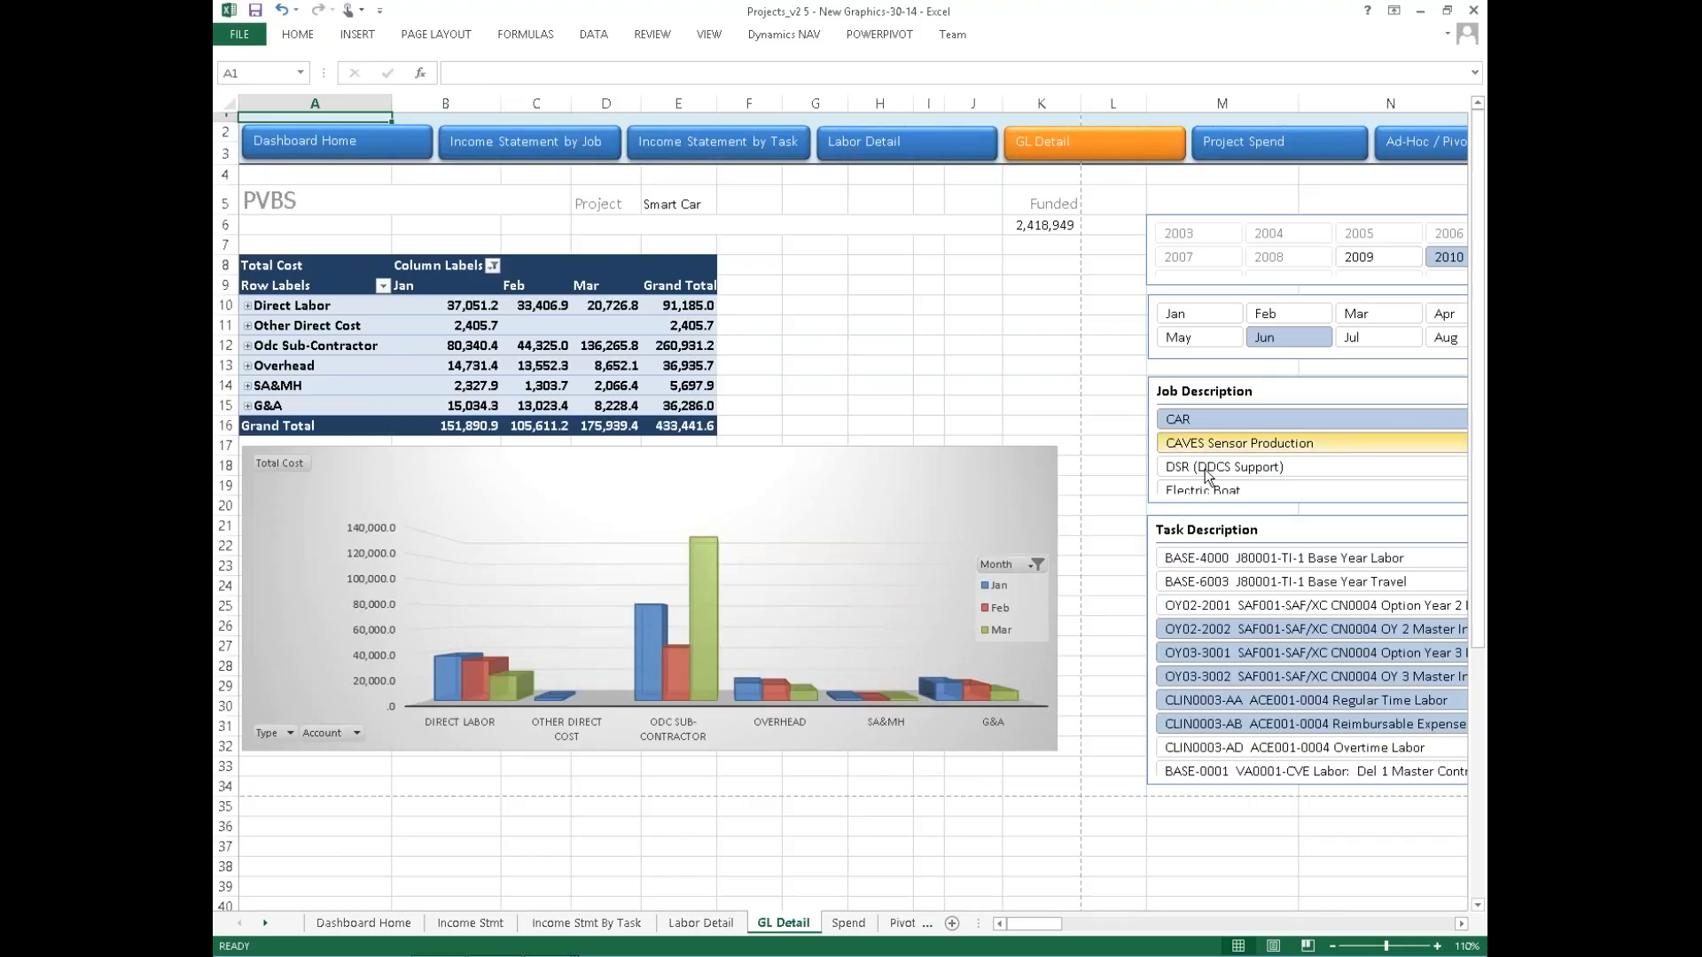
left_click(701, 924)
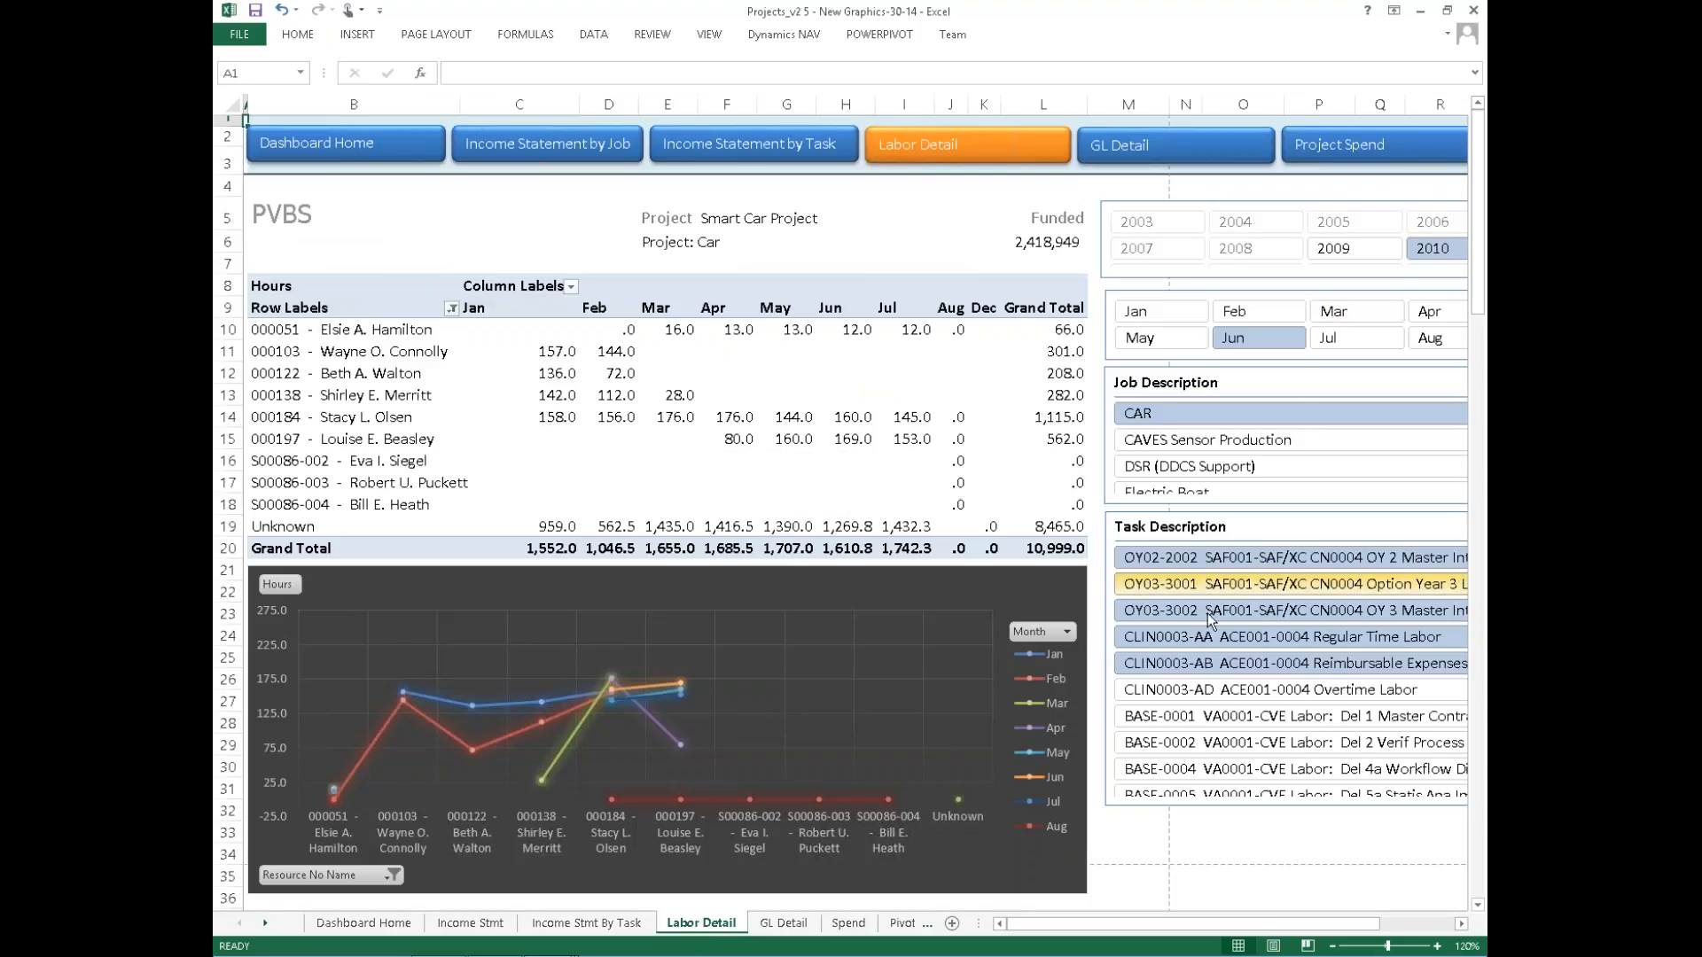
Step: Switch to the Sample Financials_NAV workbook and examine its Dashboard, Balance Sheet and Indirect Rates Trend sheets
left_click(551, 948)
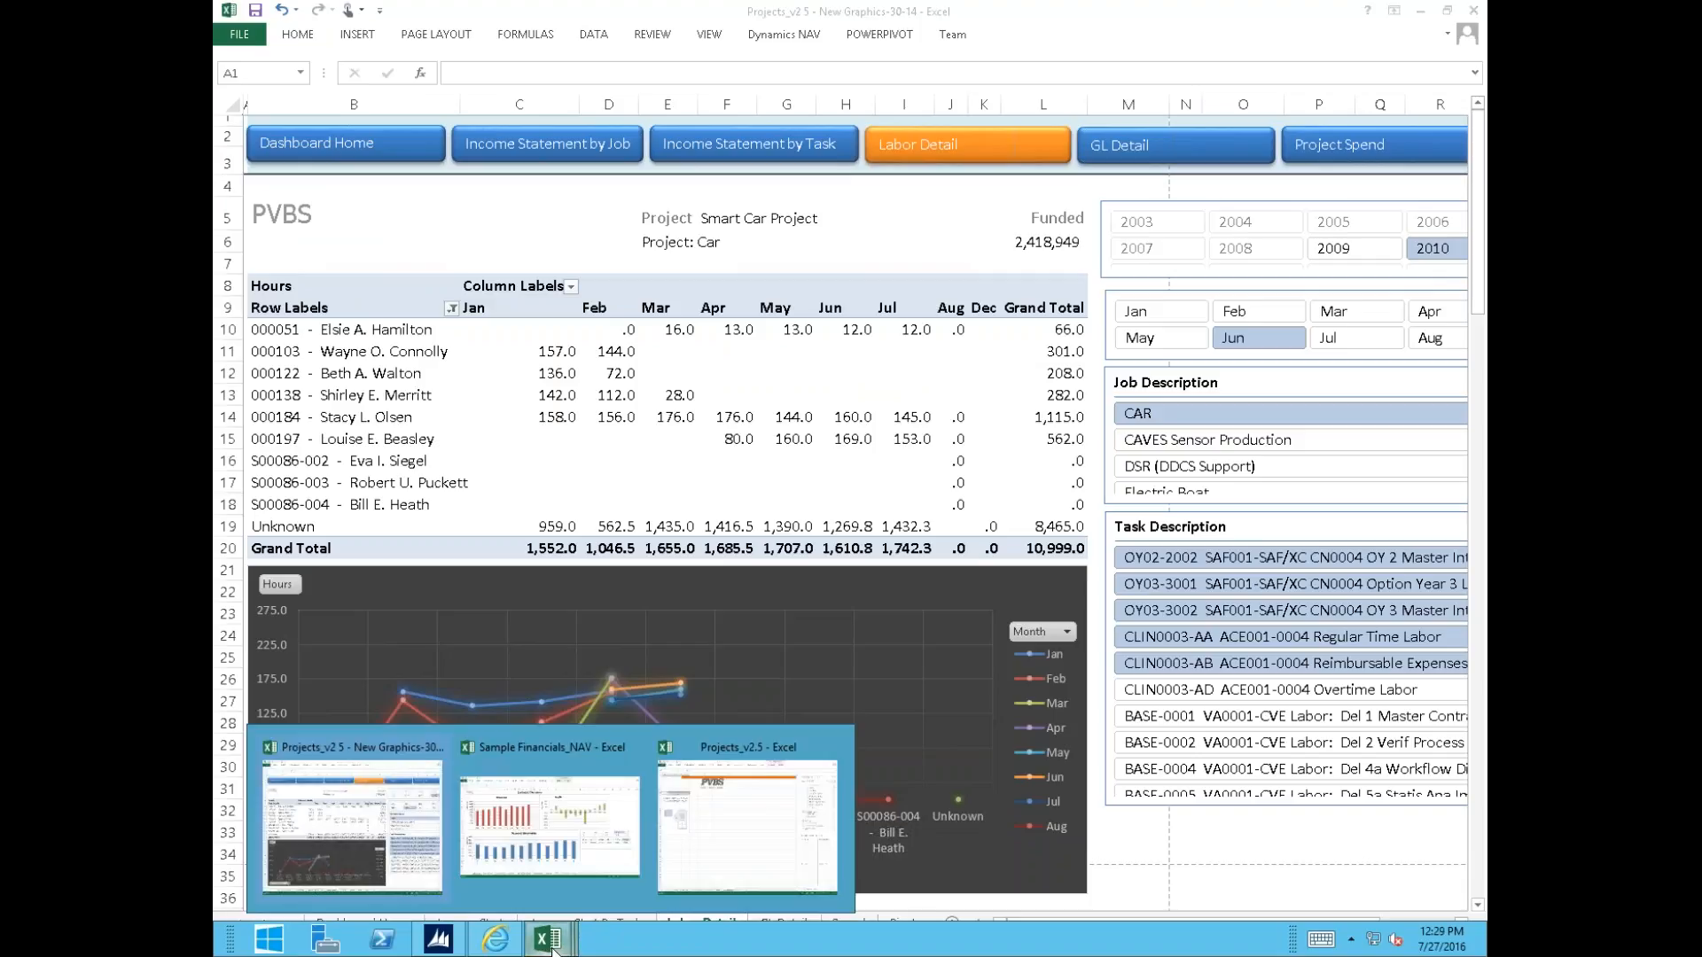
left_click(573, 876)
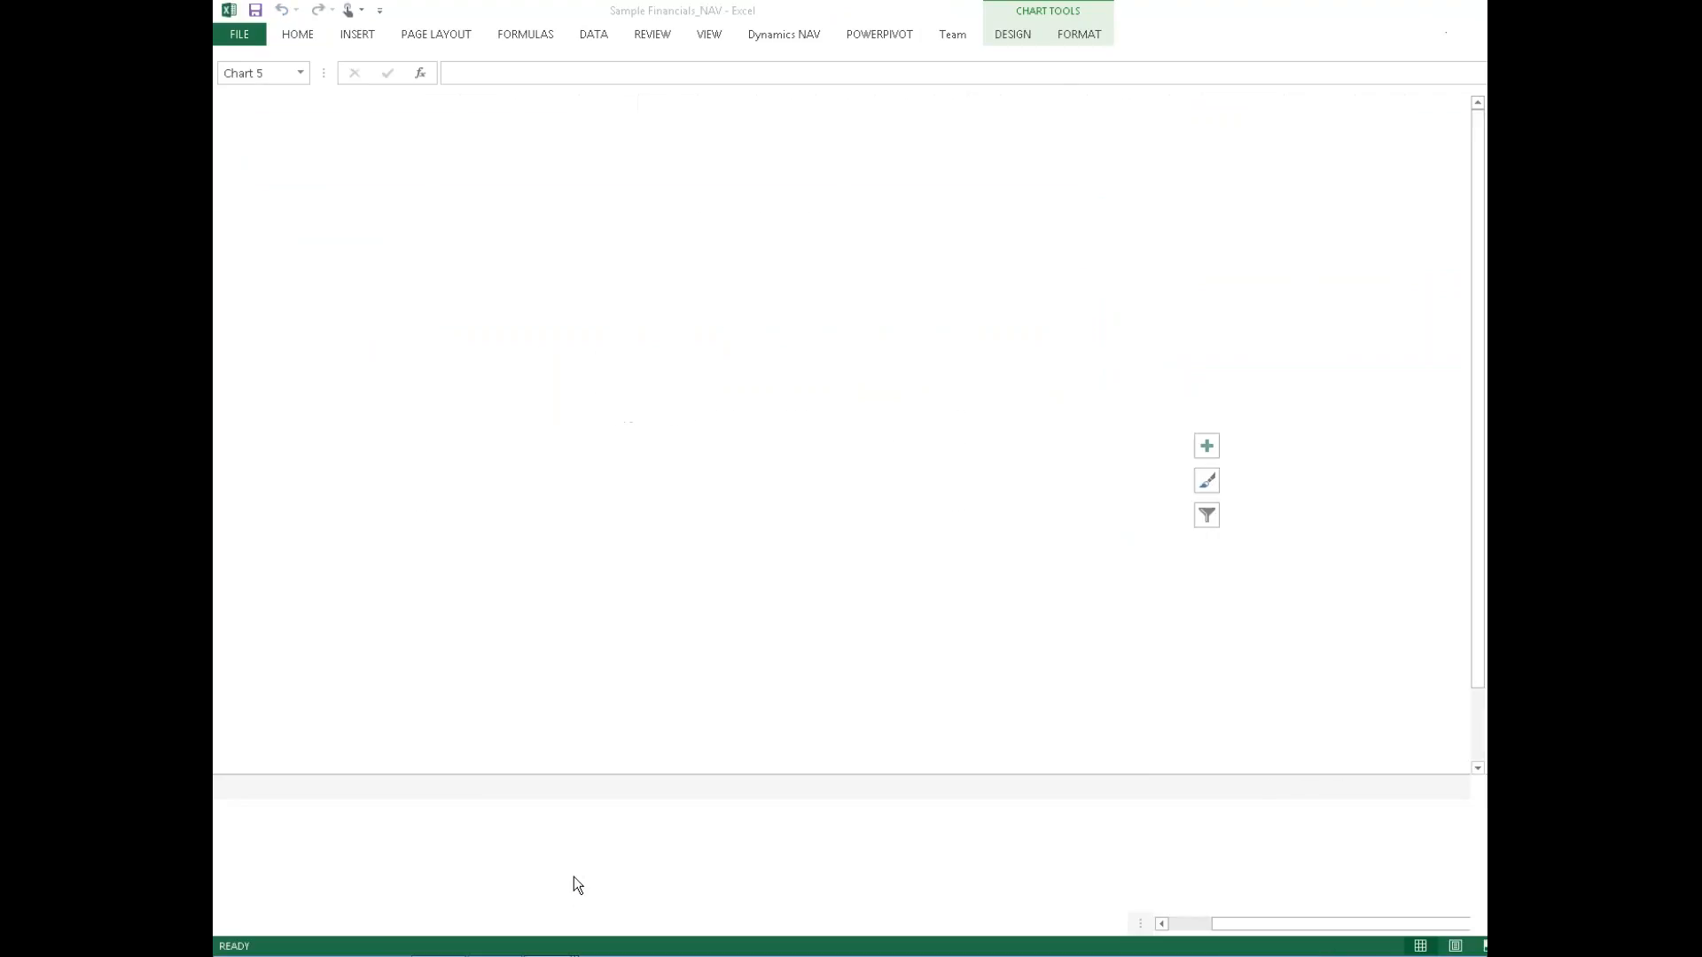
left_click(554, 589)
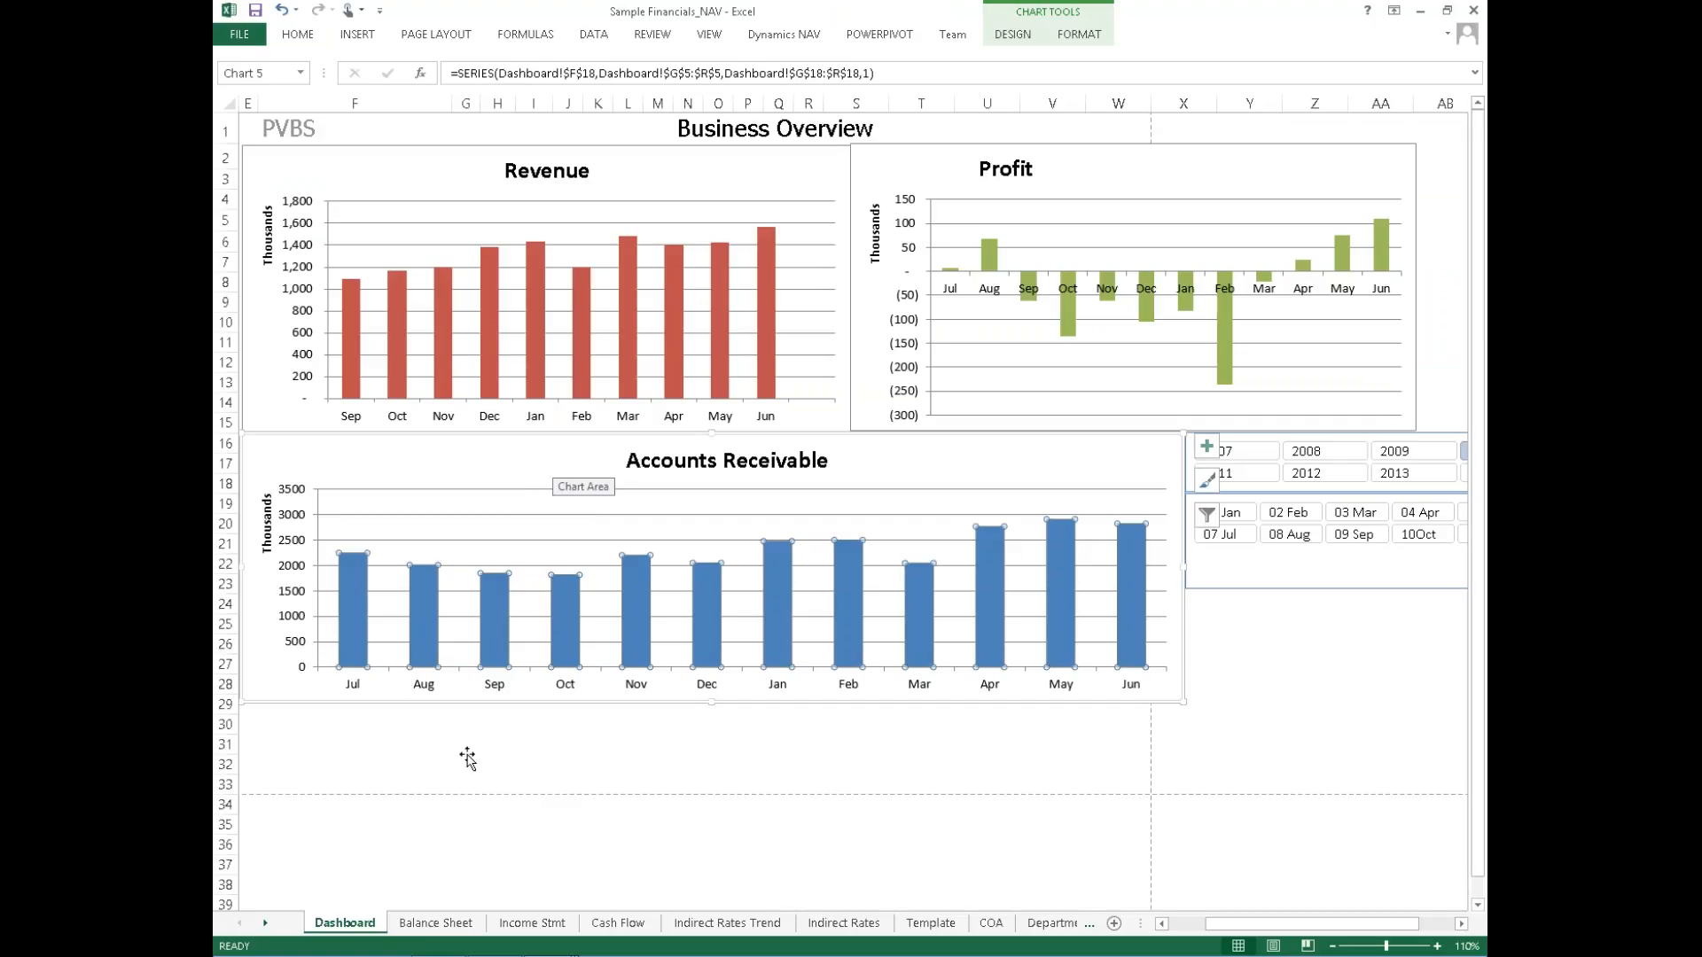
left_click(435, 923)
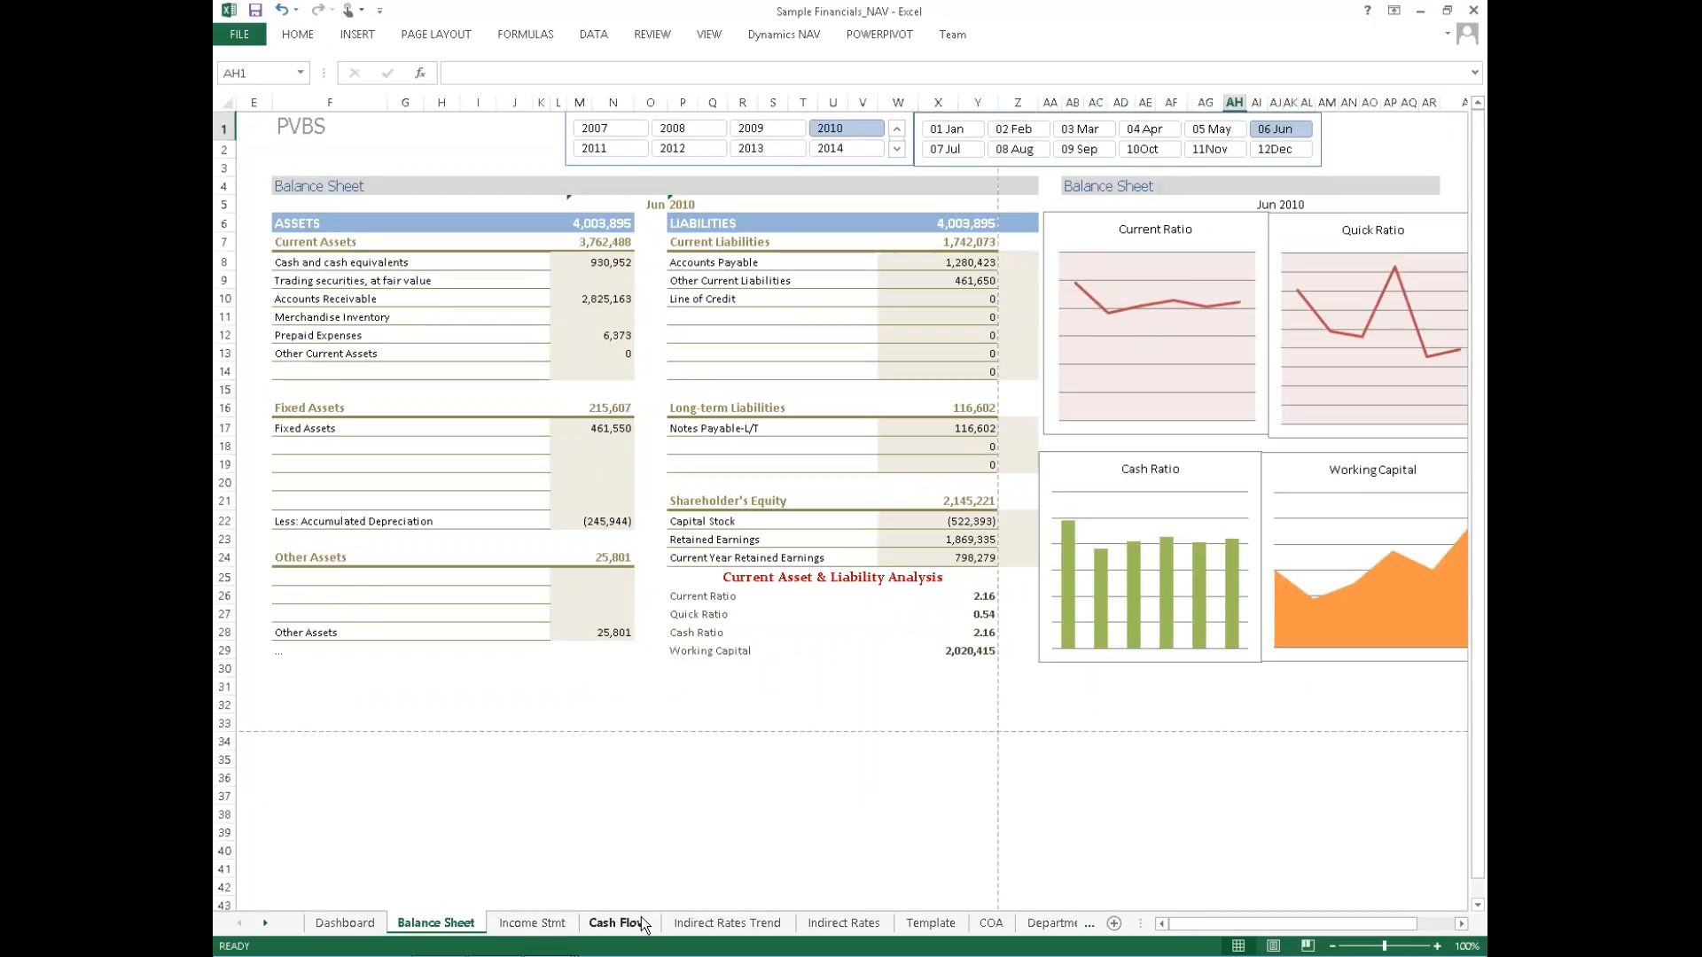
left_click(710, 925)
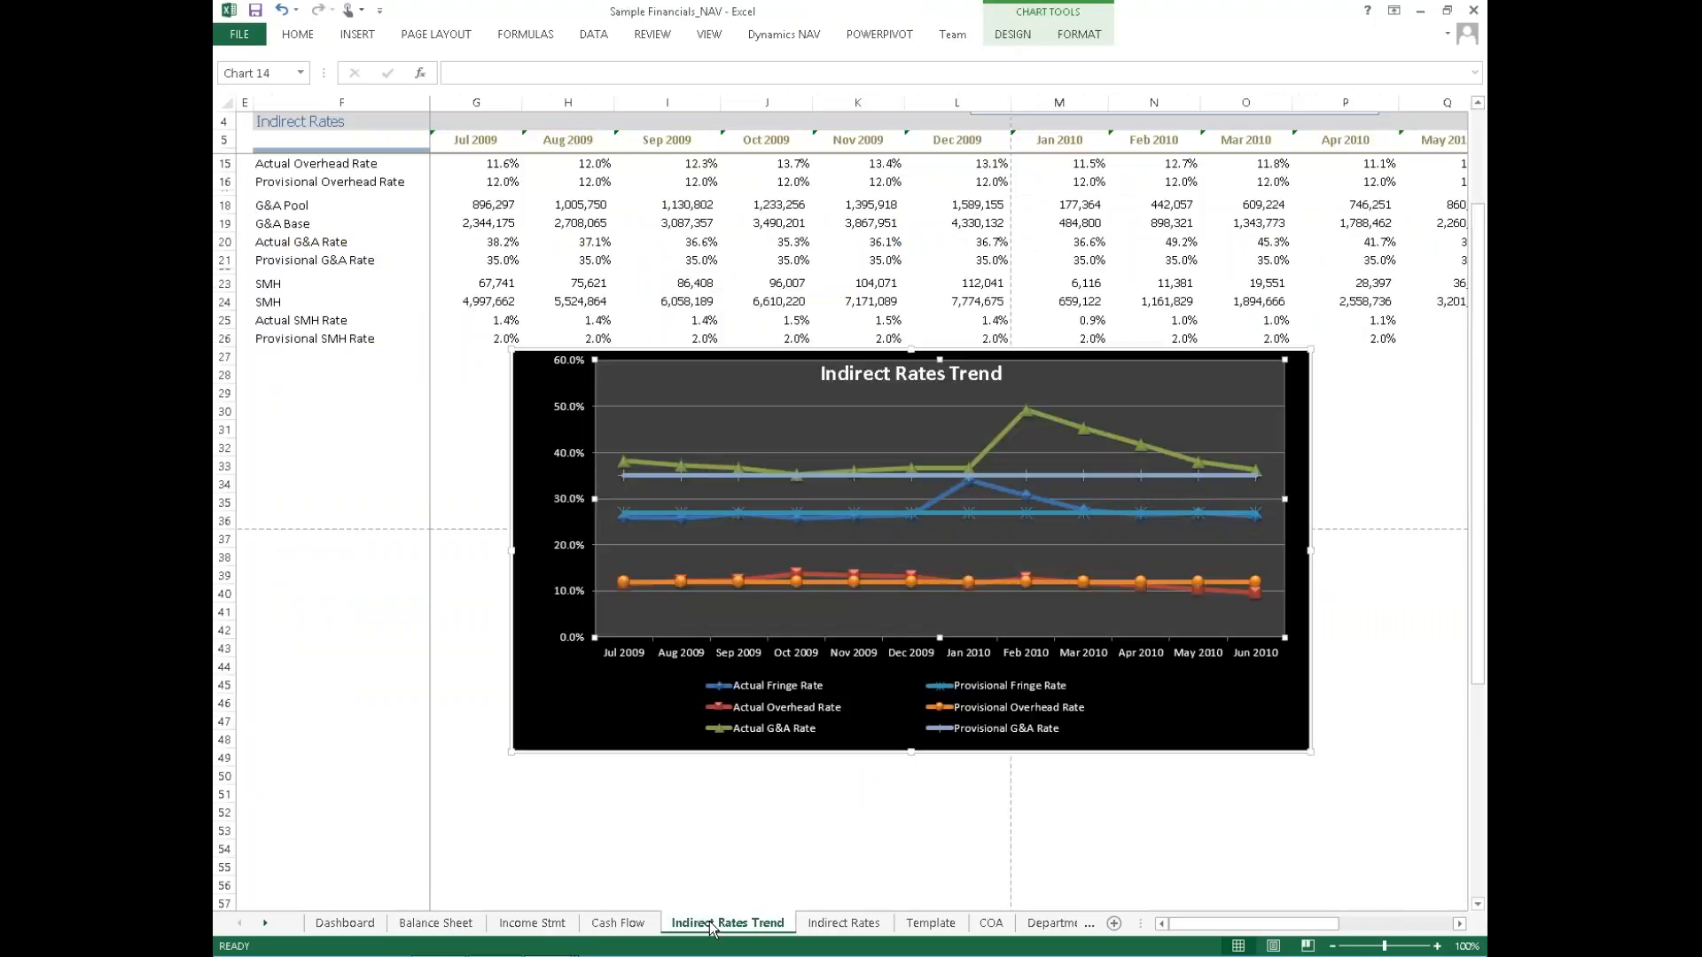
left_click_drag(1480, 500, 1486, 323)
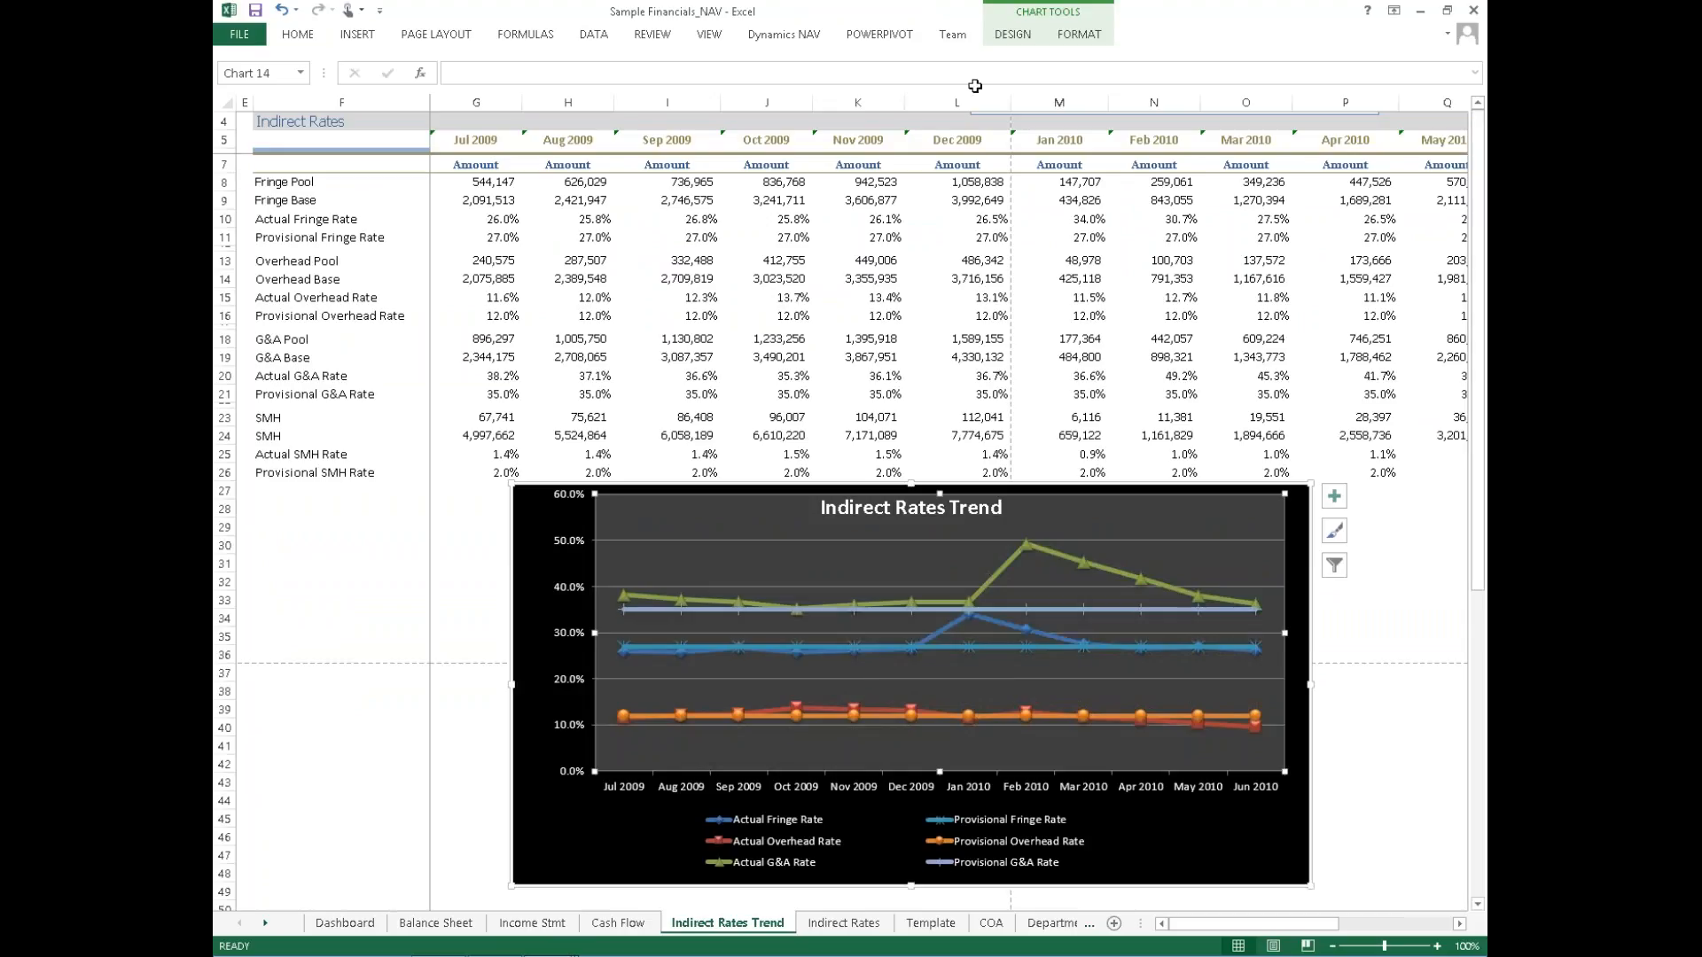
Step: Minimize both viewed workbooks and switch to the Projects_v2.5 workbook containing the empty PivotTable
left_click(1422, 12)
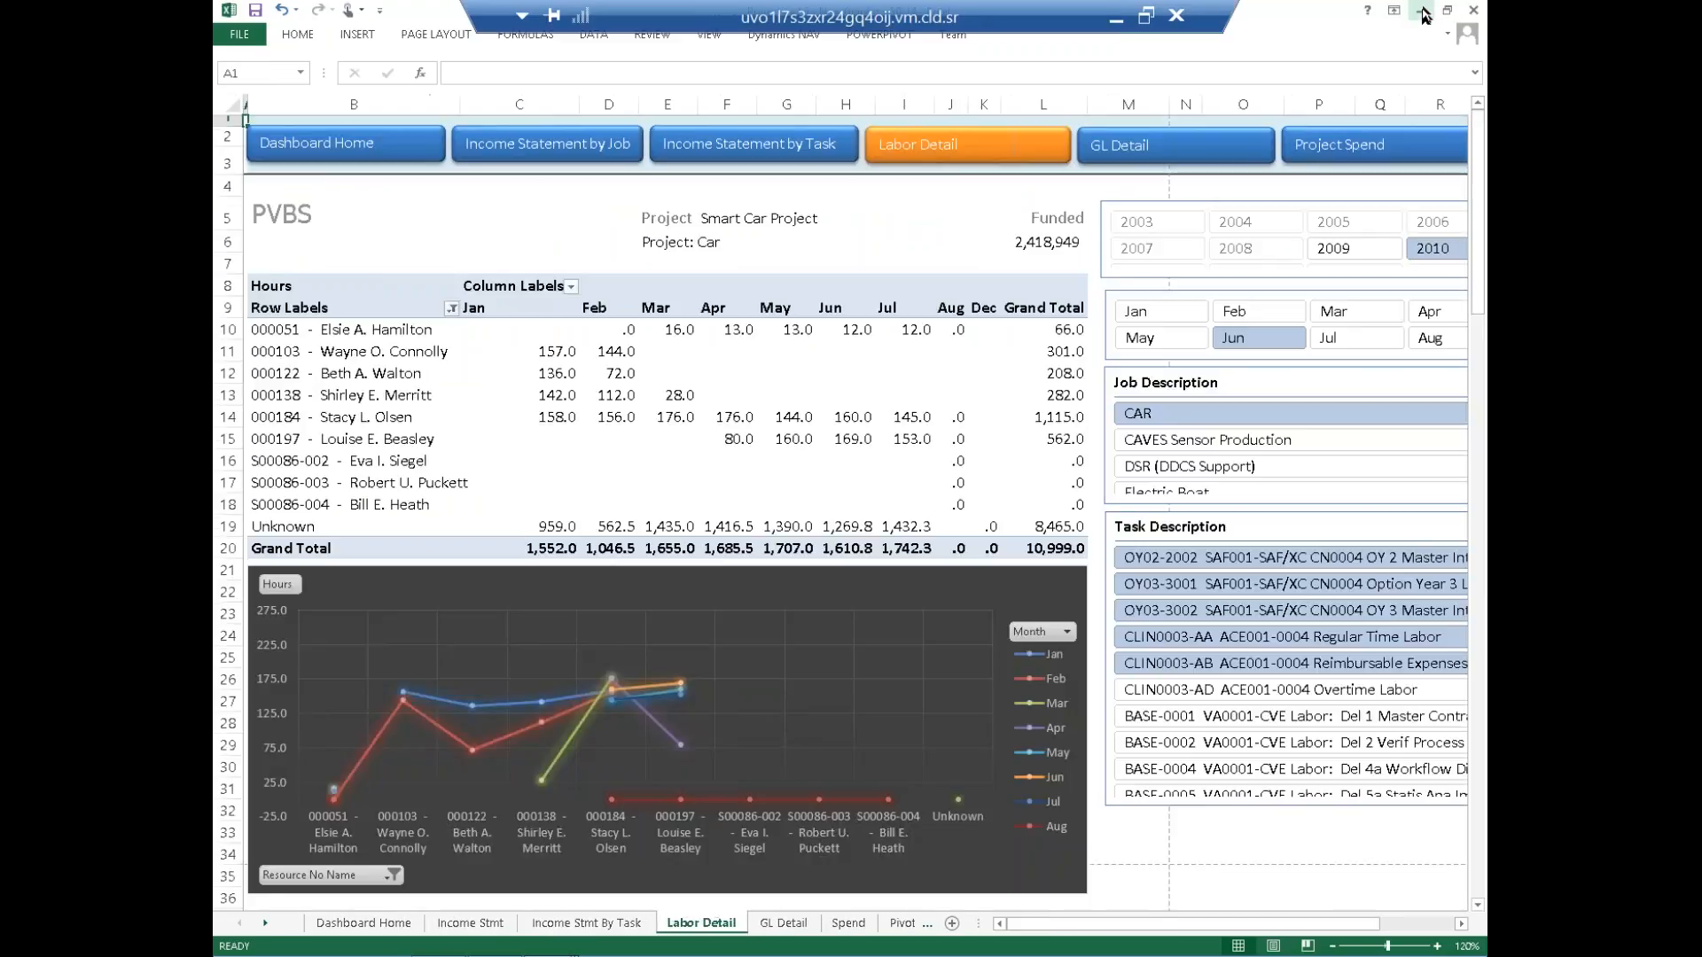
left_click(1422, 12)
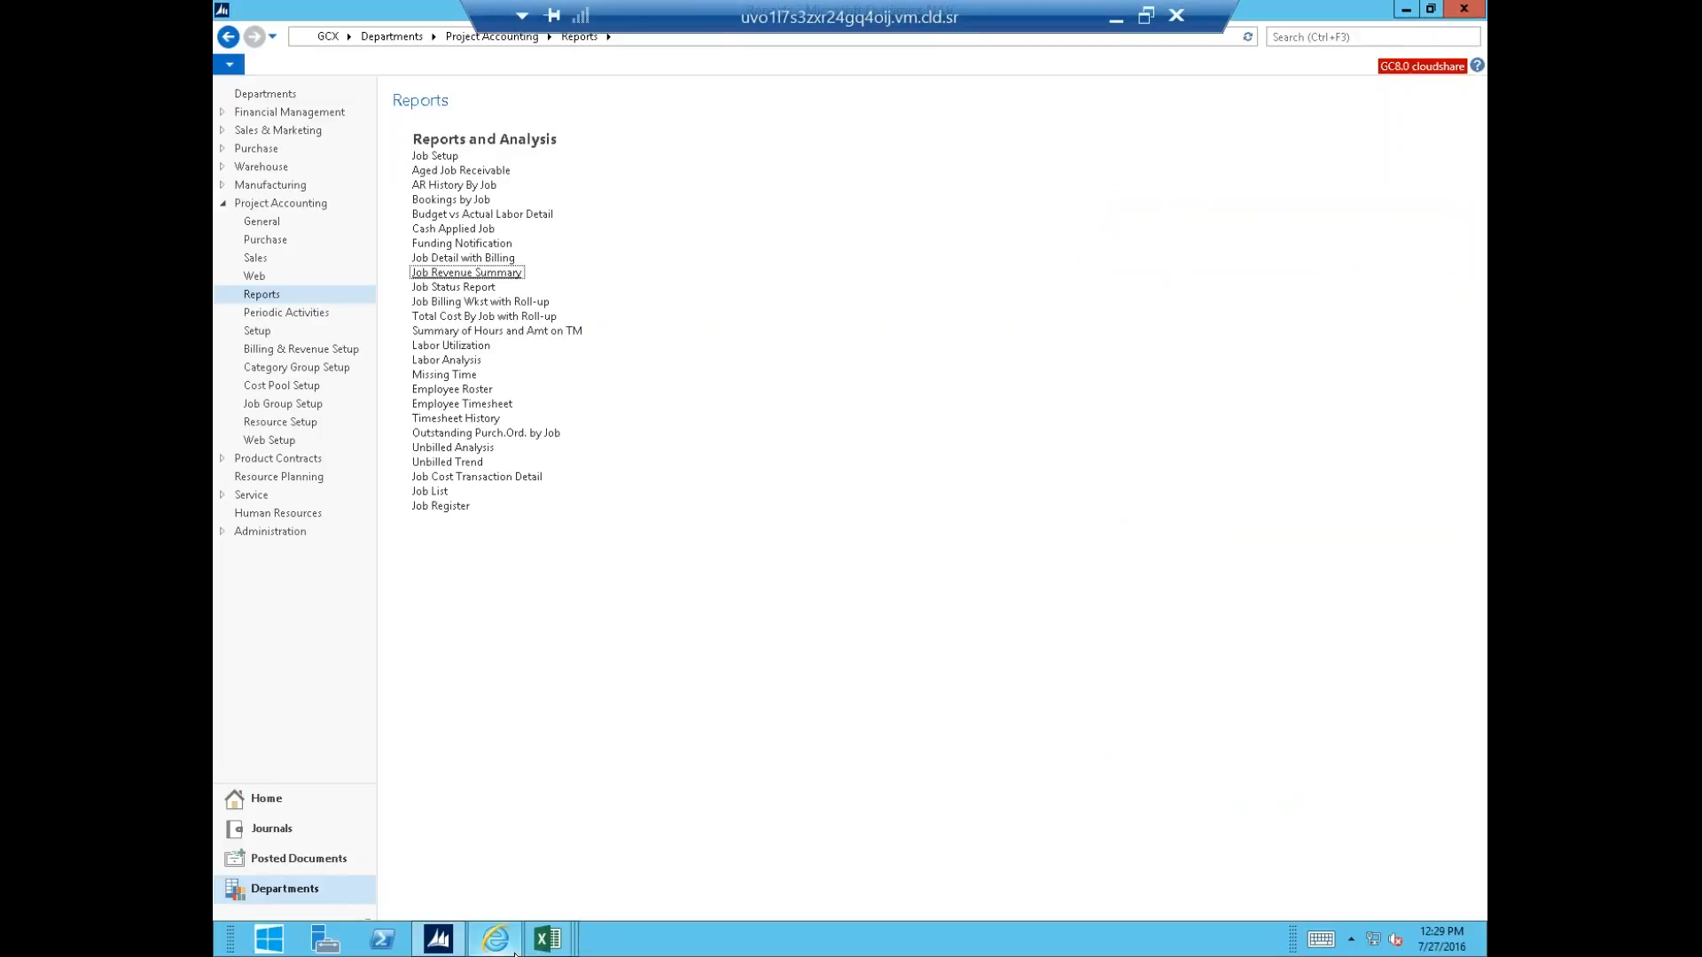
mouse_move(546, 939)
left_click(753, 848)
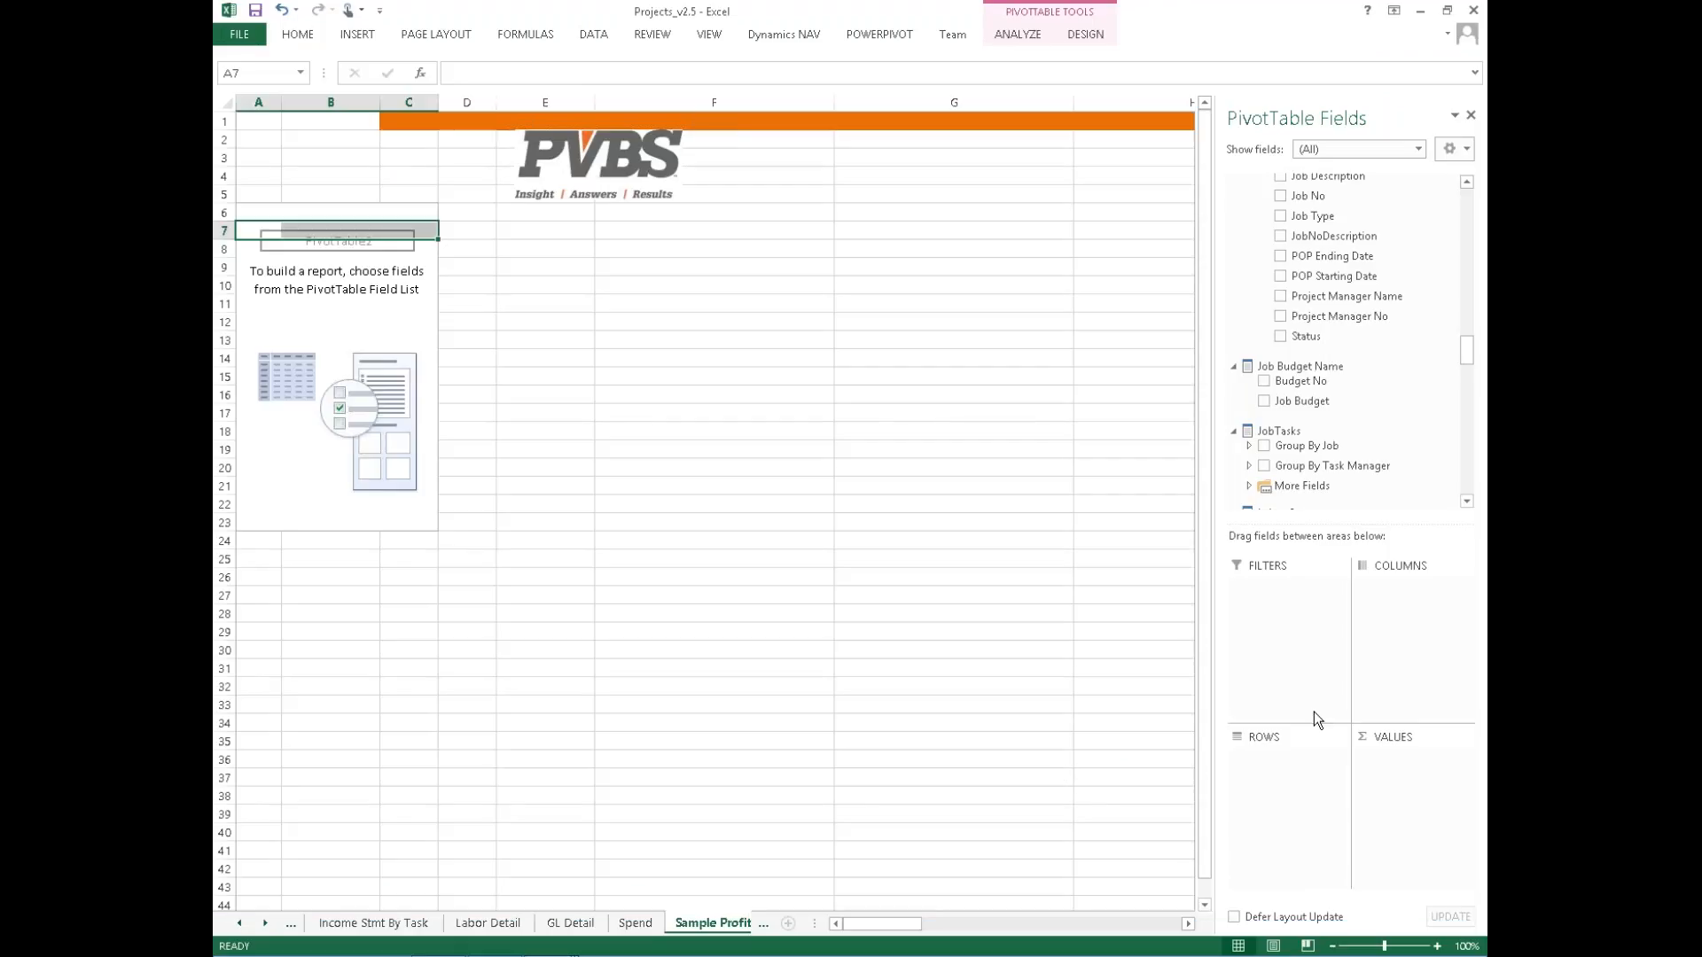
Step: Add Billings, Hours and Labor Cost from Job Ledger Entry as values in the empty PivotTable
left_click_drag(1467, 355, 1464, 169)
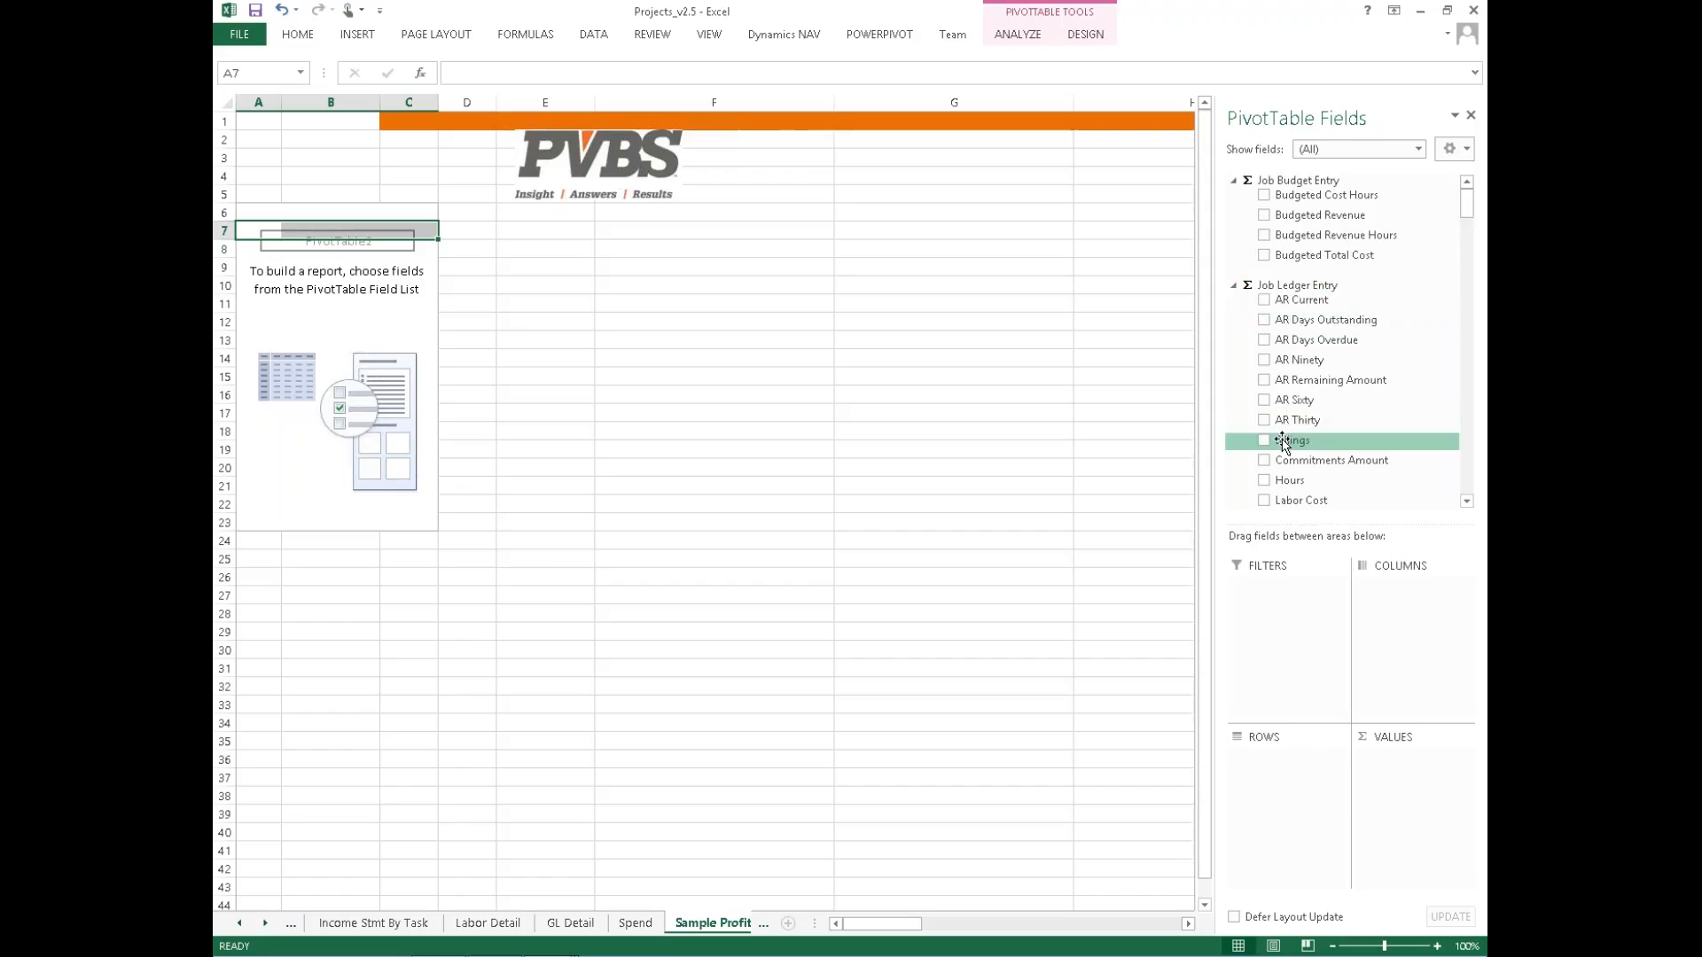
left_click_drag(1284, 443, 1411, 762)
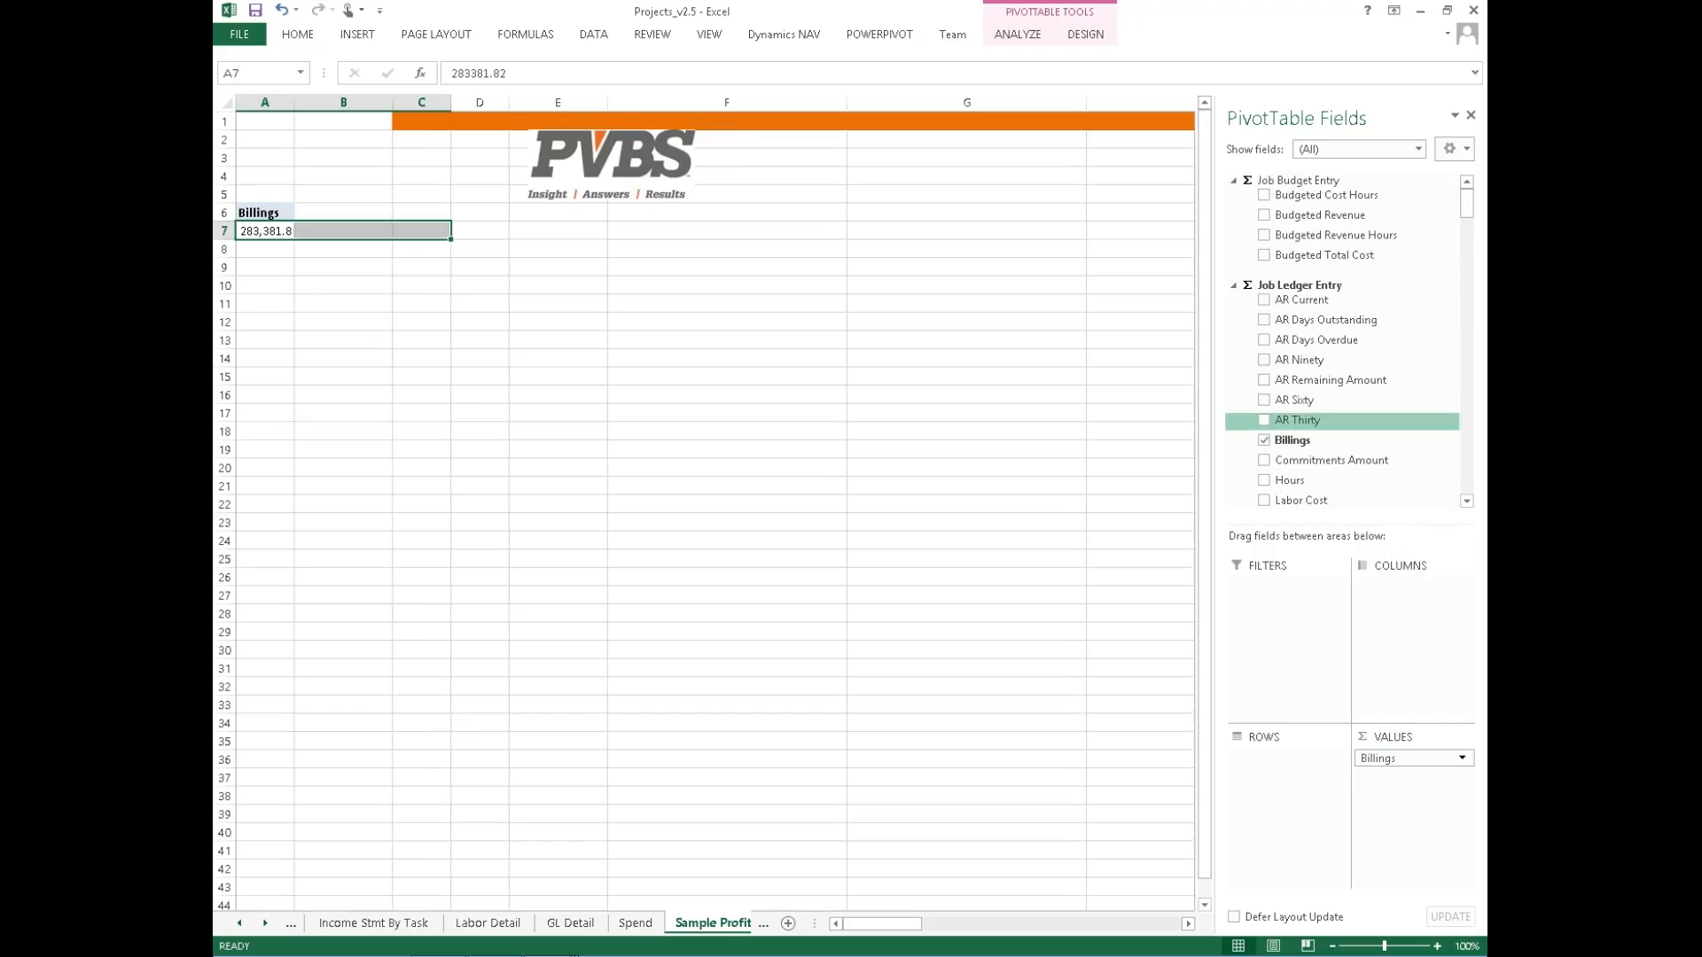
left_click_drag(1291, 485, 1417, 796)
left_click(1467, 501)
left_click(1467, 502)
left_click_drag(1303, 457, 1418, 795)
Step: Add Unposted Hours and Unposted Spent as further values in the PivotTable
left_click(1466, 502)
left_click(1467, 502)
left_click(1467, 502)
left_click(1467, 502)
left_click(1467, 502)
left_click(1467, 501)
left_click(1467, 502)
left_click(1467, 502)
left_click(1467, 501)
left_click(1467, 502)
left_click(1327, 450)
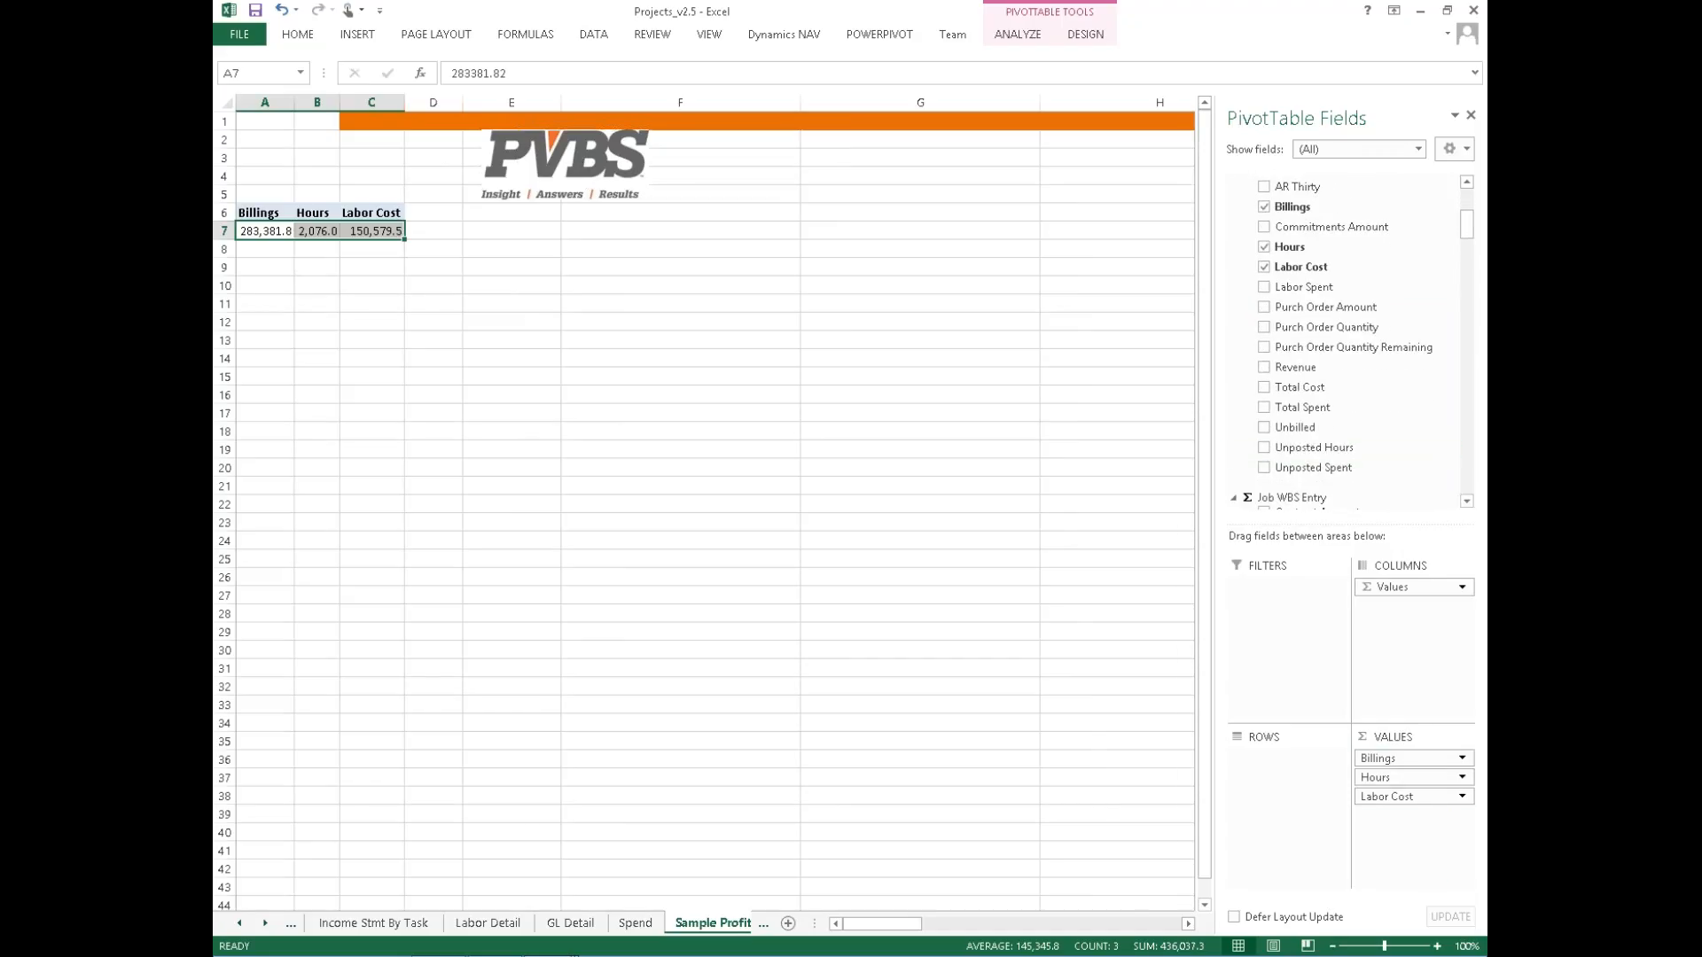
left_click_drag(1308, 474, 1396, 852)
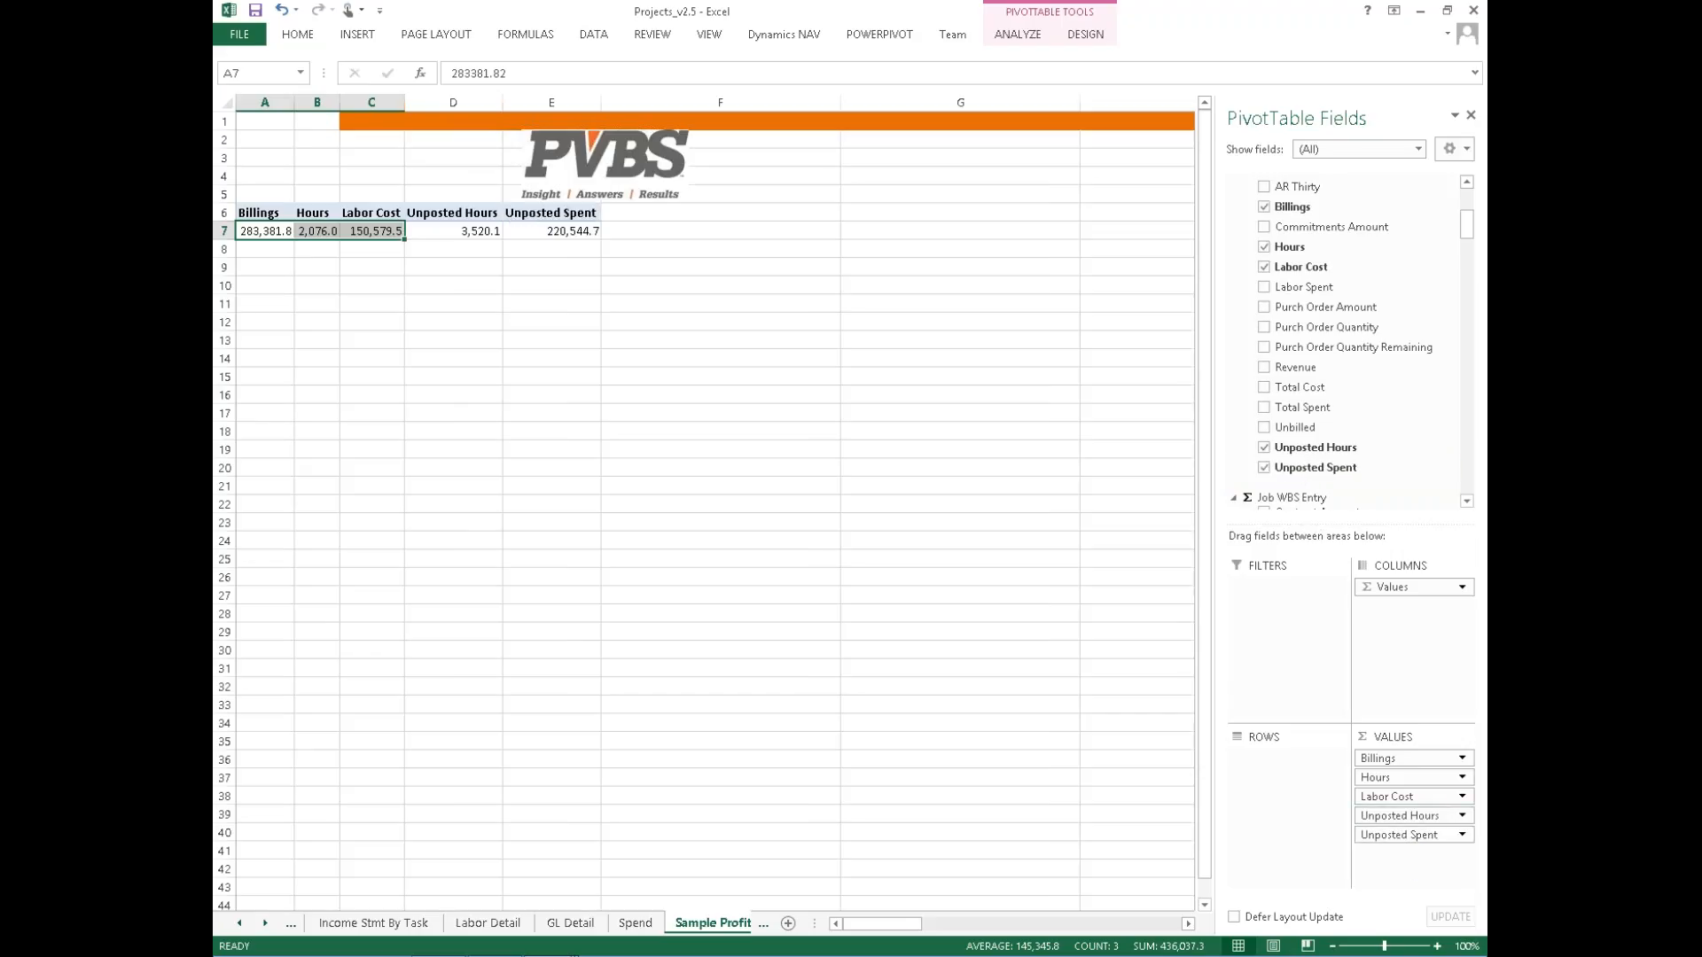
Step: Group the PivotTable rows by Contract Description, and replace that row field with Contract No Name
left_click(1438, 946)
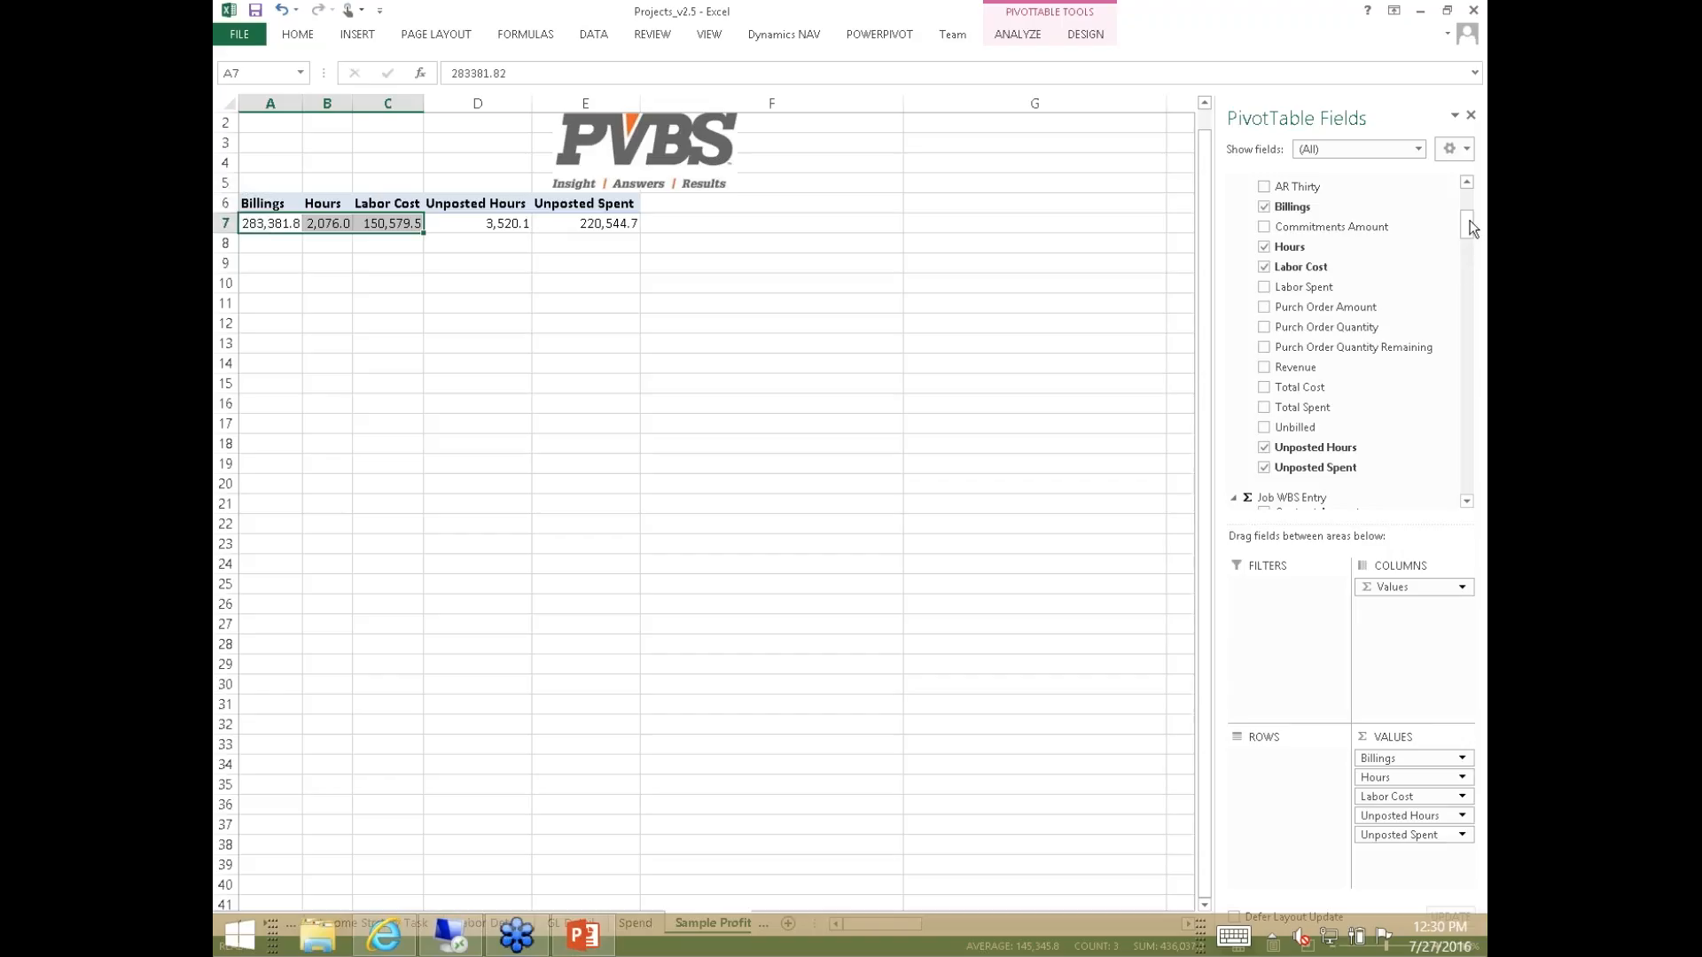
scroll(1471, 248, "down", 1)
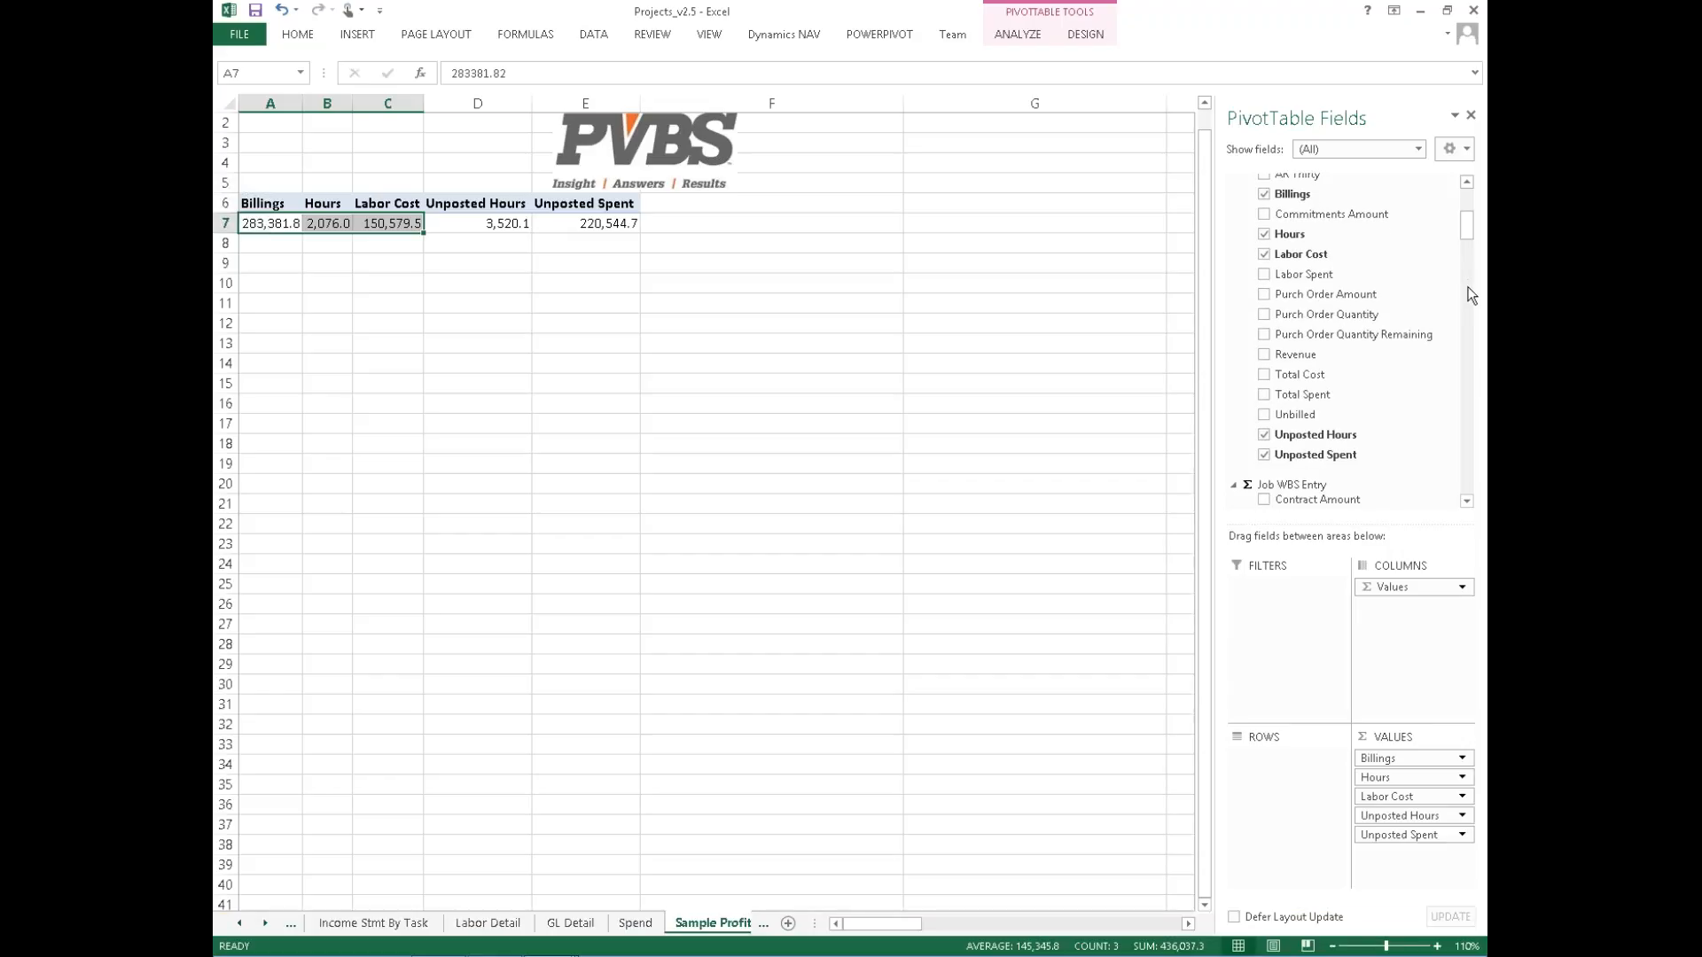
left_click_drag(1466, 233, 1467, 279)
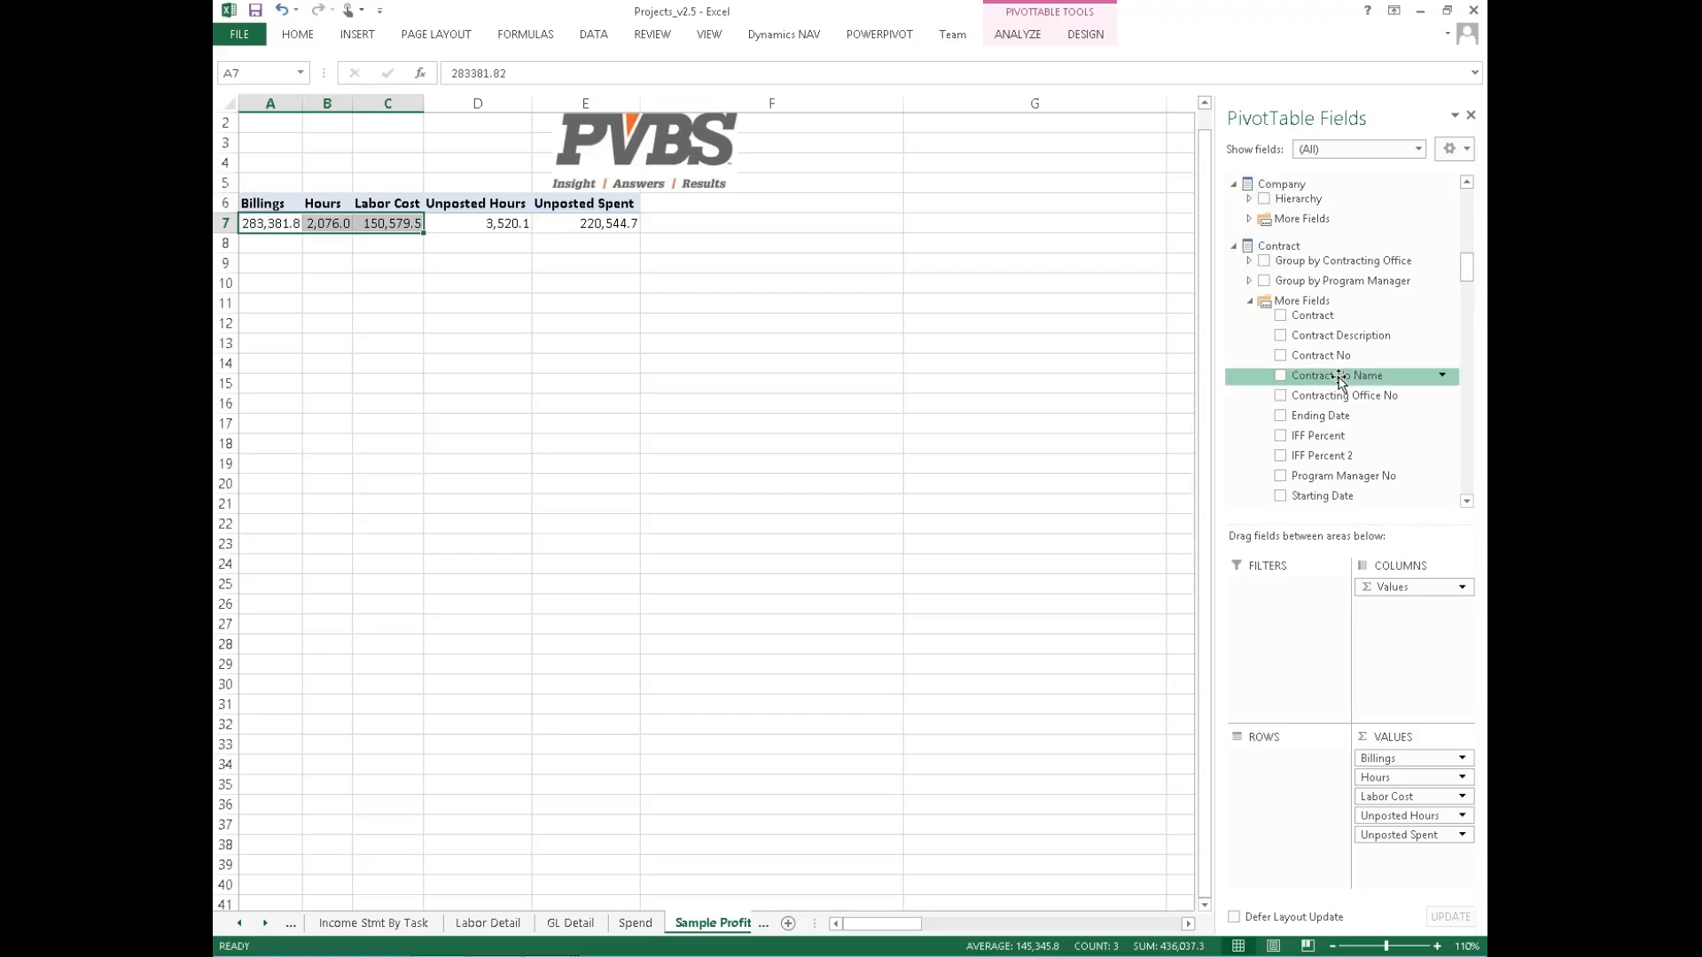
left_click_drag(1327, 356, 1285, 762)
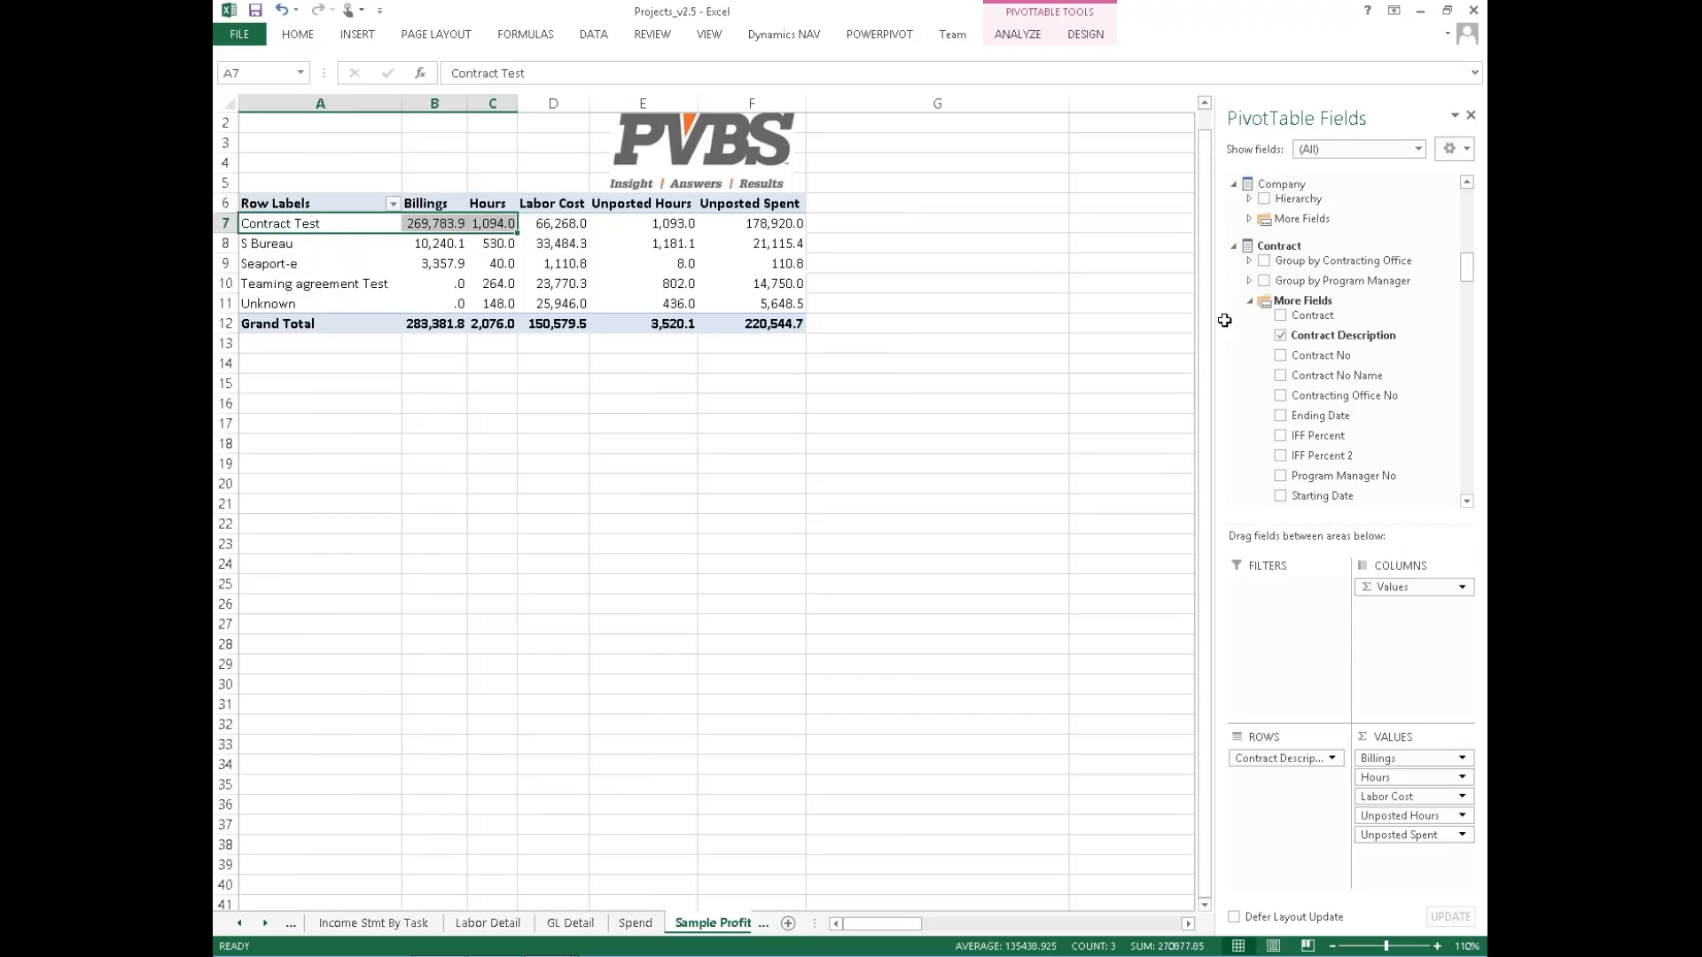
mouse_move(1309, 359)
left_mouse_down()
mouse_move(1290, 752)
mouse_move(1358, 377)
mouse_move(1334, 381)
mouse_move(1290, 768)
mouse_move(1314, 365)
left_mouse_up()
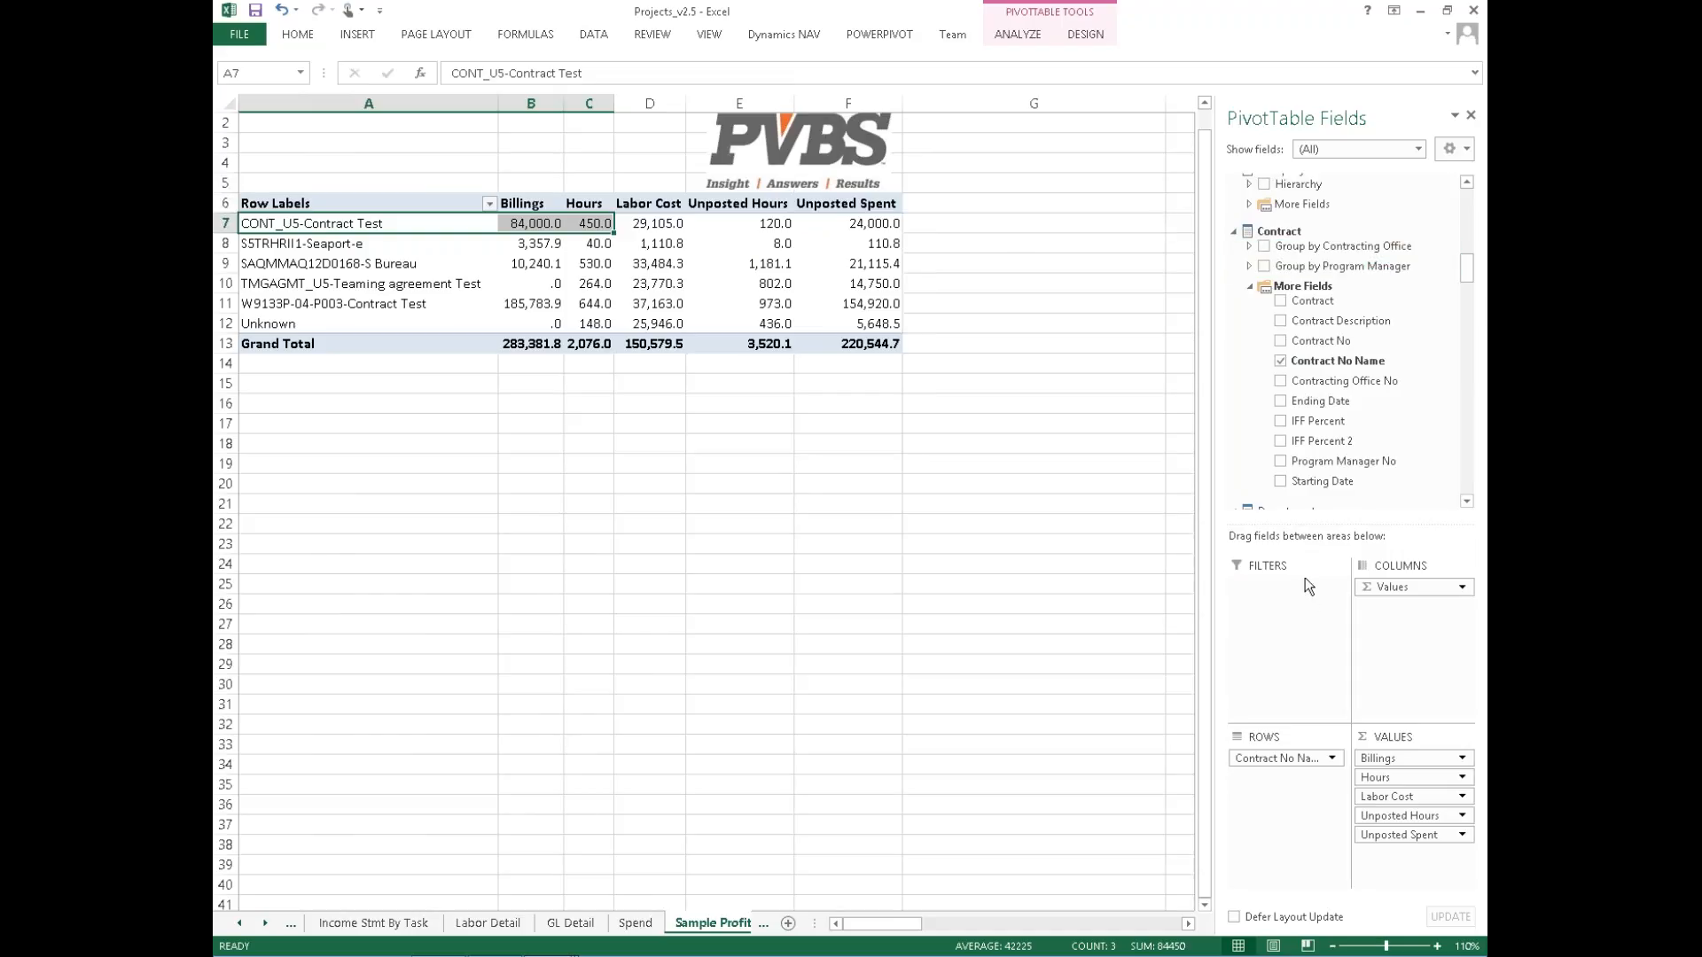
Step: Add Group By Contract Type from the Job fields as a report filter and filter the PivotTable to TM
left_click_drag(1467, 276, 1466, 319)
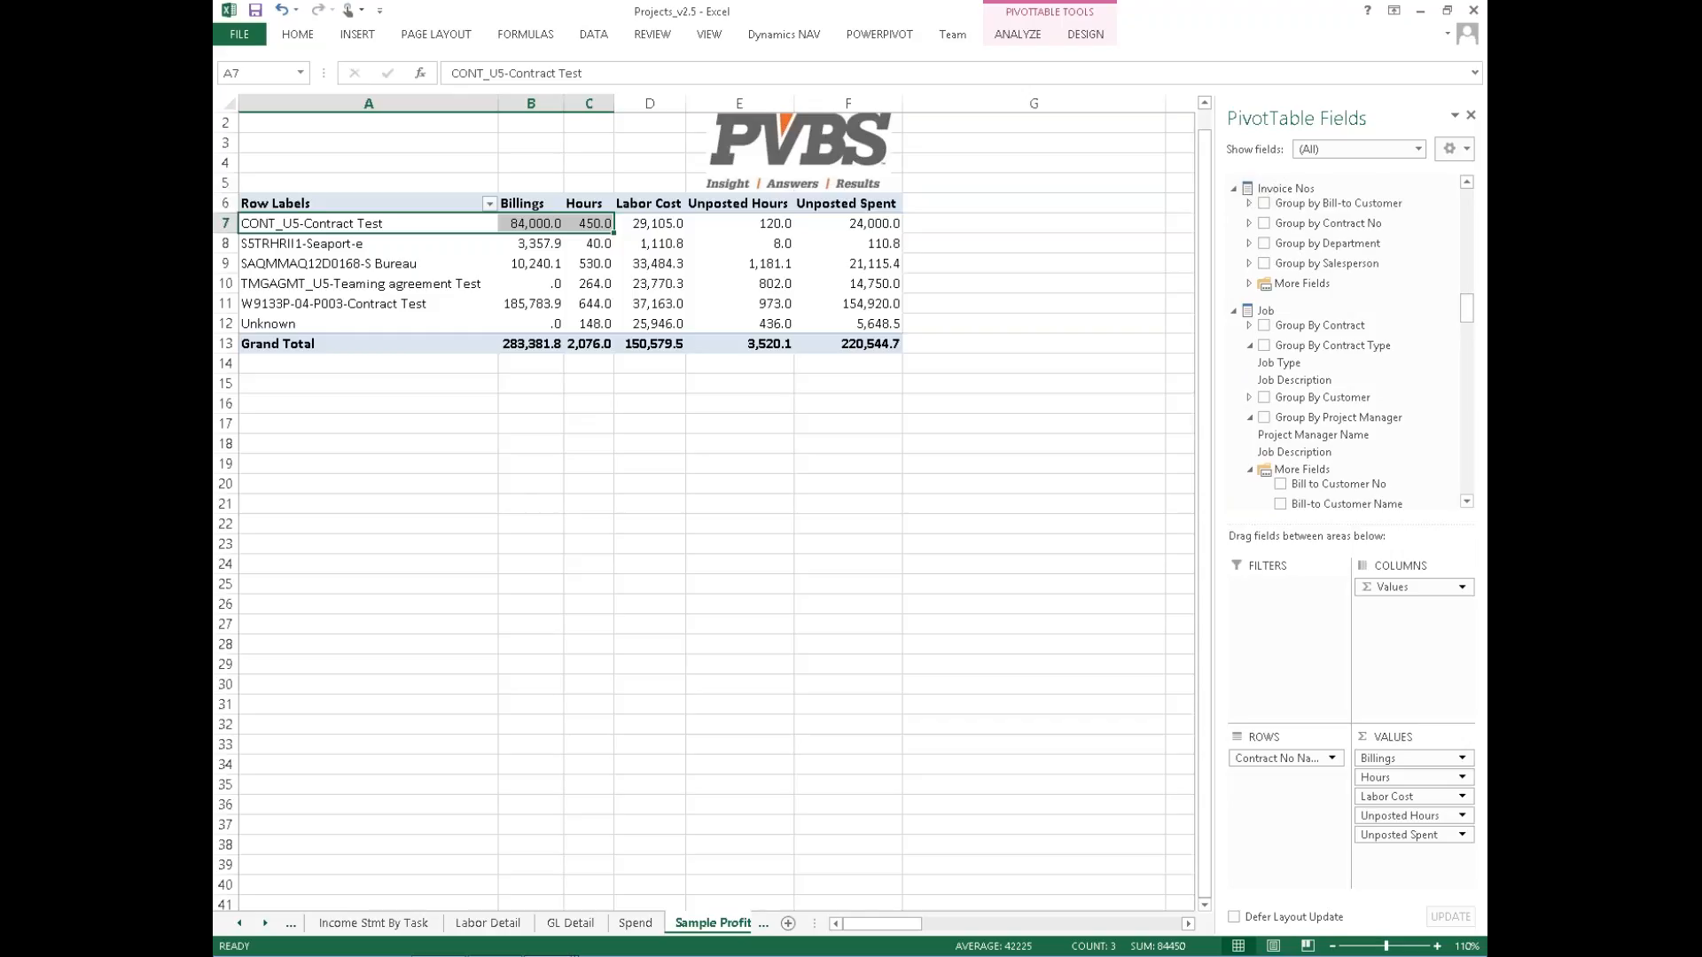
left_click_drag(1290, 367, 1276, 592)
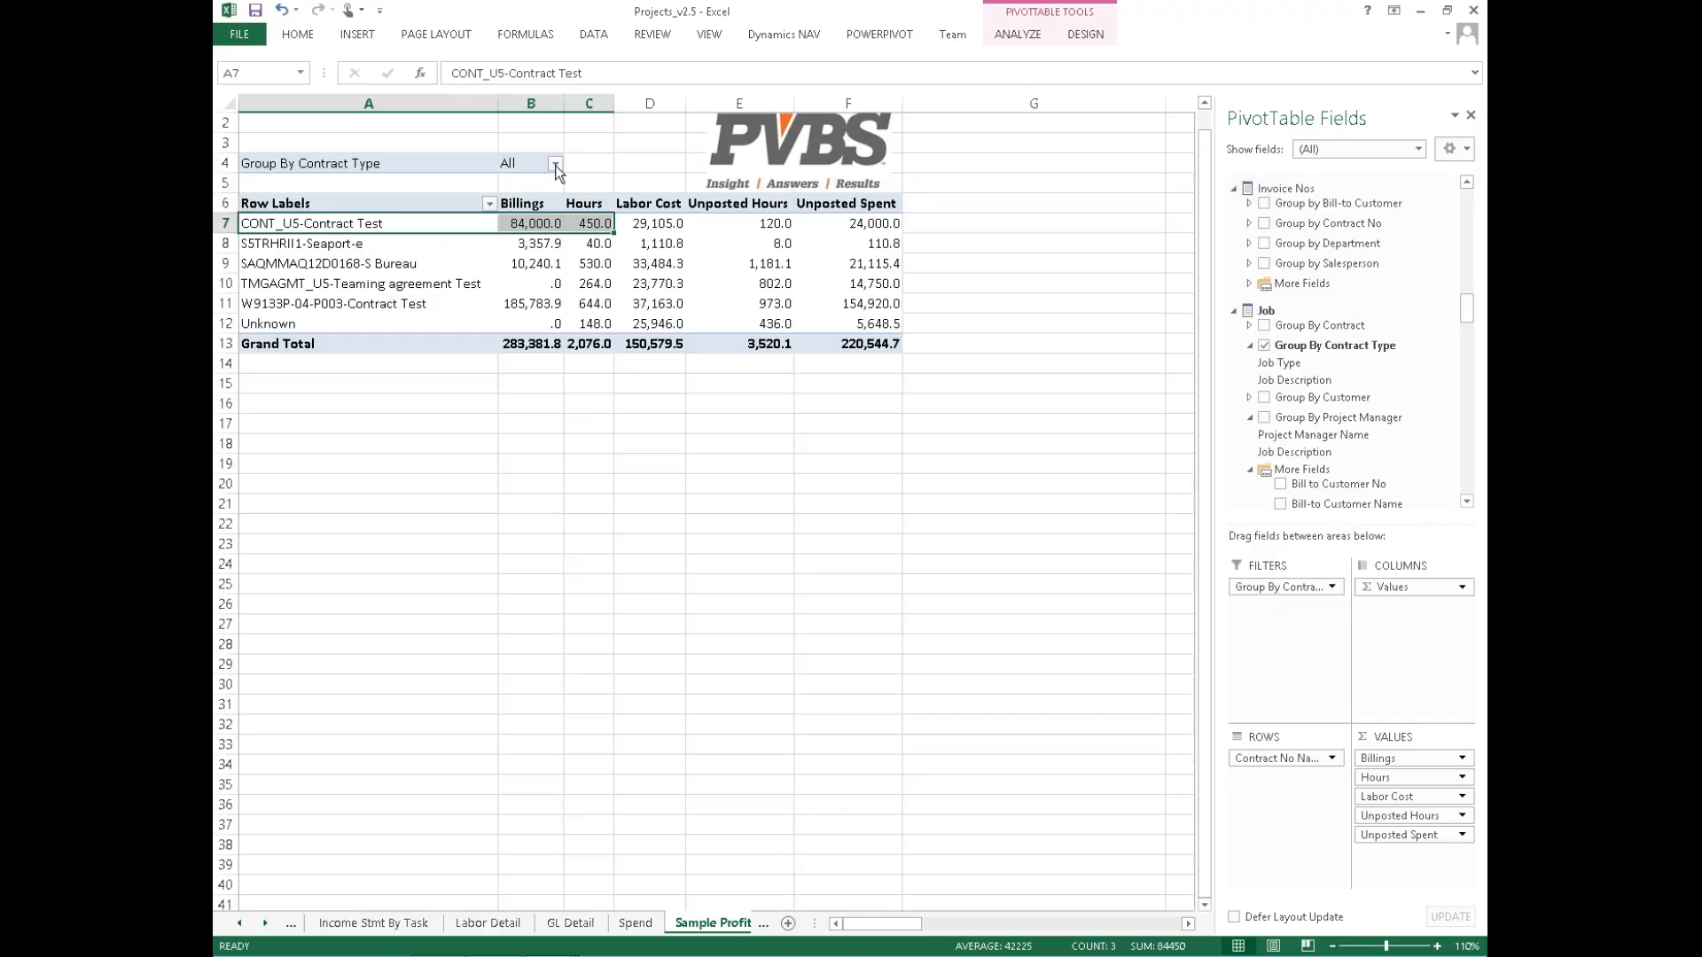
left_click(554, 164)
left_click(362, 208)
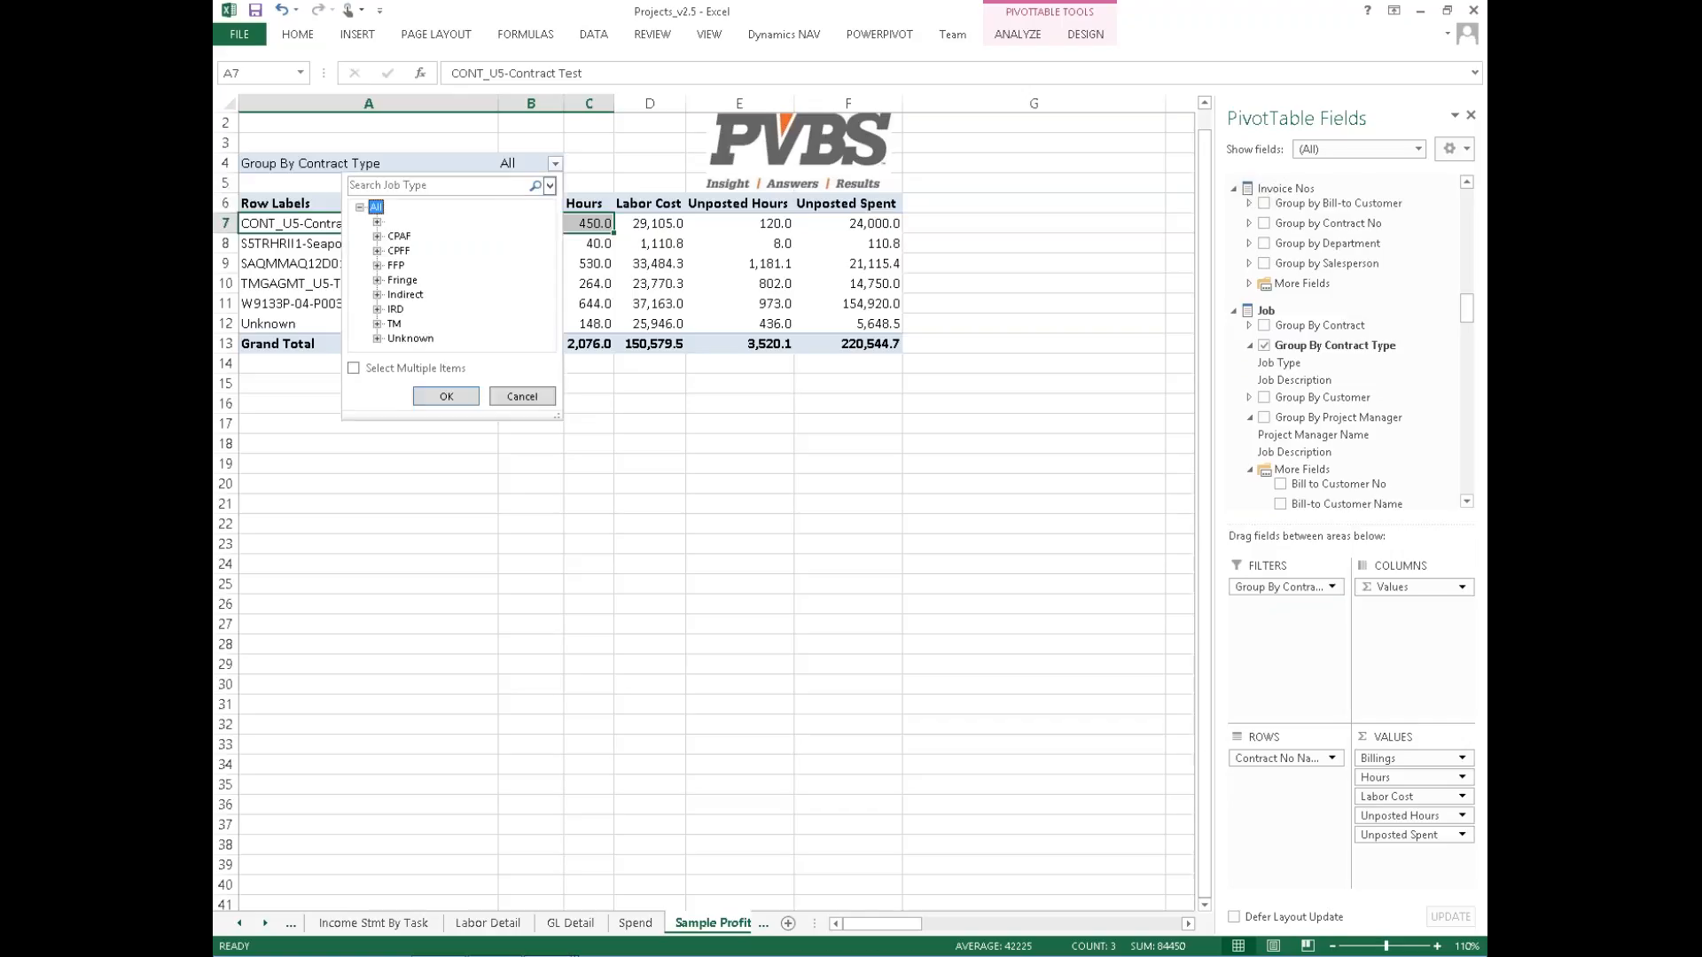
left_click(395, 324)
left_click(444, 396)
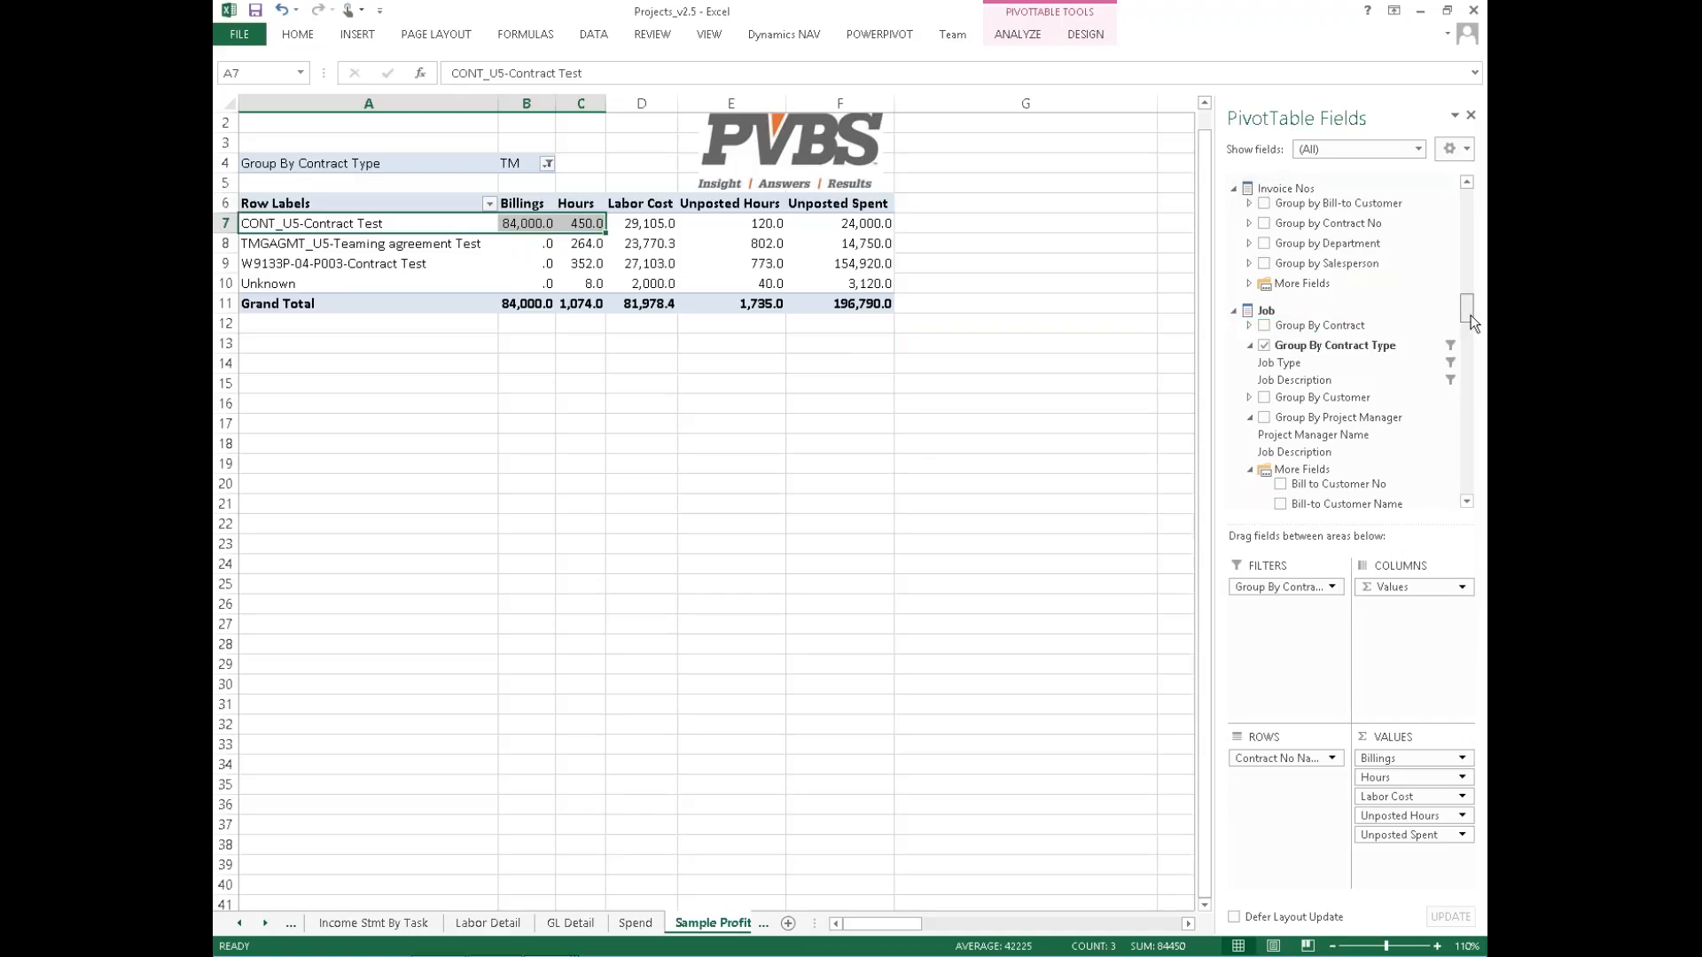
Step: Add Group By Project Manager as a row field beneath Contract No Name and inspect the managers' unposted hours
left_click_drag(1470, 316, 1470, 332)
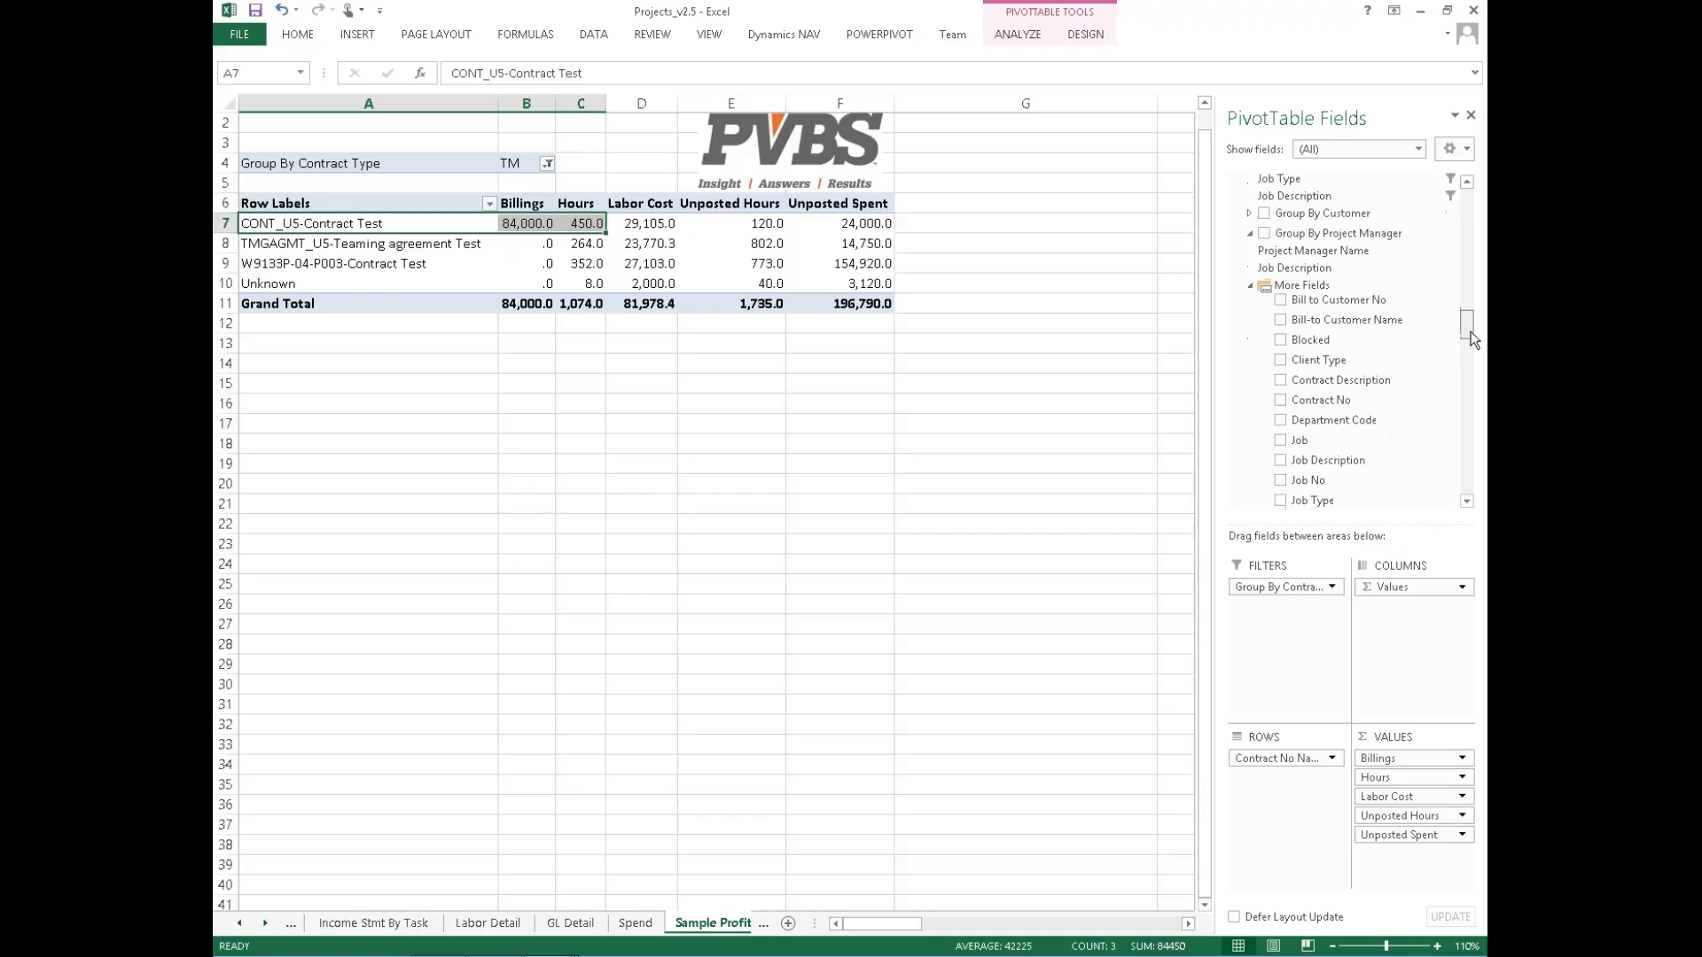
left_click_drag(1313, 250, 1306, 813)
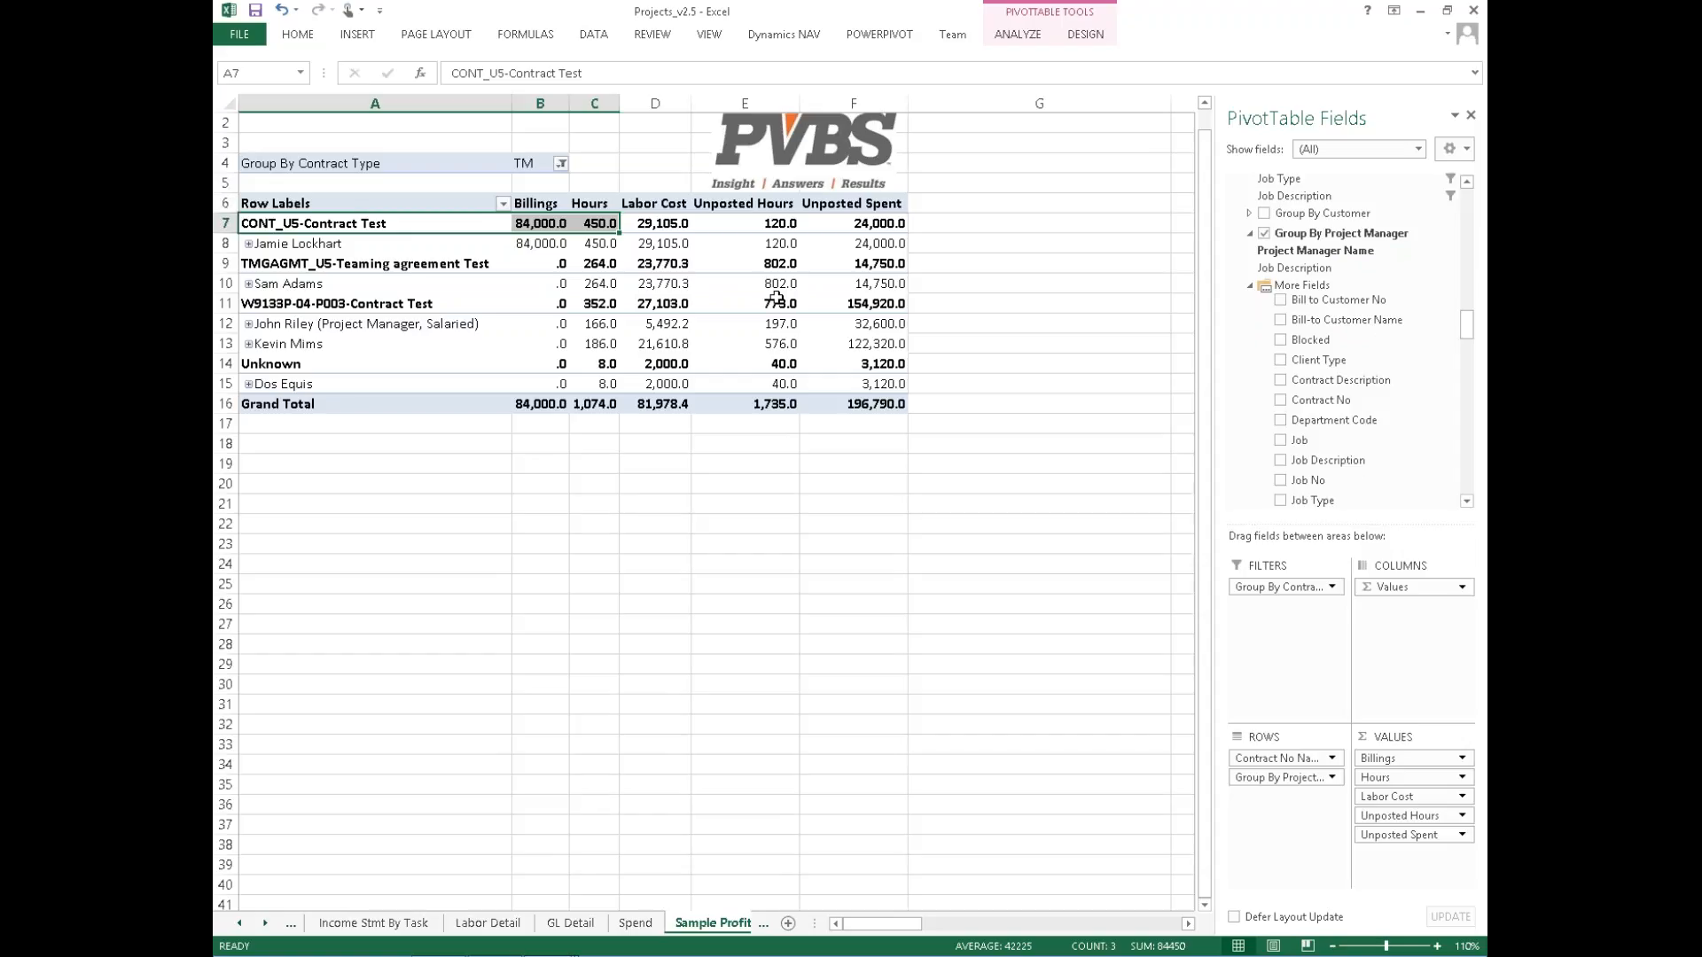
left_click(774, 346)
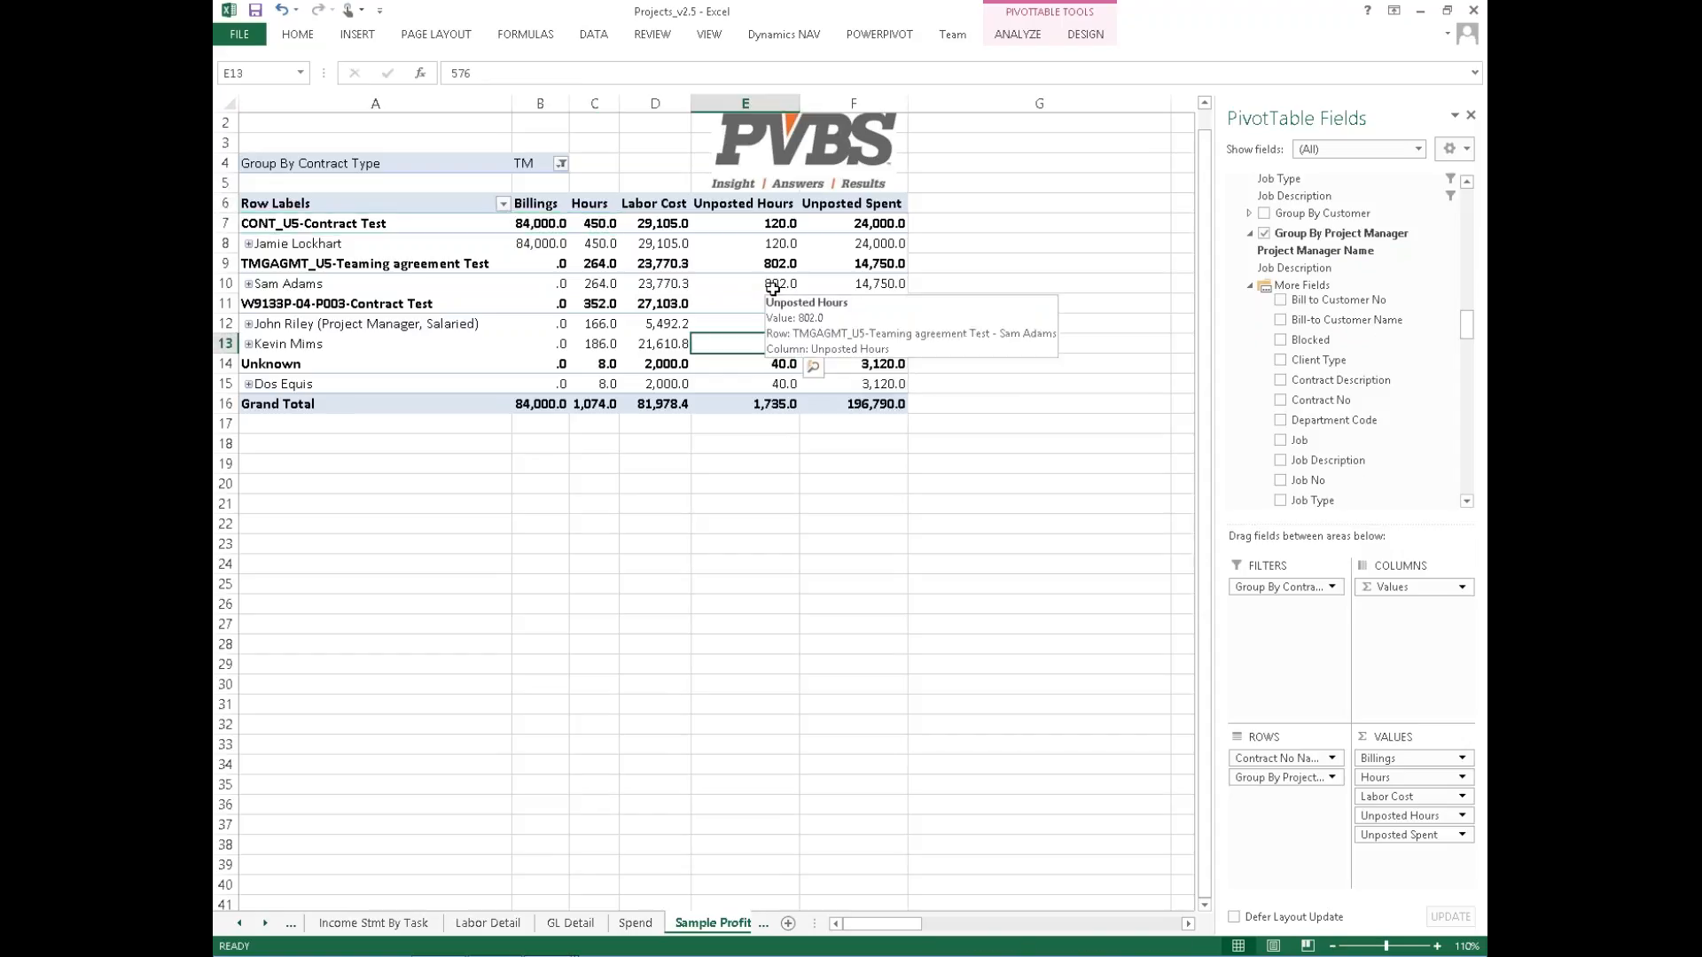
left_click(768, 285)
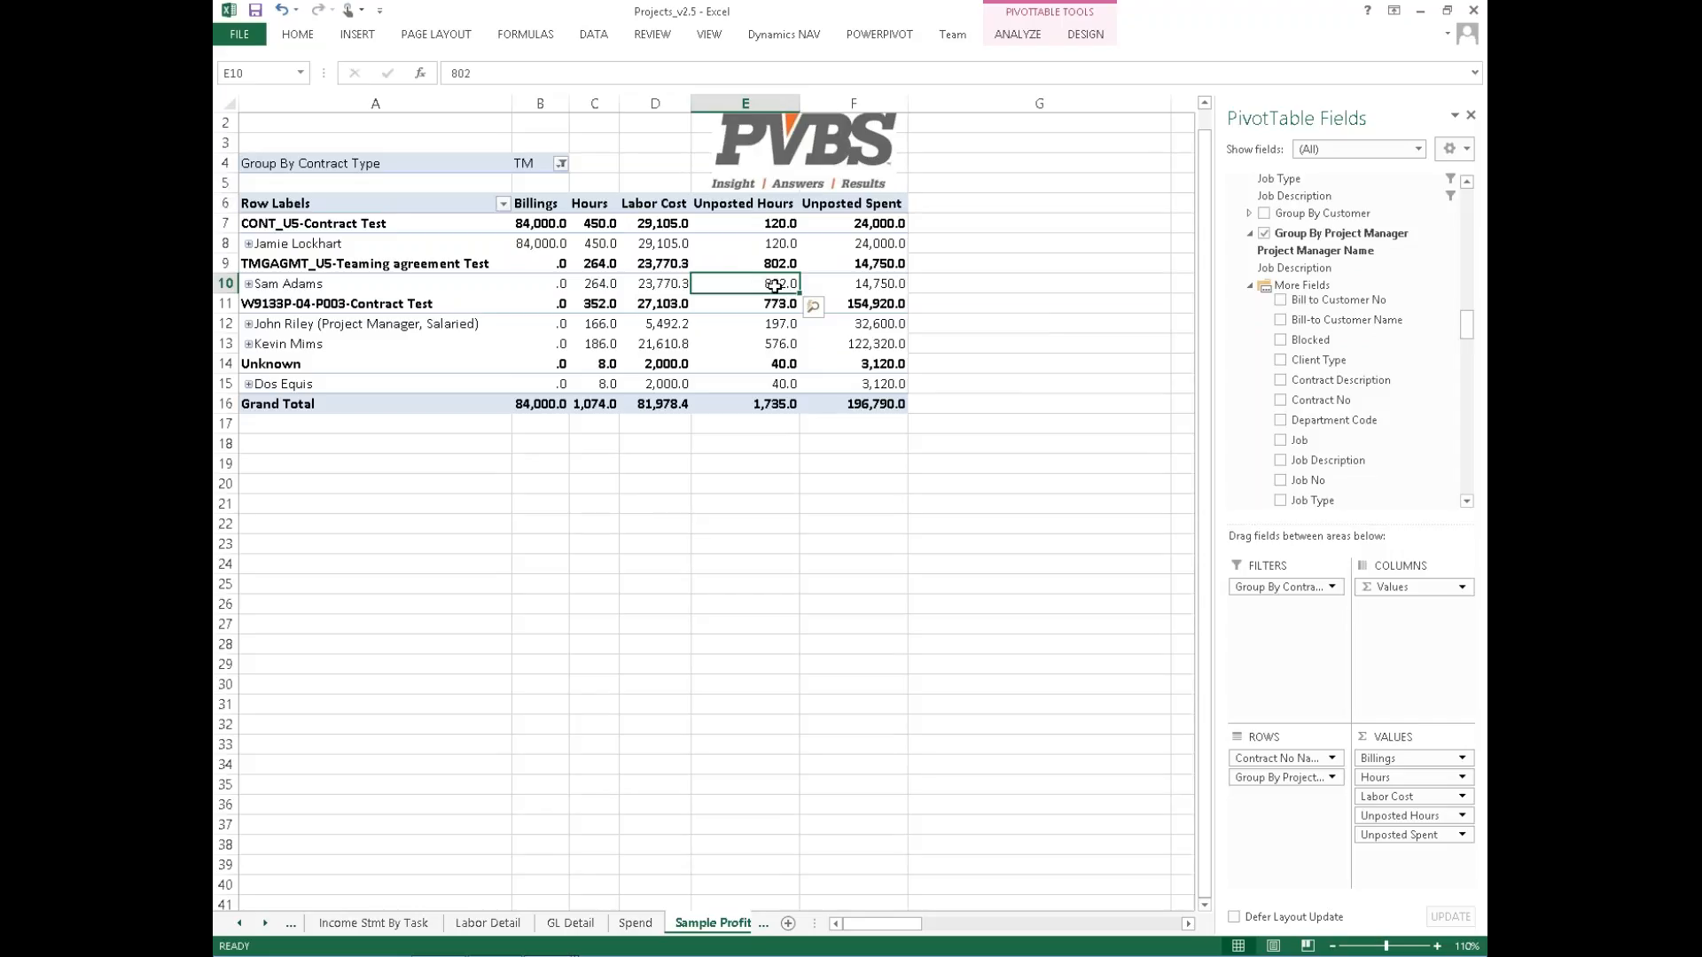
mouse_move(775, 285)
Step: Drill the project manager entry with 576 unposted hours down to the Labor Category Name using Quick Explore
left_click(777, 345)
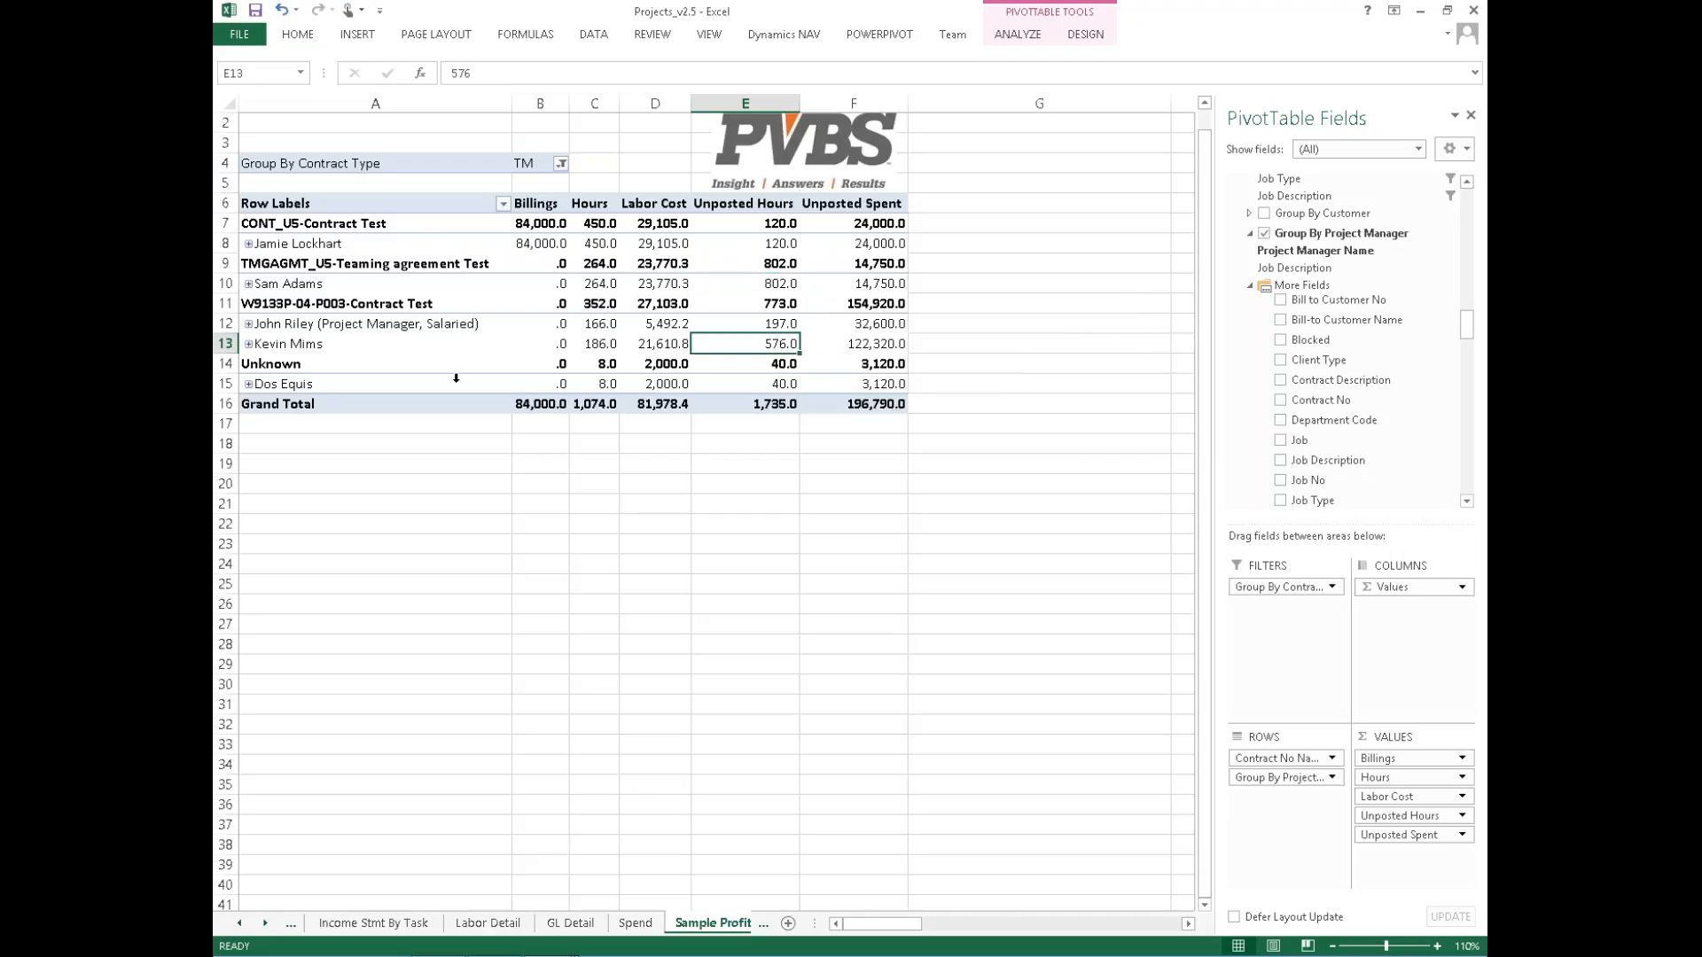
mouse_move(875, 348)
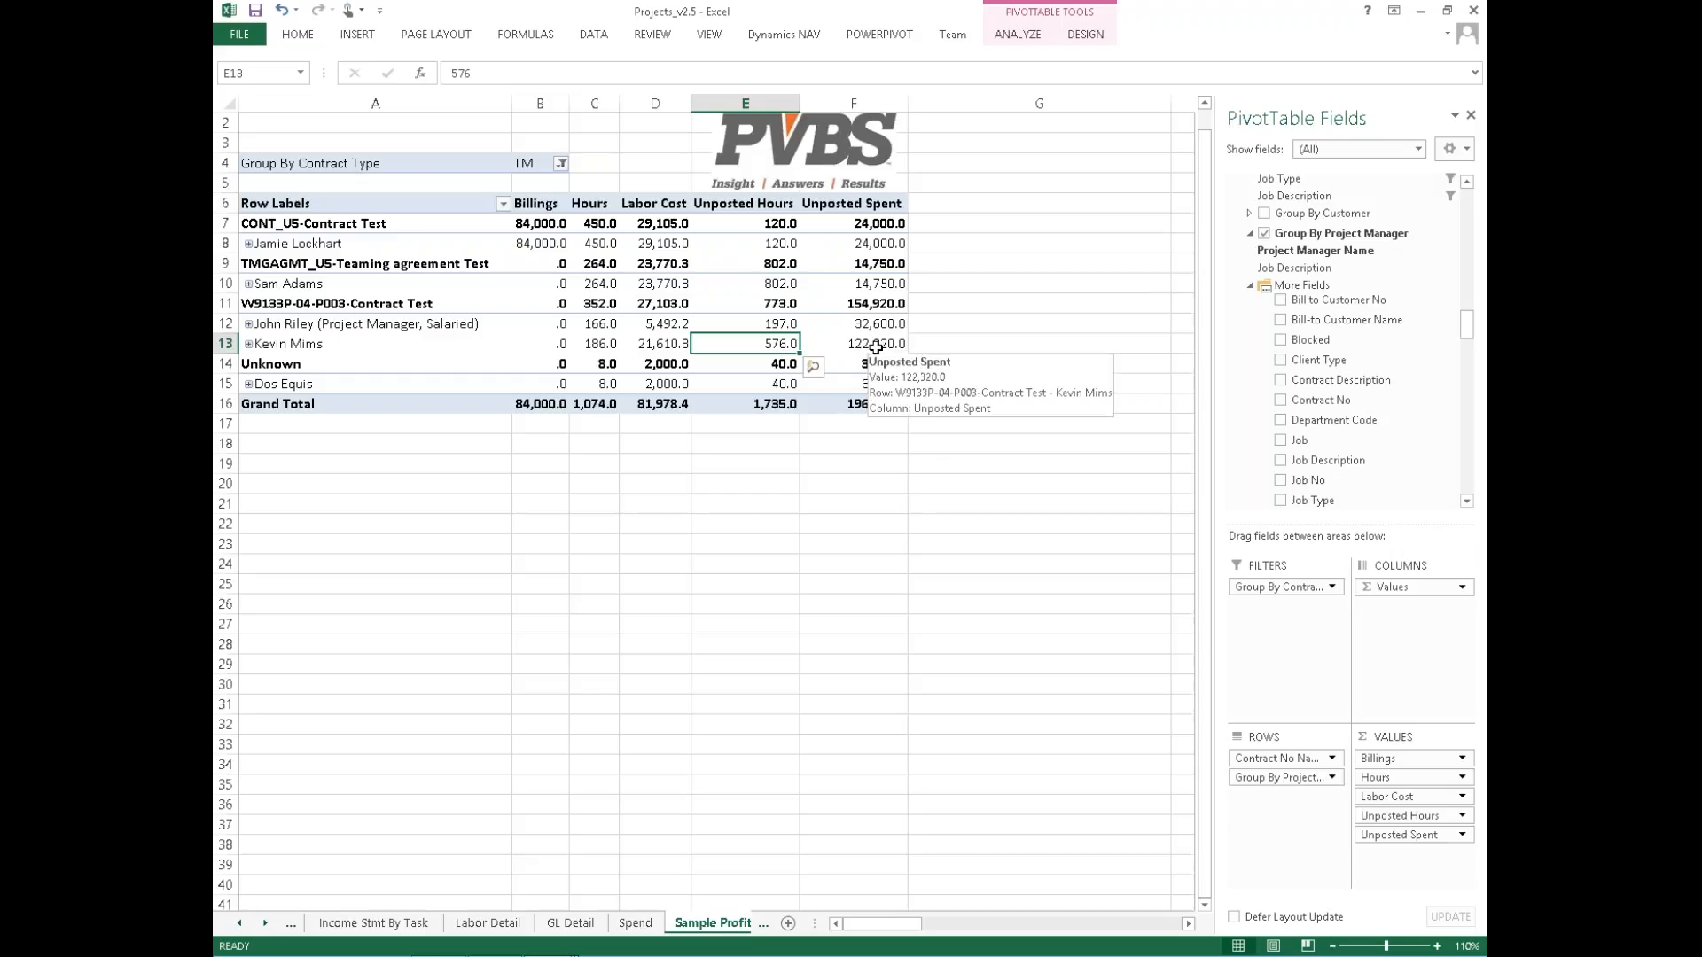
left_click(814, 367)
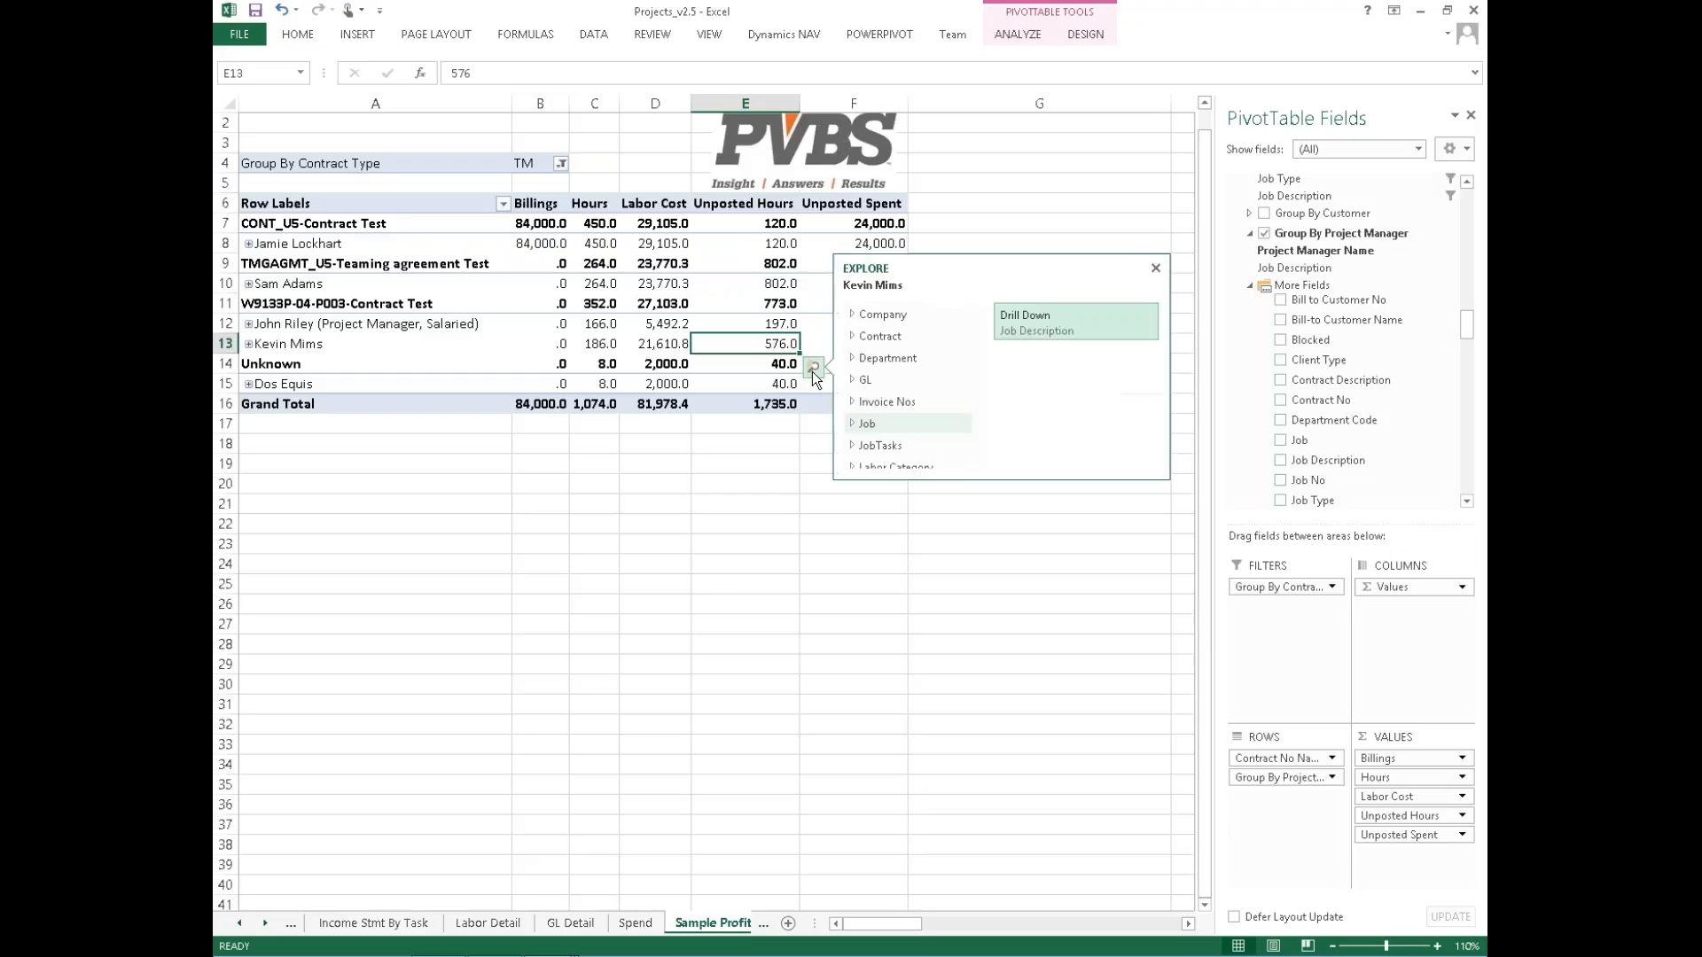
left_click(980, 462)
left_click(980, 462)
left_click(853, 426)
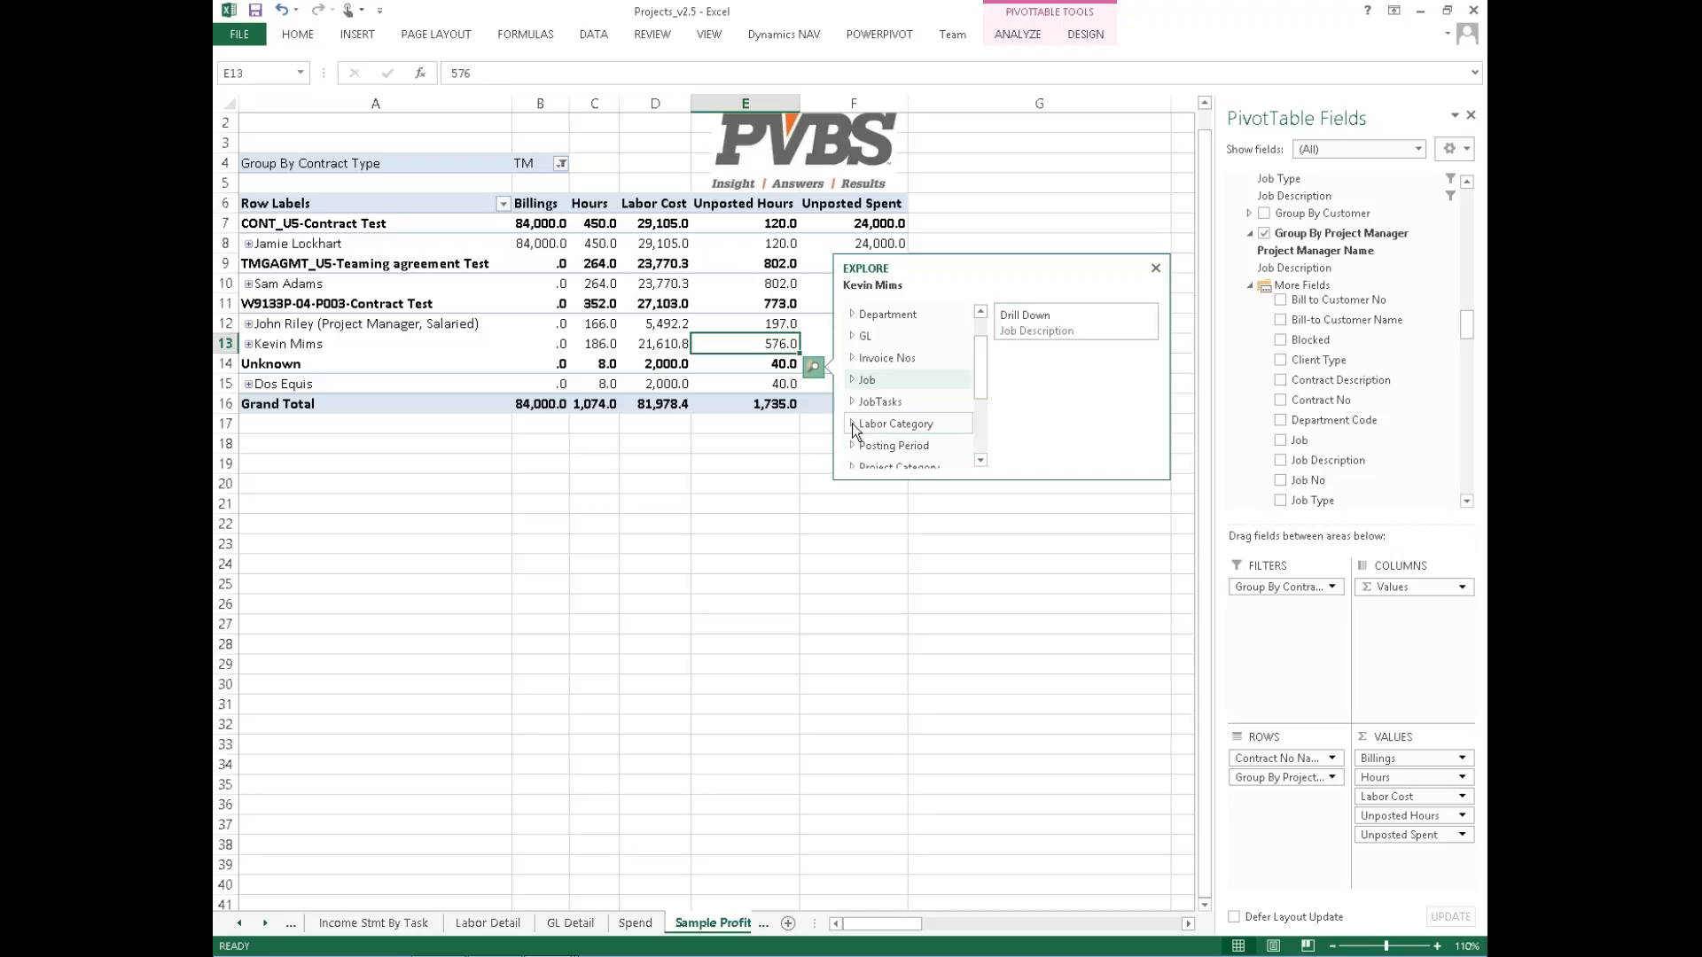
left_click(980, 460)
left_click(981, 460)
left_click(904, 433)
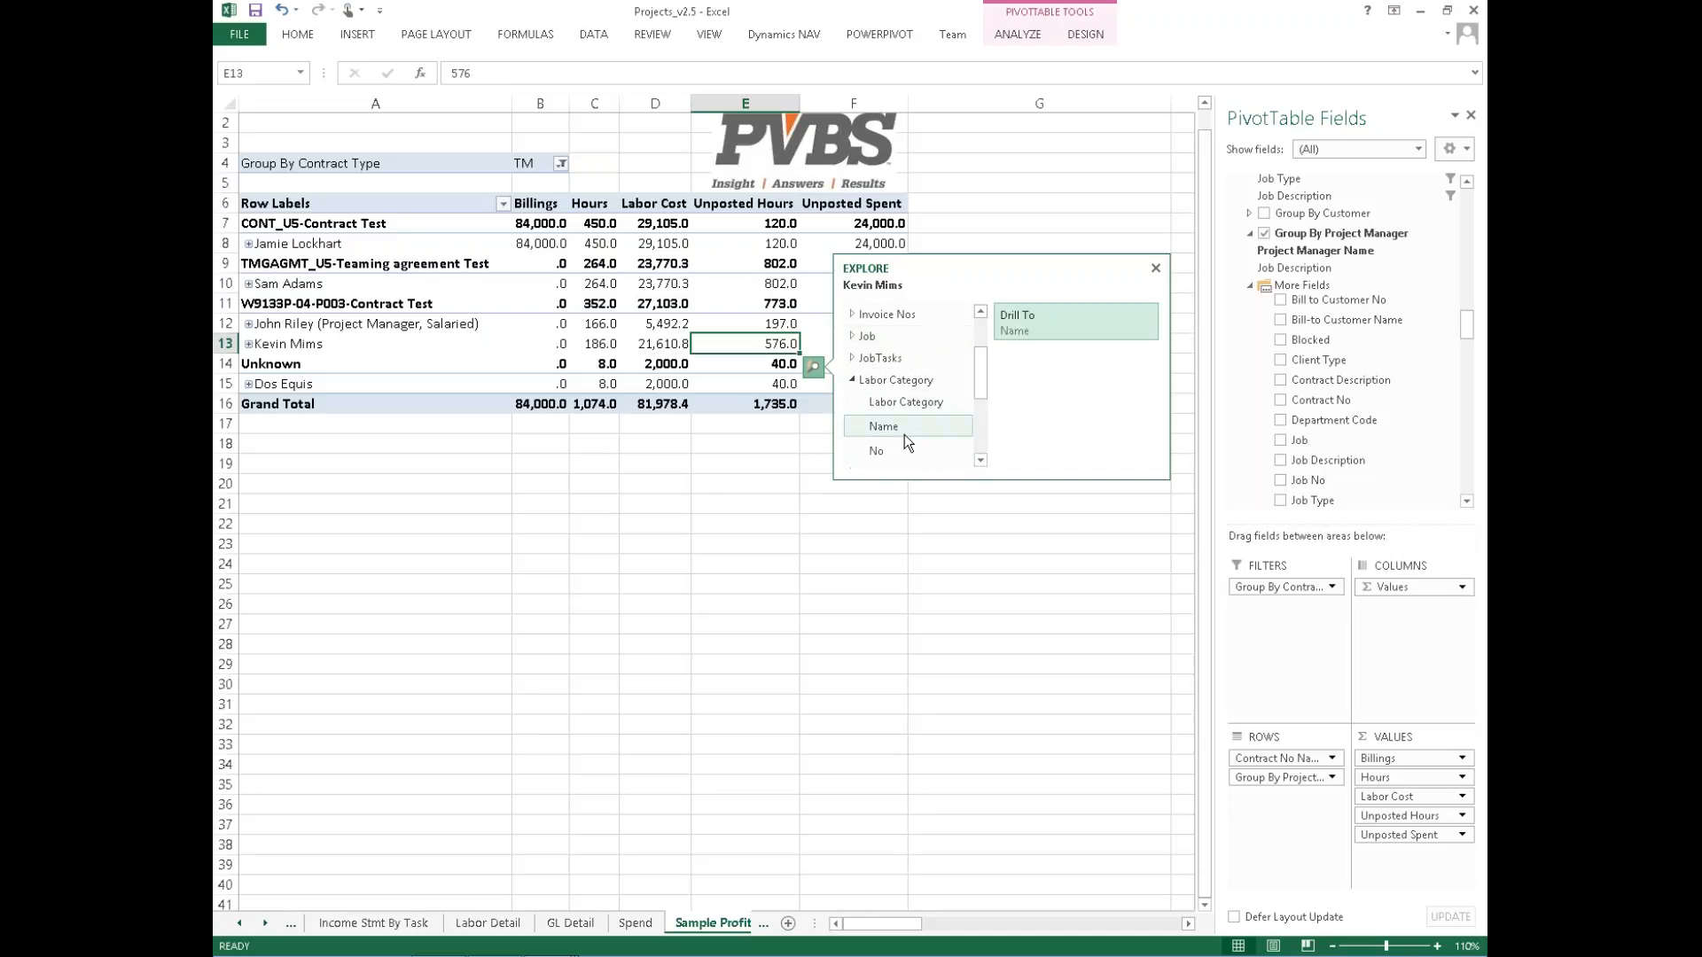
left_click(1053, 315)
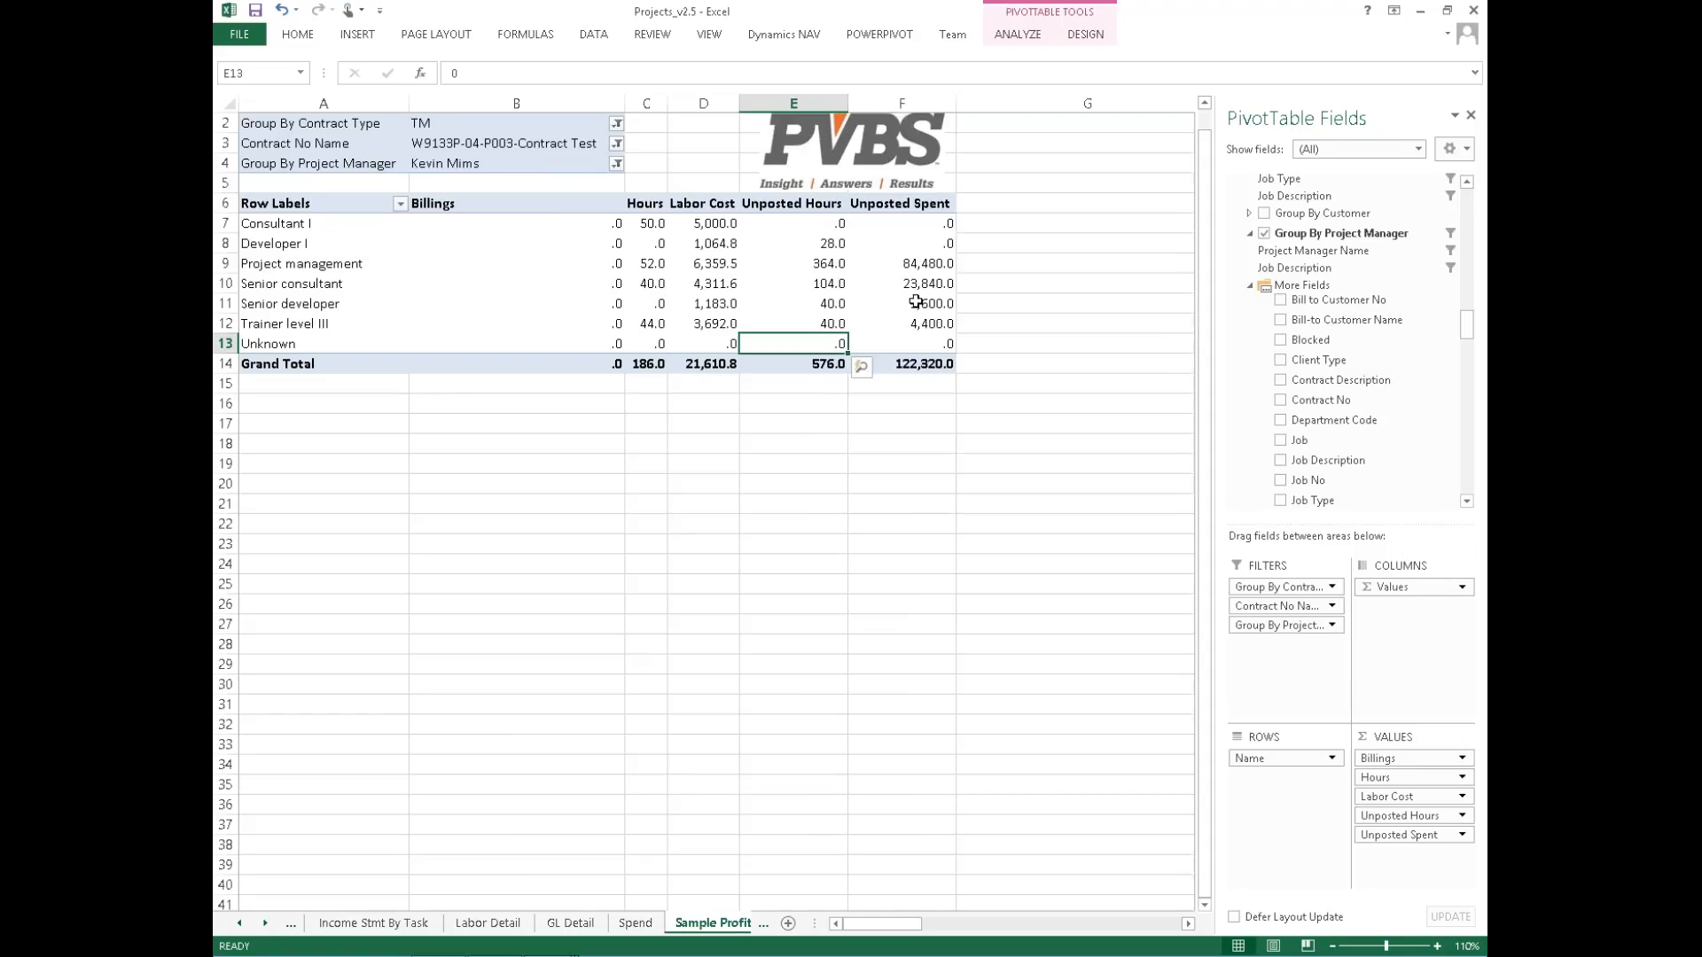
Step: Highlight the Unposted Spent value in the Project management row with a green cell fill
left_click(833, 266)
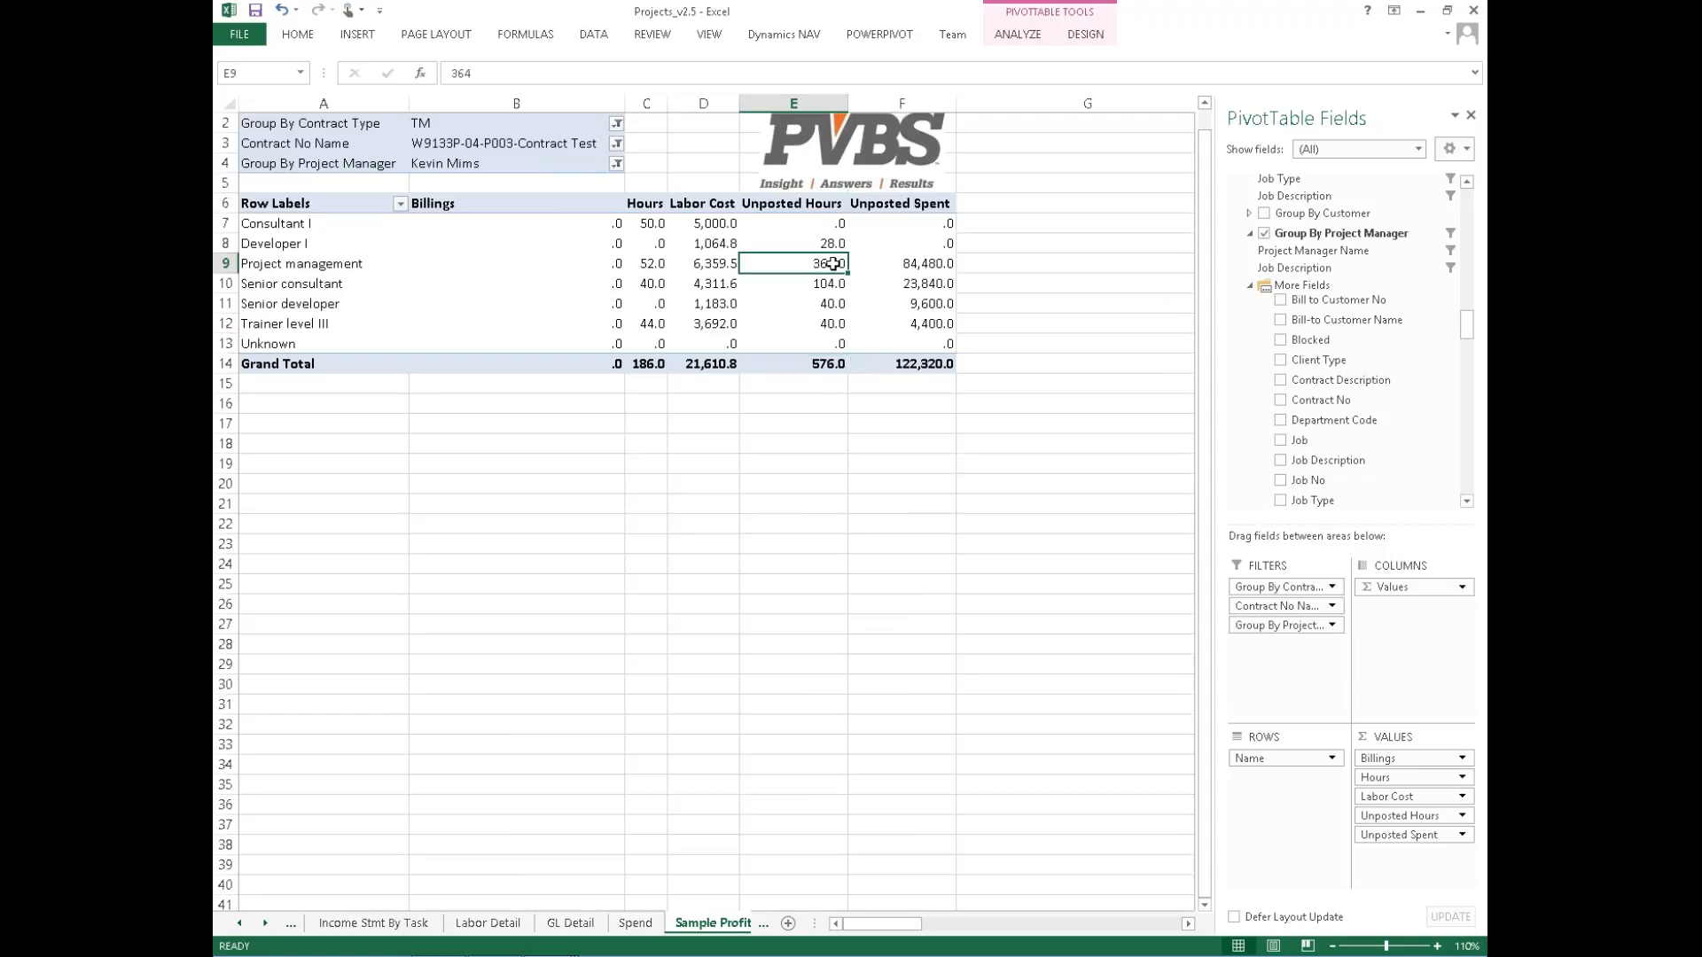
left_click(911, 265)
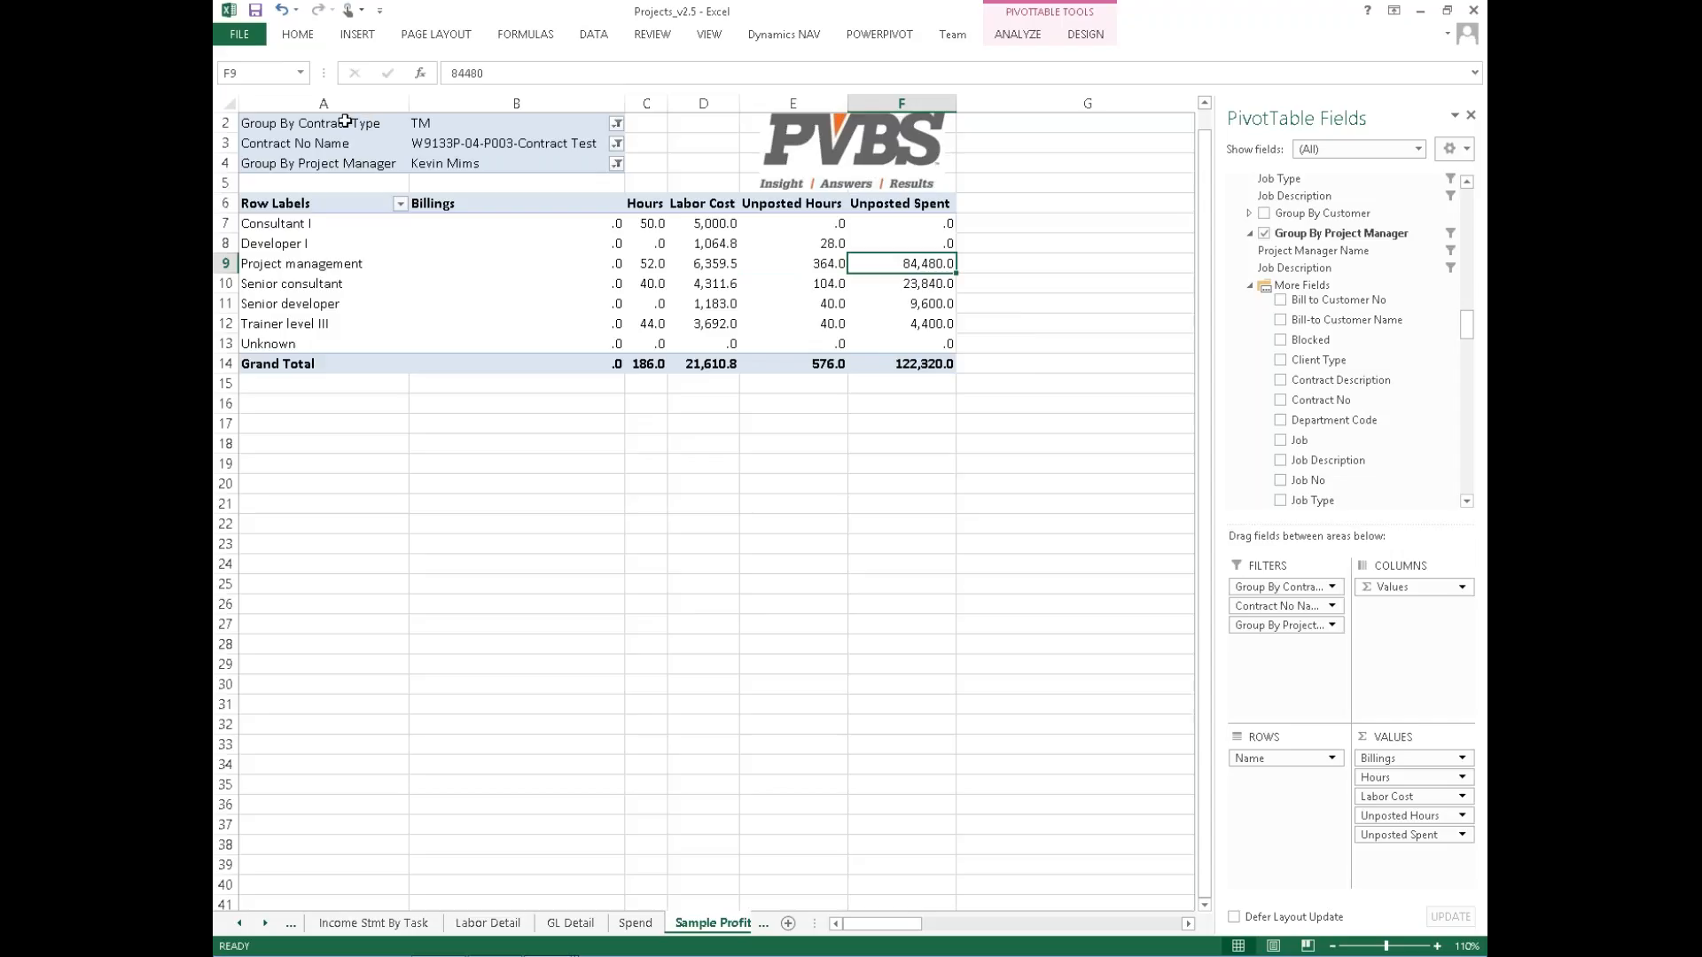
left_click(297, 35)
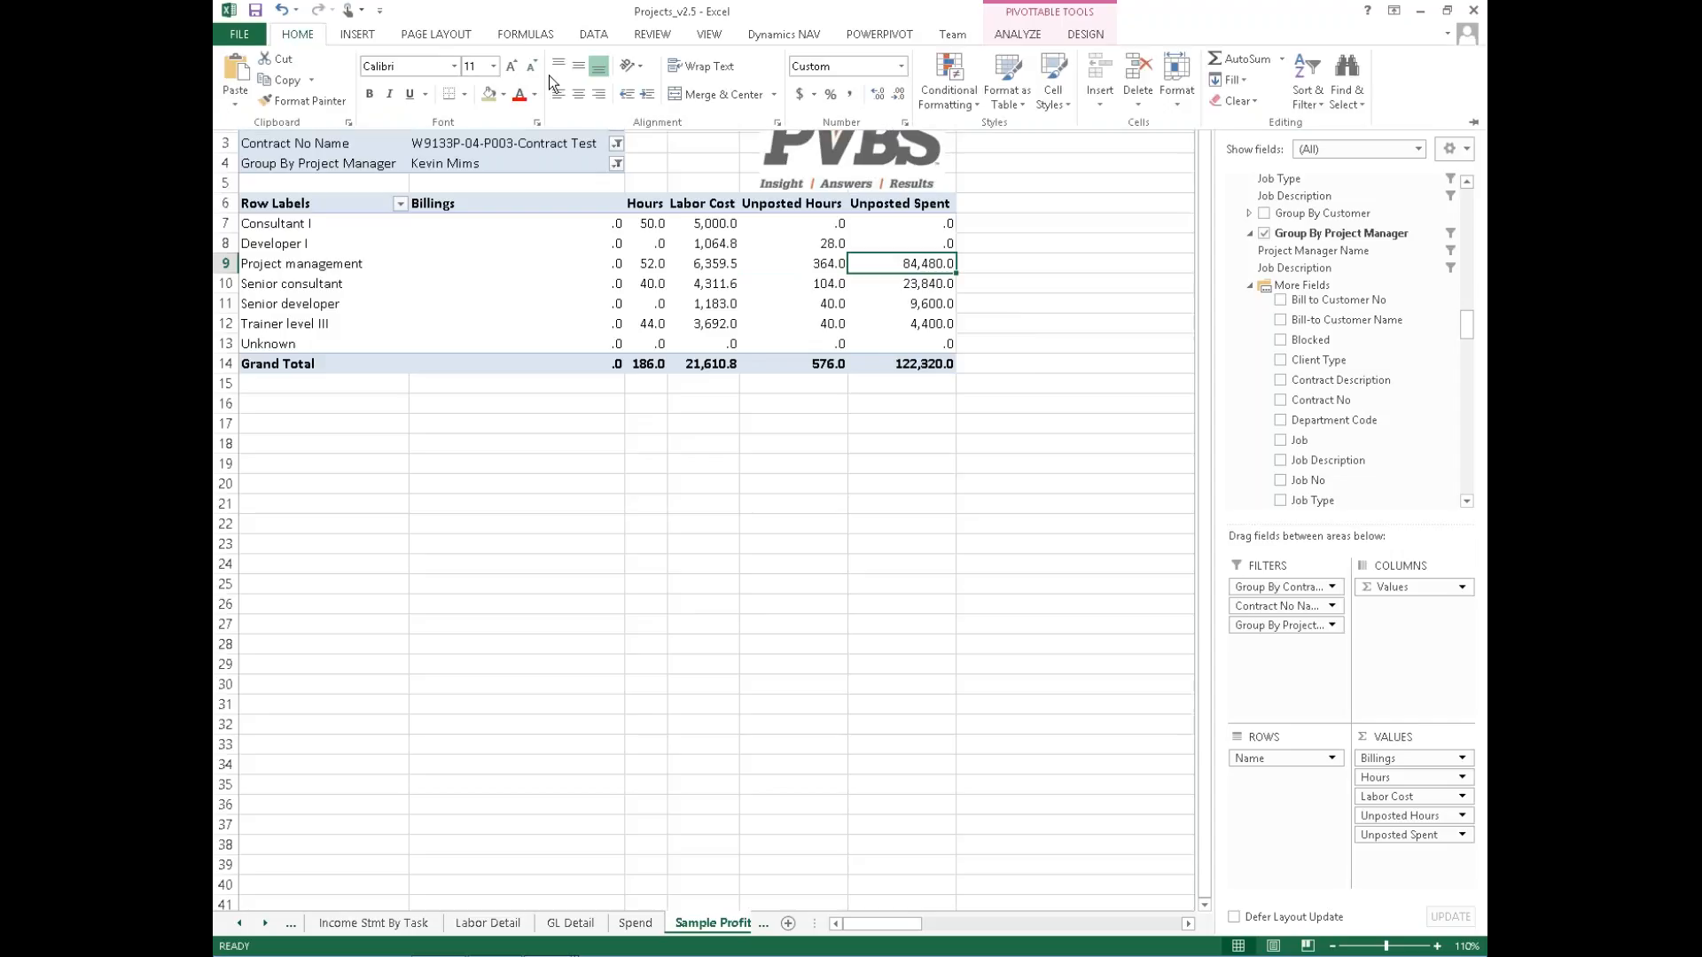
left_click(488, 94)
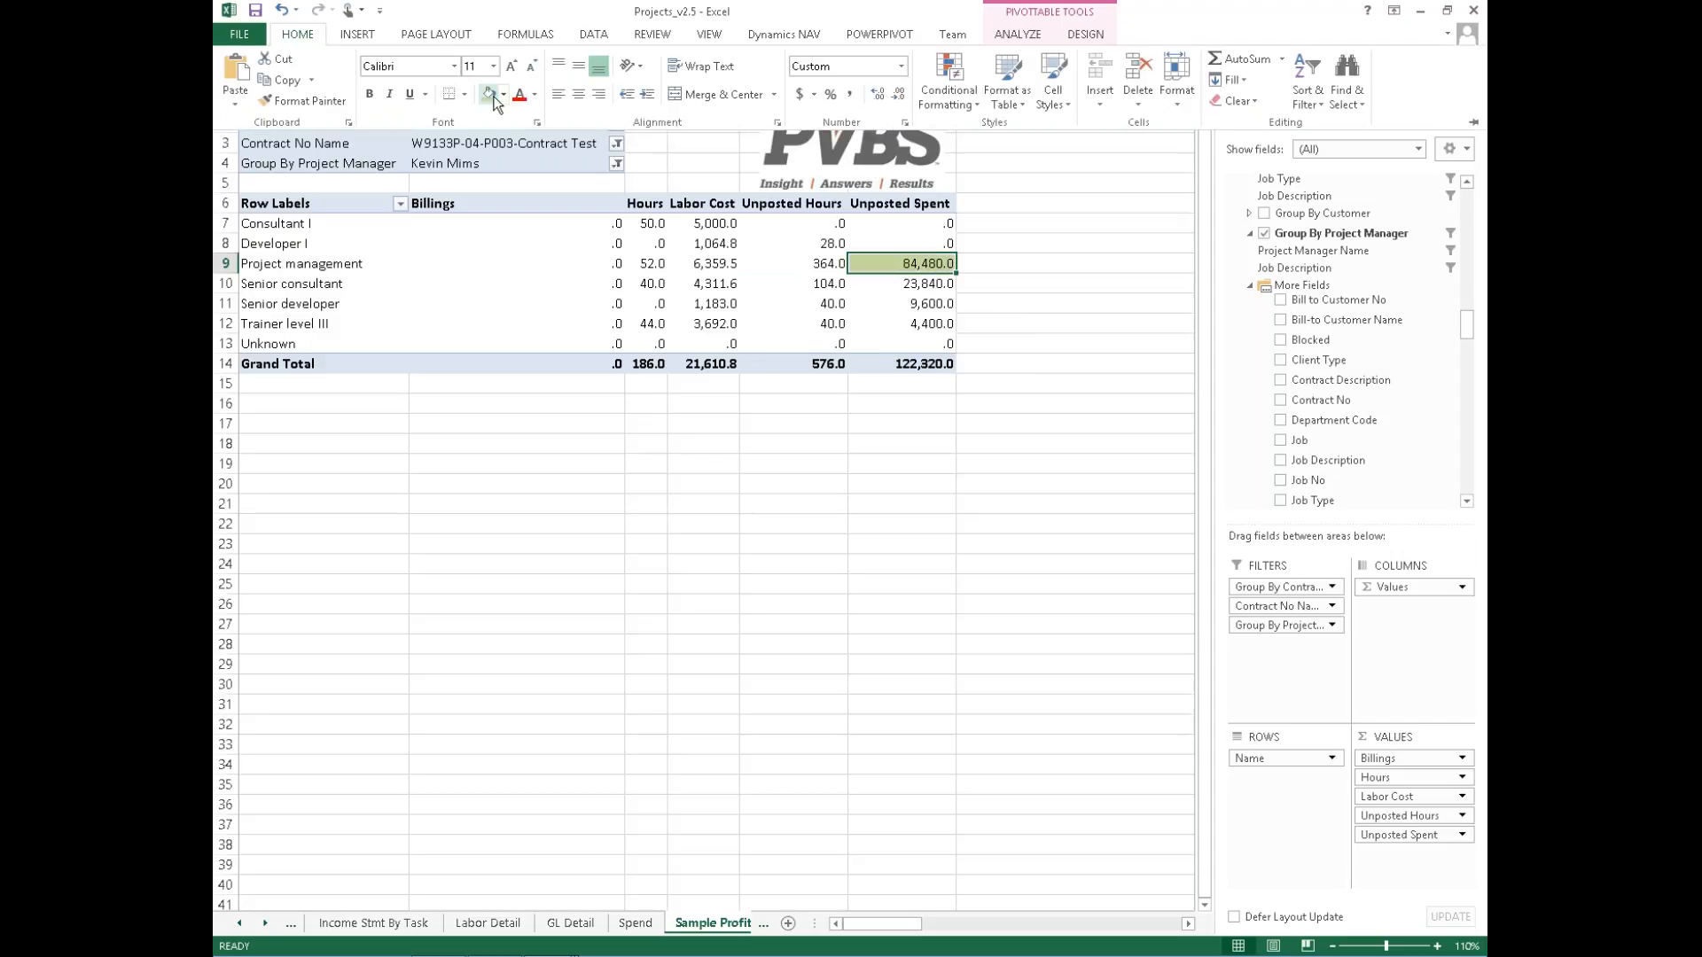
Step: Drill the Project management unposted hours down to Resource Name, from the additional Resource fields, using Quick Explore
left_click(827, 272)
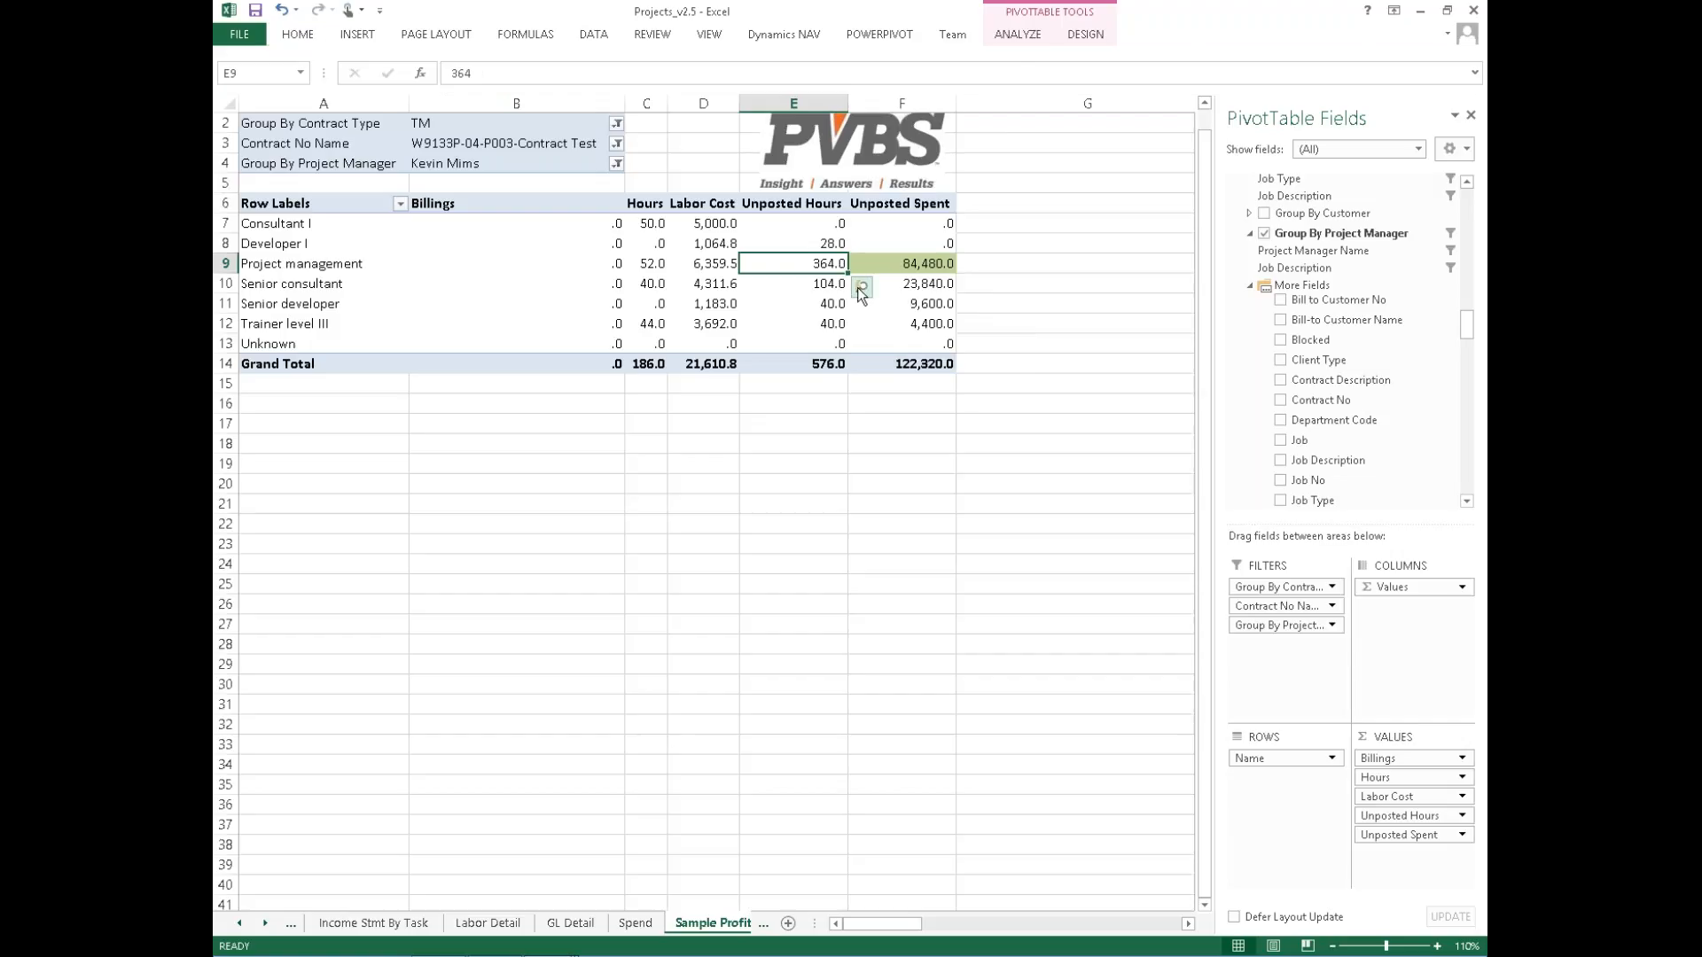
left_click(859, 286)
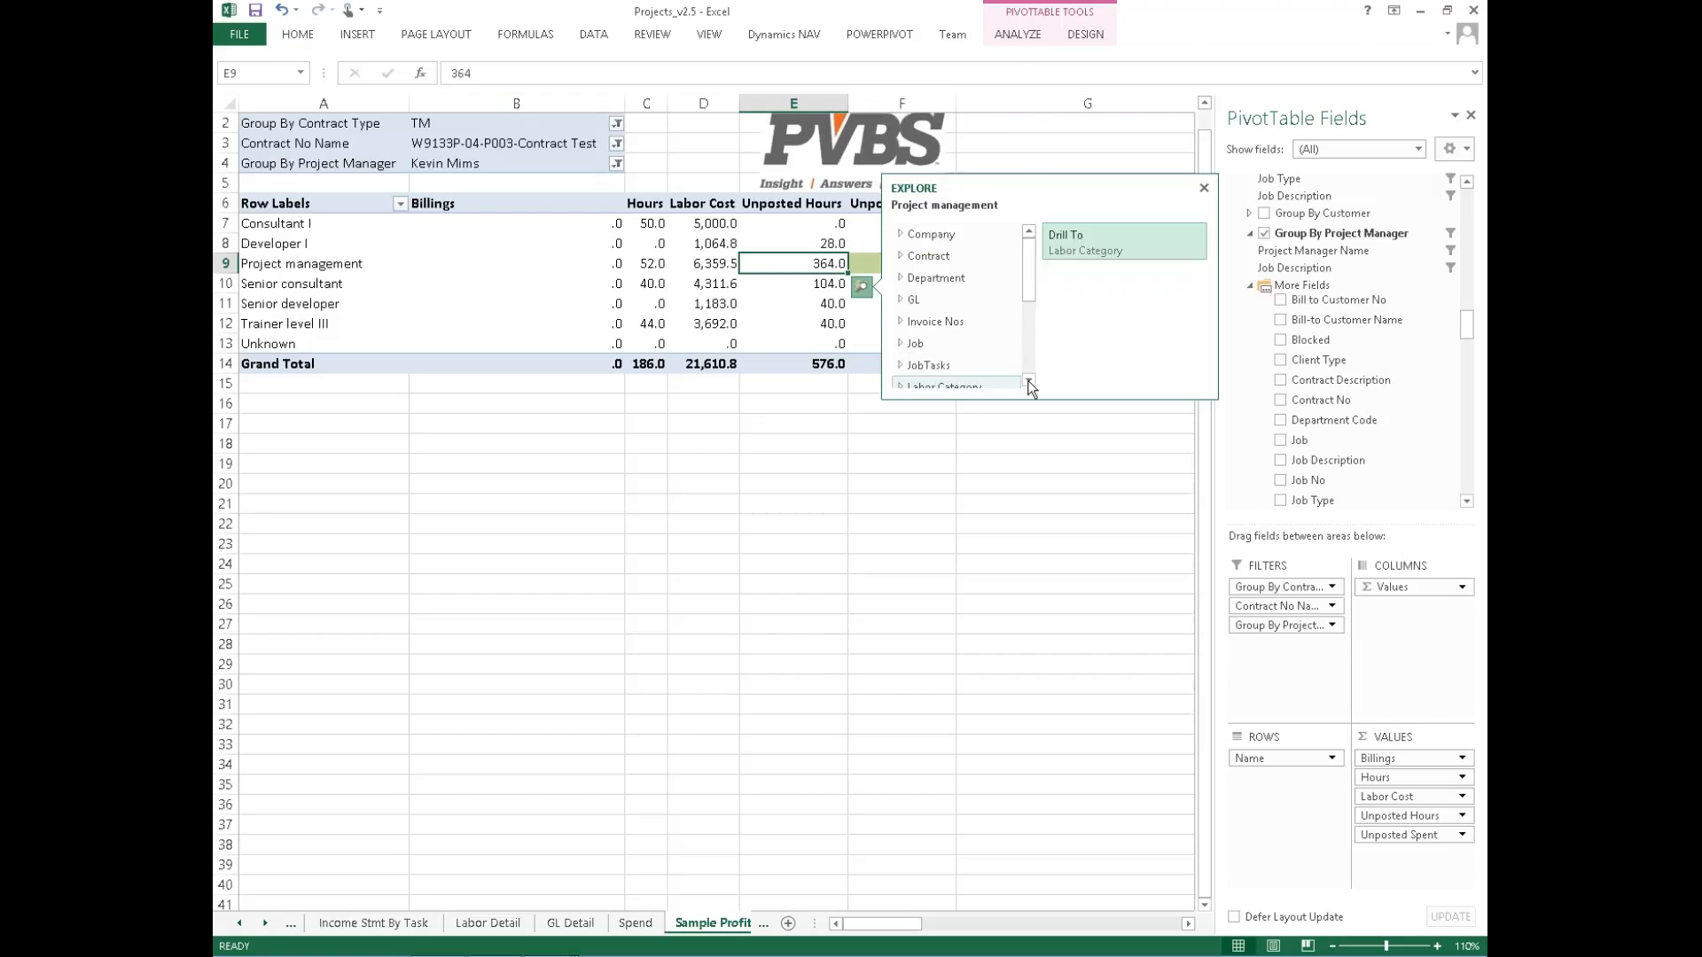
left_click(1029, 380)
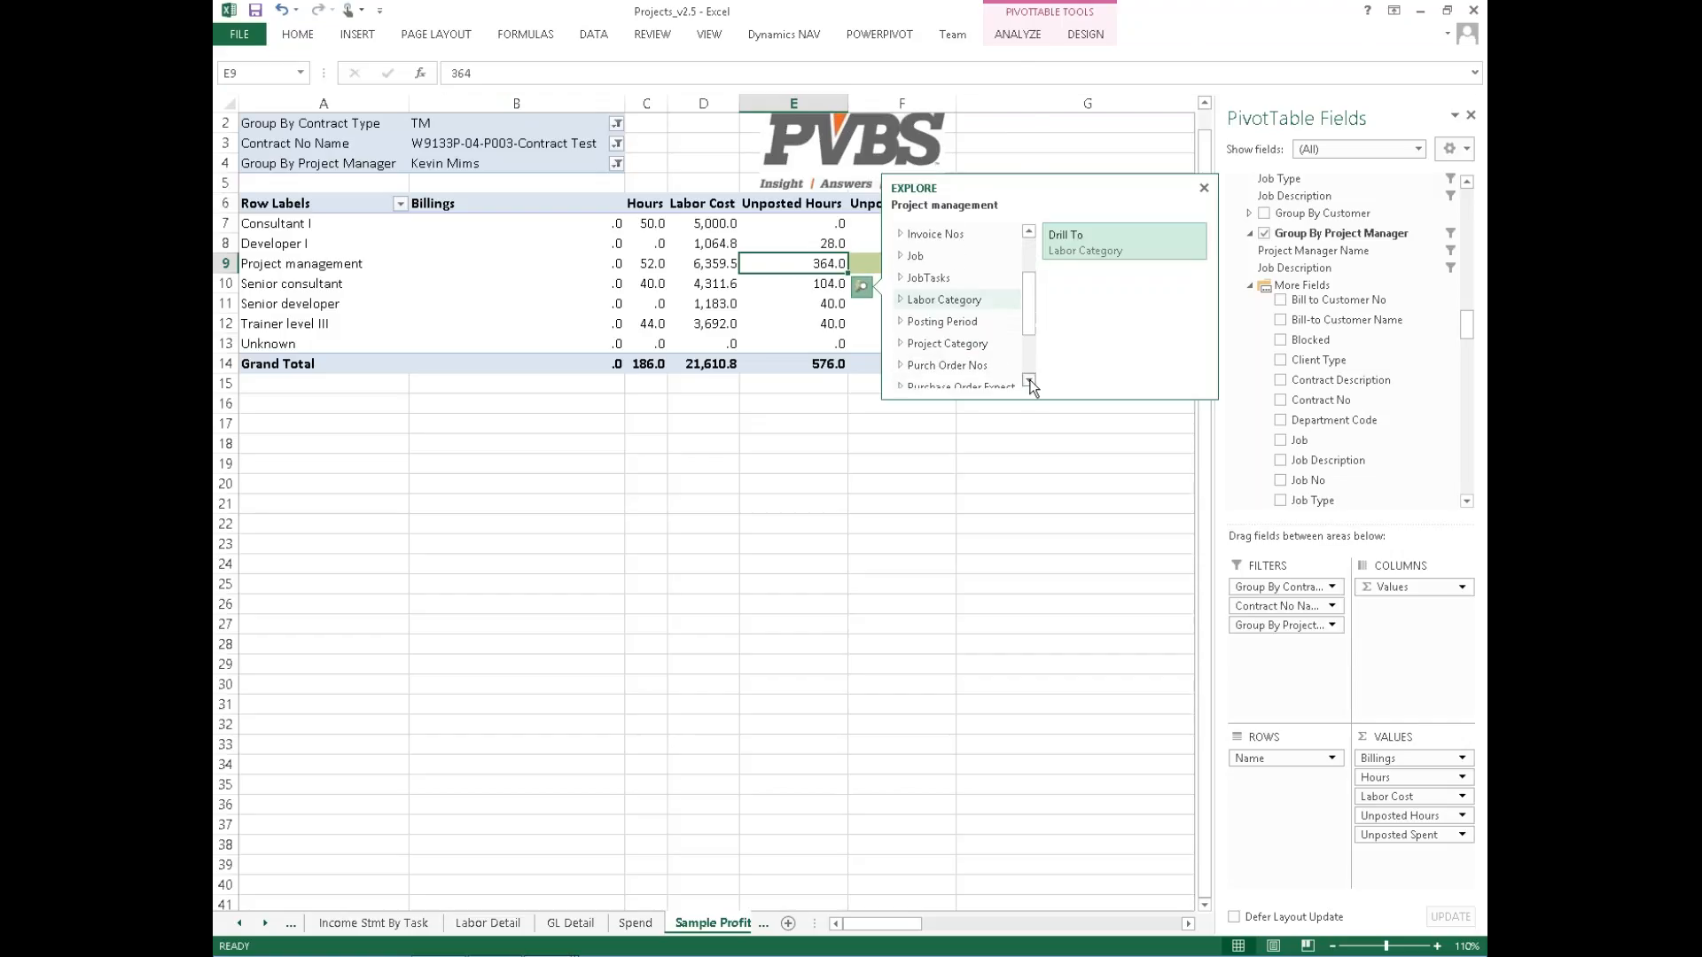
left_click(1029, 380)
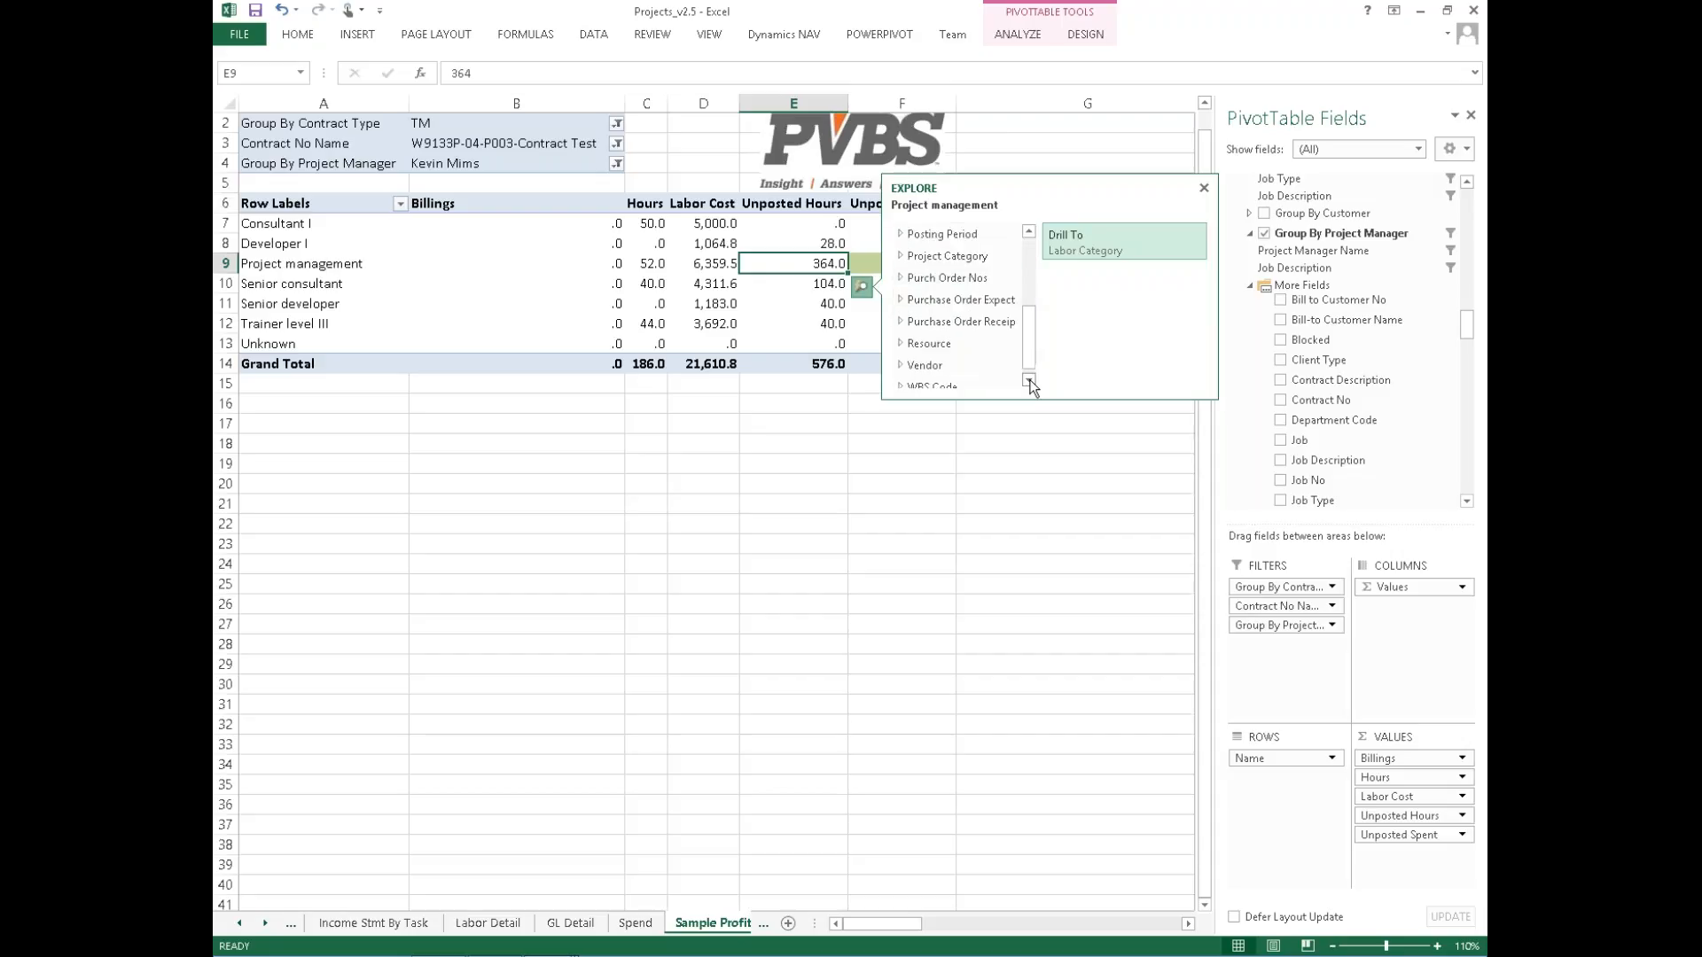
left_click(900, 334)
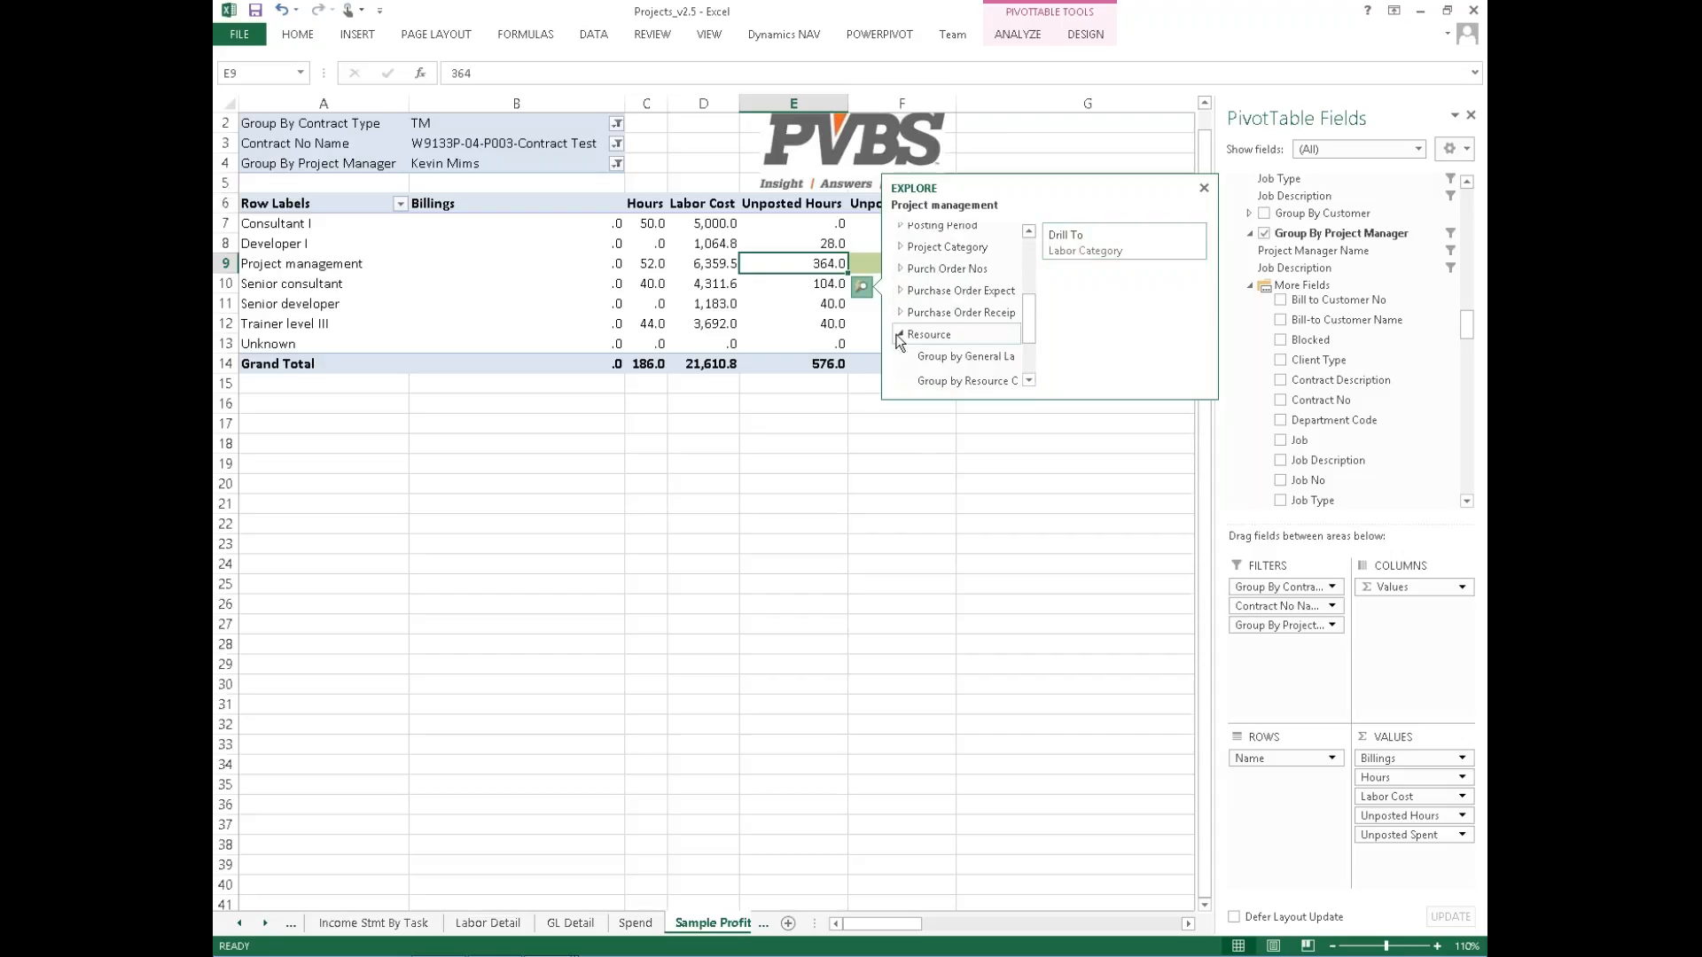
left_click(1026, 383)
left_click(1029, 380)
left_click(1029, 380)
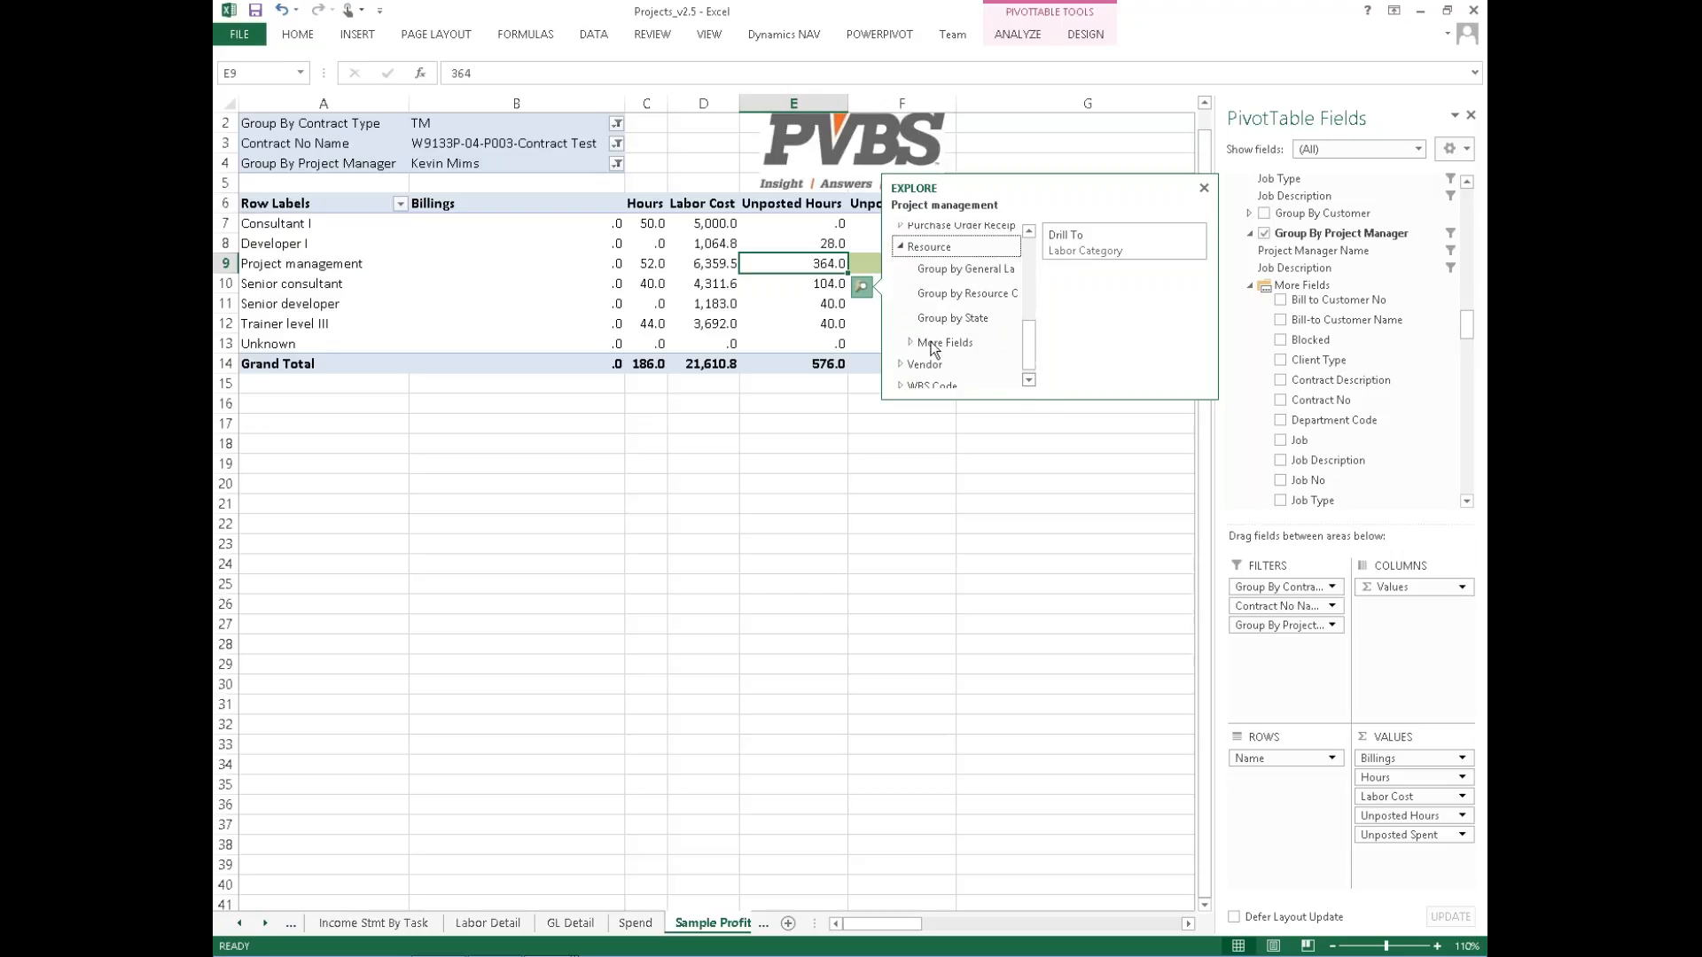
left_click(910, 344)
left_click(1029, 381)
left_click(1029, 382)
left_click(1029, 381)
left_click(1029, 382)
left_click(1029, 381)
left_click(1029, 381)
left_click(1029, 381)
left_click(1029, 381)
left_click(1029, 382)
left_click(1029, 381)
left_click(1029, 381)
left_click(1029, 381)
left_click(981, 333)
left_click(1071, 251)
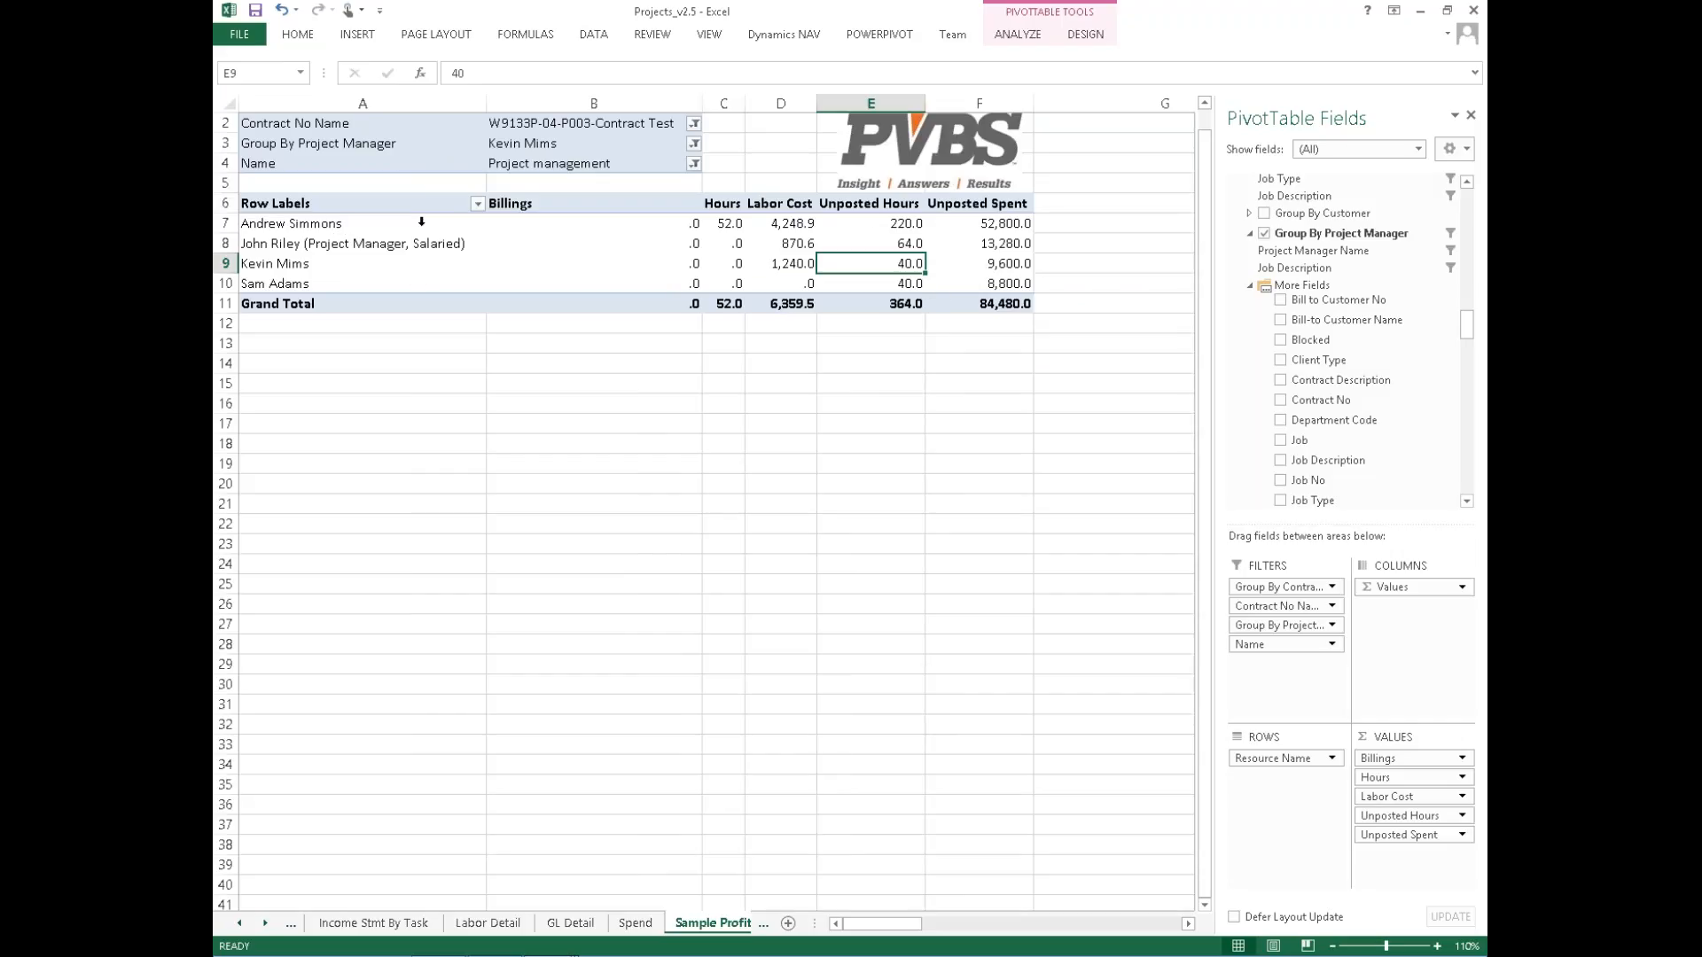
mouse_move(992, 227)
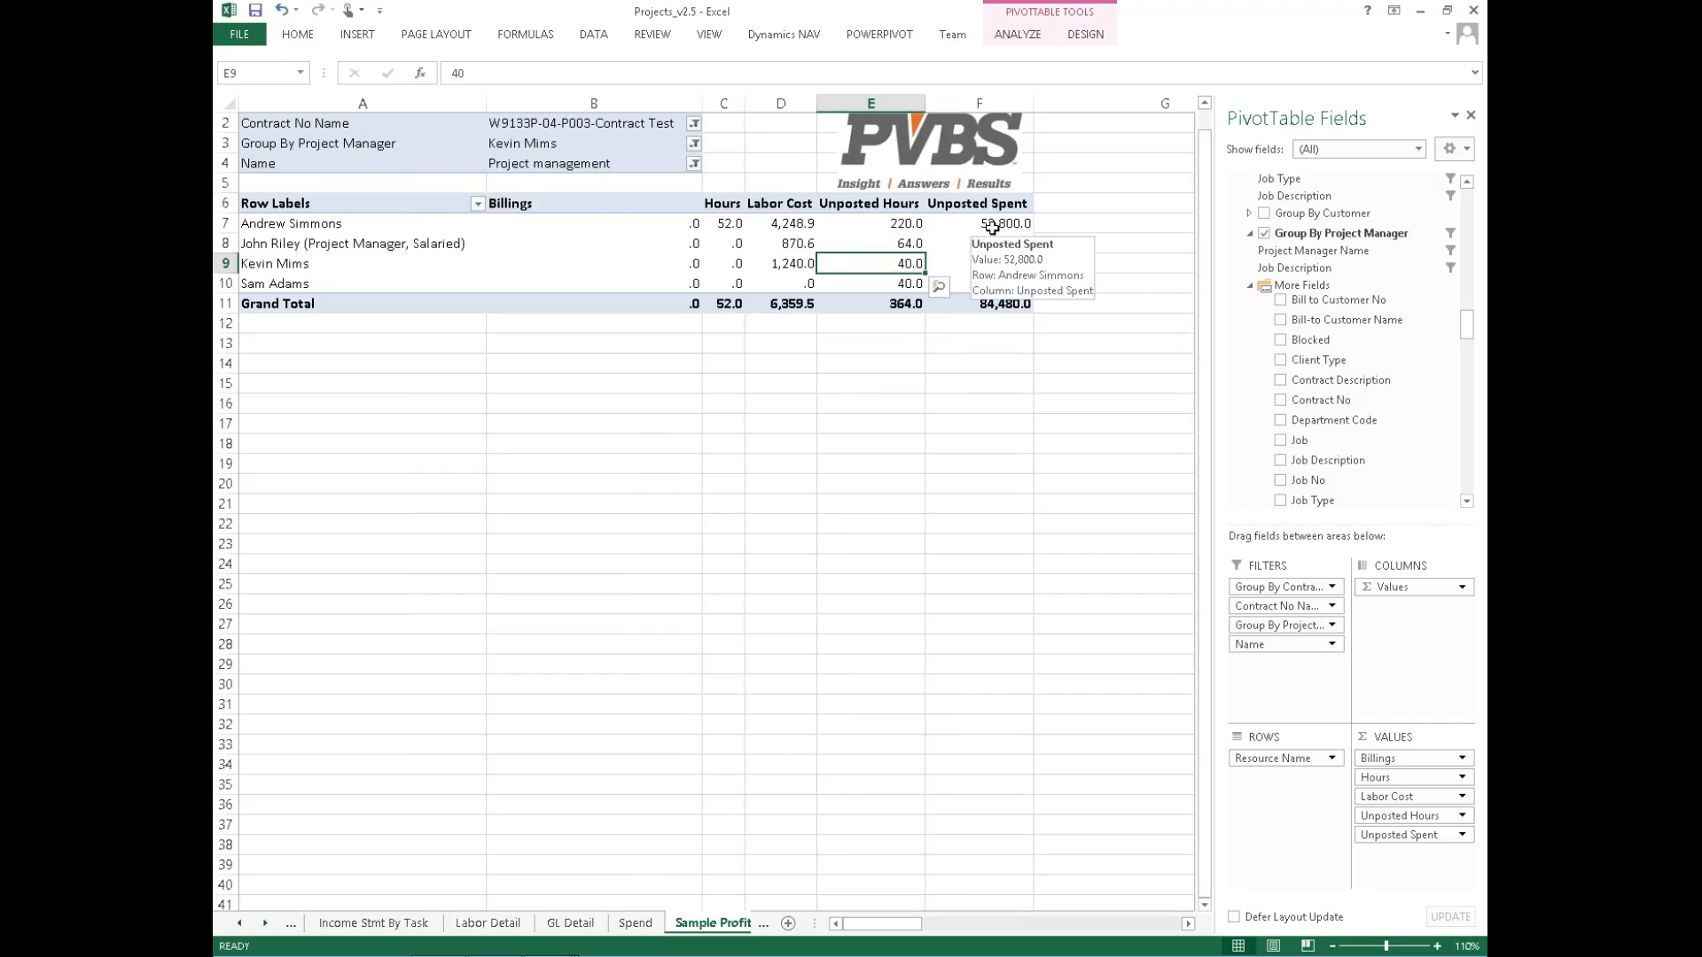
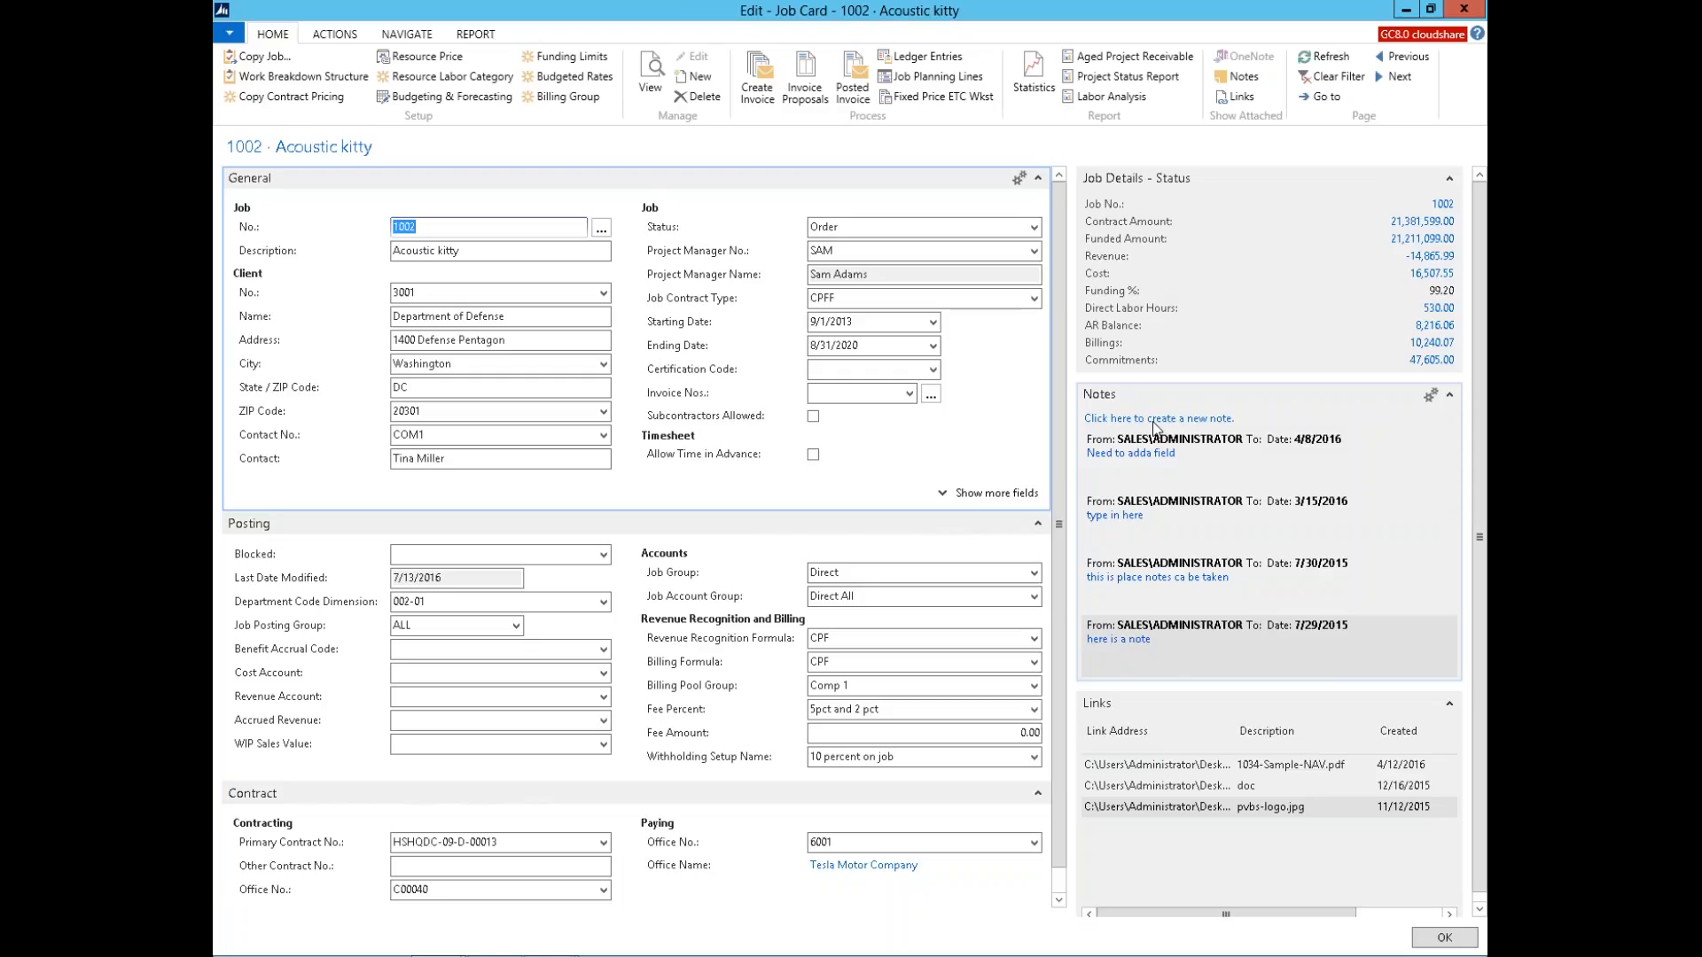
Step: Collapse the Notes and Posting sections on the Job Card for Acoustic kitty in Dynamics NAV
left_click(922, 430)
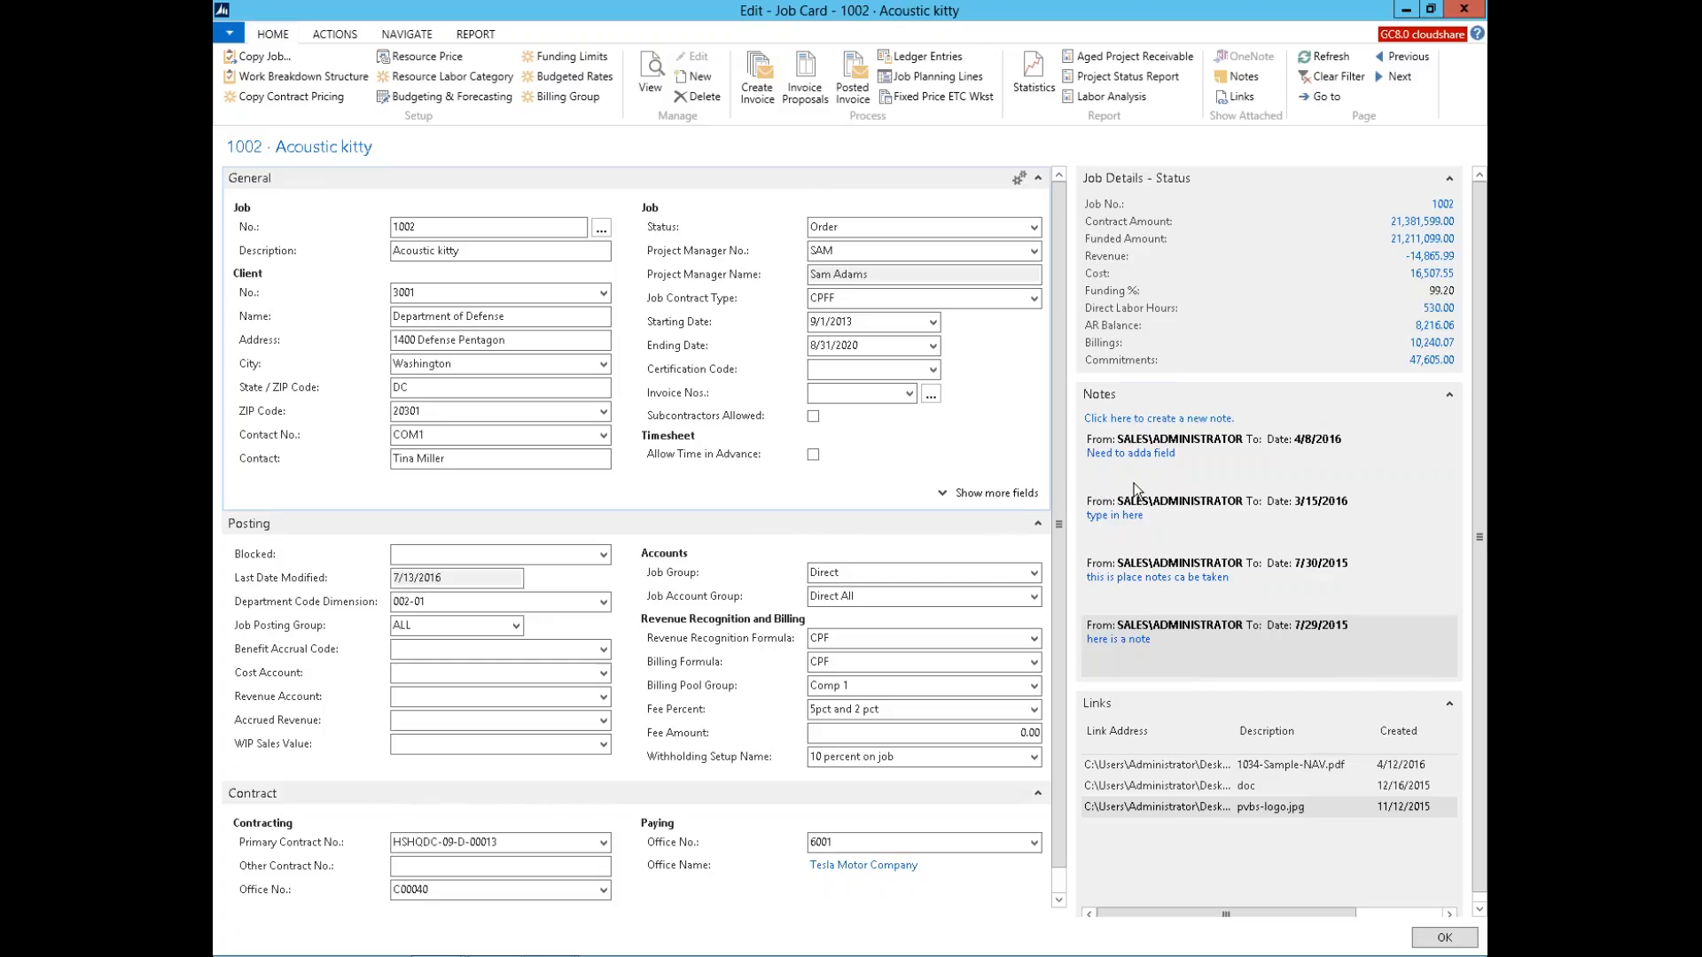
left_click(1449, 395)
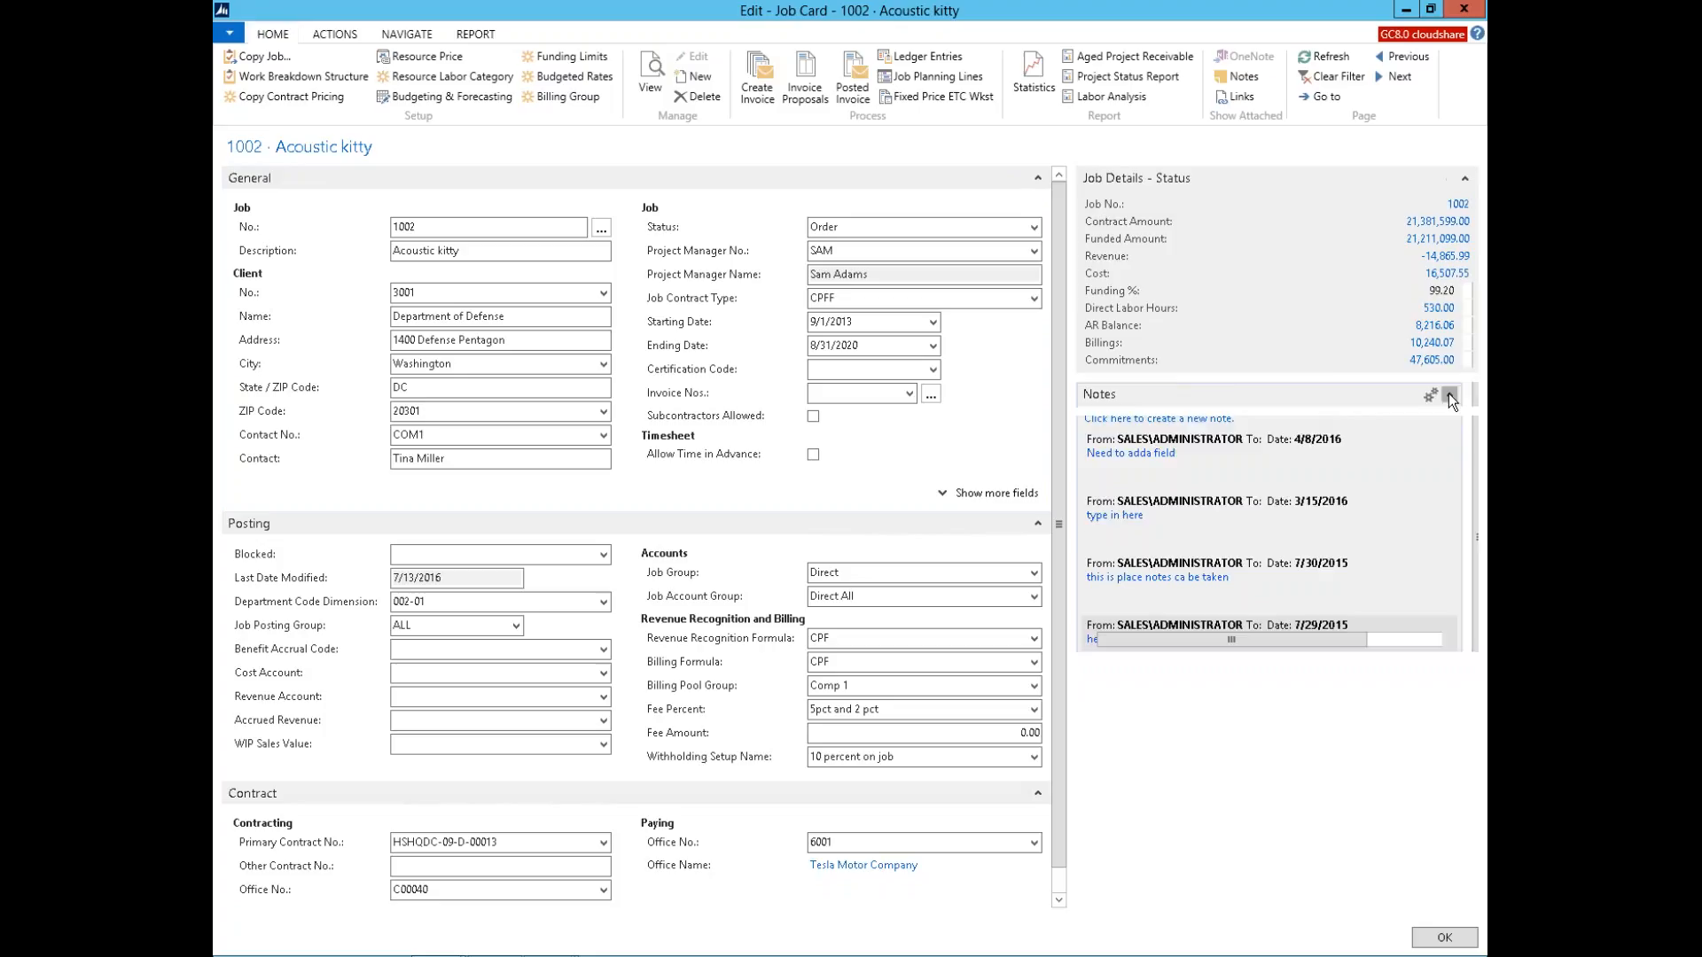
left_click(1039, 525)
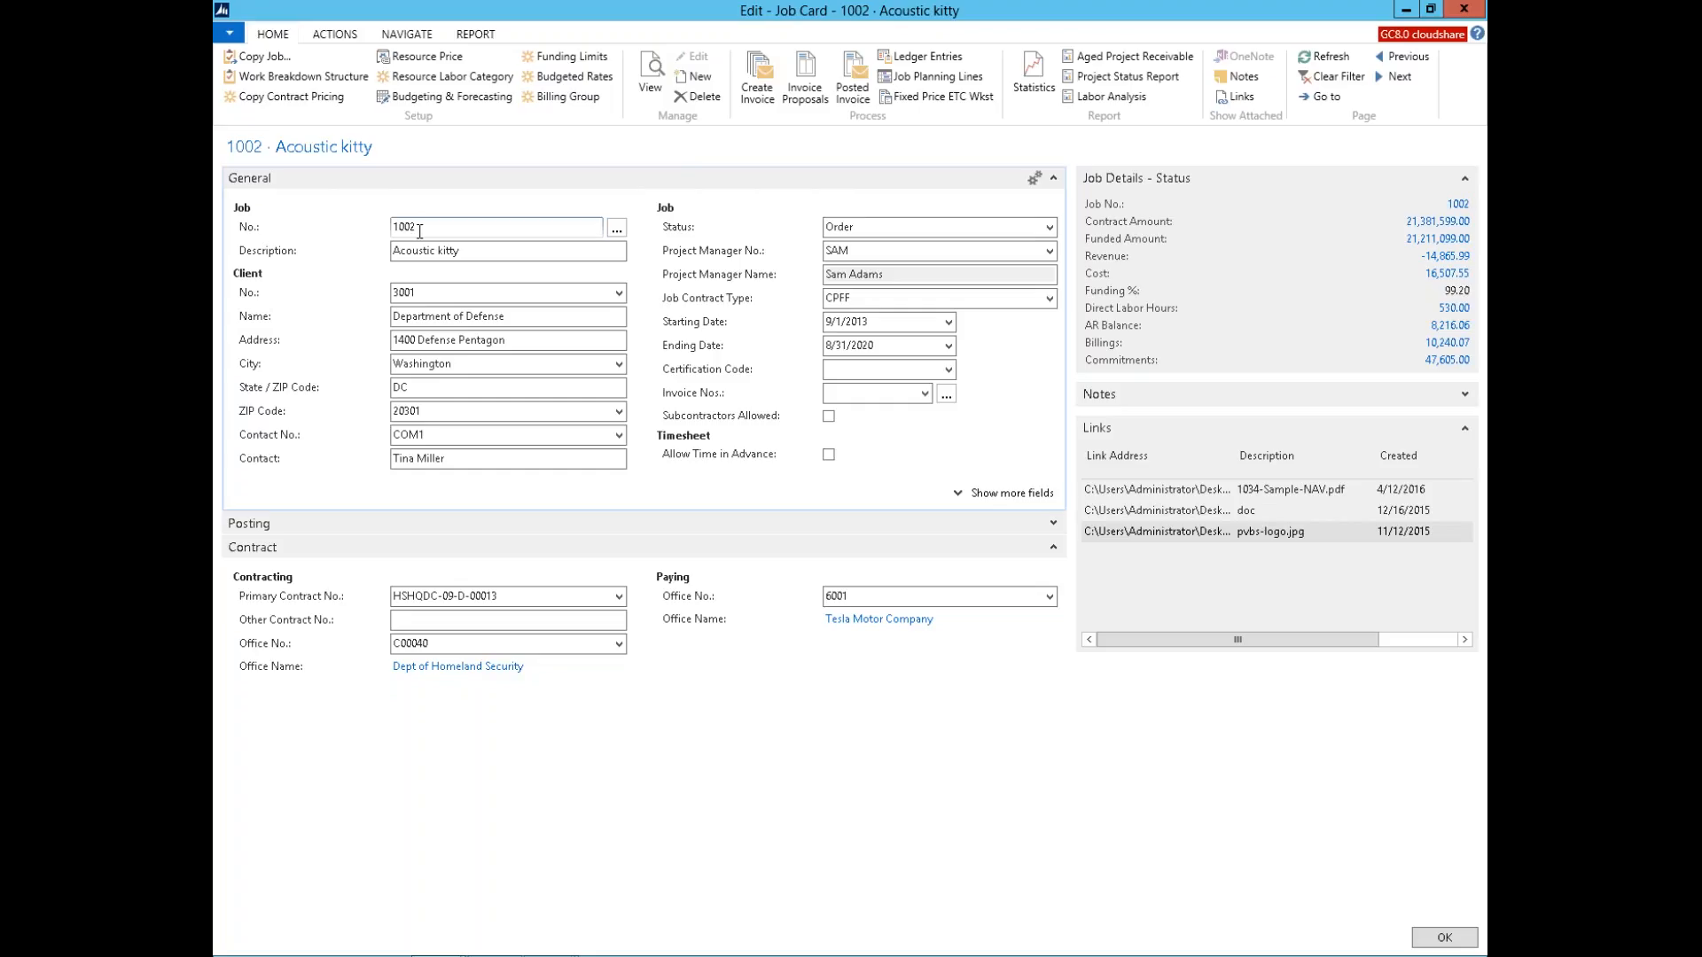
Step: Examine the client lookup, its blank Customer Card for a new customer, and the client's Contact List, keeping the existing entries
left_click(417, 293)
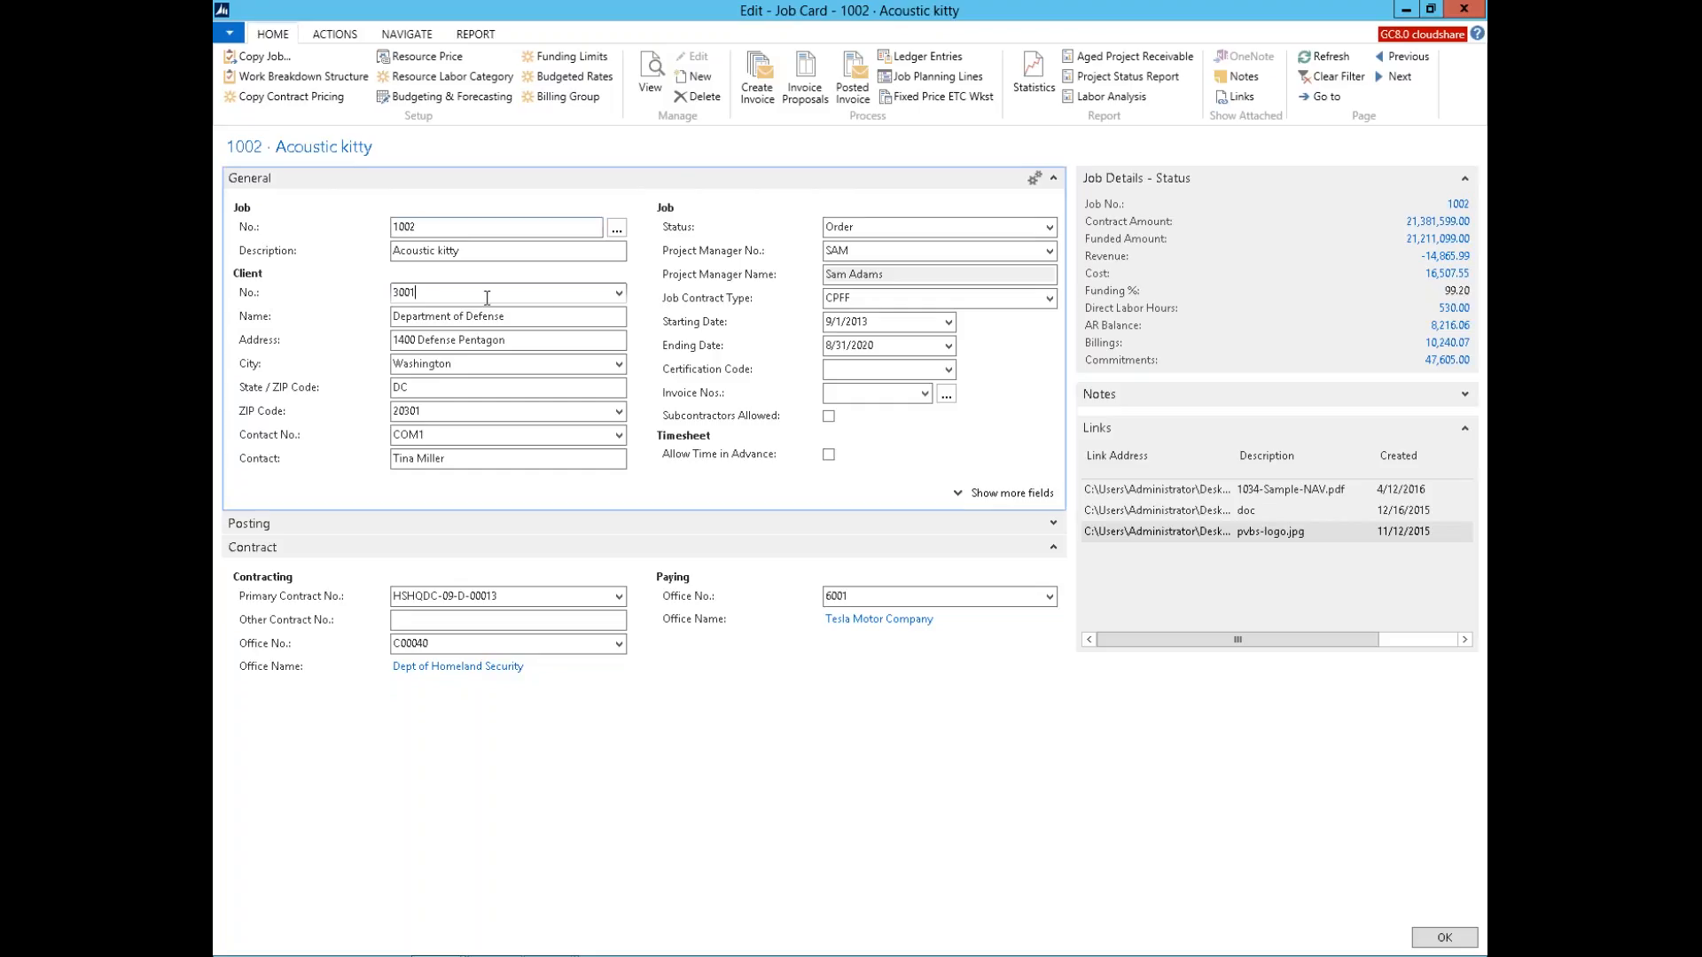
left_click(618, 293)
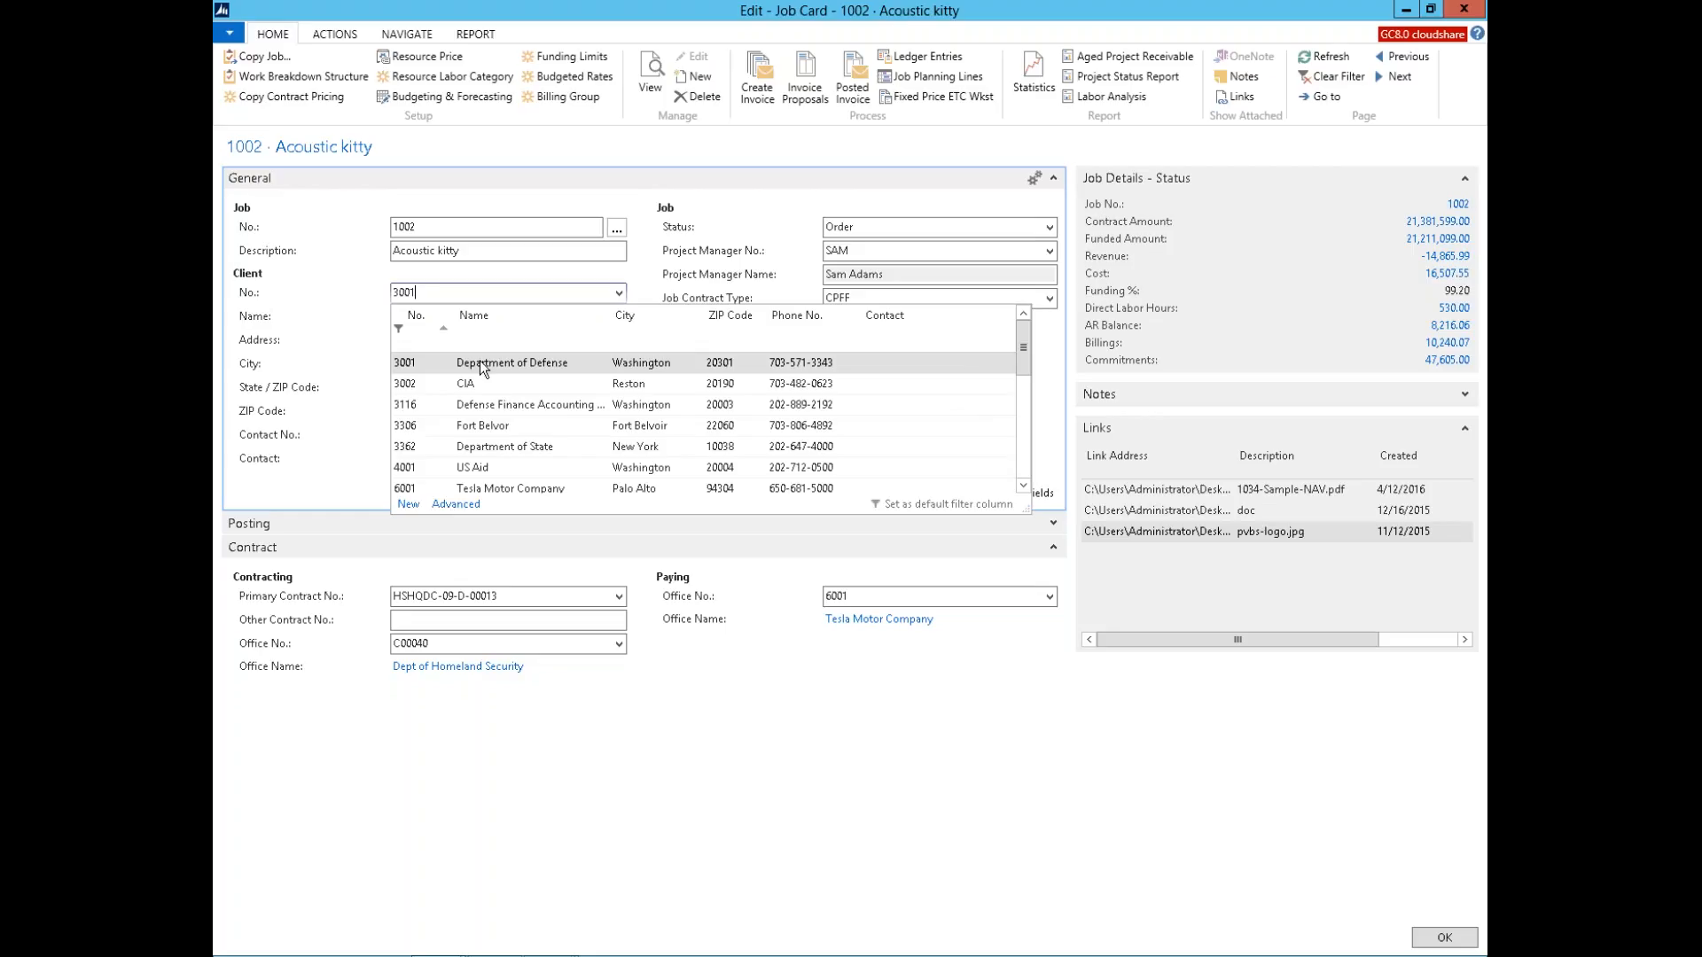
left_click(407, 504)
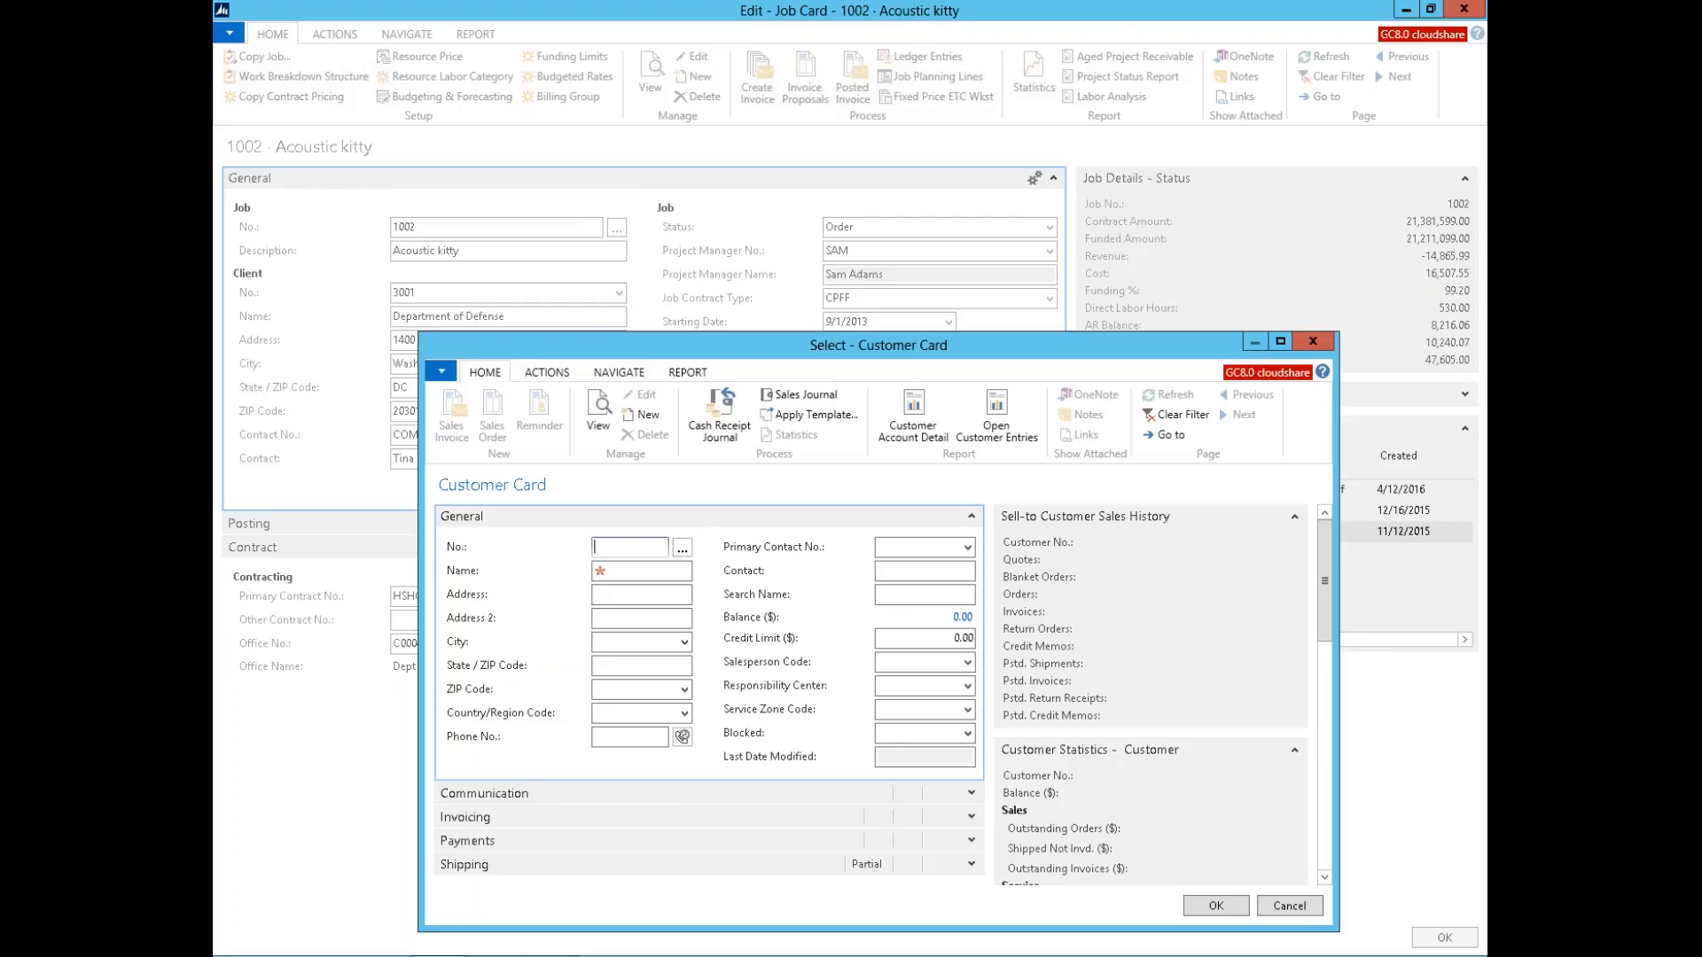
key("Escape")
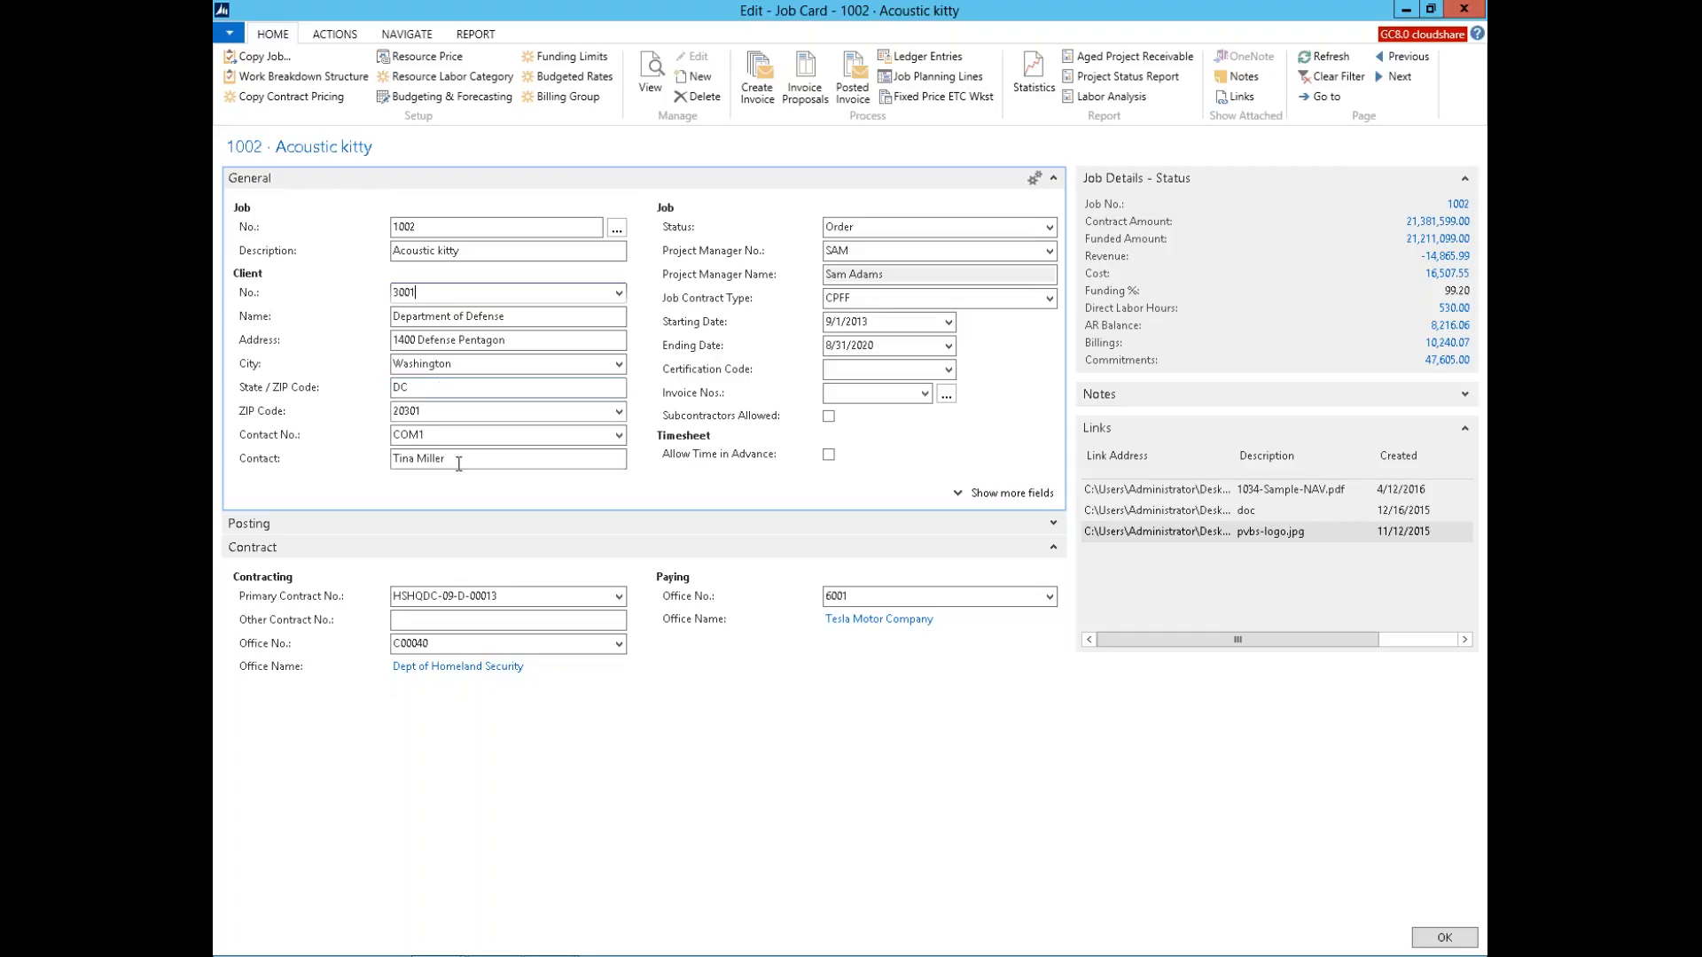
left_click(619, 438)
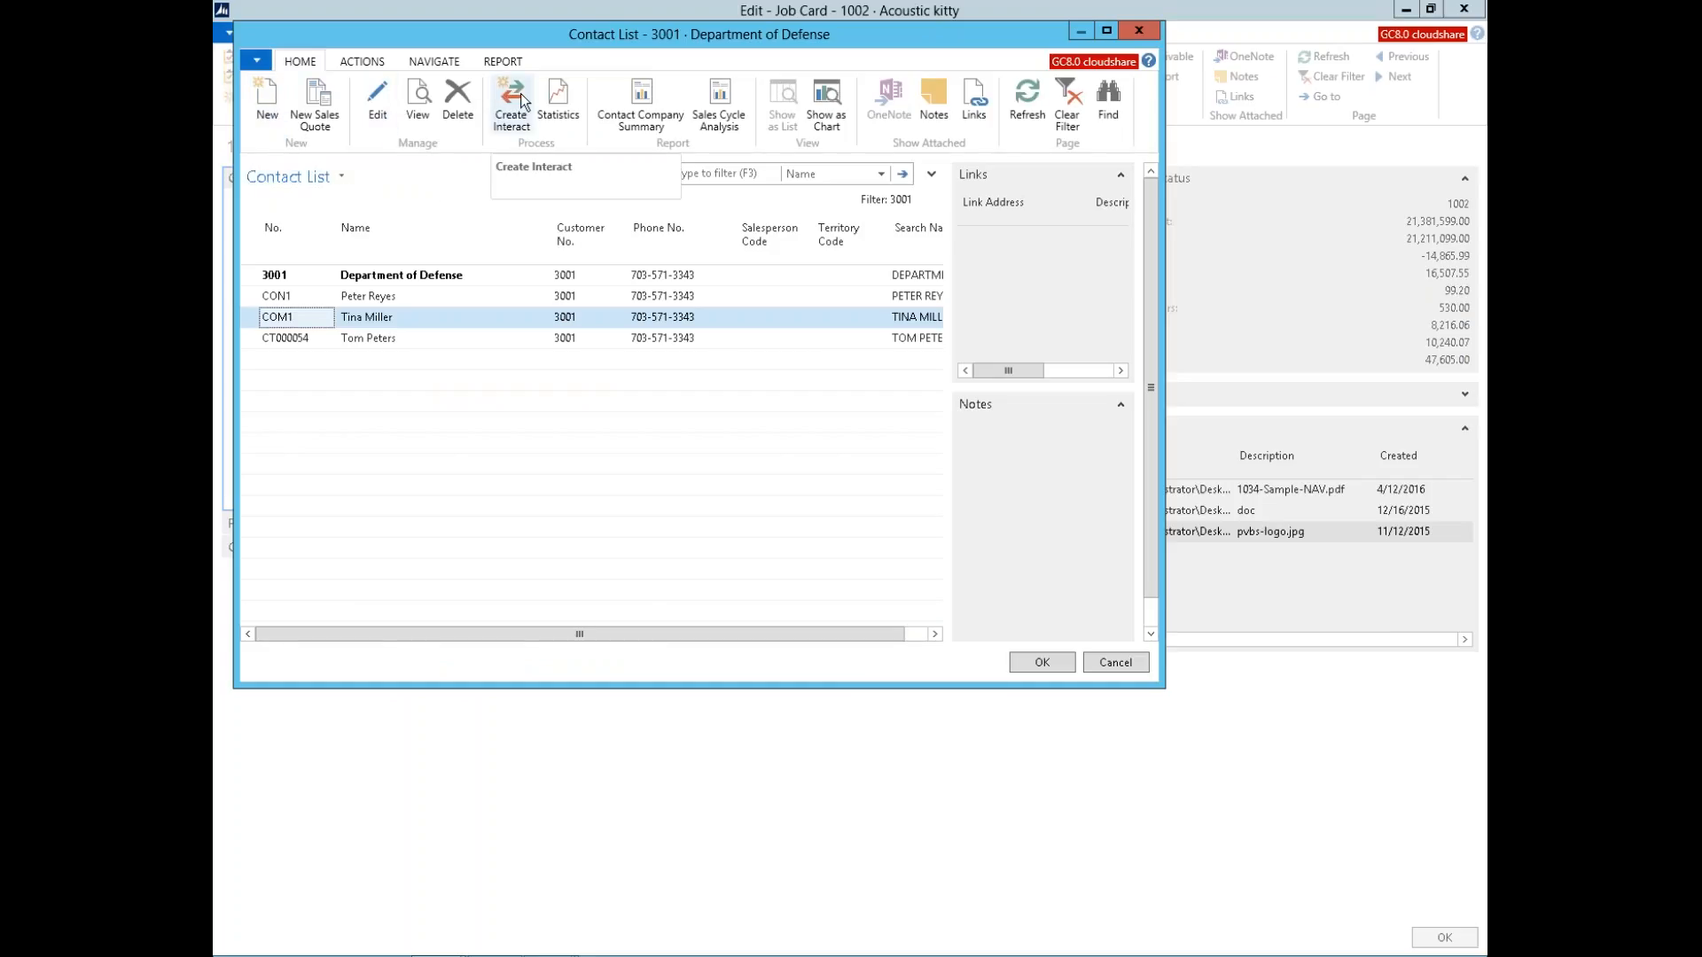
key("Return")
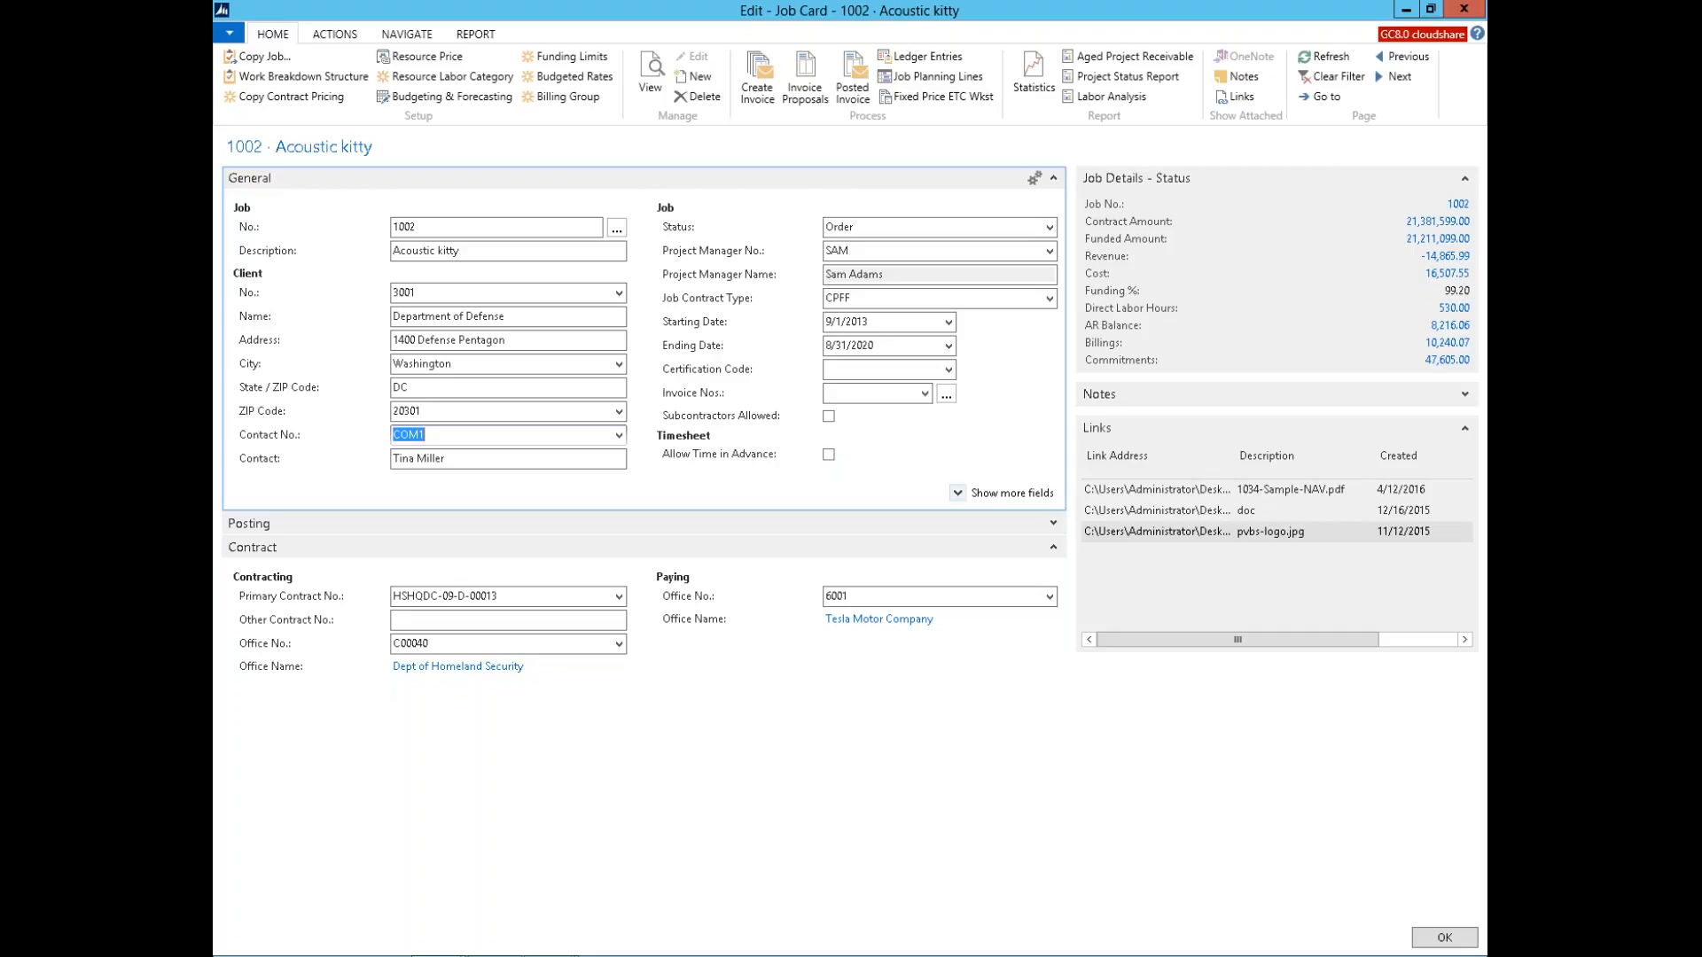
Step: Show the additional General fields of the job for review, and hide them again
left_click(958, 493)
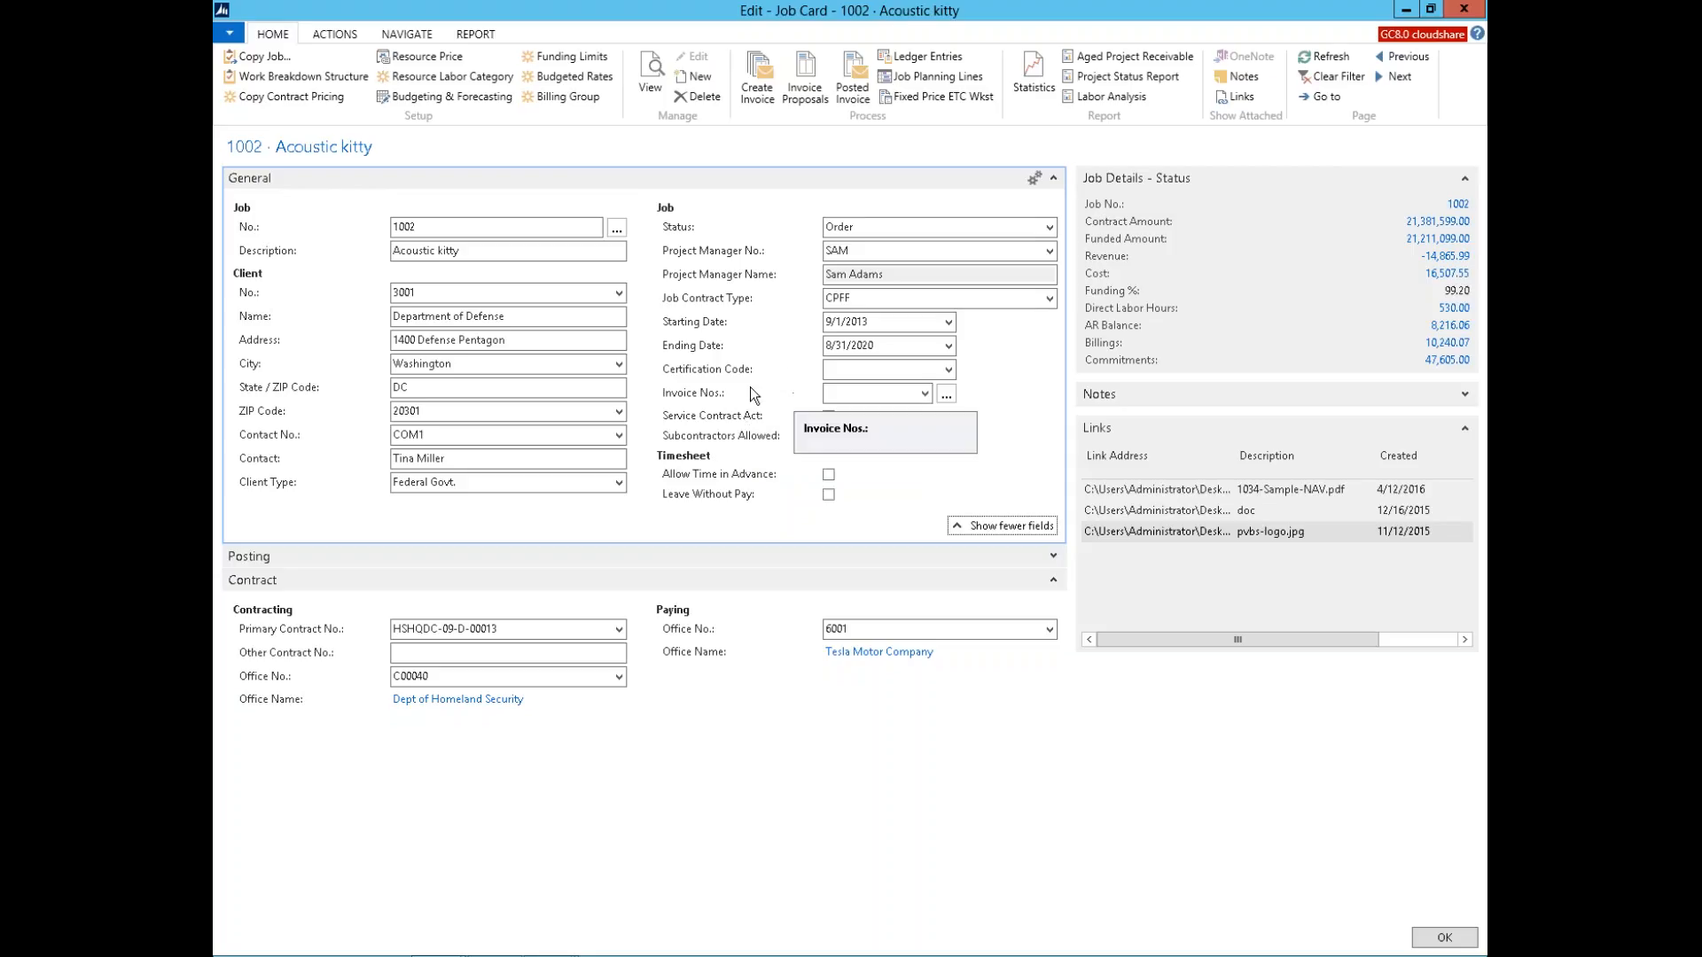
mouse_move(732, 440)
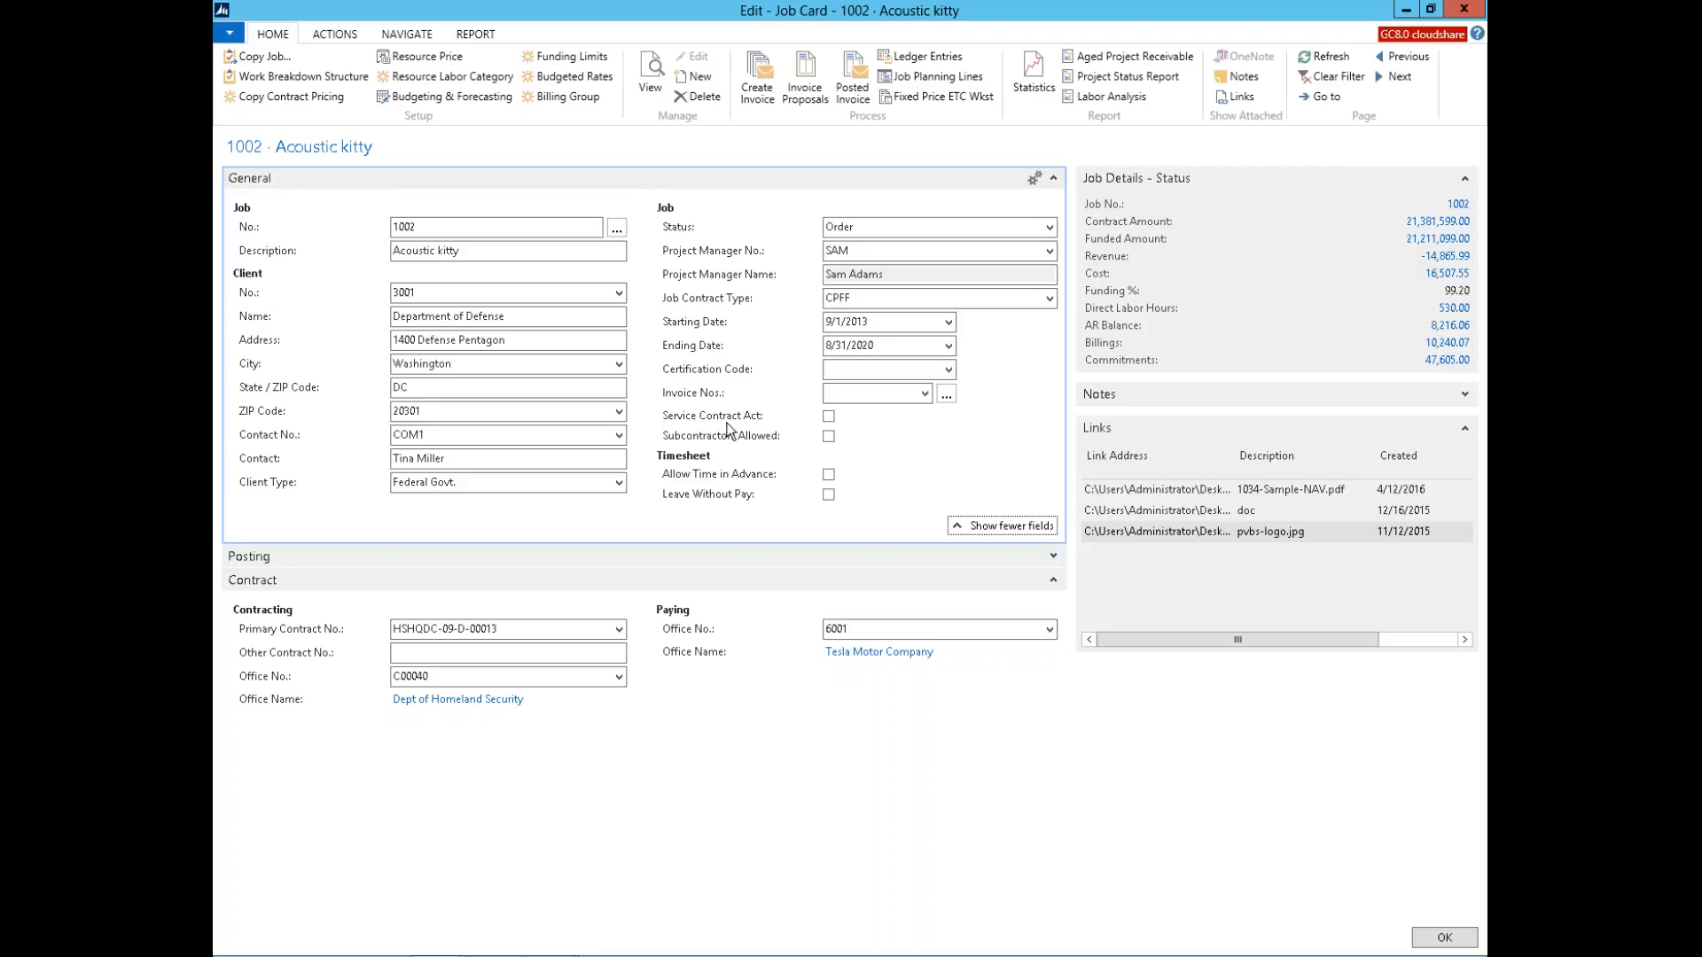
left_click(979, 528)
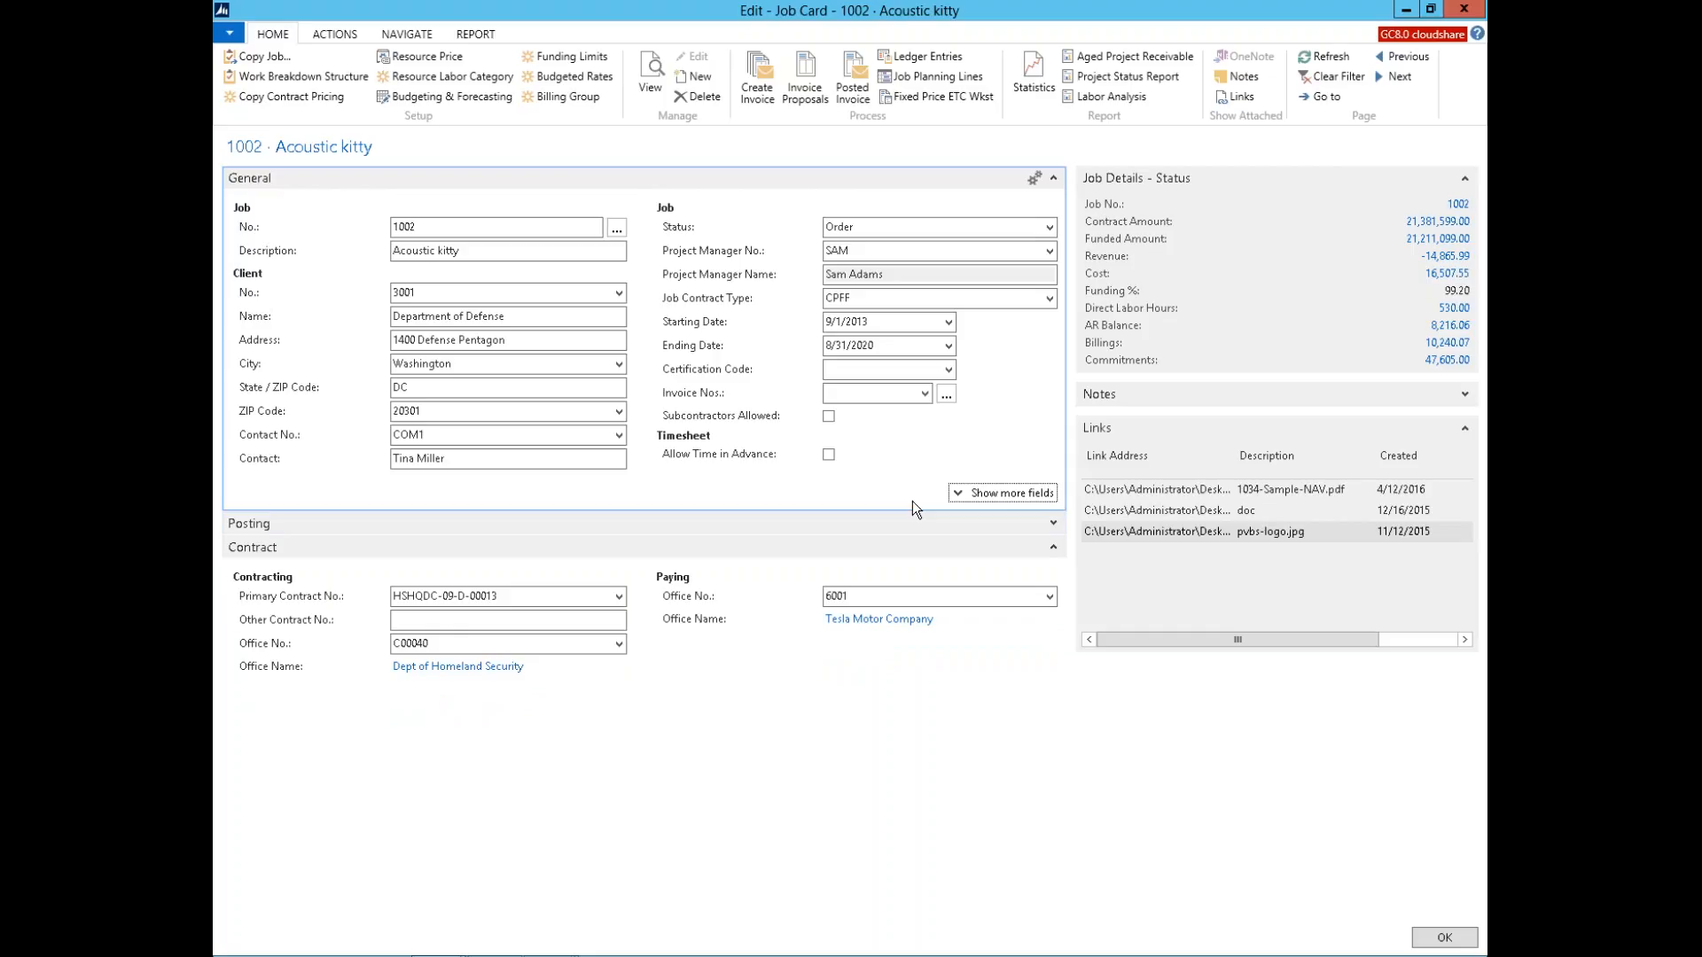
Step: Expand the job's Posting section and review the available Job Account Group options without changing the selection
left_click(1052, 529)
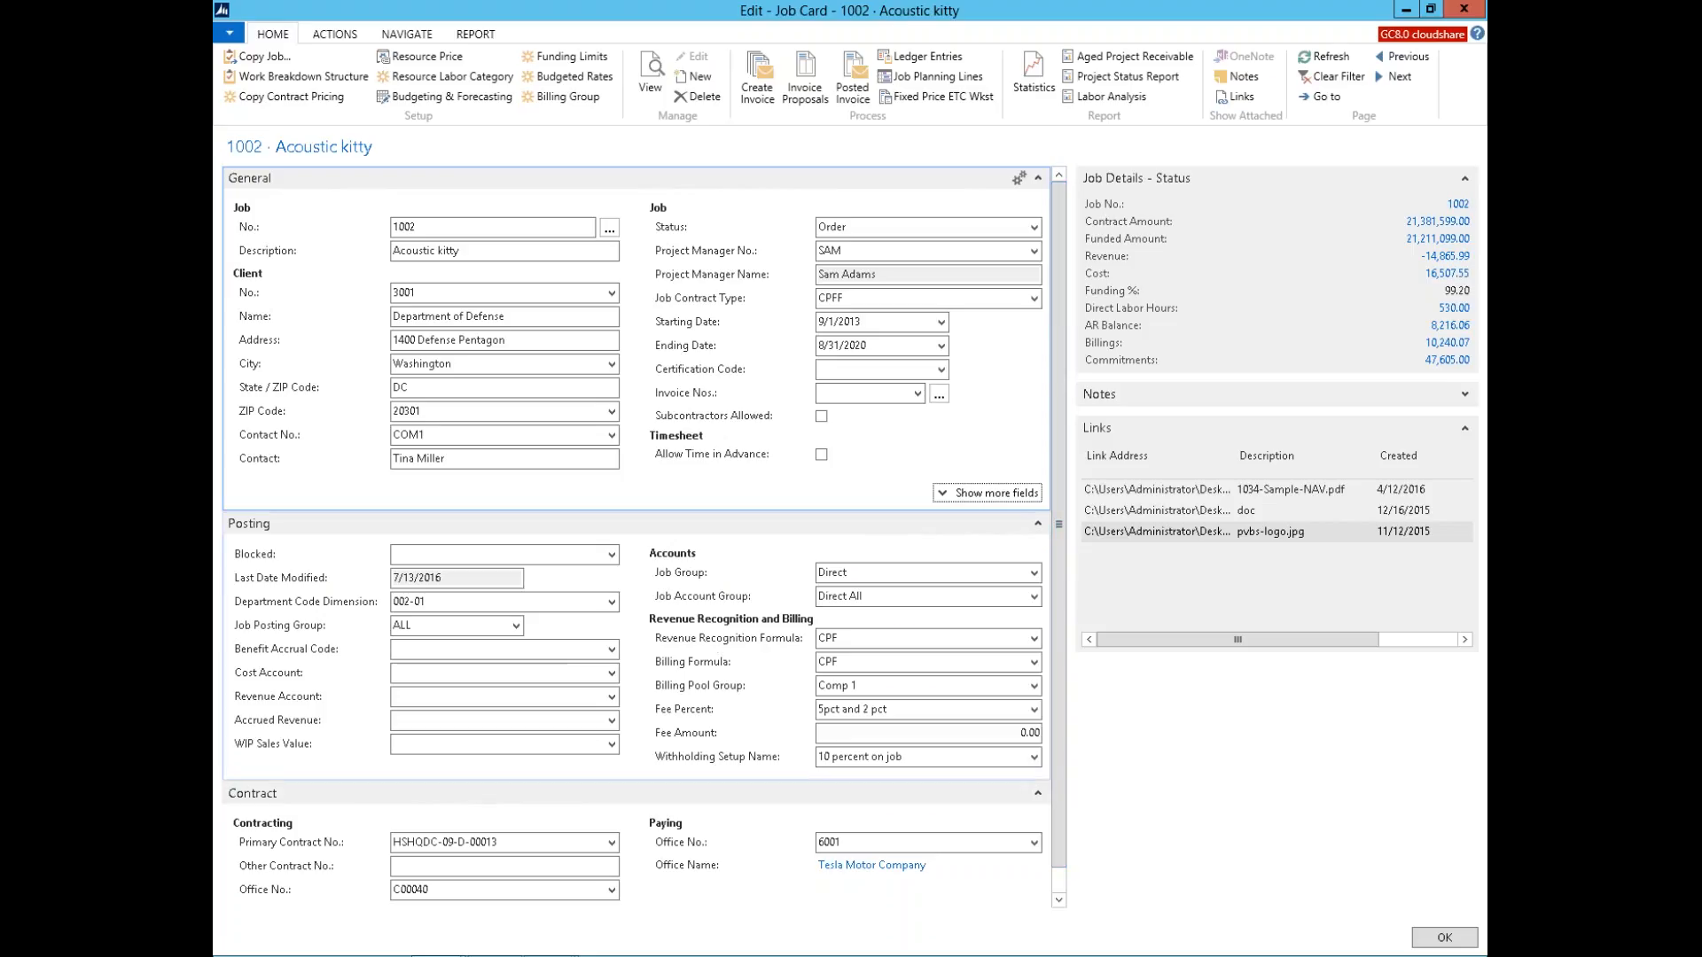
left_click(547, 602)
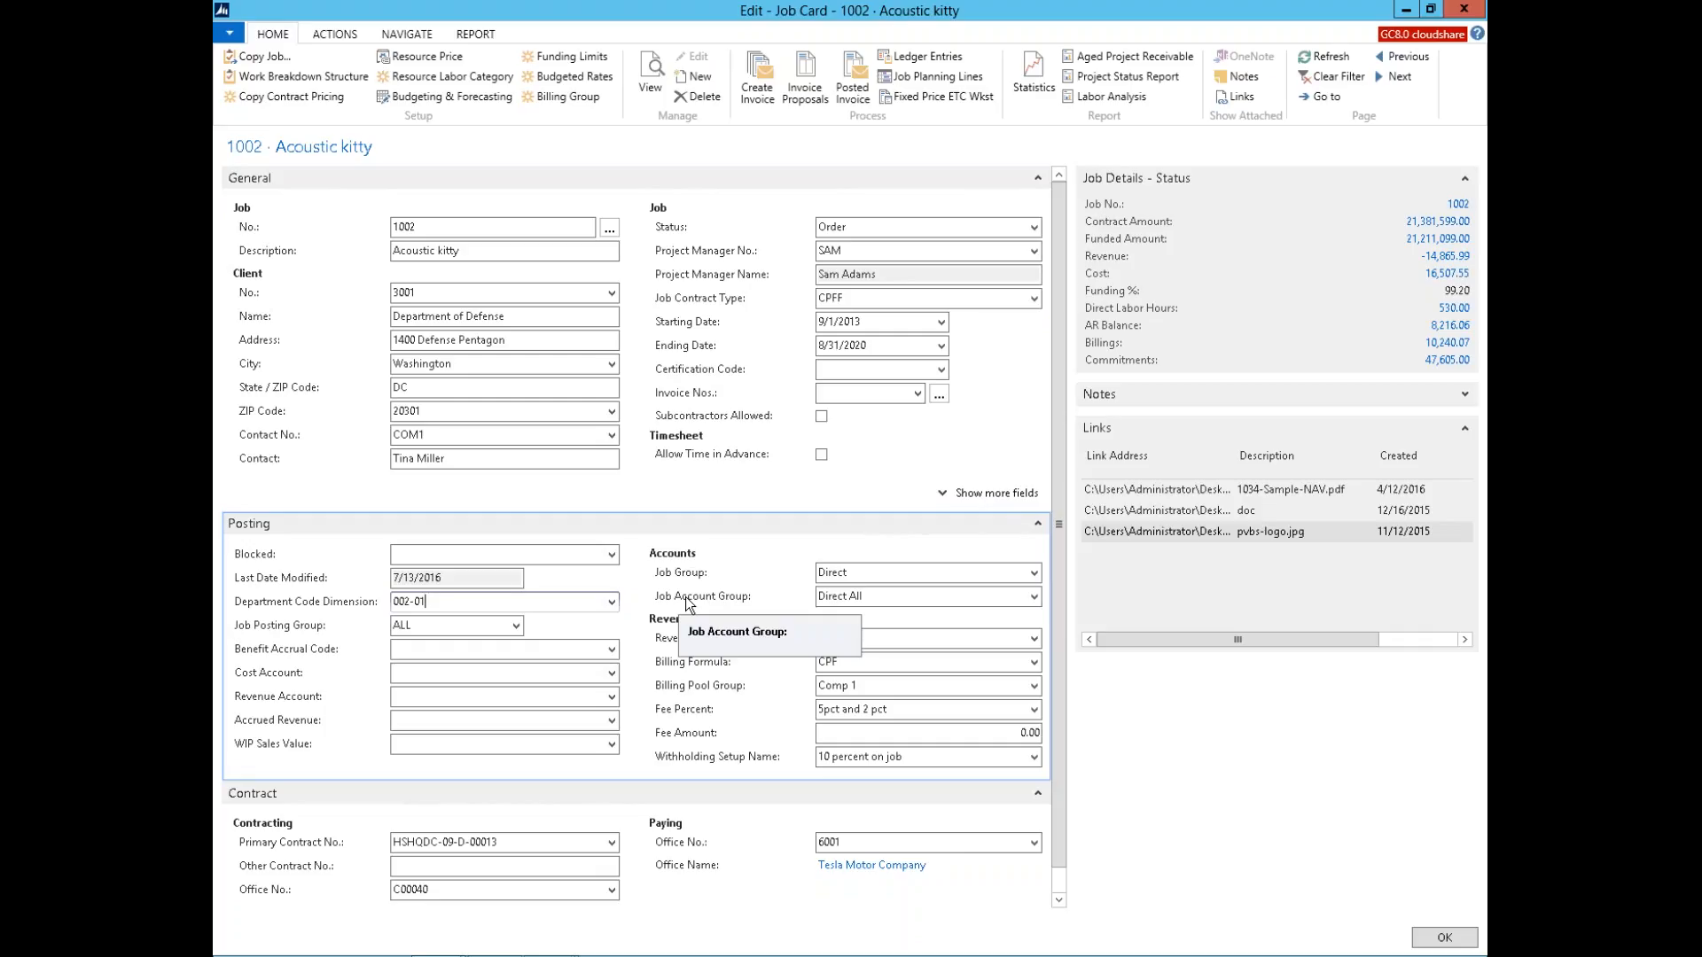
left_click(1034, 597)
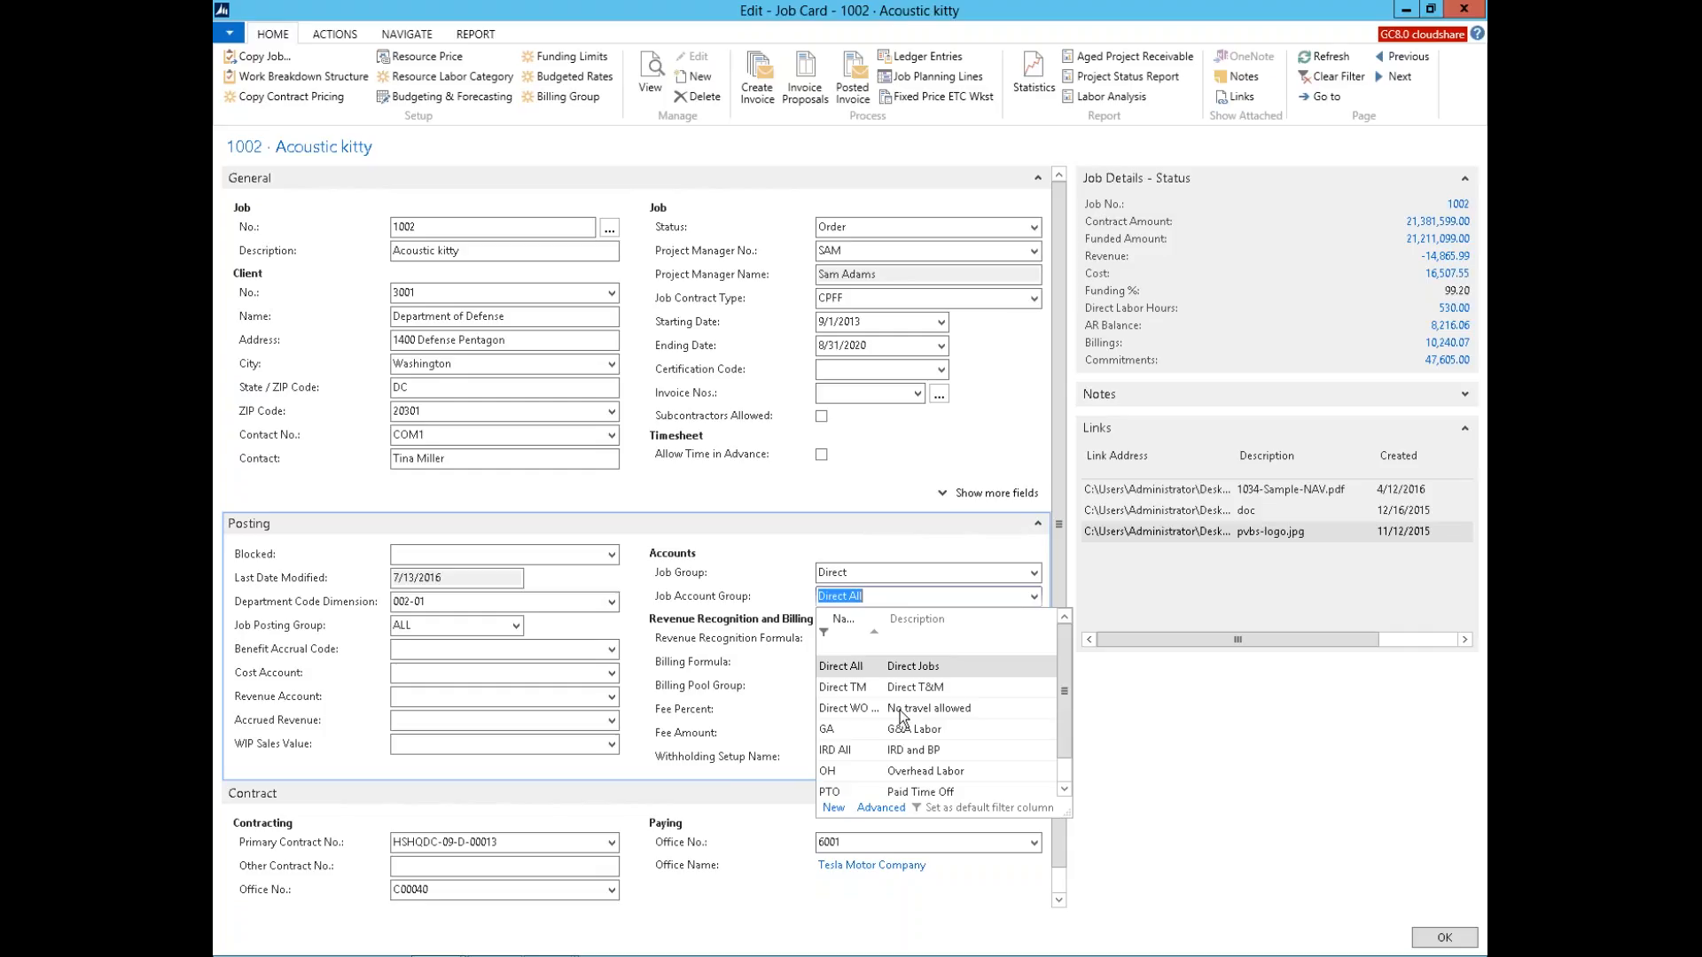
left_click(872, 547)
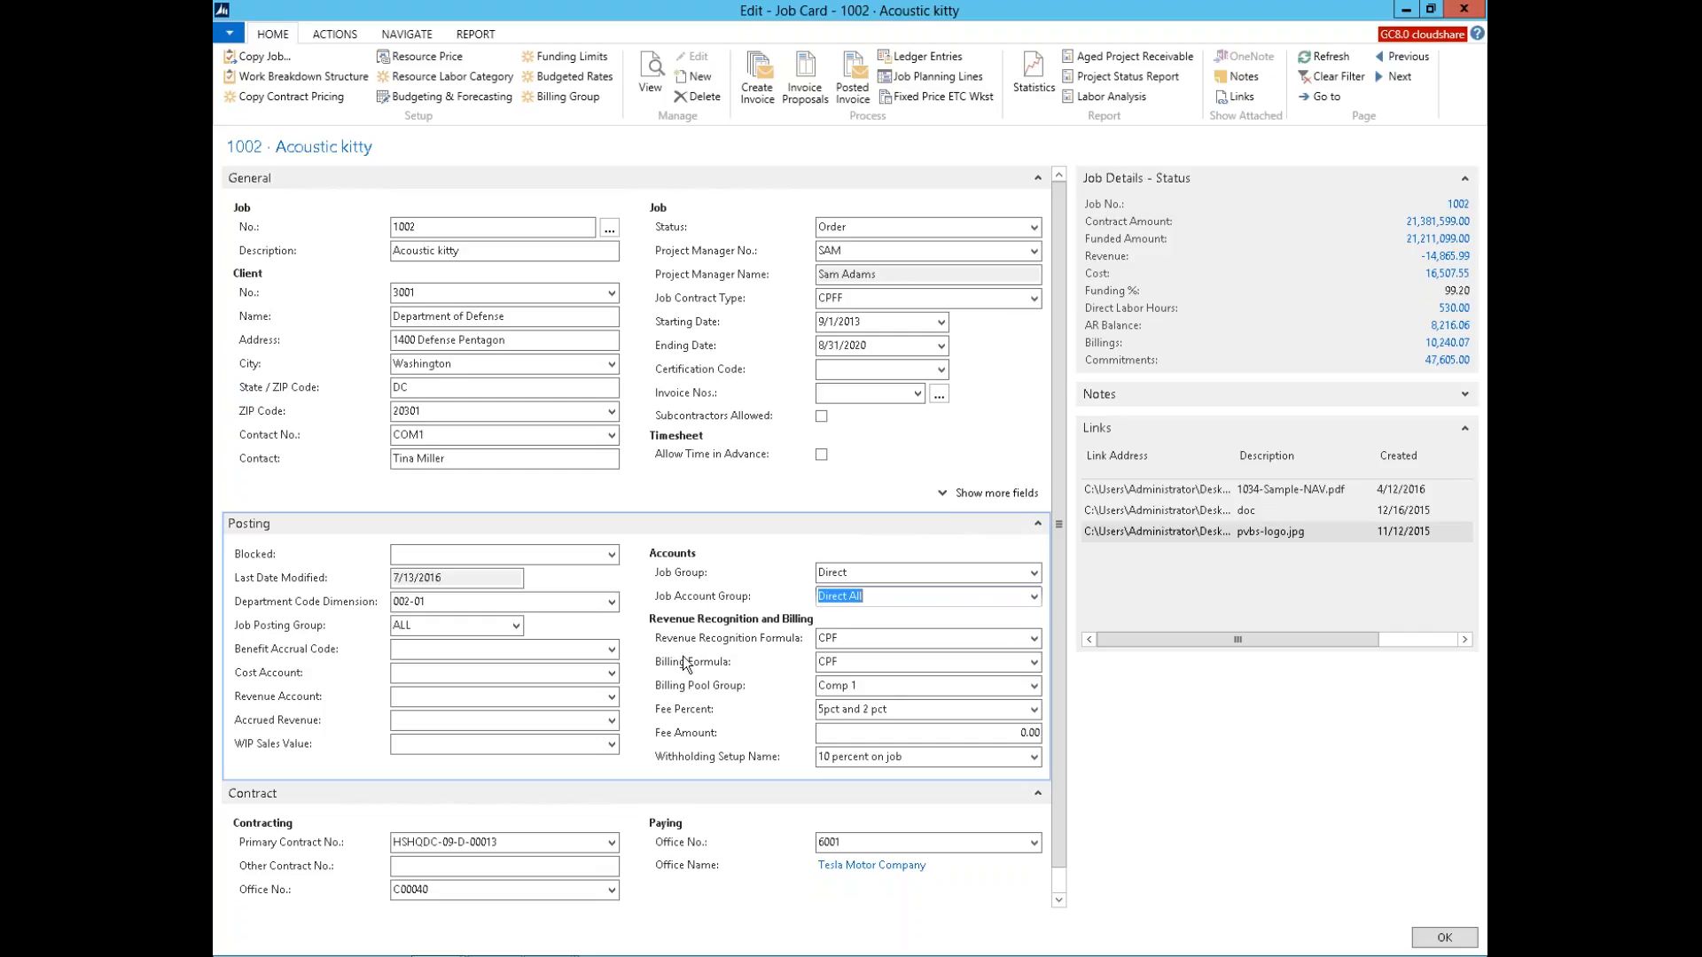
Step: Review the Billing Formula choices in the full Formula List, and close it without selecting another formula
left_click(1034, 663)
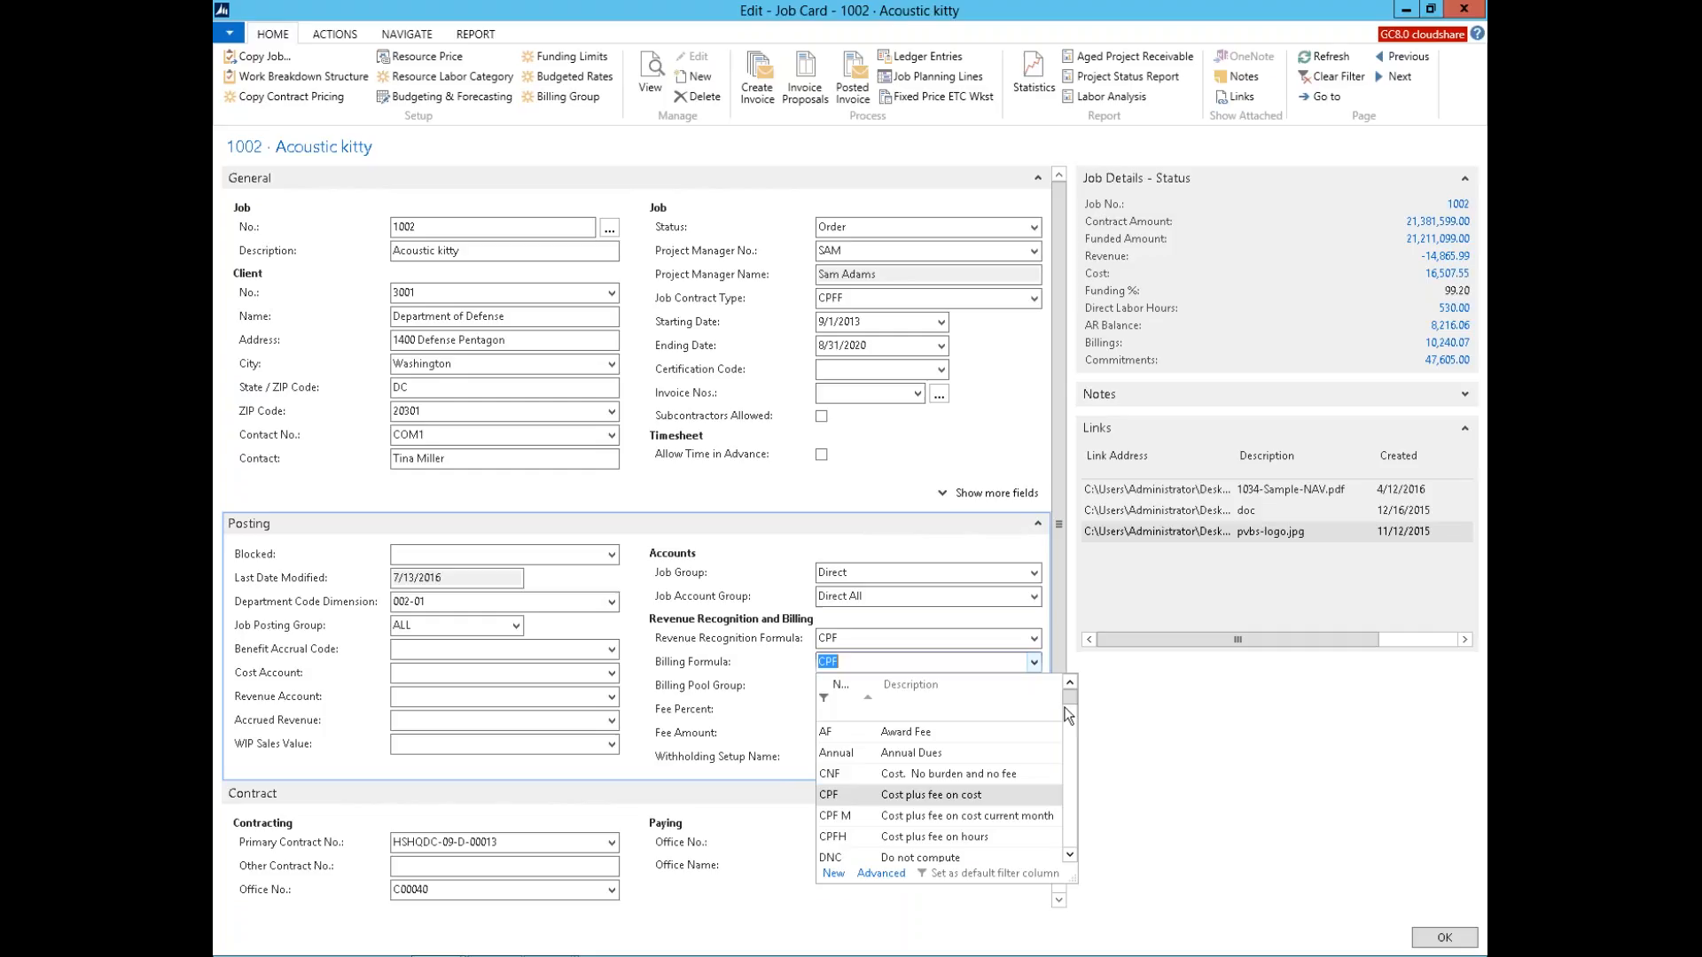
left_click(880, 874)
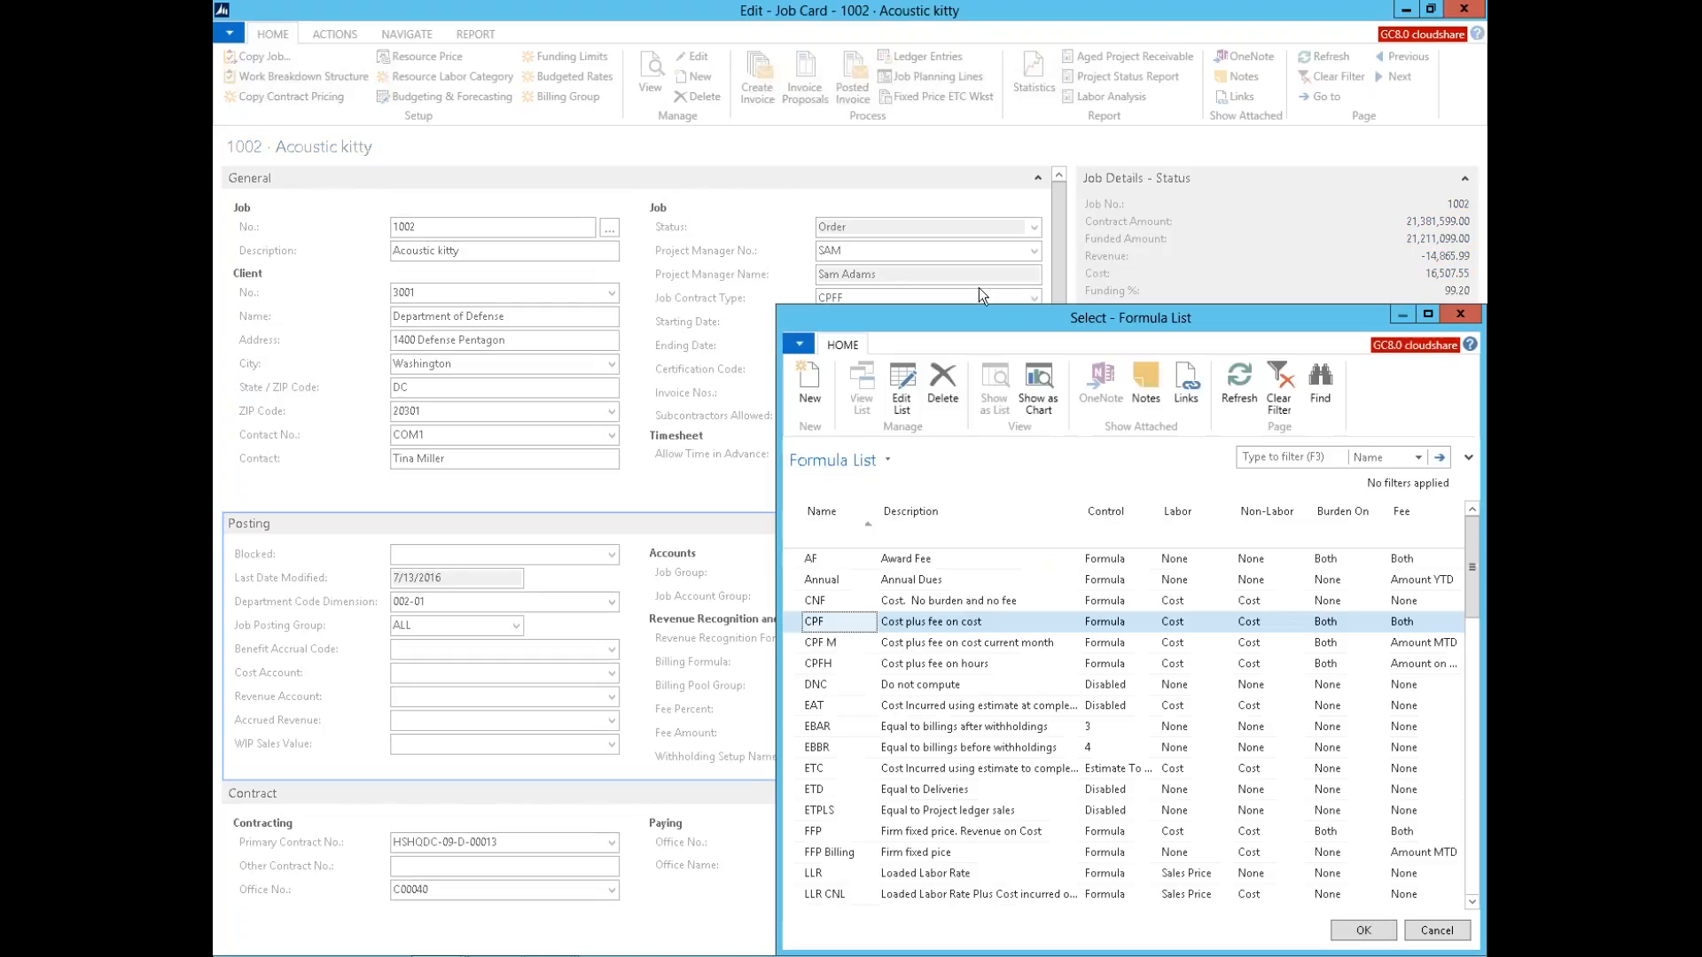
left_click_drag(984, 317, 944, 283)
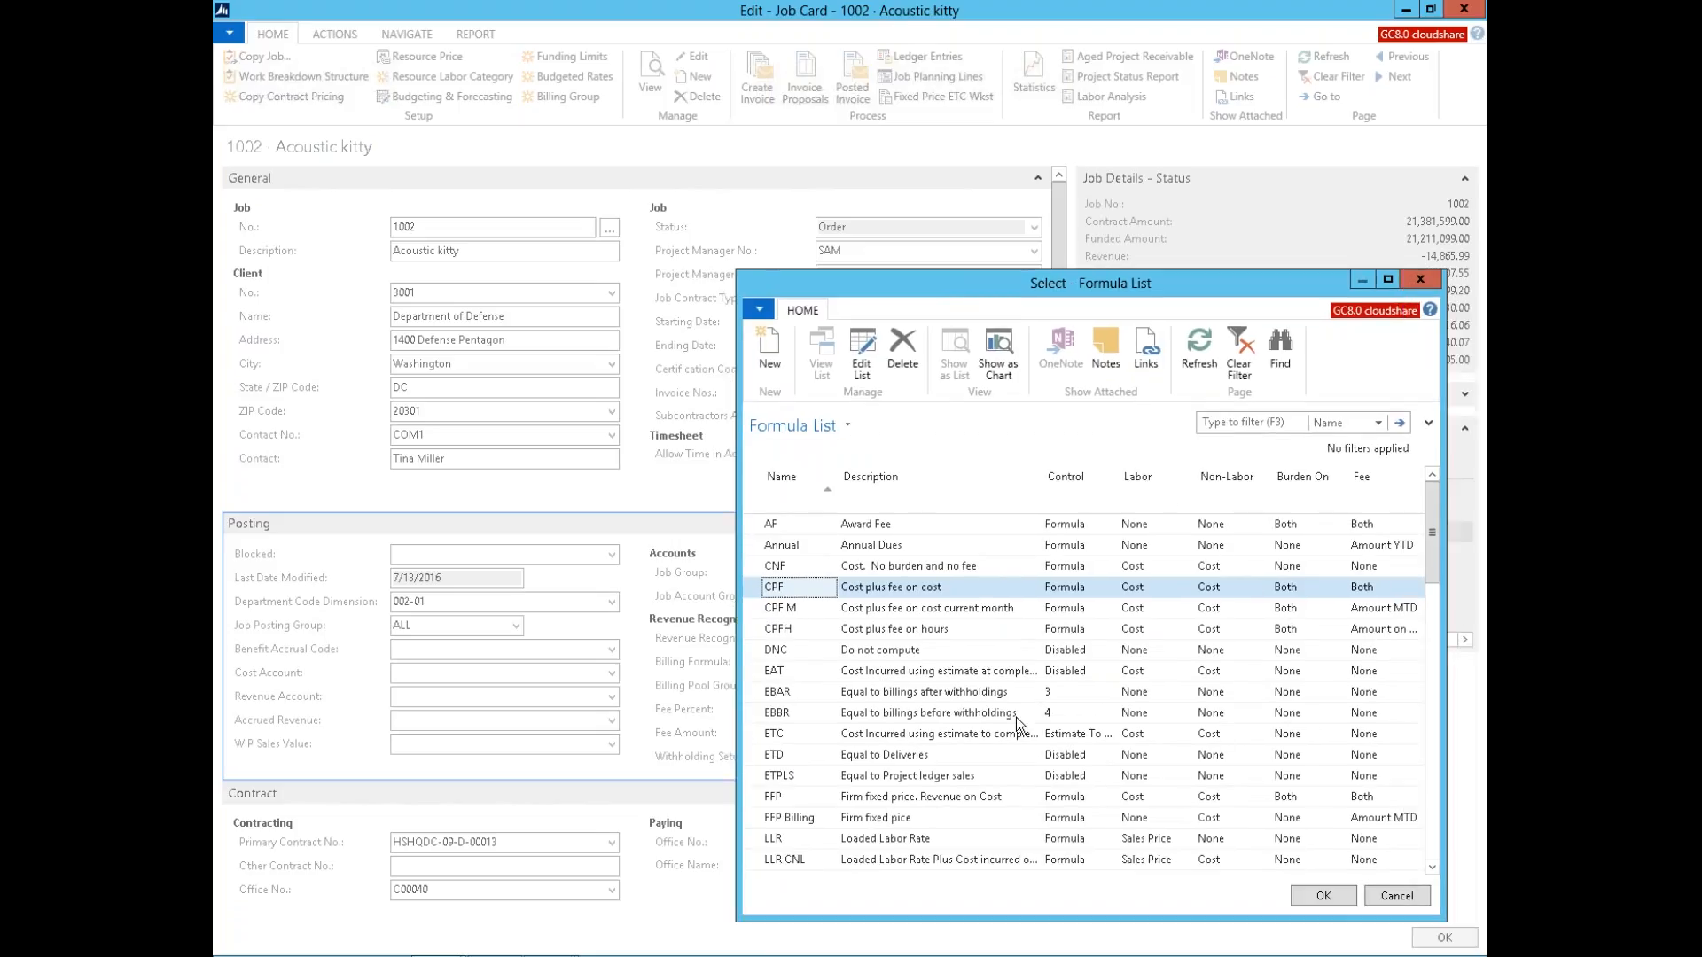
left_click(1418, 280)
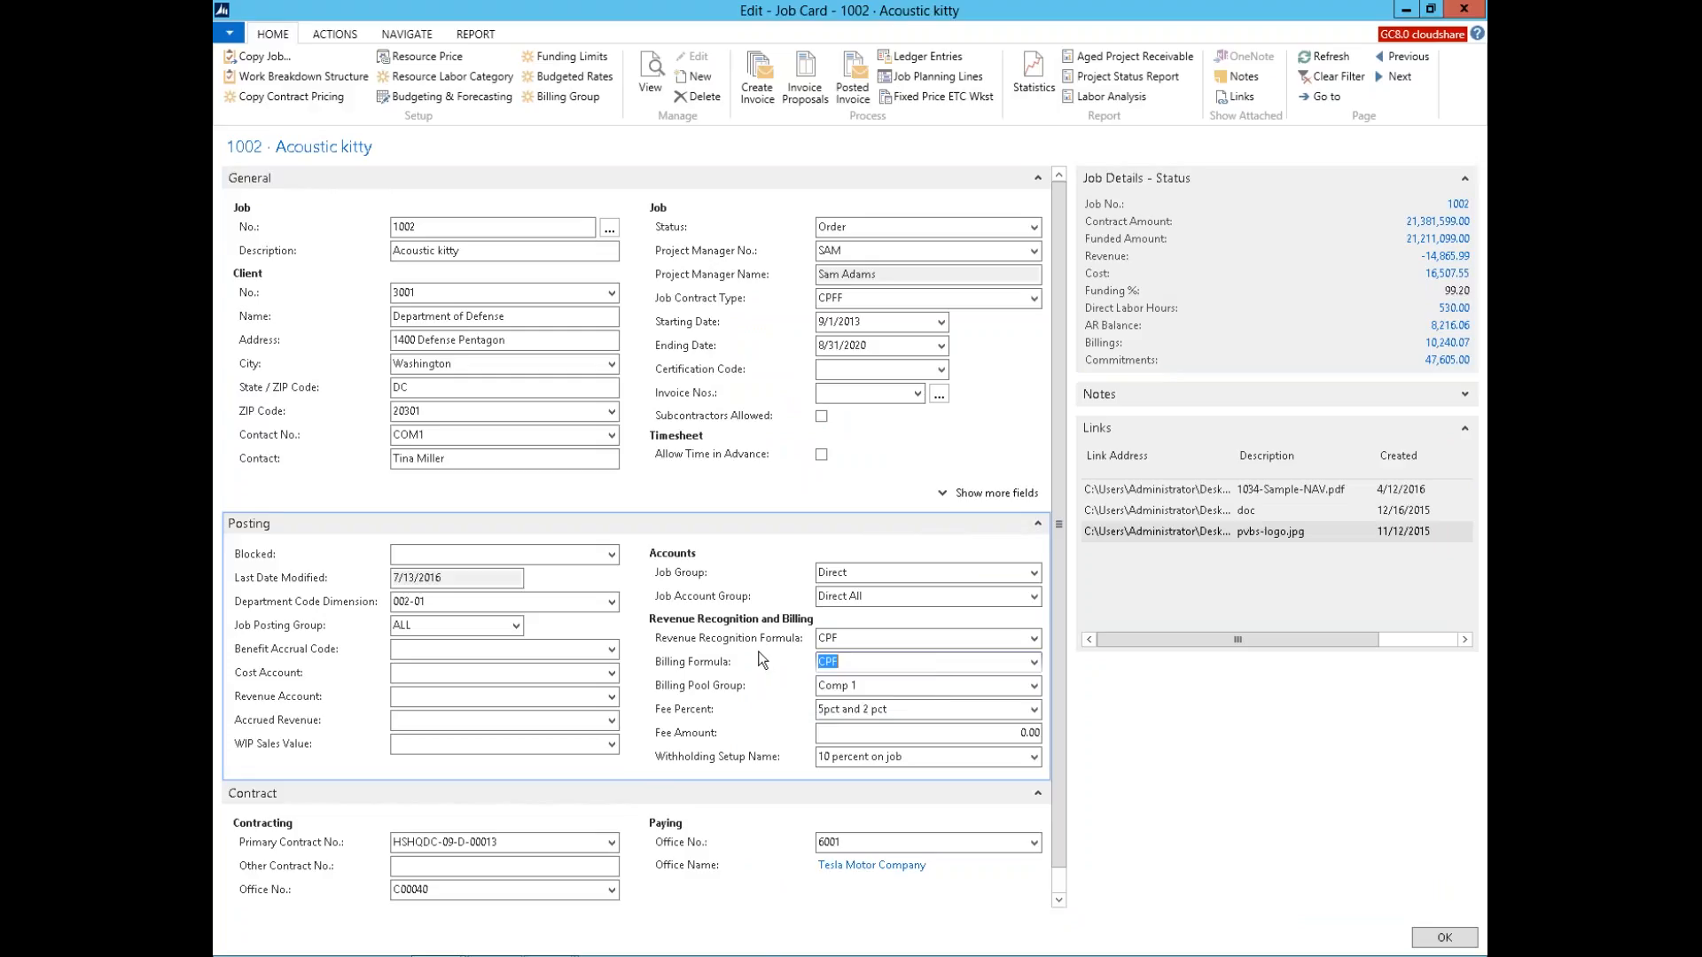
Step: Review the Billing Pool Group and Fee Percent options without changing them, and collapse the Posting section
left_click(1033, 687)
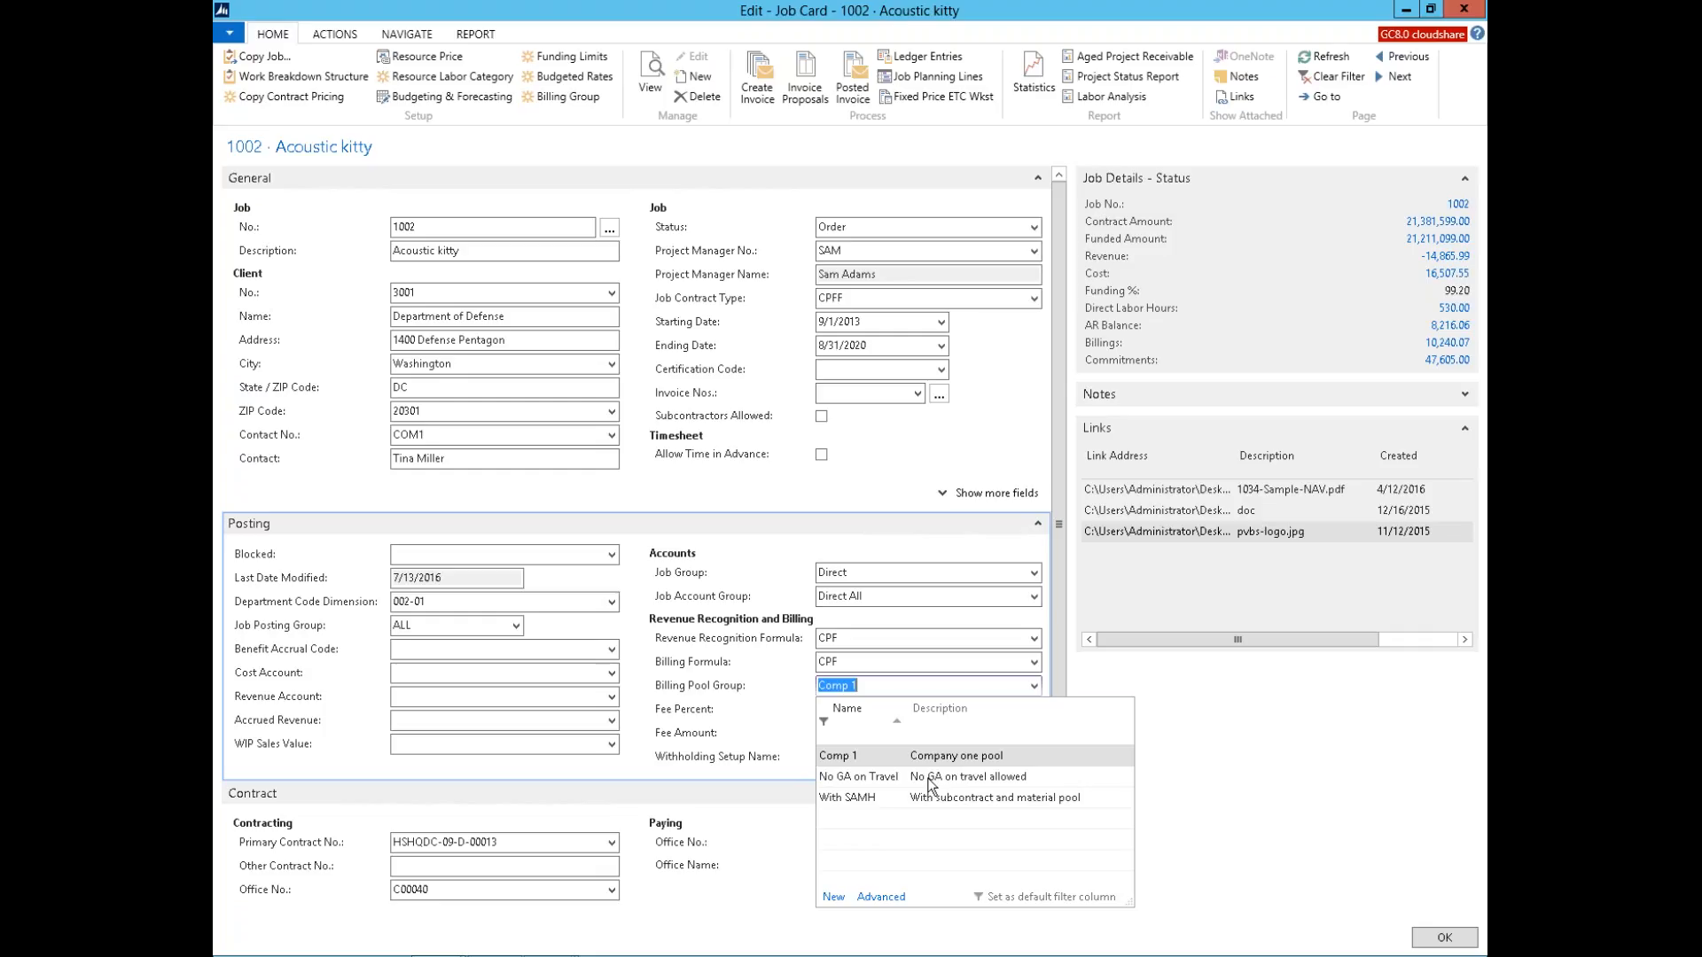
left_click(728, 686)
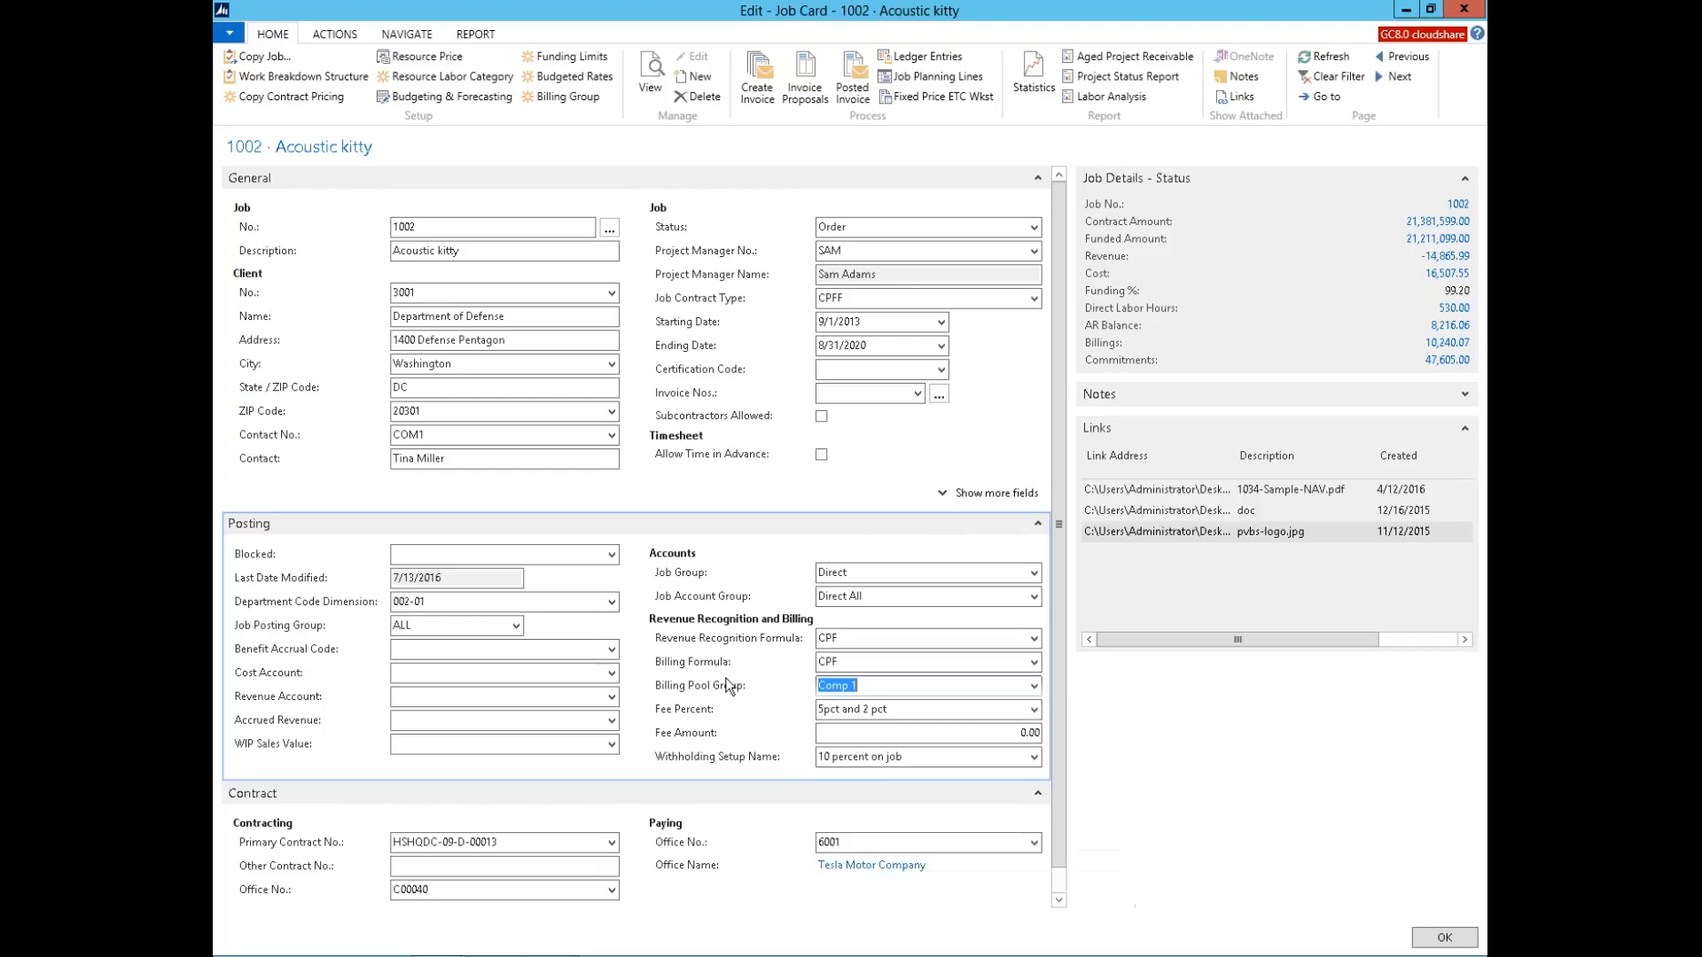
left_click(1034, 710)
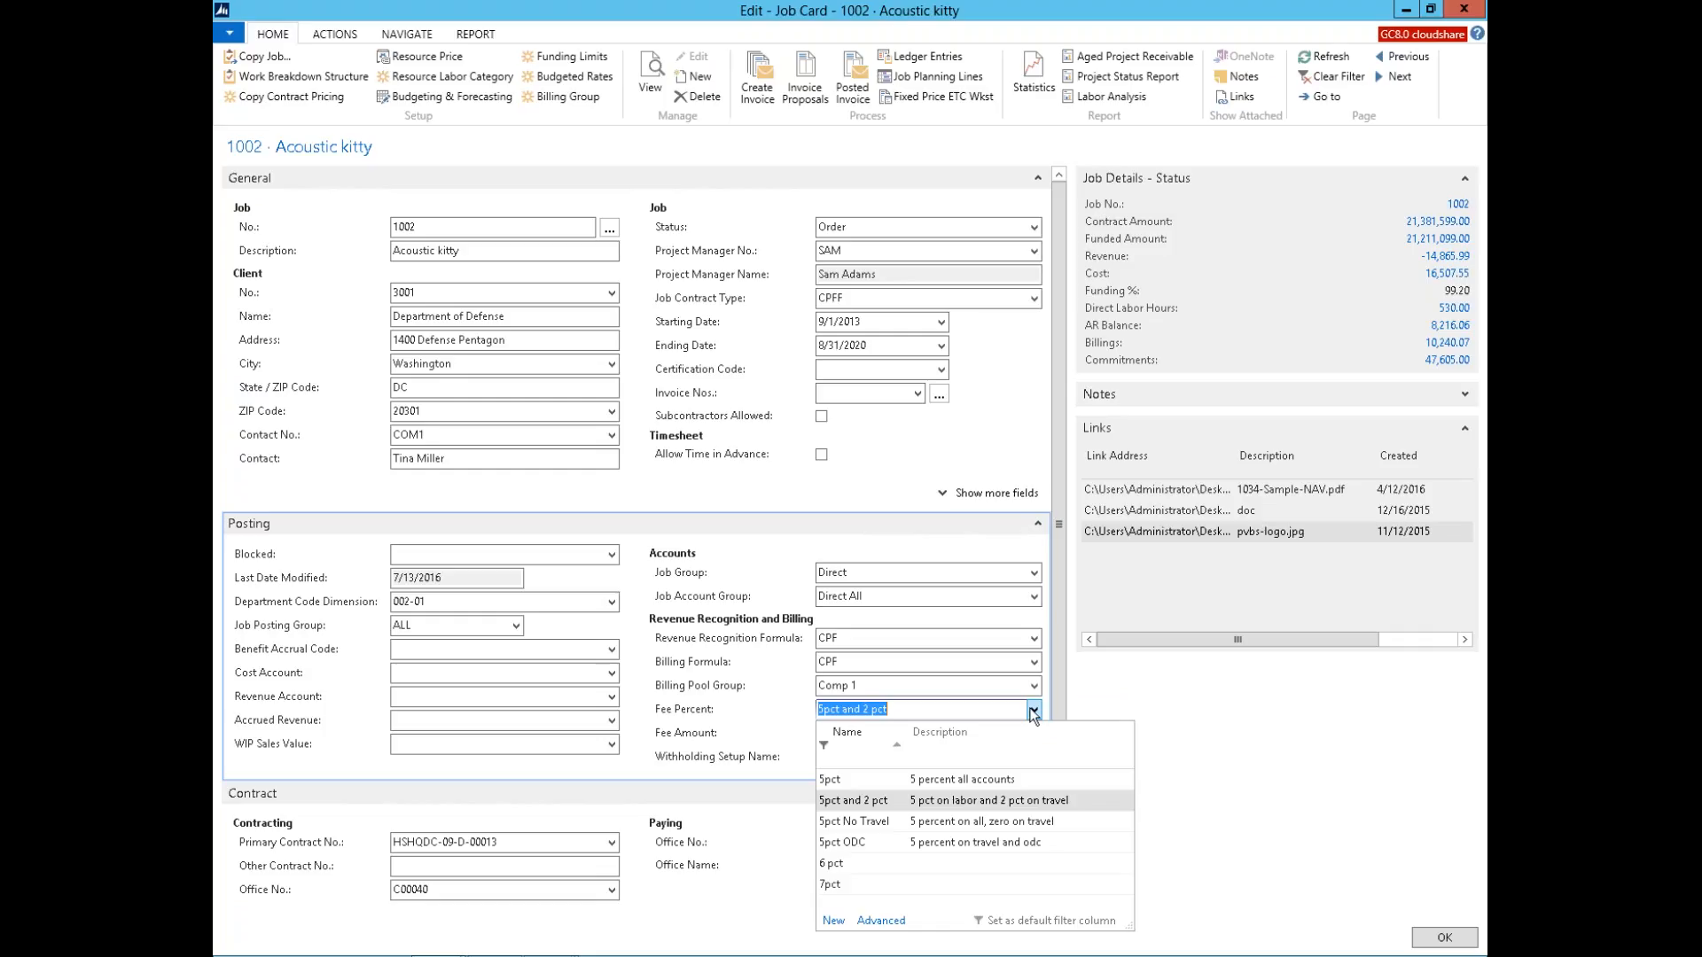
left_click(739, 697)
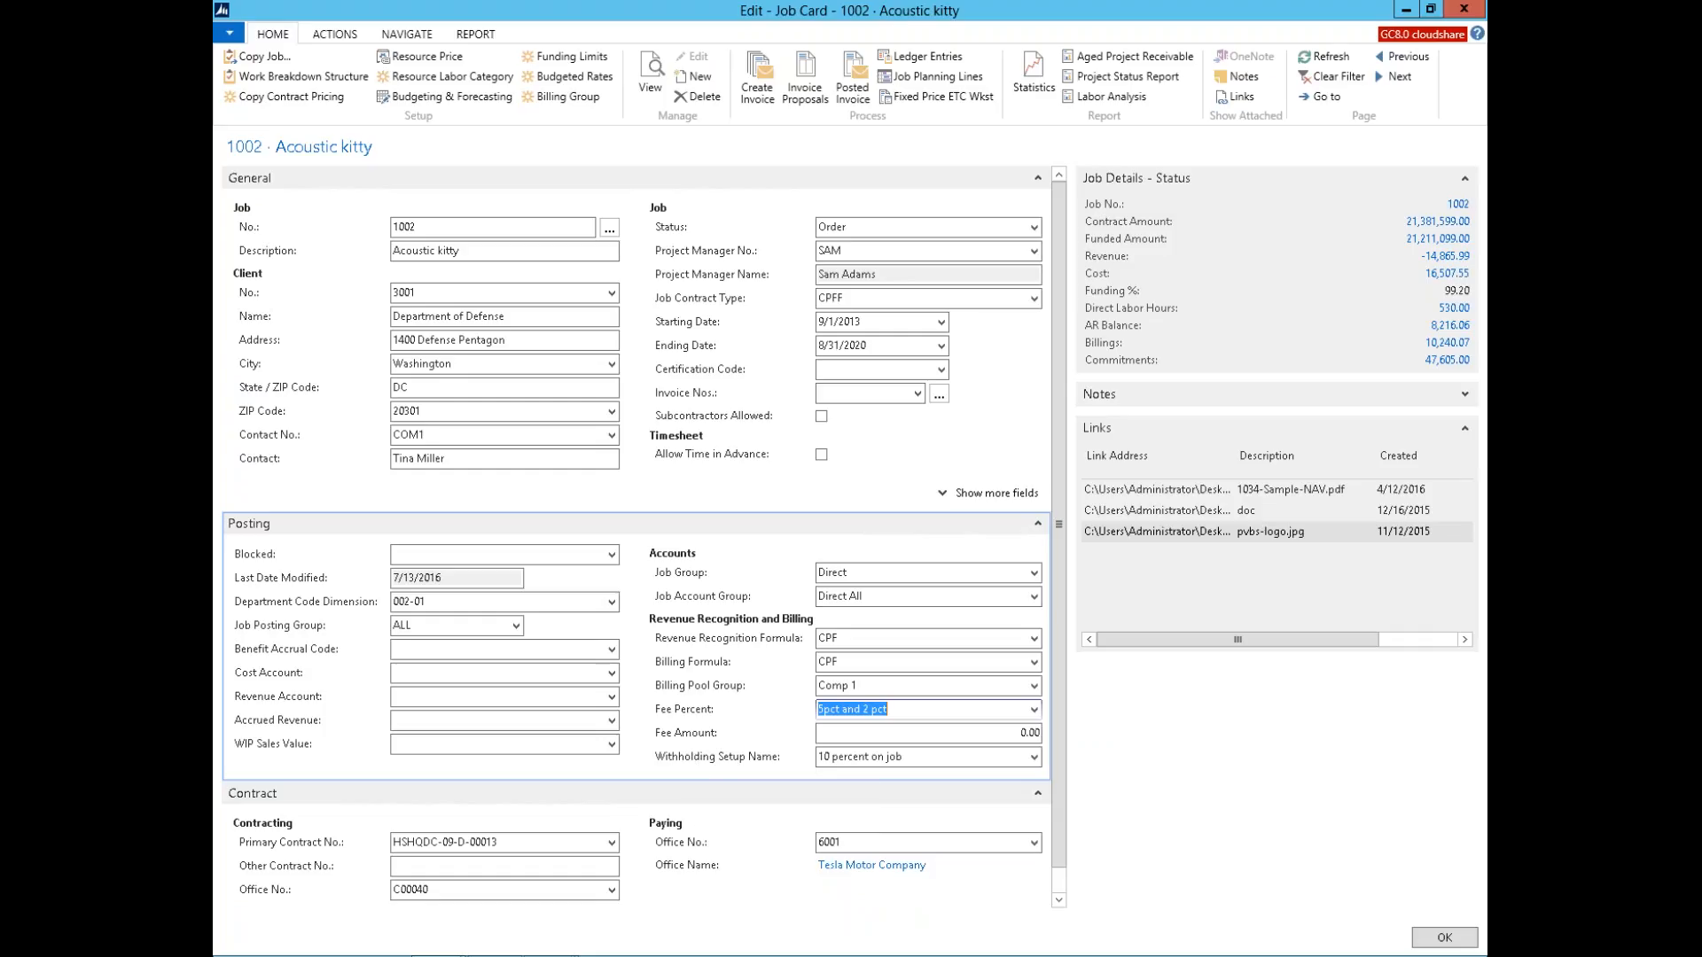
left_click(1037, 523)
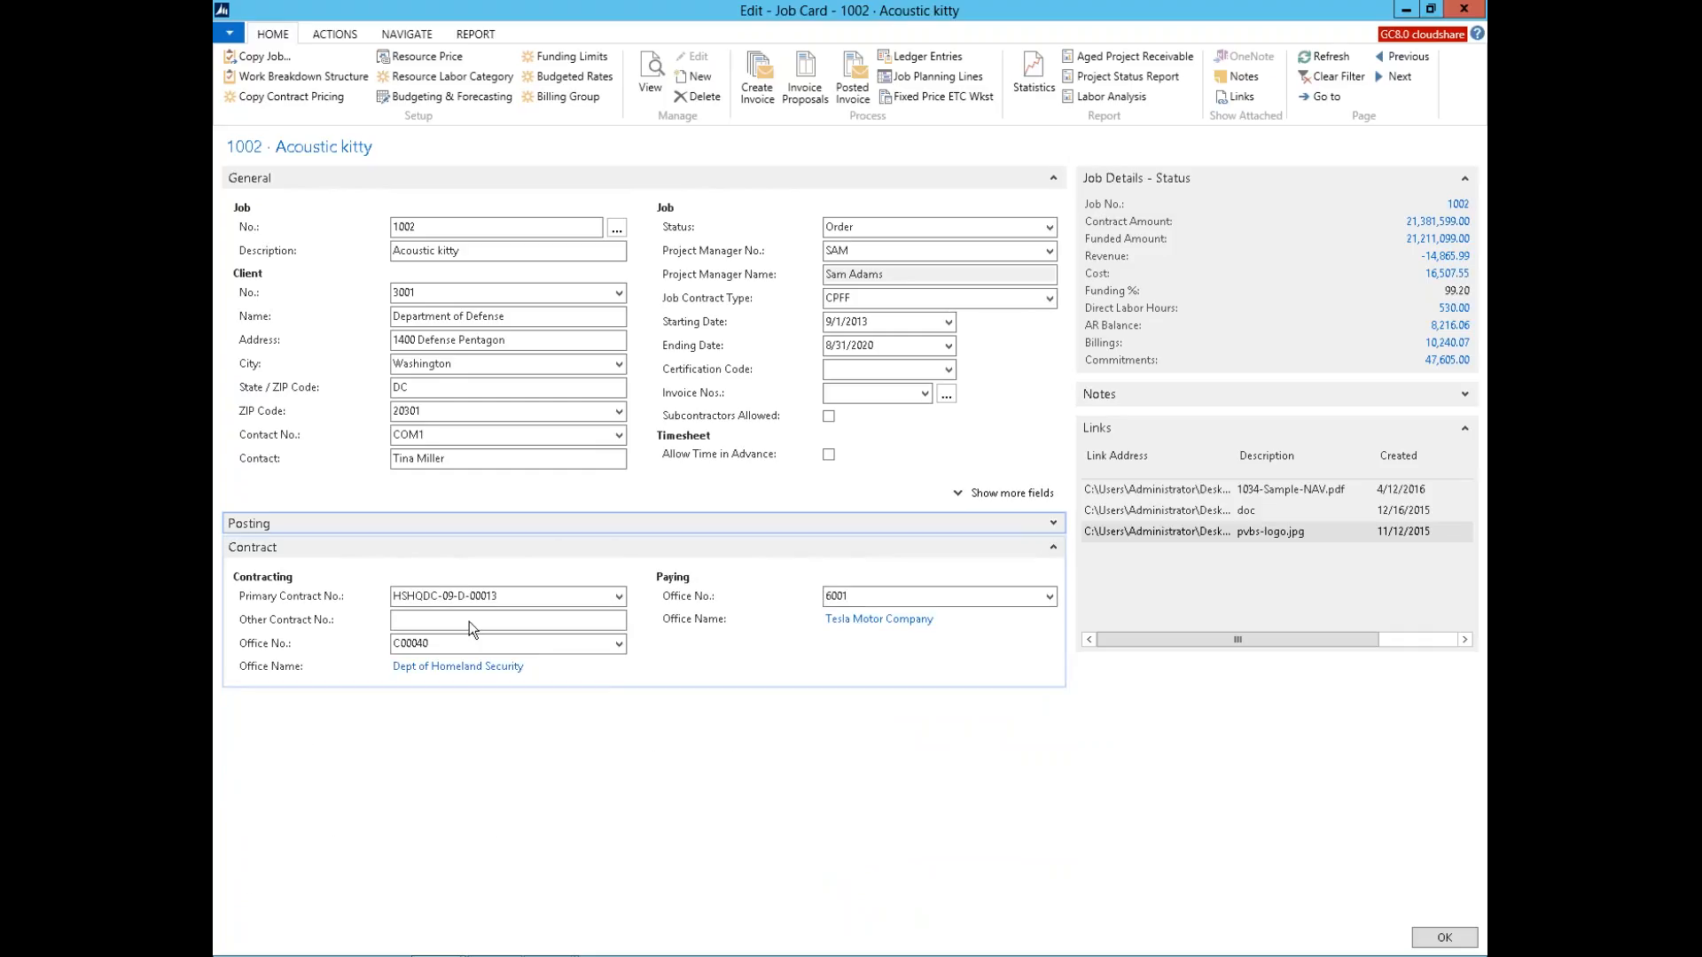
Step: Look up the job's primary contract in the full contract list and open the PACTS contract's card
left_click(513, 602)
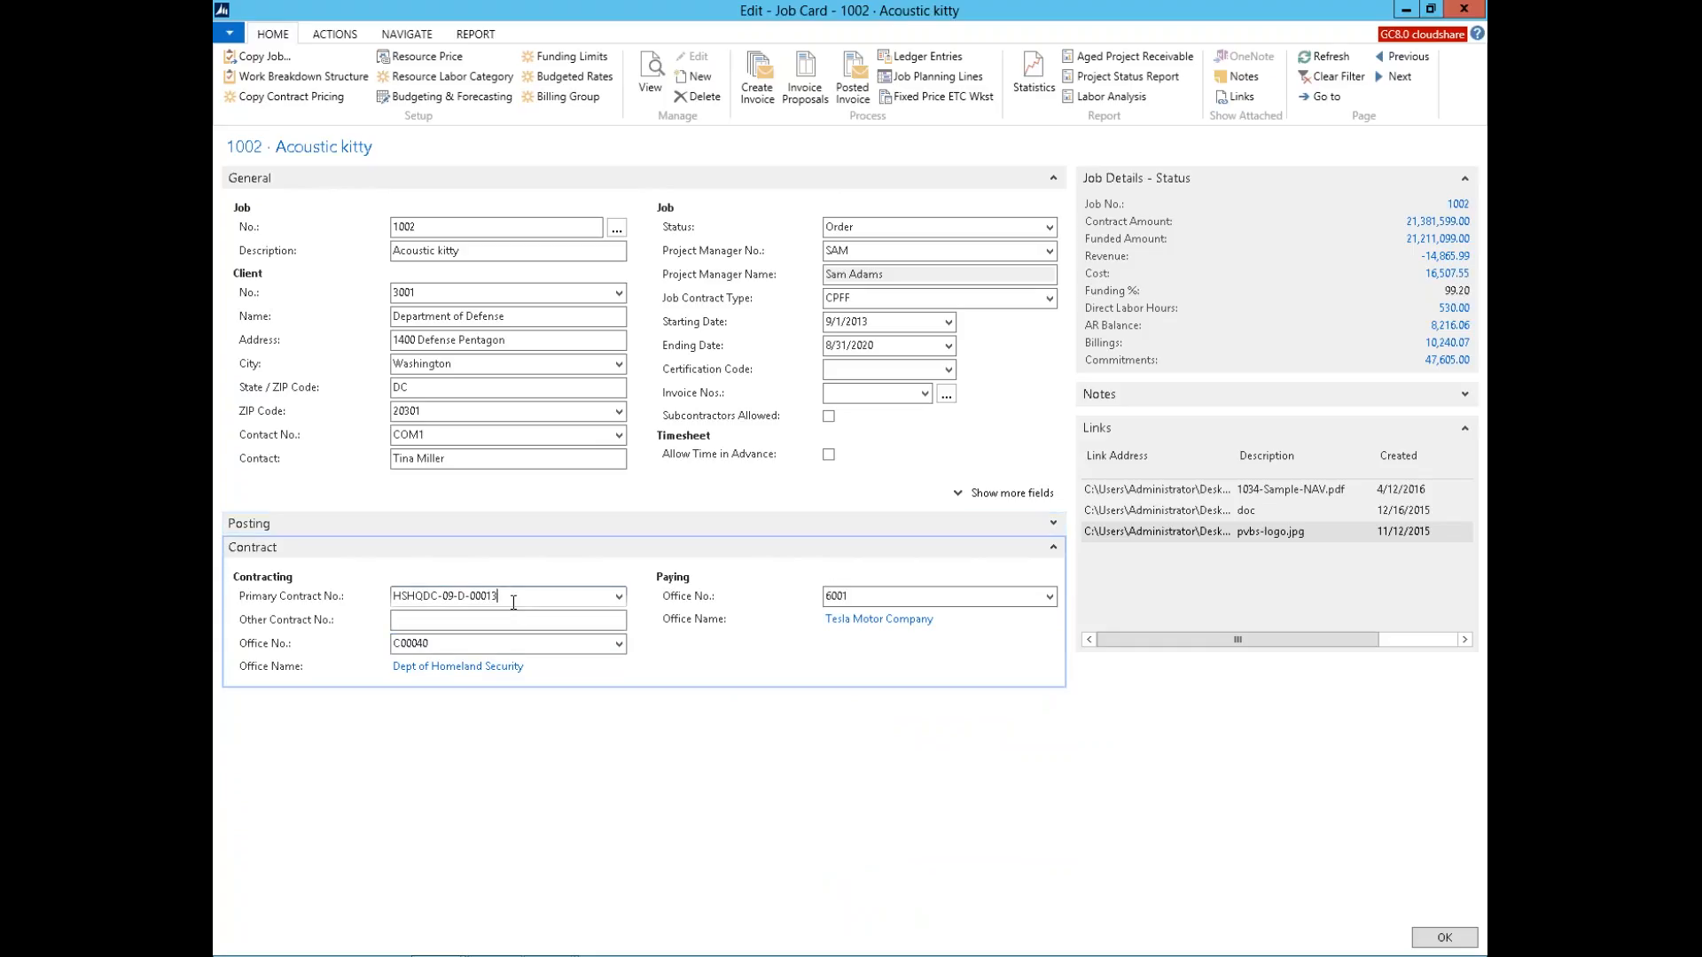
left_click(619, 597)
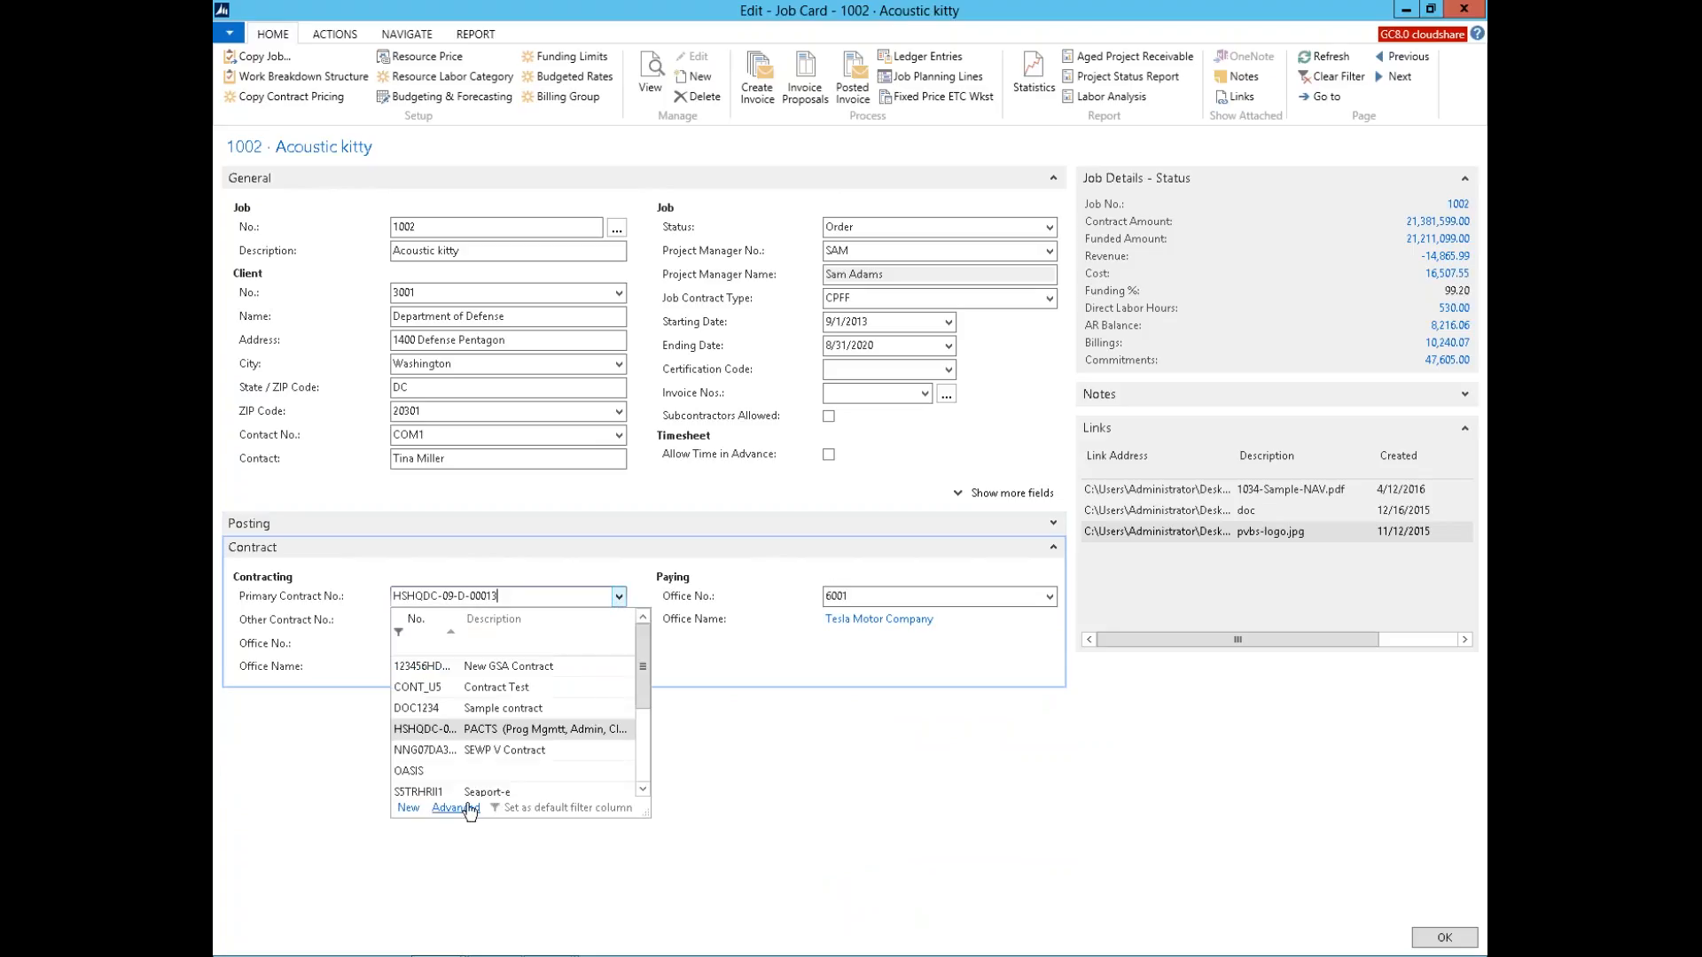
left_click(454, 809)
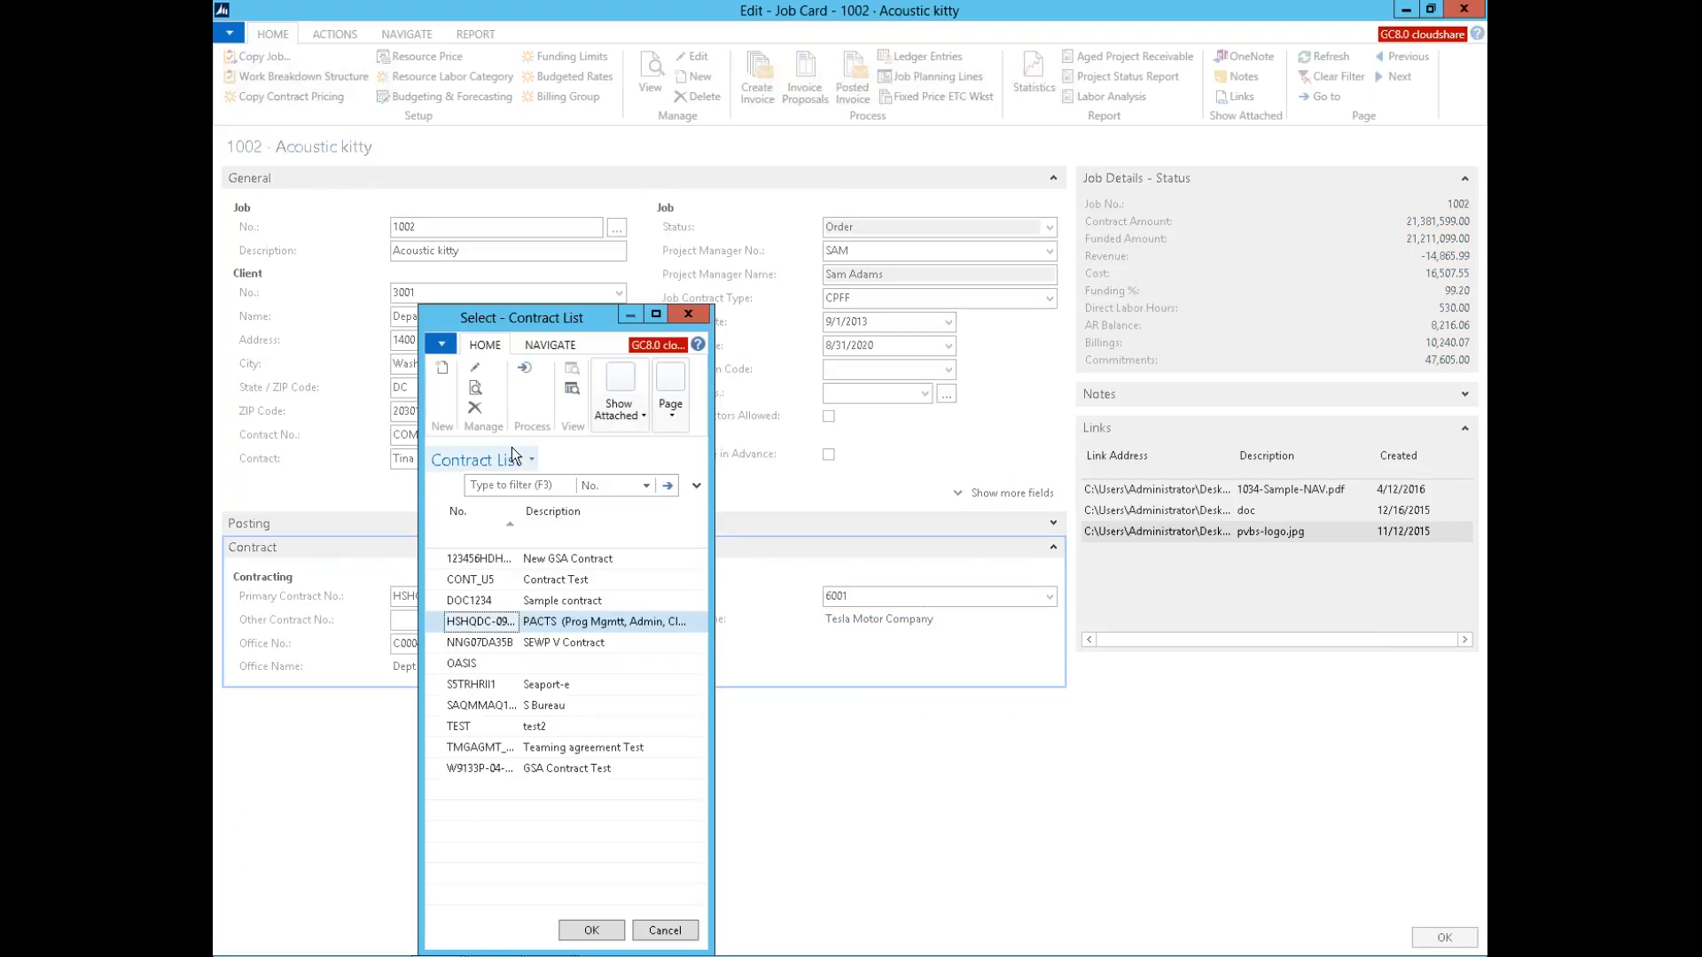
double_click(546, 322)
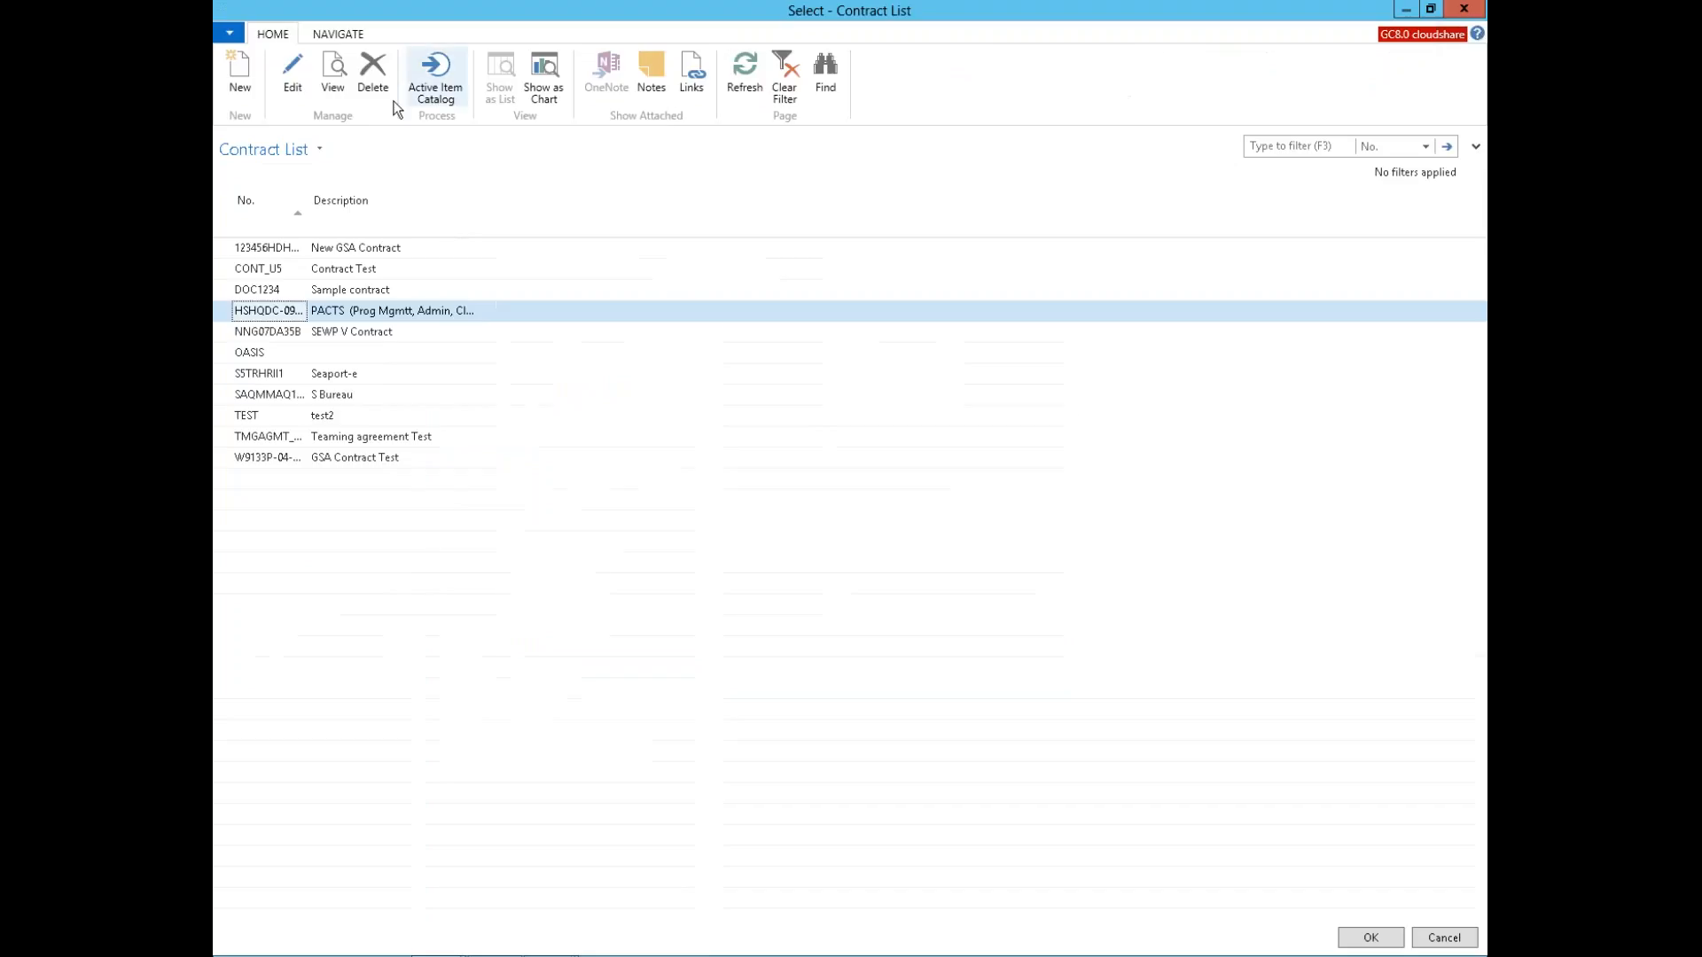
left_click(287, 90)
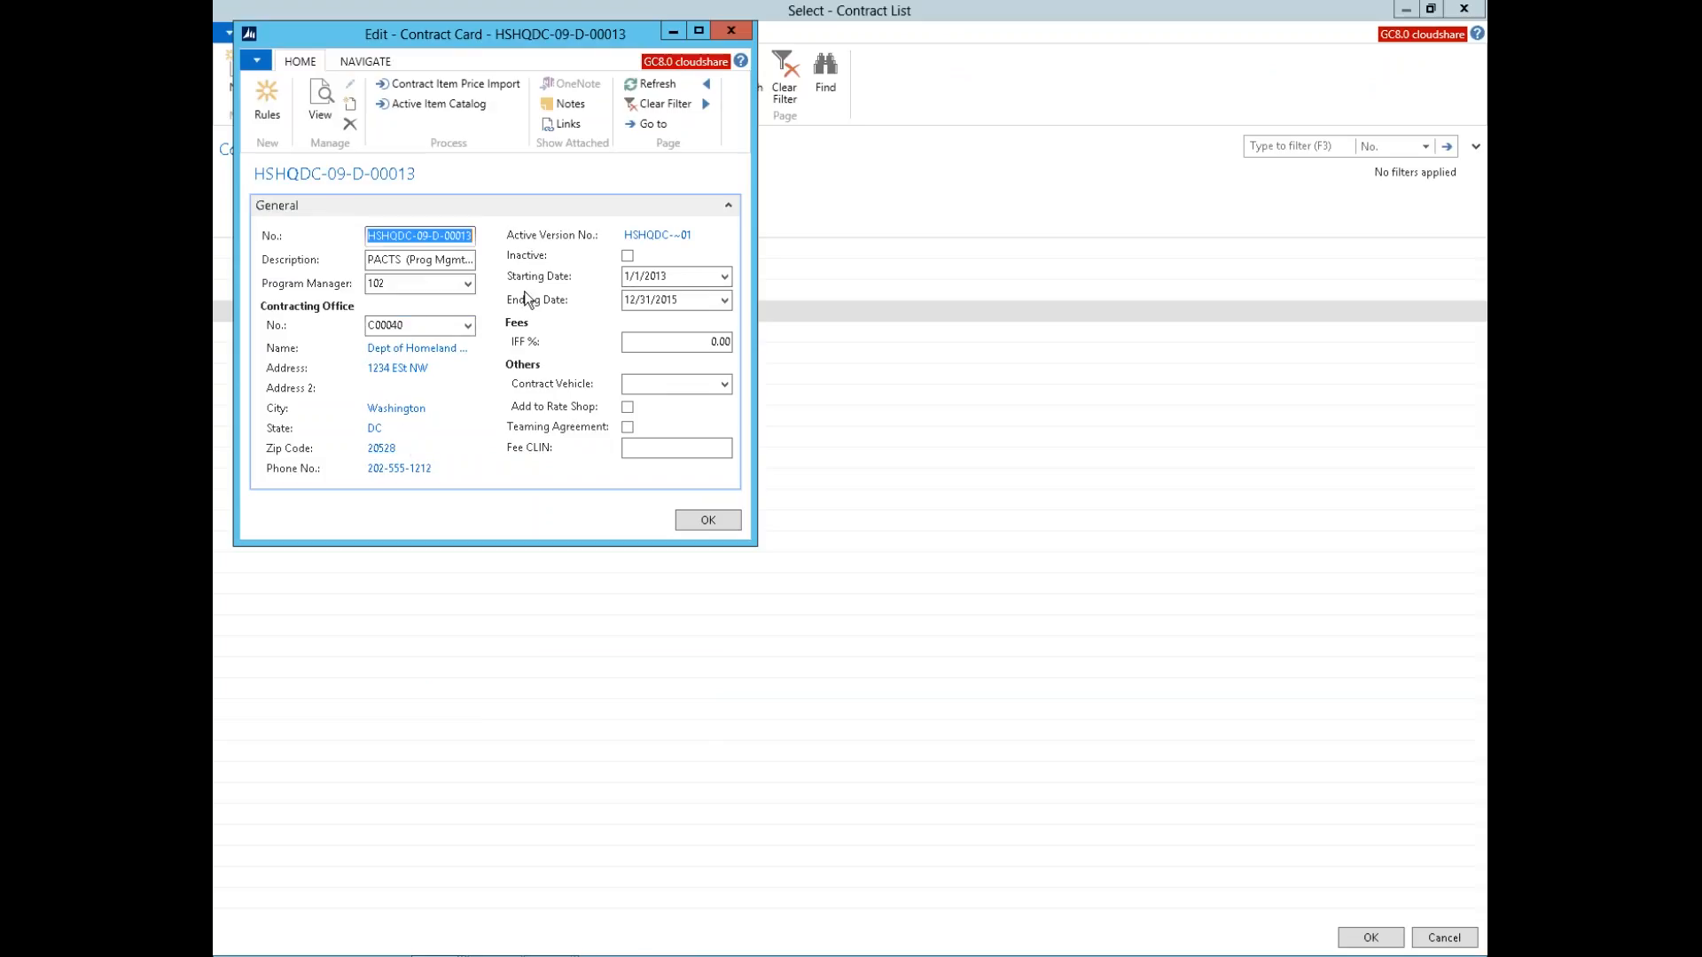
mouse_move(530, 349)
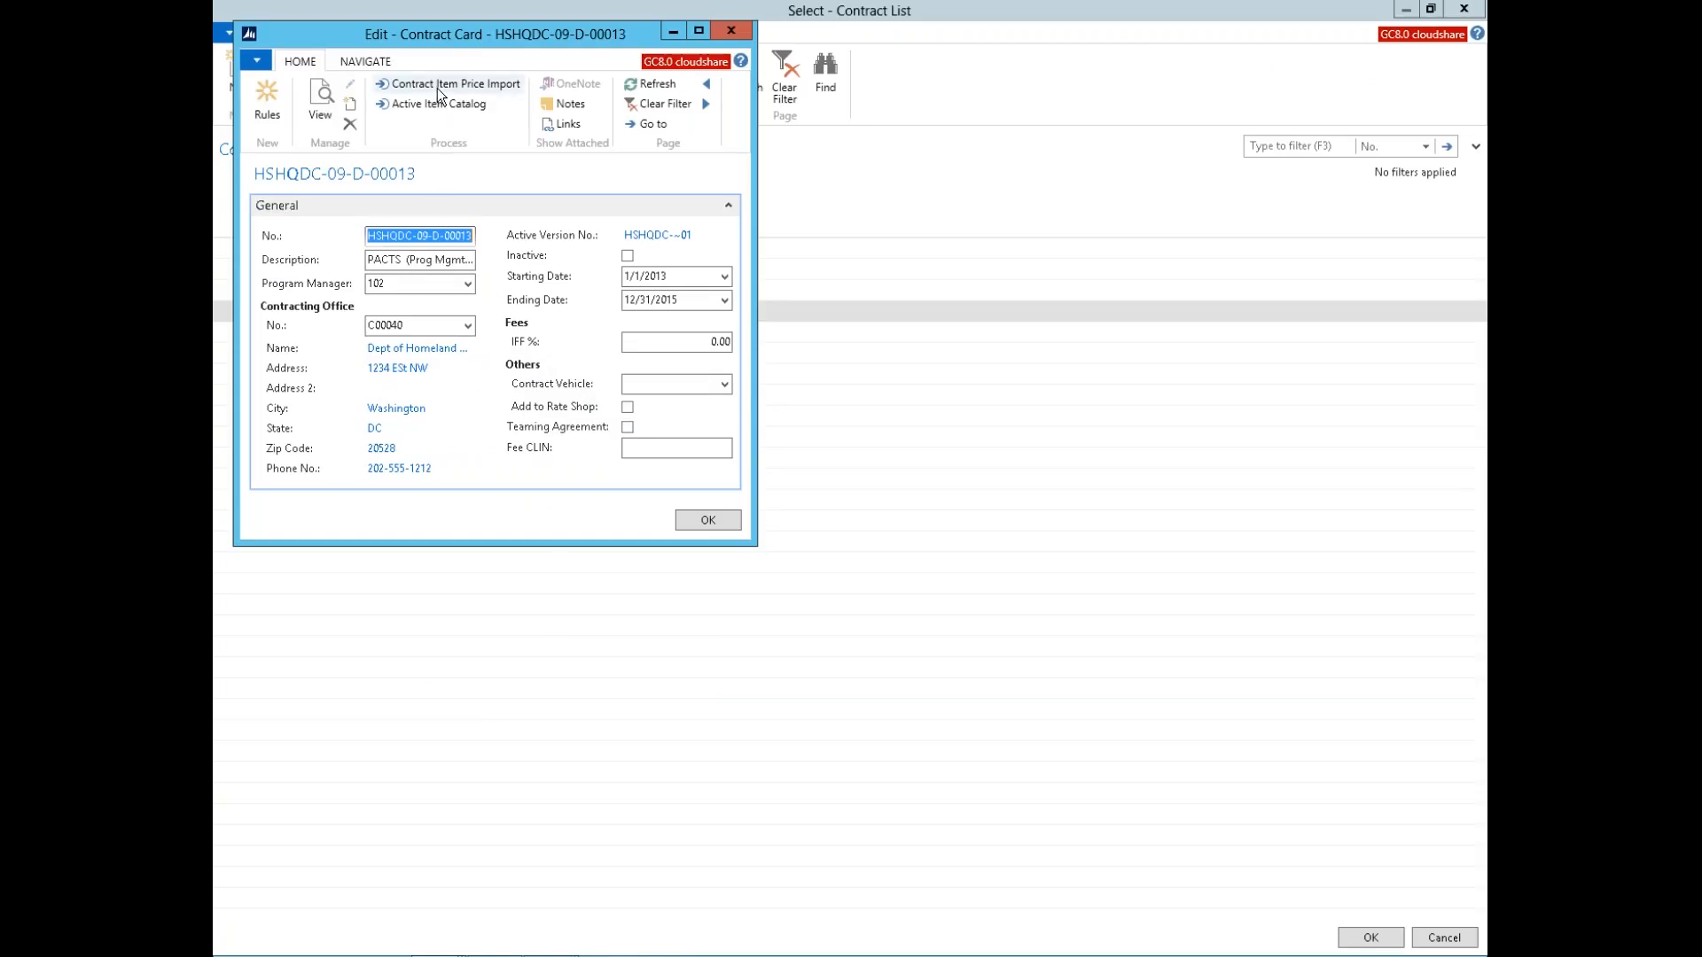
Step: View the PACTS contract's resource pricing setup, then return to the job card
left_click(362, 64)
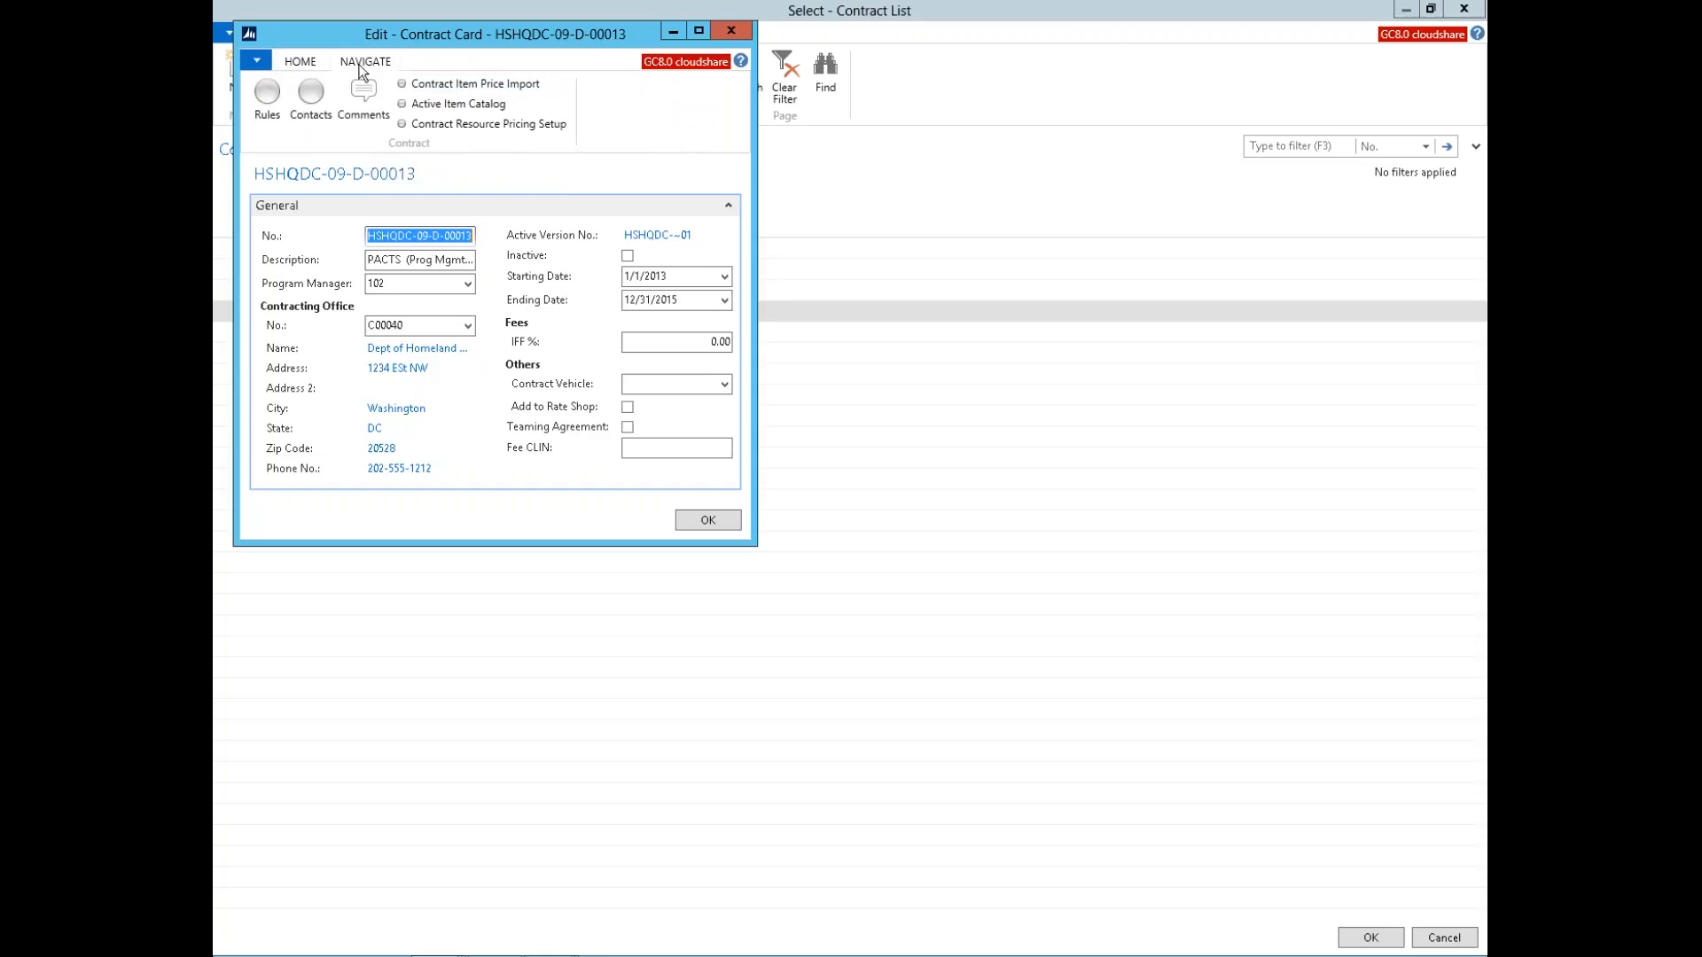
left_click(461, 125)
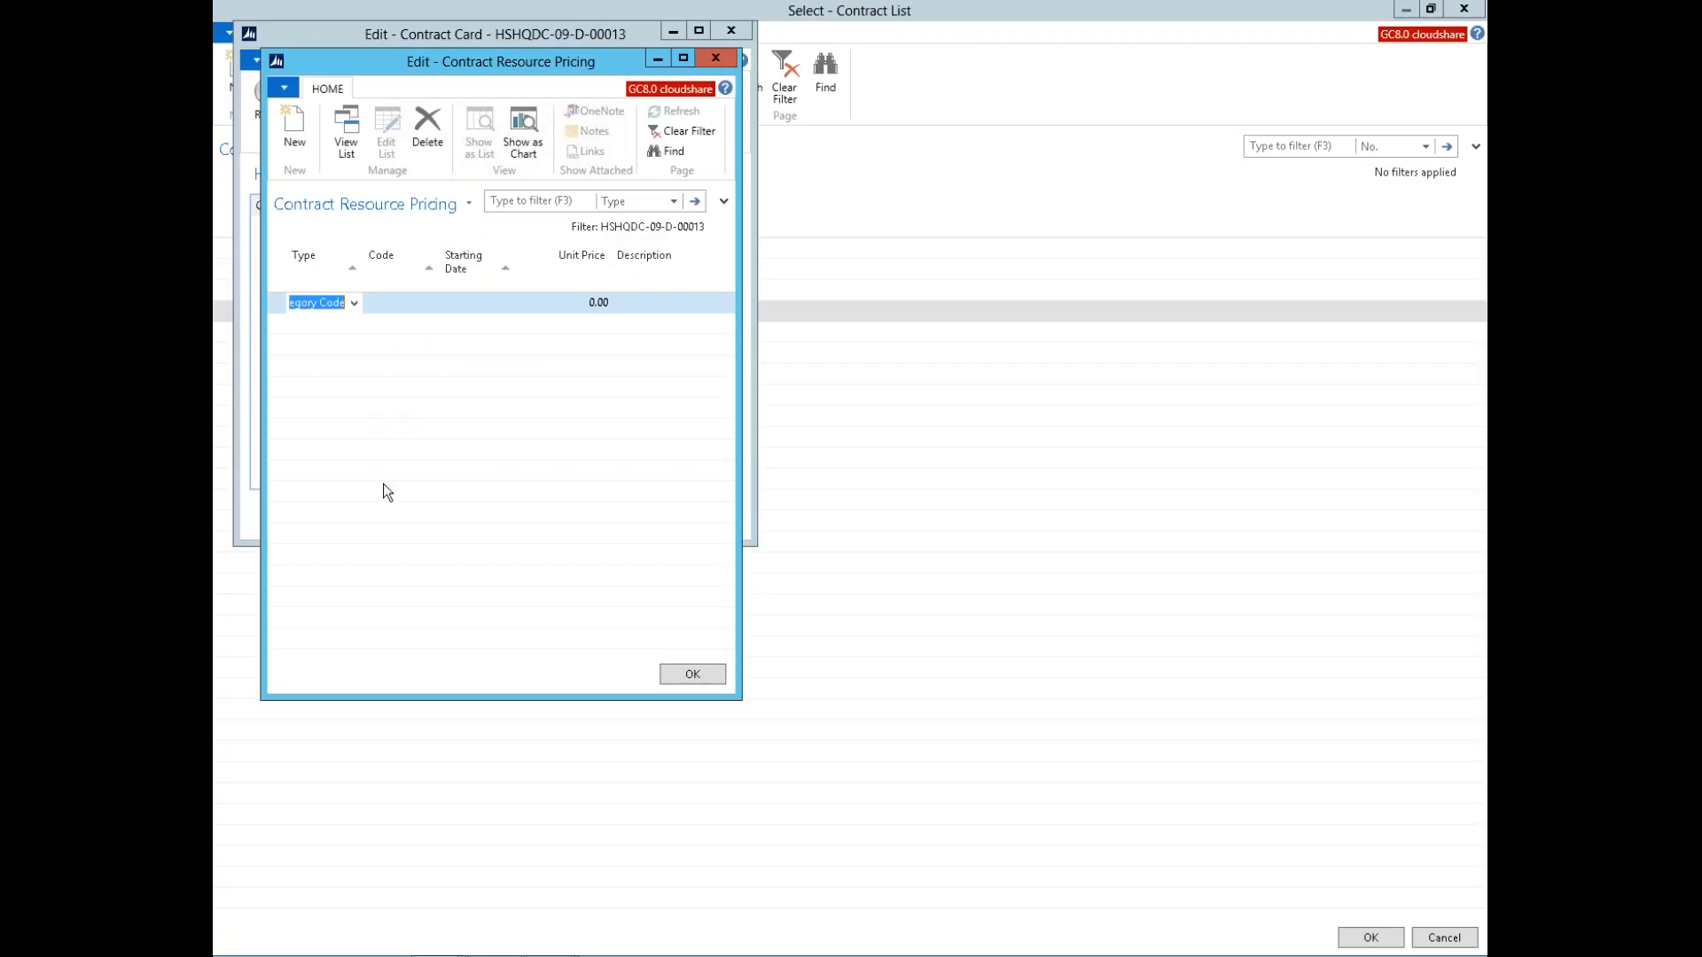
key("Escape")
key("Escape")
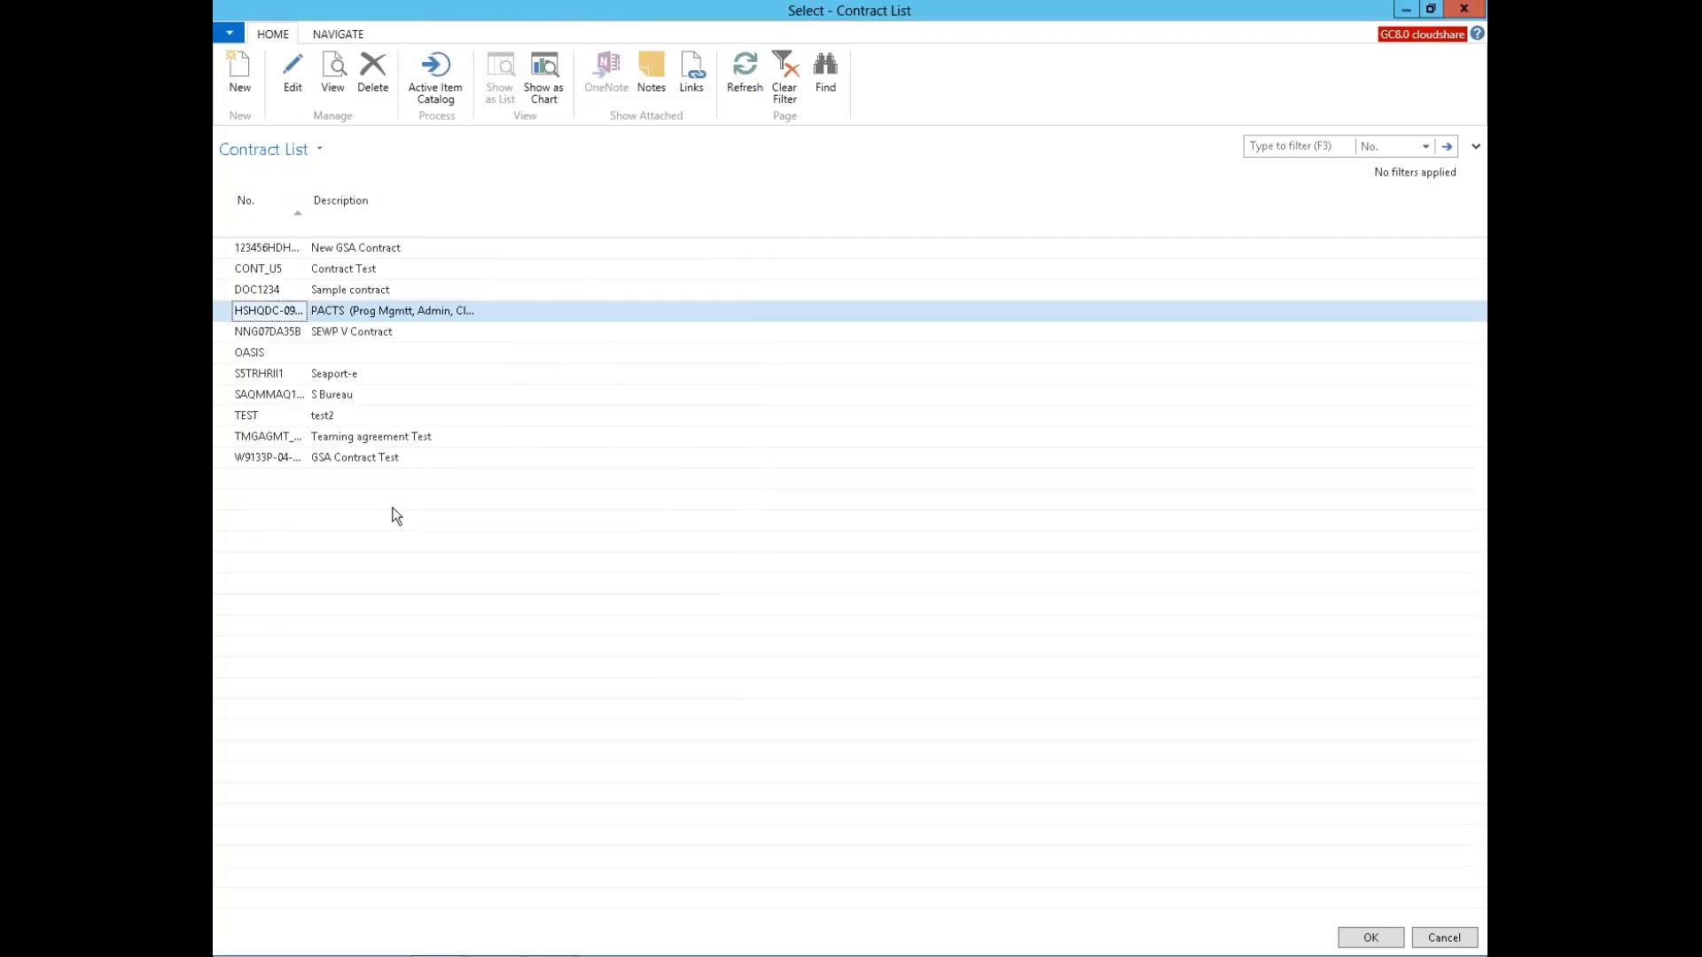
key("Escape")
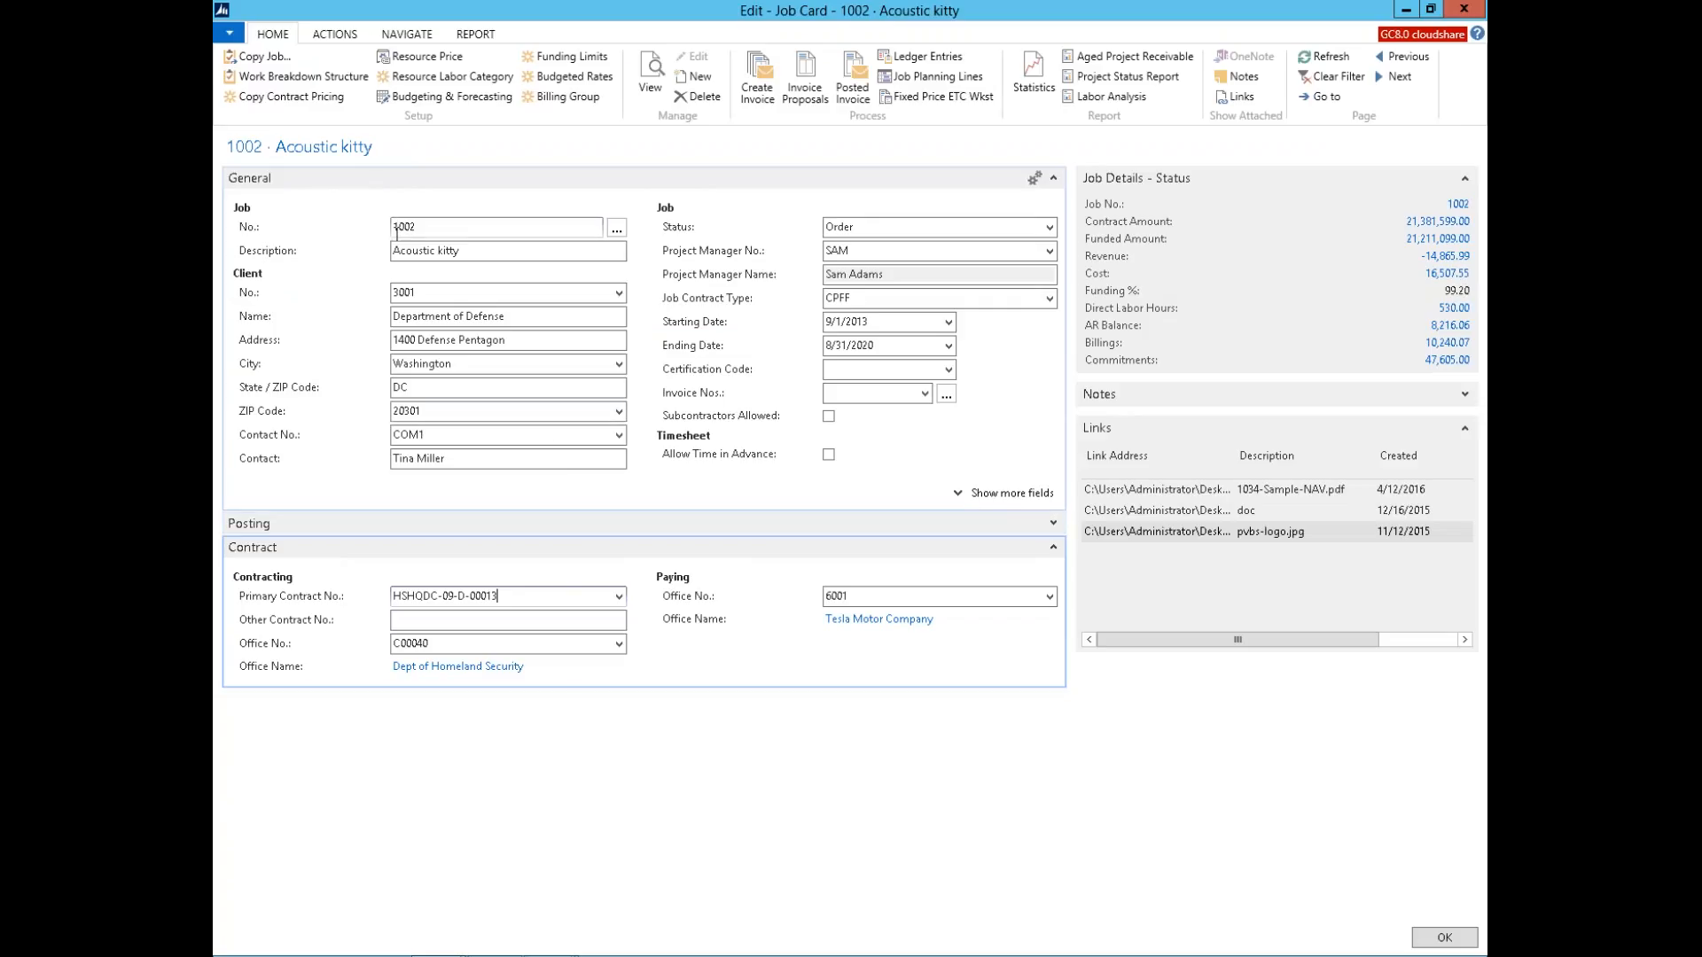
left_click(274, 76)
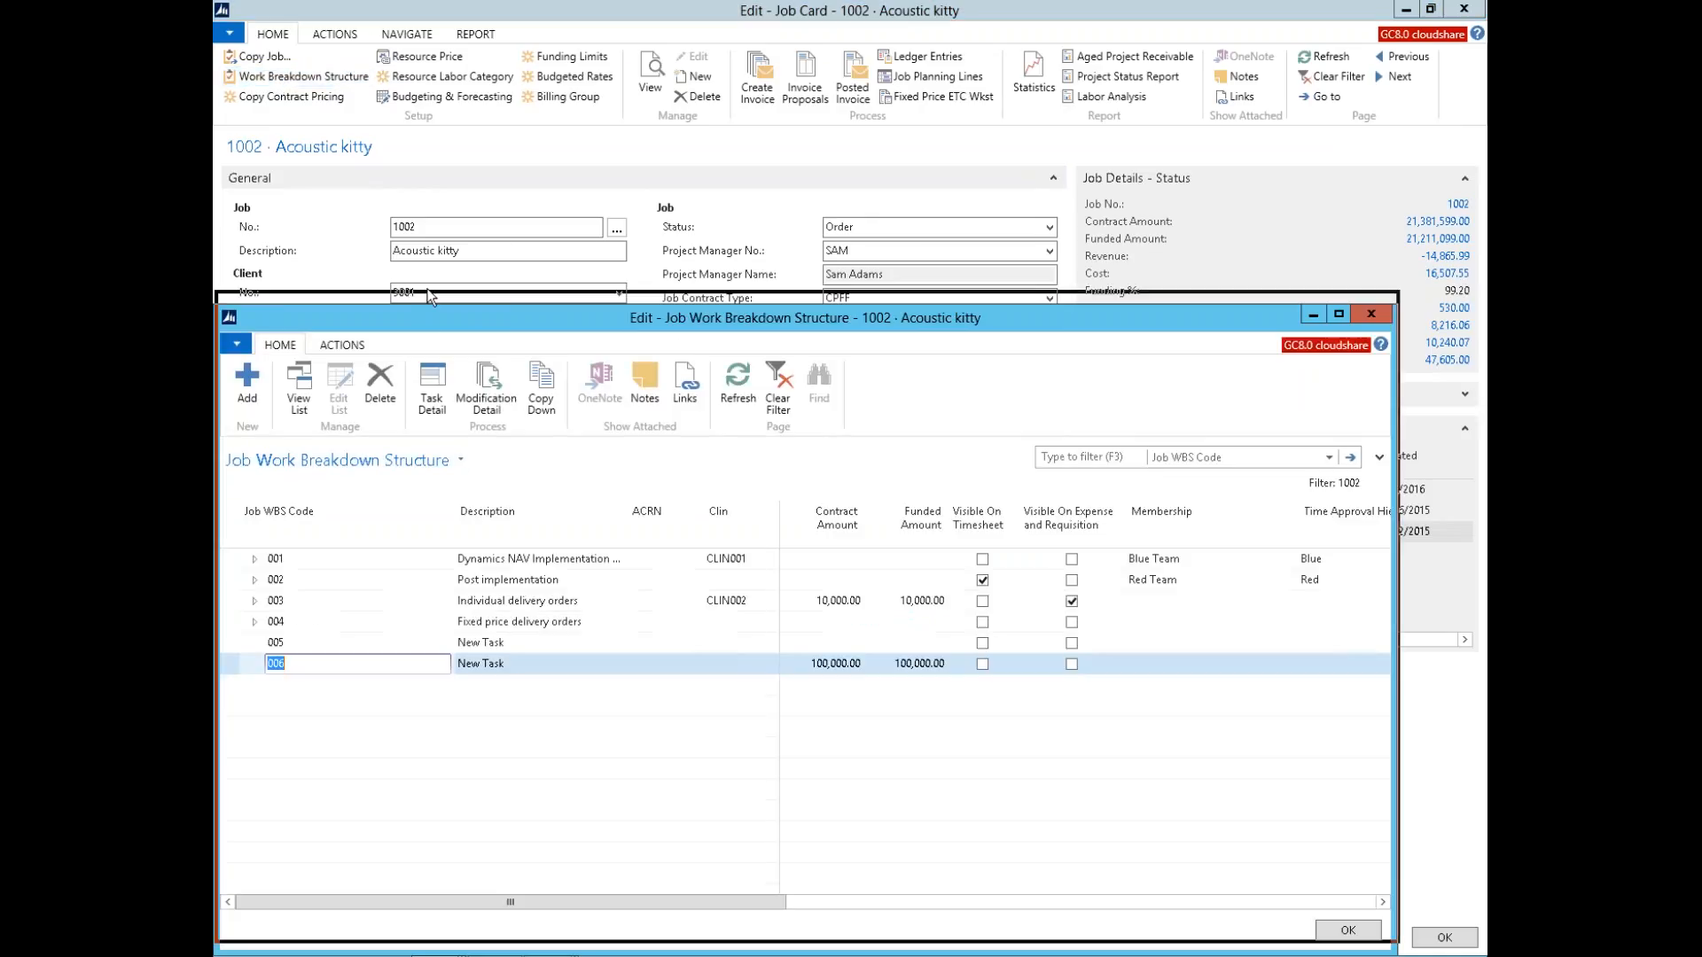
left_click_drag(420, 321, 428, 284)
key("Escape")
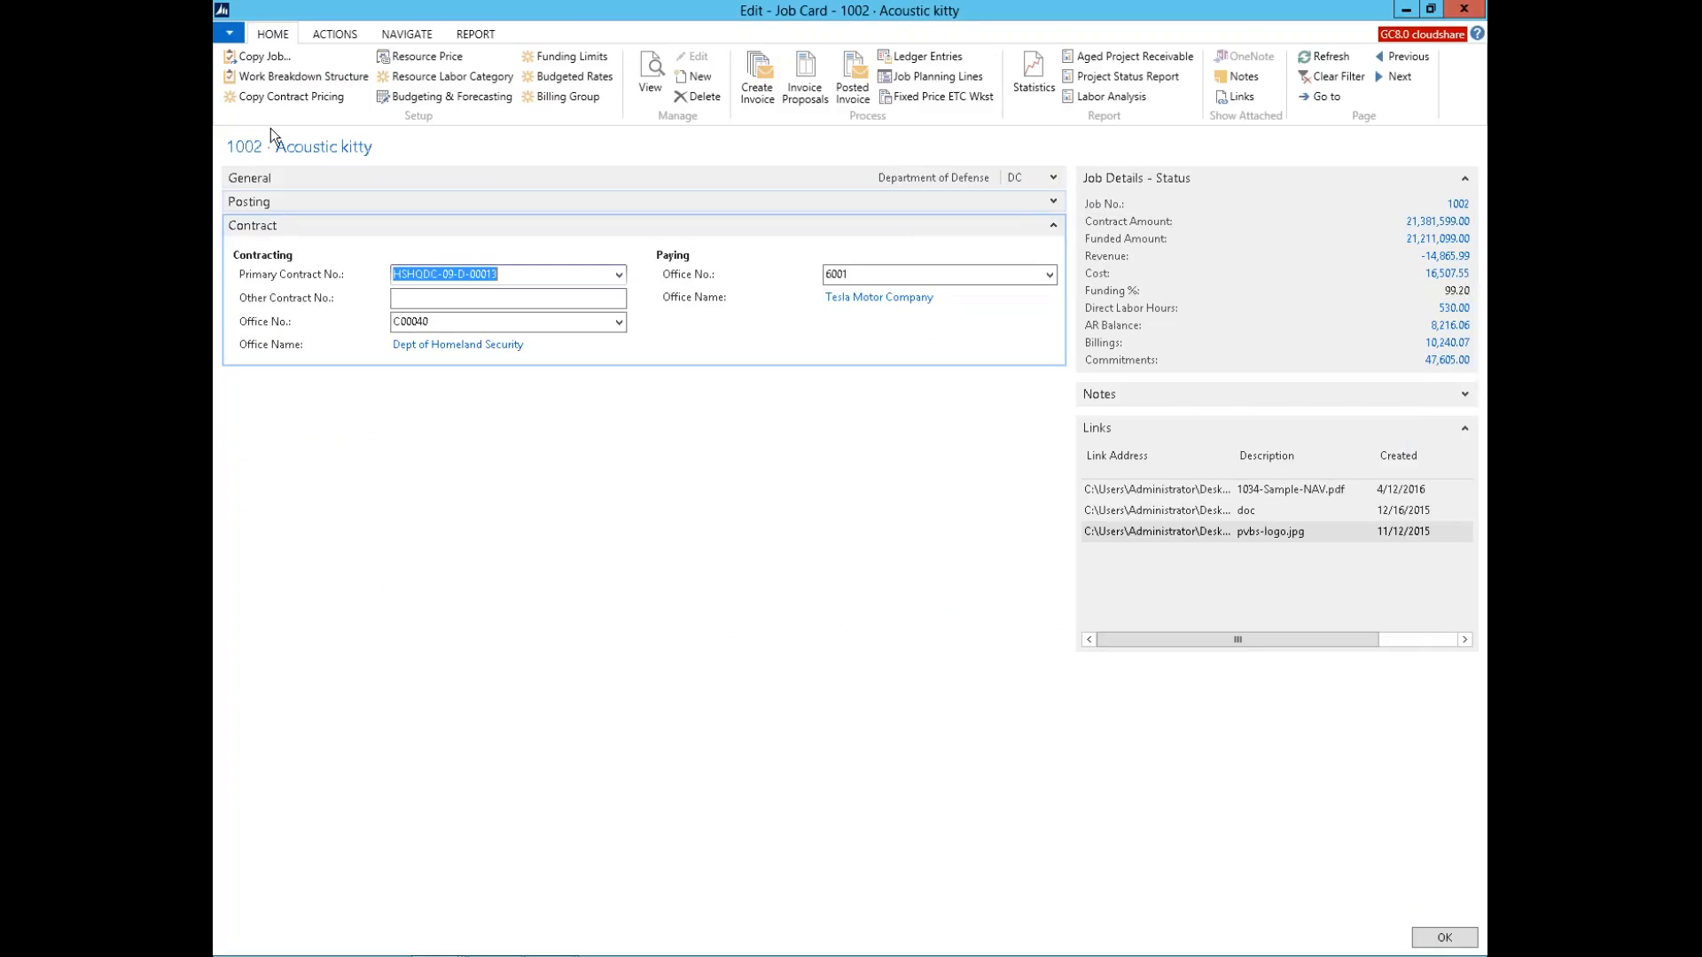
Step: Open the job's work breakdown structure, expand task 001, widen the Description column and check the subtasks of 001-05
left_click(302, 76)
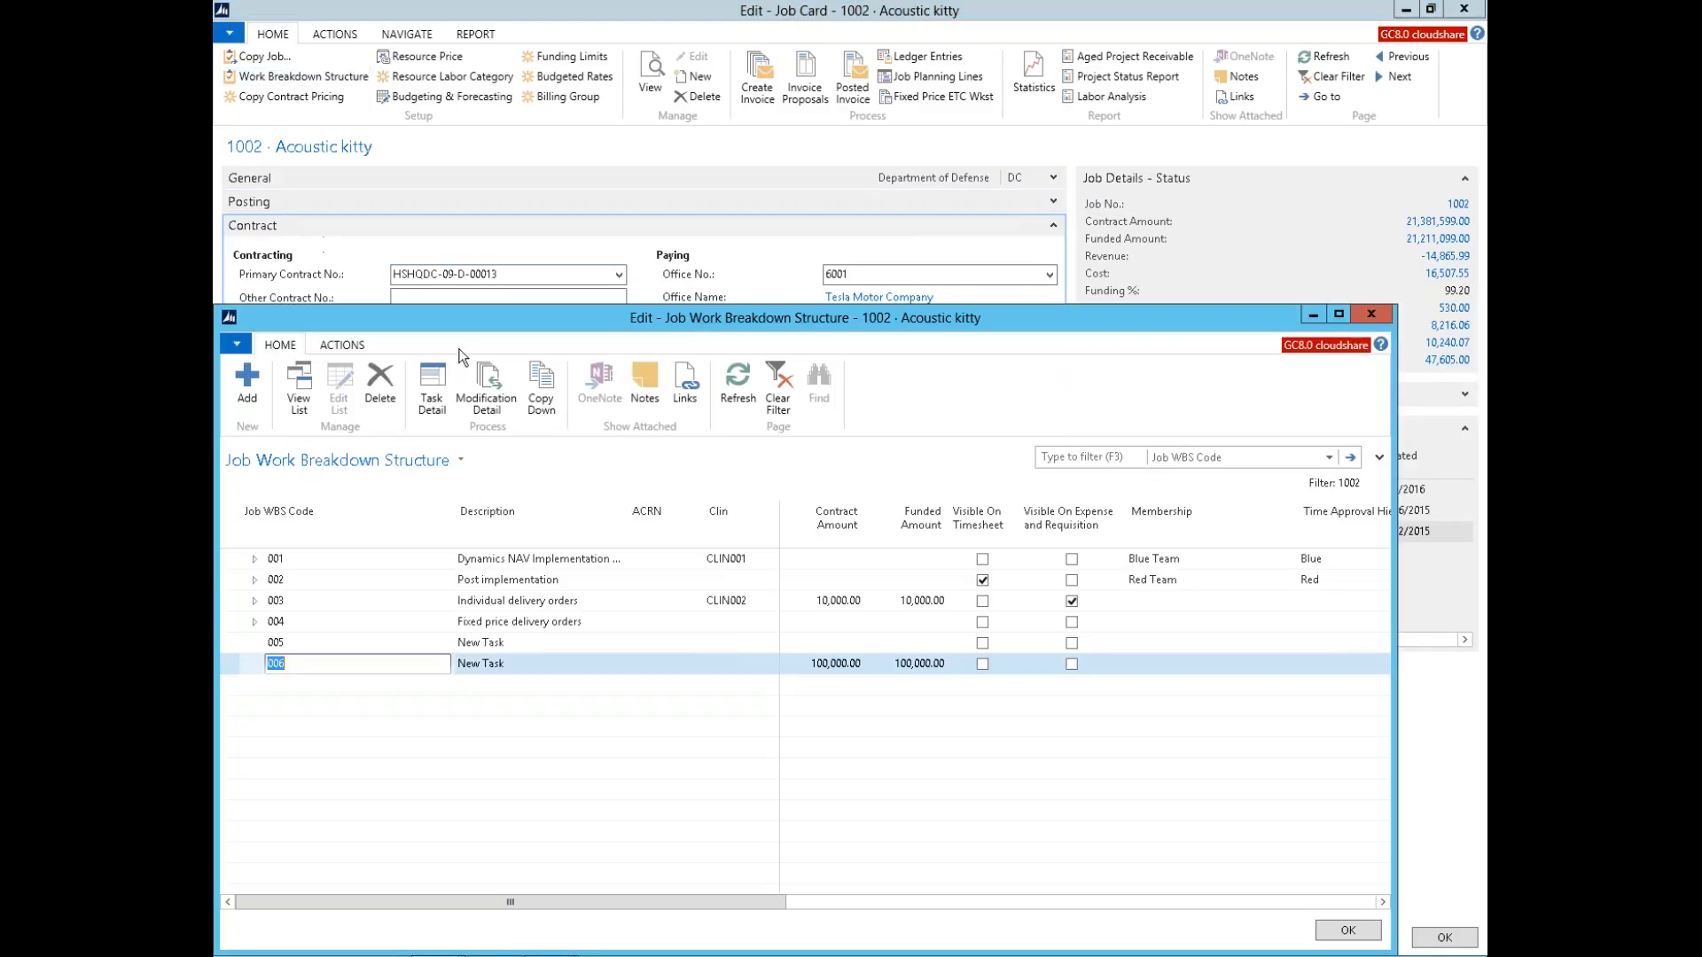
left_click_drag(455, 327, 503, 247)
left_click(302, 477)
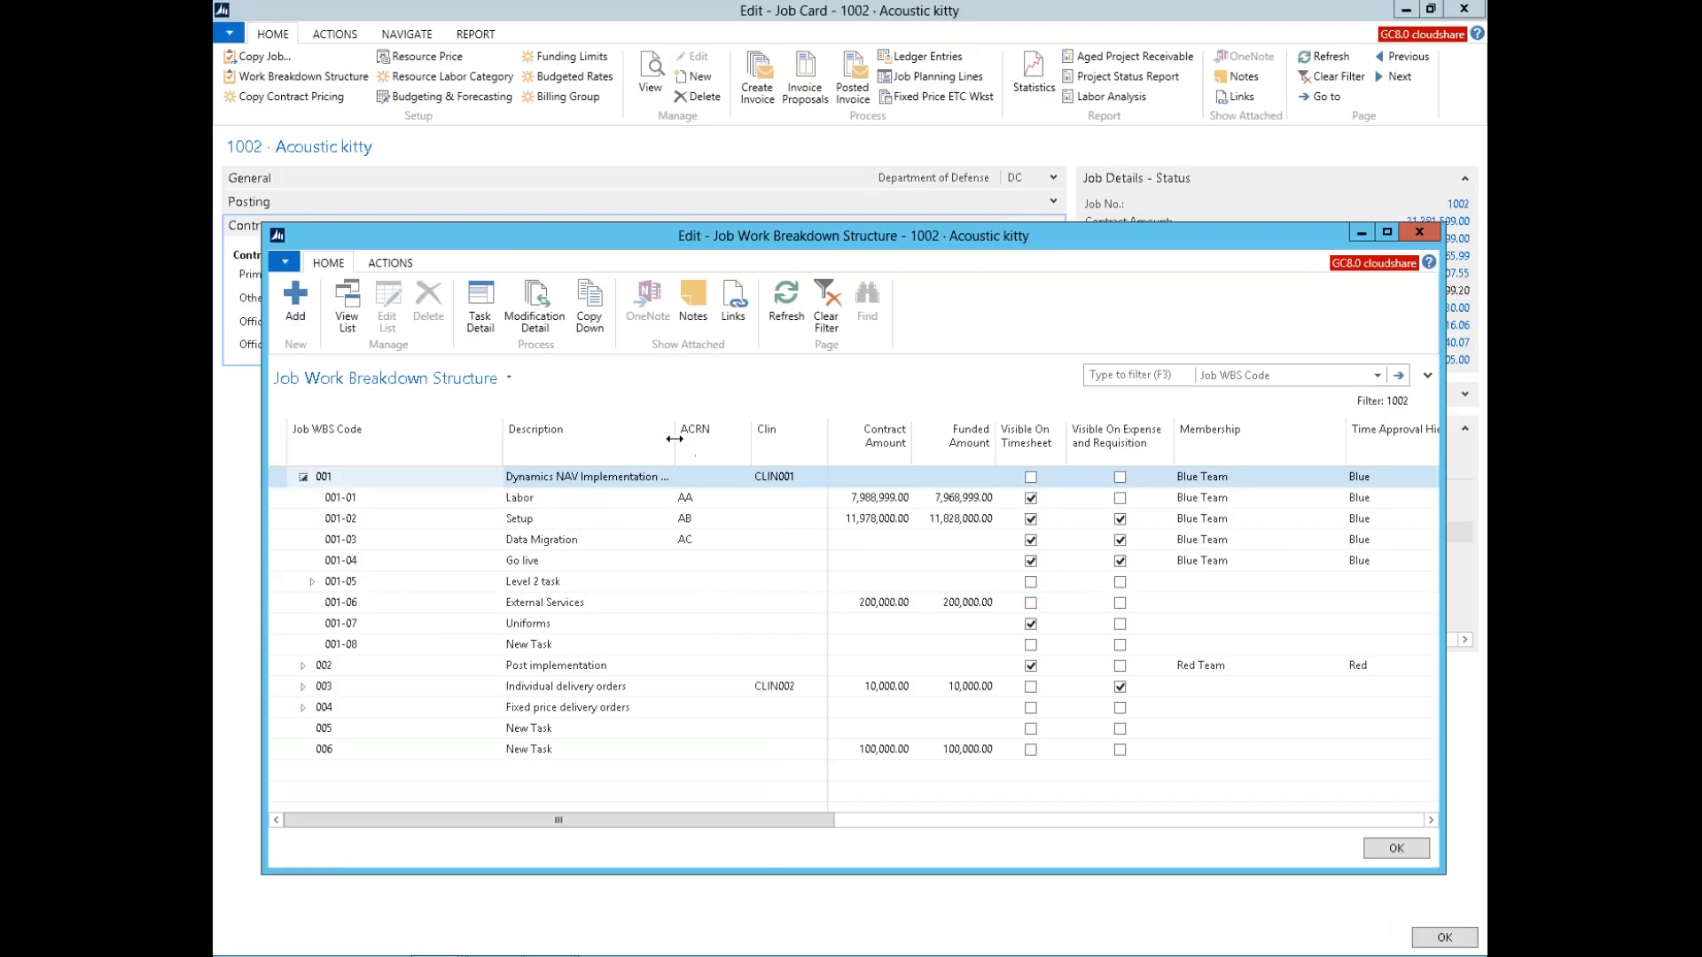
left_click_drag(694, 438, 736, 438)
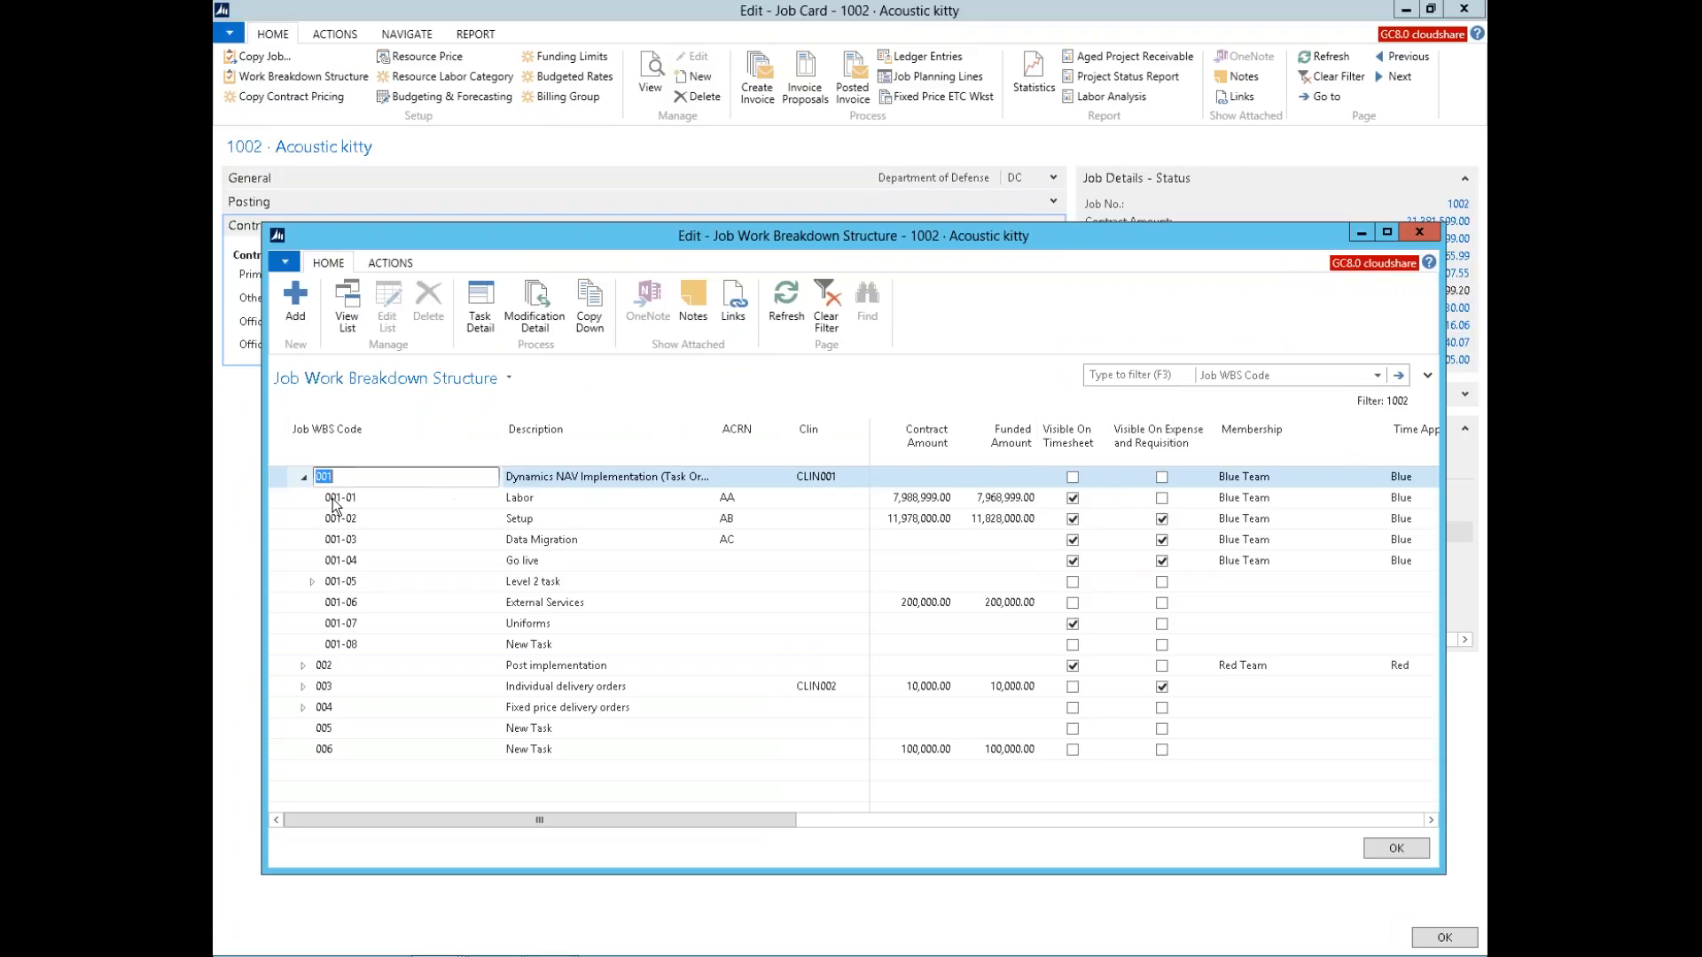
left_click(312, 582)
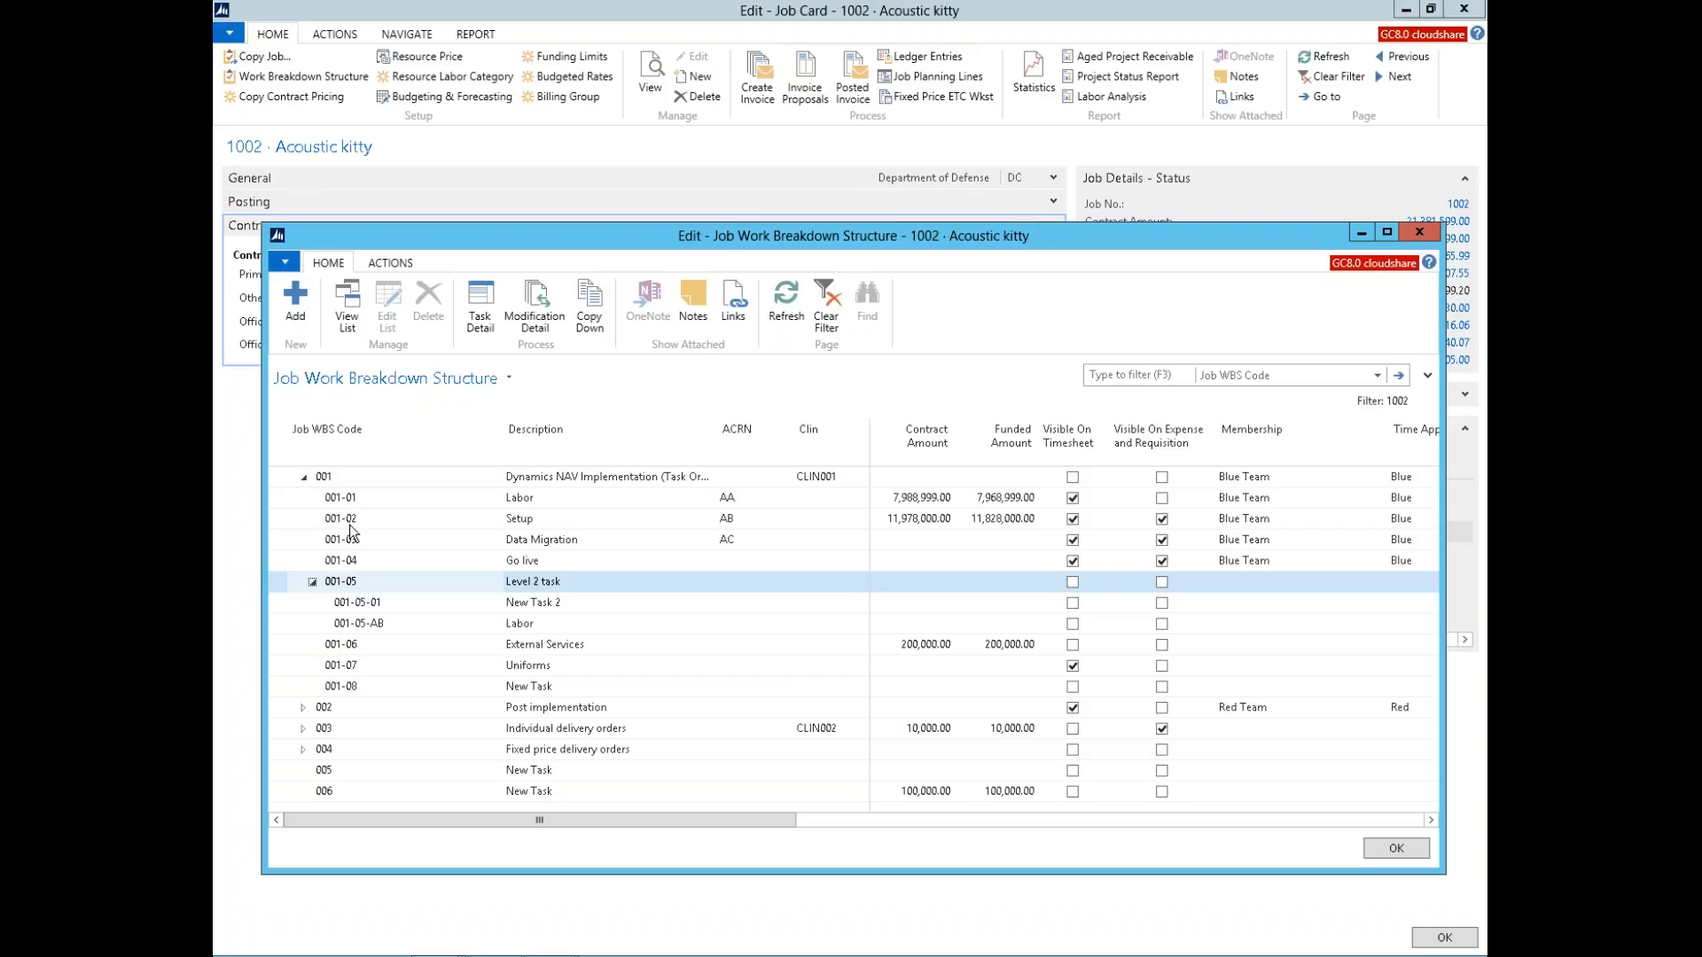
left_click(312, 582)
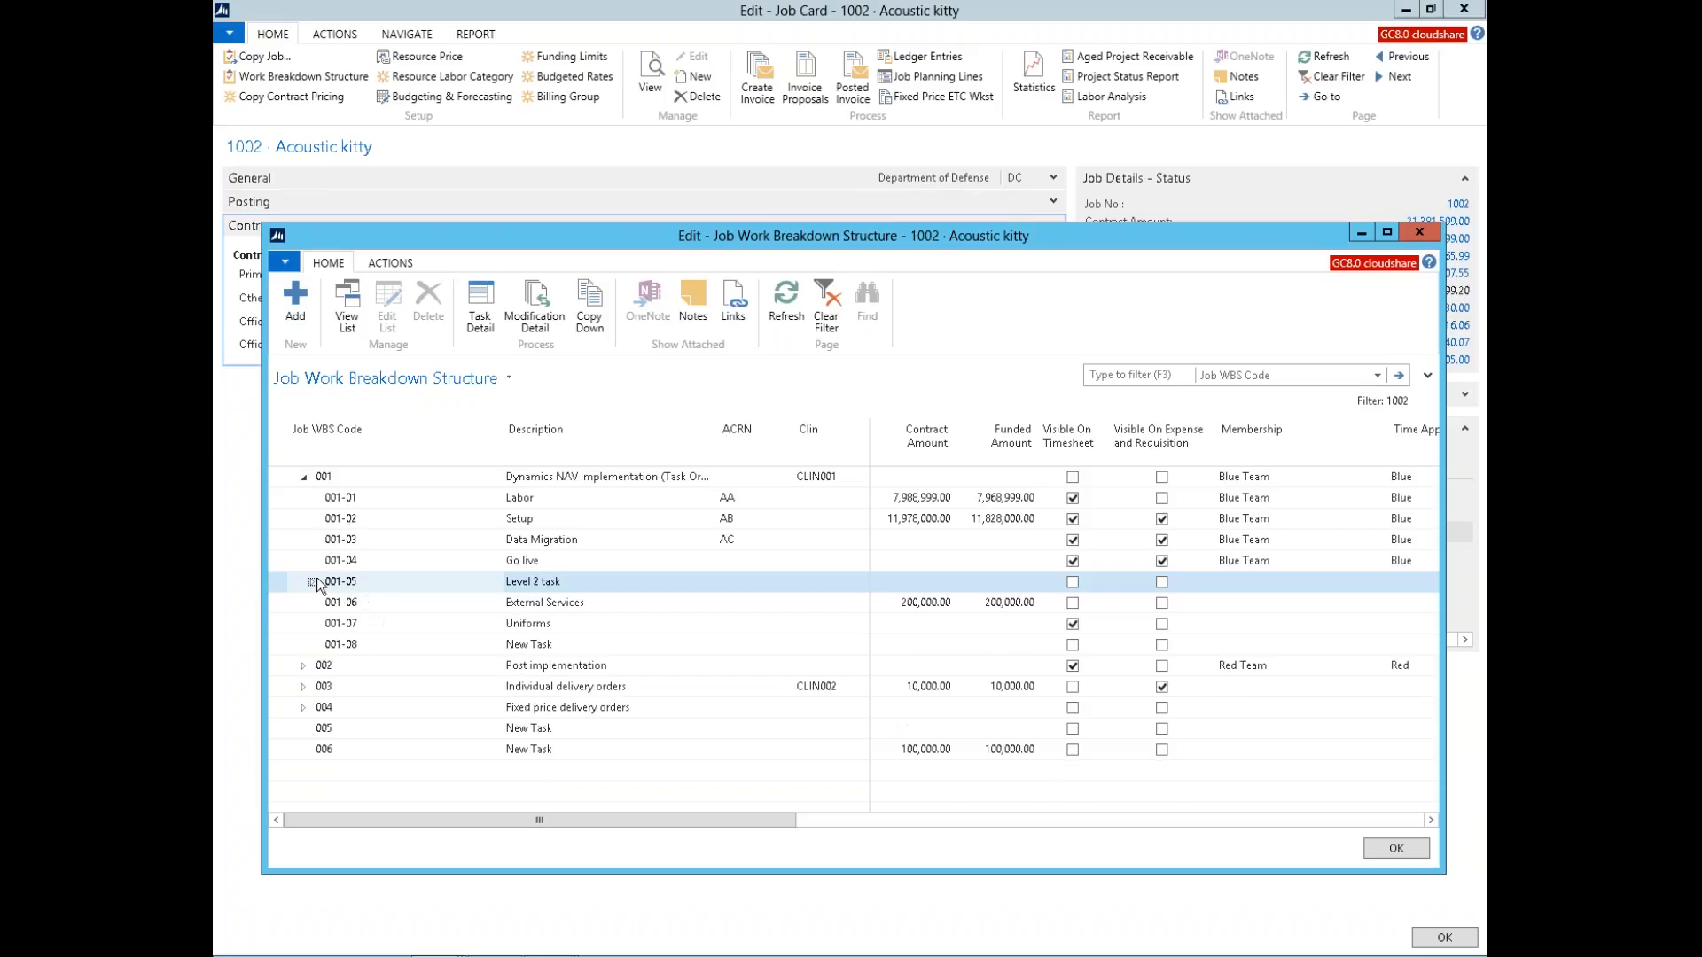
Step: Review the funding changes behind the contract amount of Labor task 001-01, including the latest modifications, and close the list
left_click(329, 497)
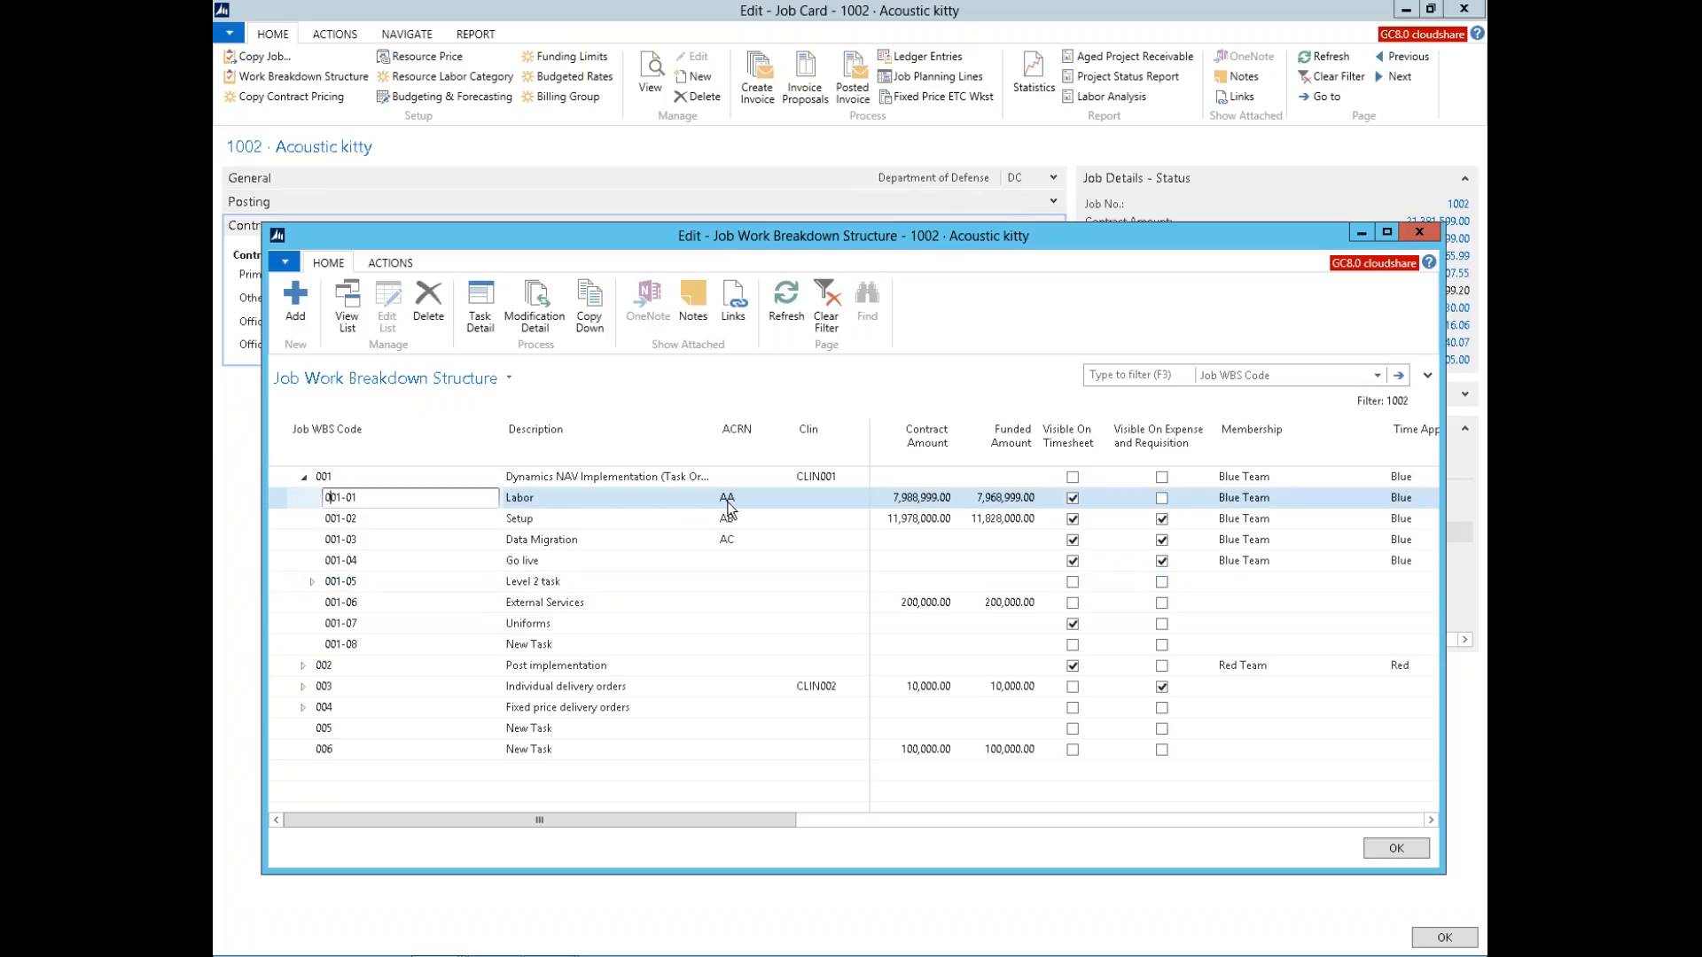
left_click(912, 498)
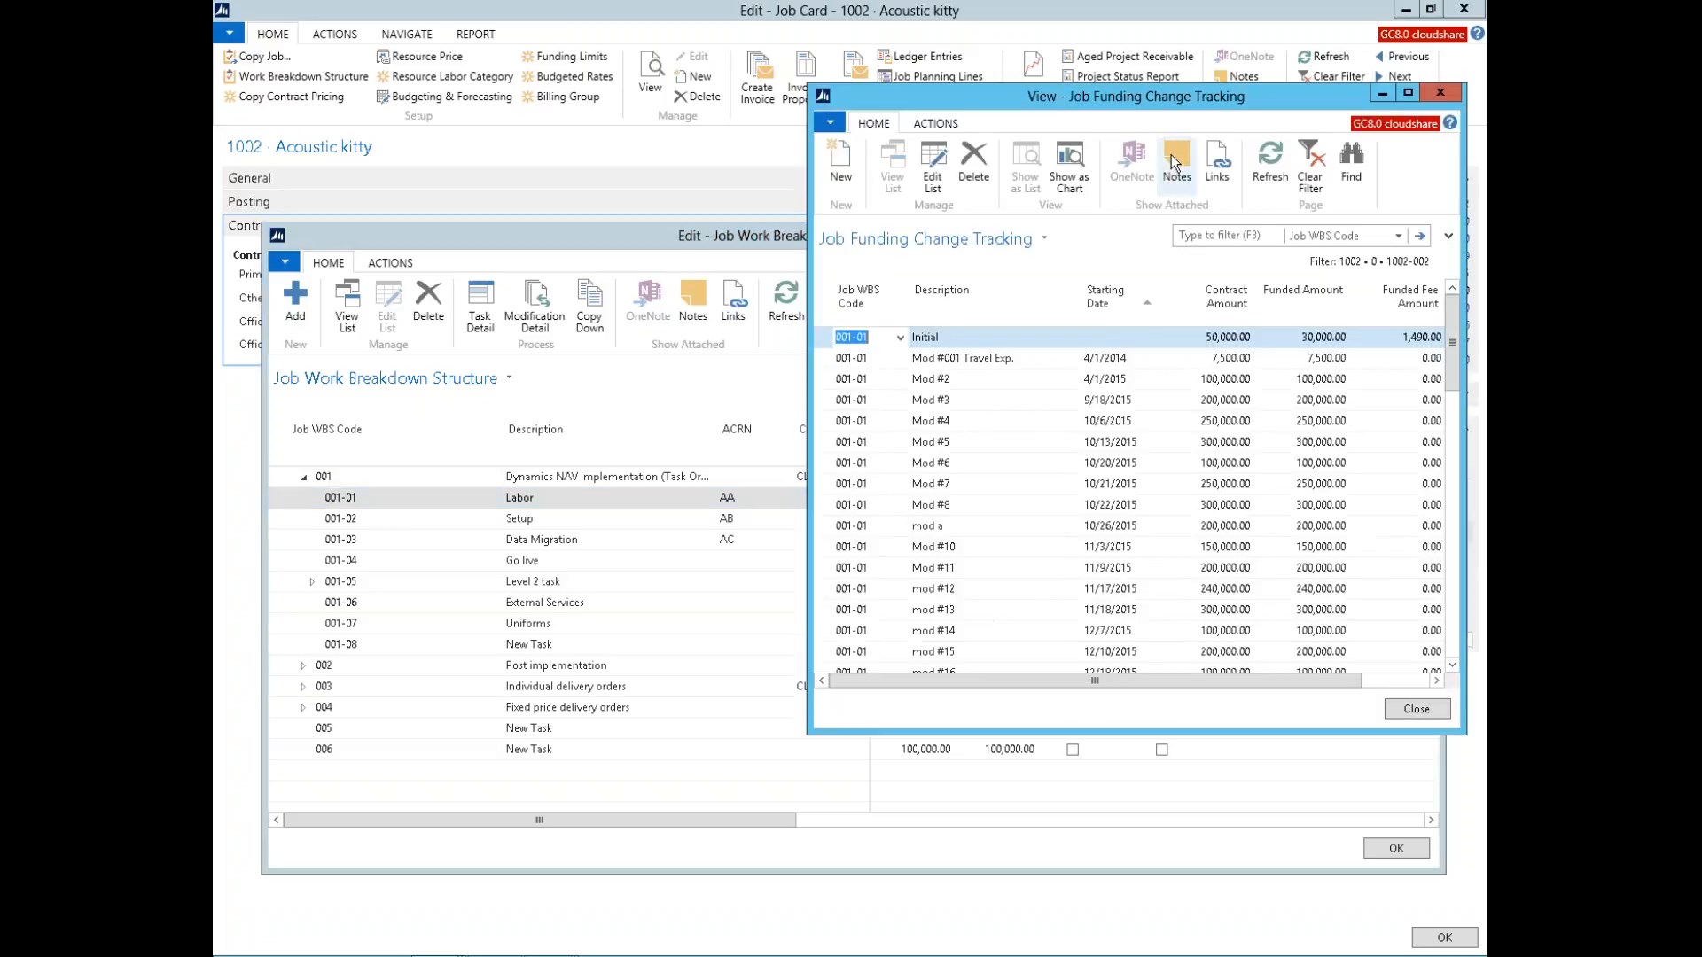
left_click_drag(1066, 97, 954, 89)
left_click_drag(1342, 348, 1372, 567)
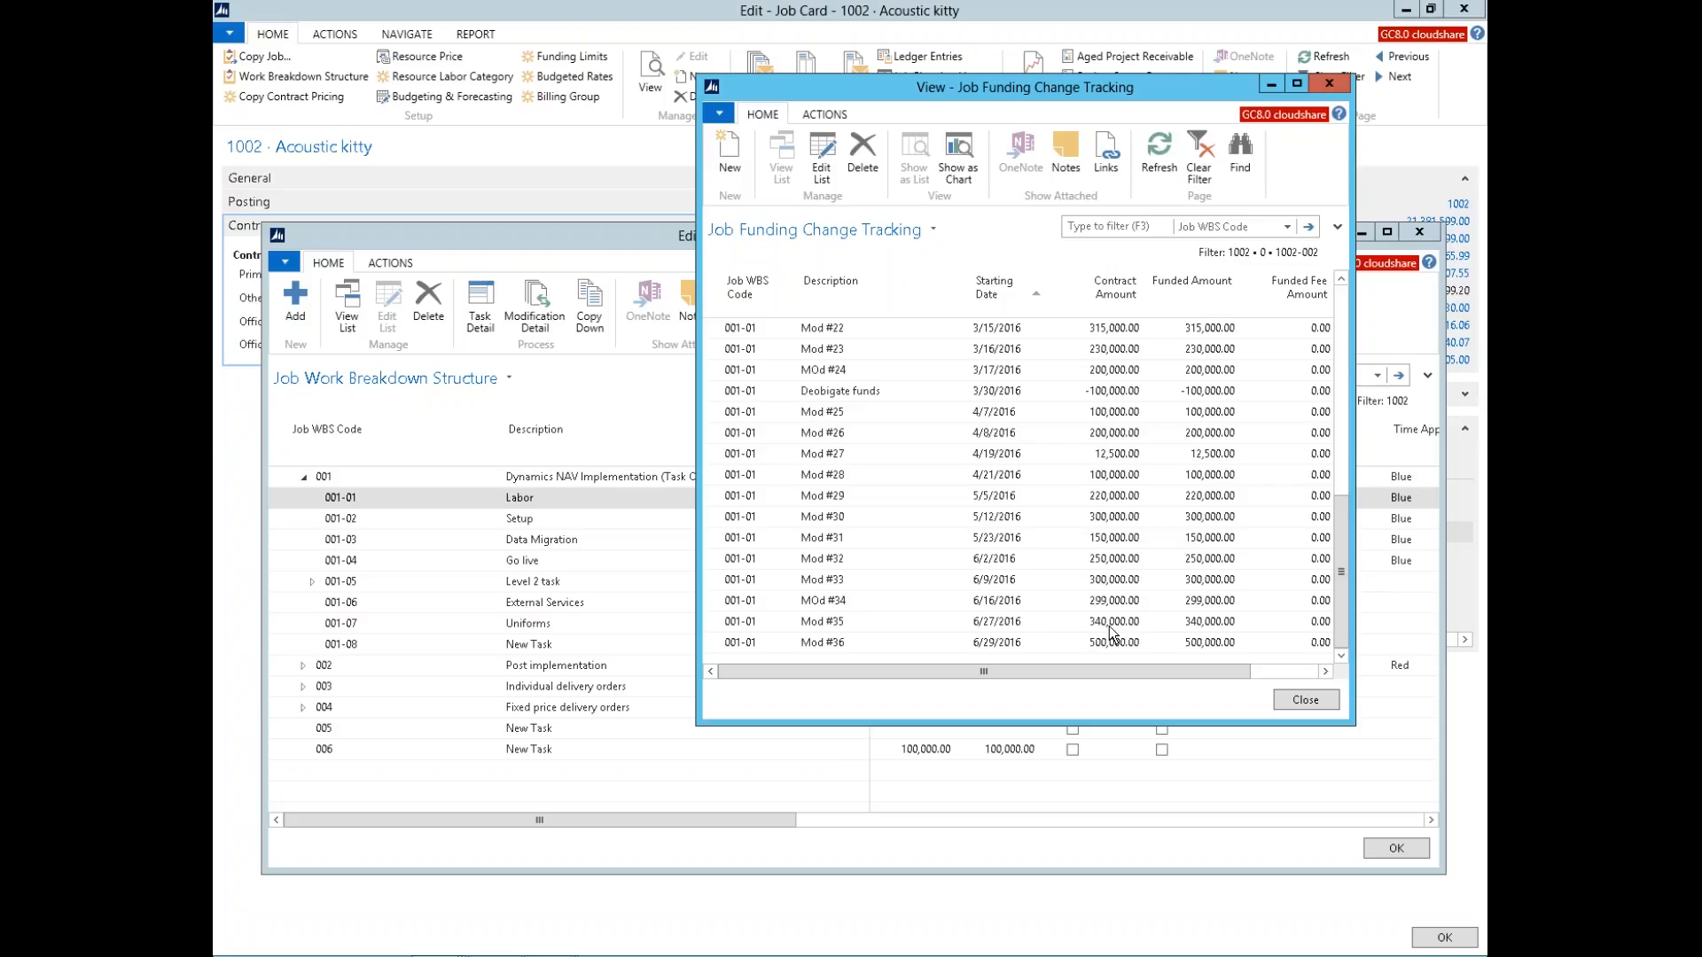
left_click_drag(1197, 671, 1278, 671)
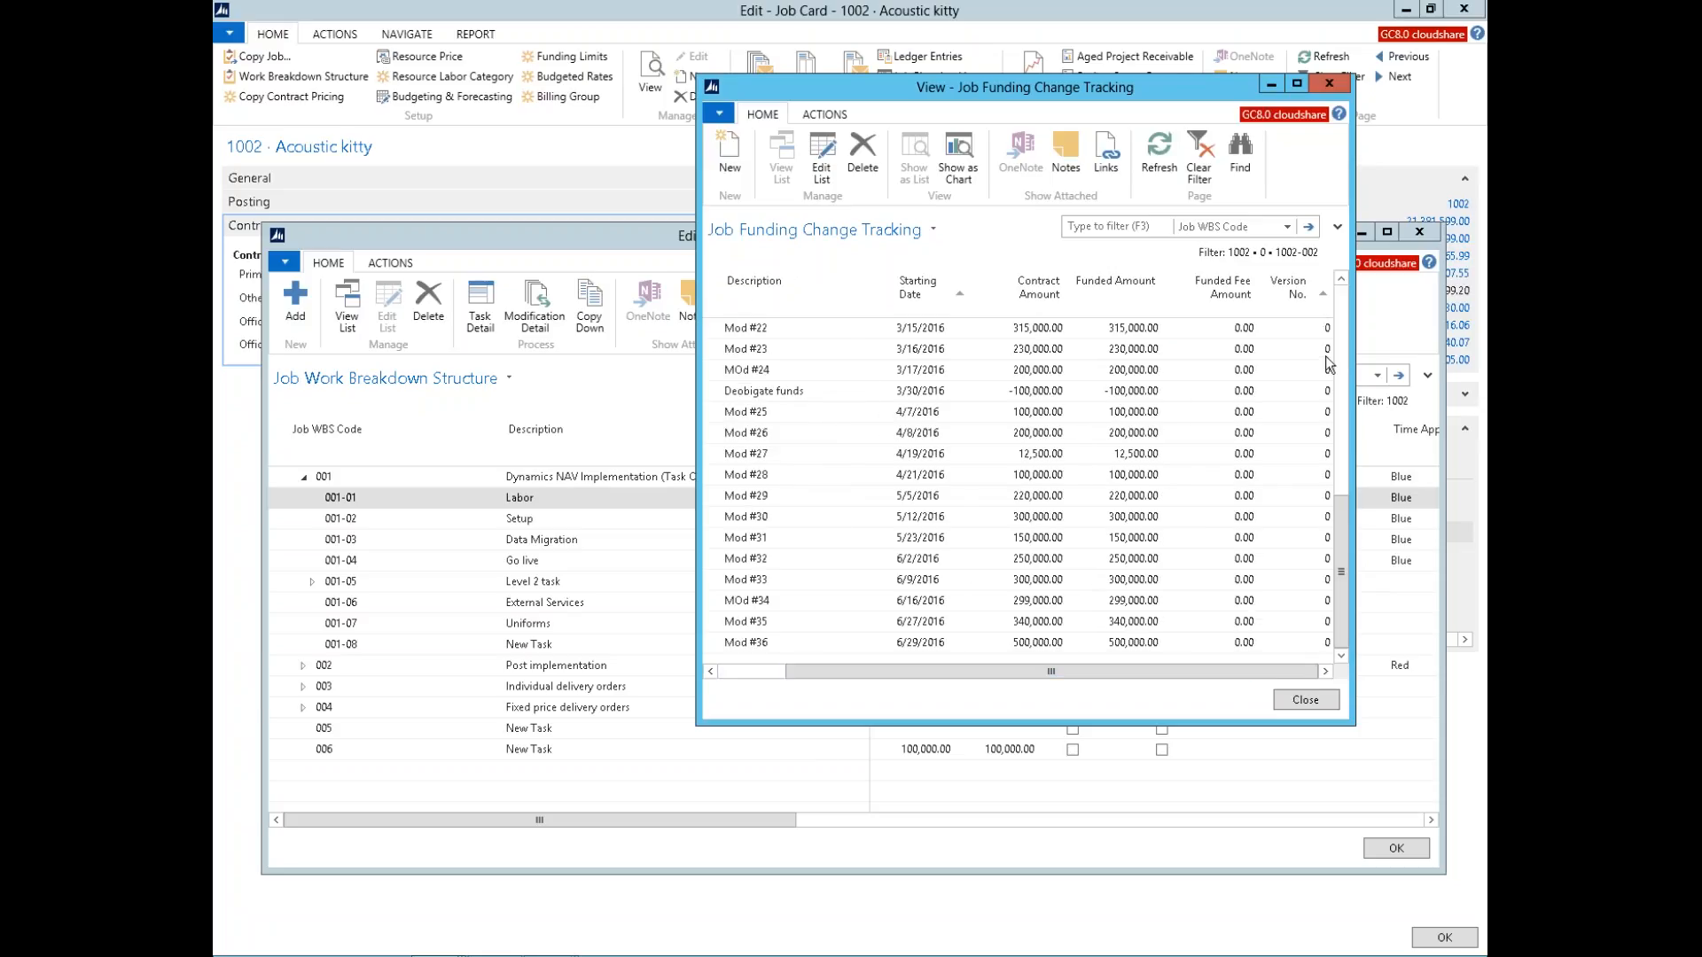
left_click(1328, 83)
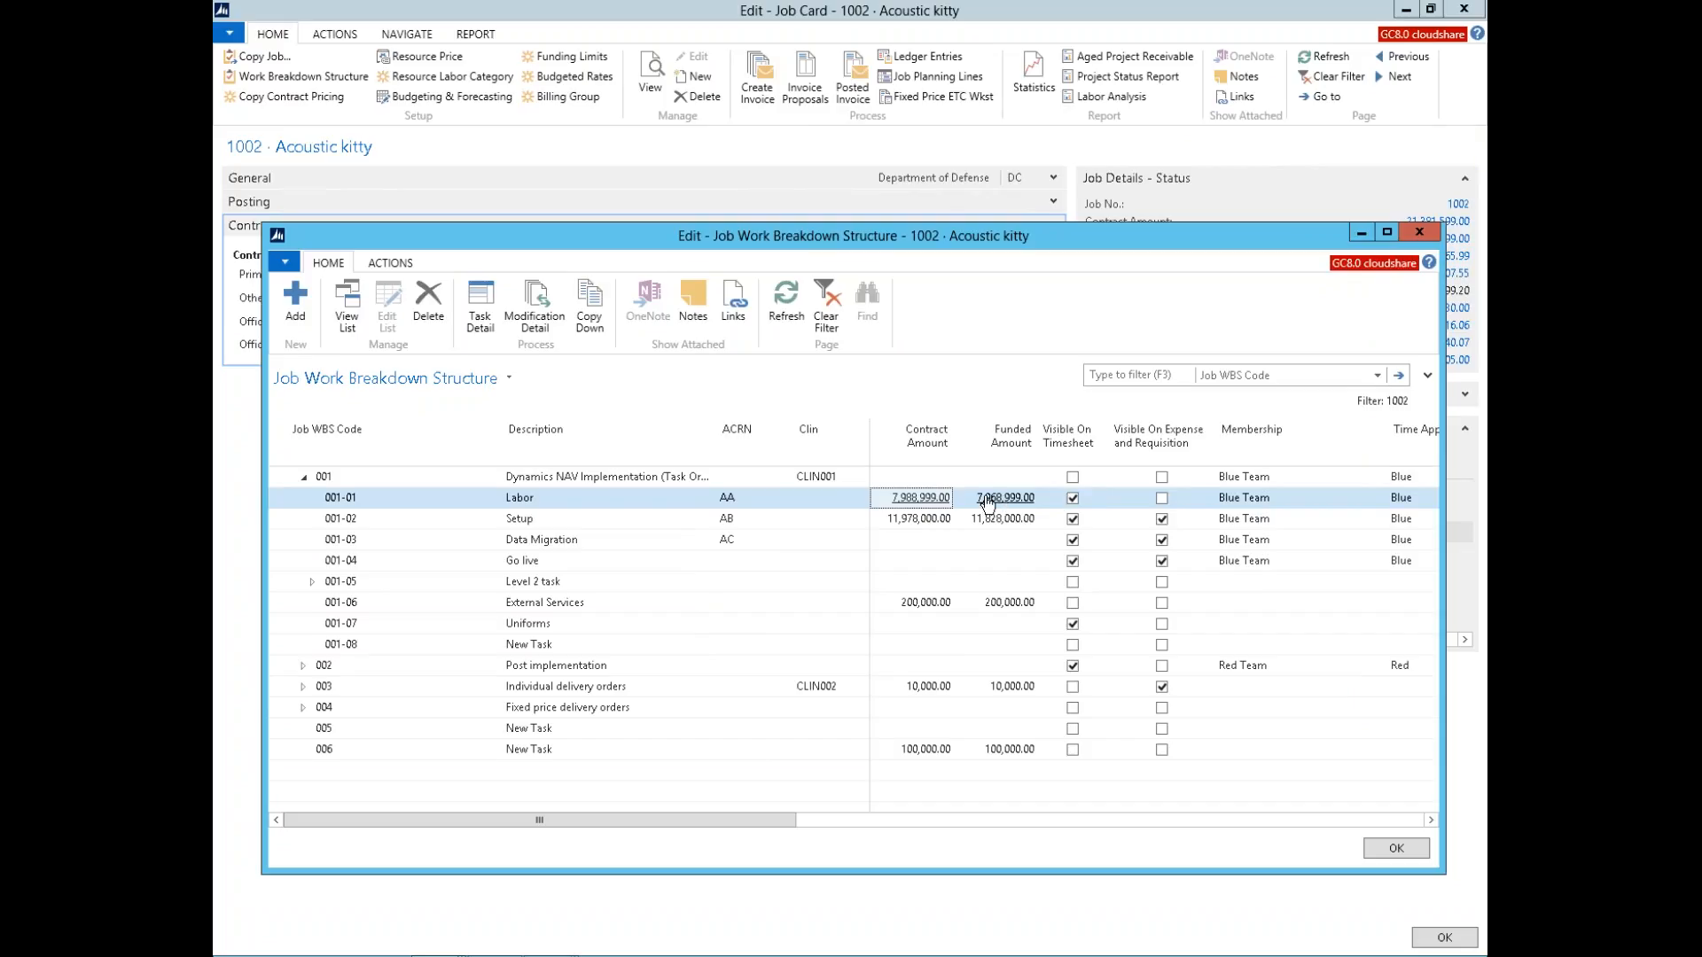
Step: Add a funding modification line described as "Mod #37" to the modification detail of Labor task 001-01
left_click(536, 326)
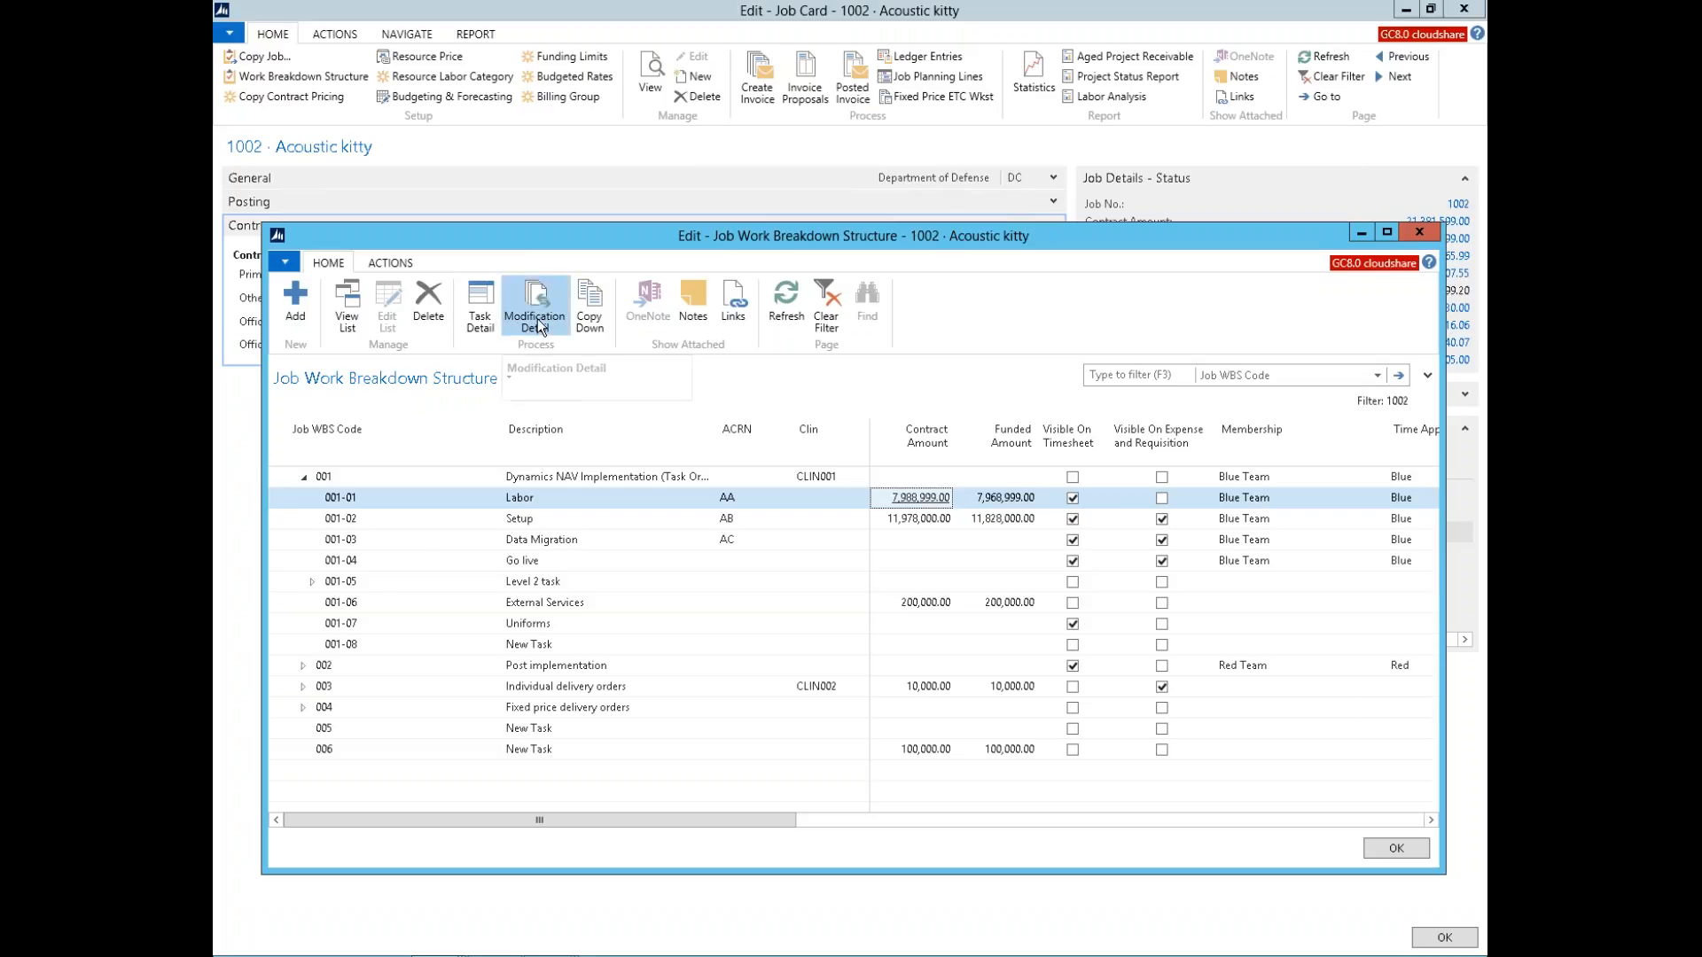
scroll(1340, 610, "down", 8)
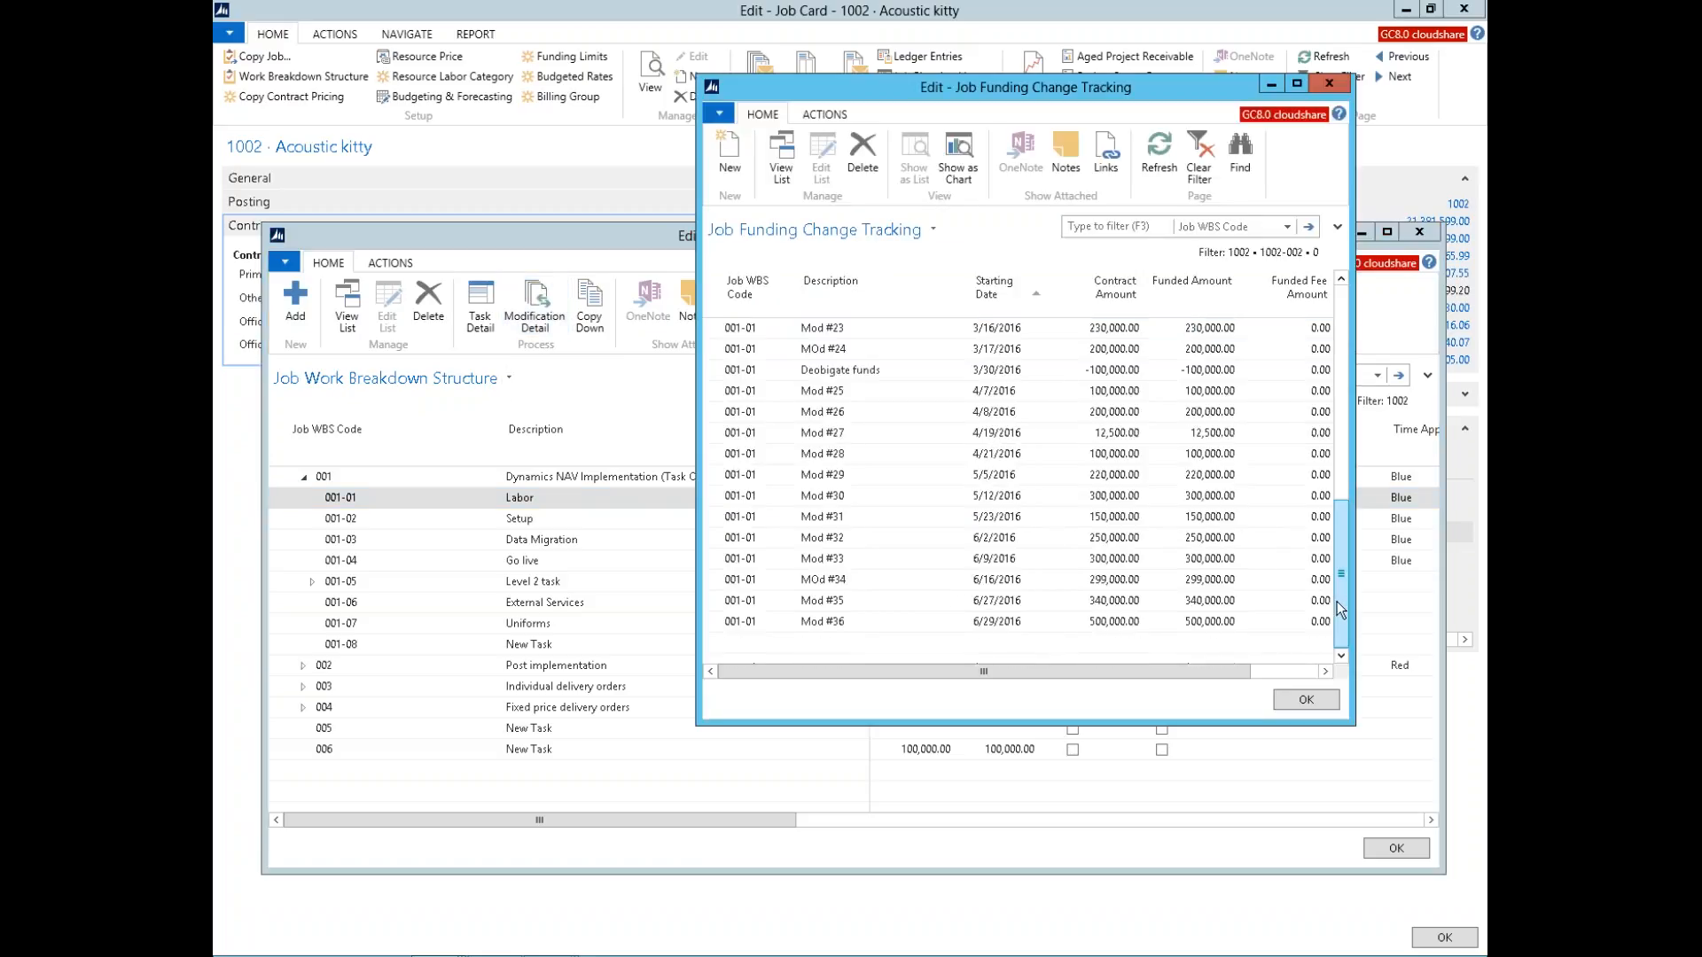
left_click(861, 648)
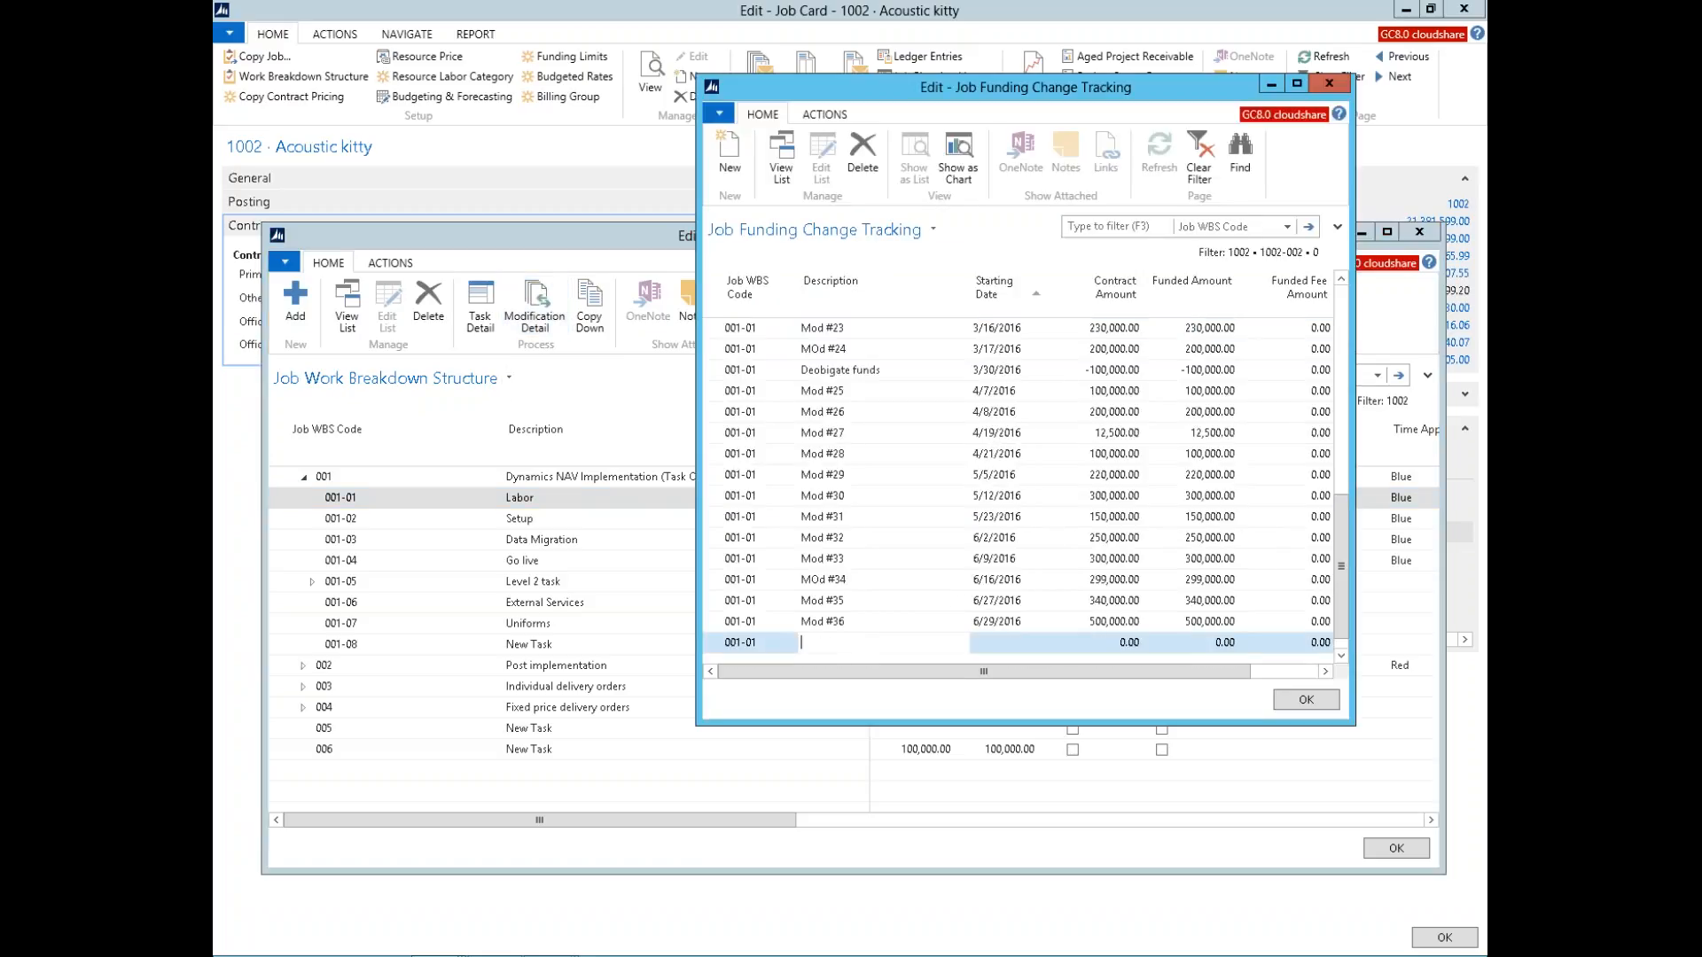
type("Mod #37")
key("Tab")
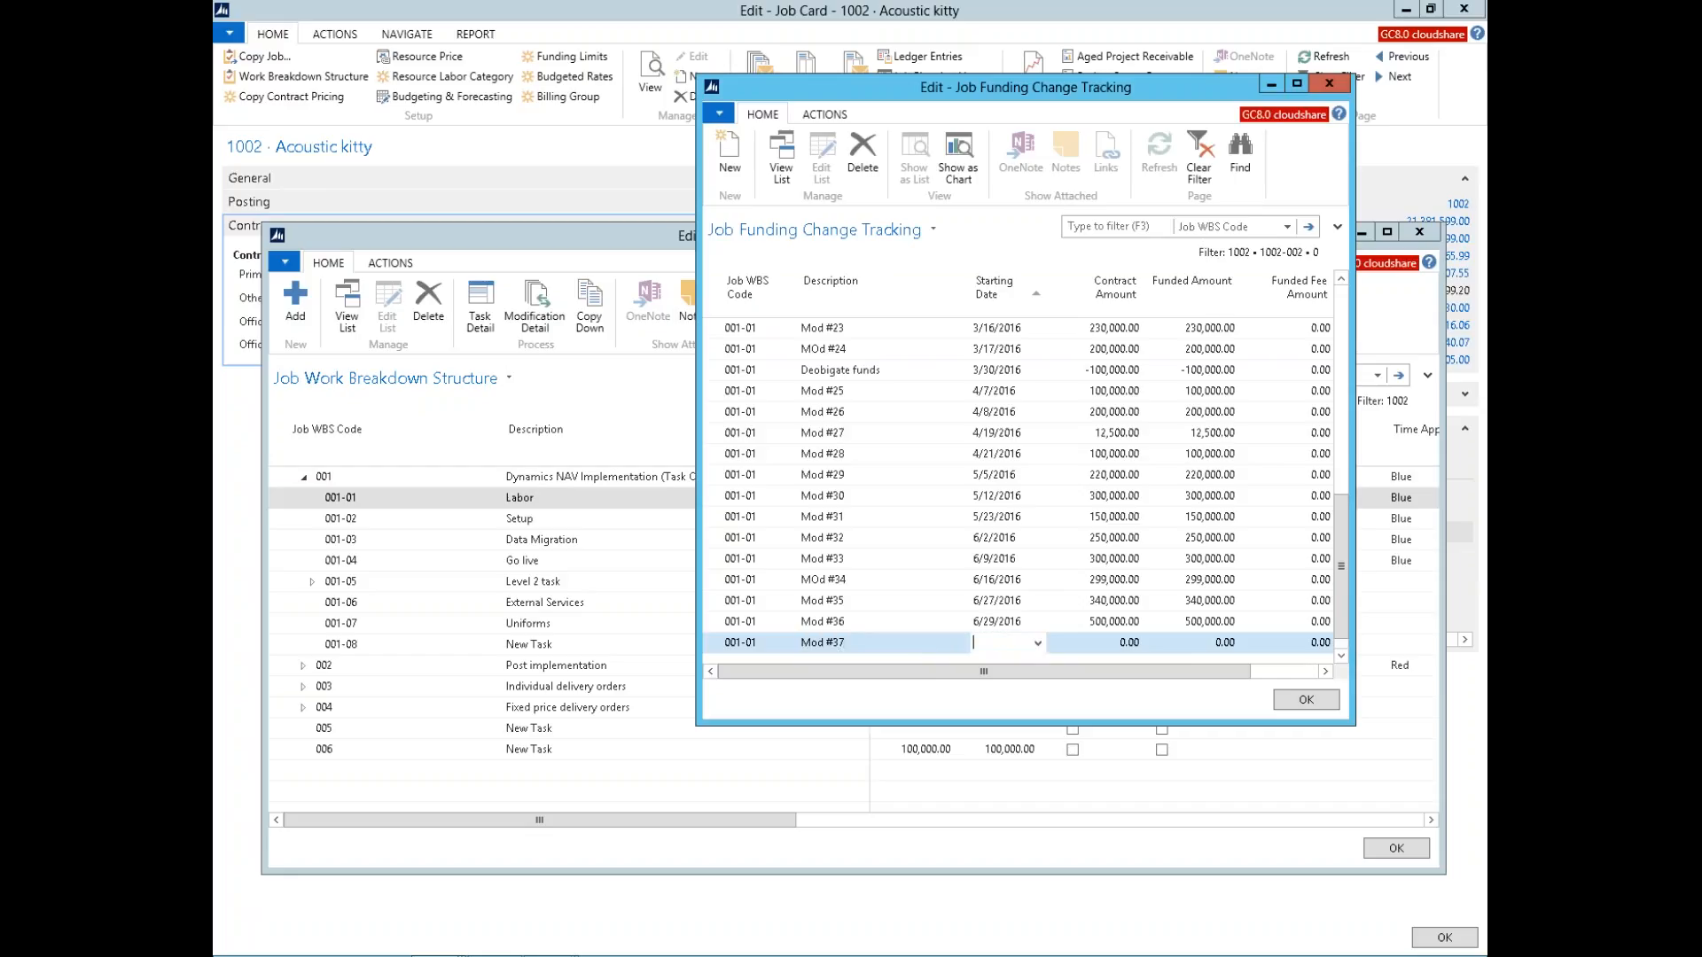
Step: Set the starting date of the Mod #37 line to 6/30/2016
type("t")
key("Tab")
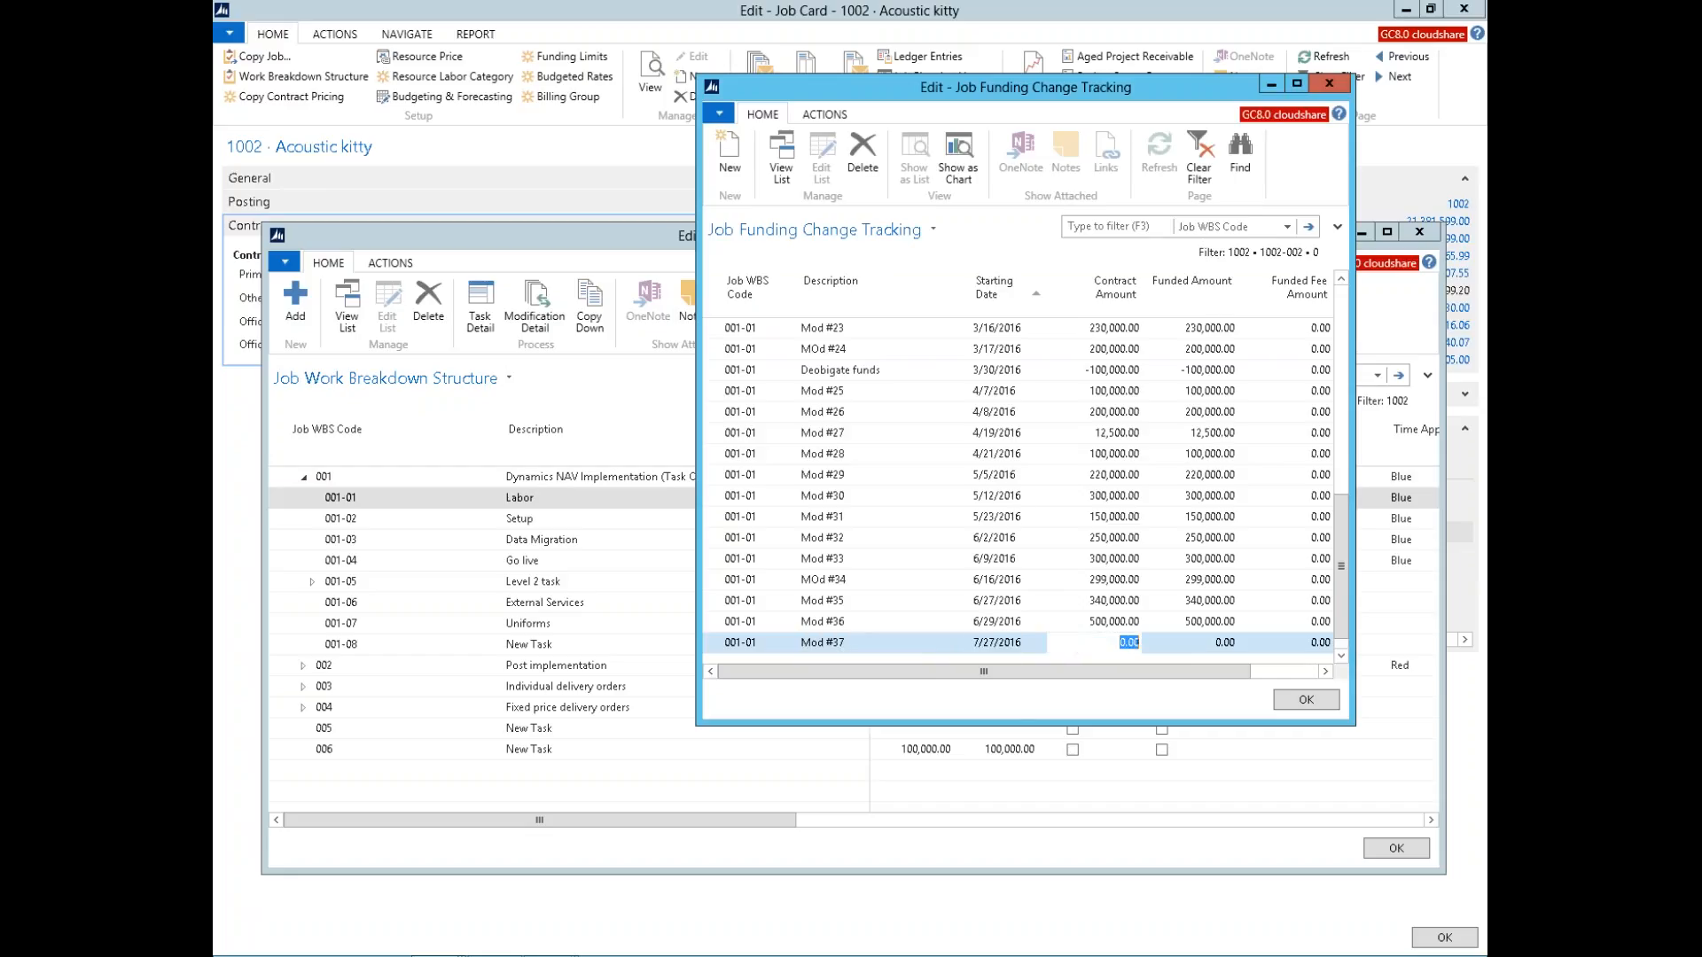
left_click(1009, 643)
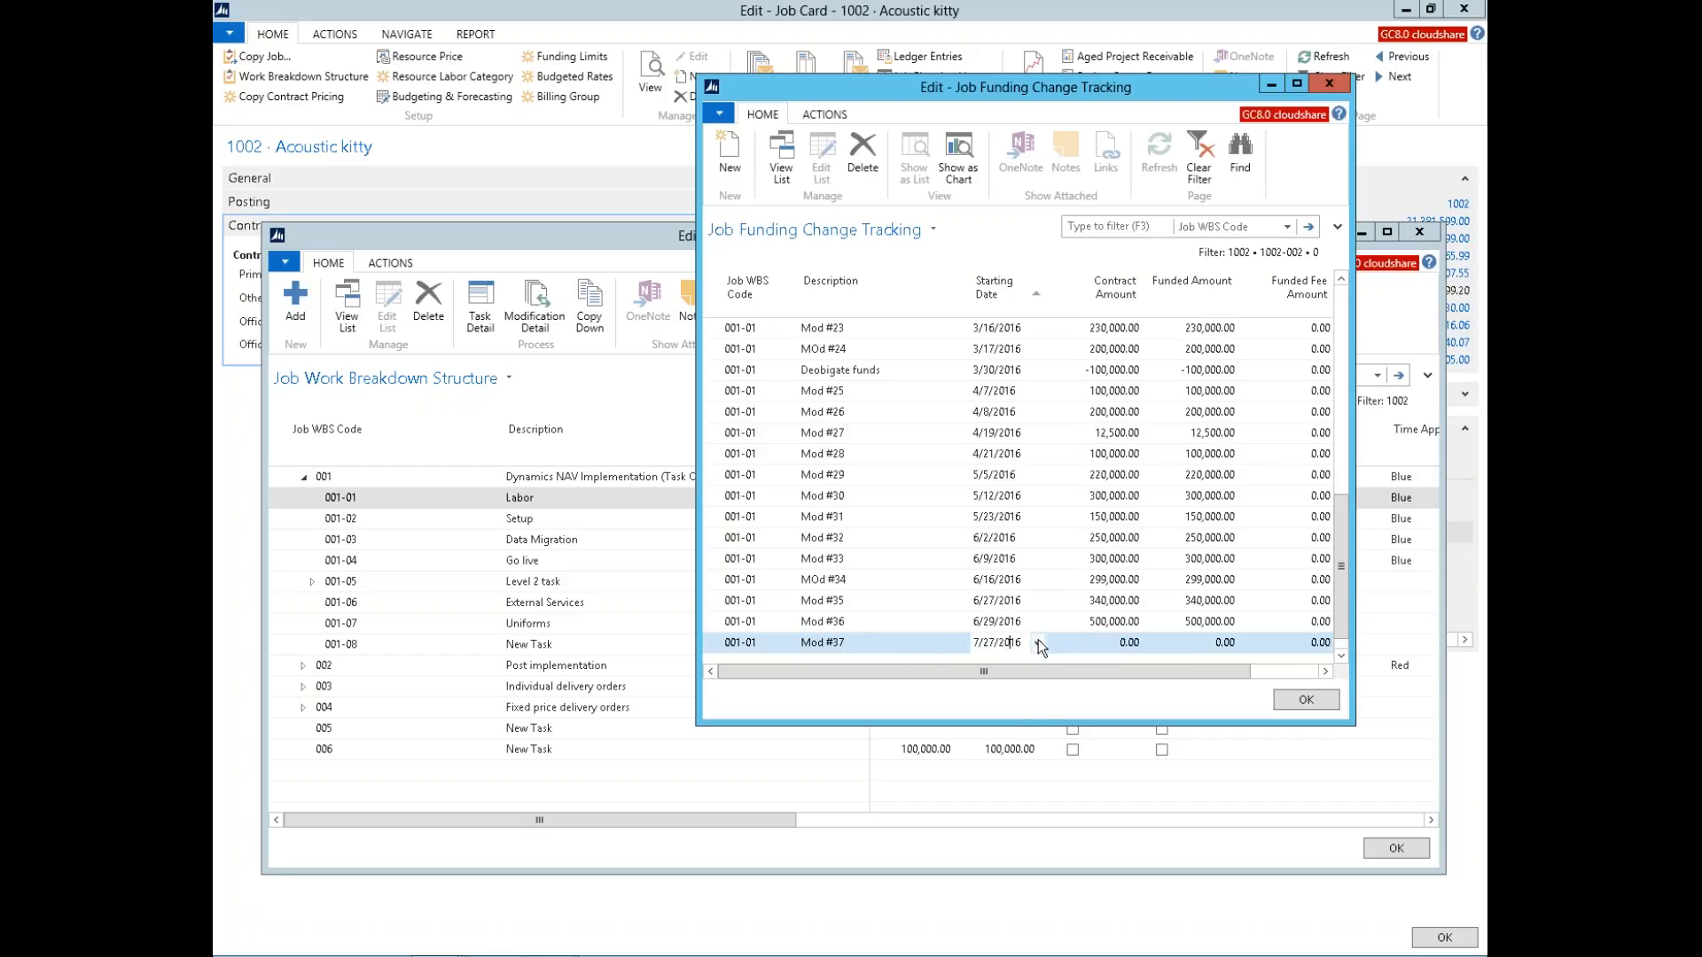
left_click(1037, 642)
left_click(982, 674)
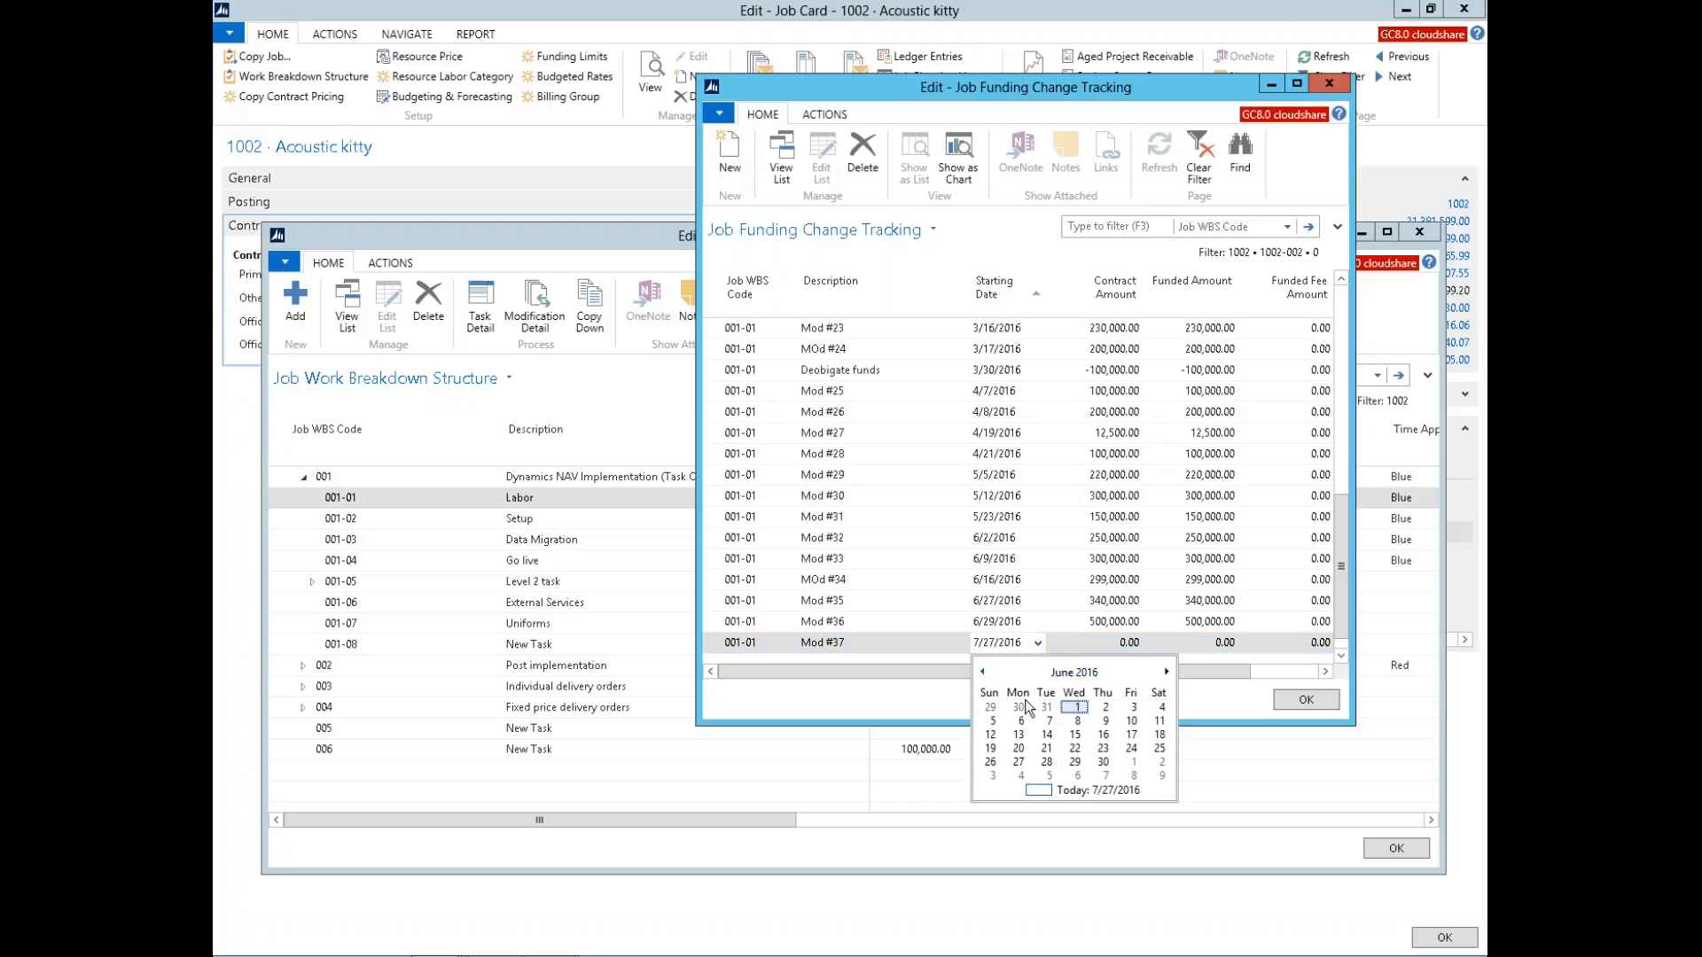
left_click(1104, 763)
key("Tab")
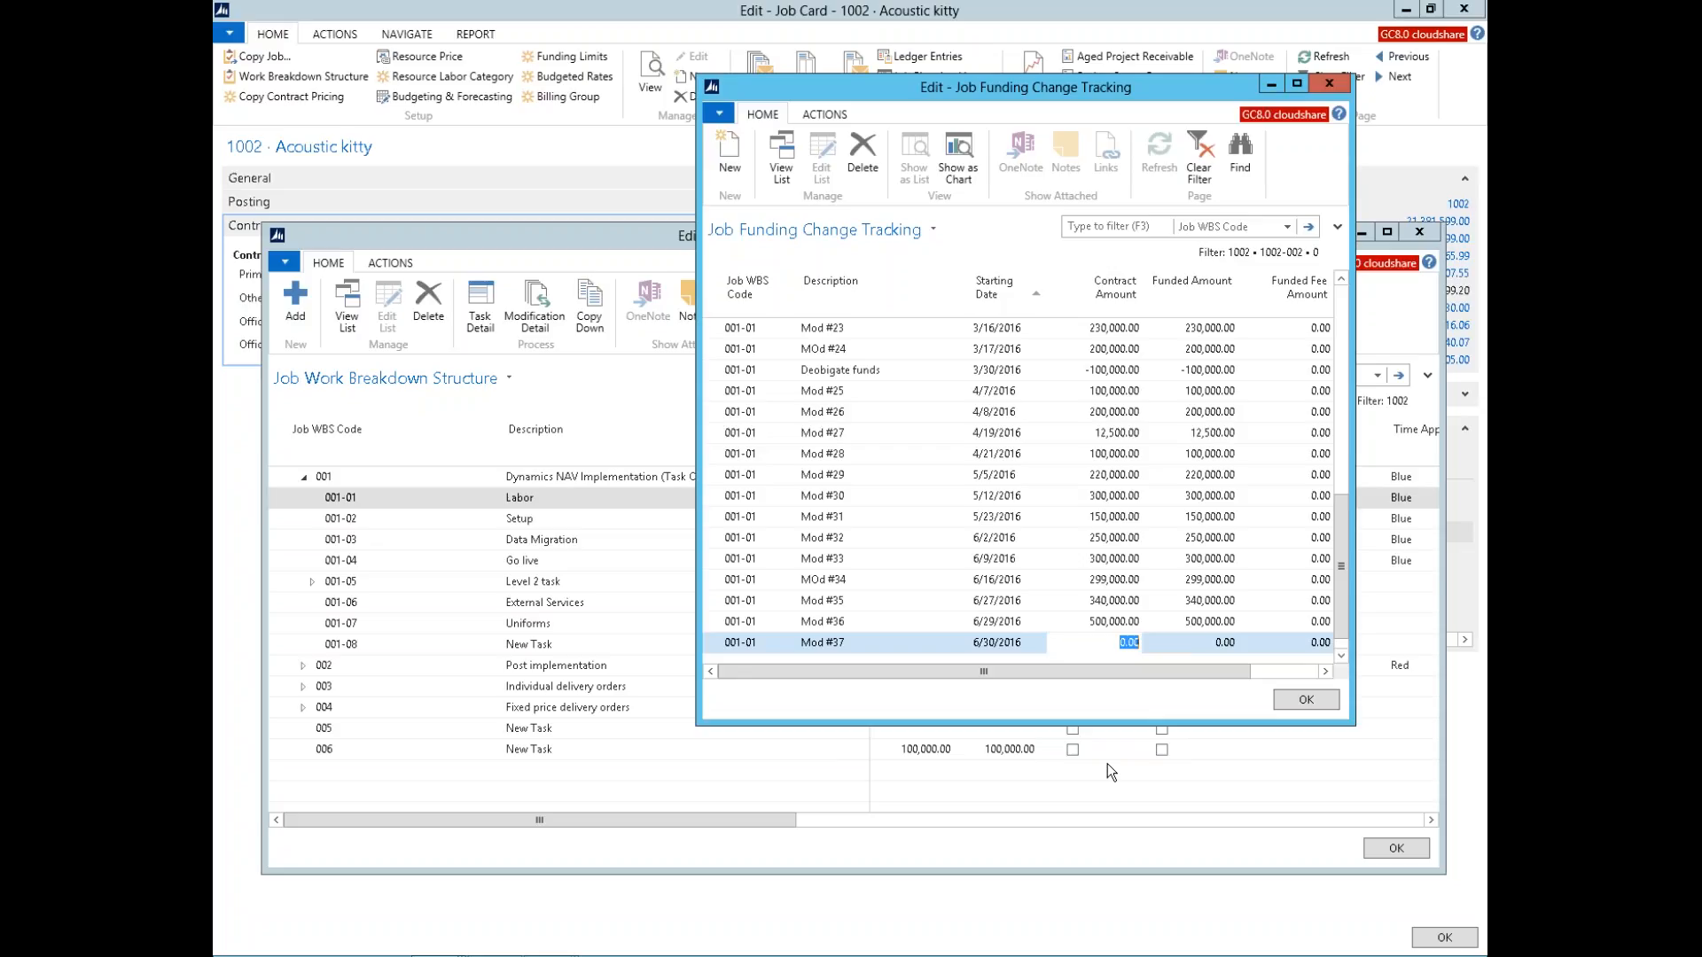
Step: Enter 450,000 as both the contract amount and the funded amount of Mod #37
type("500")
key("BackSpace")
key("BackSpace")
key("BackSpace")
type("450,000")
key("Tab")
type("450,")
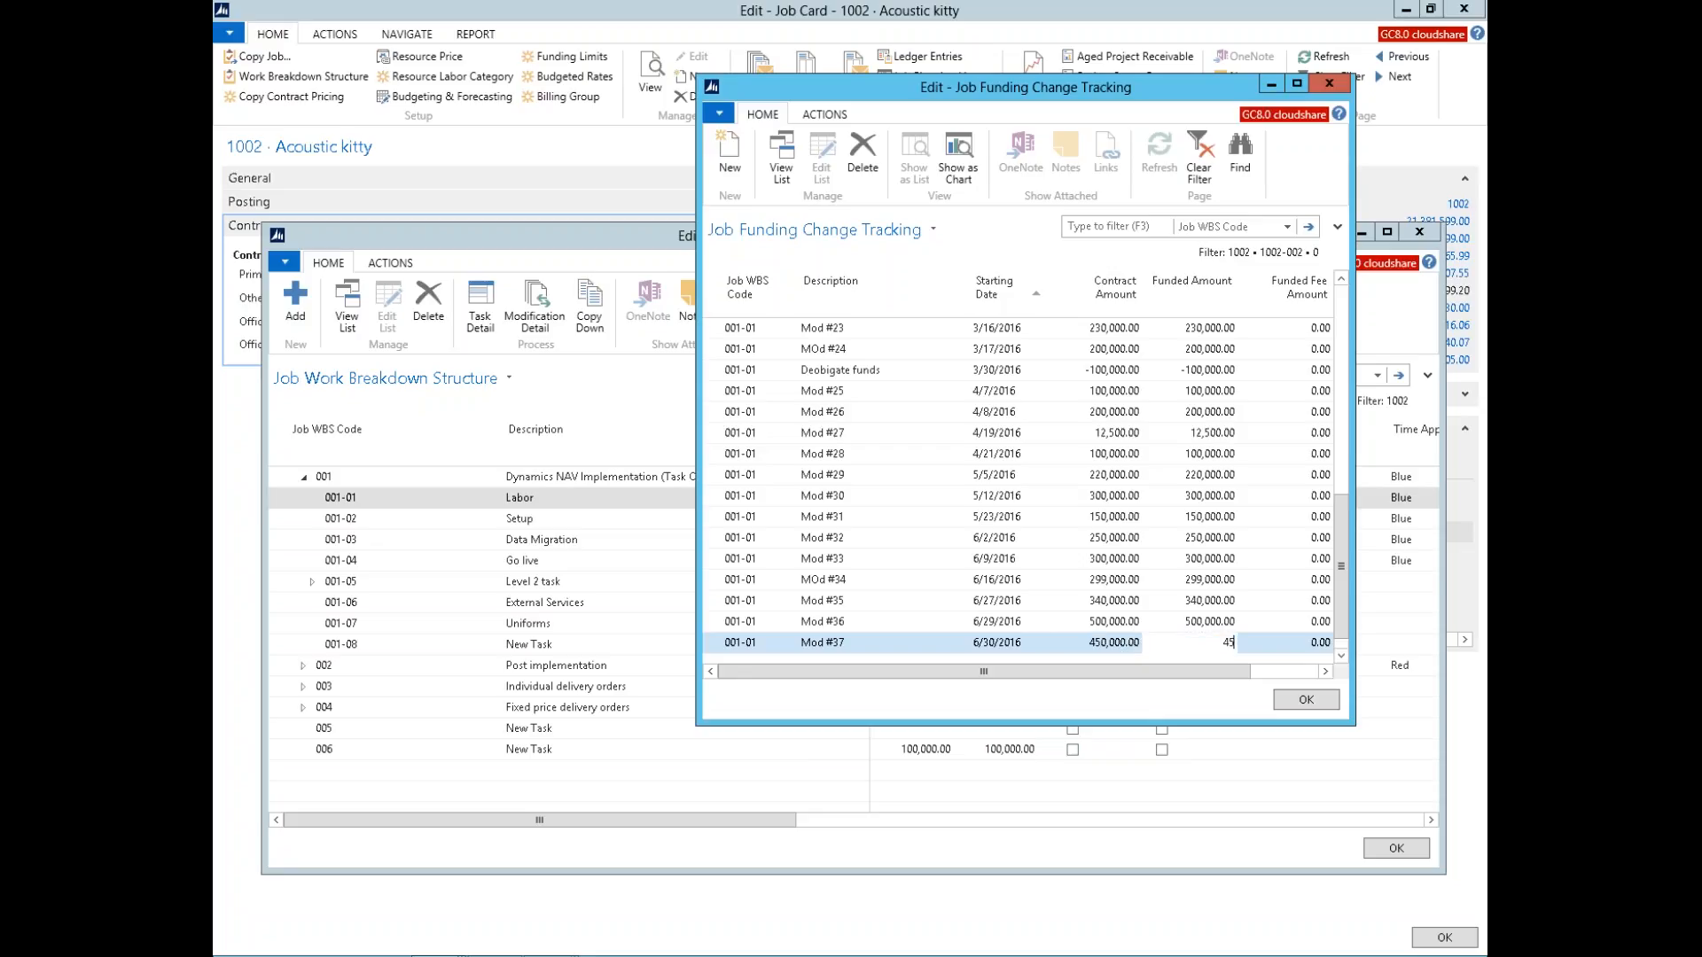
type("000")
key("Tab")
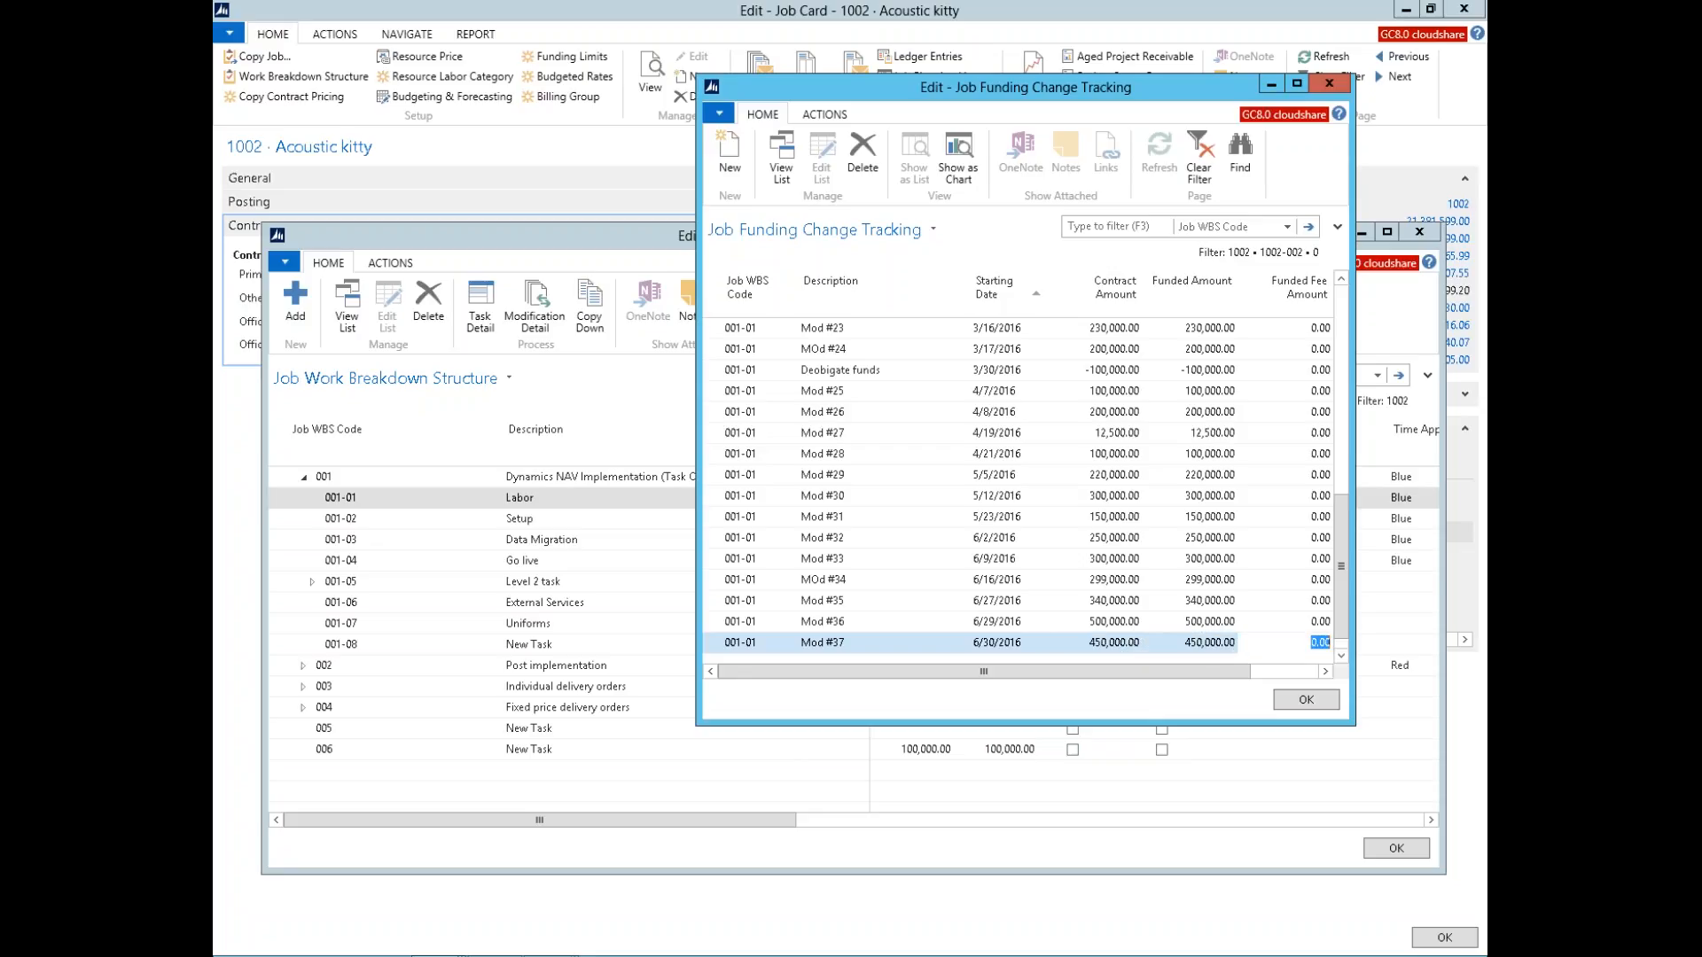
Step: Confirm and close the funding change tracking and the work breakdown structure to return to the job card
left_click(1306, 700)
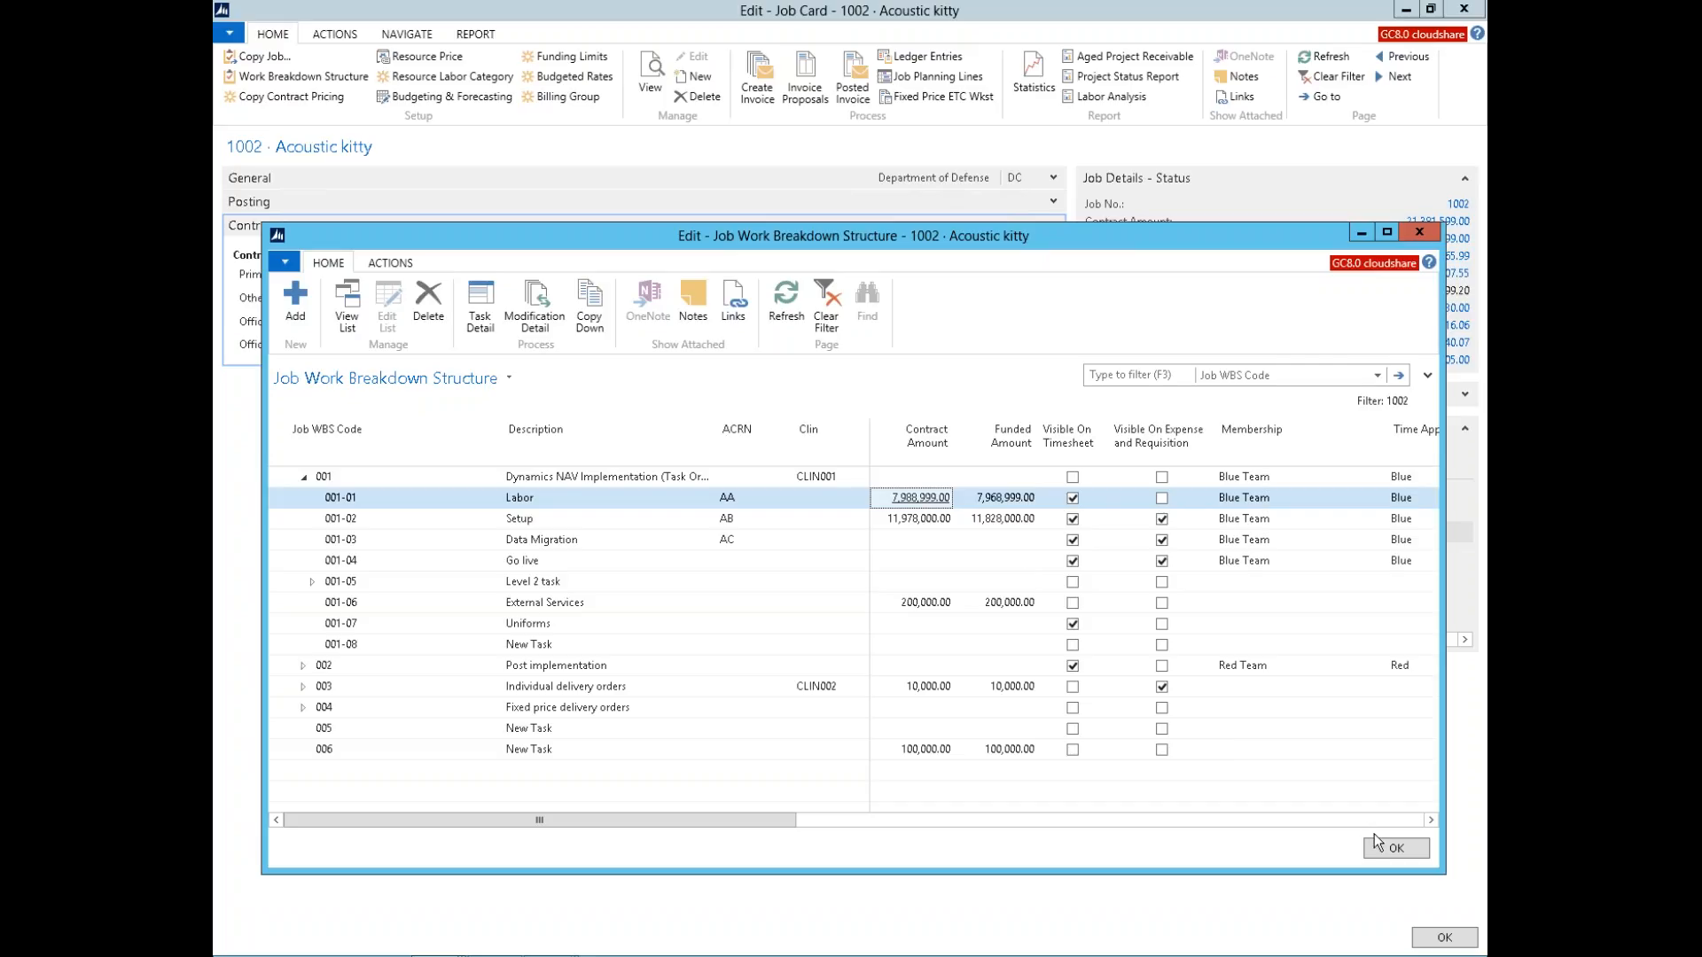
left_click_drag(1168, 236, 1115, 235)
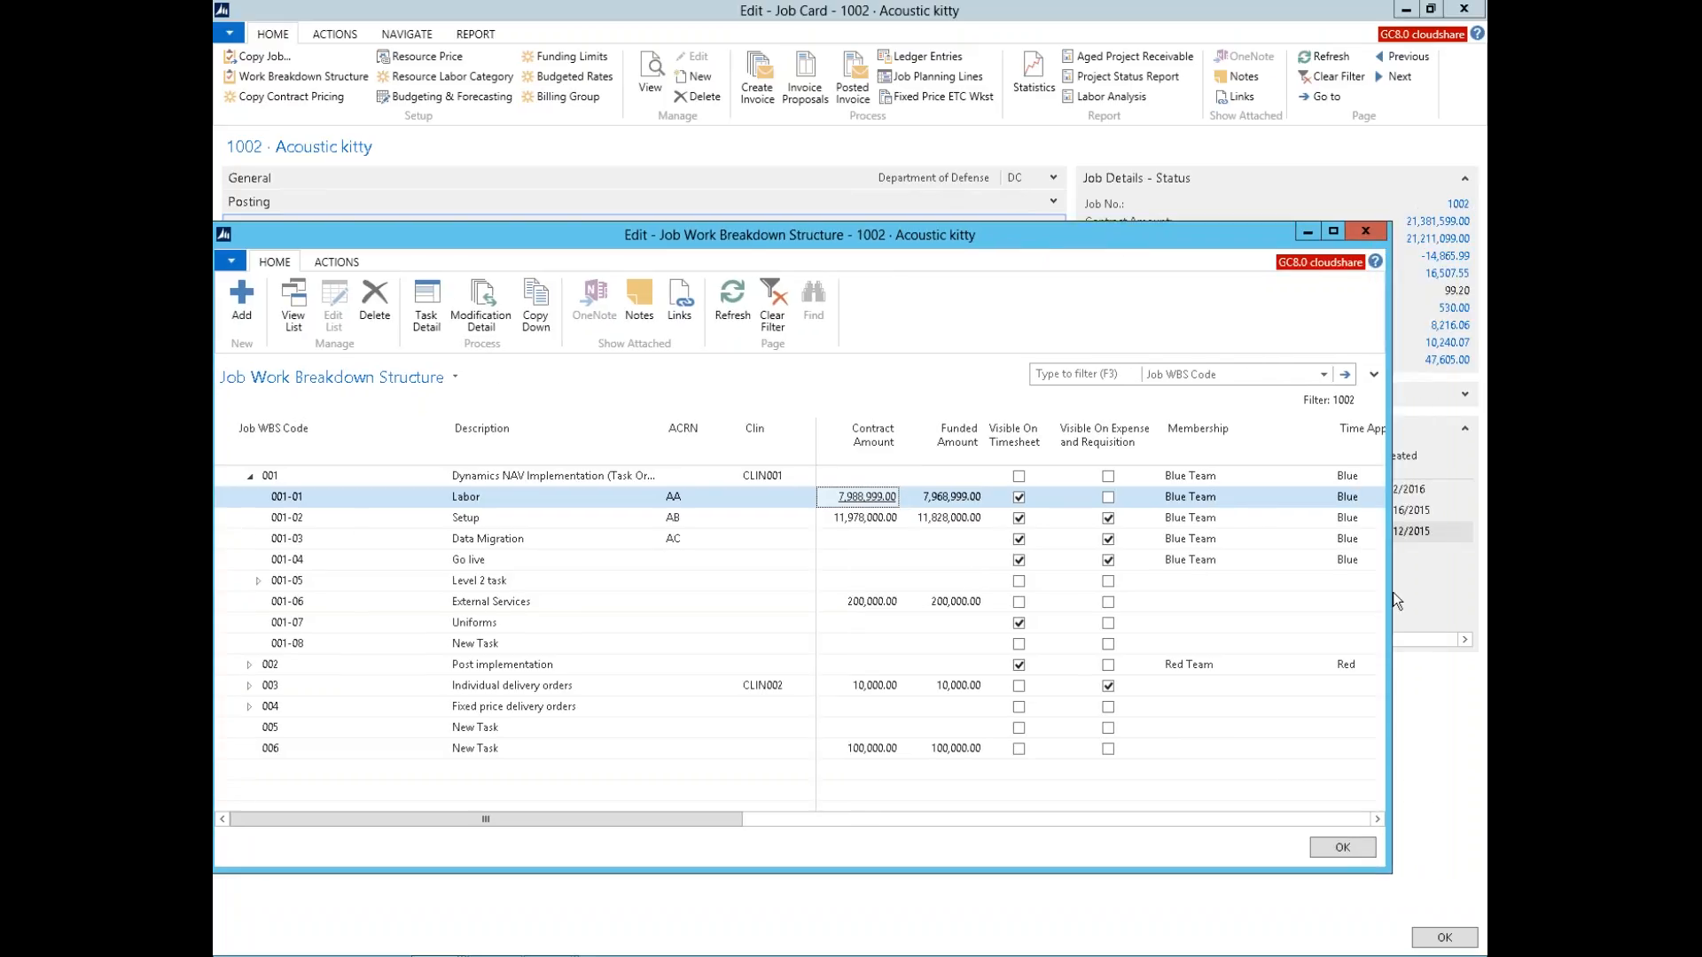
left_click(1340, 846)
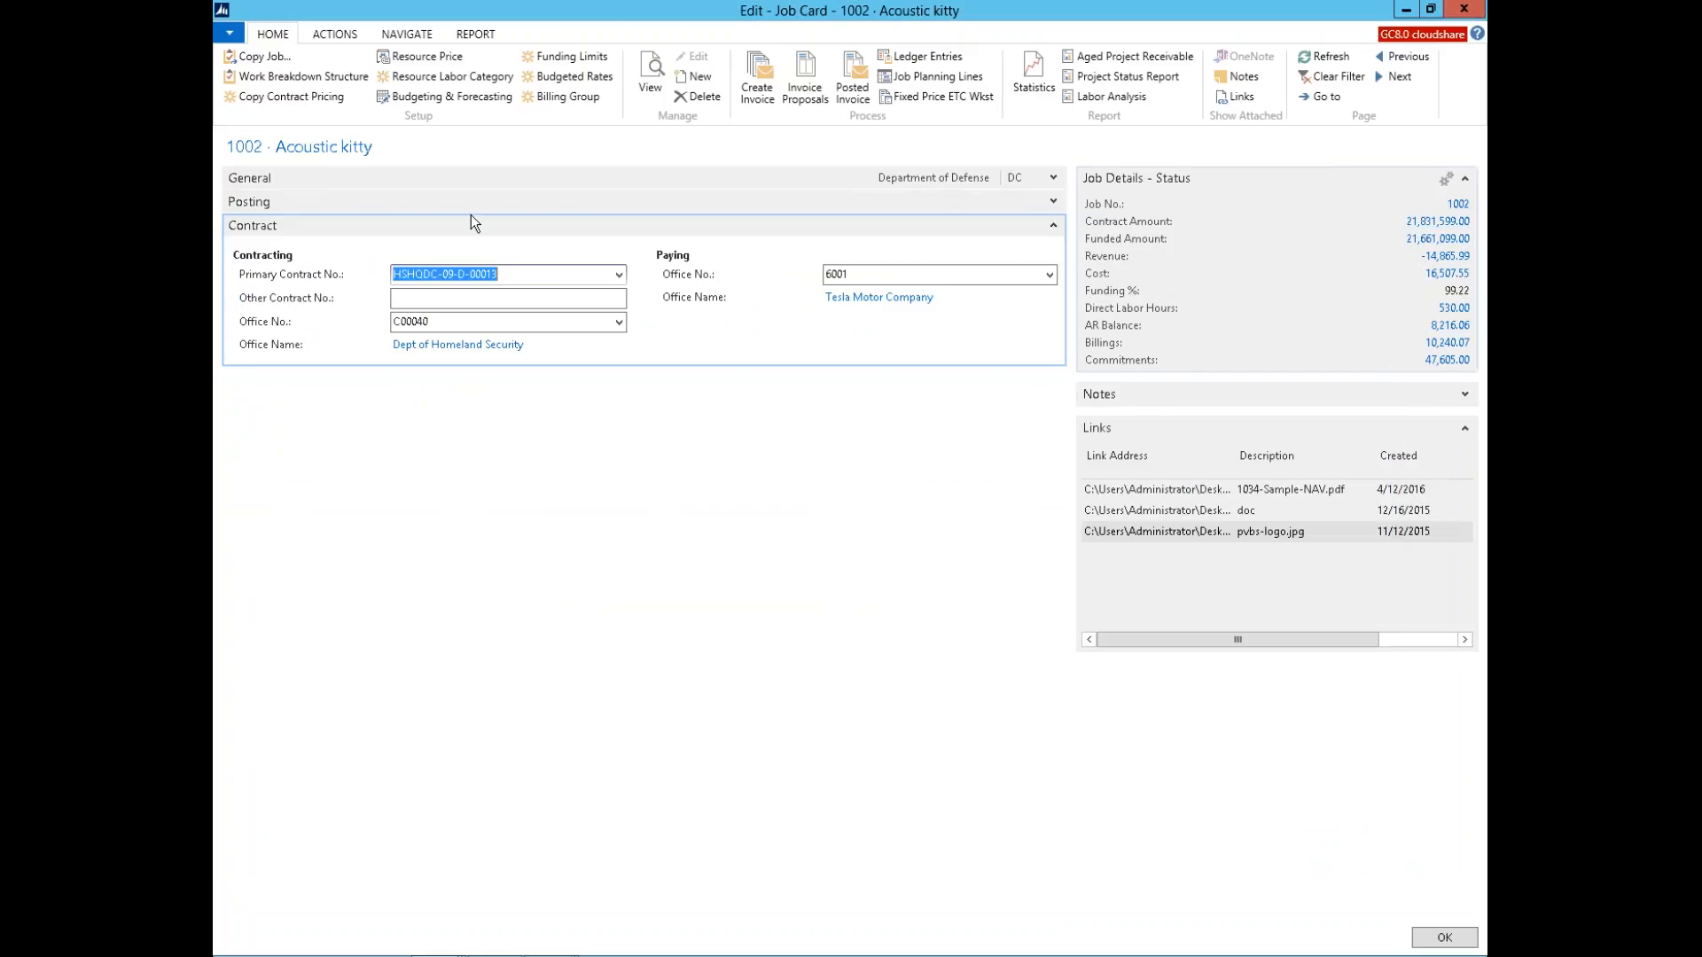
Step: Review Labor task 001-01 under task 001 in job 1002's work breakdown structure and return to the job card
left_click(313, 78)
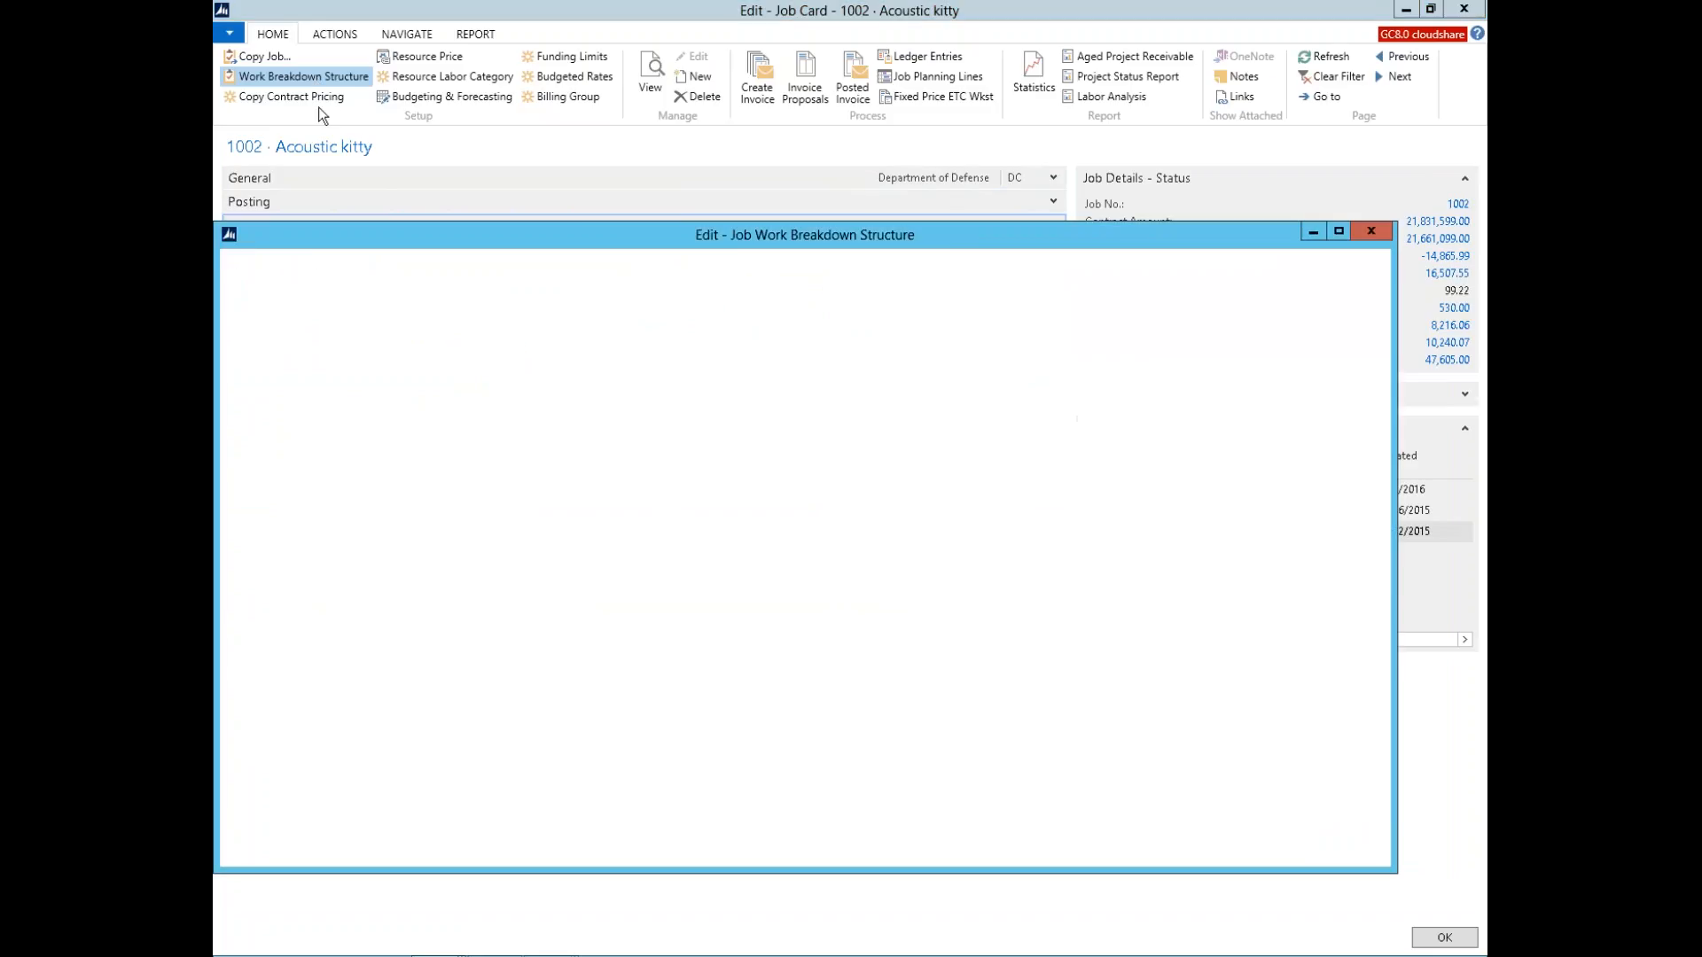
left_click(255, 476)
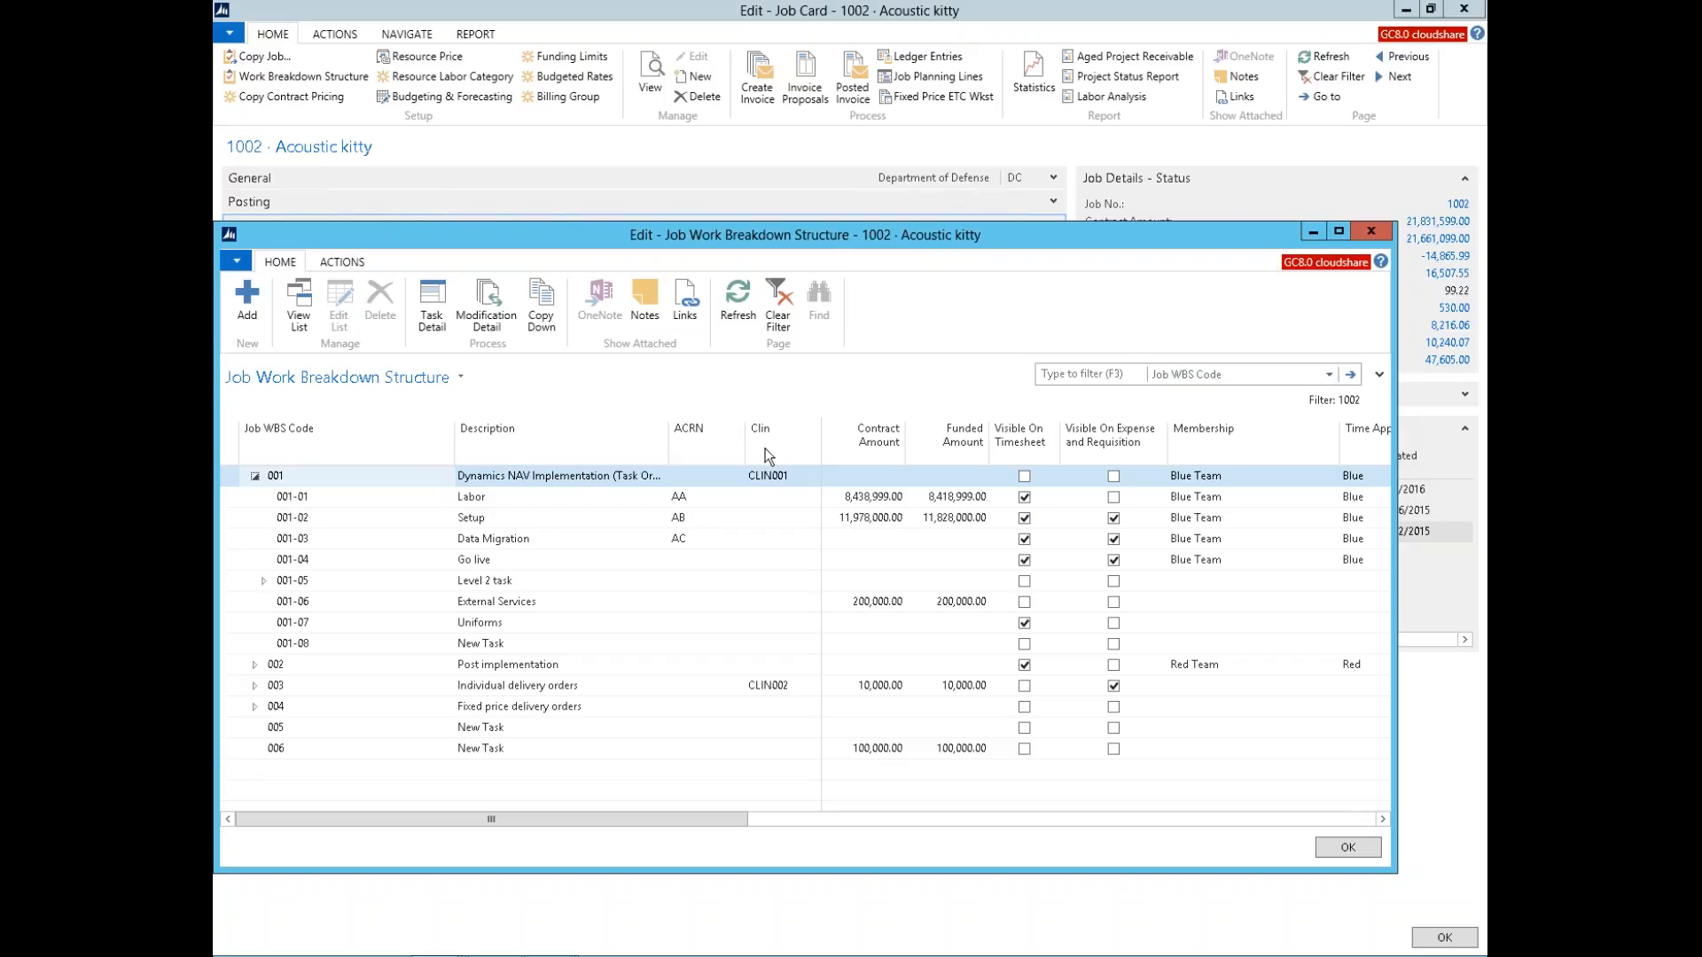
left_click(545, 502)
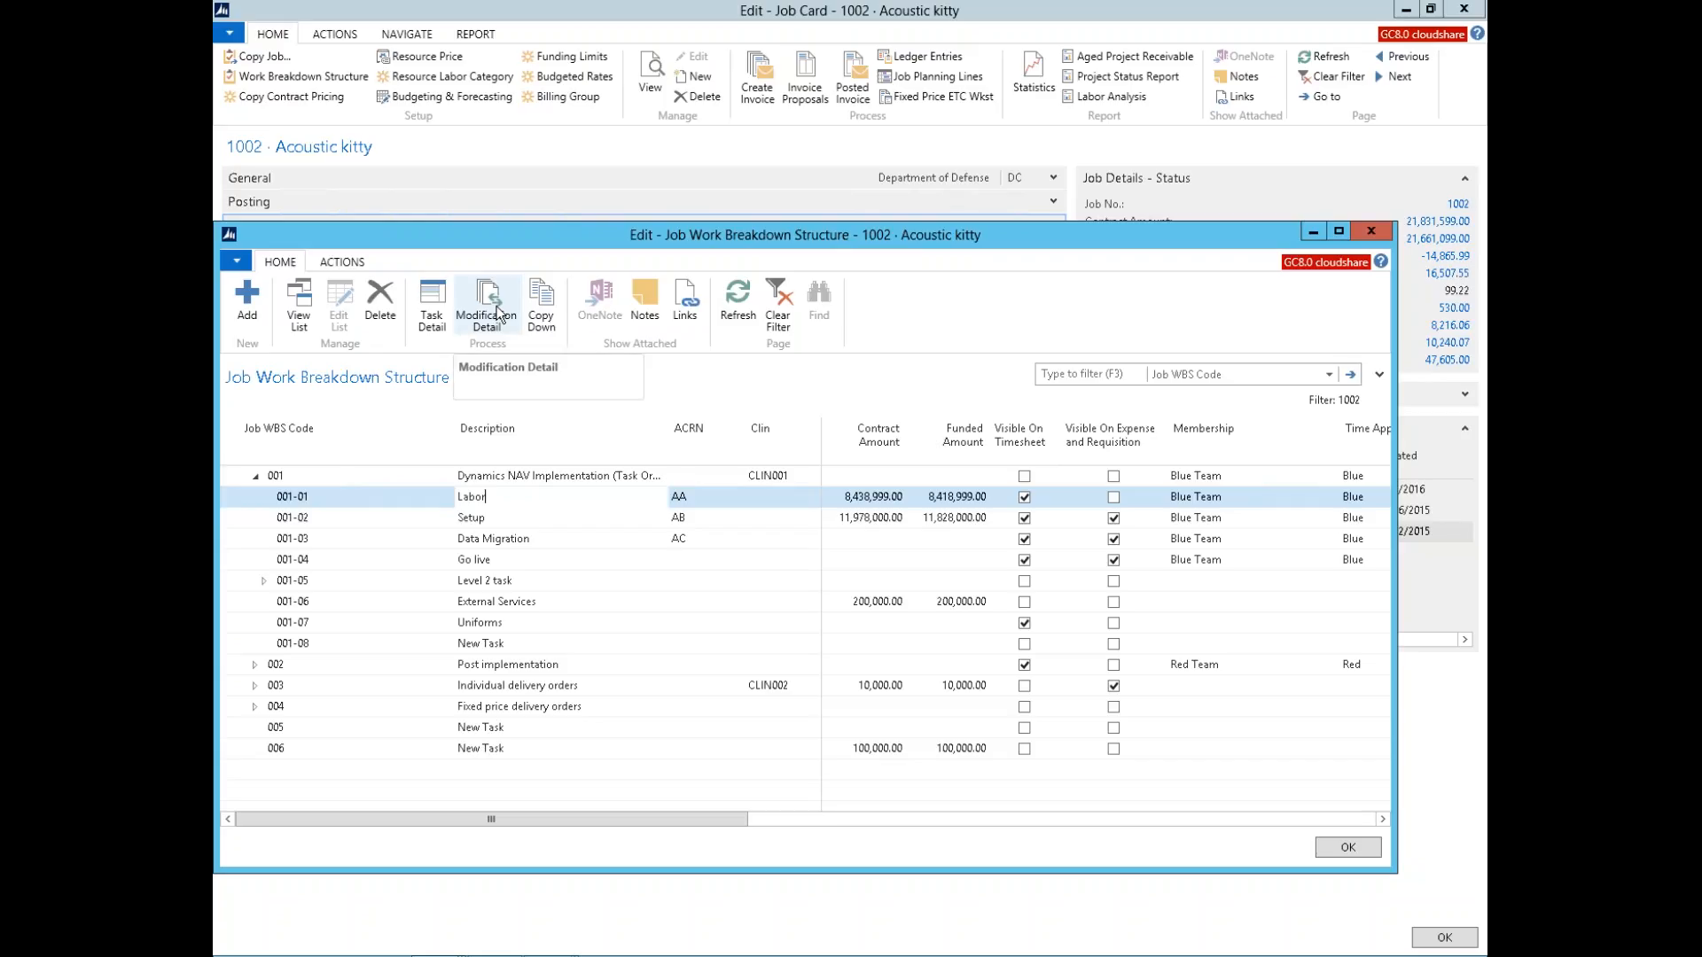
key("Escape")
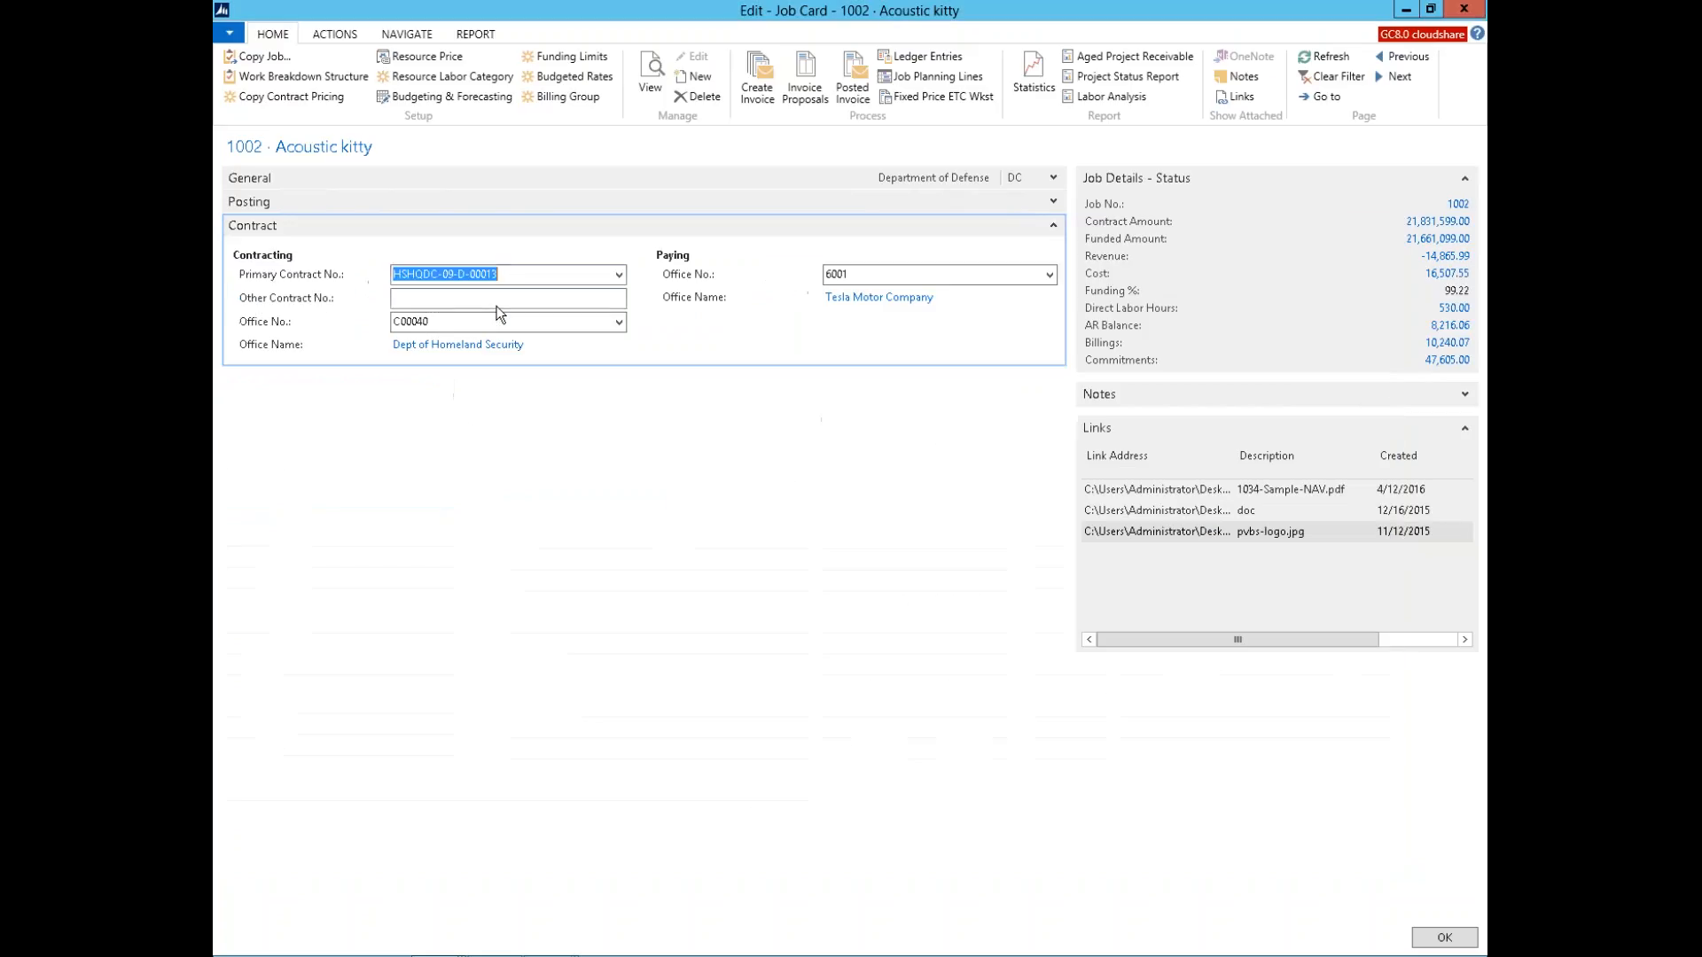
Step: Try to drop the PTO-Report file from the desktop onto job 1002's resized card, and maximize the card again
left_click(1430, 9)
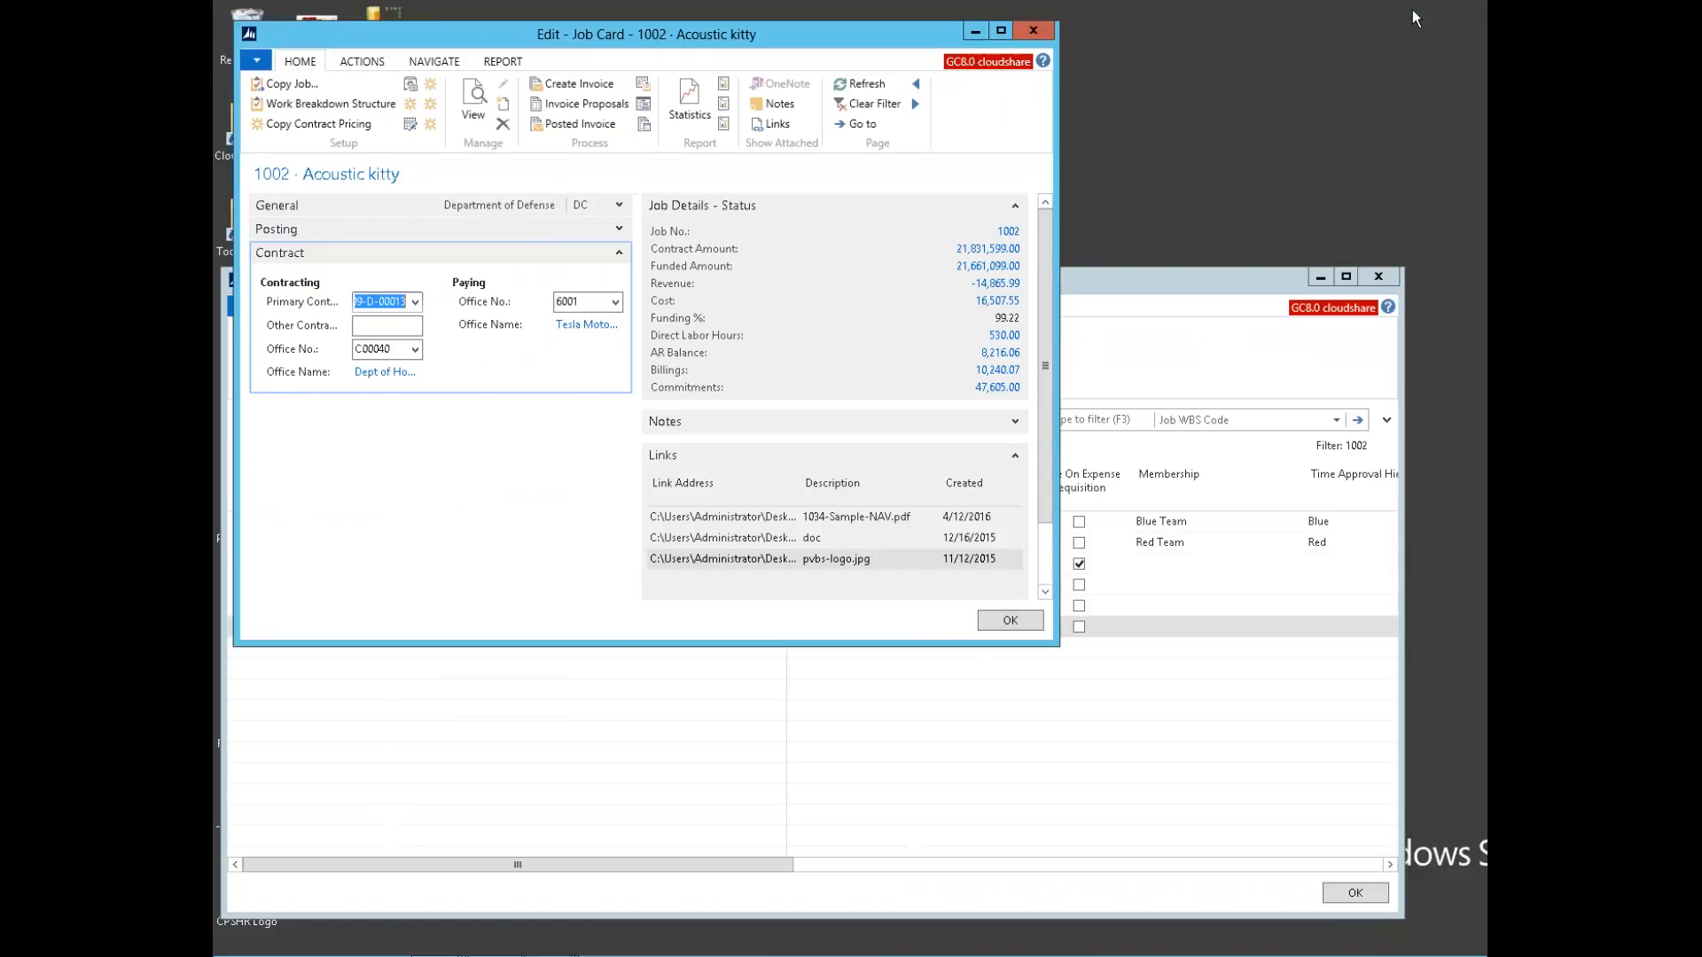
left_click_drag(787, 34, 1083, 85)
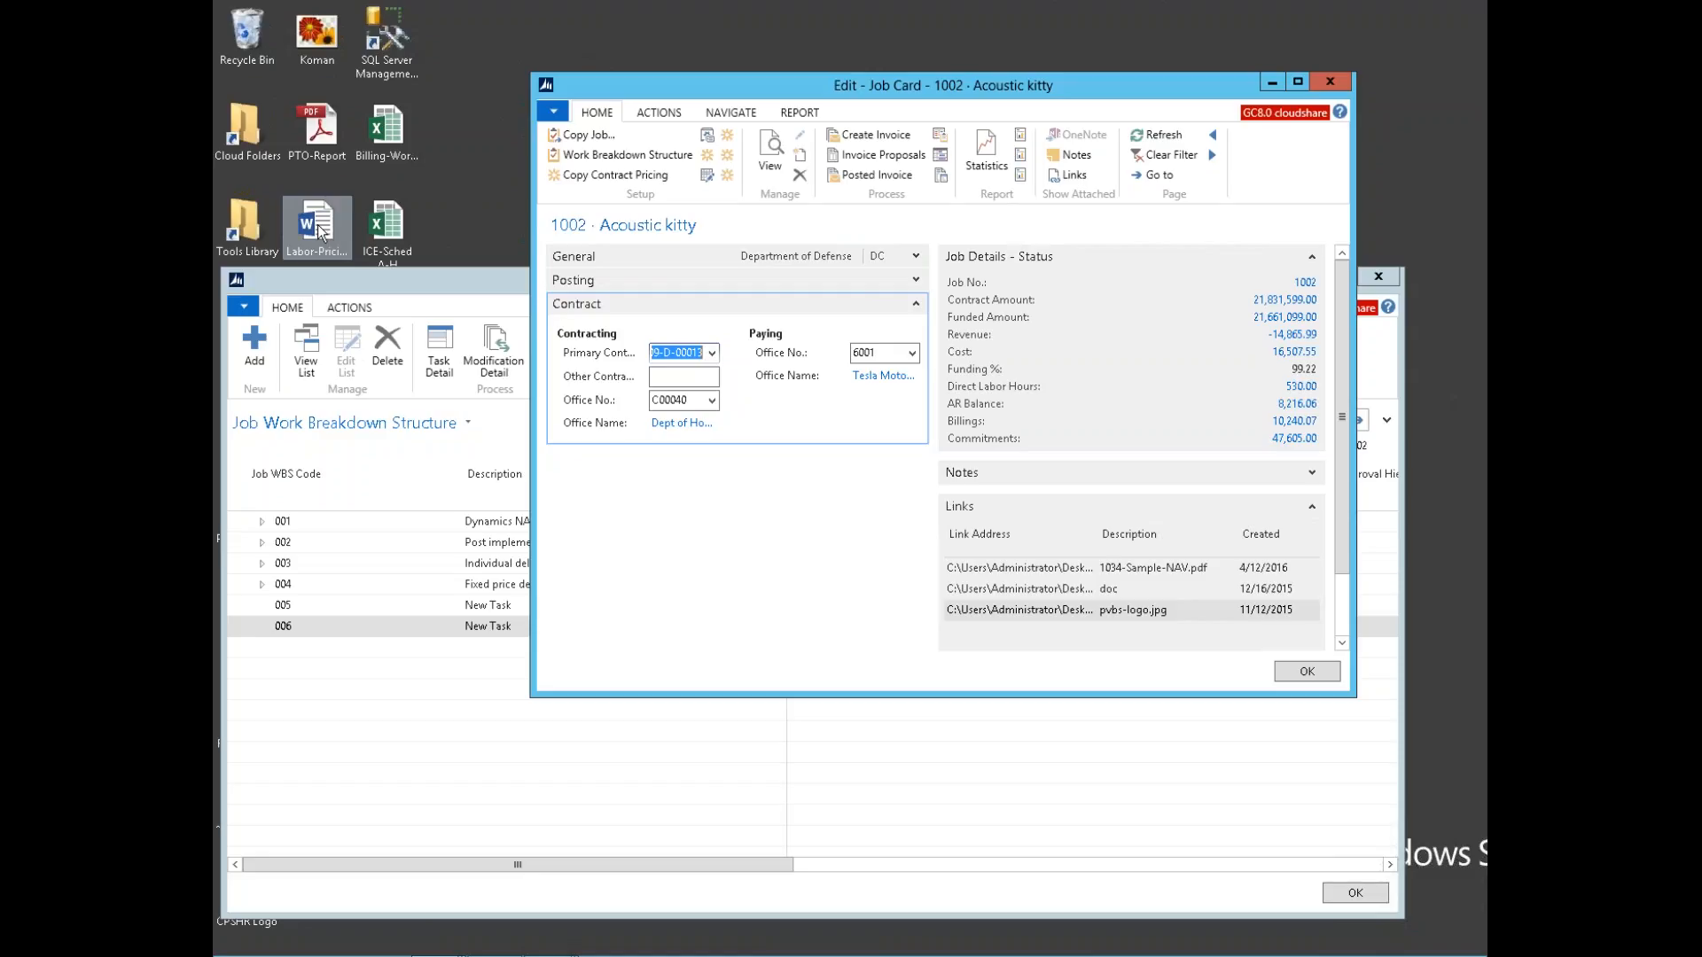
left_click_drag(319, 115, 1055, 274)
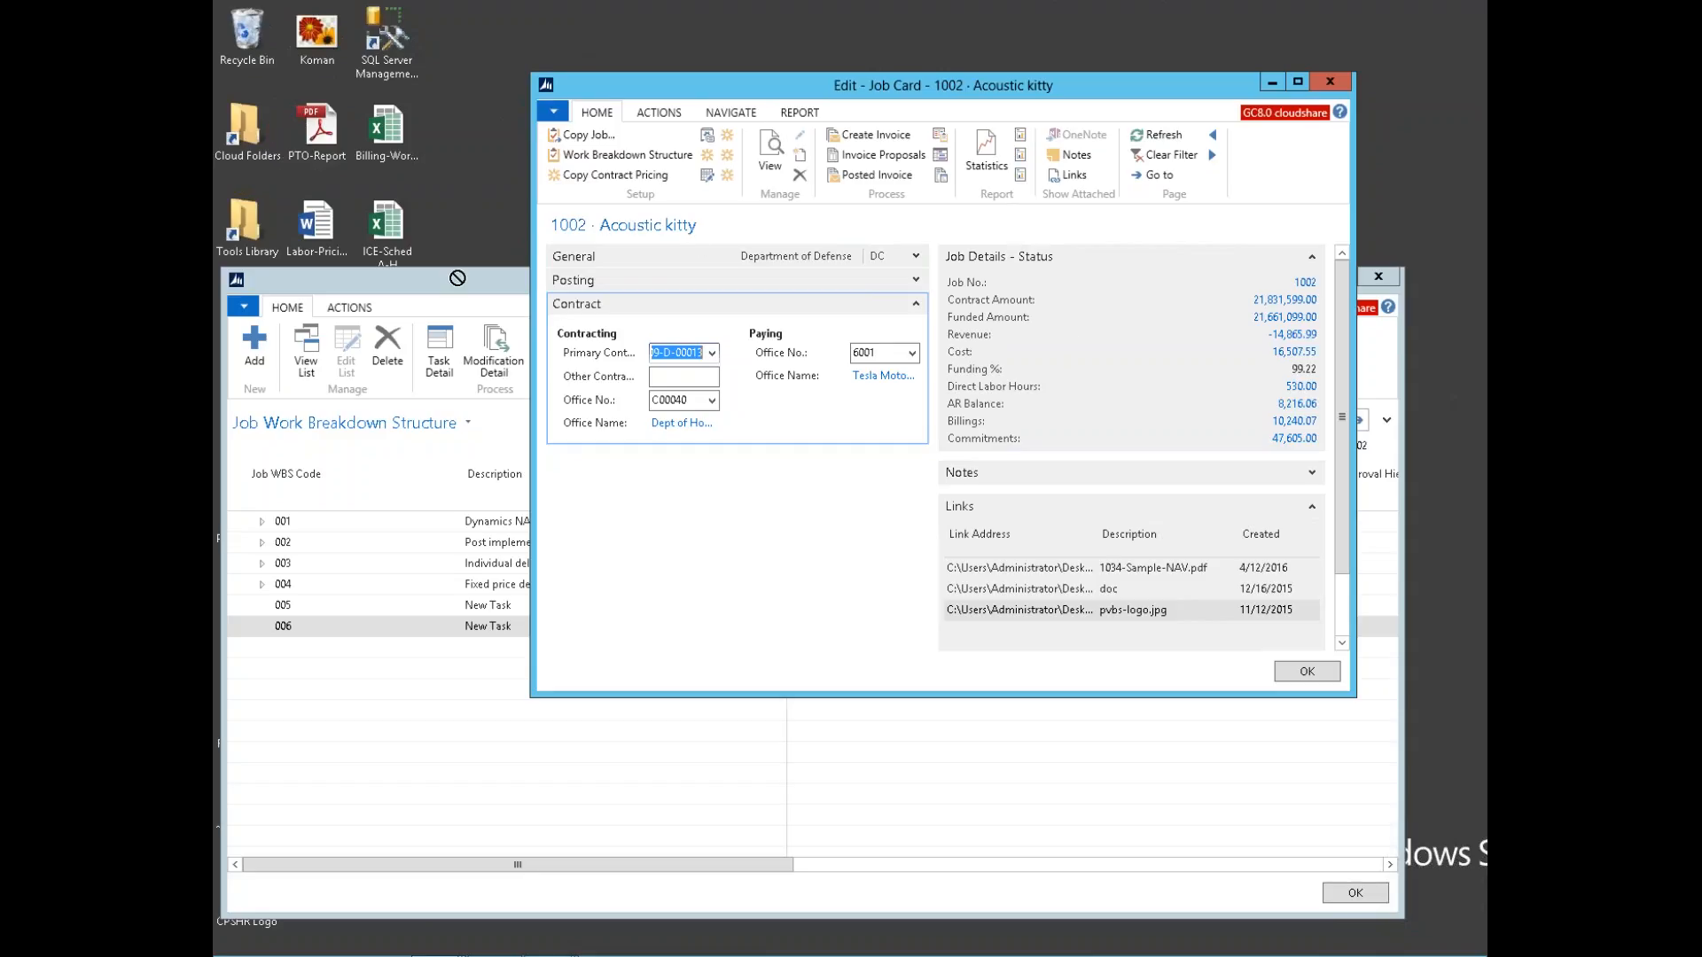
left_click(312, 124)
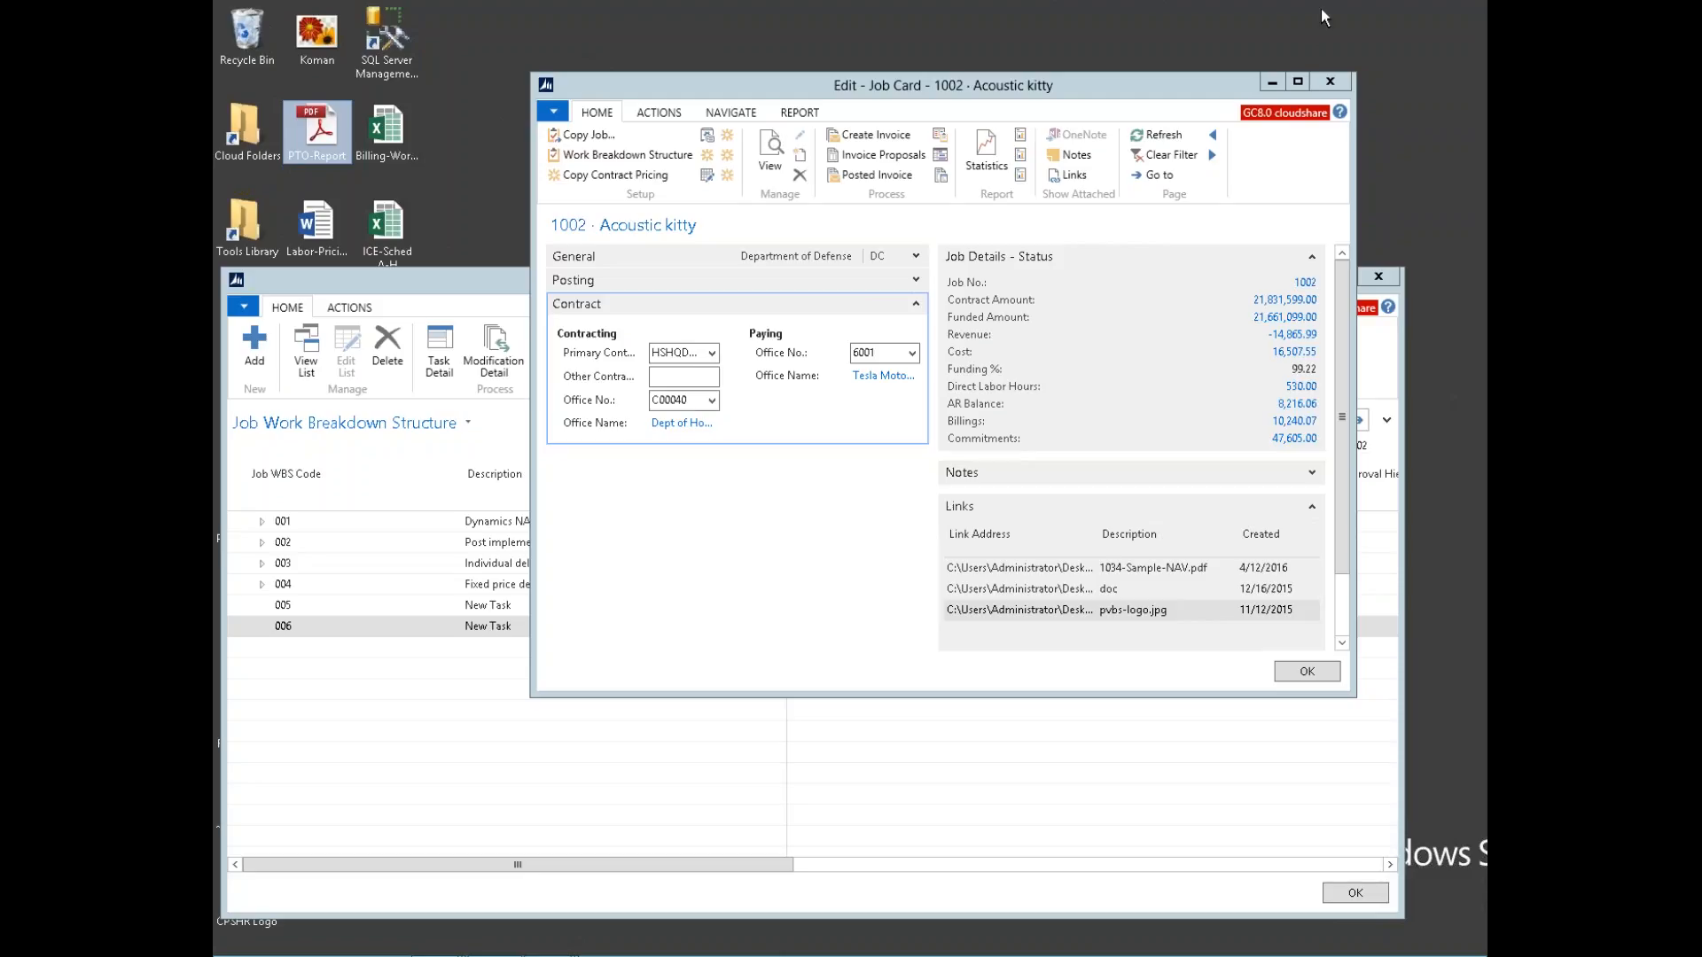
left_click(1298, 80)
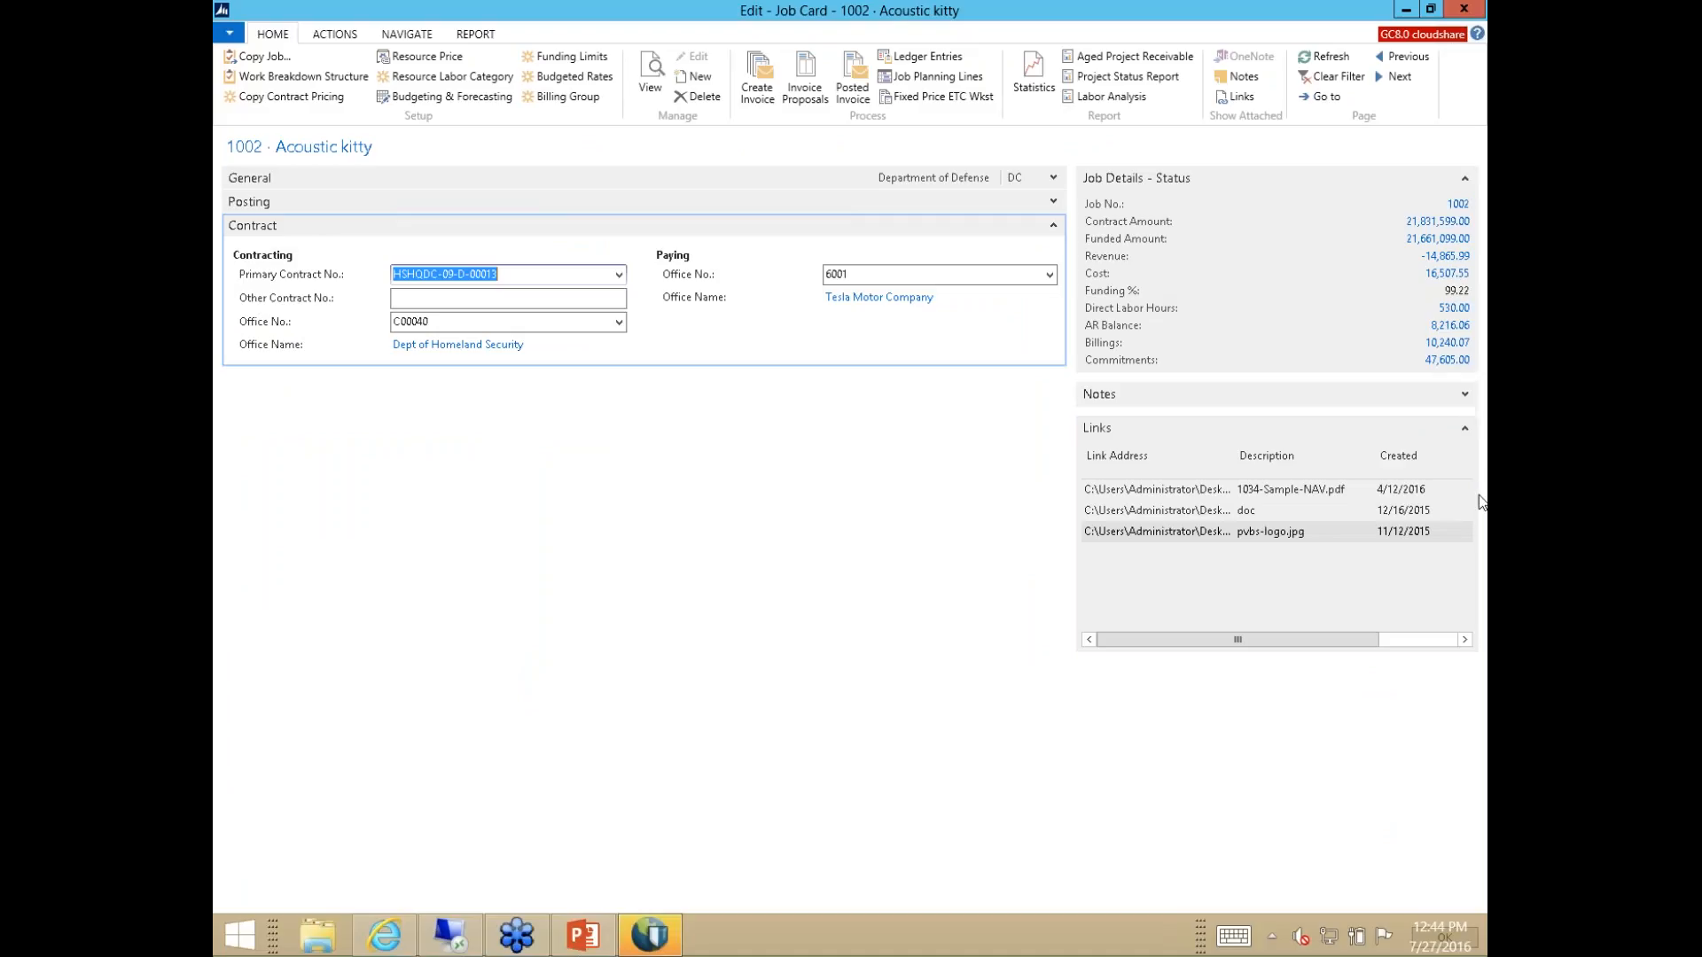
Step: Start a blank link entry in job 1002's Links section and narrow the job details pane
left_click(1120, 491)
left_click(1444, 429)
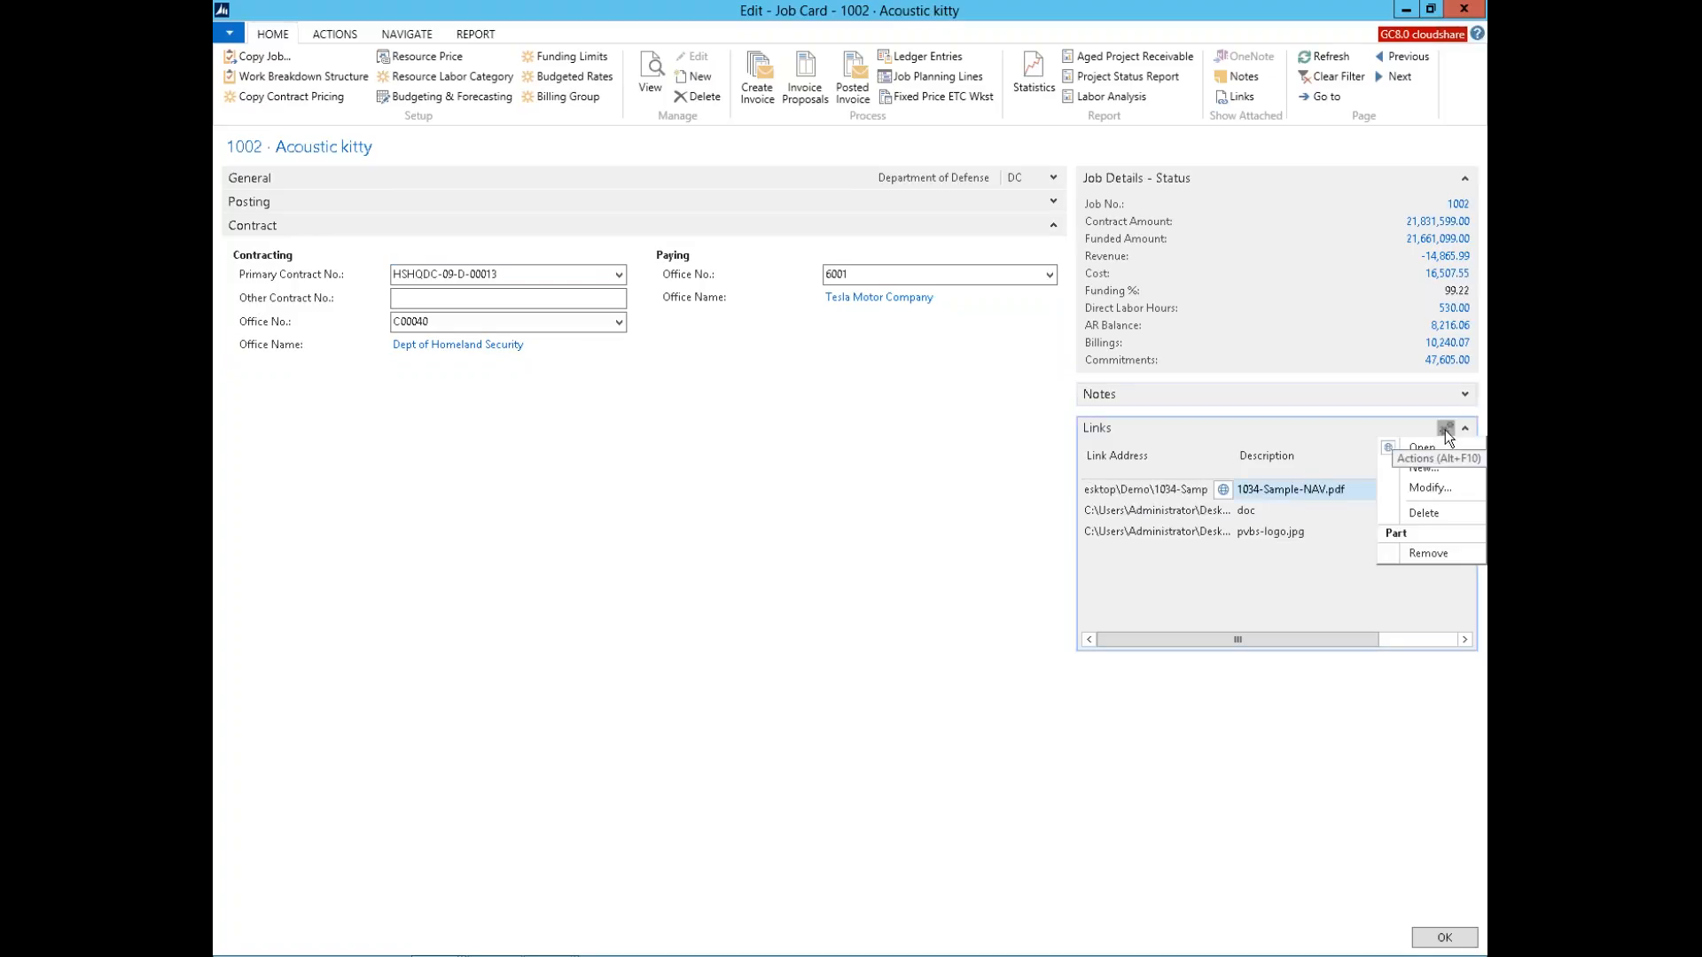
left_click(1418, 488)
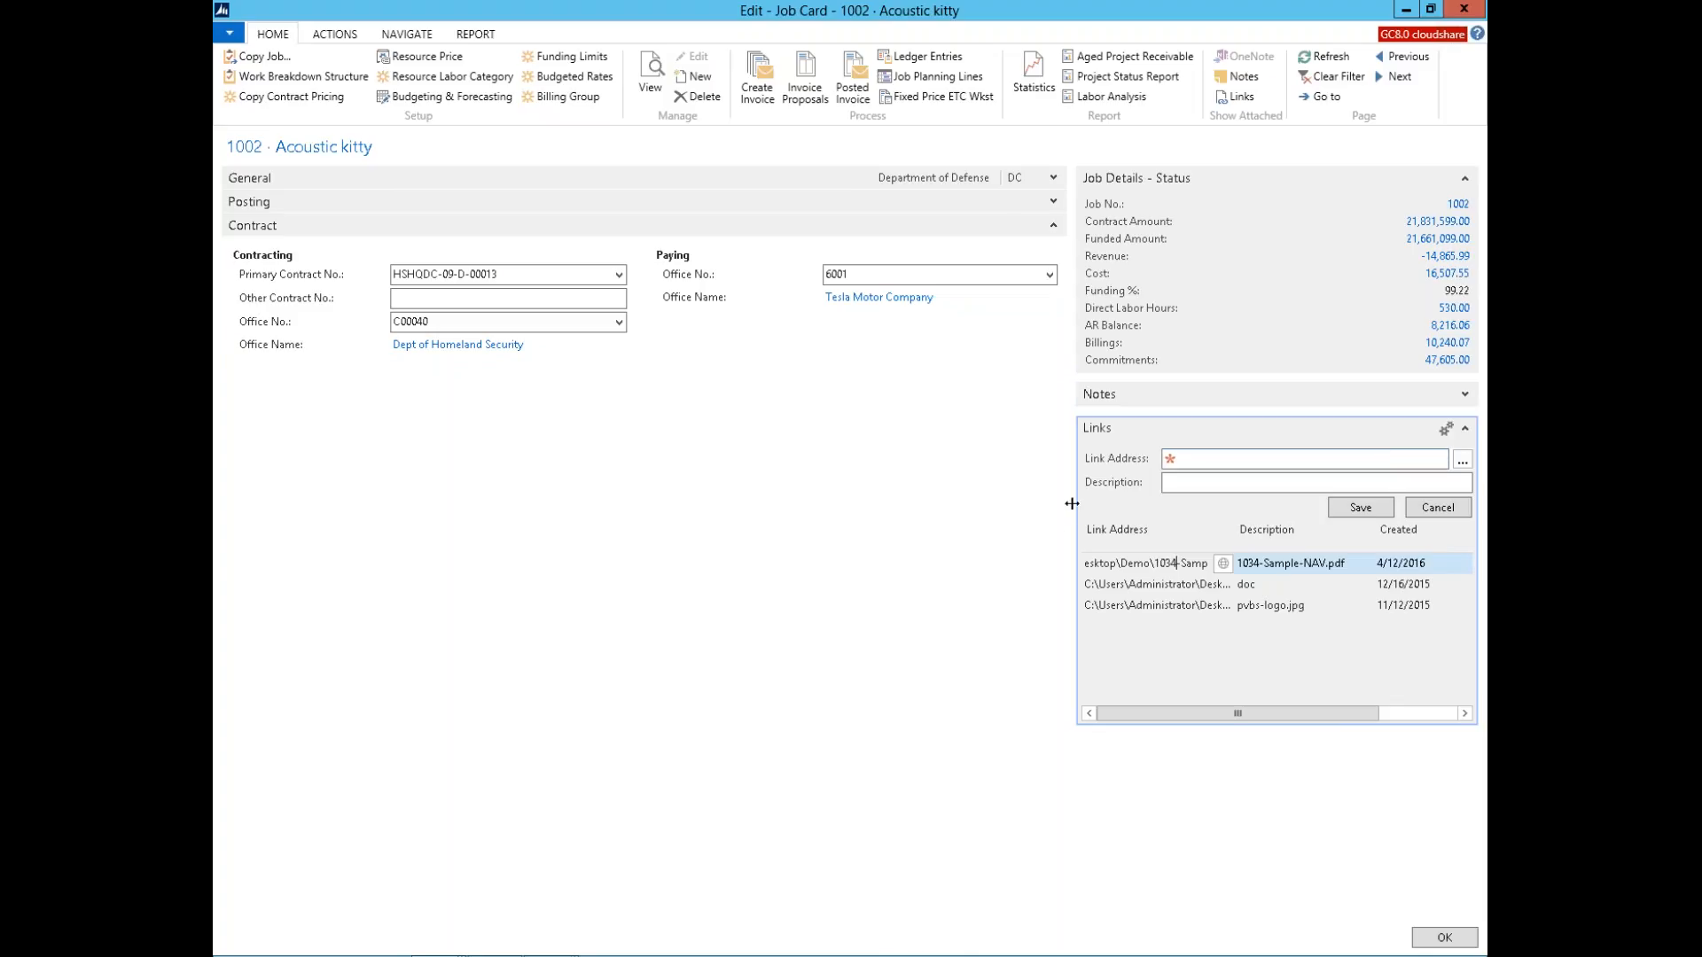
left_click_drag(1068, 505, 1180, 509)
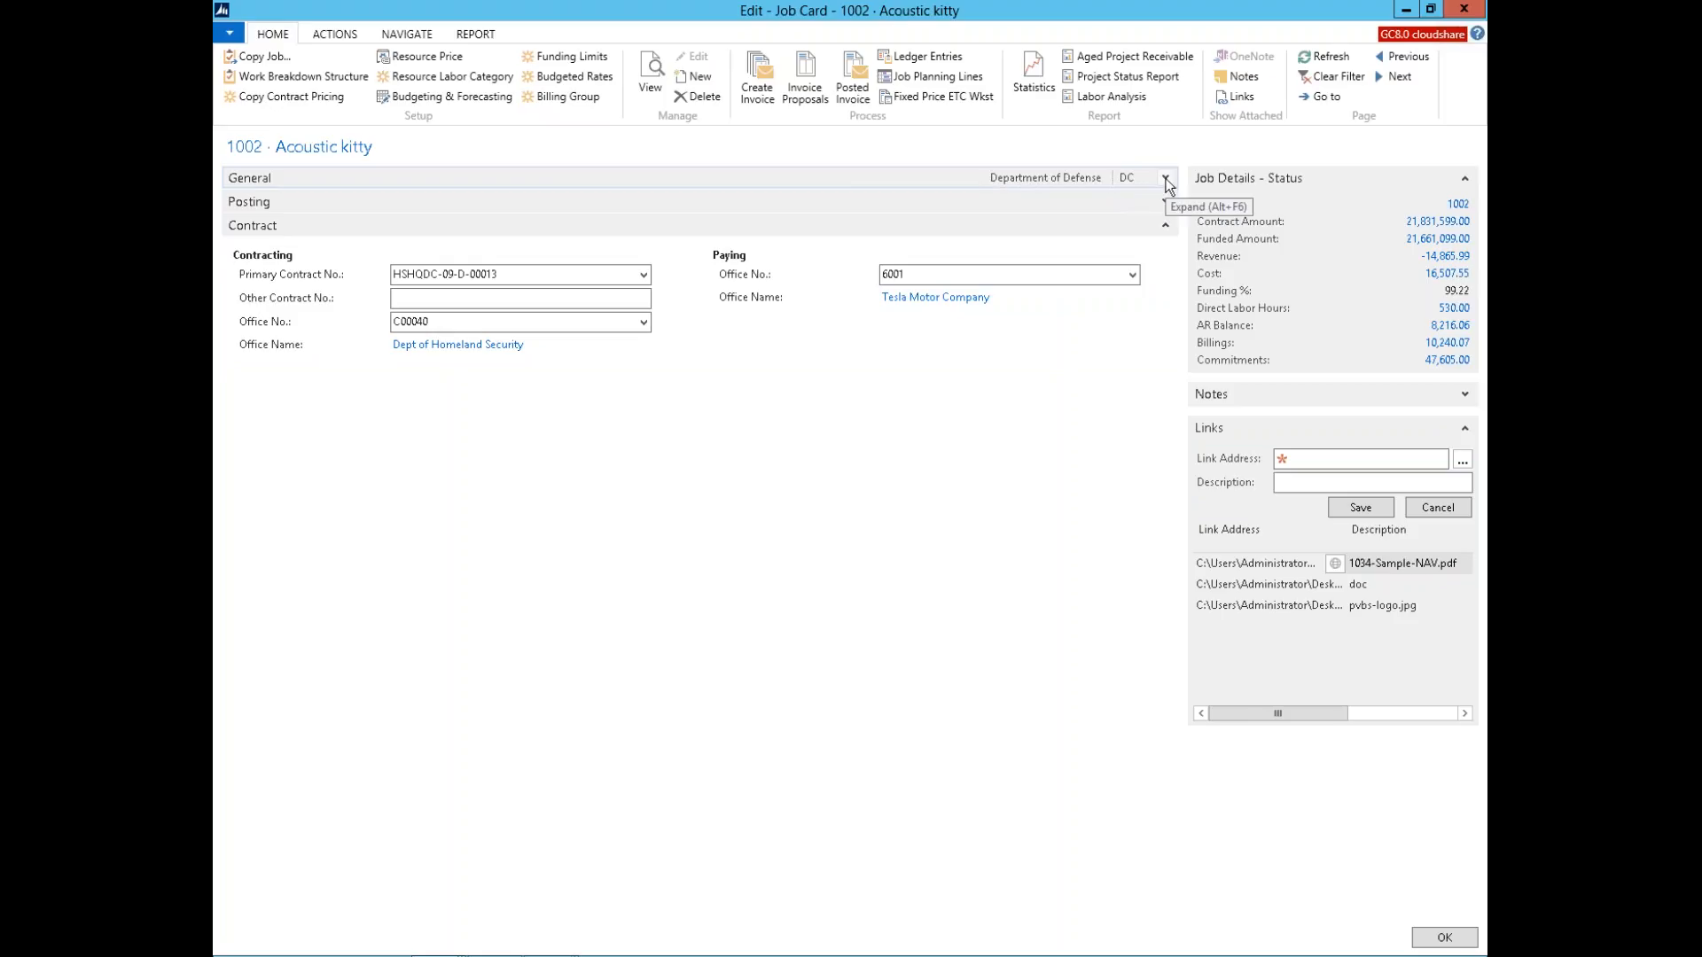
Step: Open job 1002's work breakdown structure and examine subtasks 001-01 to 001-08, including their timesheet and expense visibility
left_click(291, 77)
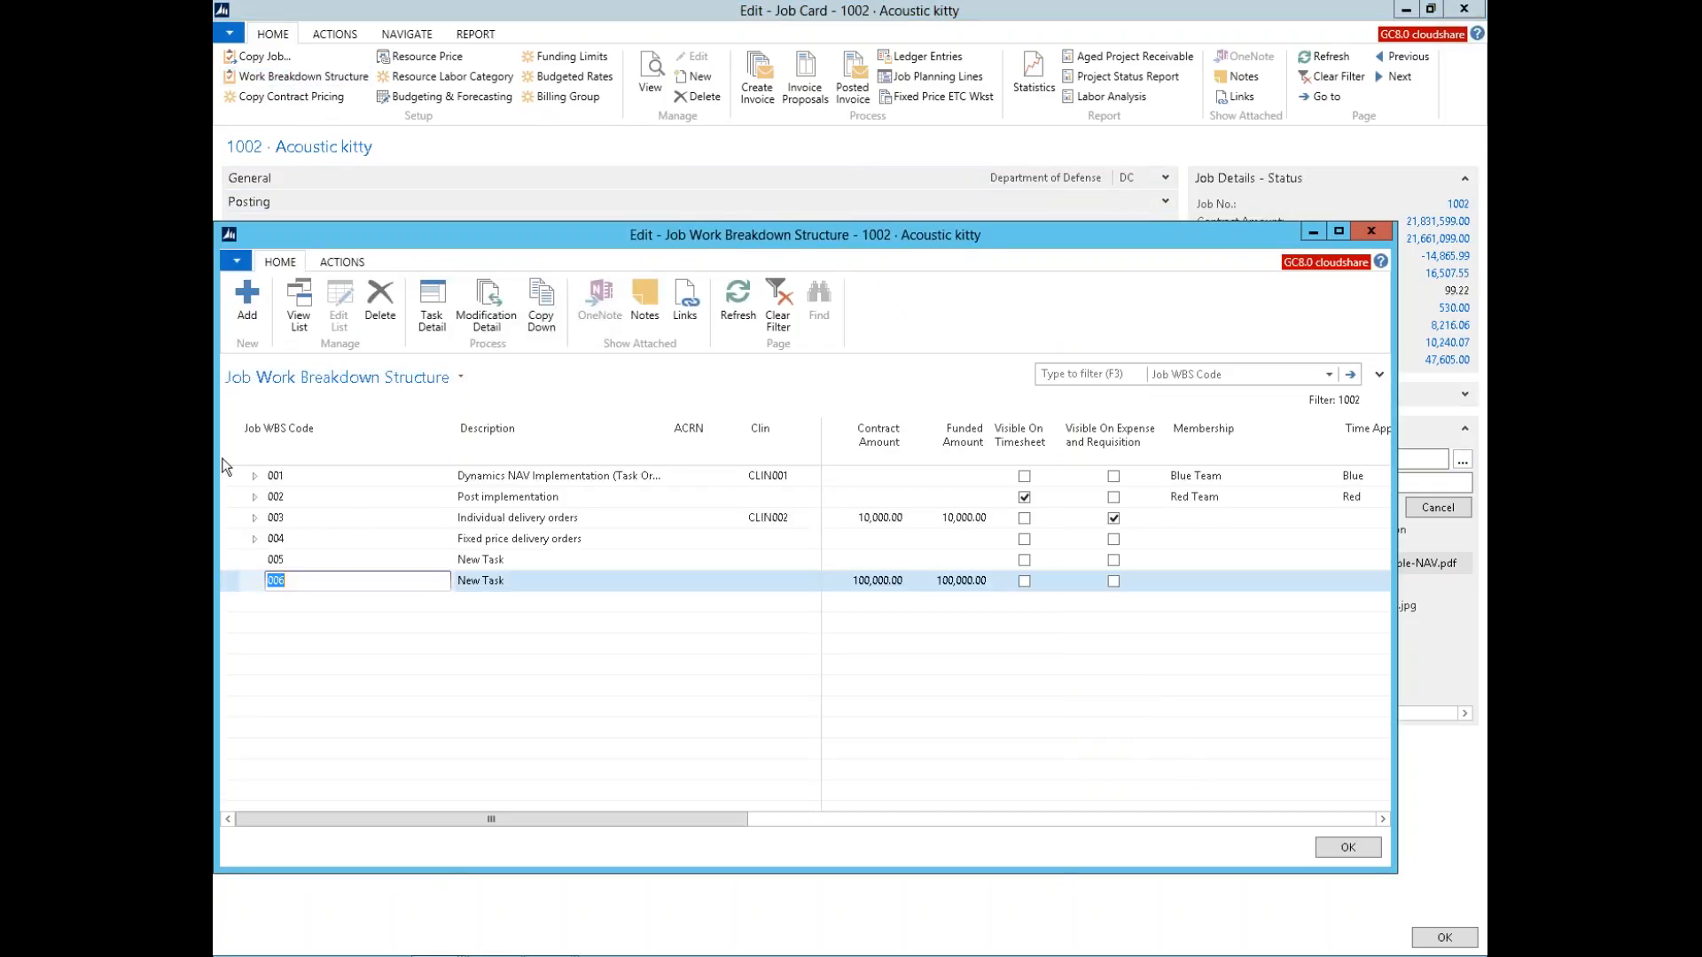
left_click(254, 477)
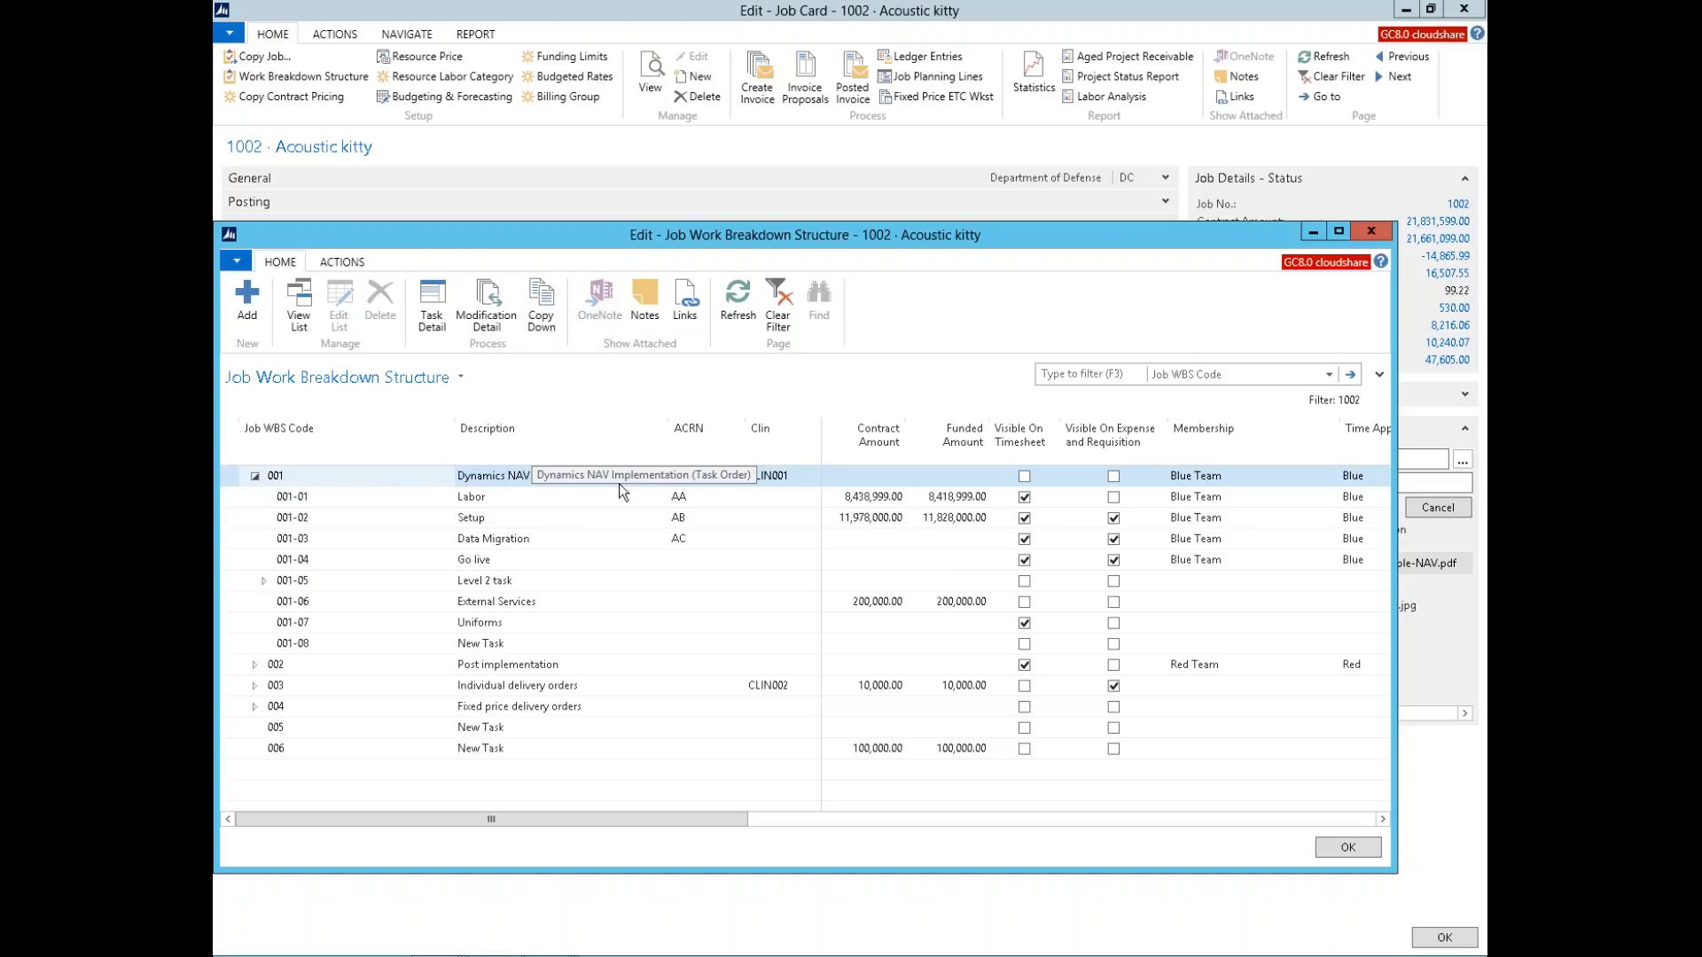
left_click(537, 475)
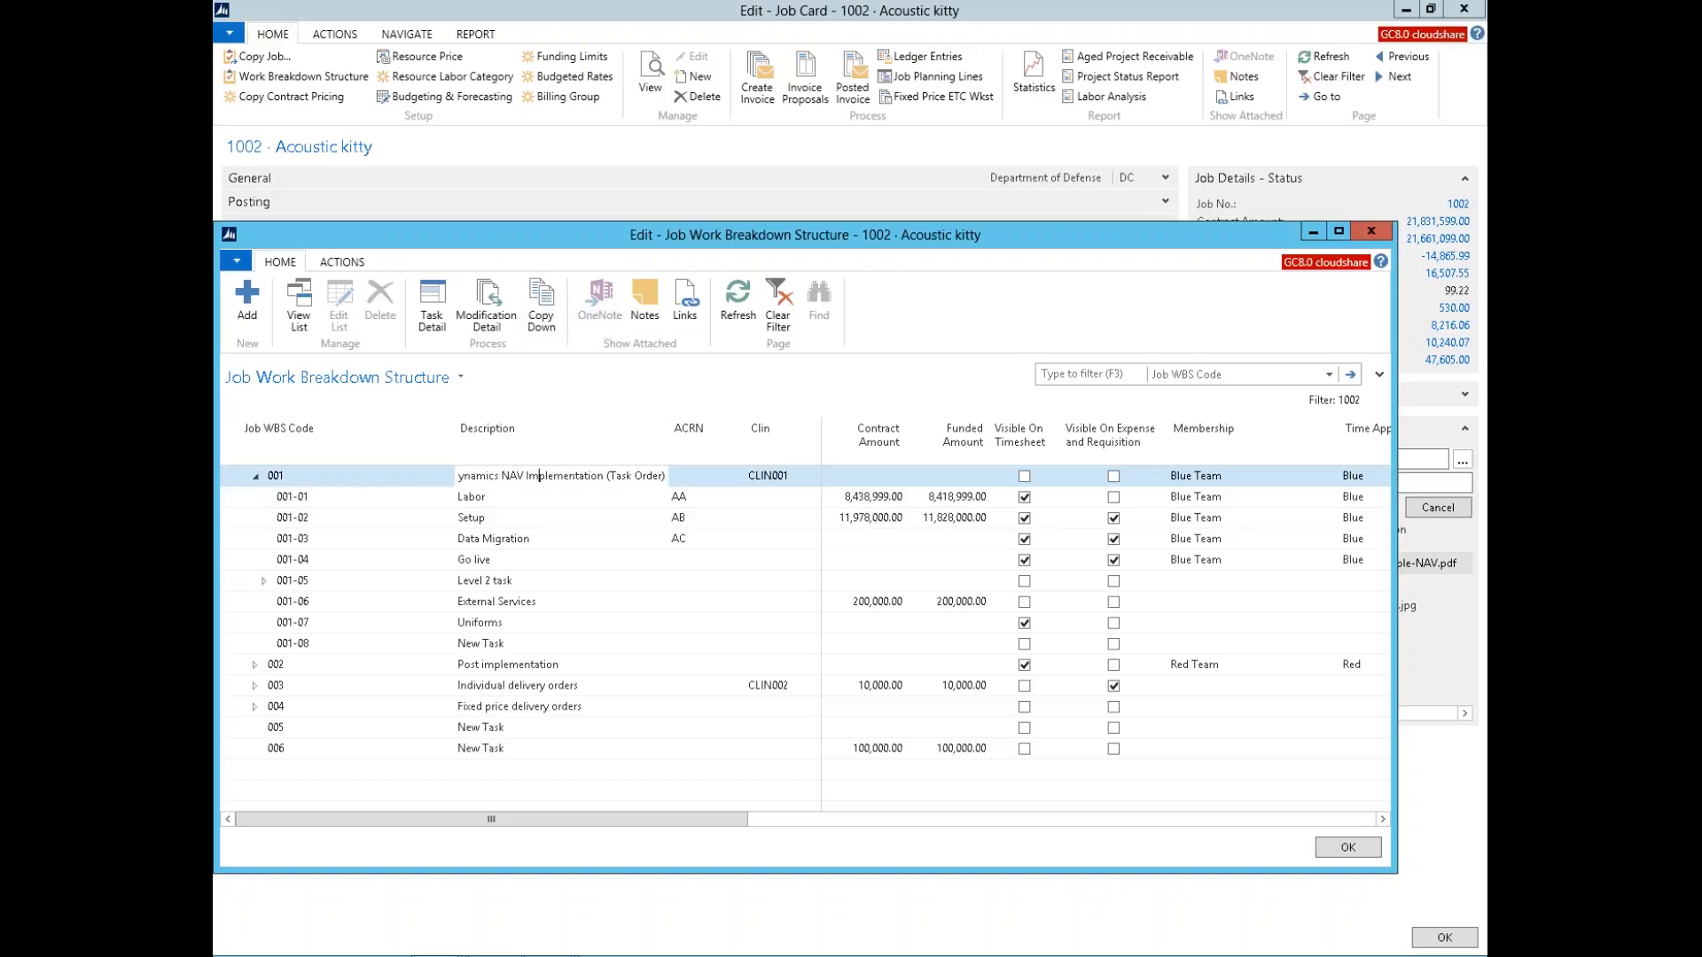
left_click_drag(247, 502, 247, 639)
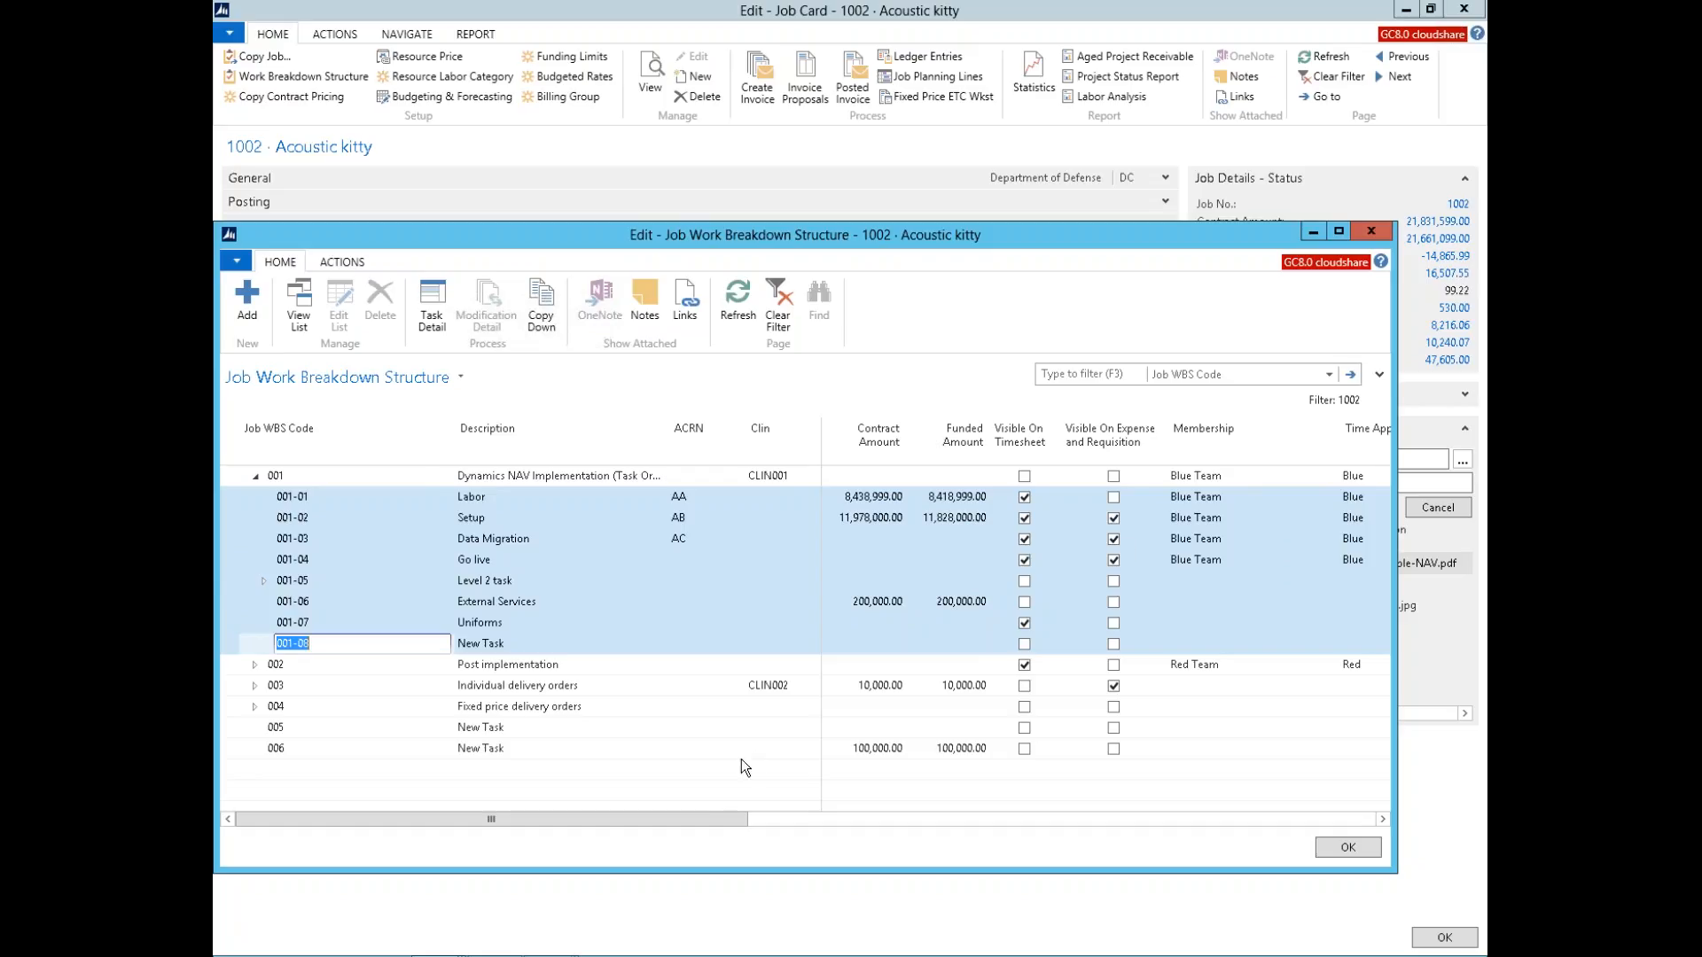
left_click_drag(684, 813, 763, 818)
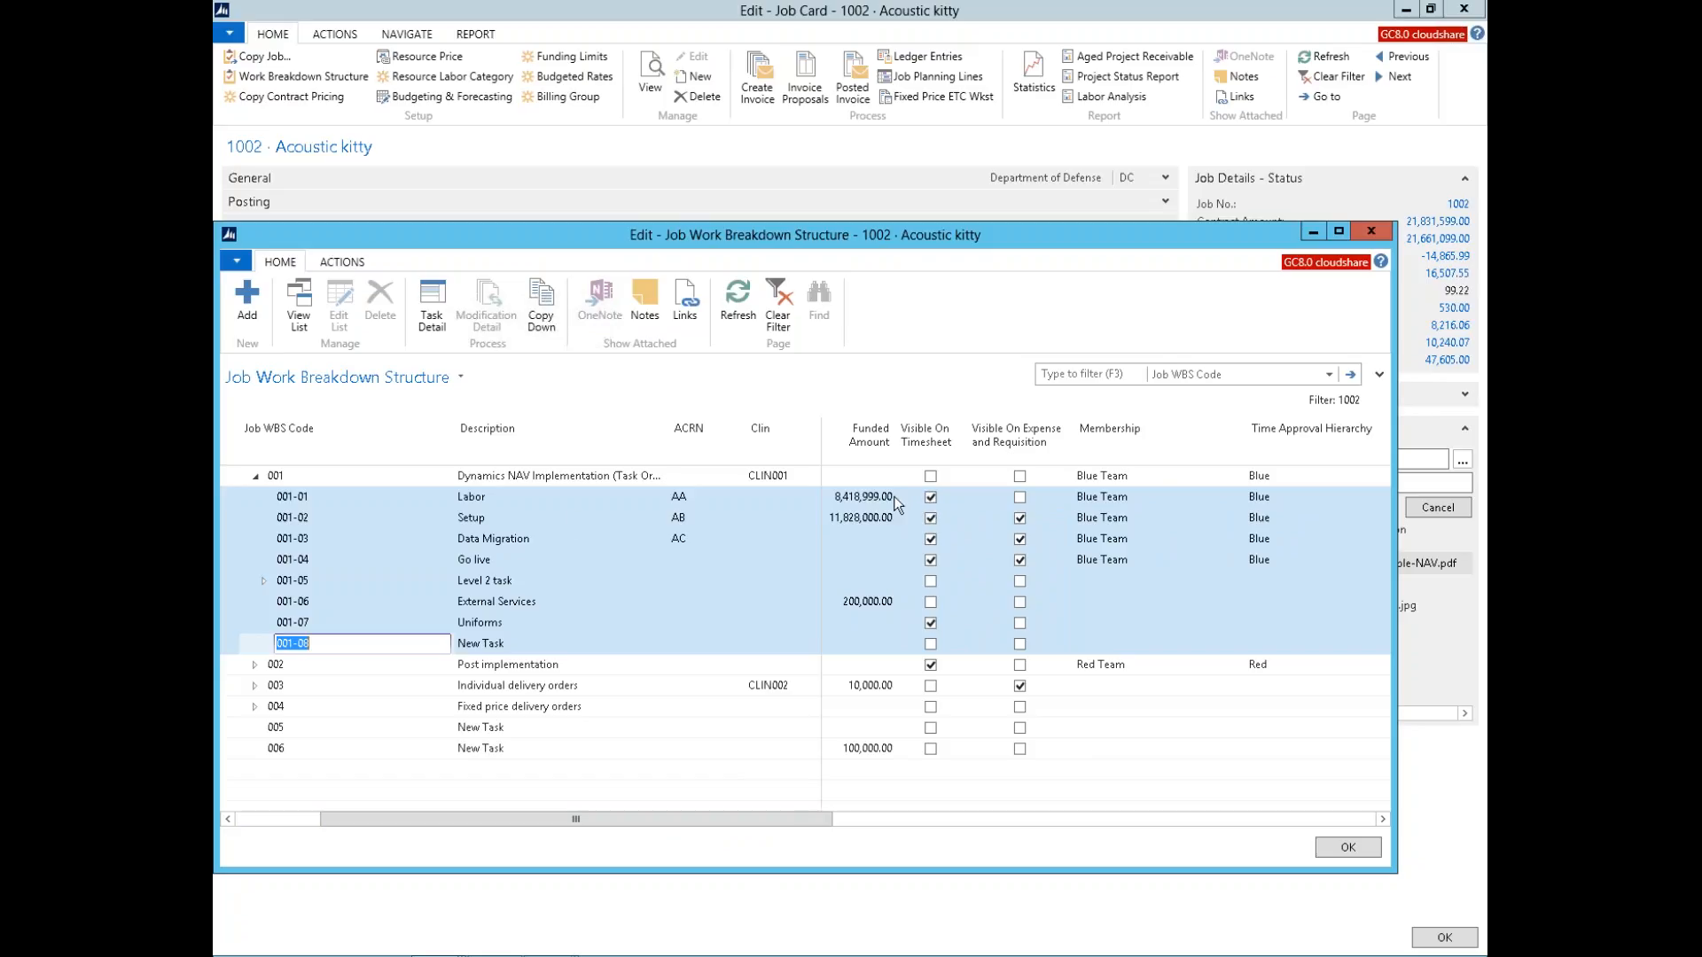
Step: Examine the Blue Team membership detail of Labor task 001-01, including the member visibility dates, and close it
left_click(486, 497)
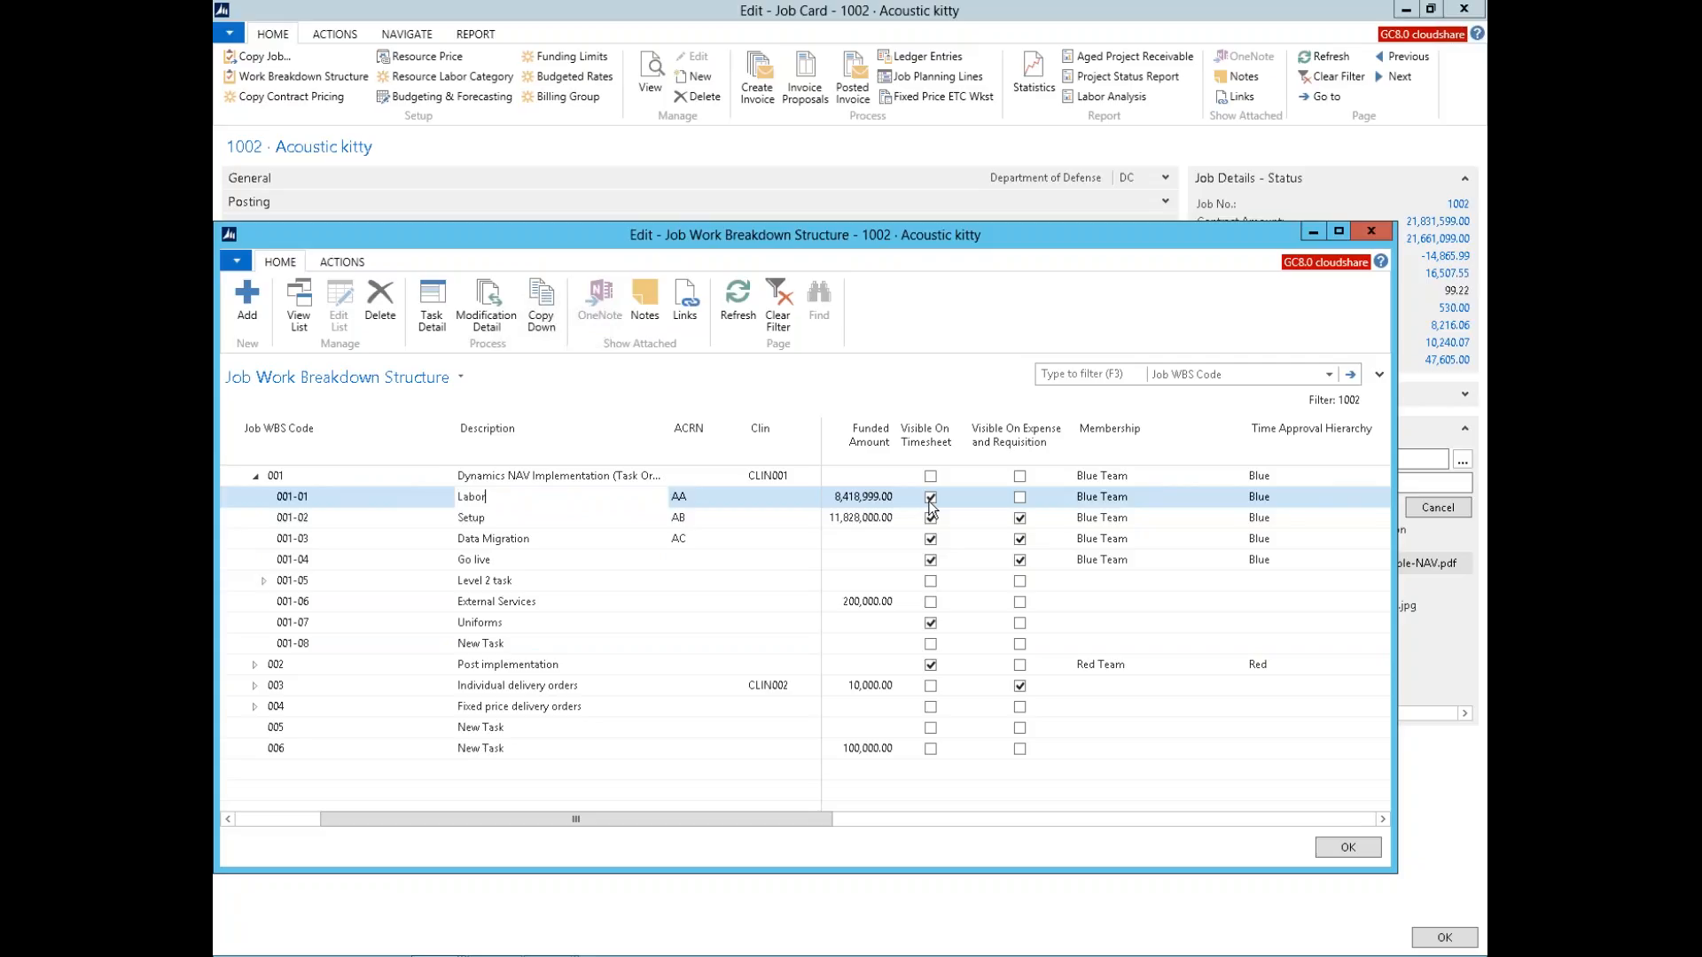
left_click(1141, 501)
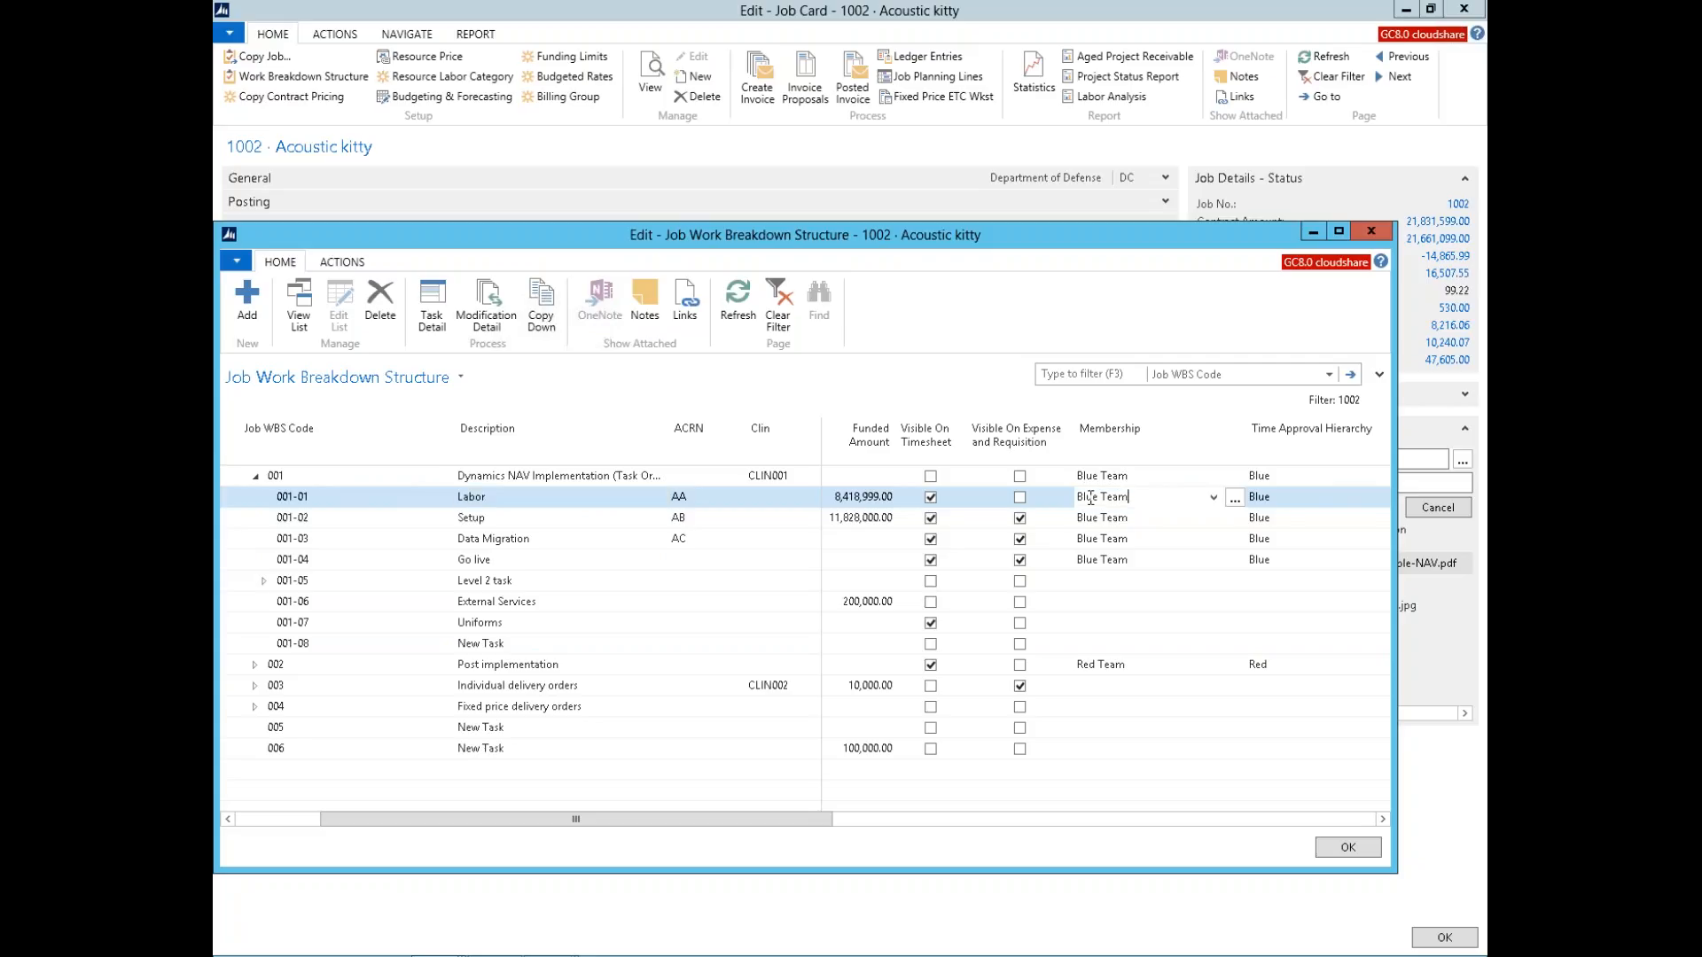
left_click(1234, 498)
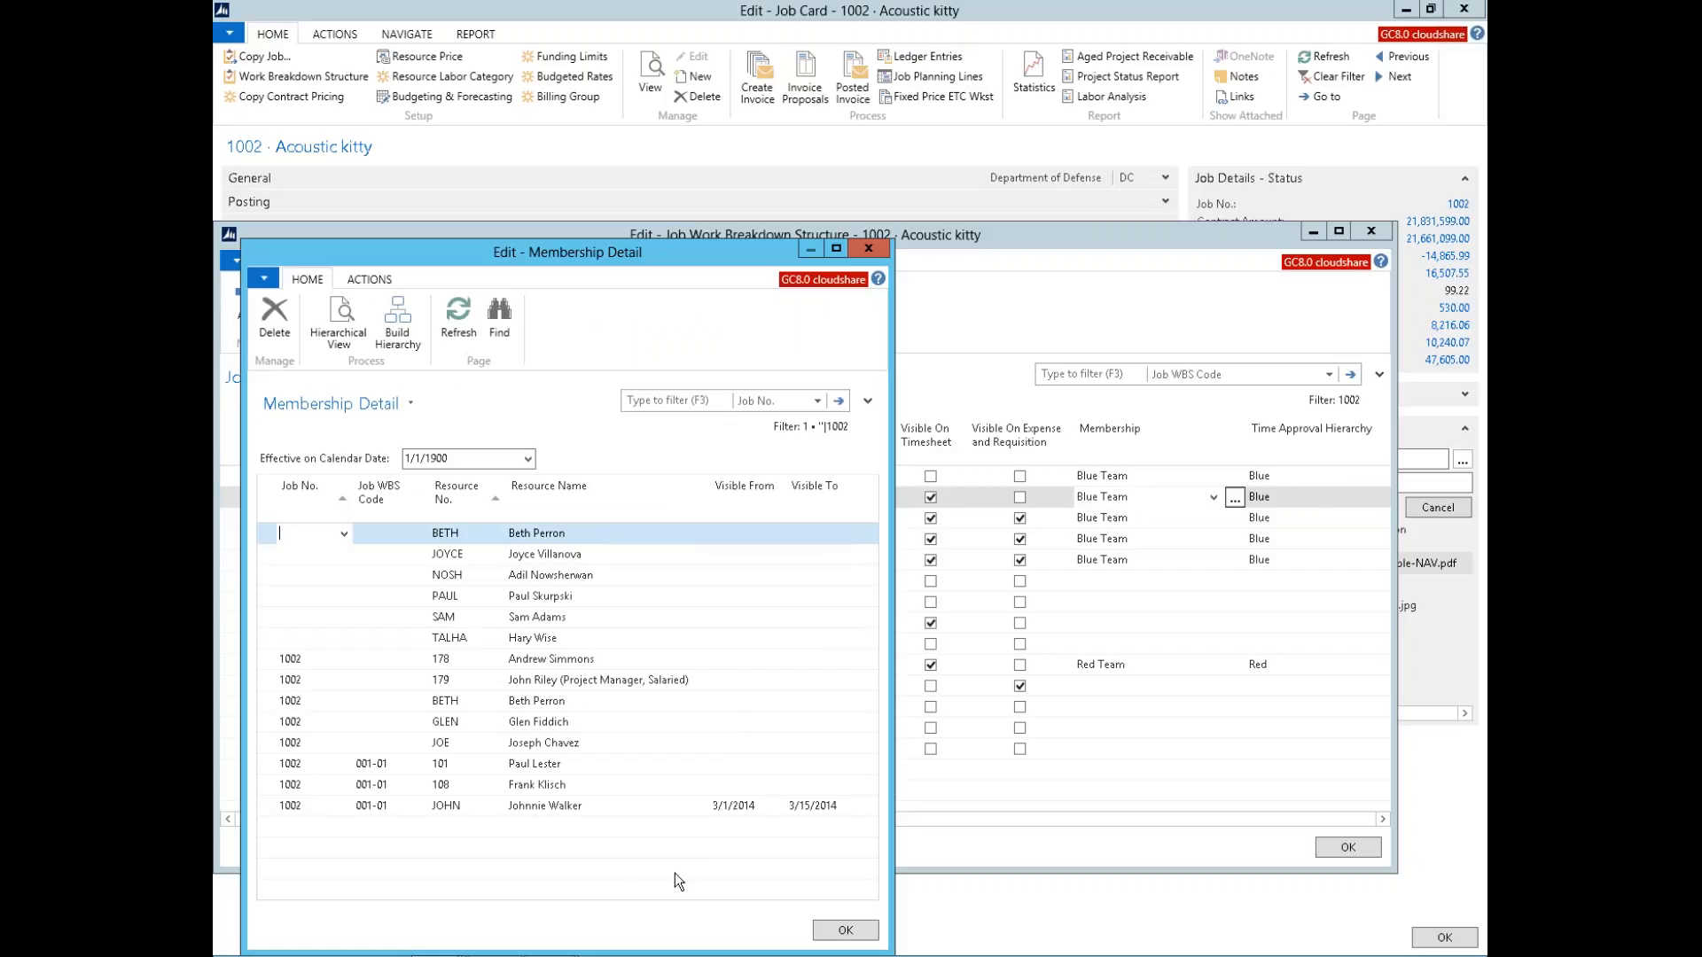
left_click(534, 808)
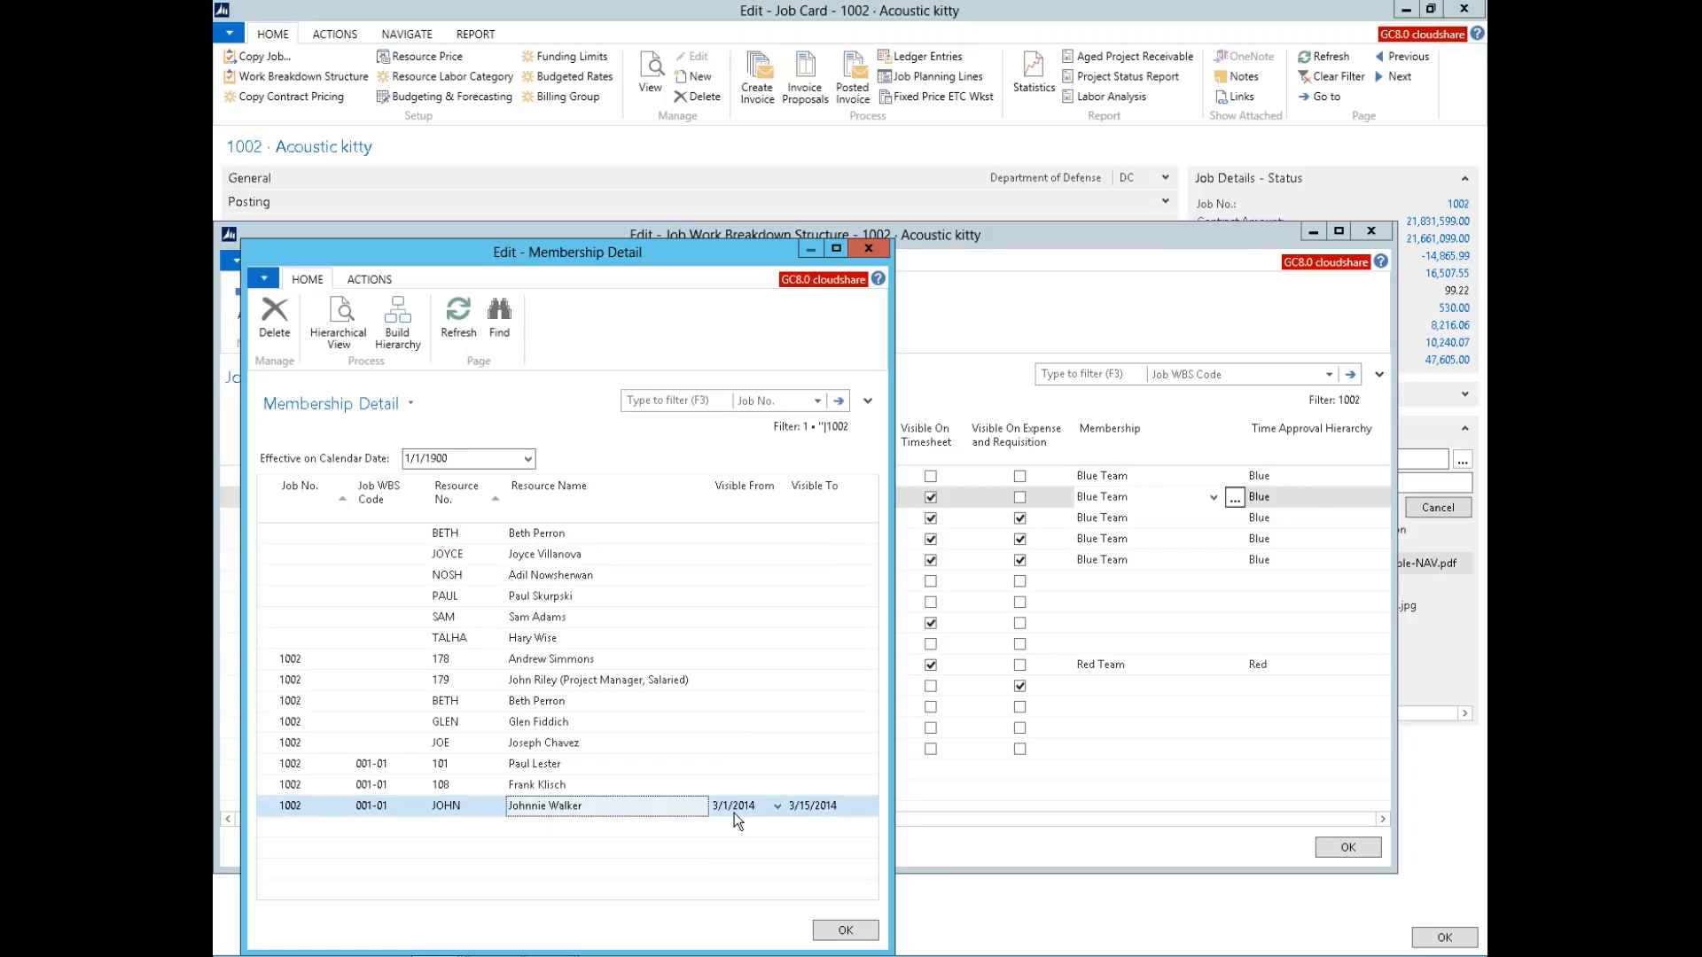
key("Escape")
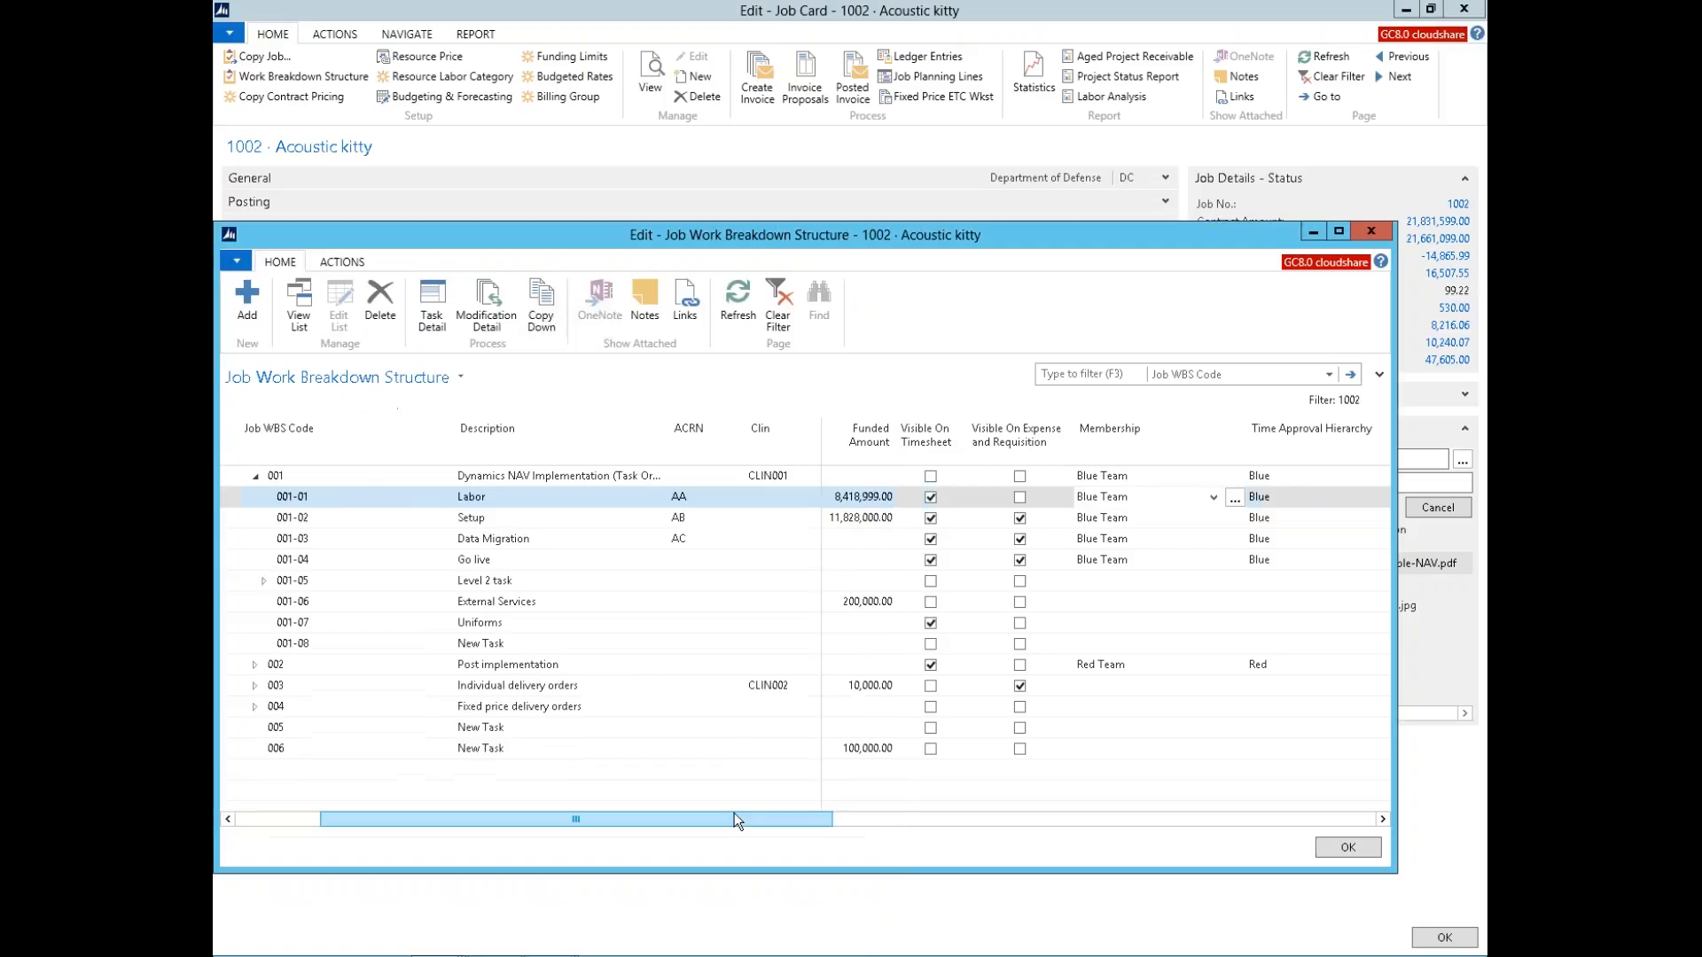
Step: Review the time, expense and requisition approval hierarchies of the tasks and close the work breakdown structure
left_click(905, 817)
left_click_drag(966, 822, 763, 817)
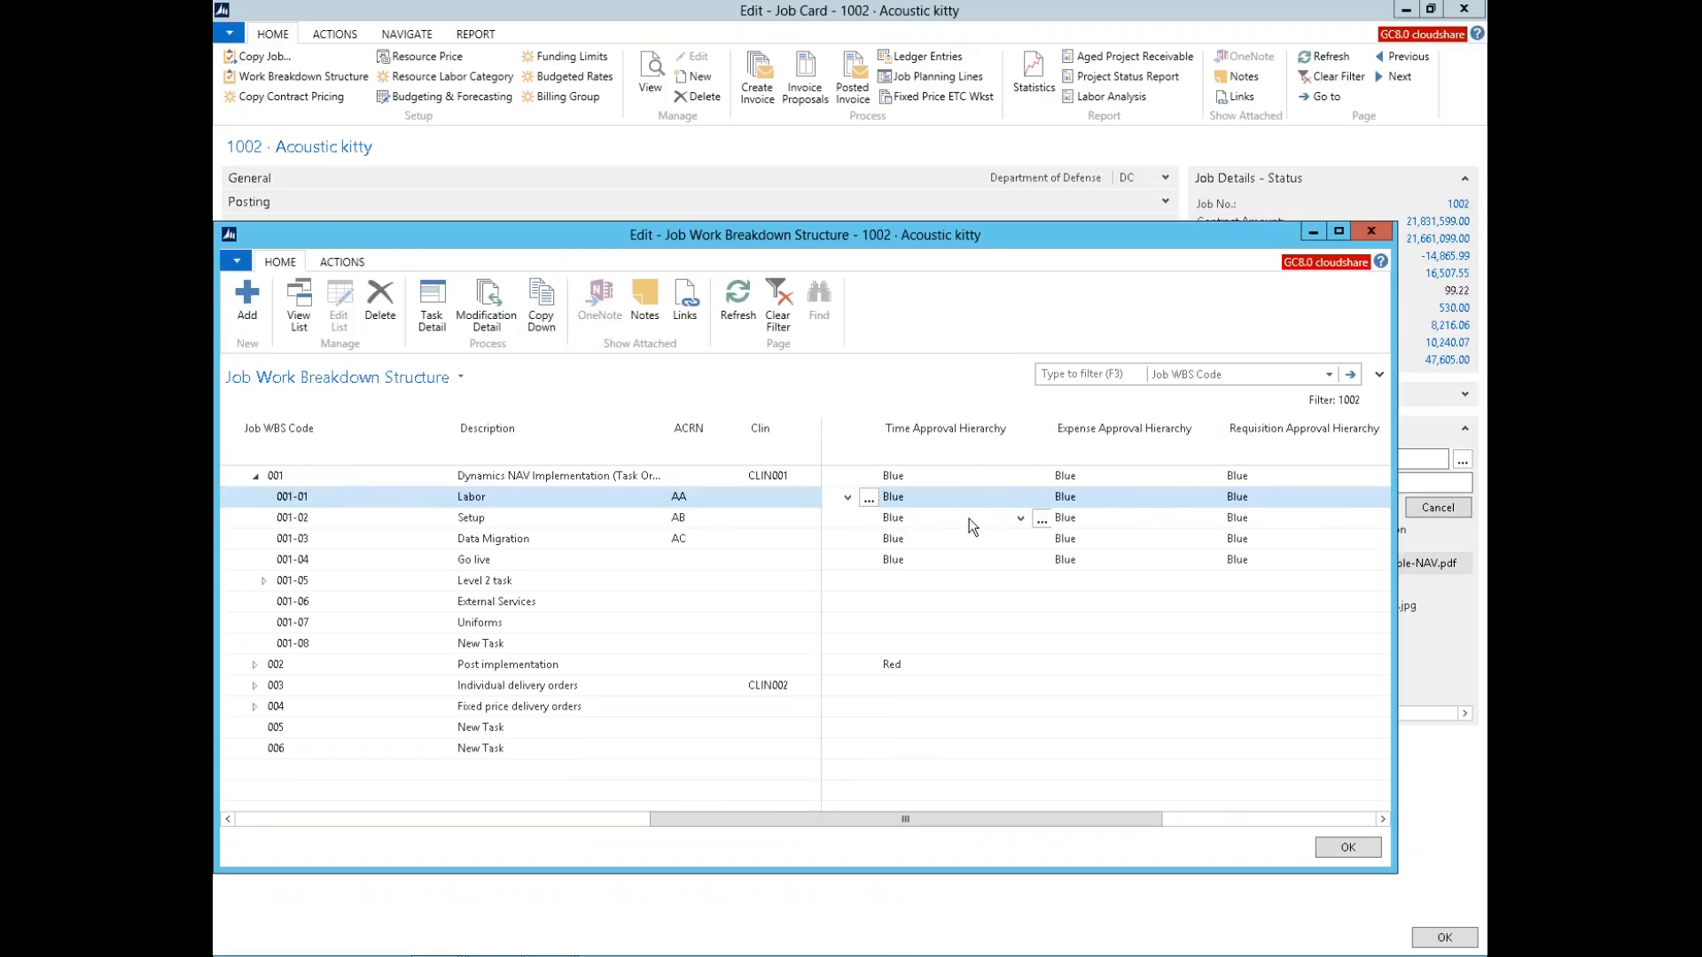
mouse_move(1118, 552)
key("Escape")
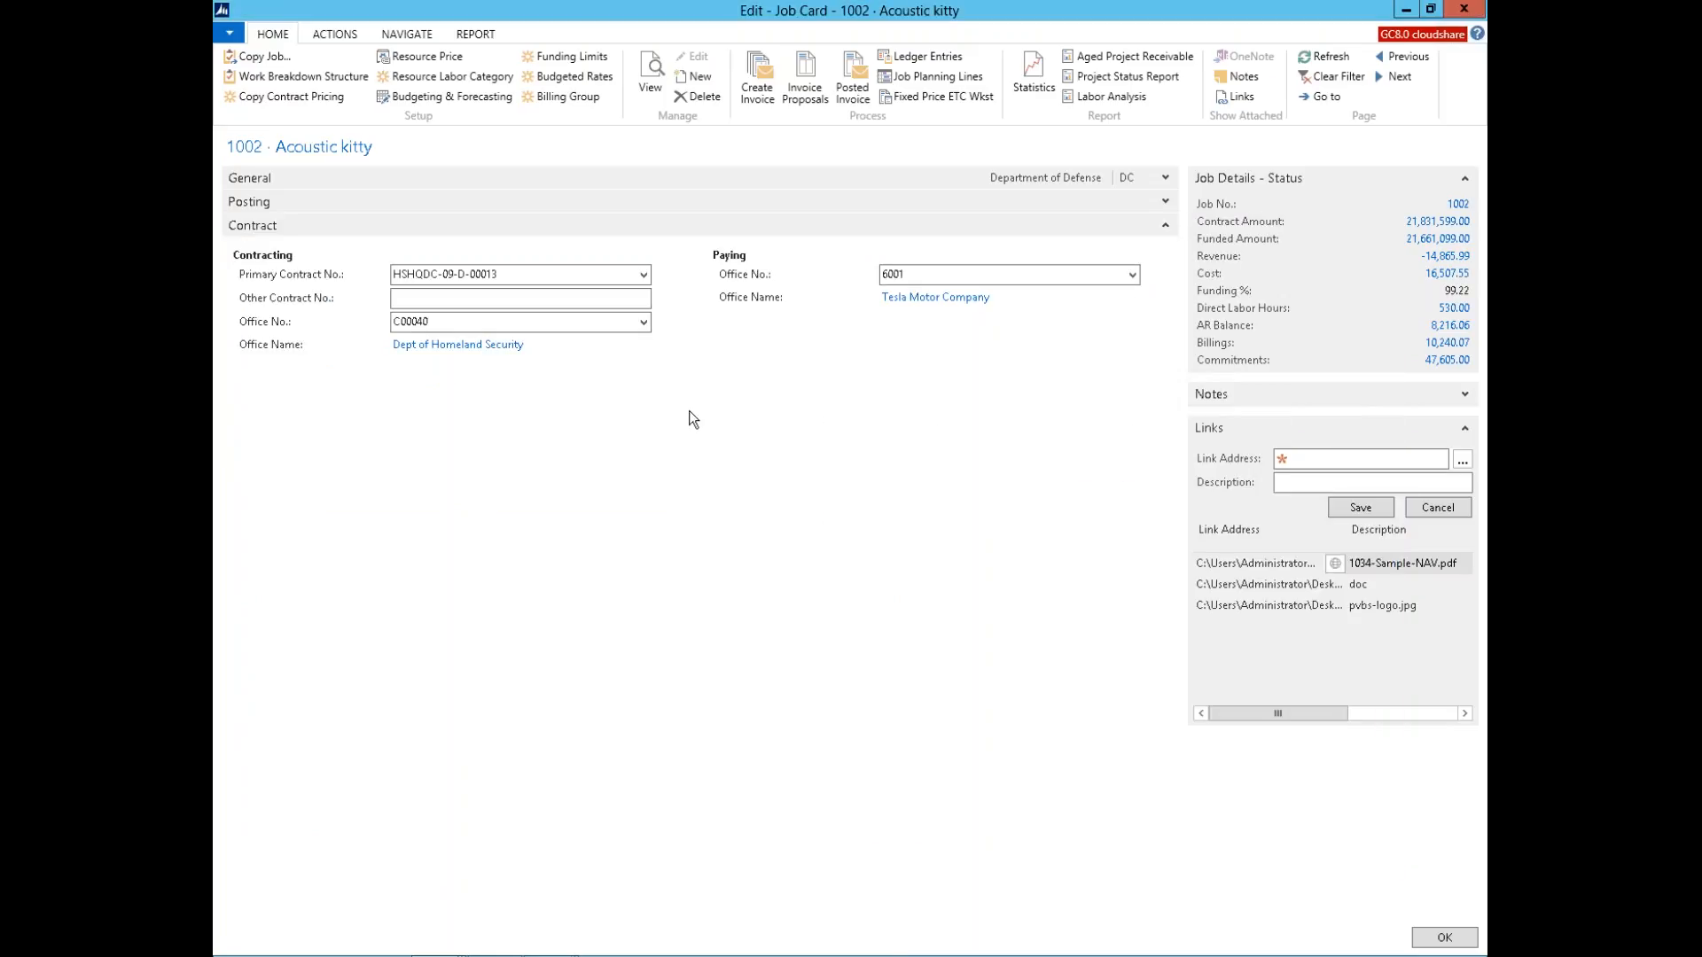
Step: Open job 1002's budgeting and forecasting matrix and review the list of available budget numbers
left_click(420, 95)
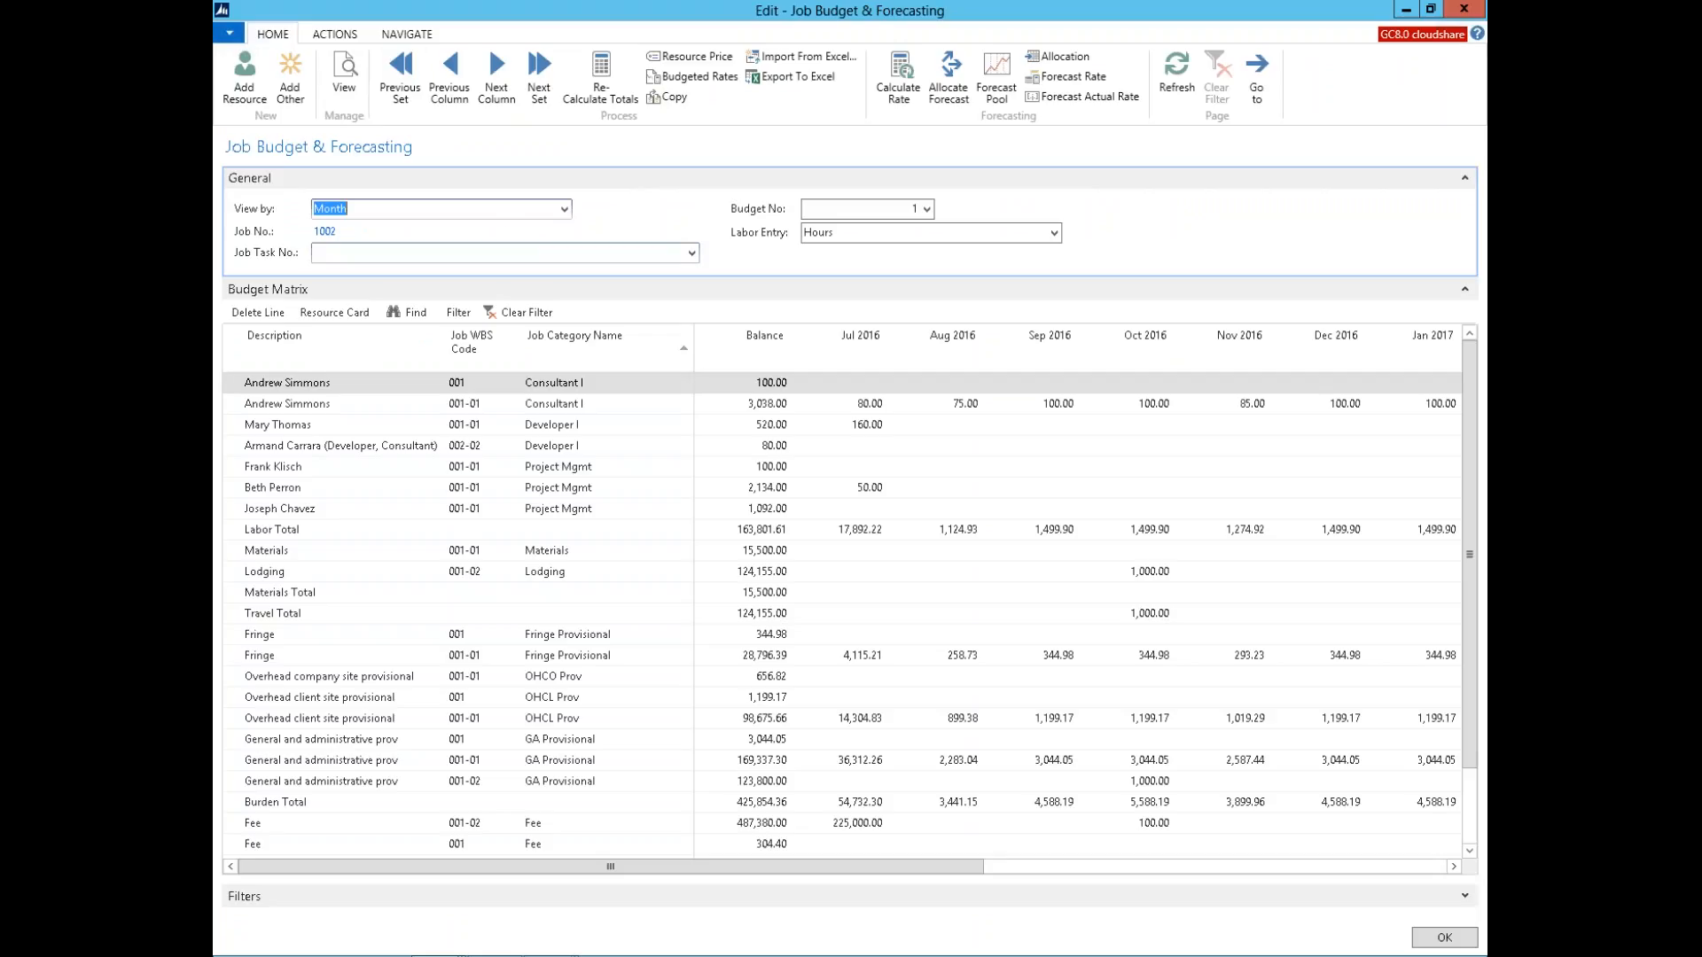
left_click(927, 210)
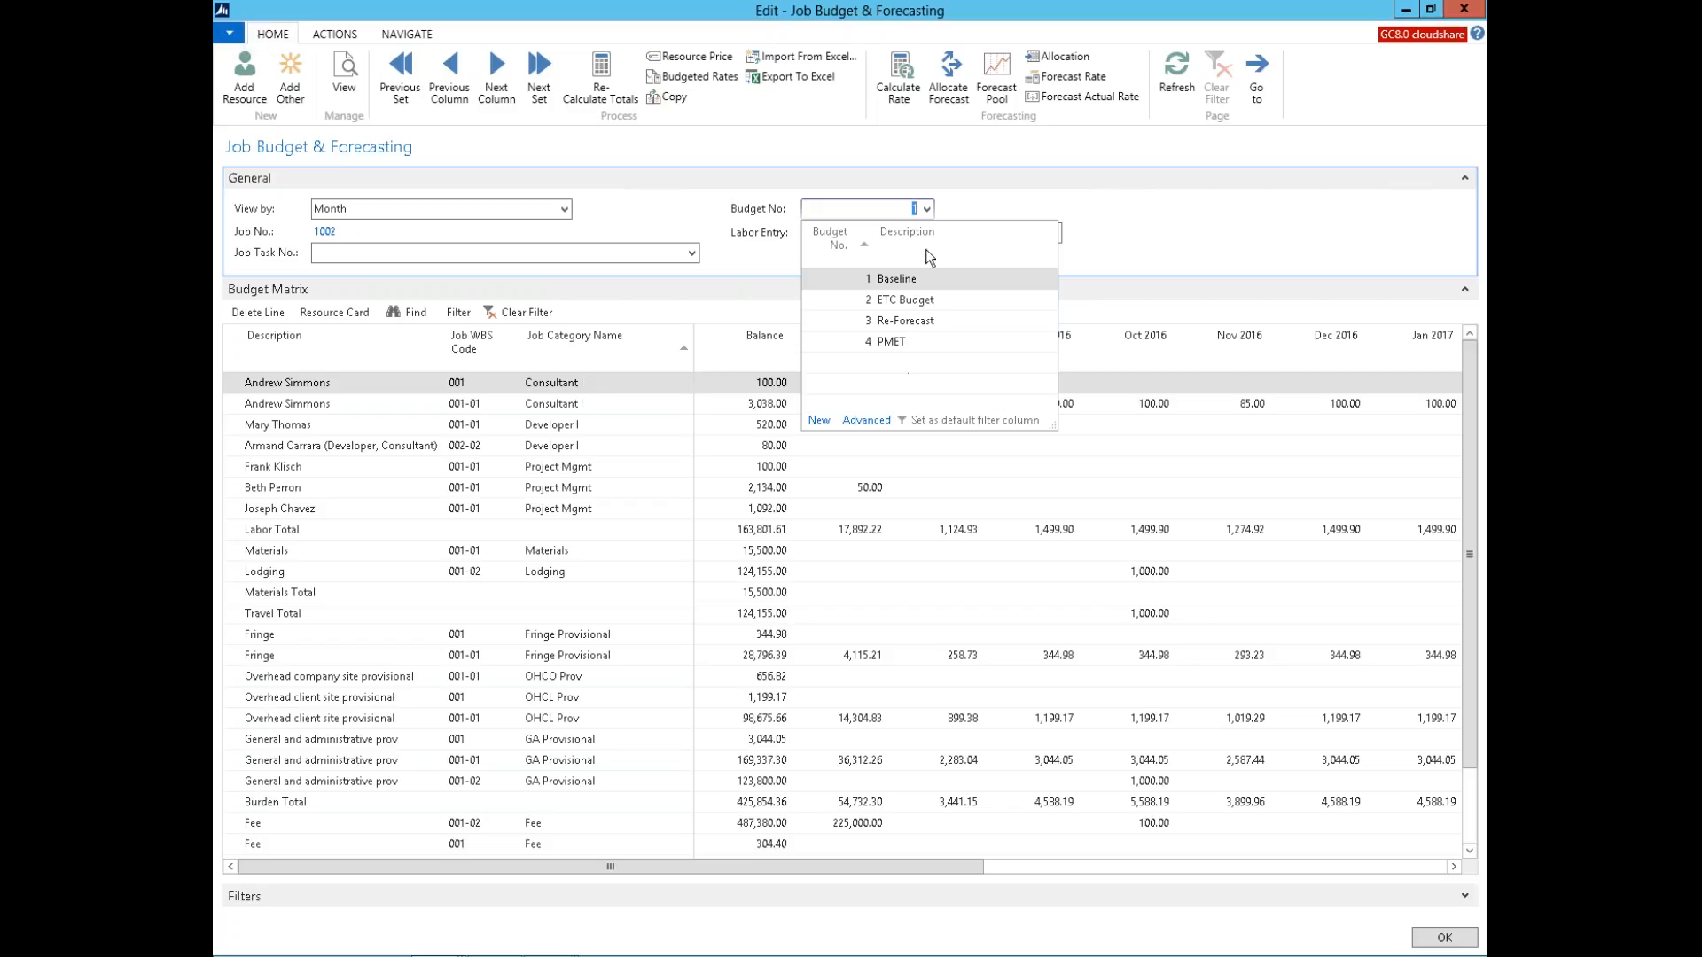
left_click(1075, 184)
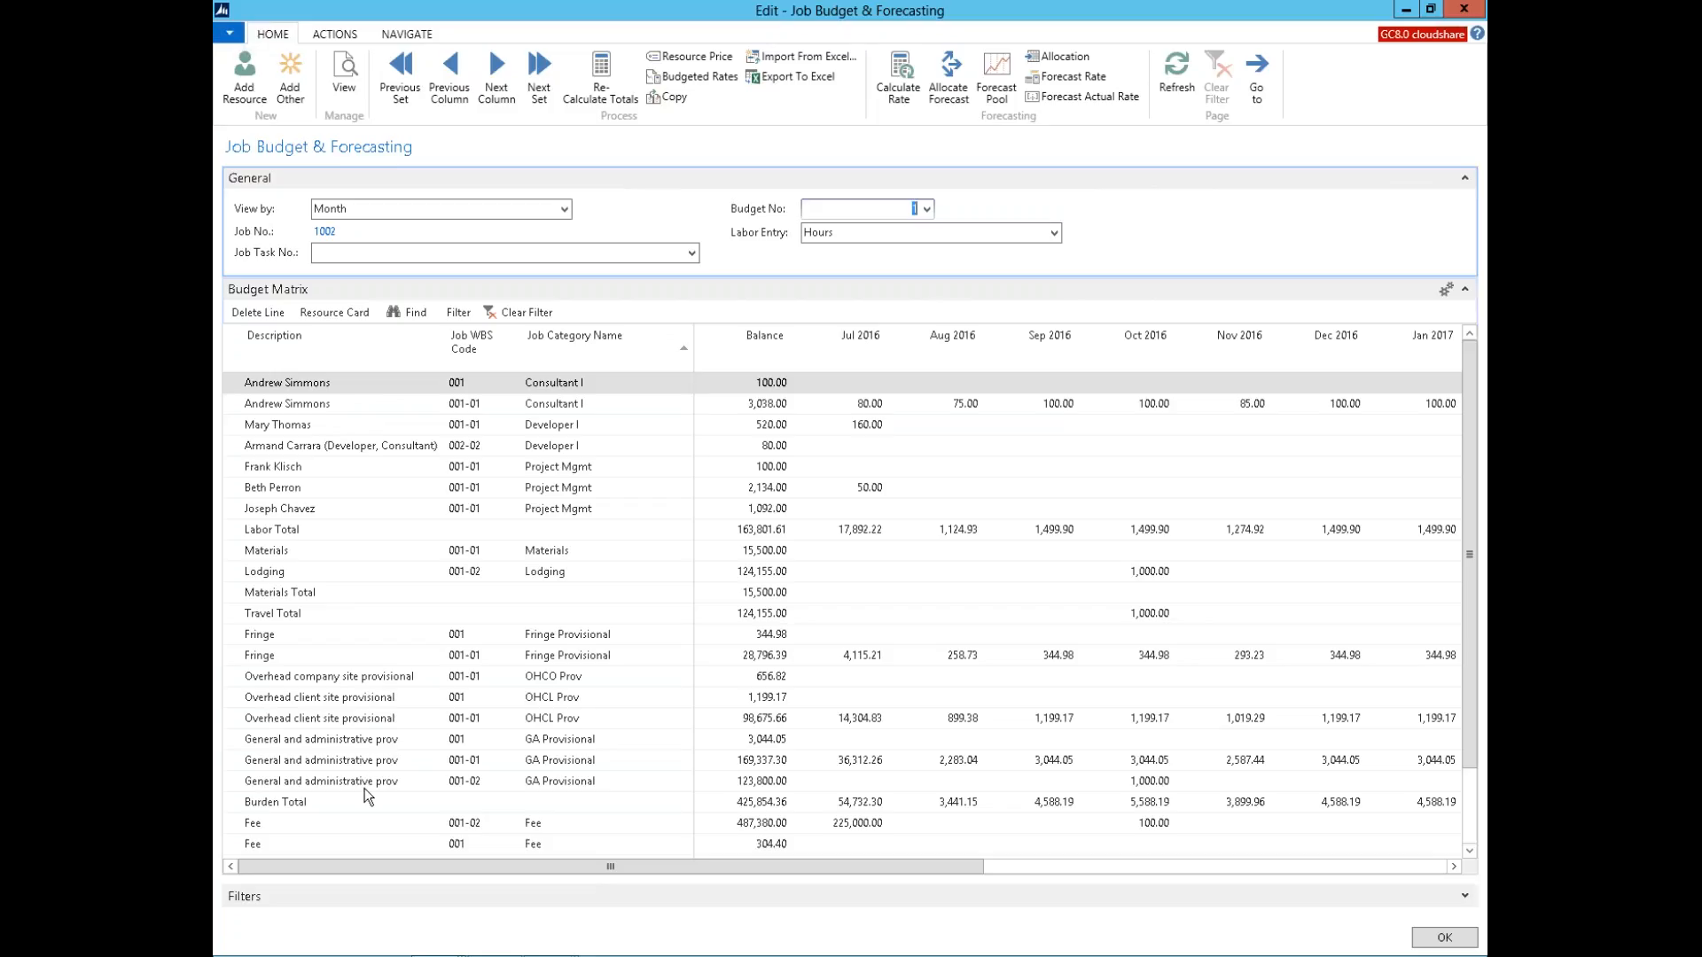
Step: Close job 1002's windows and open the card of job 2025, Operation morning light, from My Jobs
key("Escape")
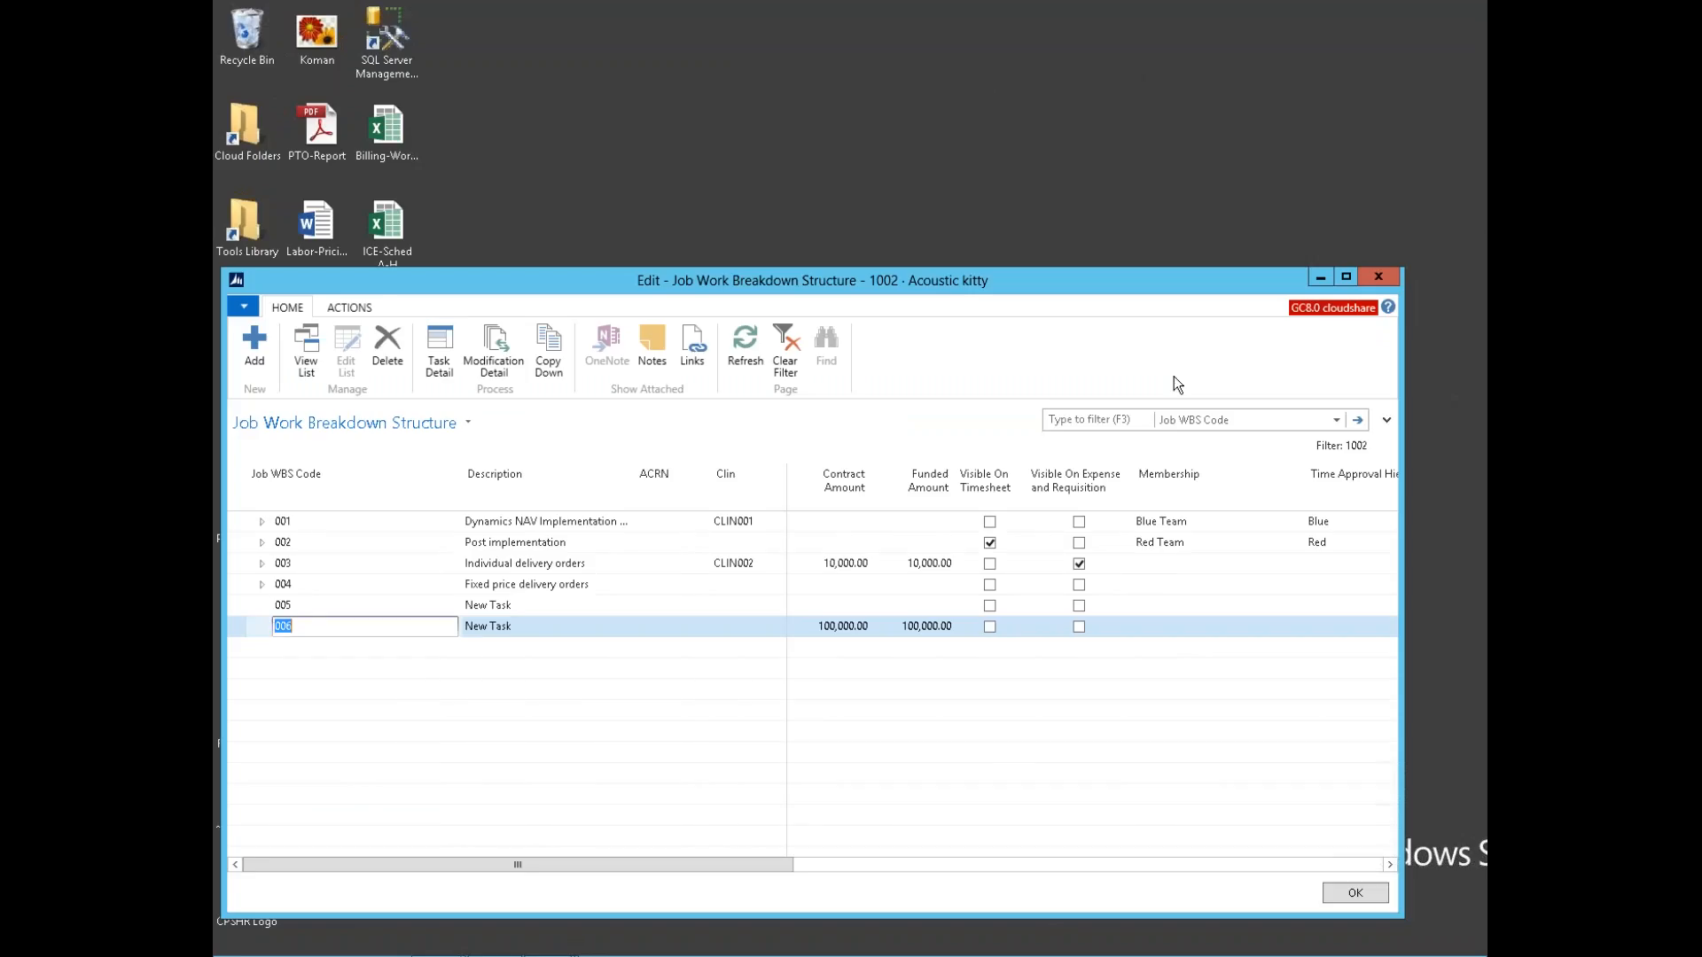
key("Escape")
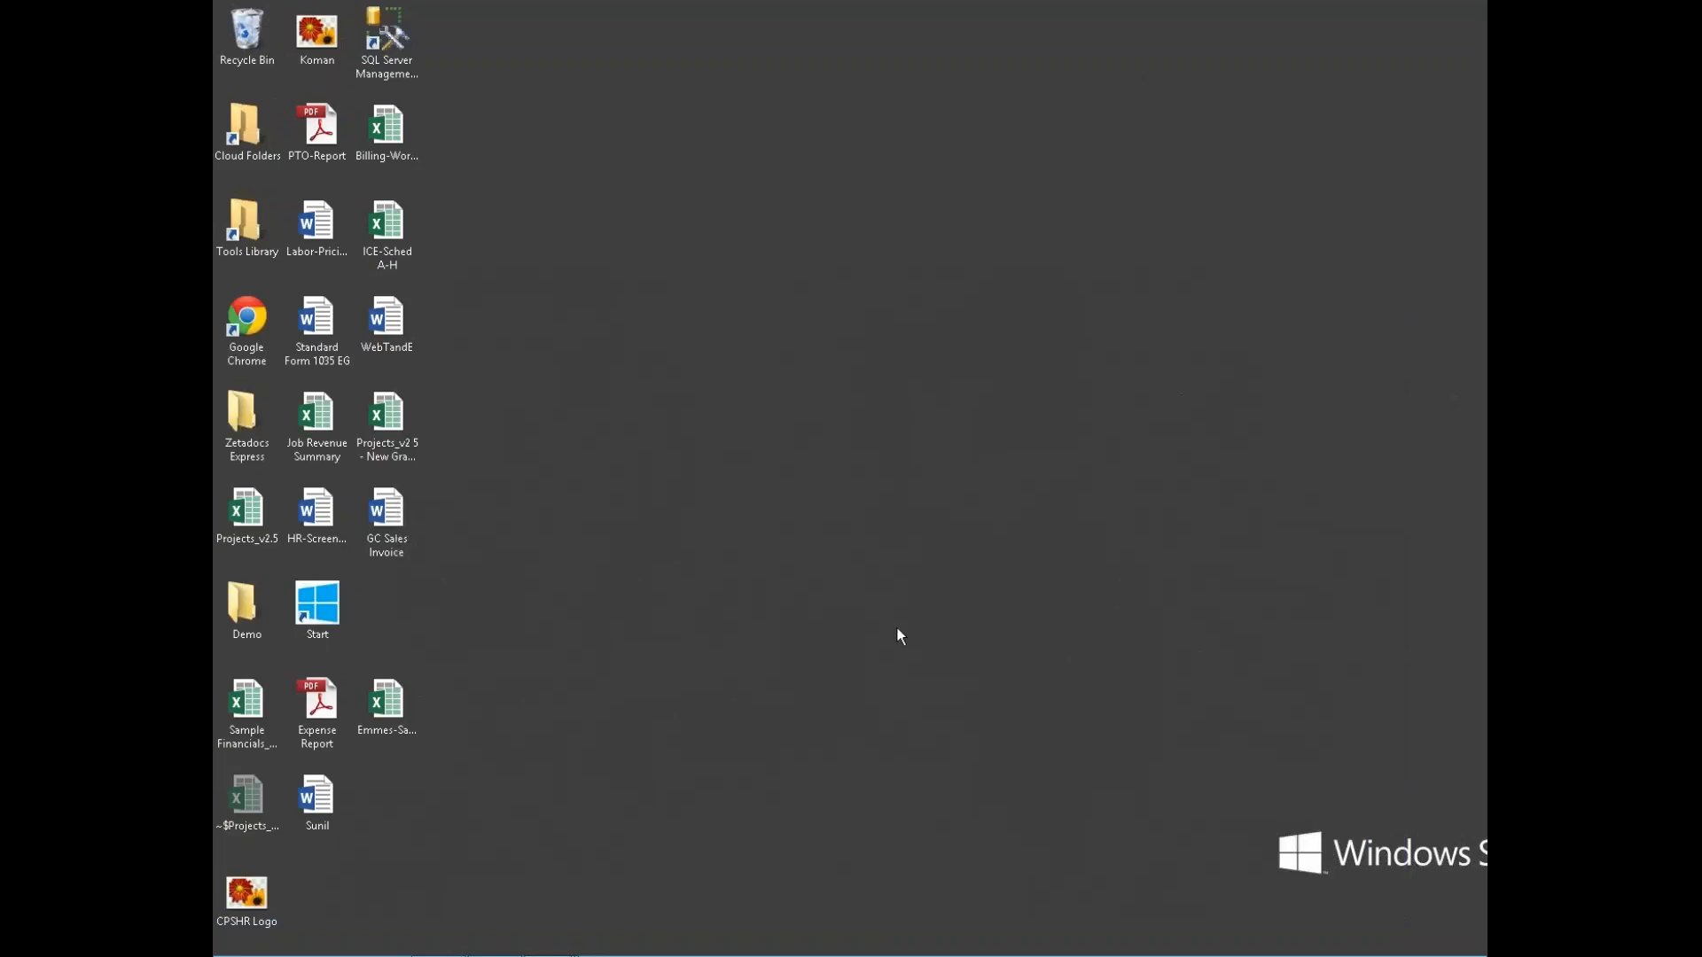
left_click(439, 938)
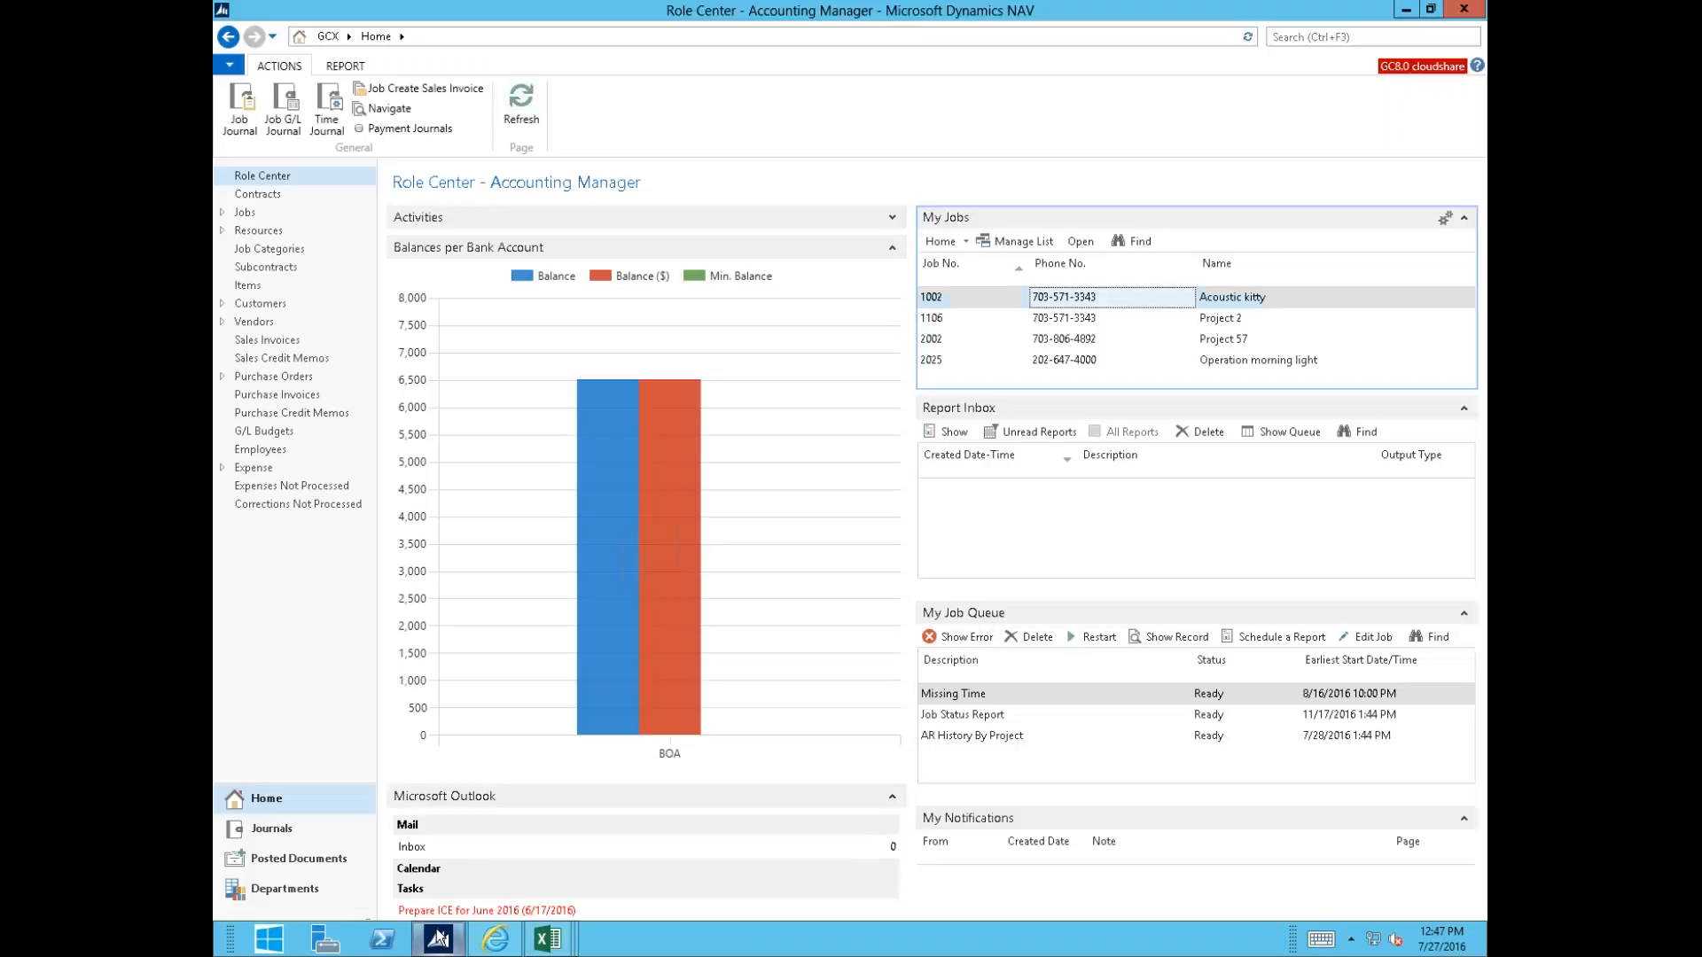
double_click(1065, 361)
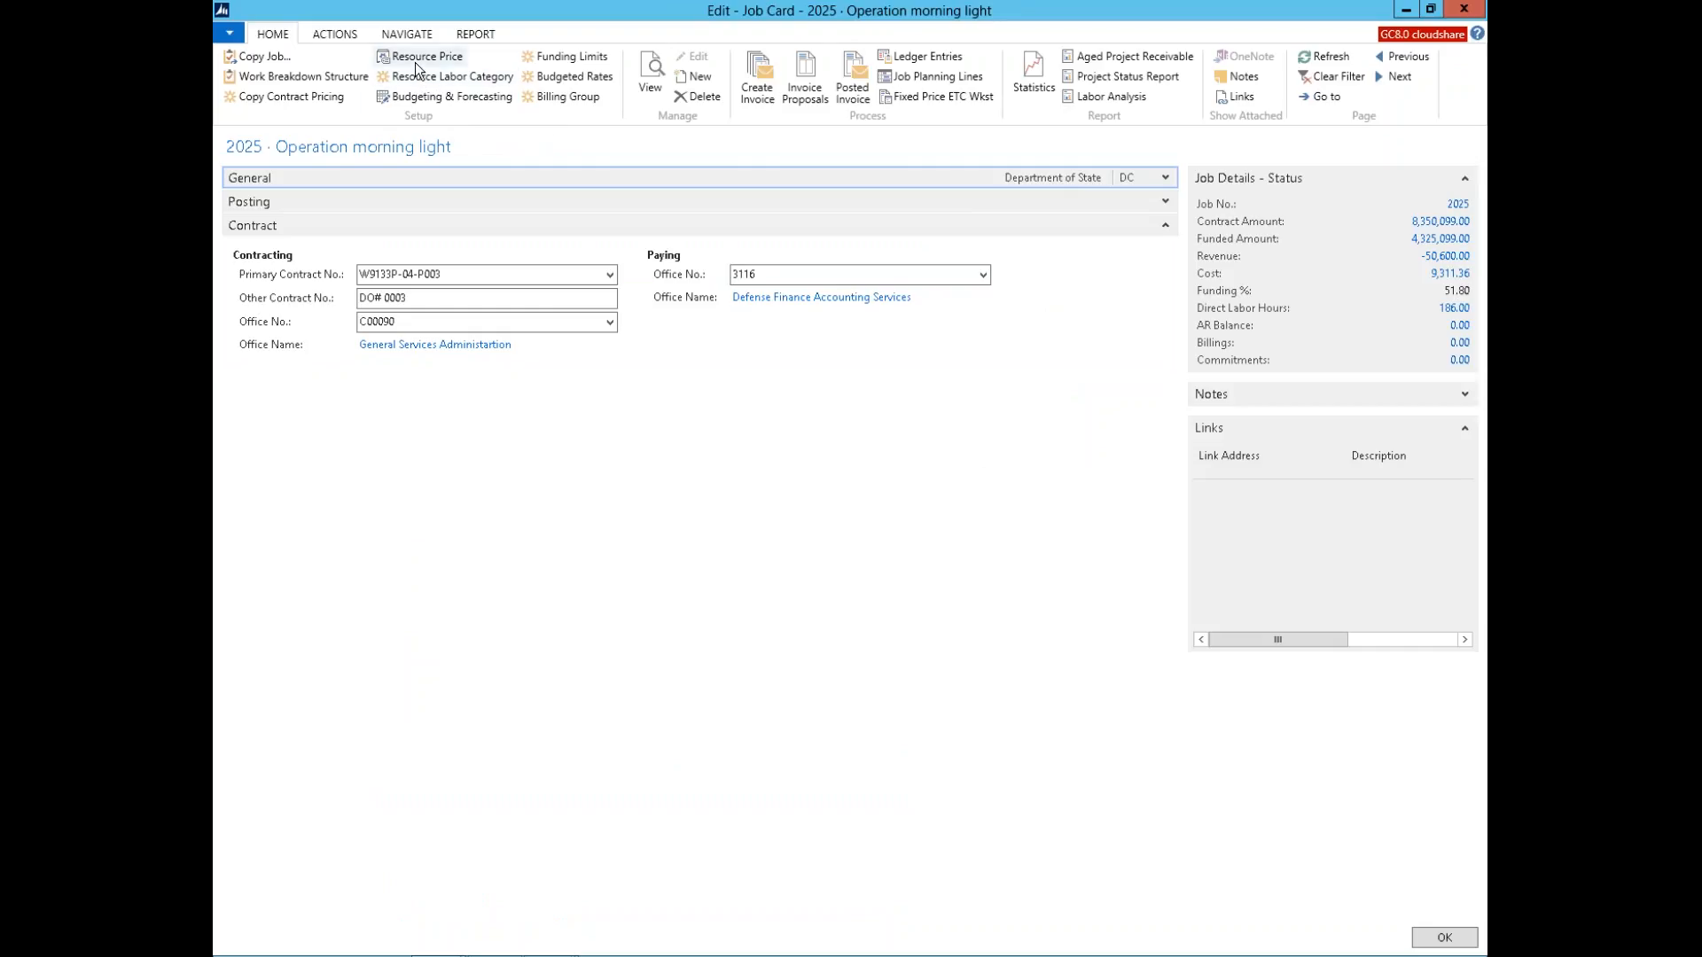
Step: View the Copy Contract Pricing options for job 2025 and cancel without copying any prices
left_click(287, 94)
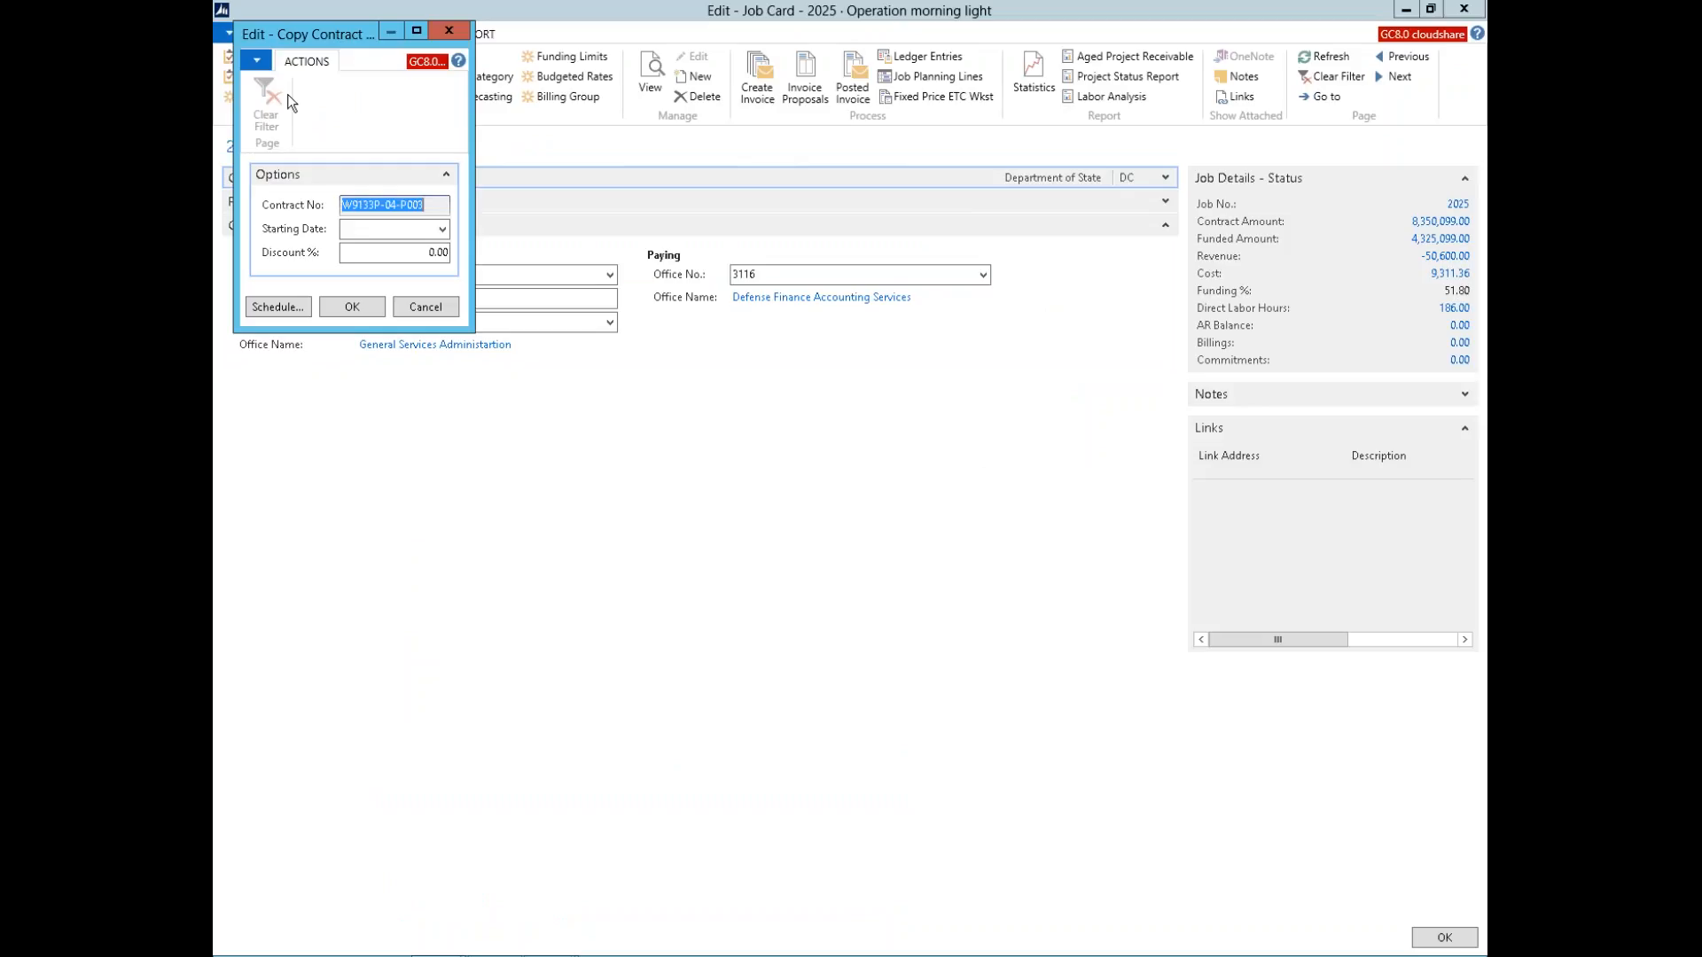
left_click_drag(760, 263, 762, 264)
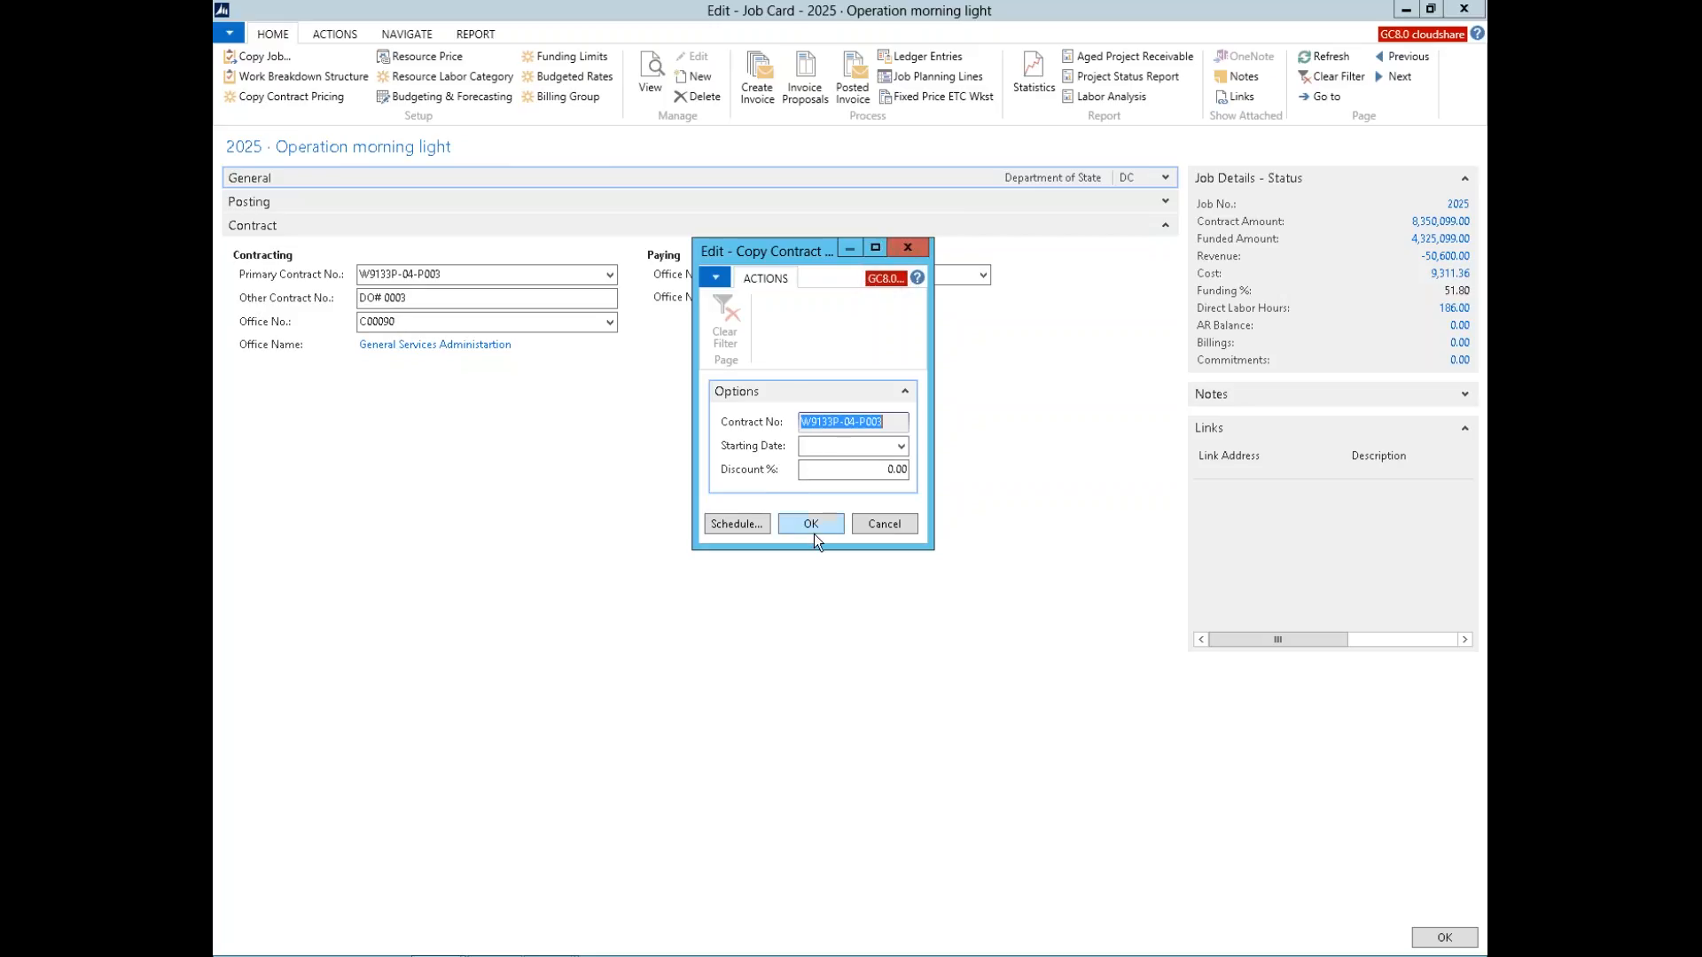
left_click(883, 523)
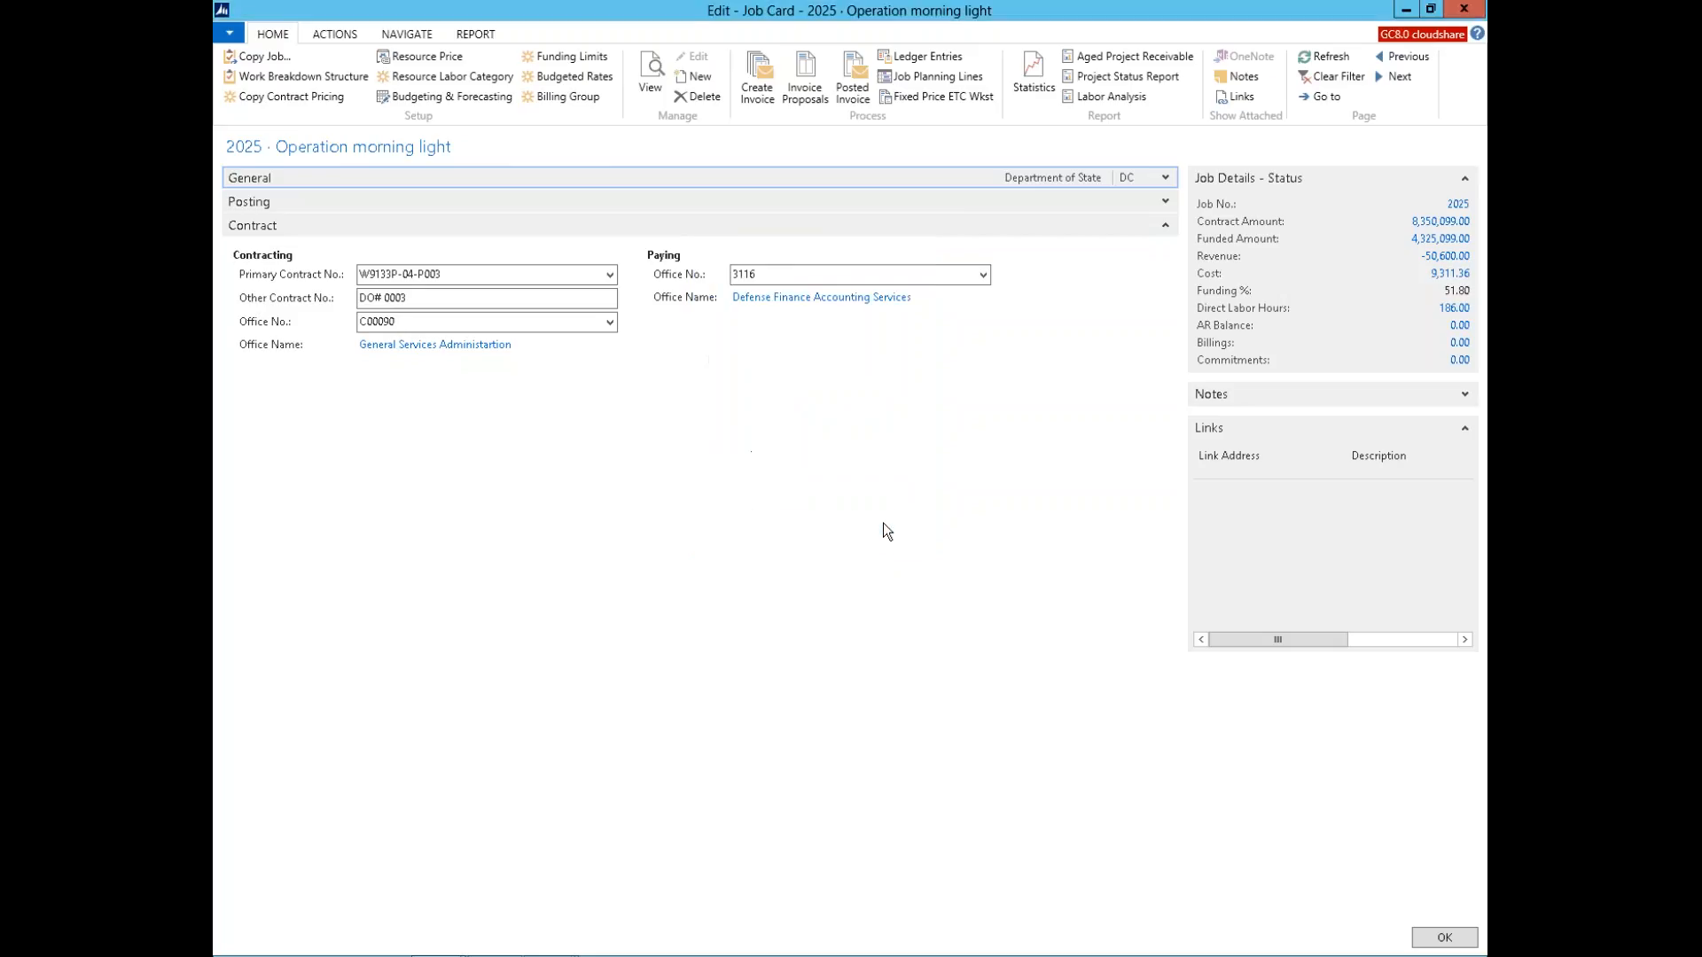
Step: Open job 2025's resource prices and its default resource labor categories, and arrange the two lists side by side
left_click(404, 58)
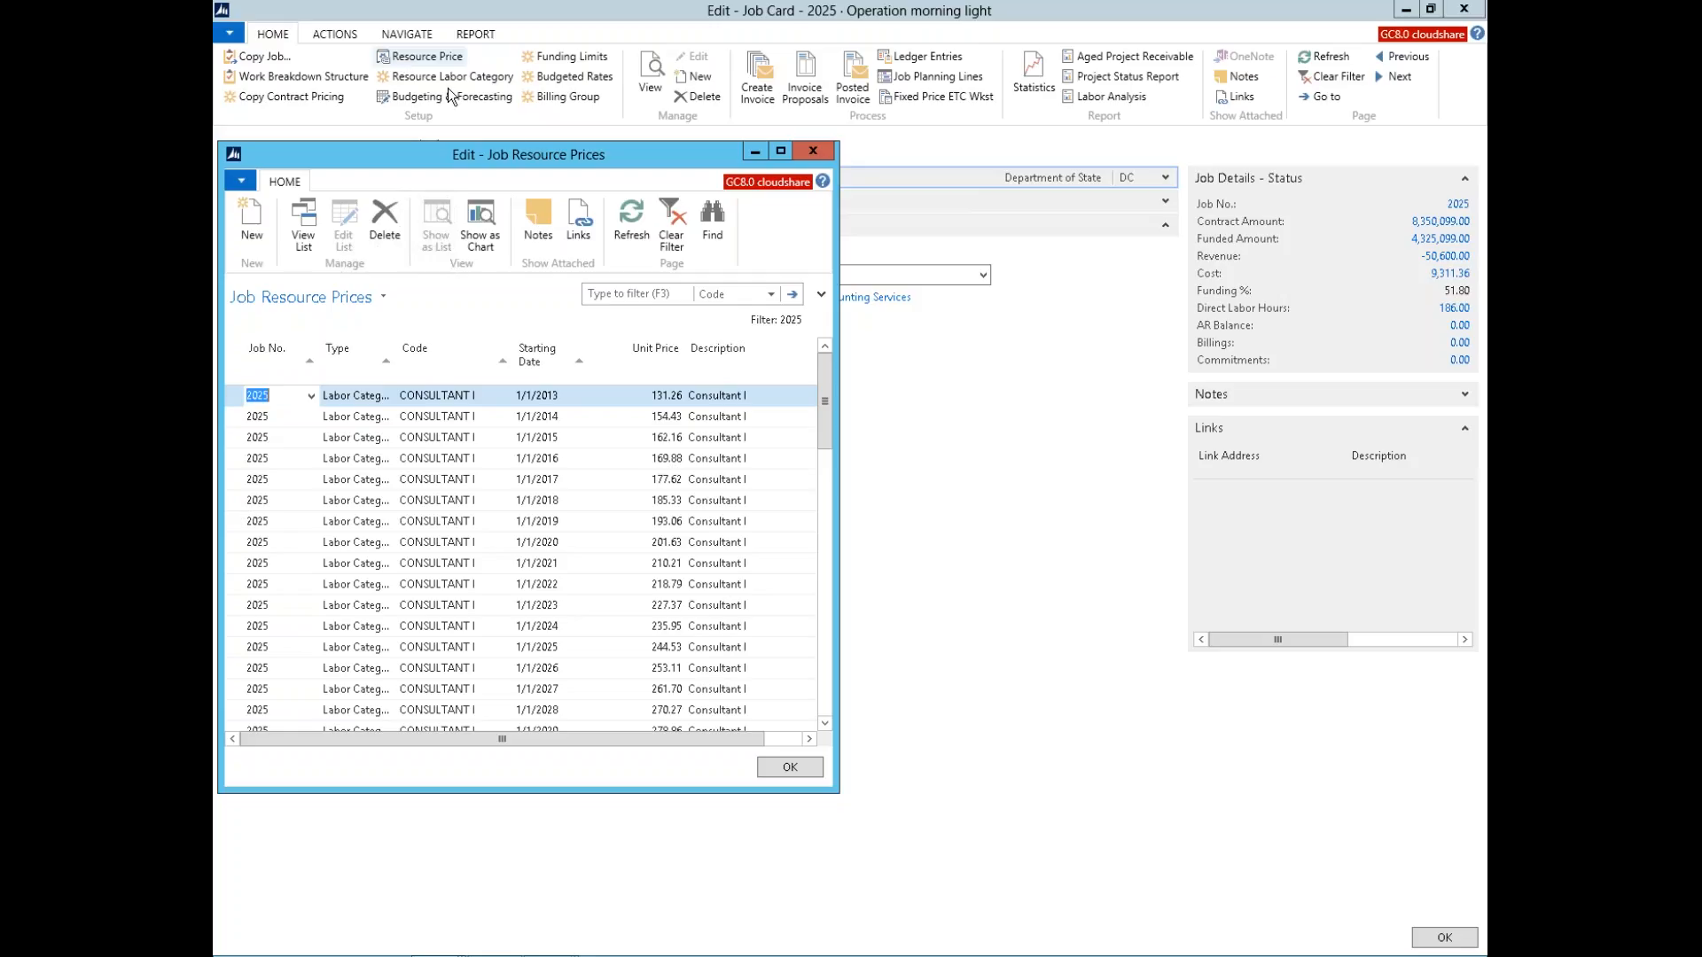
left_click_drag(487, 158, 513, 186)
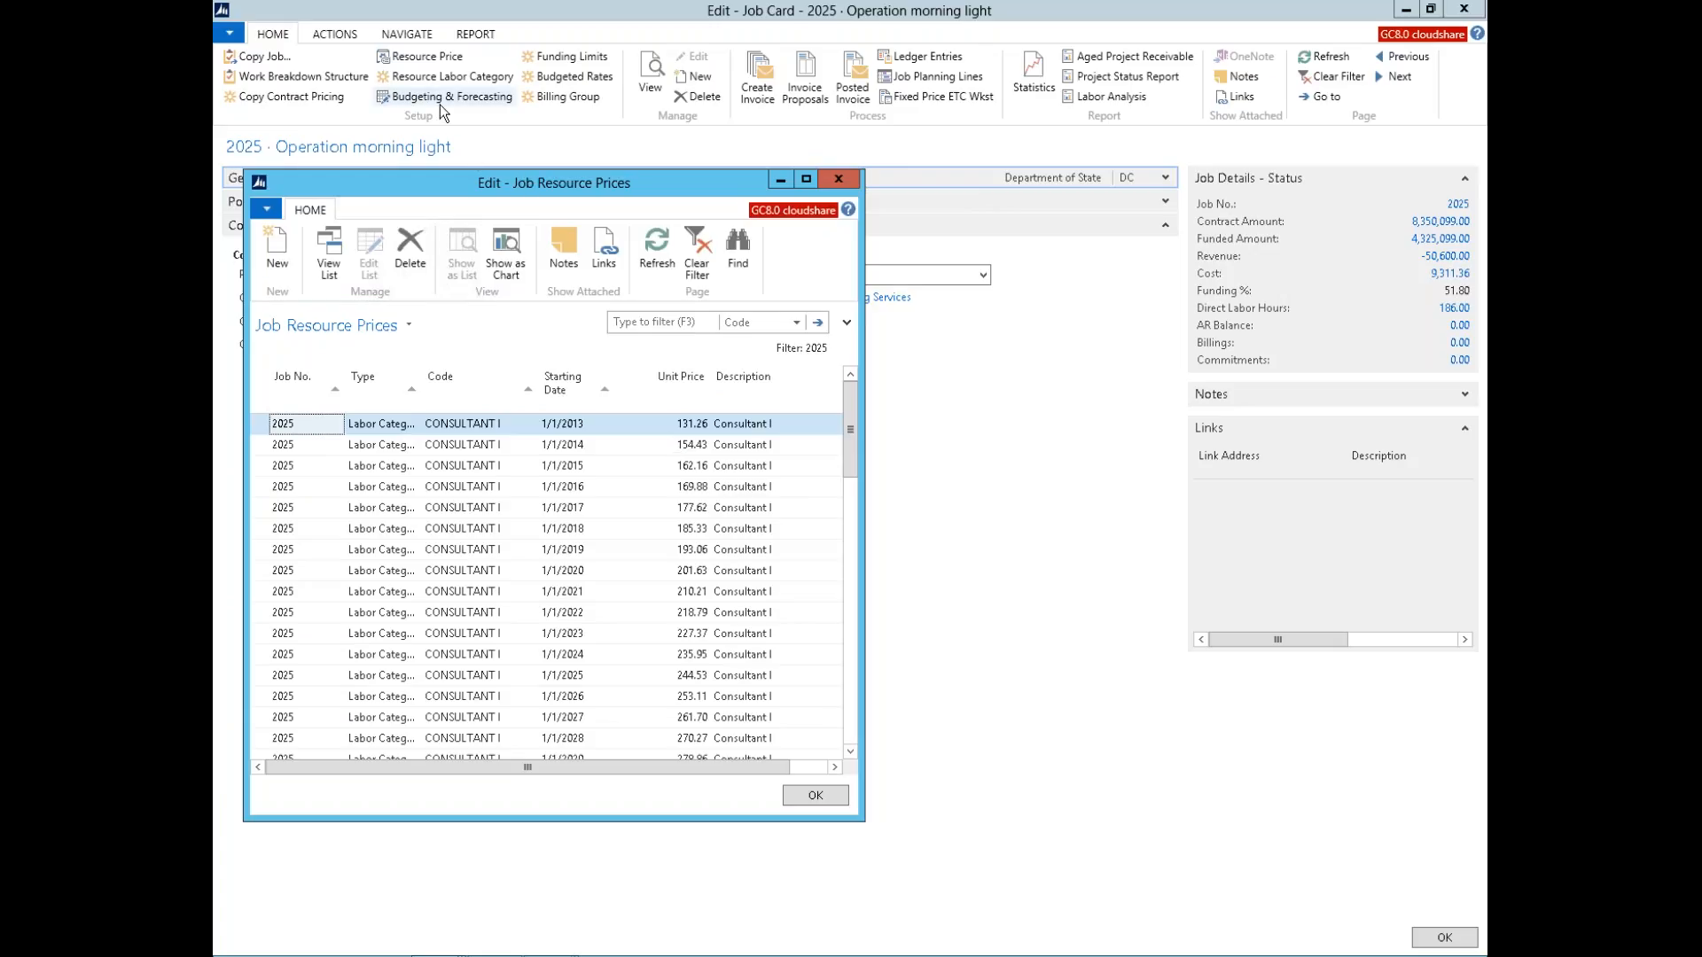
left_click(424, 80)
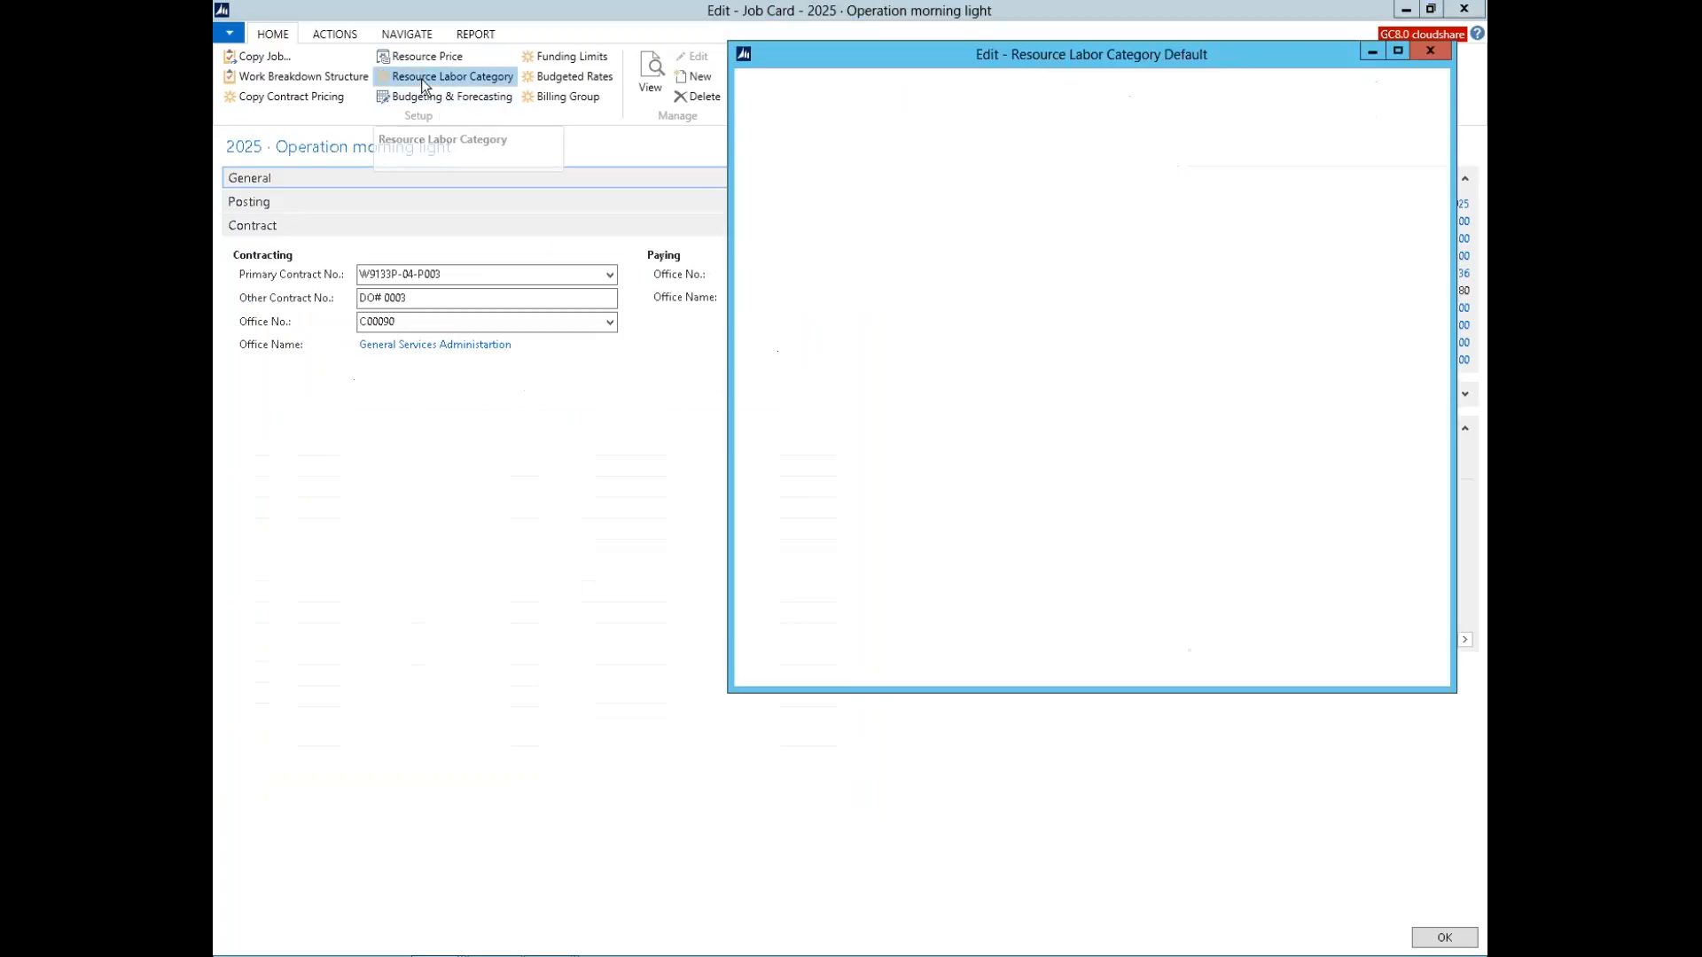
mouse_move(651, 956)
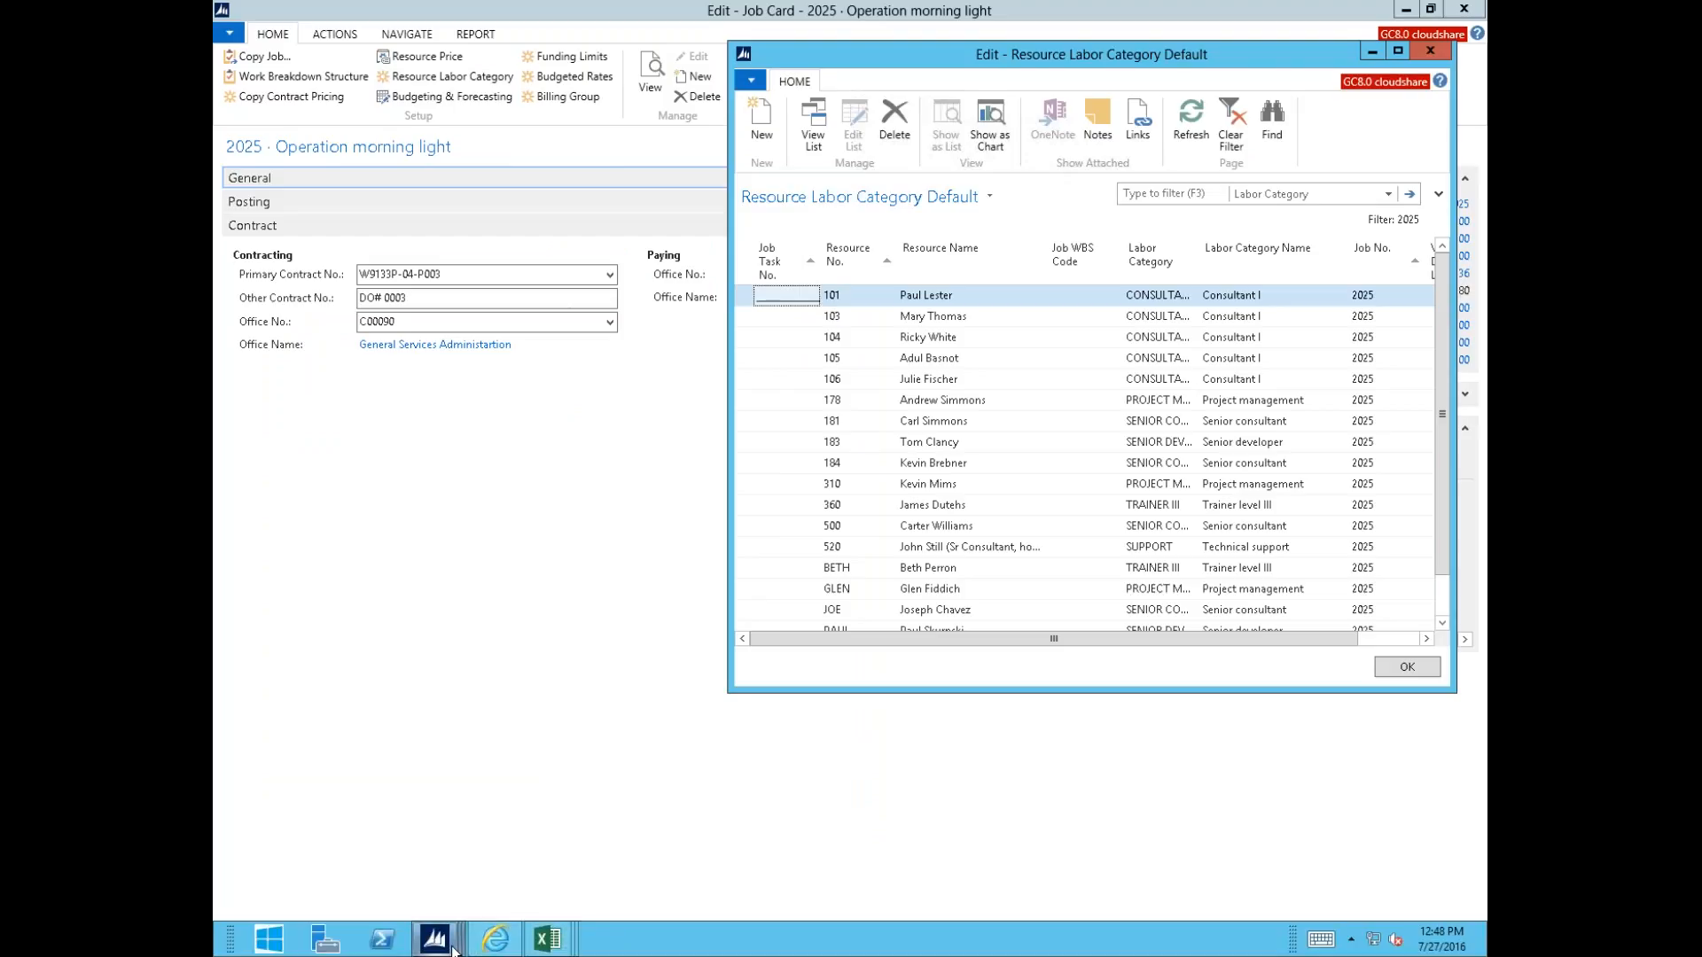
mouse_move(434, 938)
left_click(727, 833)
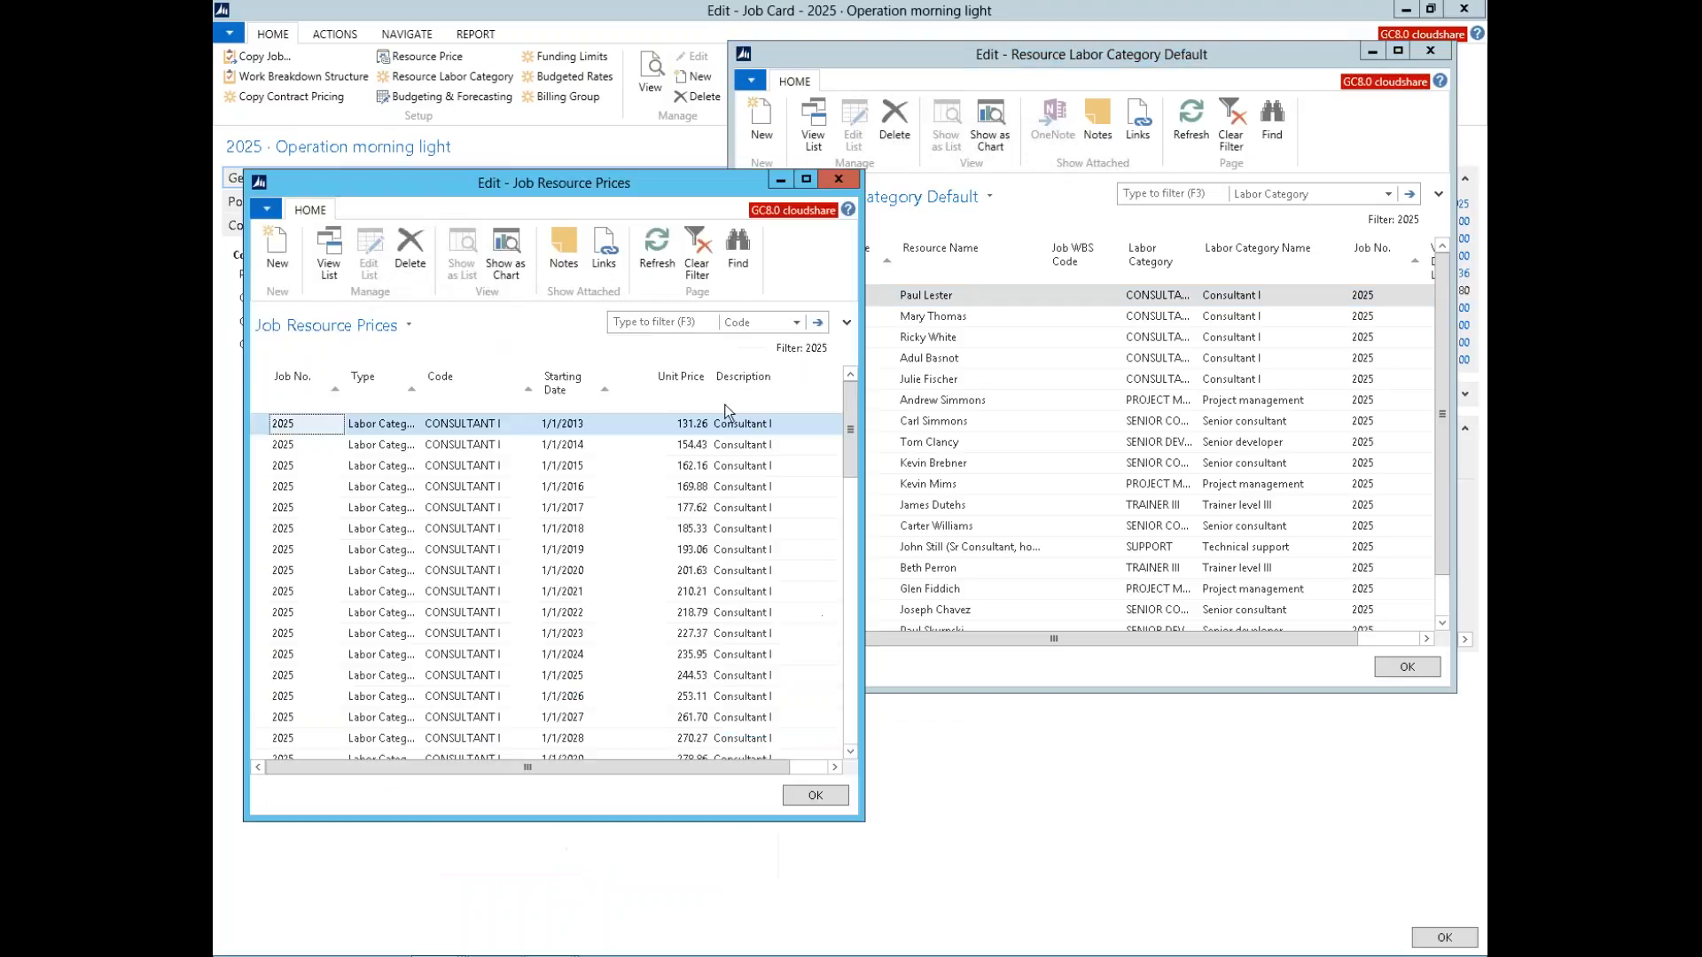
left_click_drag(628, 181, 556, 116)
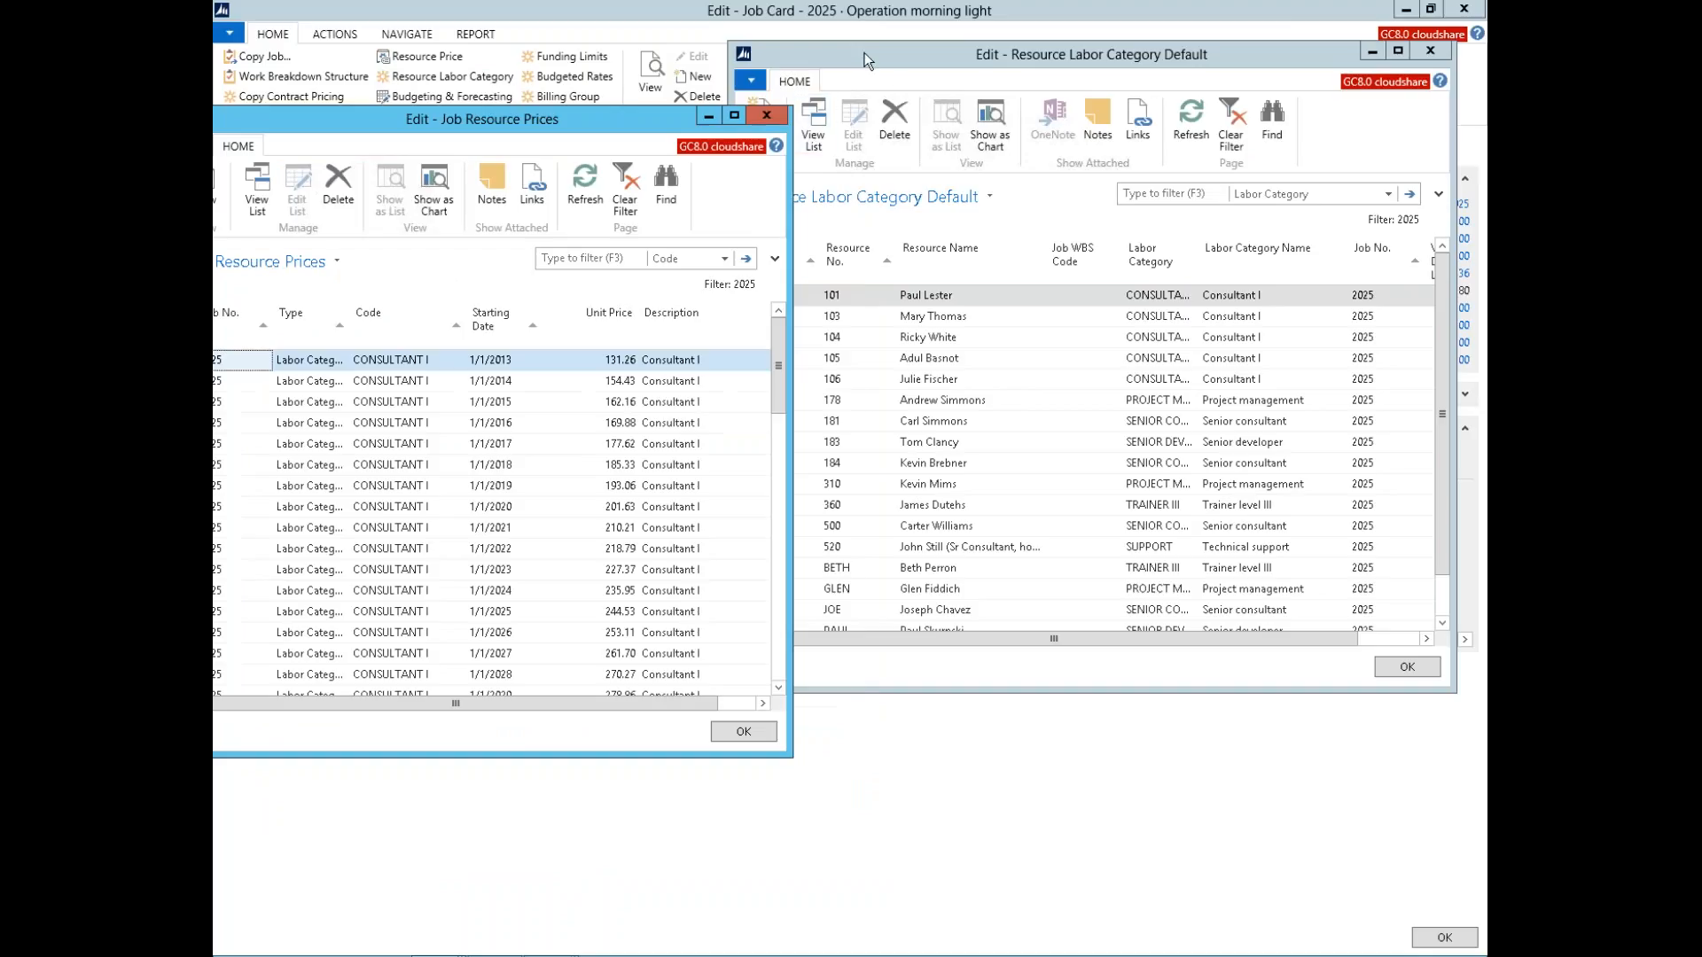
left_click_drag(884, 62, 951, 103)
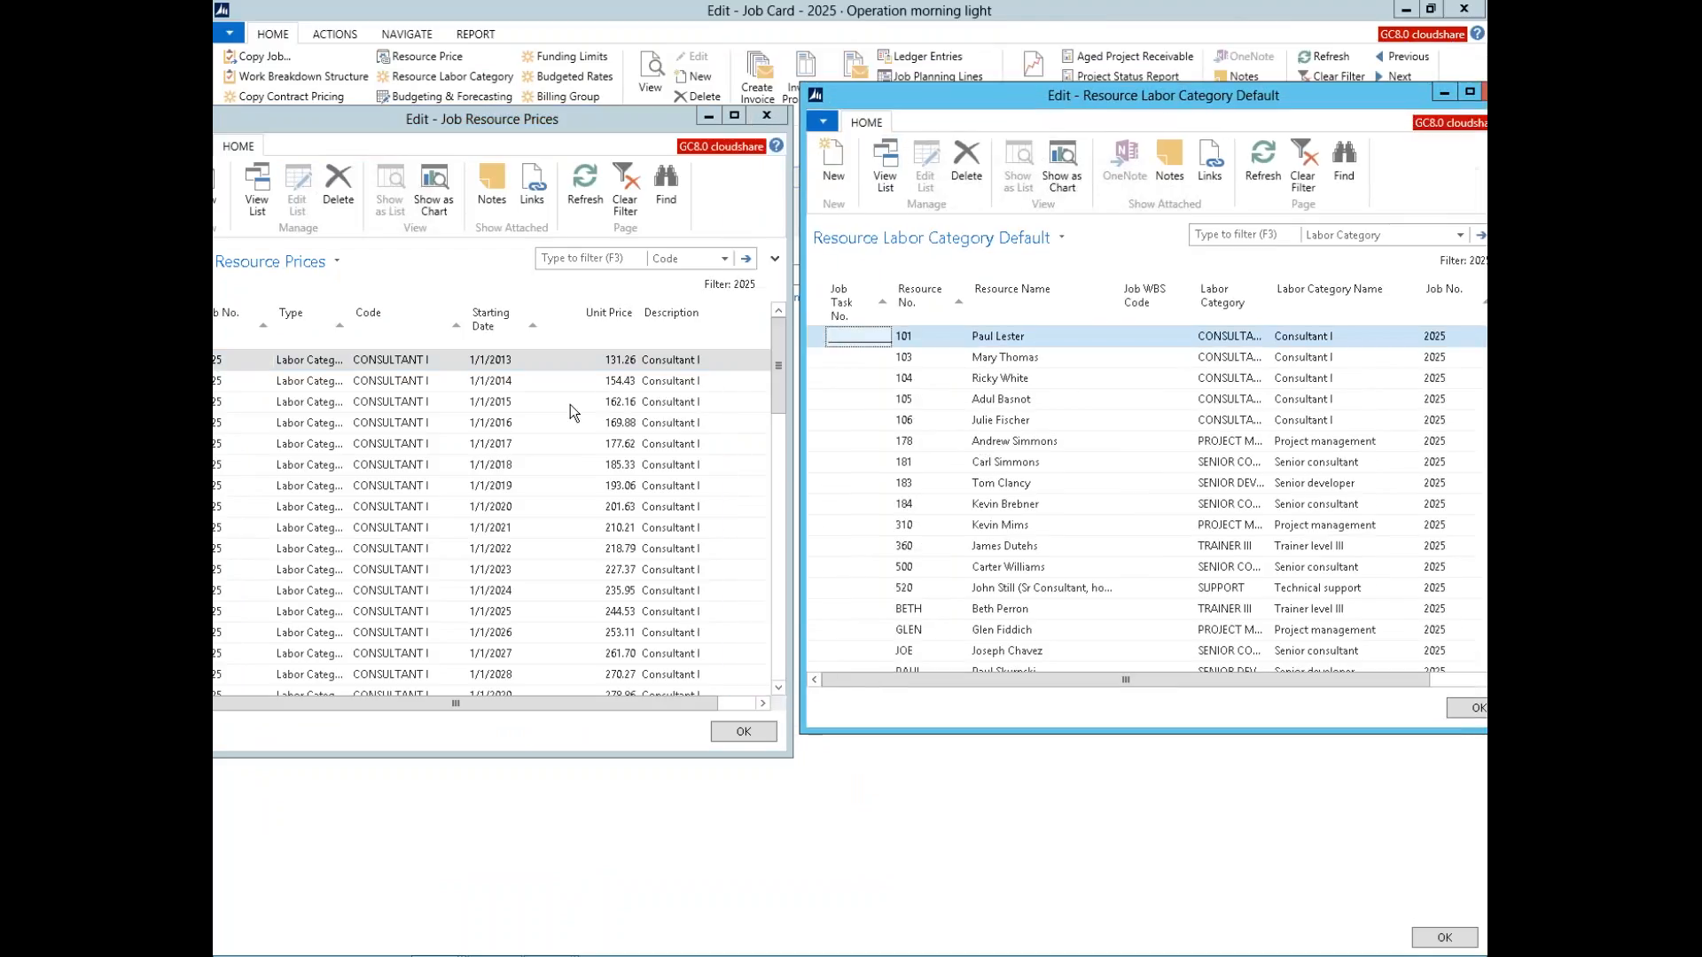
Step: Filter both the resource labor category defaults and the job resource prices to SENIOR CONSULTANT, and select the 1/1/2016 price line
right_click(1222, 464)
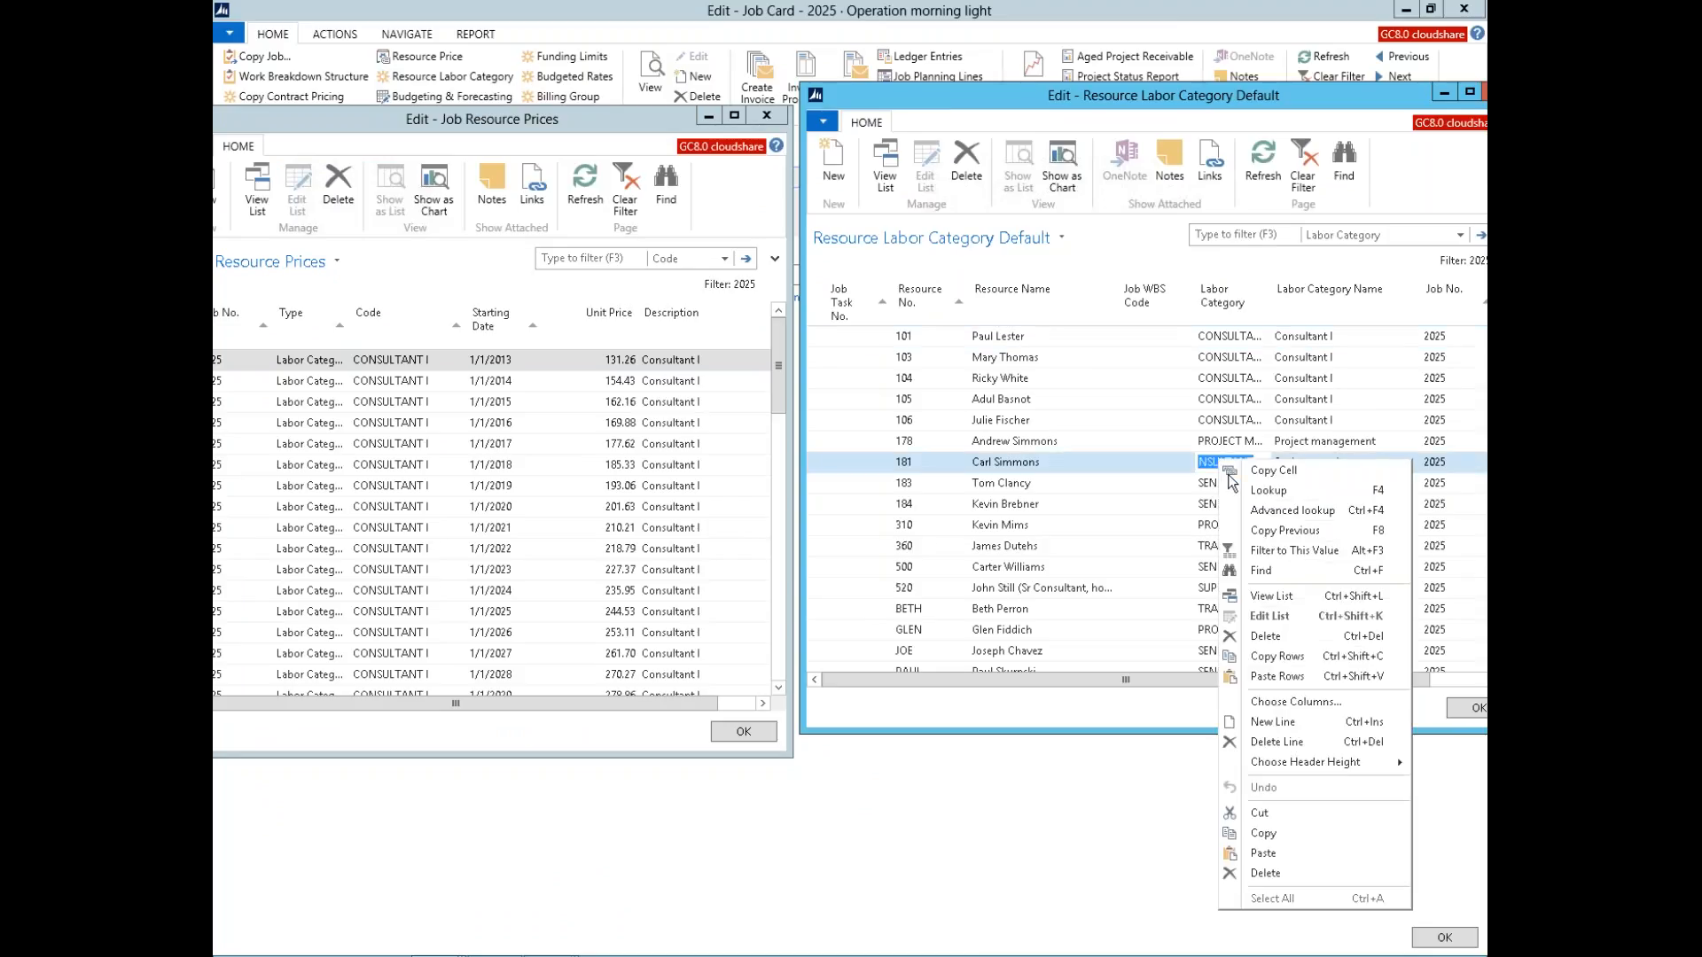
left_click(1242, 550)
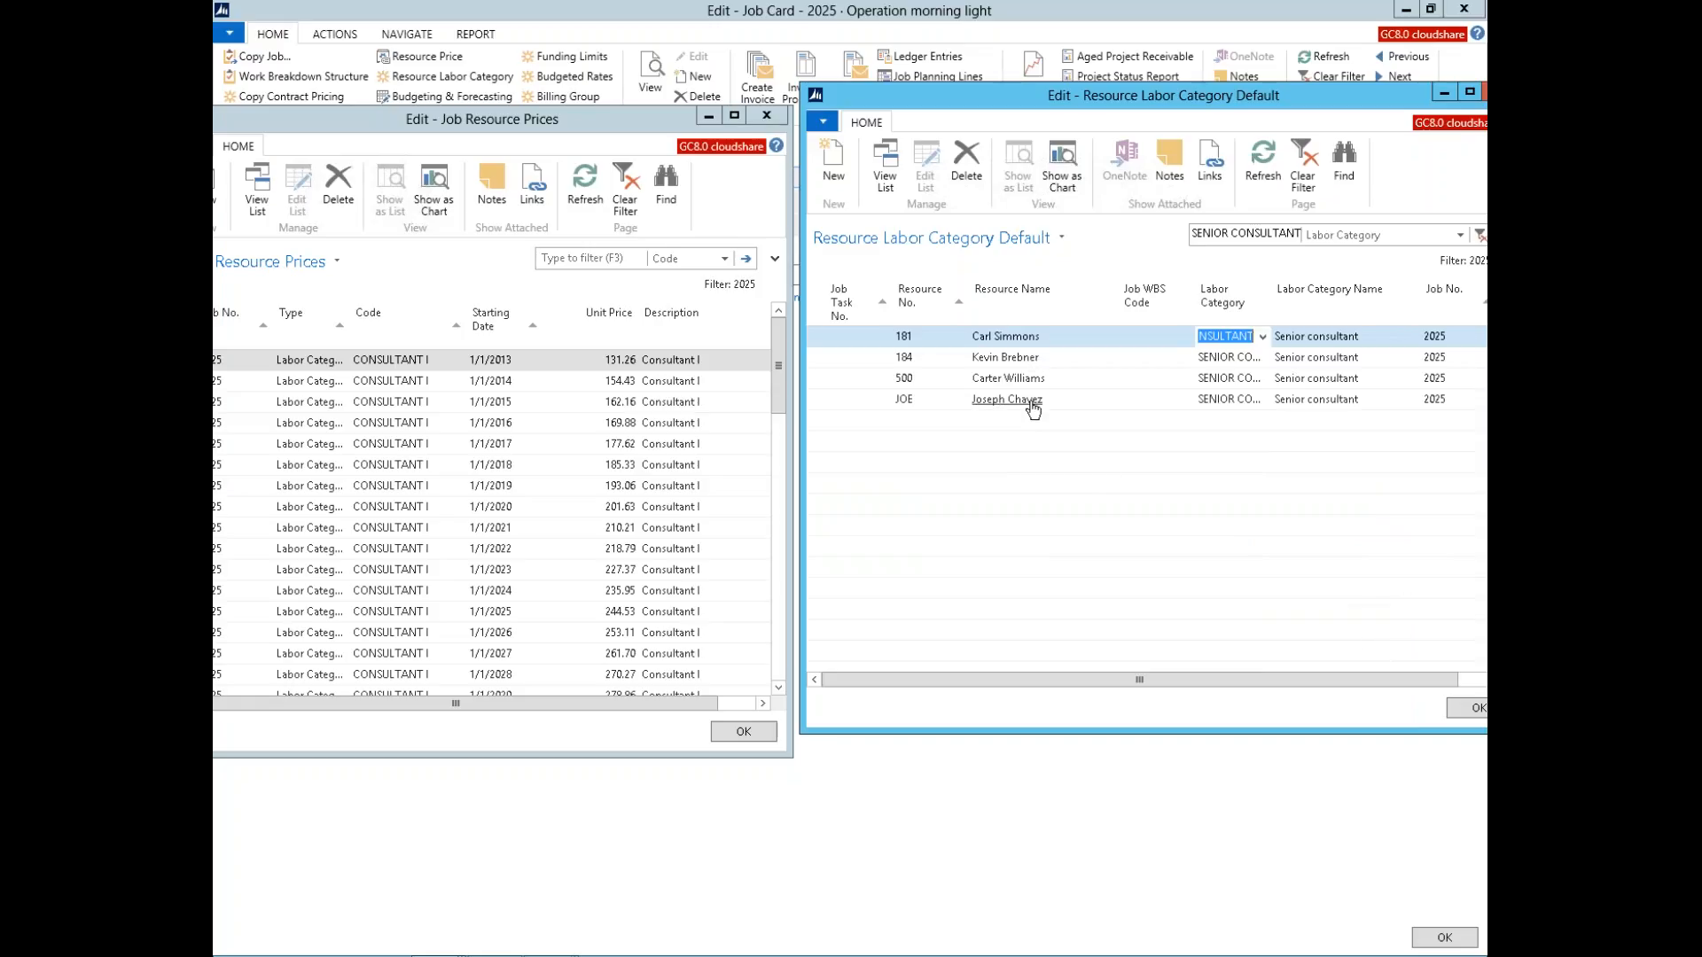
left_click(779, 609)
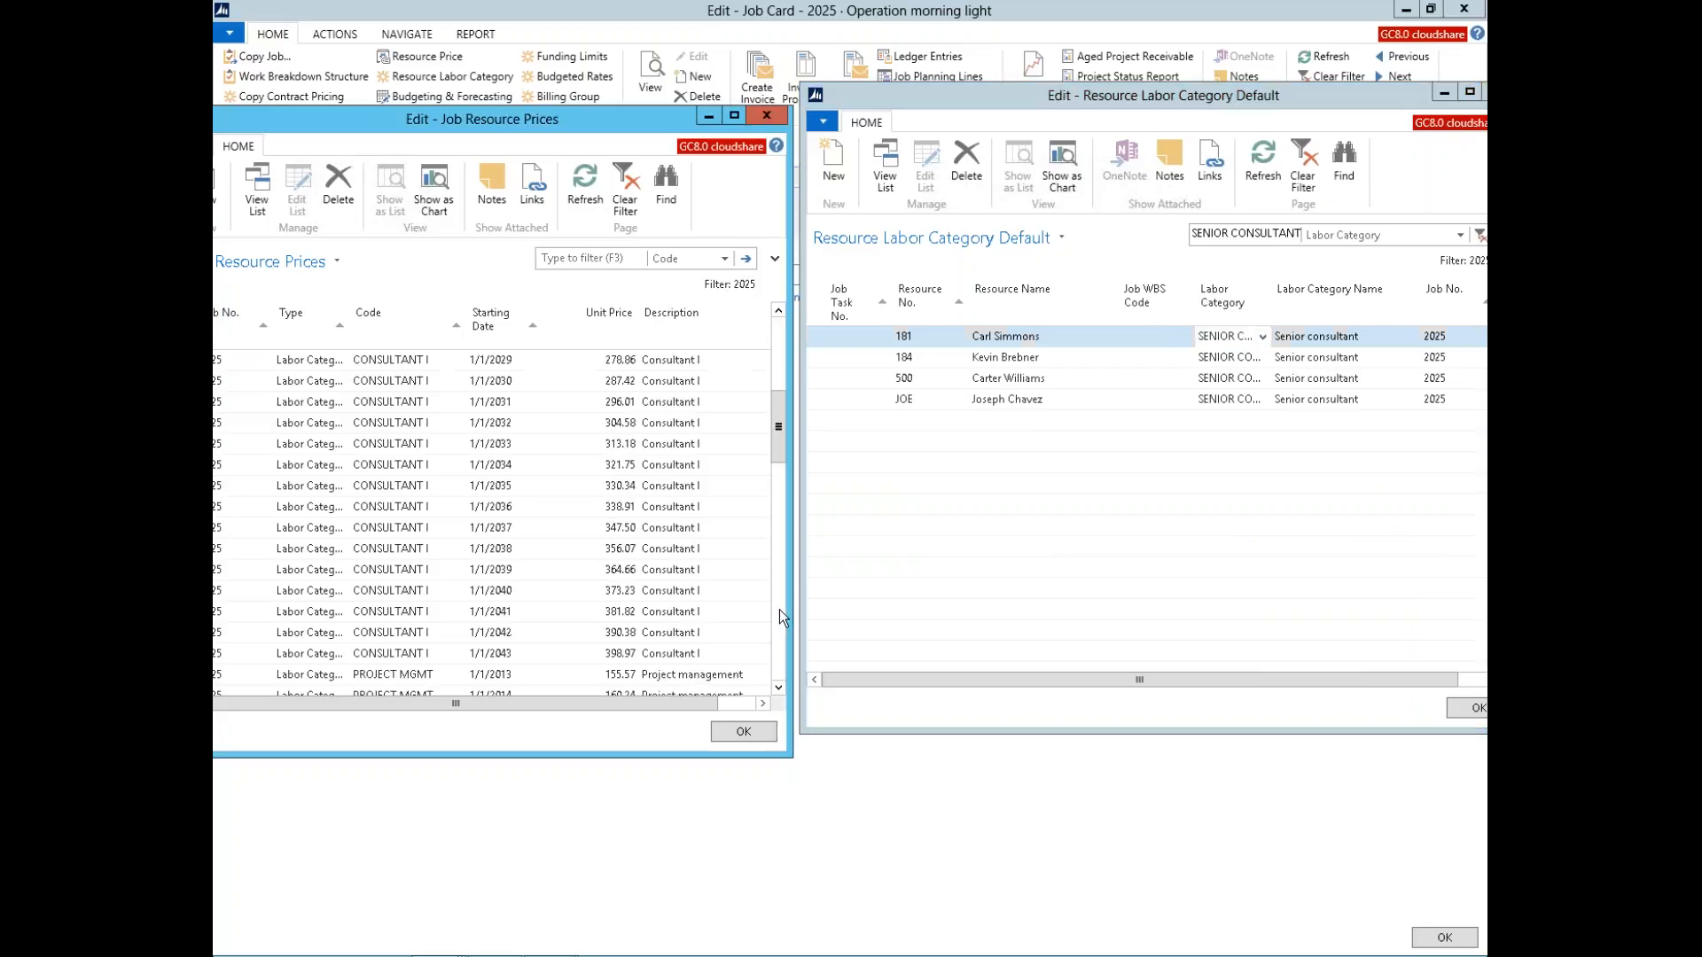
left_click(779, 609)
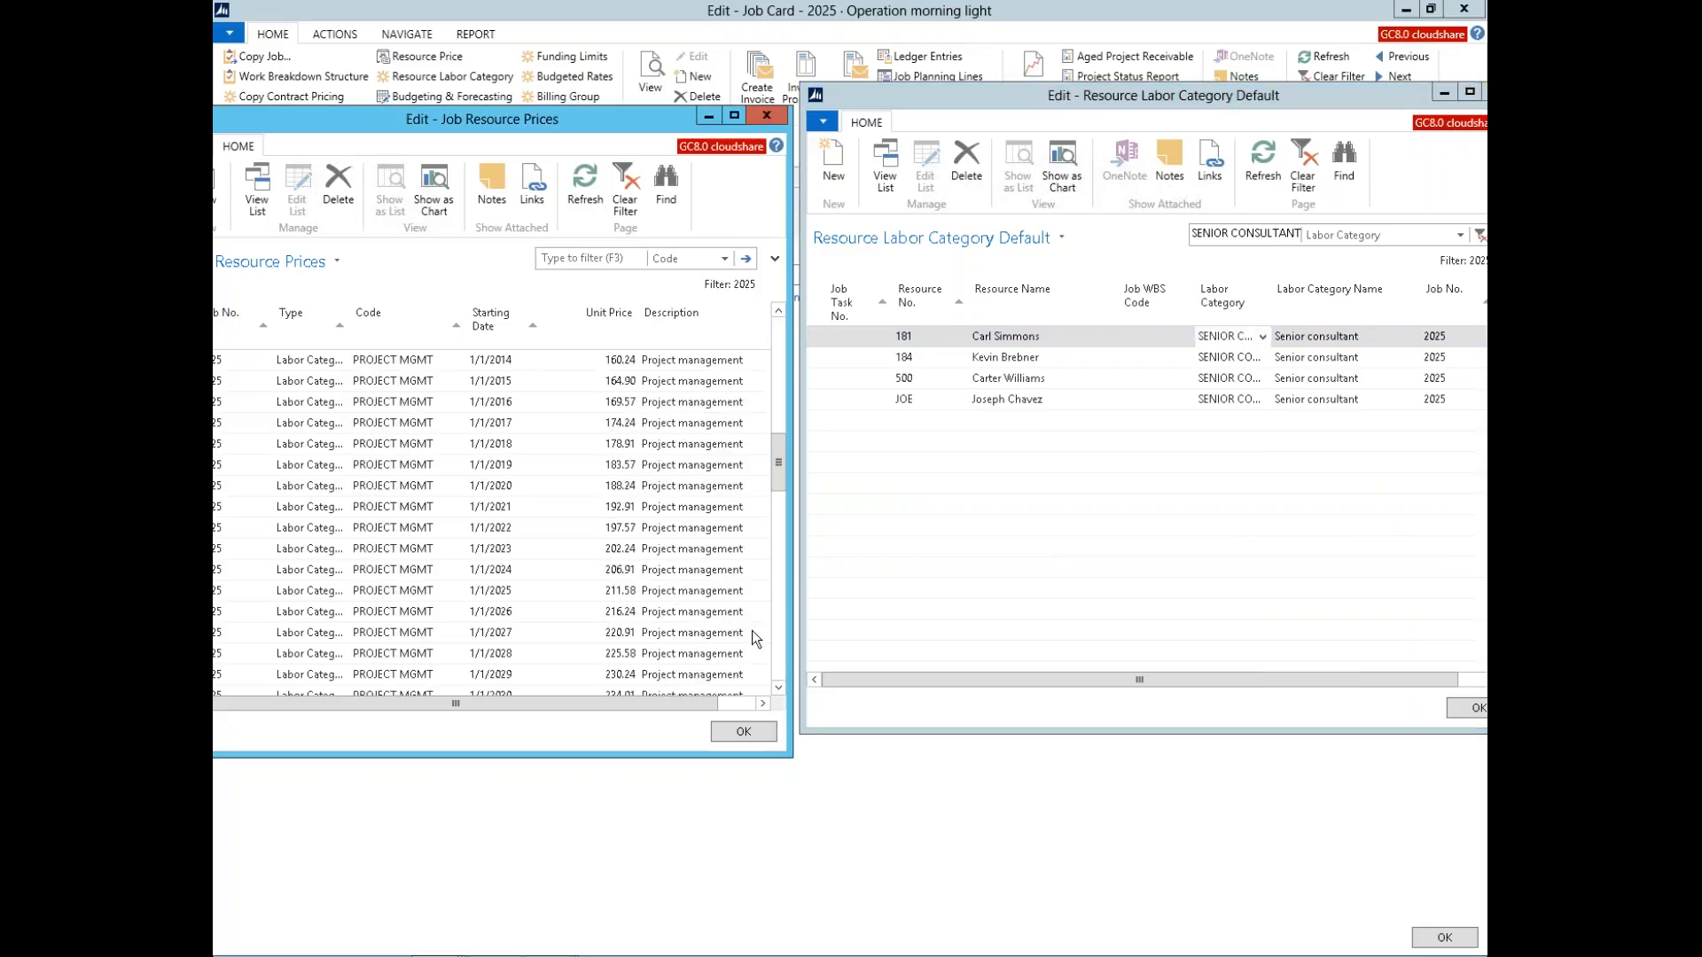
left_click(779, 645)
left_click(778, 645)
left_click(778, 645)
left_click(778, 646)
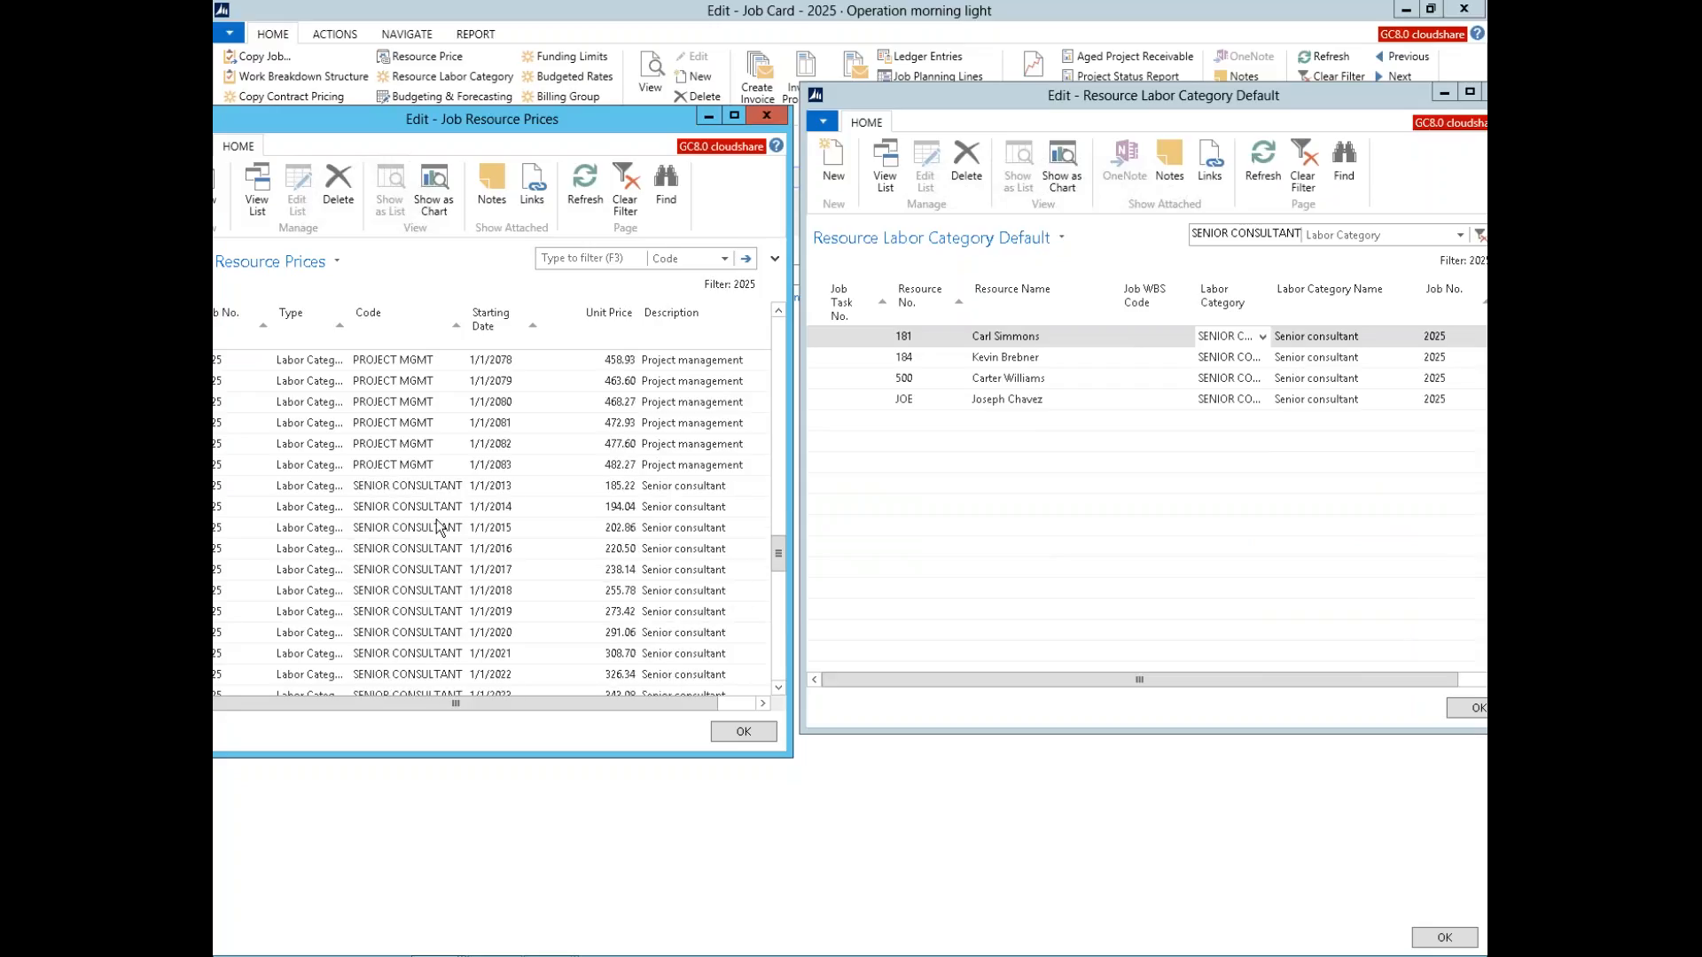
left_click(396, 488)
right_click(396, 493)
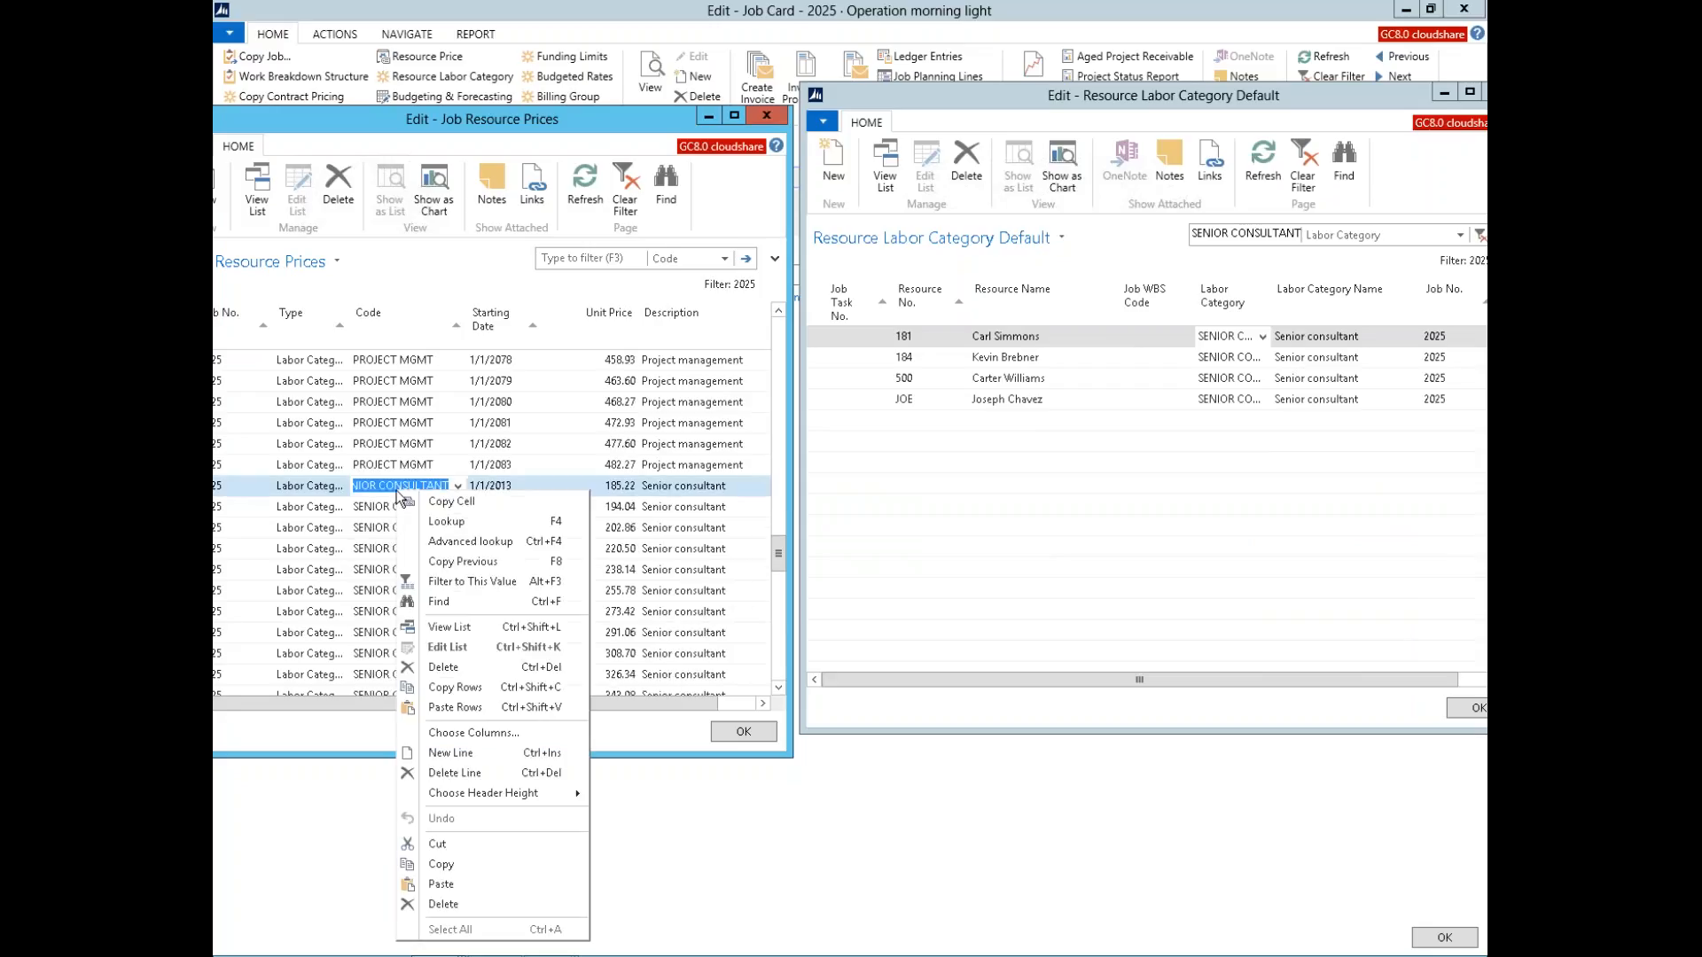
left_click(441, 583)
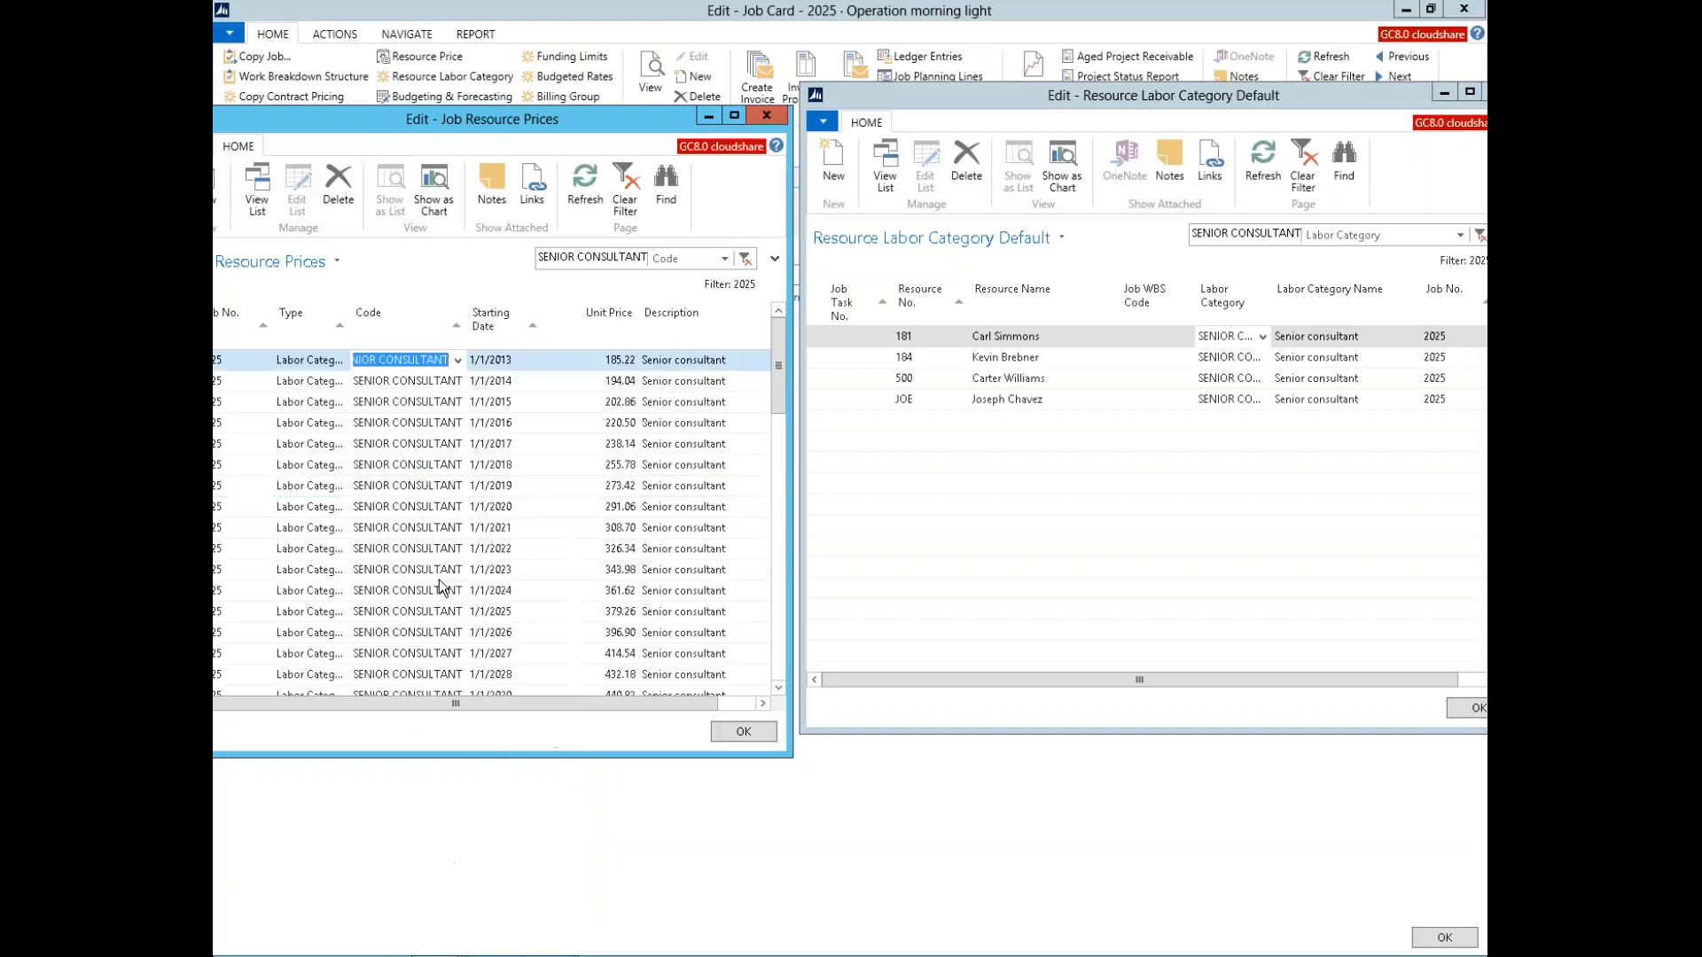
left_click(380, 432)
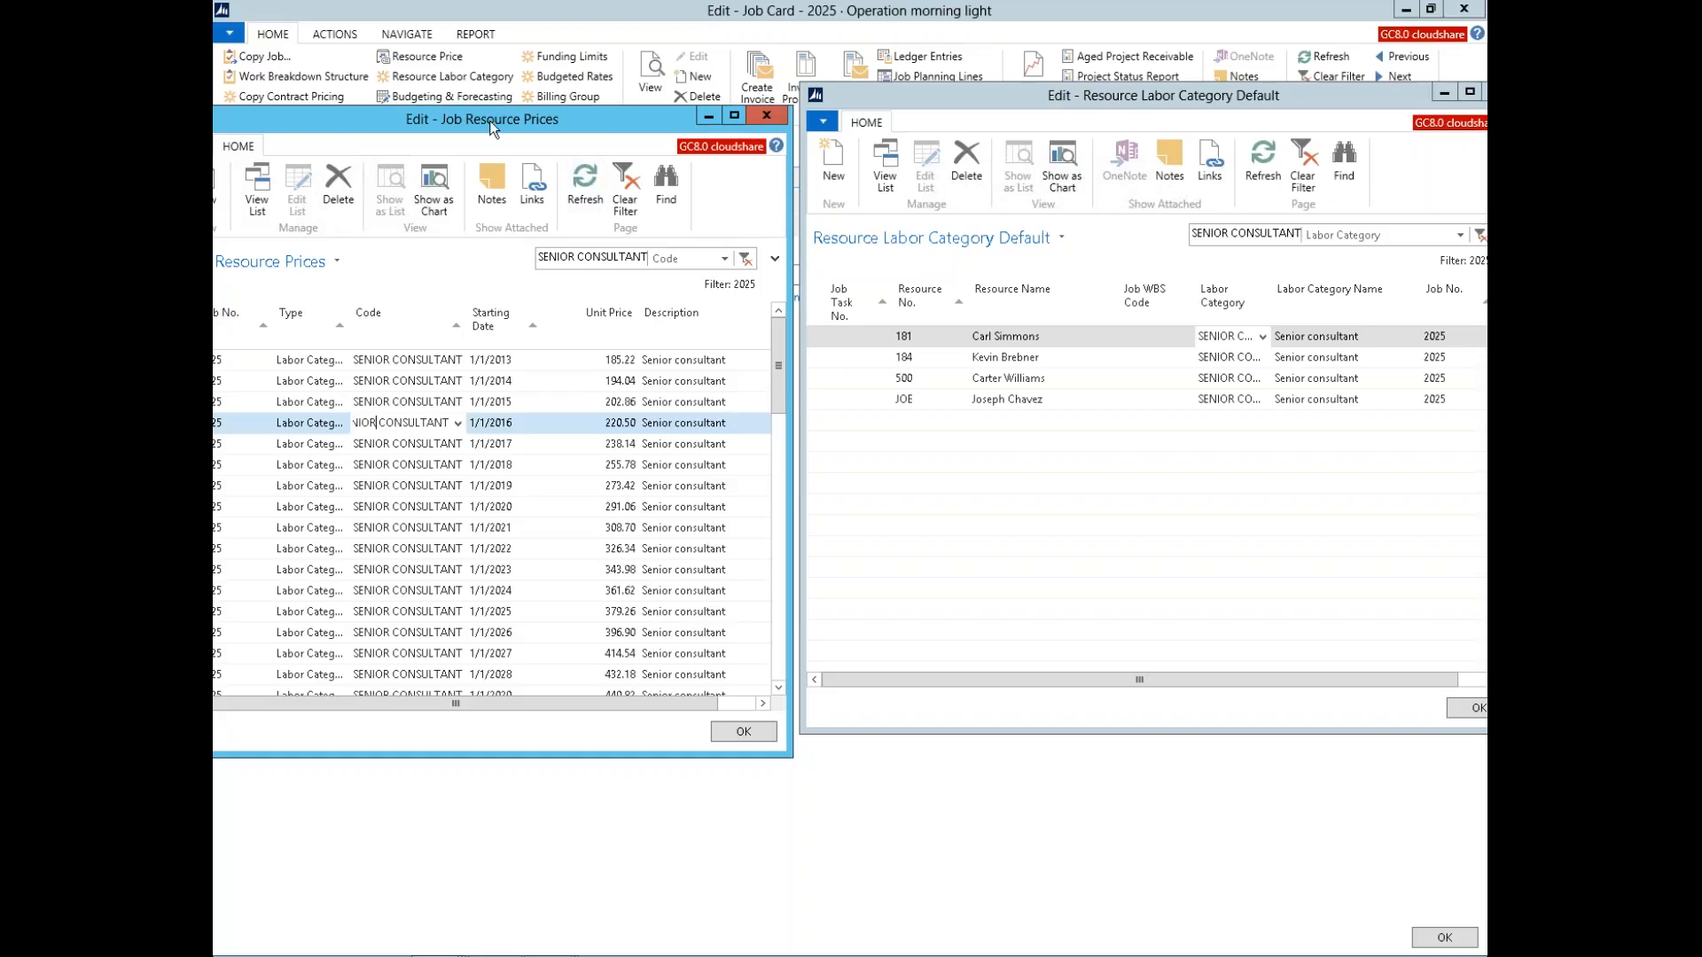
Step: Export the filtered job resource prices to Microsoft Excel and dismiss the caption warning
left_click_drag(482, 119, 599, 124)
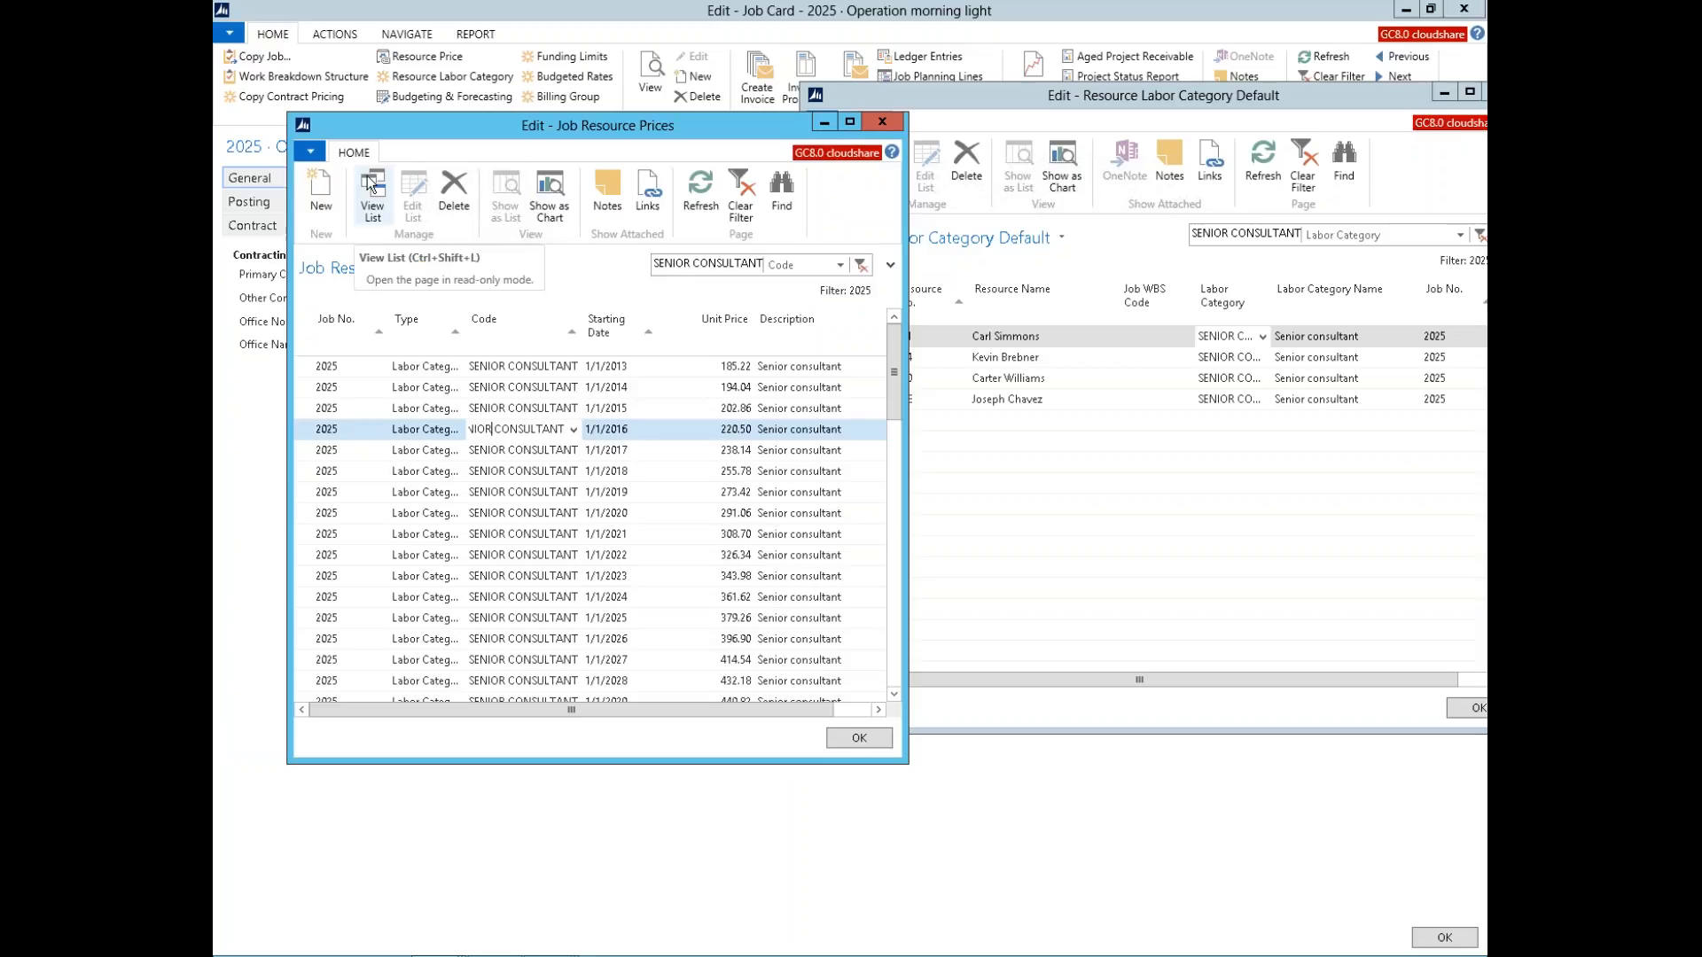
left_click(309, 153)
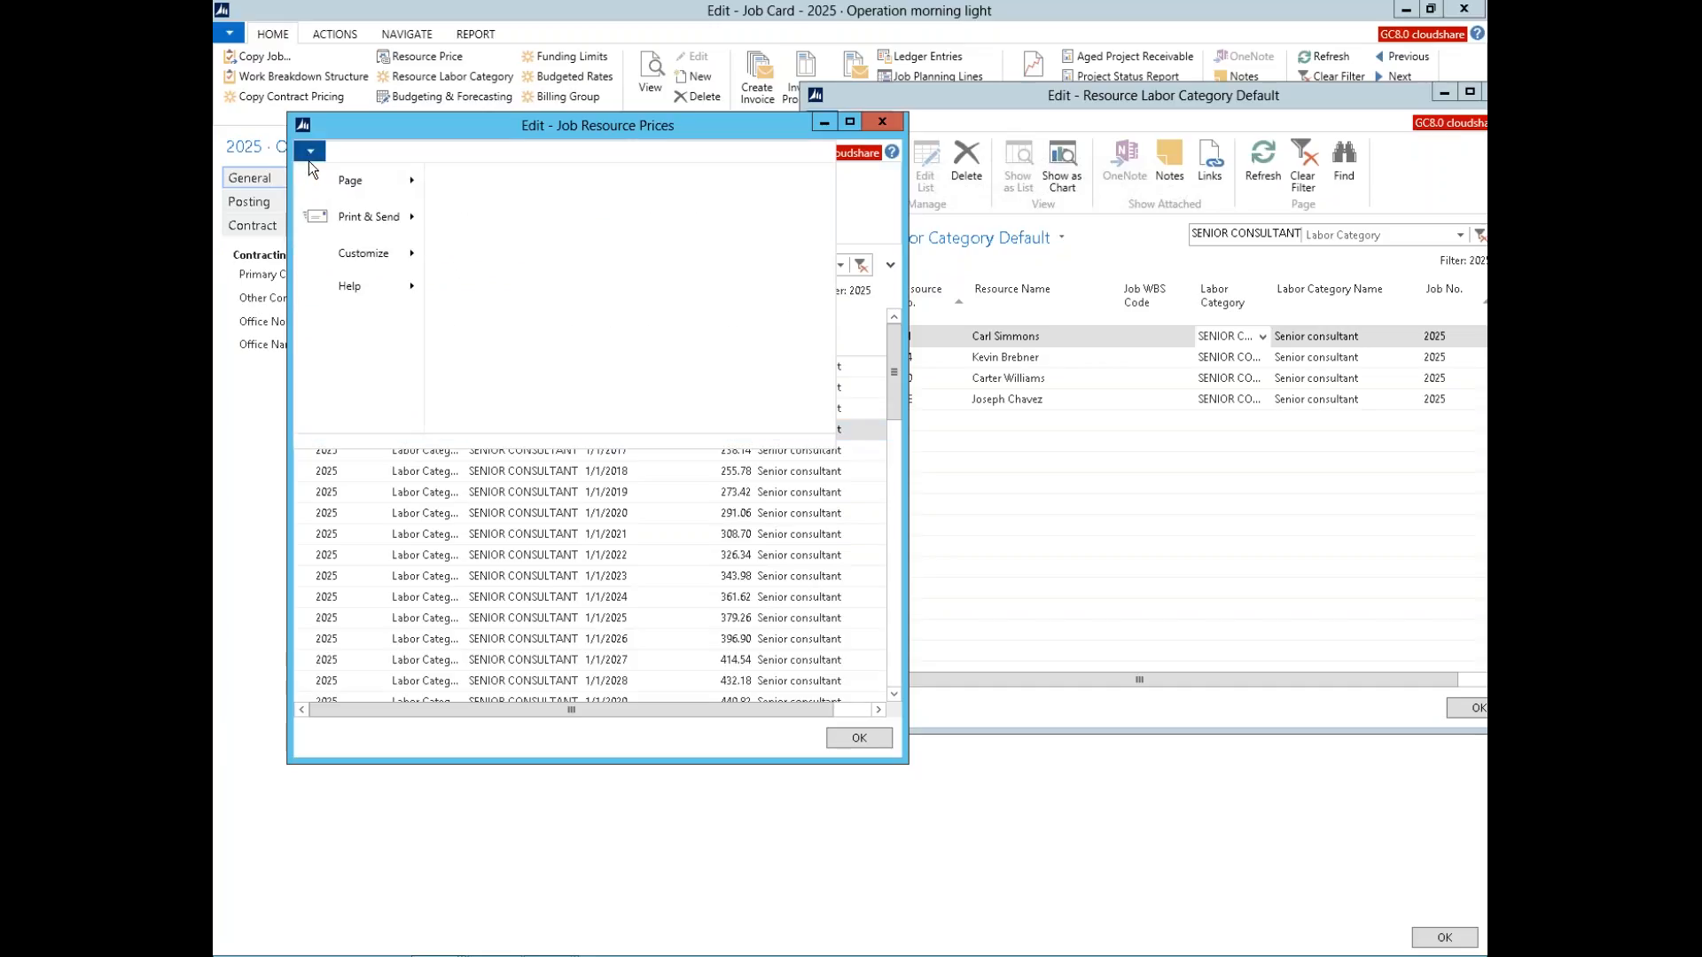
mouse_move(341, 217)
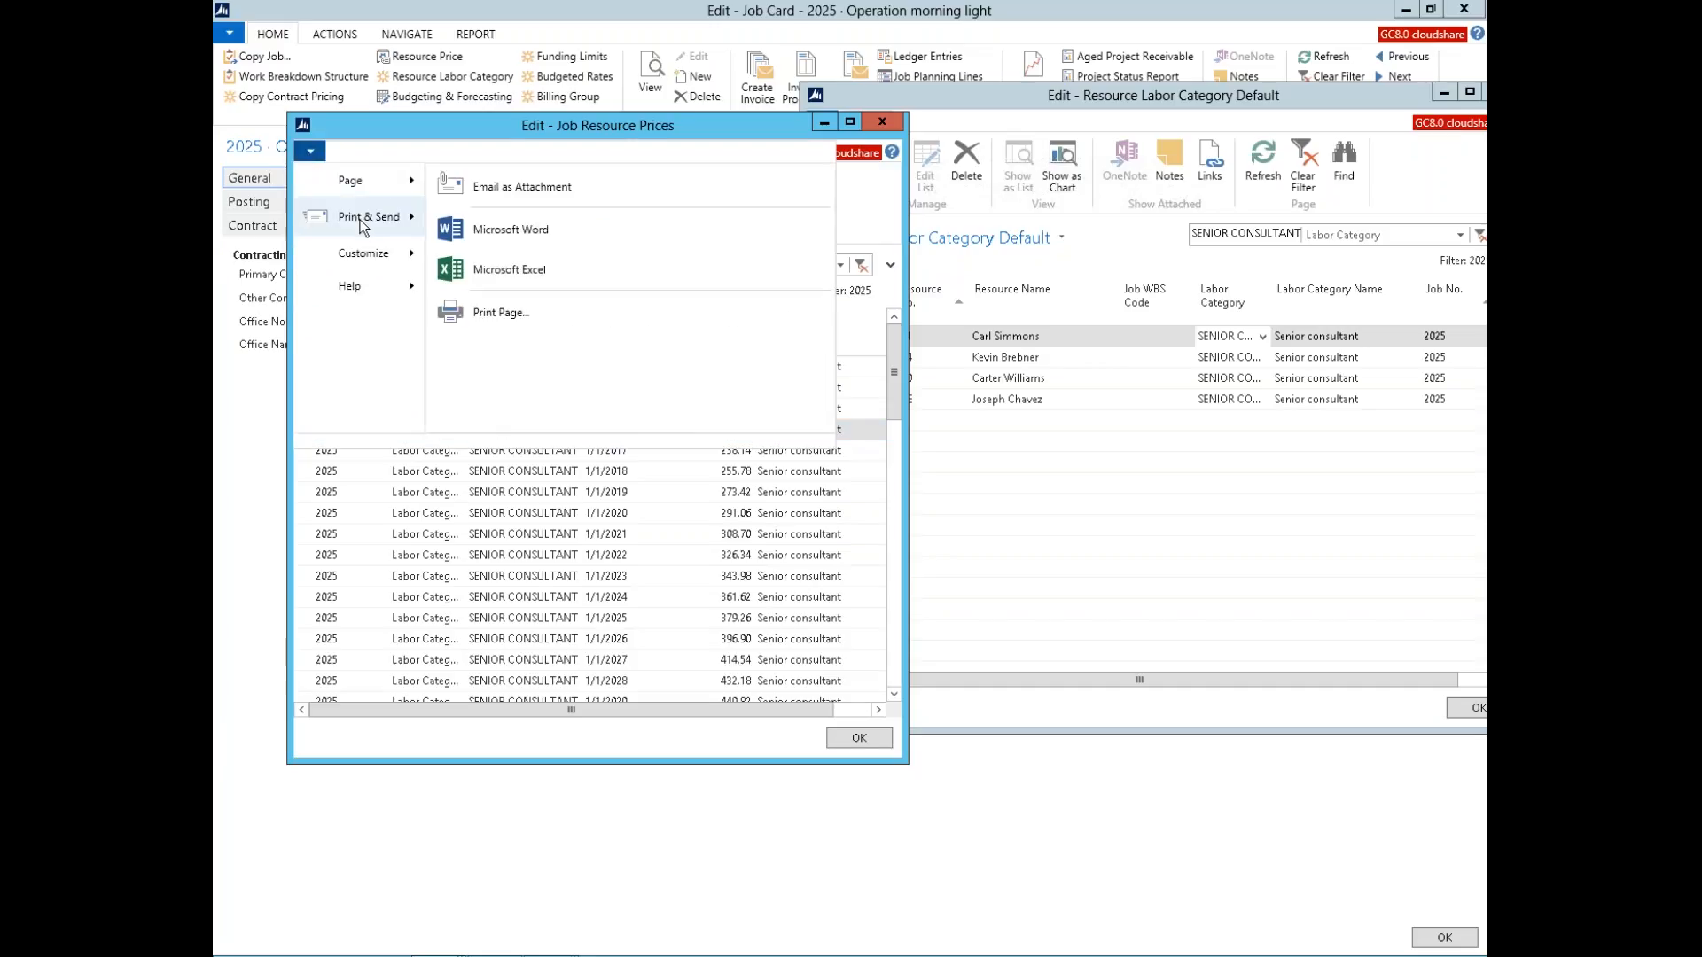
left_click(484, 273)
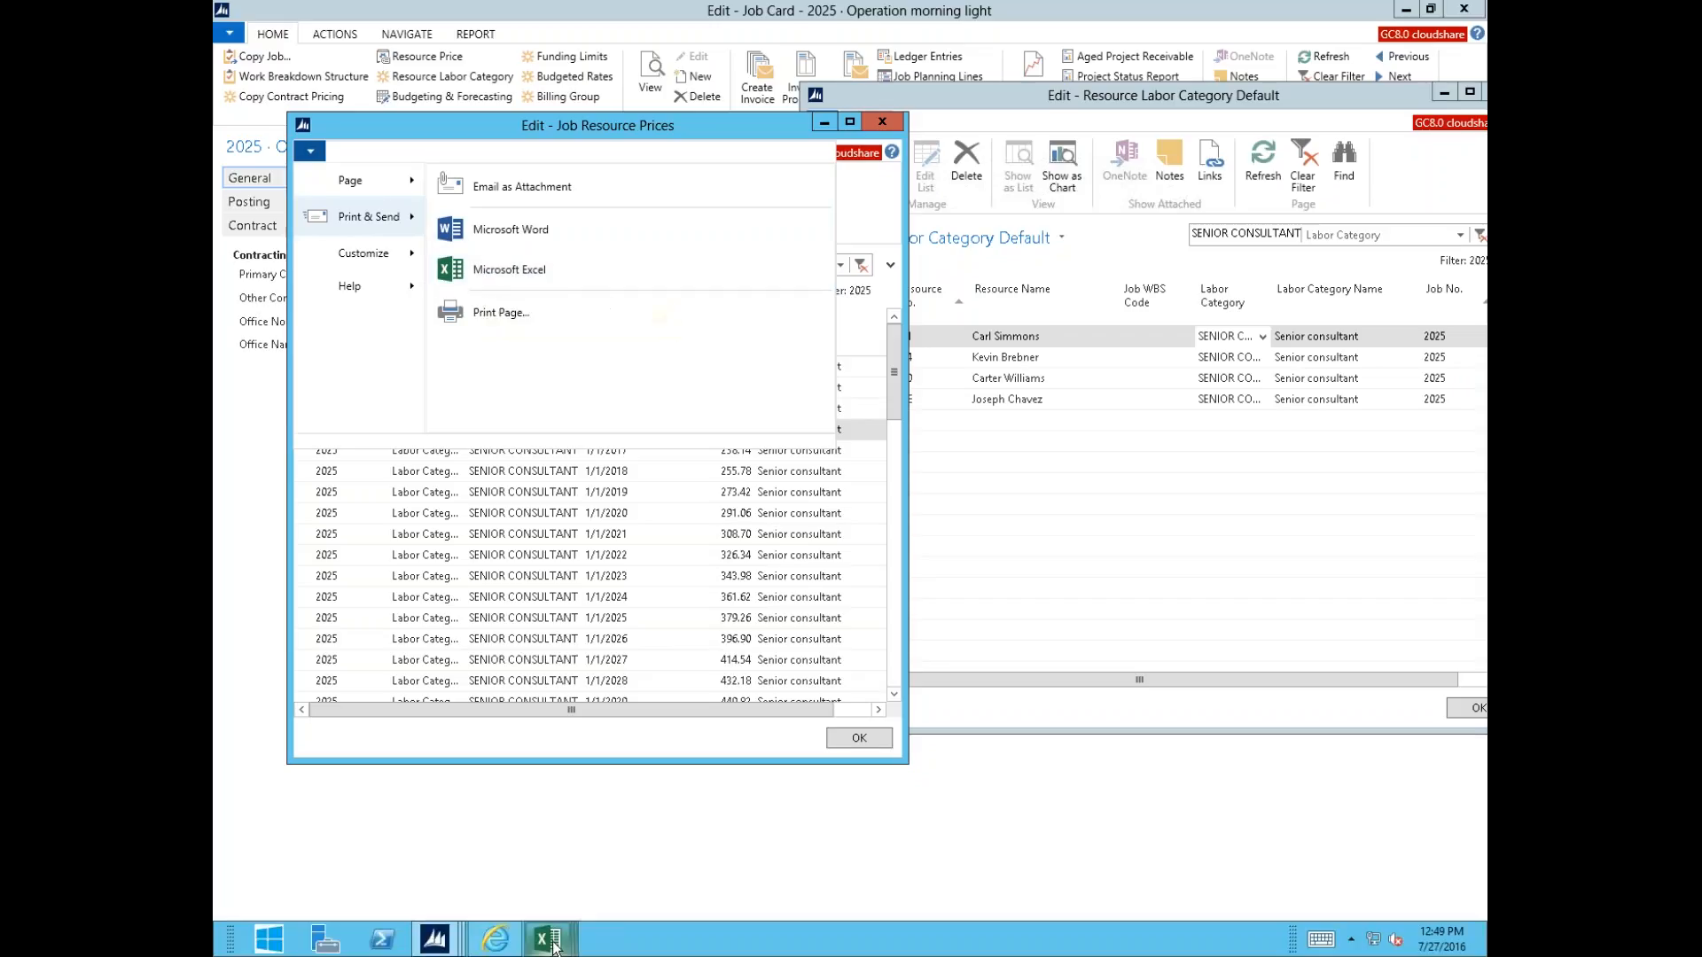
mouse_move(553, 947)
left_click(873, 844)
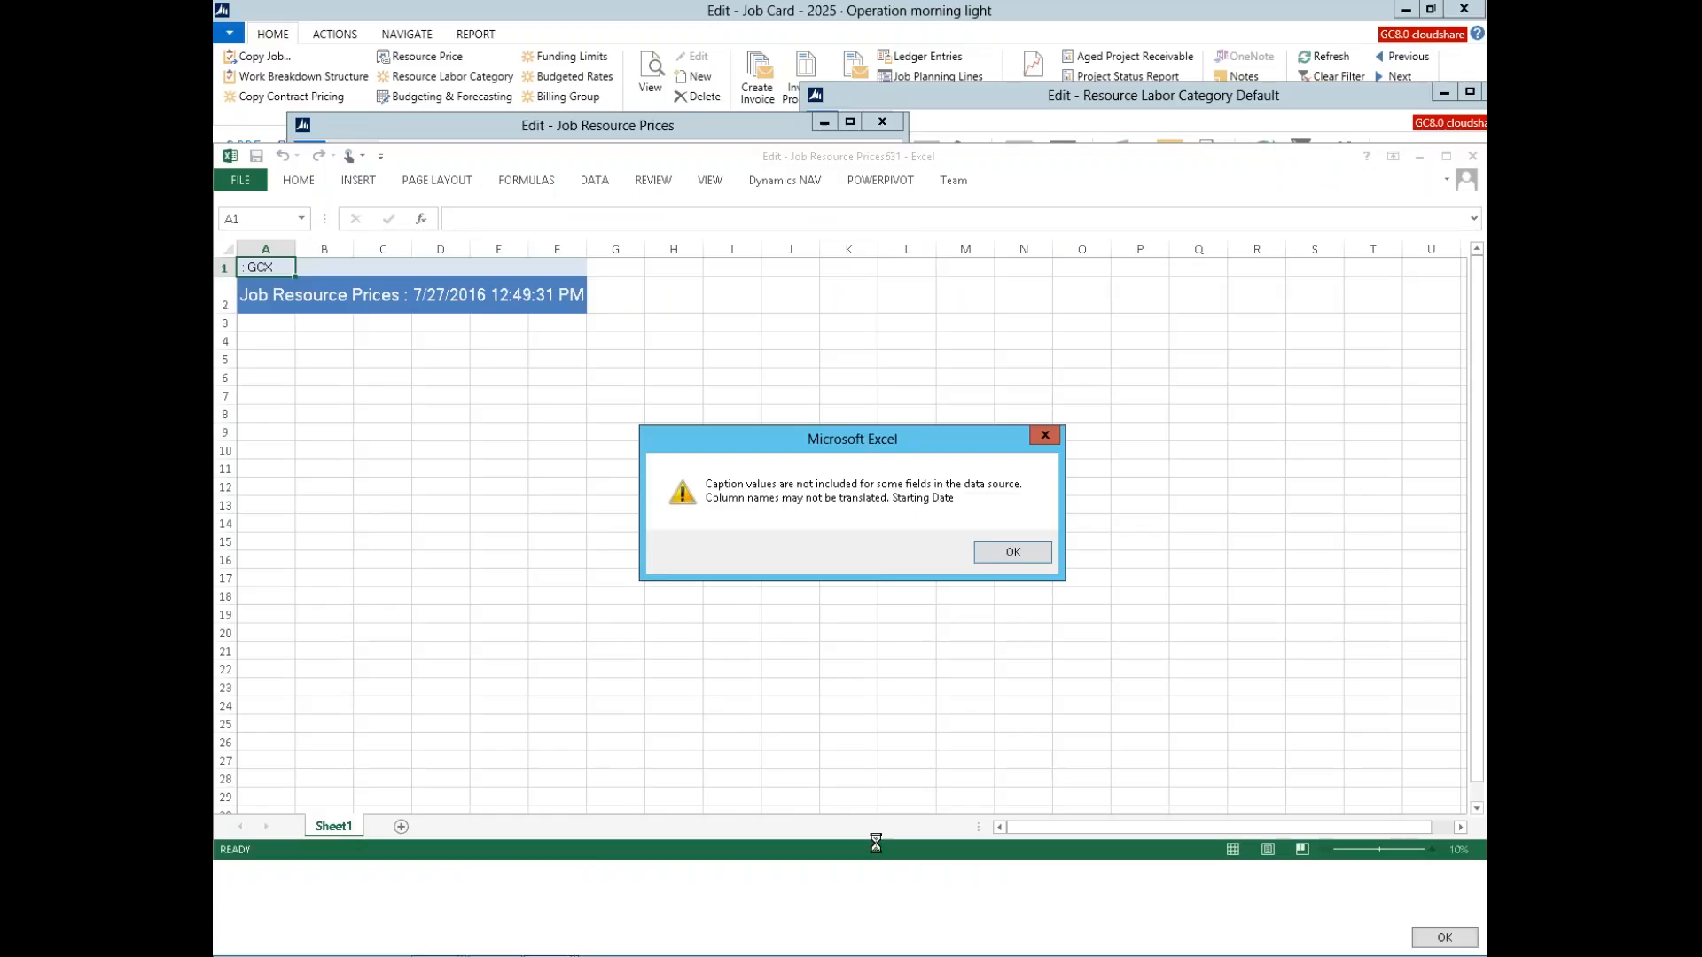
left_click(1012, 557)
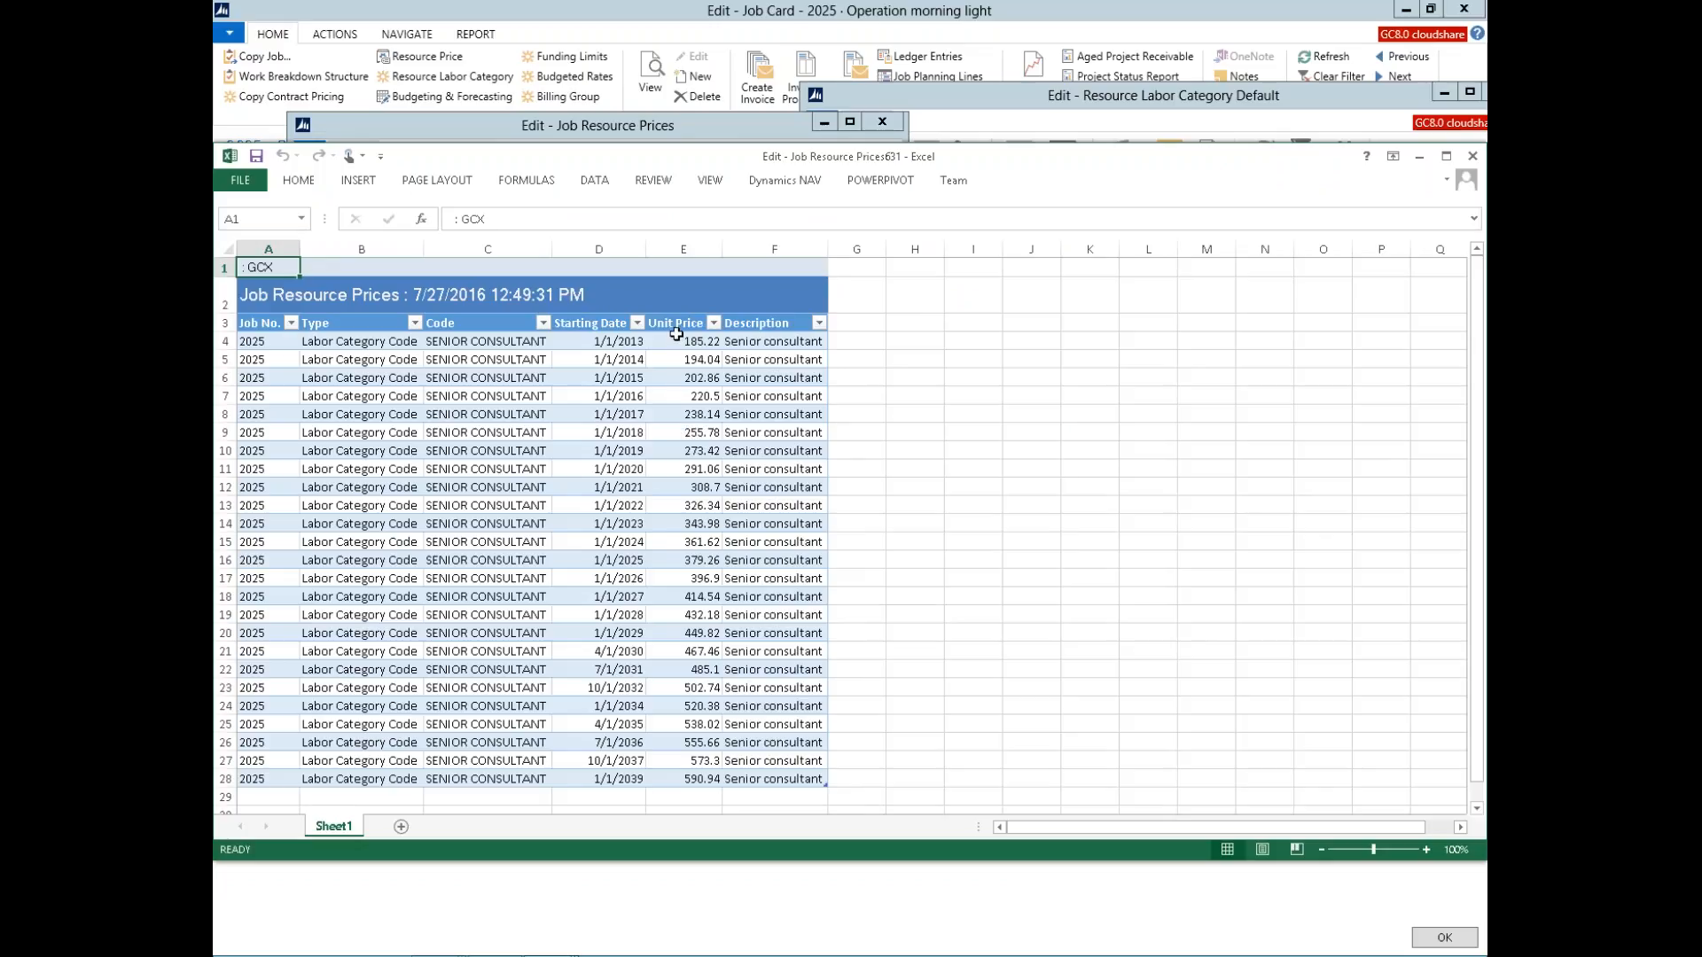
Step: Copy the Unit Price values in E4:E28 to column G, starting at G4
left_click(676, 341)
left_click_drag(675, 423, 689, 774)
key("ctrl+c")
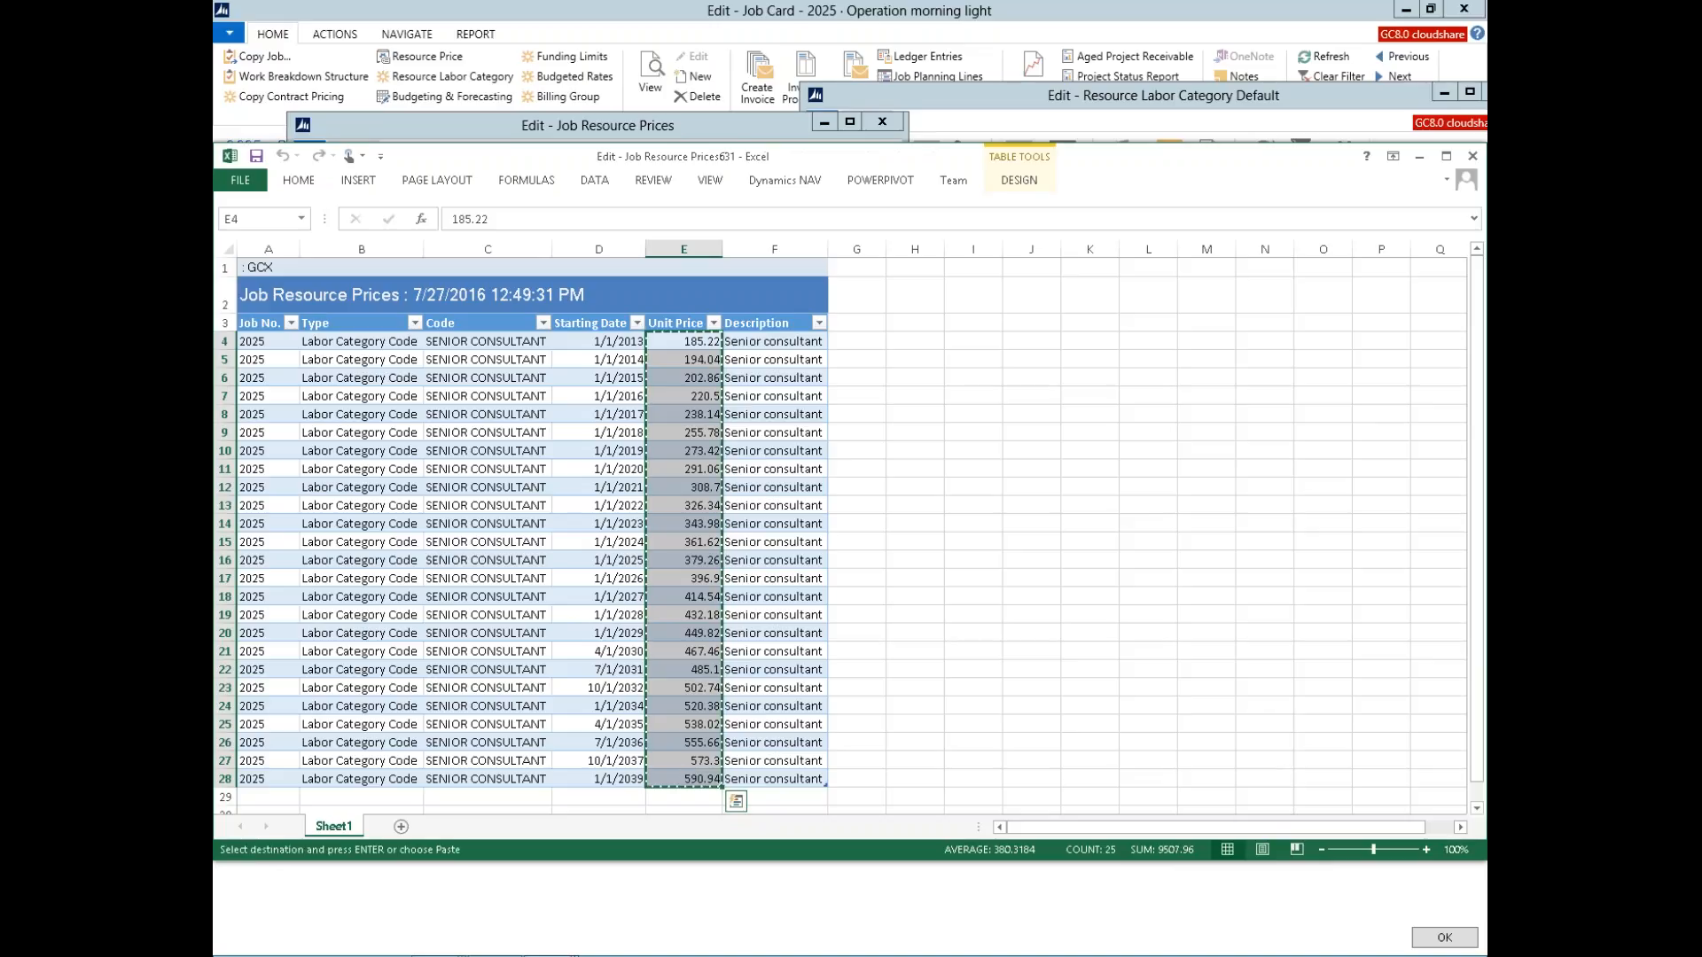
key("Right")
key("Right")
key("ctrl+v")
key("Left")
key("Left")
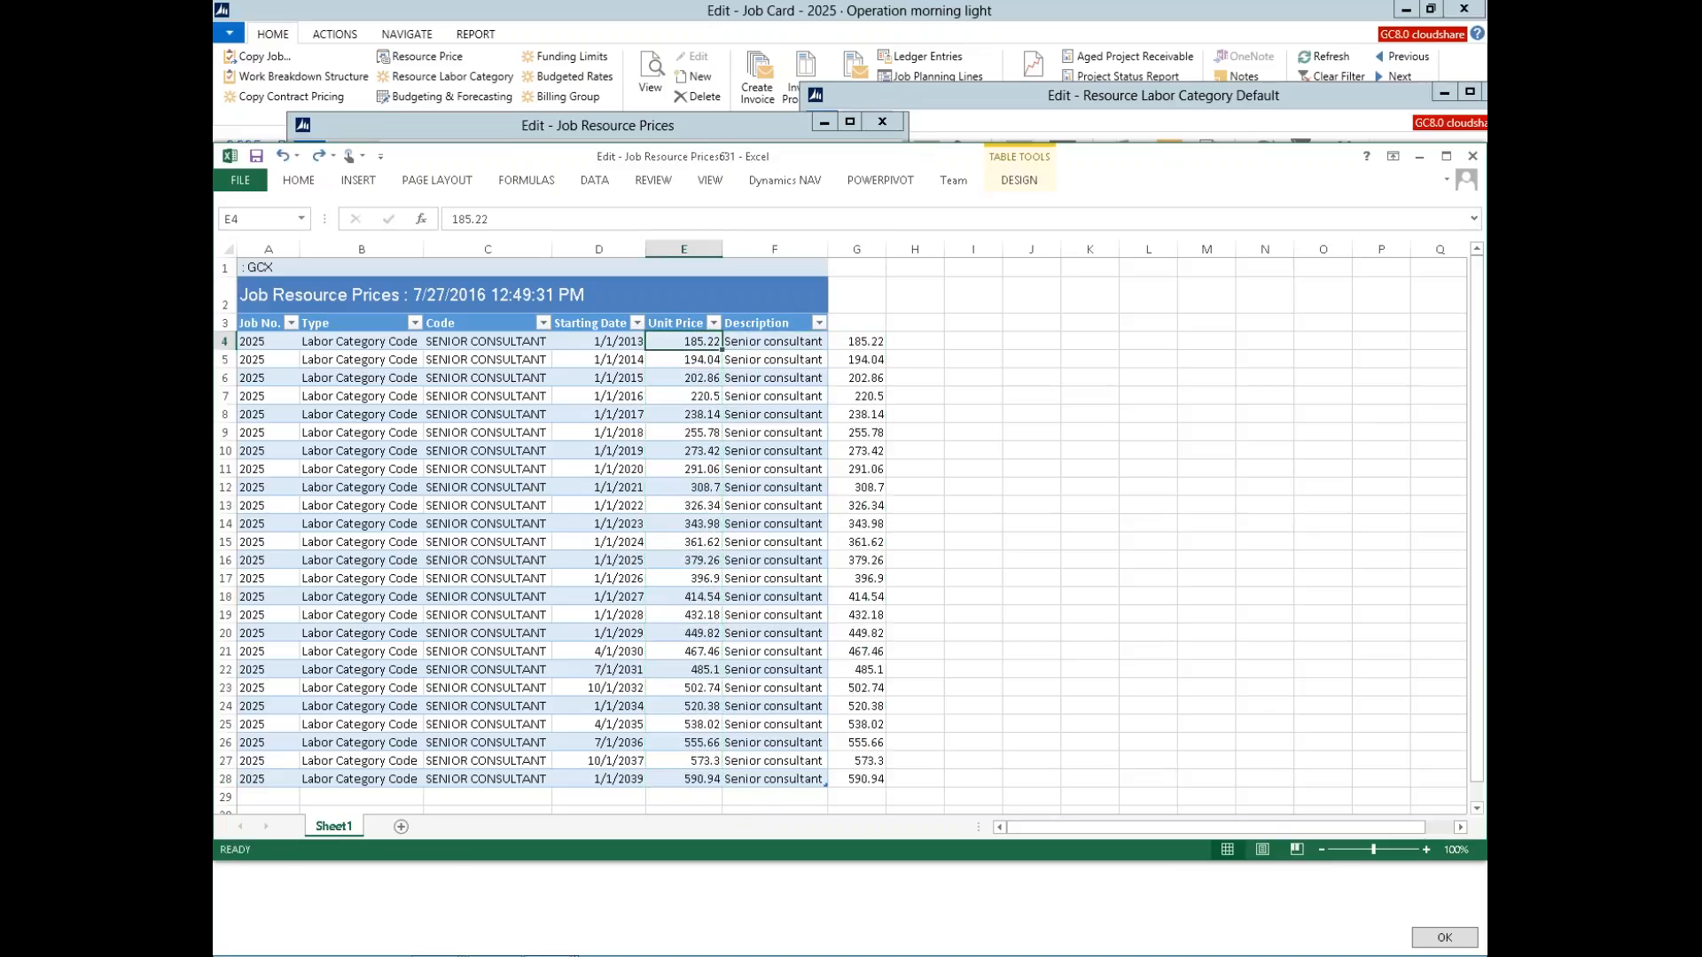
Step: Enter =G8*0.95 as the 1/1/2017 unit price in E8 and fill the formula down through E28
key("Down")
key("Down")
key("Down")
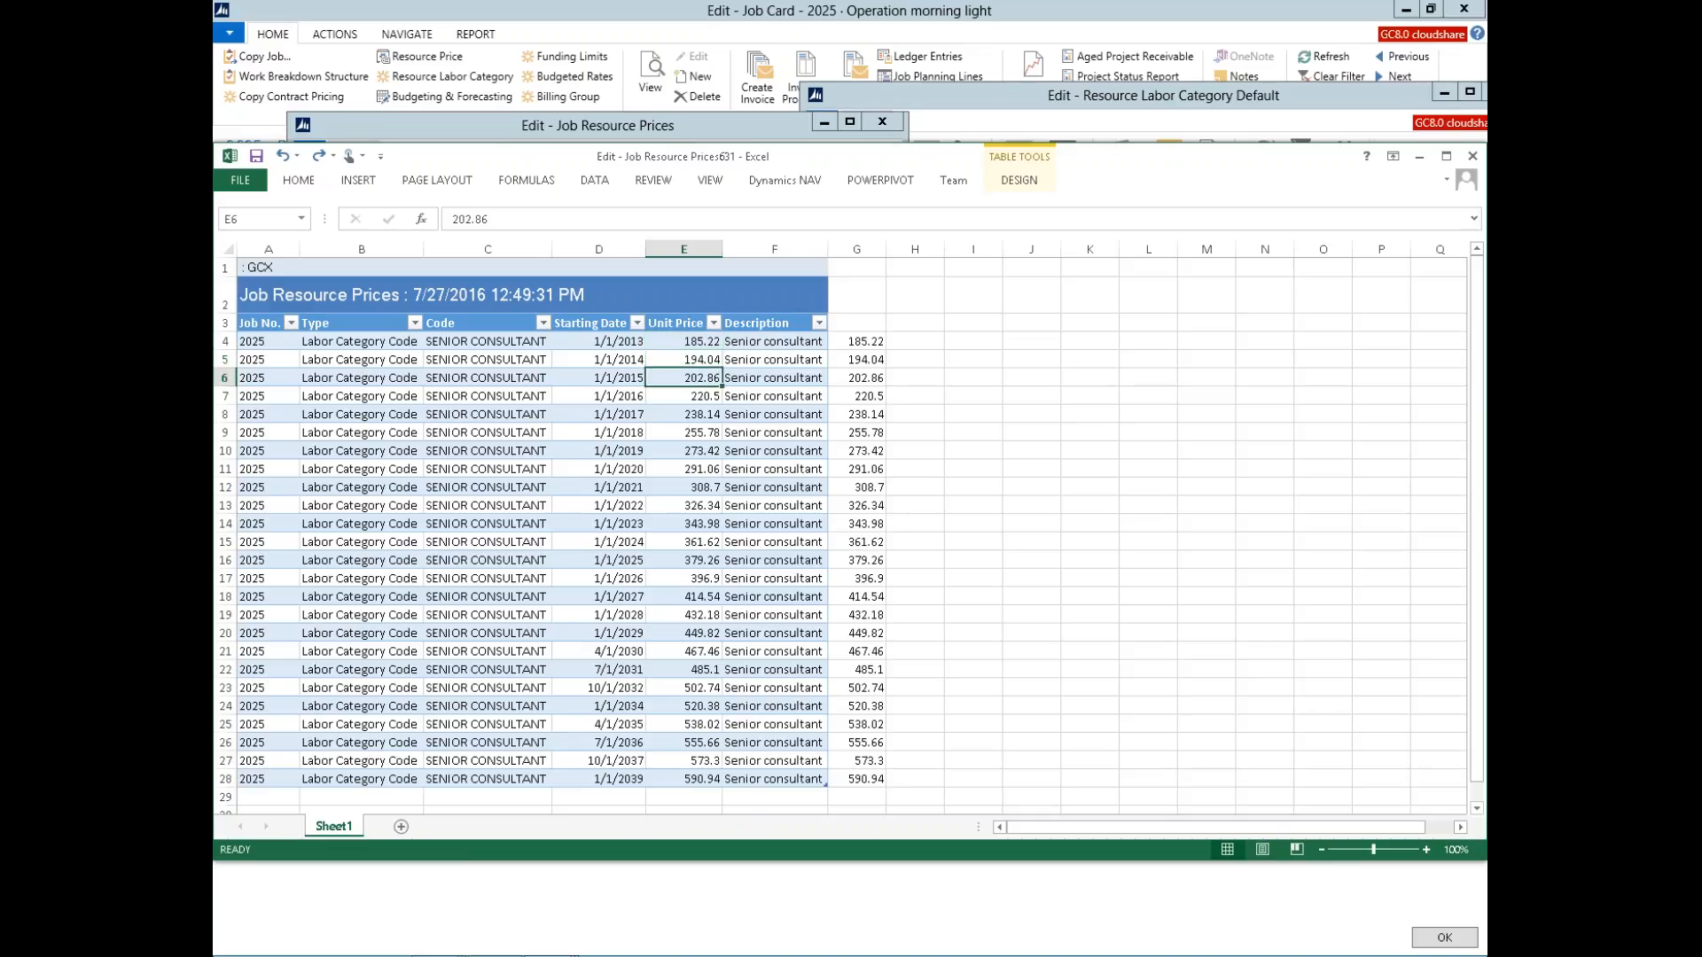
key("Down")
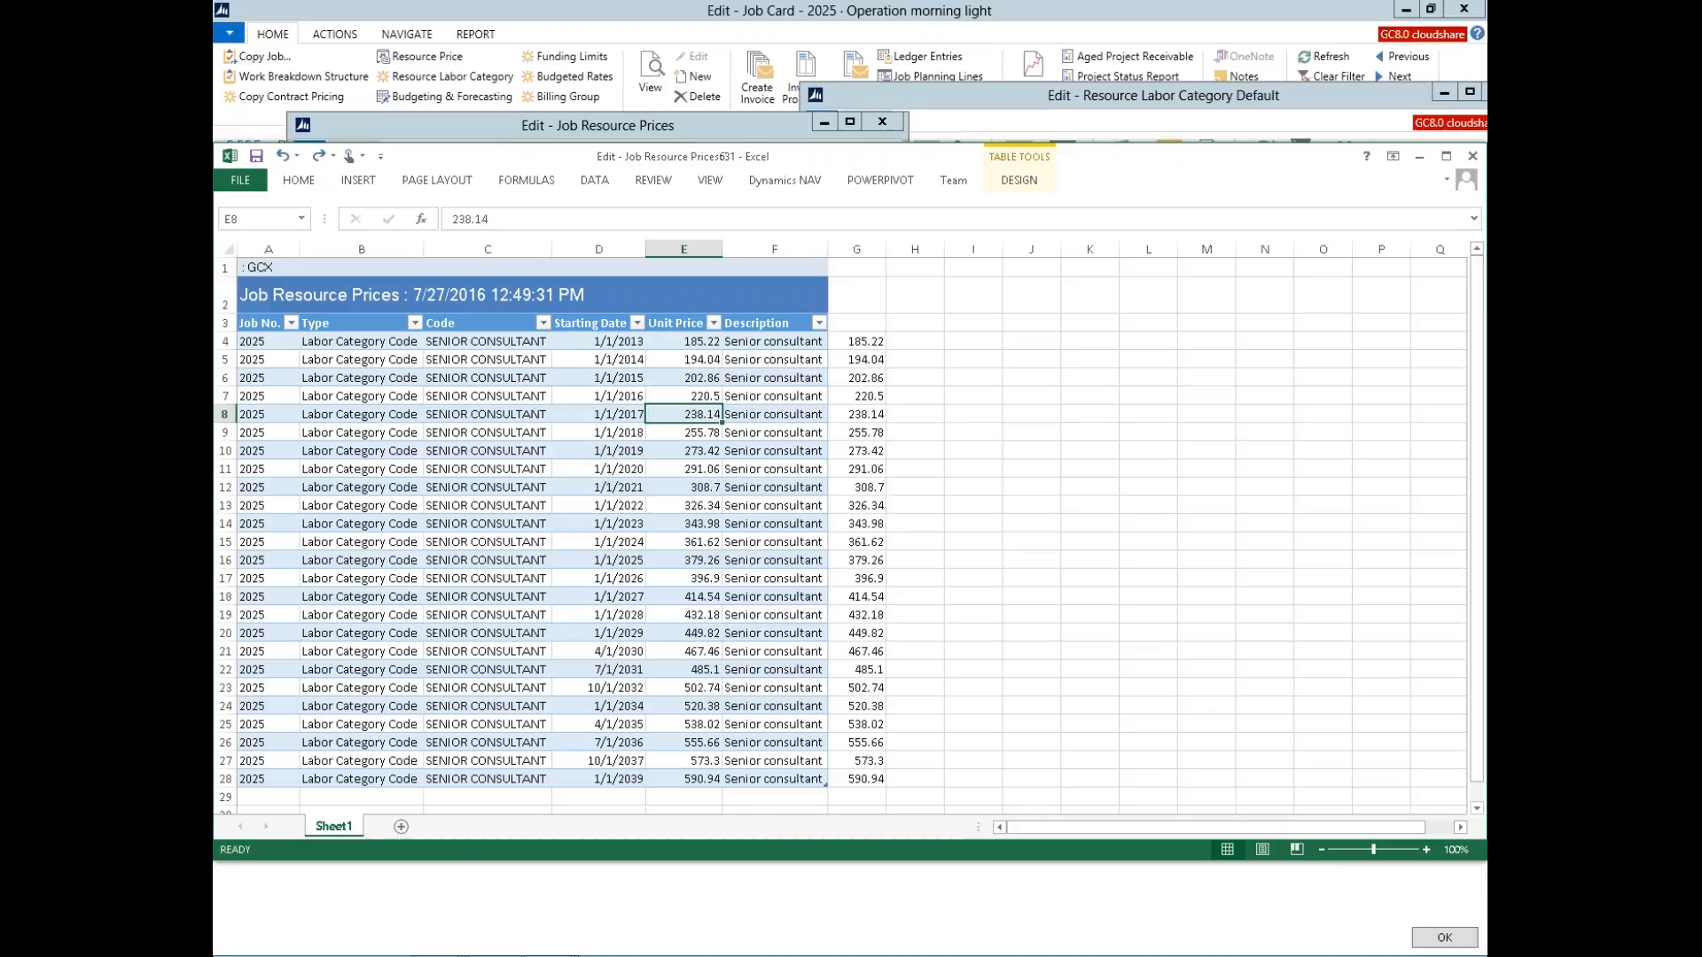
type("=")
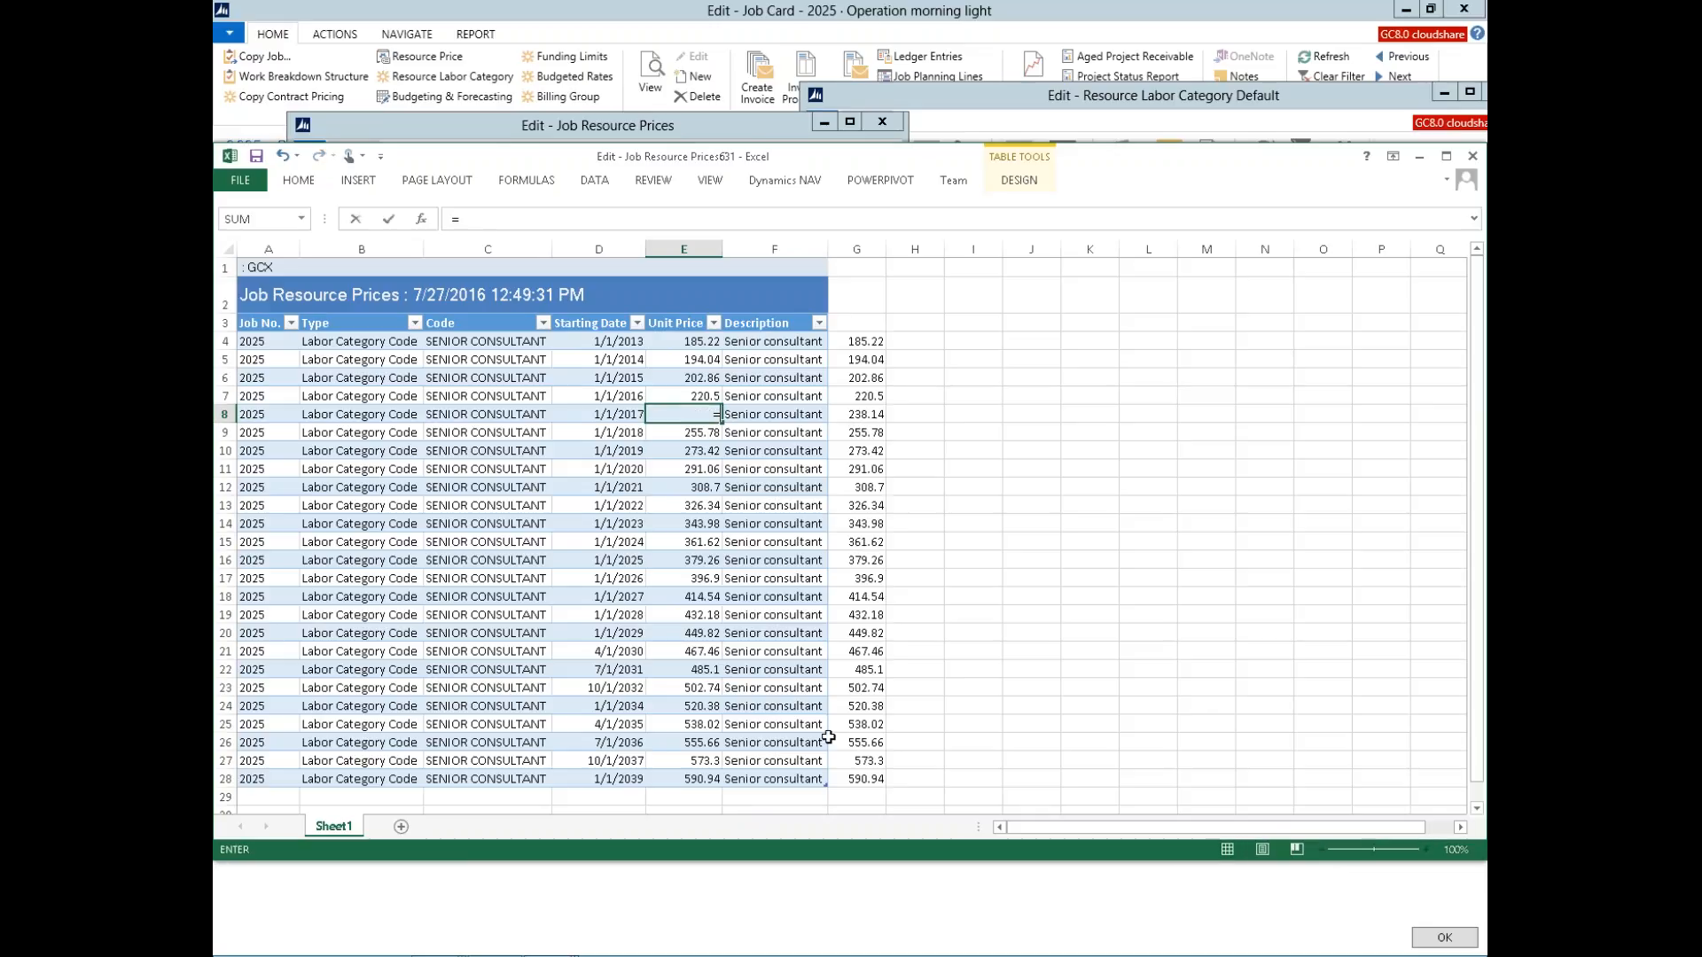
left_click(859, 413)
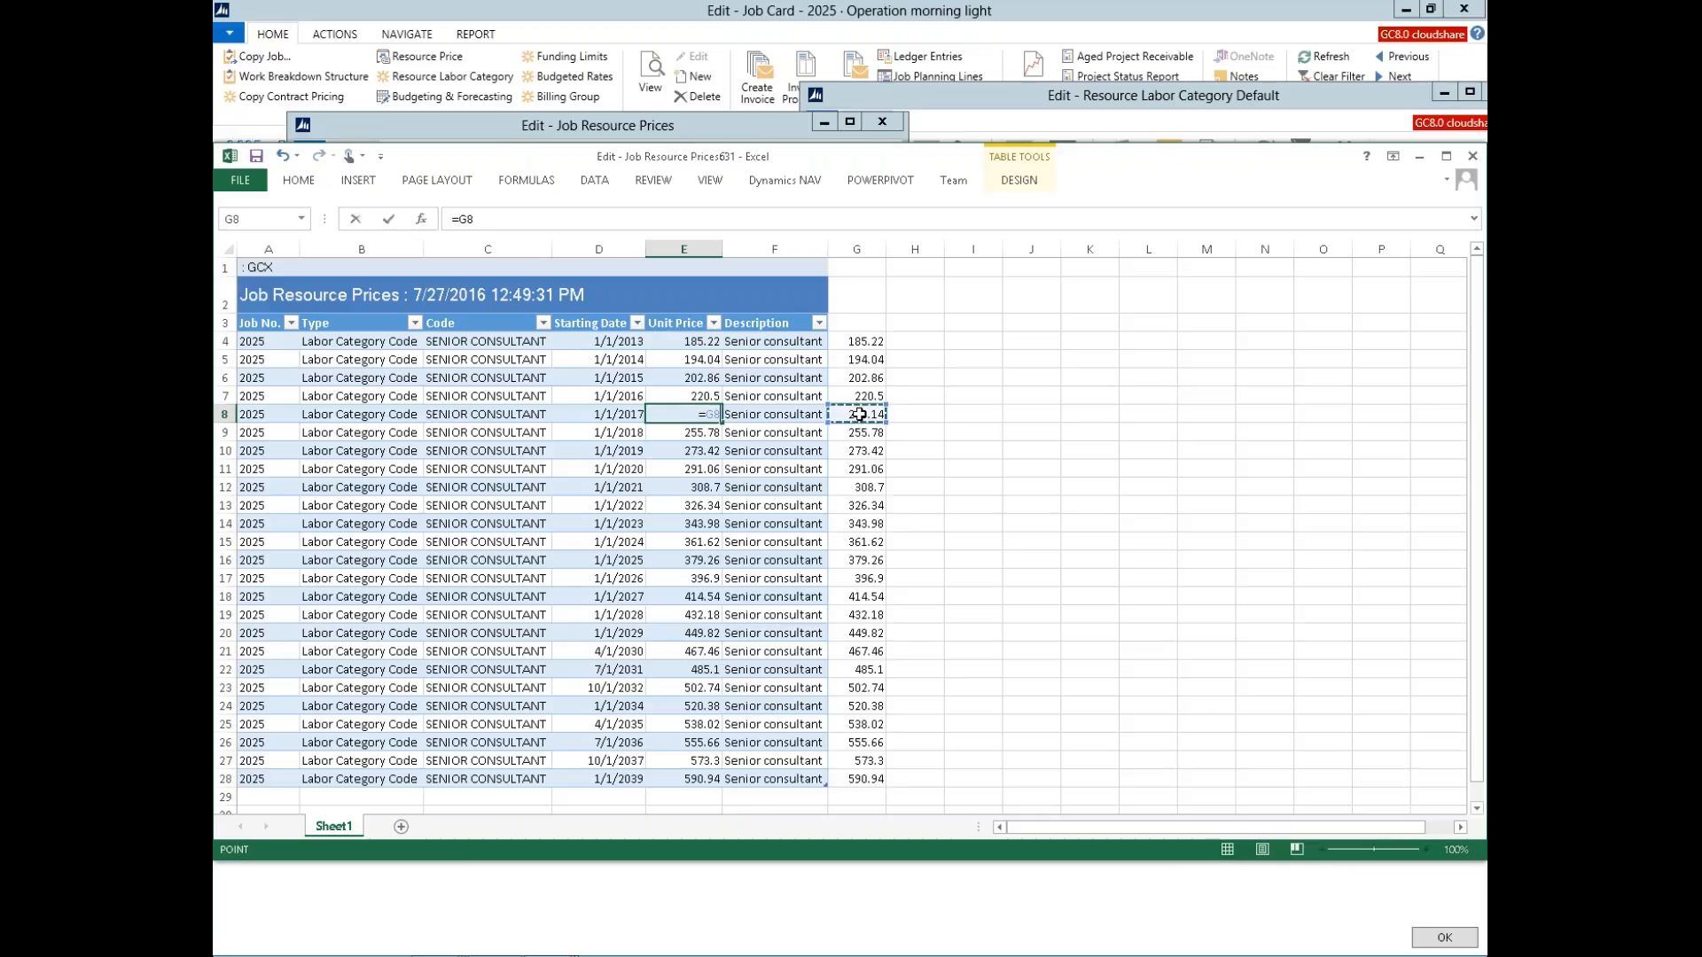
type("*0")
type(".9")
type("5")
key("Return")
left_click(705, 413)
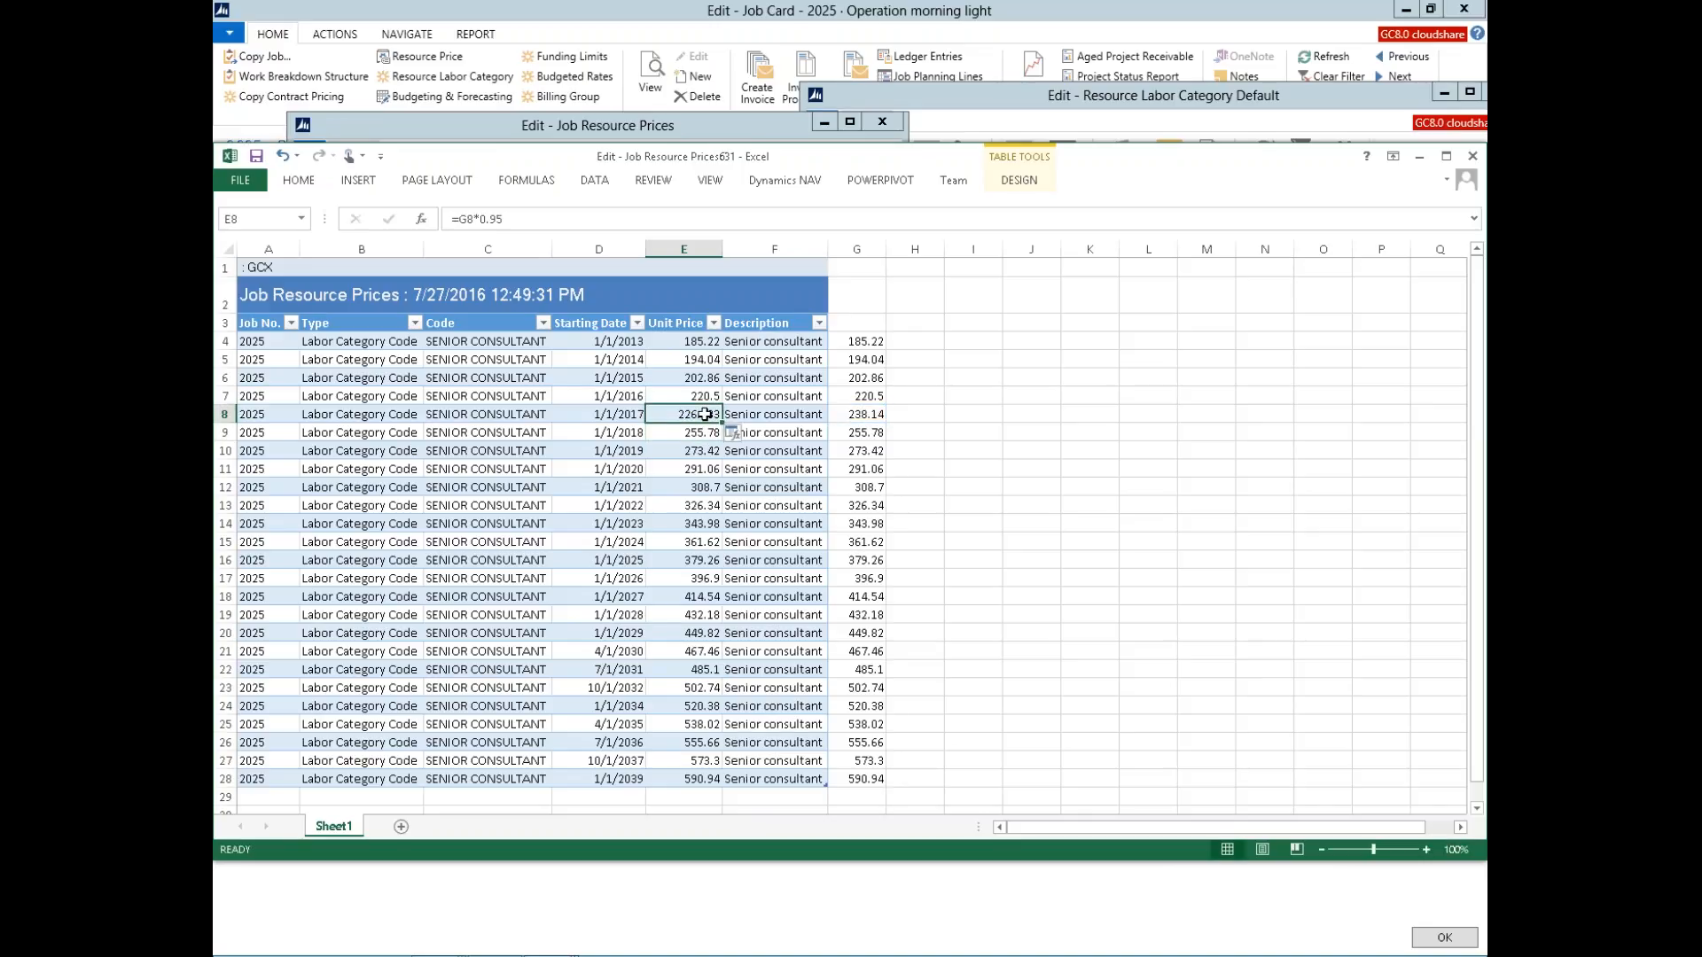
left_click_drag(721, 424, 735, 793)
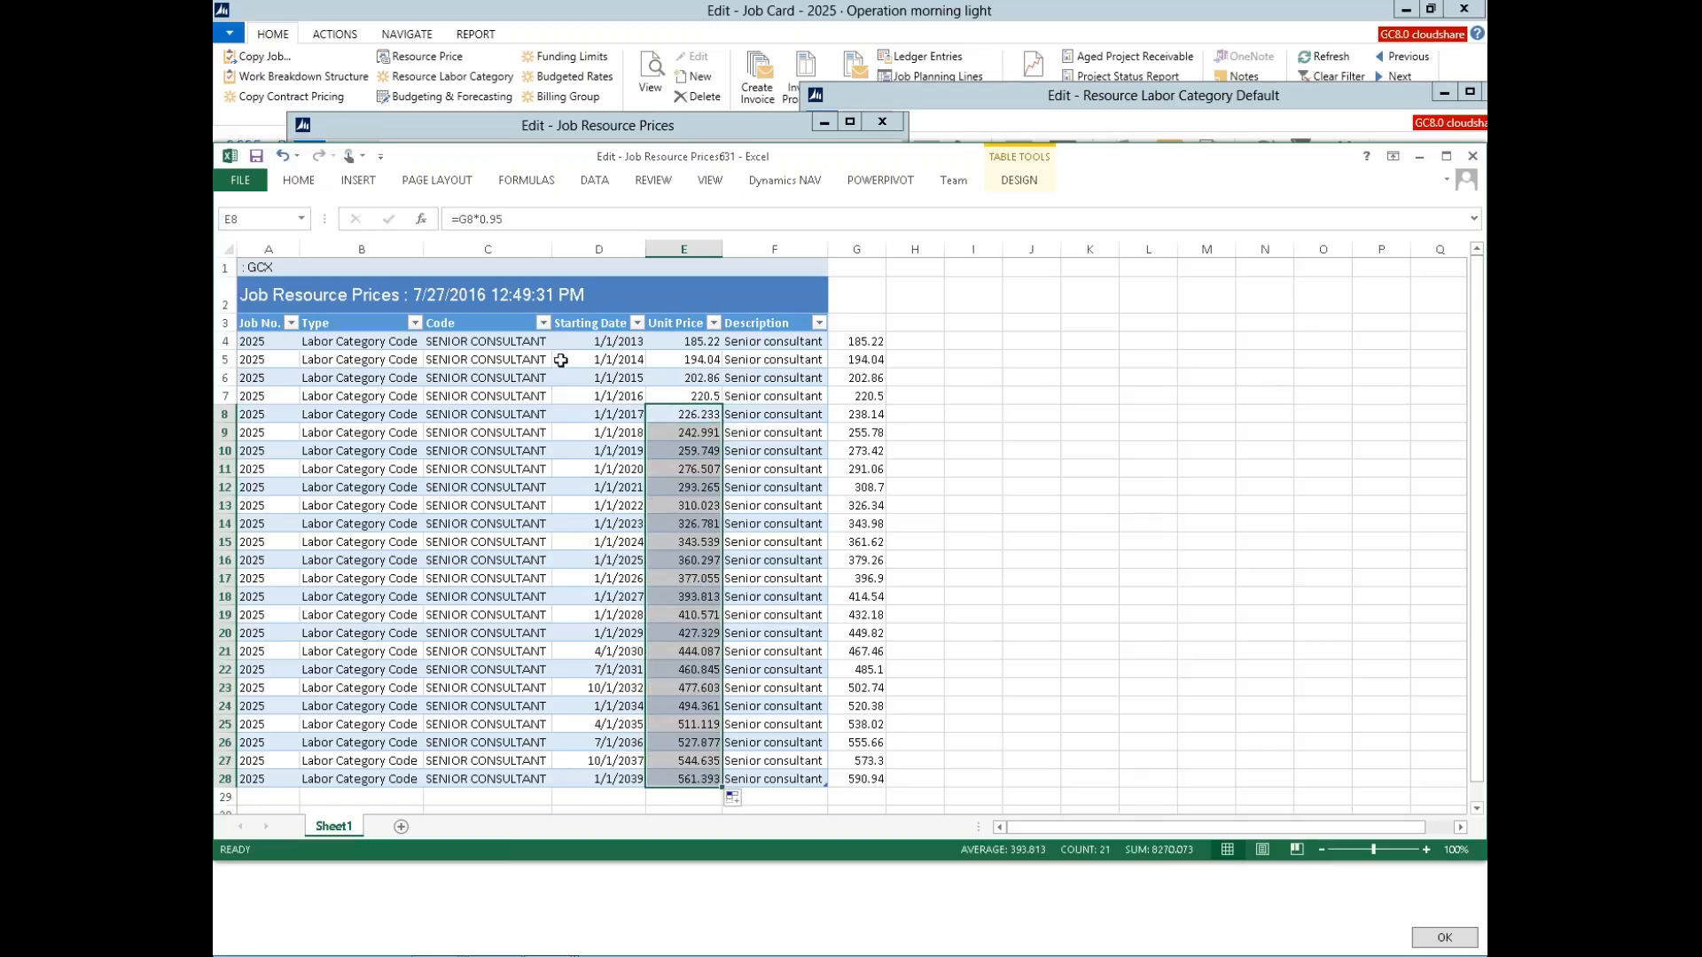
Step: Format the recalculated unit prices in E8:E28 to two decimal places
left_click(299, 179)
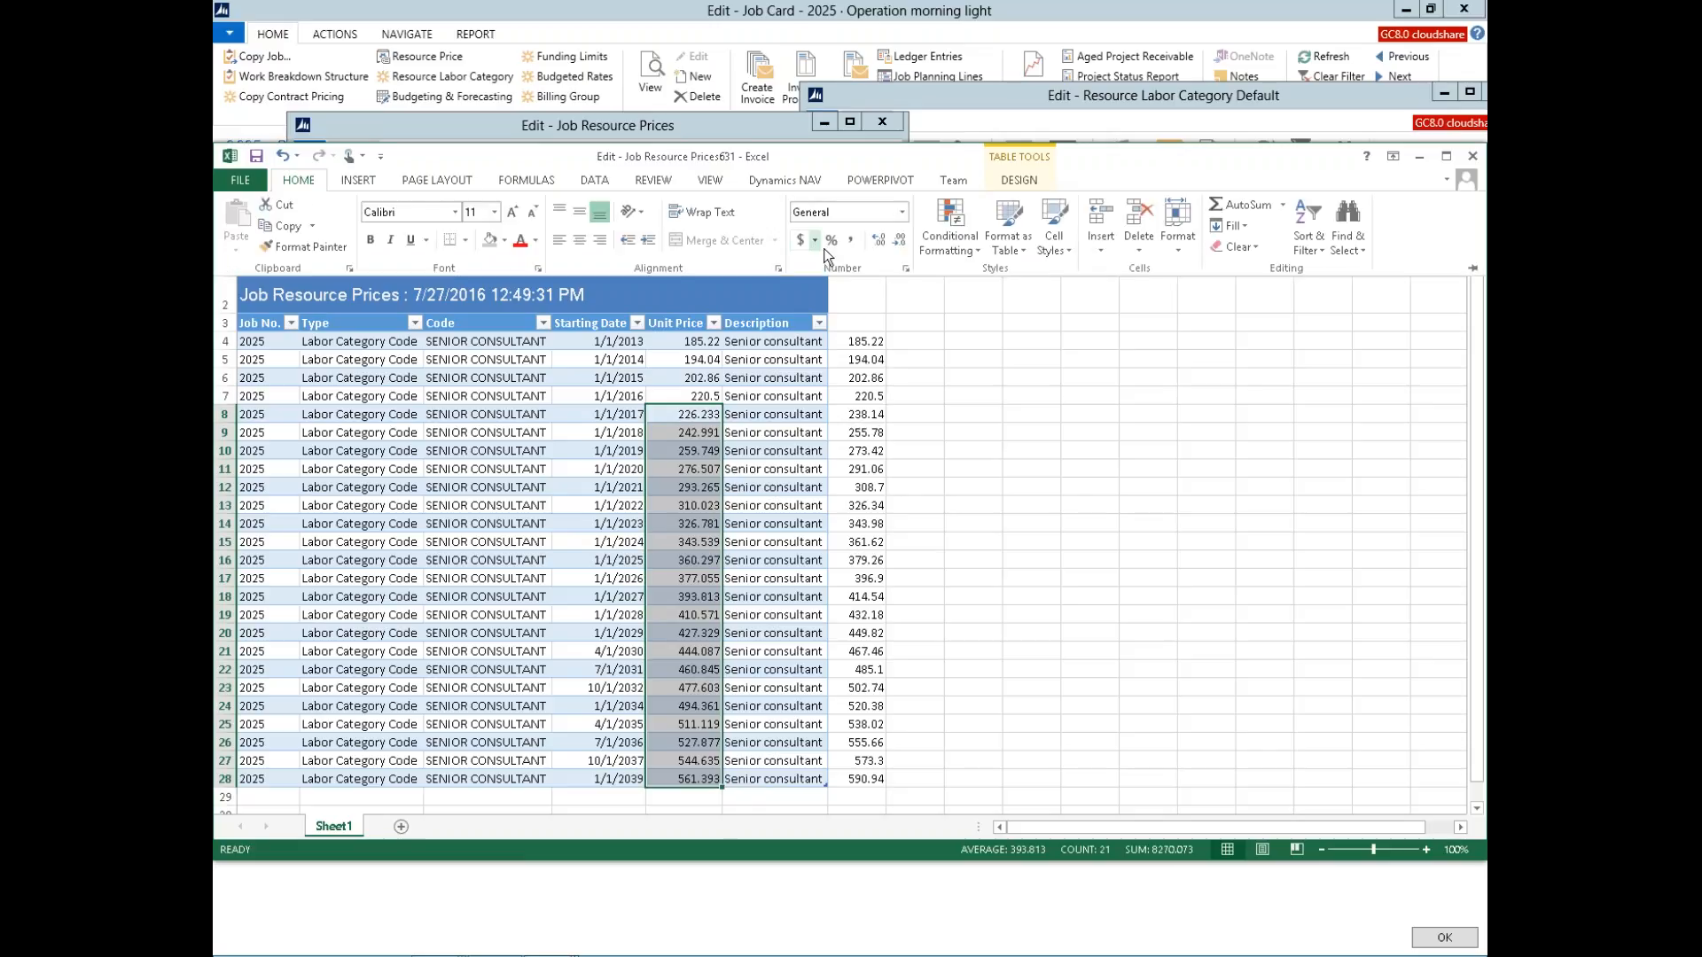
left_click(875, 241)
left_click(898, 240)
left_click(898, 240)
left_click(259, 416)
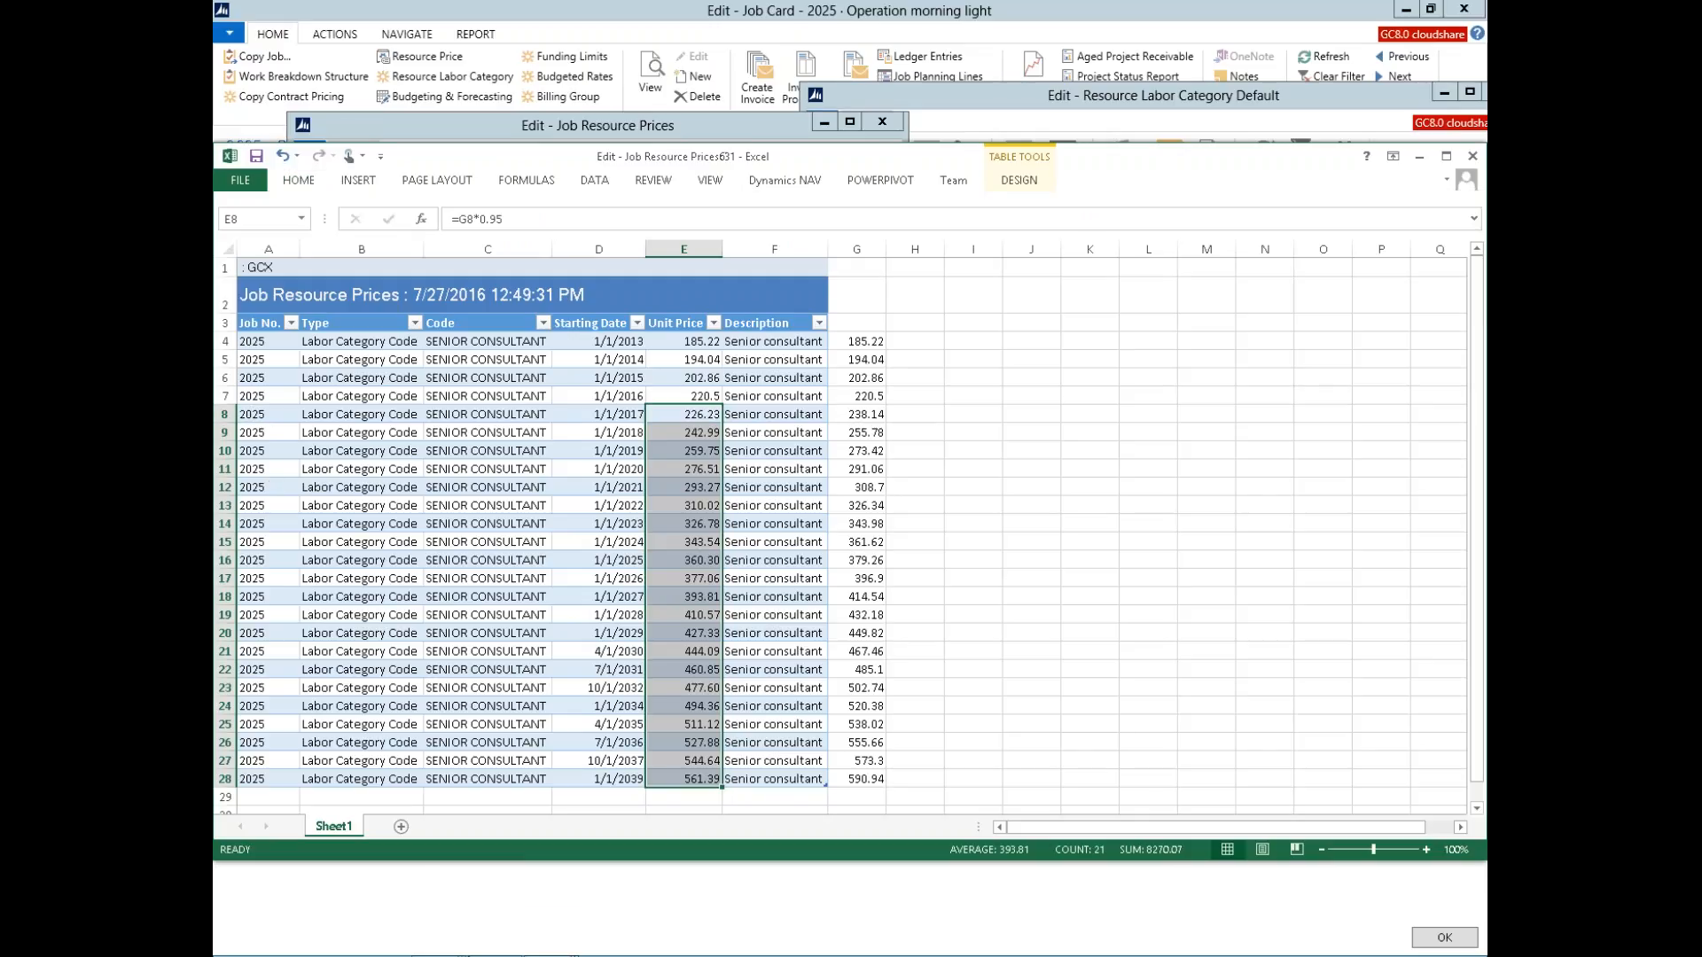
Step: Switch to Job Resource Prices in Dynamics NAV and delete job 2025's senior consultant price lines dated 1/1/2017 and onward
mouse_move(479, 945)
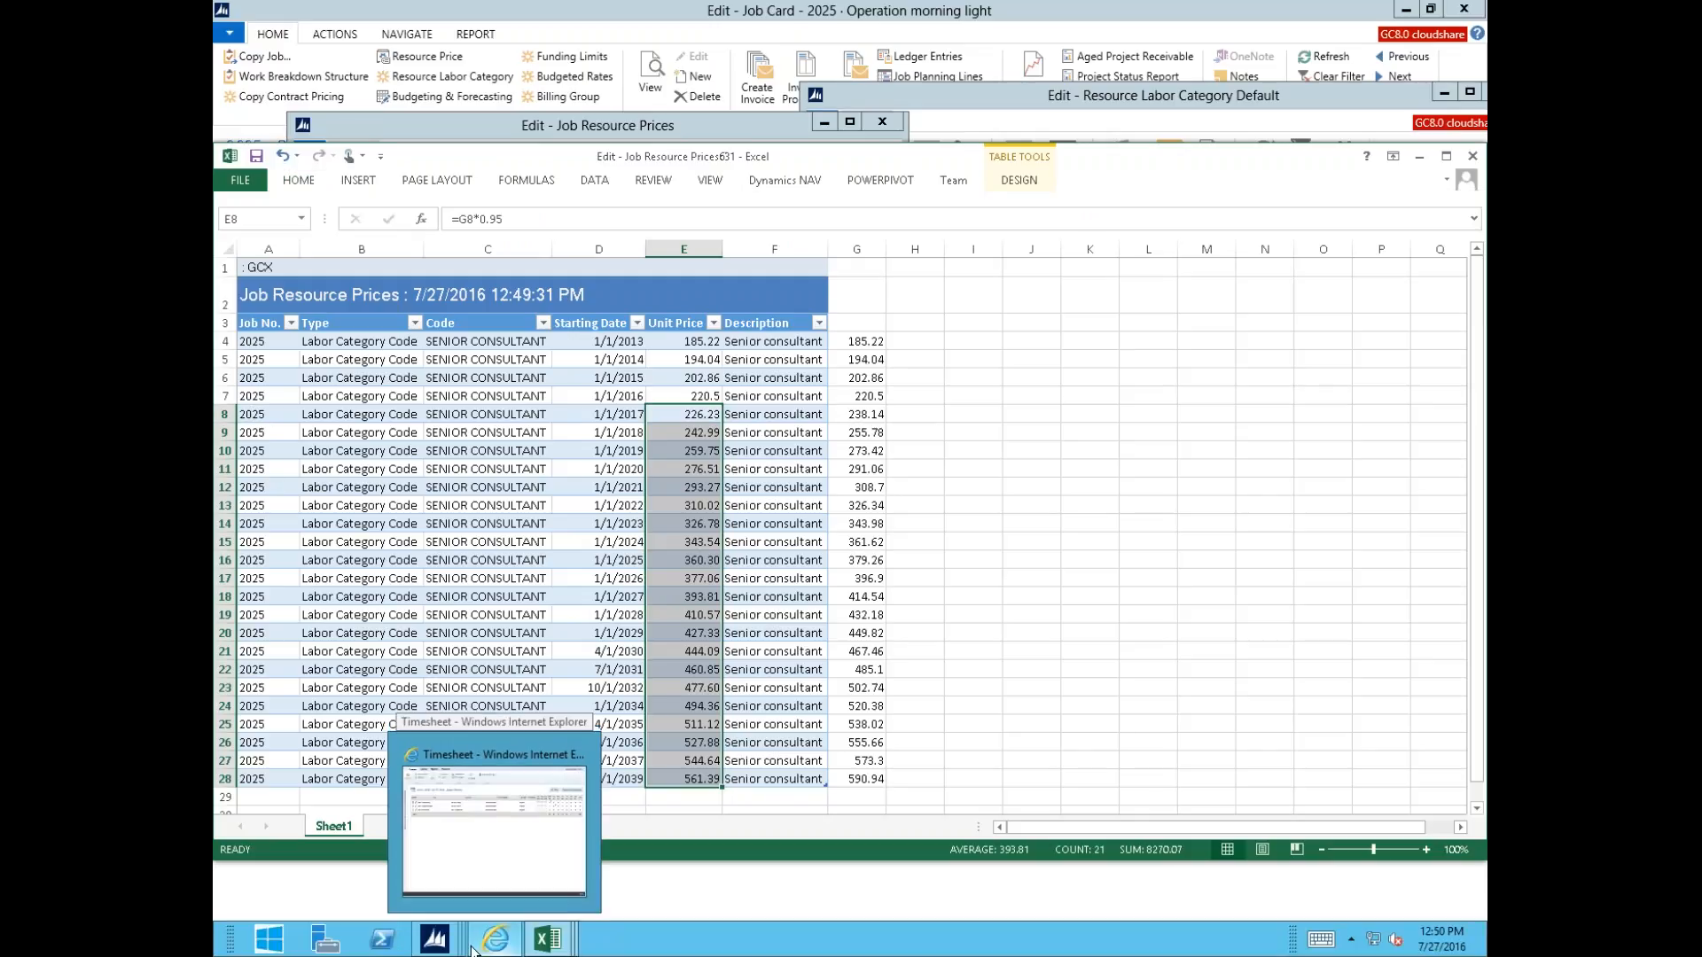
left_click(437, 943)
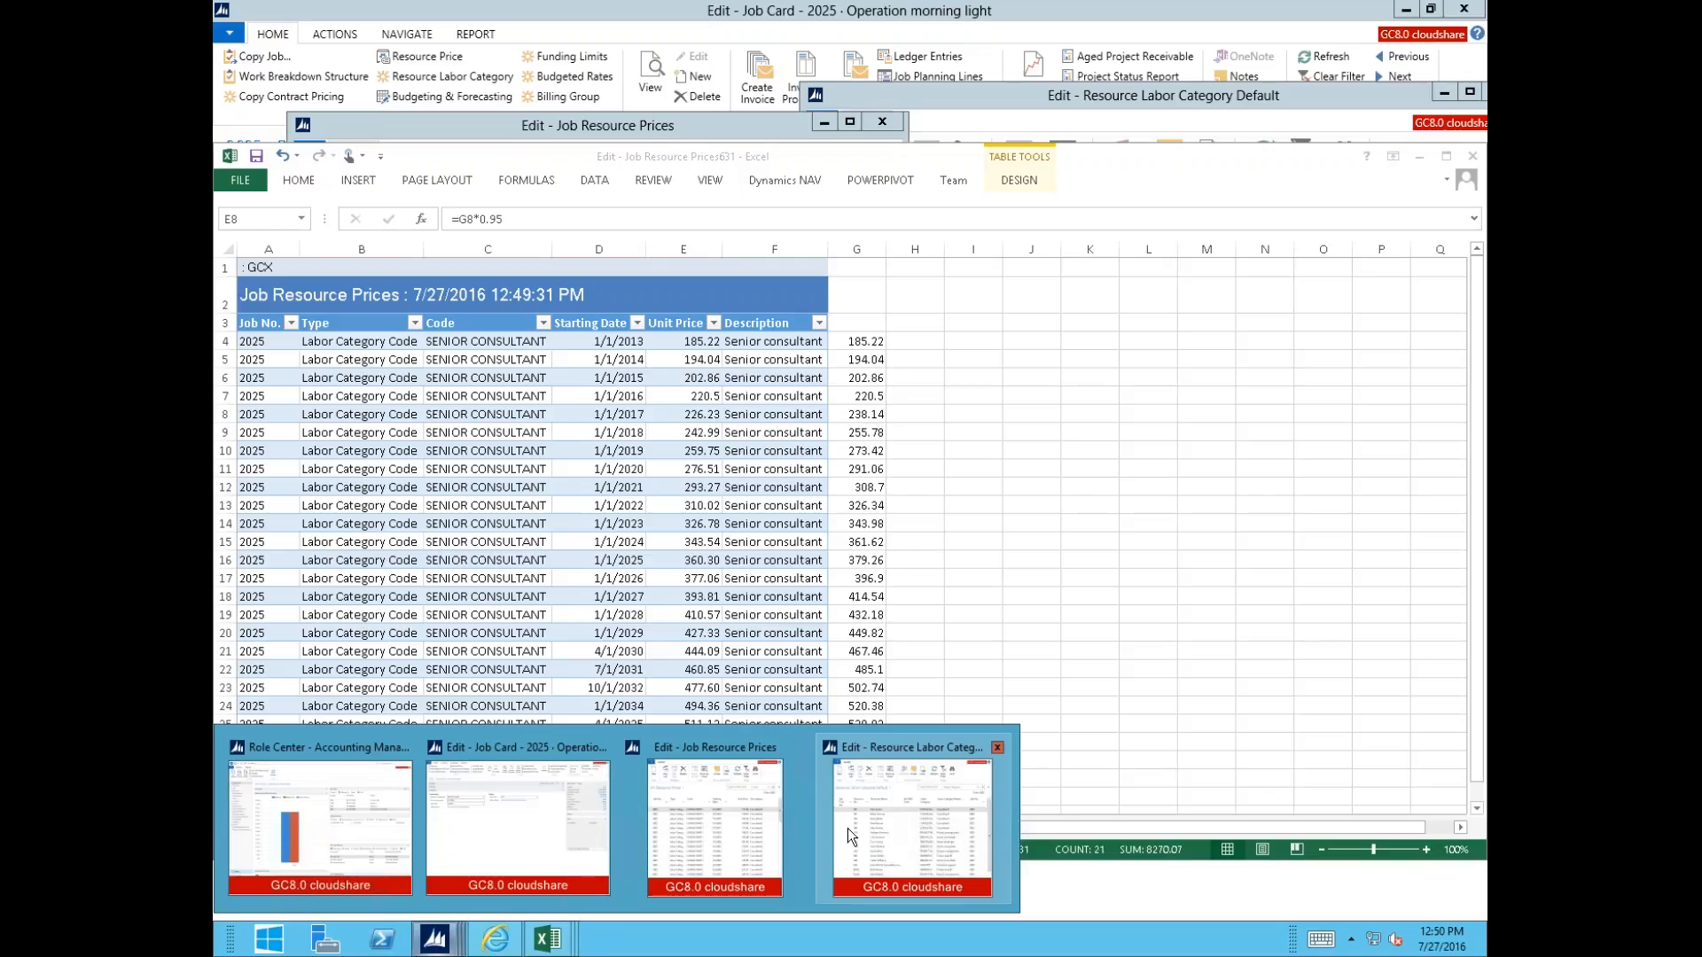
left_click(775, 826)
left_click(331, 451)
key("ctrl+v")
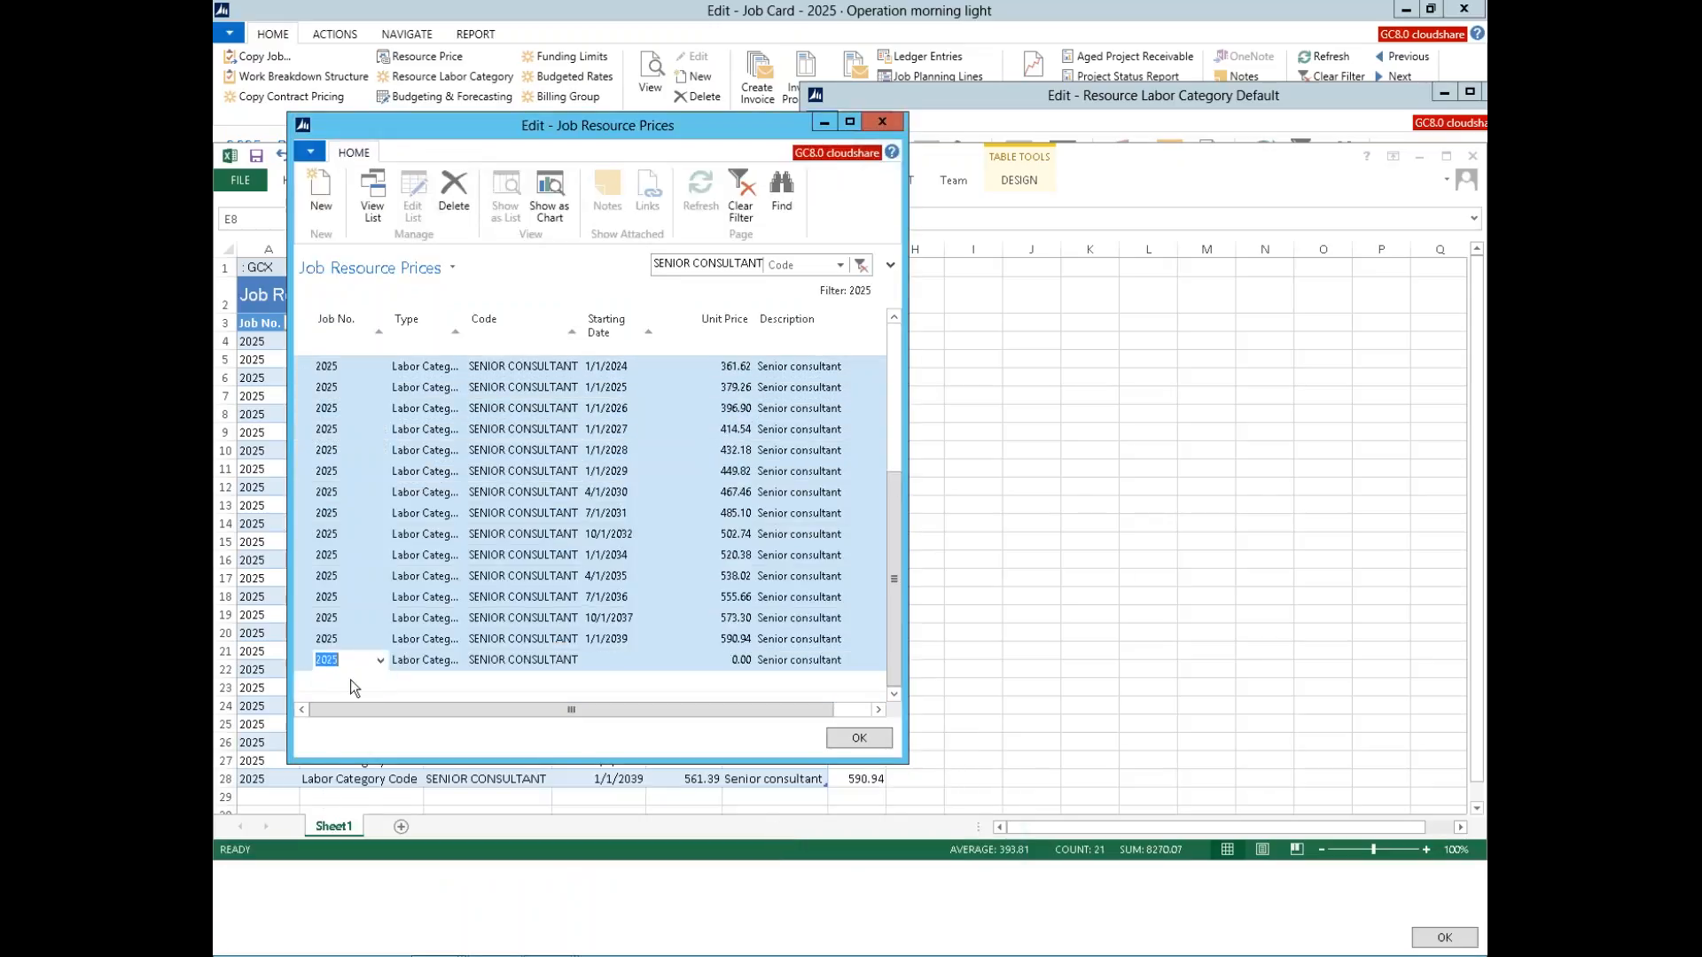
right_click(452, 531)
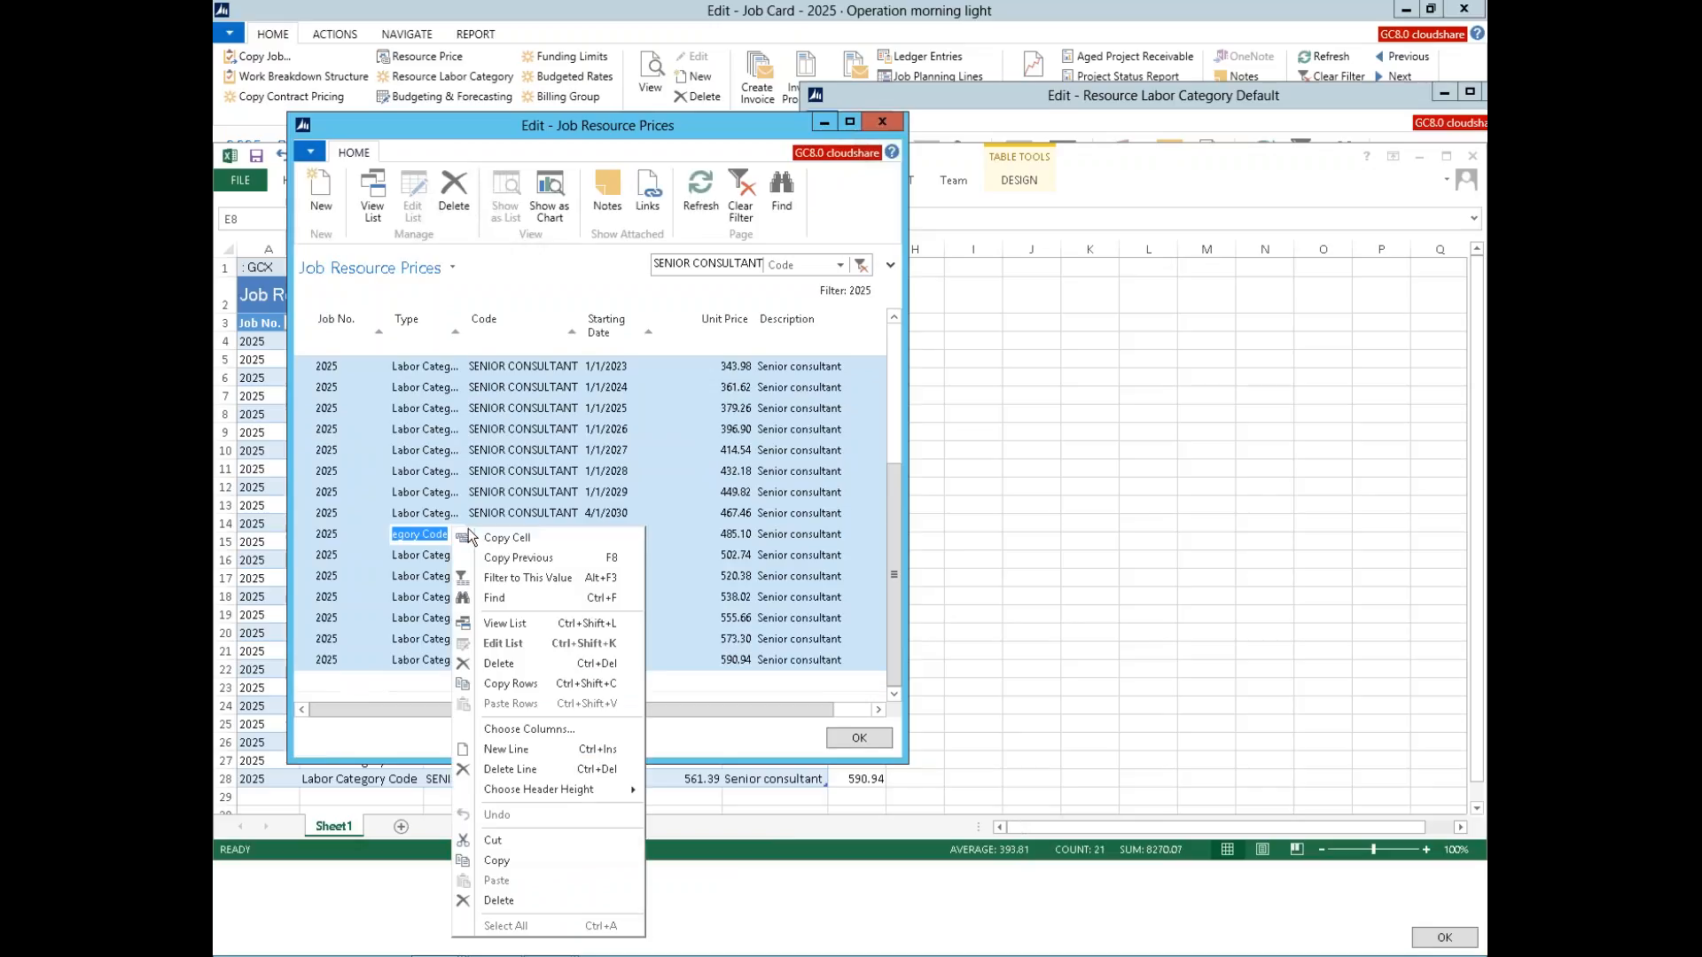
left_click(510, 671)
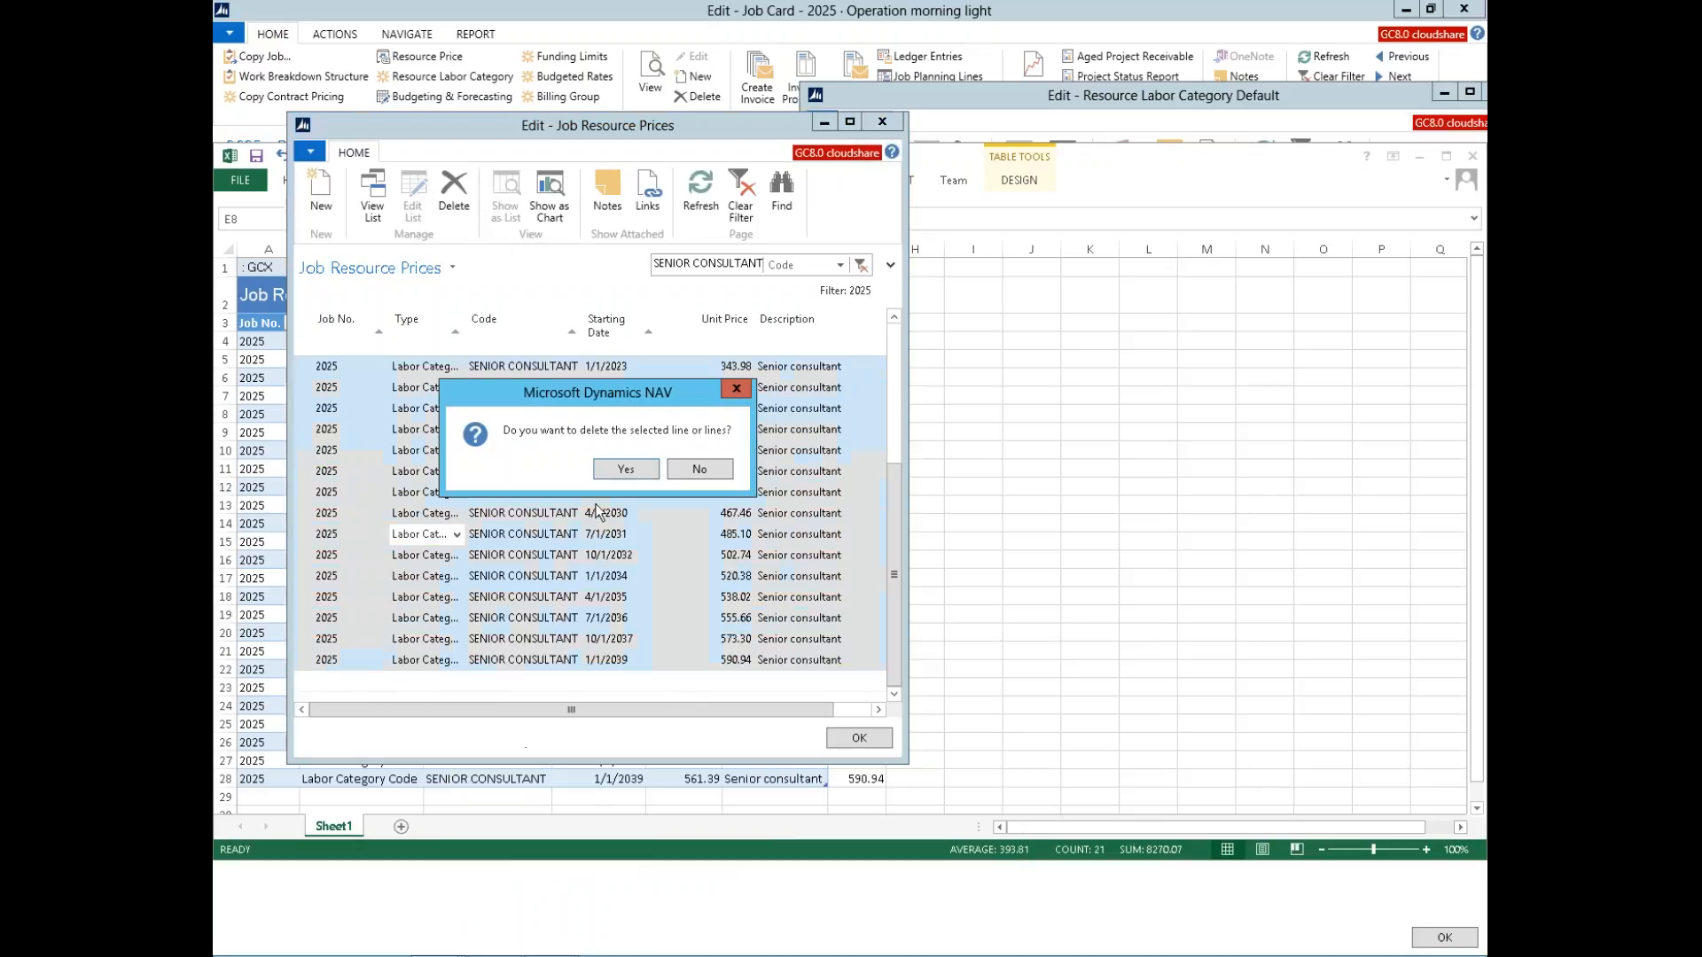
left_click(609, 475)
Step: Copy the discounted price rows A8:F28 from Excel and paste them as new rows below the 1/1/2016 line in Job Resource Prices
left_click(252, 483)
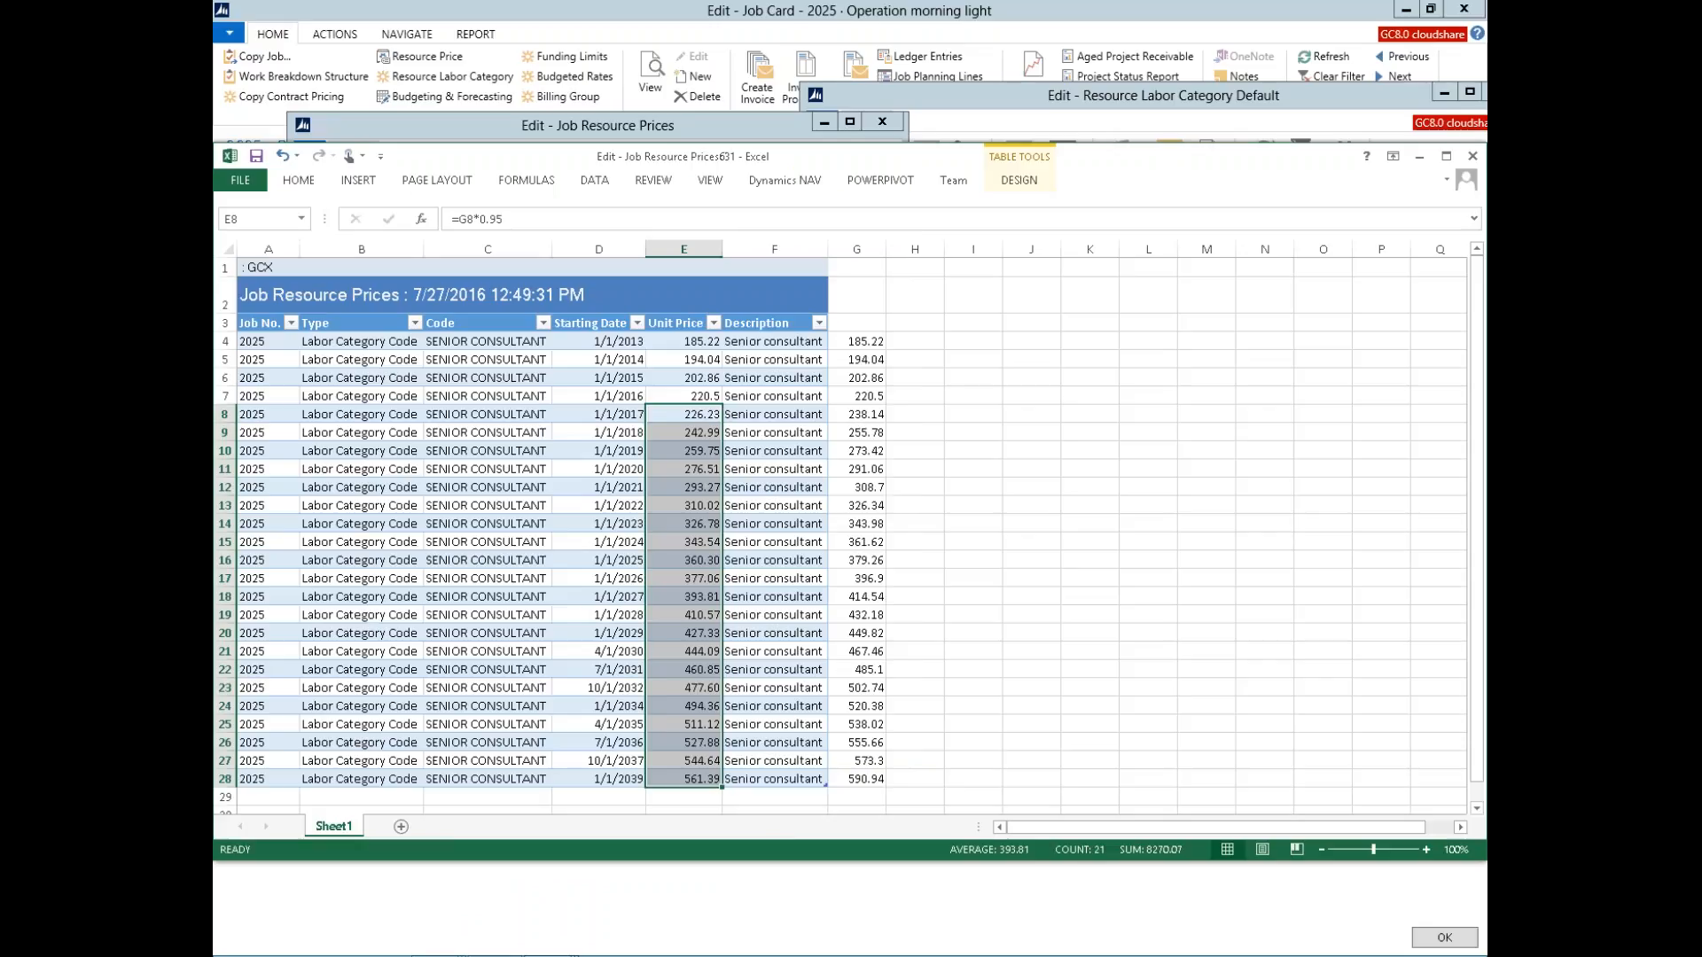
left_click_drag(271, 414, 824, 784)
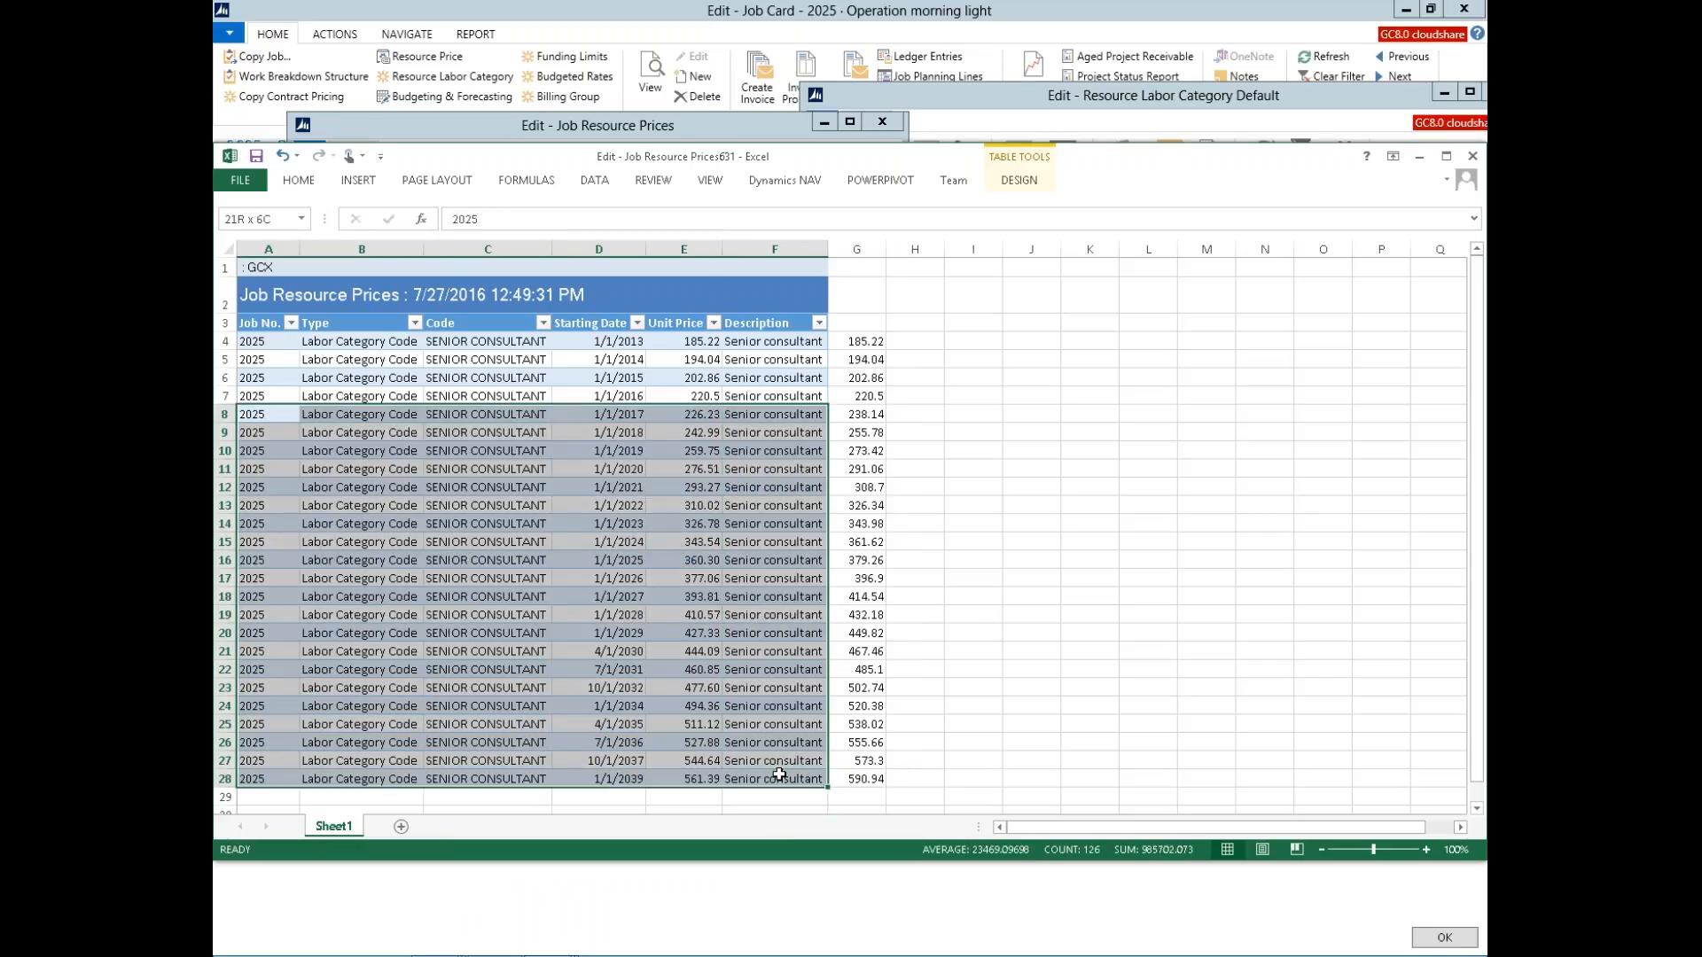
right_click(496, 575)
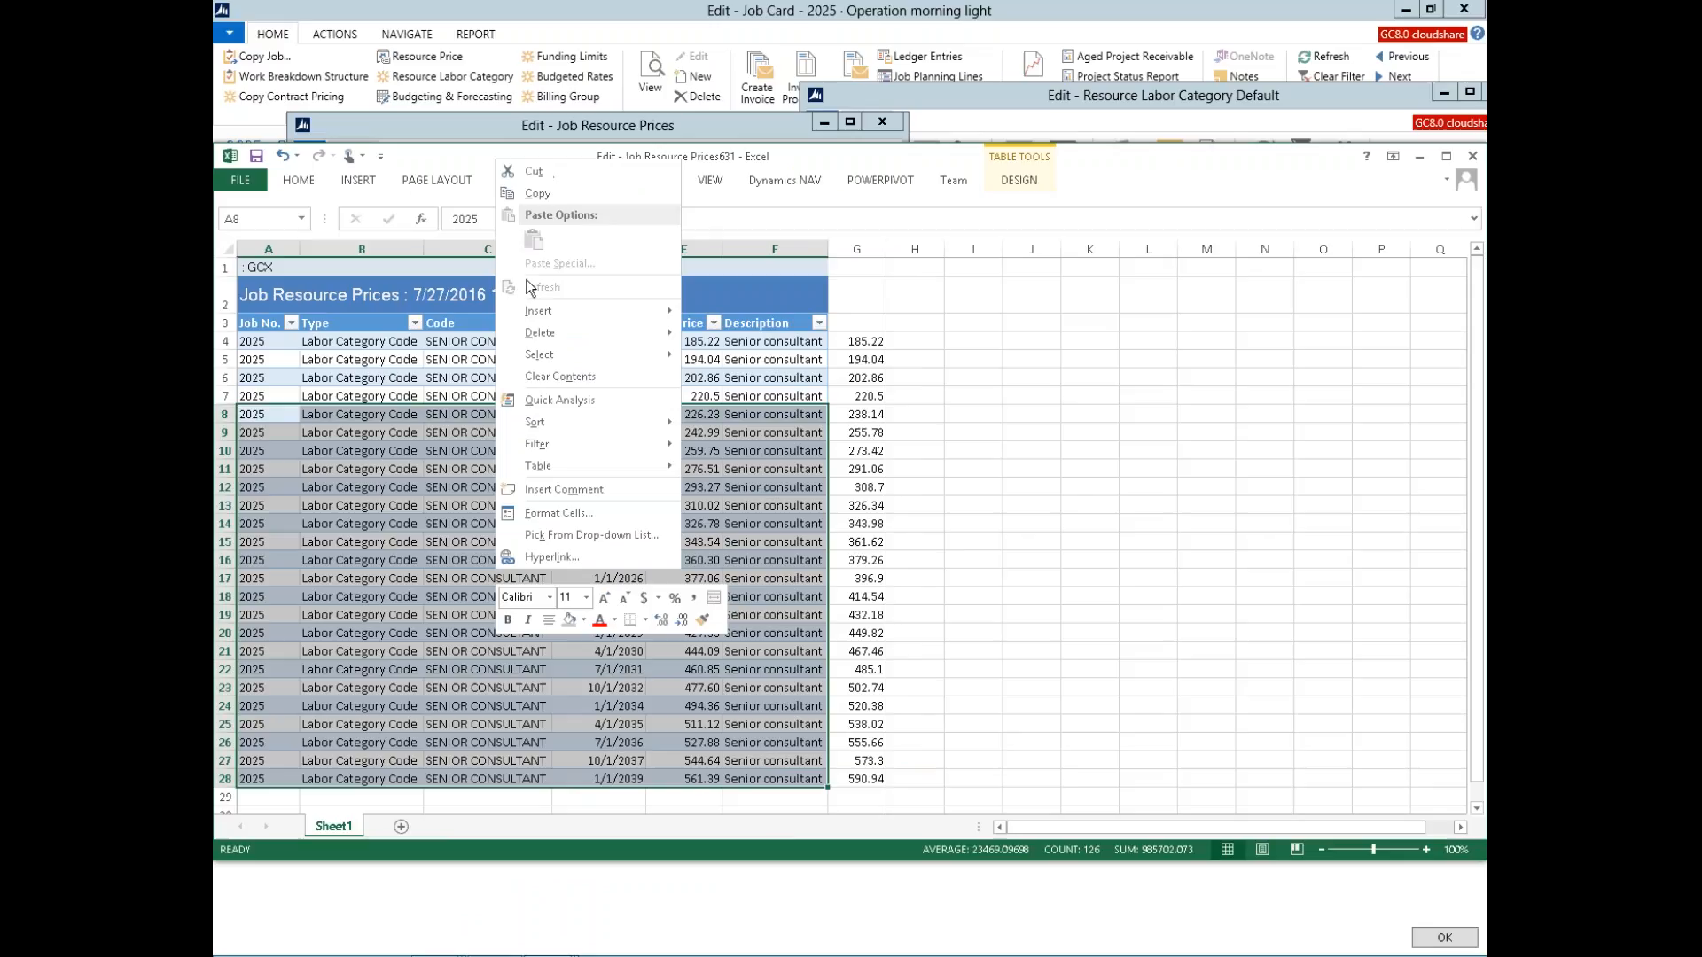
left_click(532, 197)
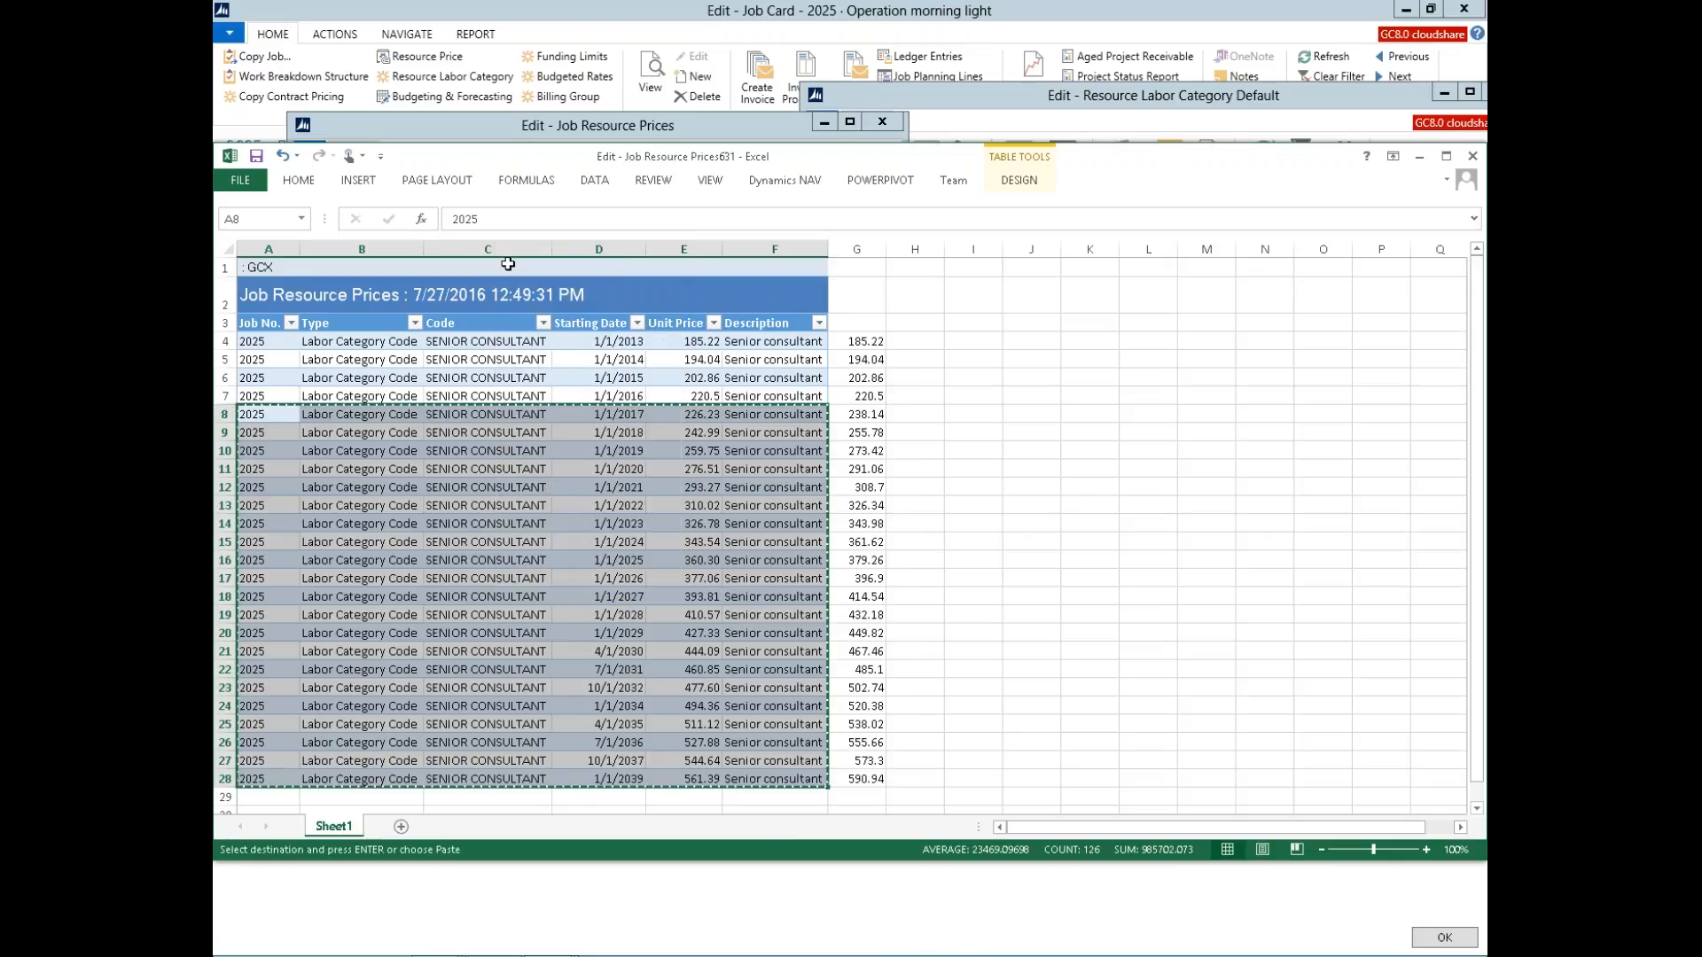
left_click(532, 135)
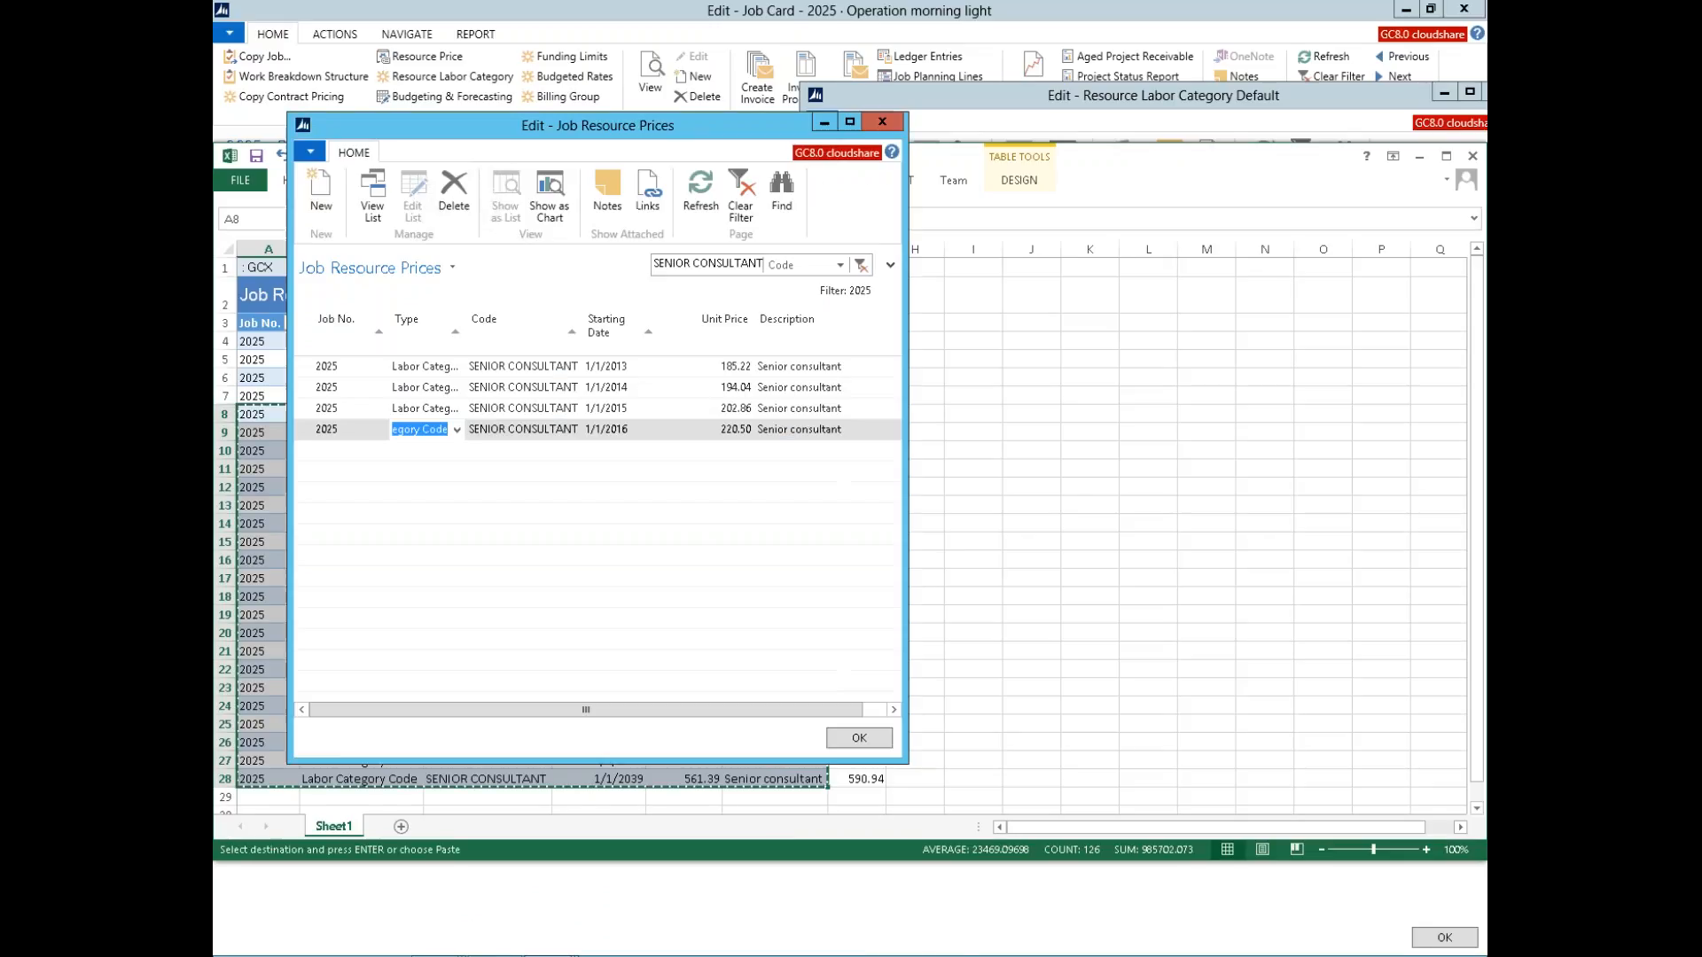
left_click(308, 459)
right_click(308, 459)
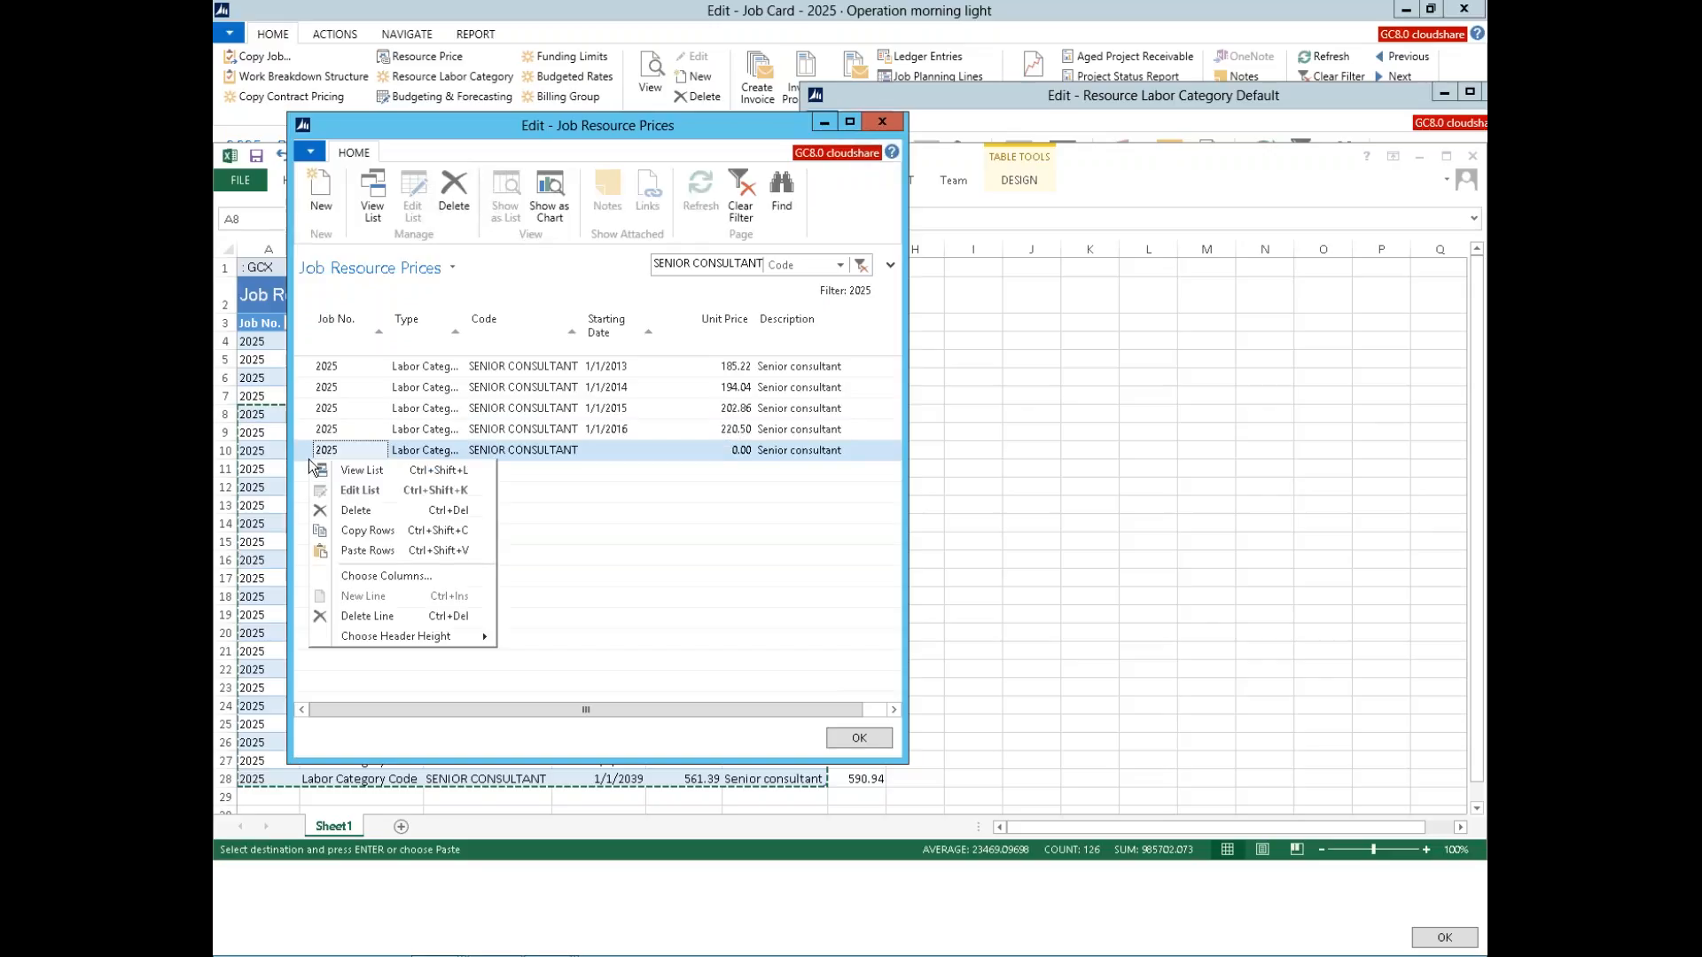
left_click(342, 550)
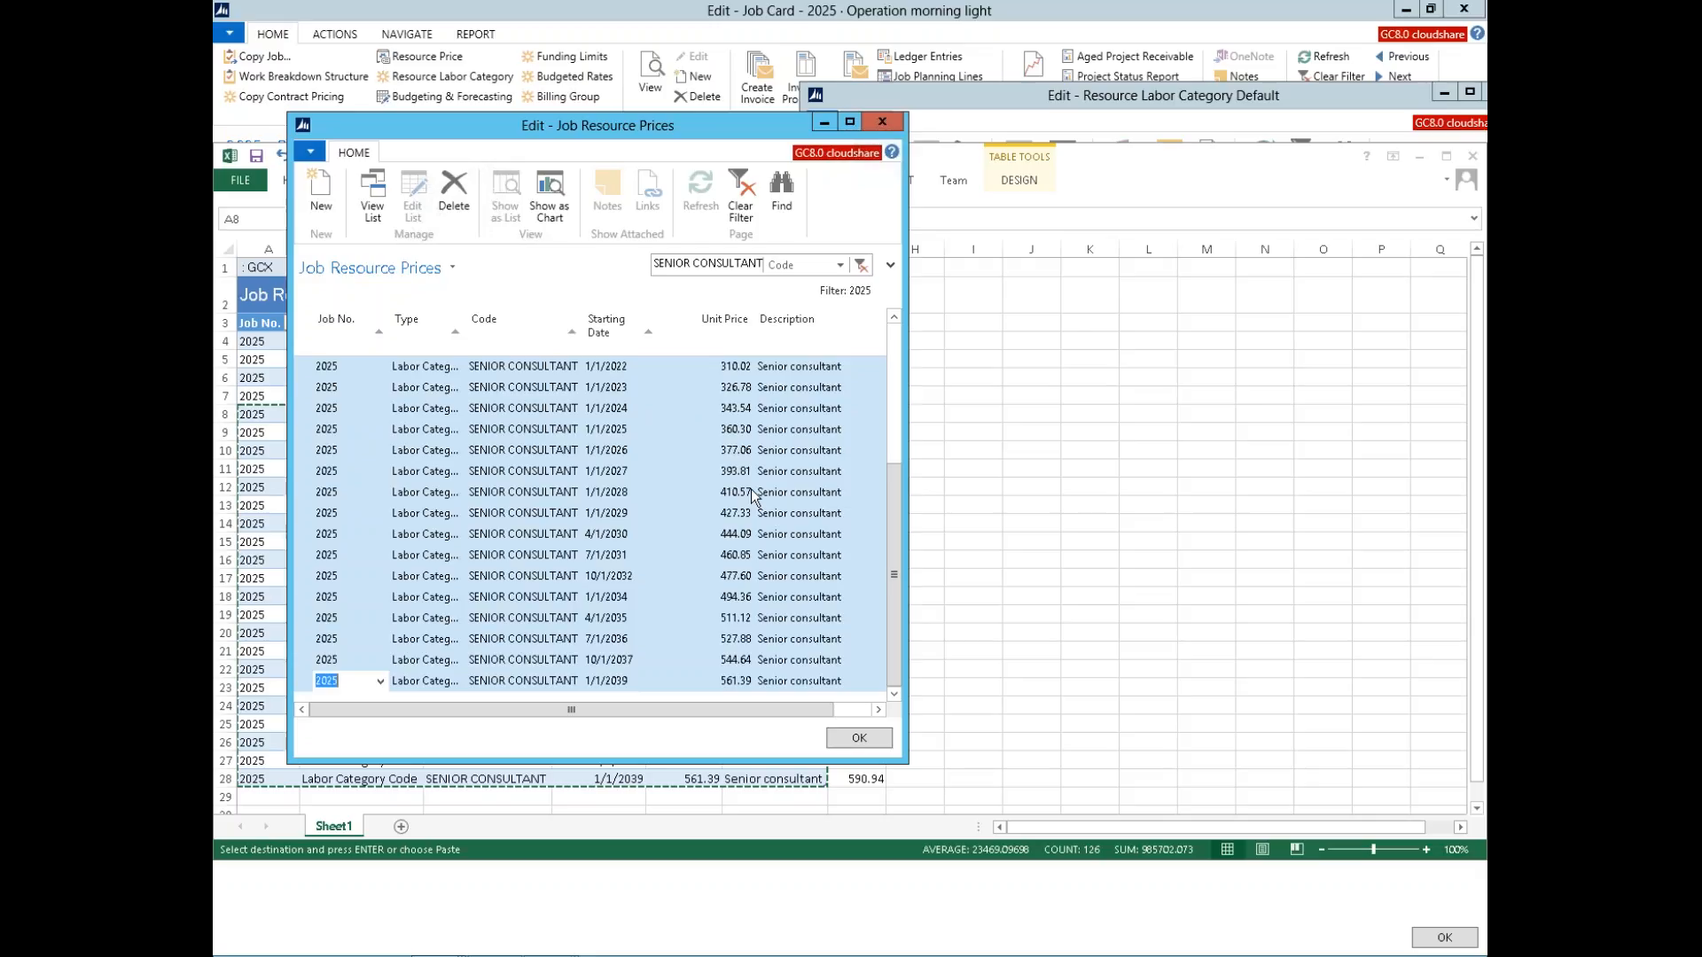
Step: Return to job 2025's card by closing the resource prices, the Excel export without saving, and the resource labor category defaults
left_click(881, 122)
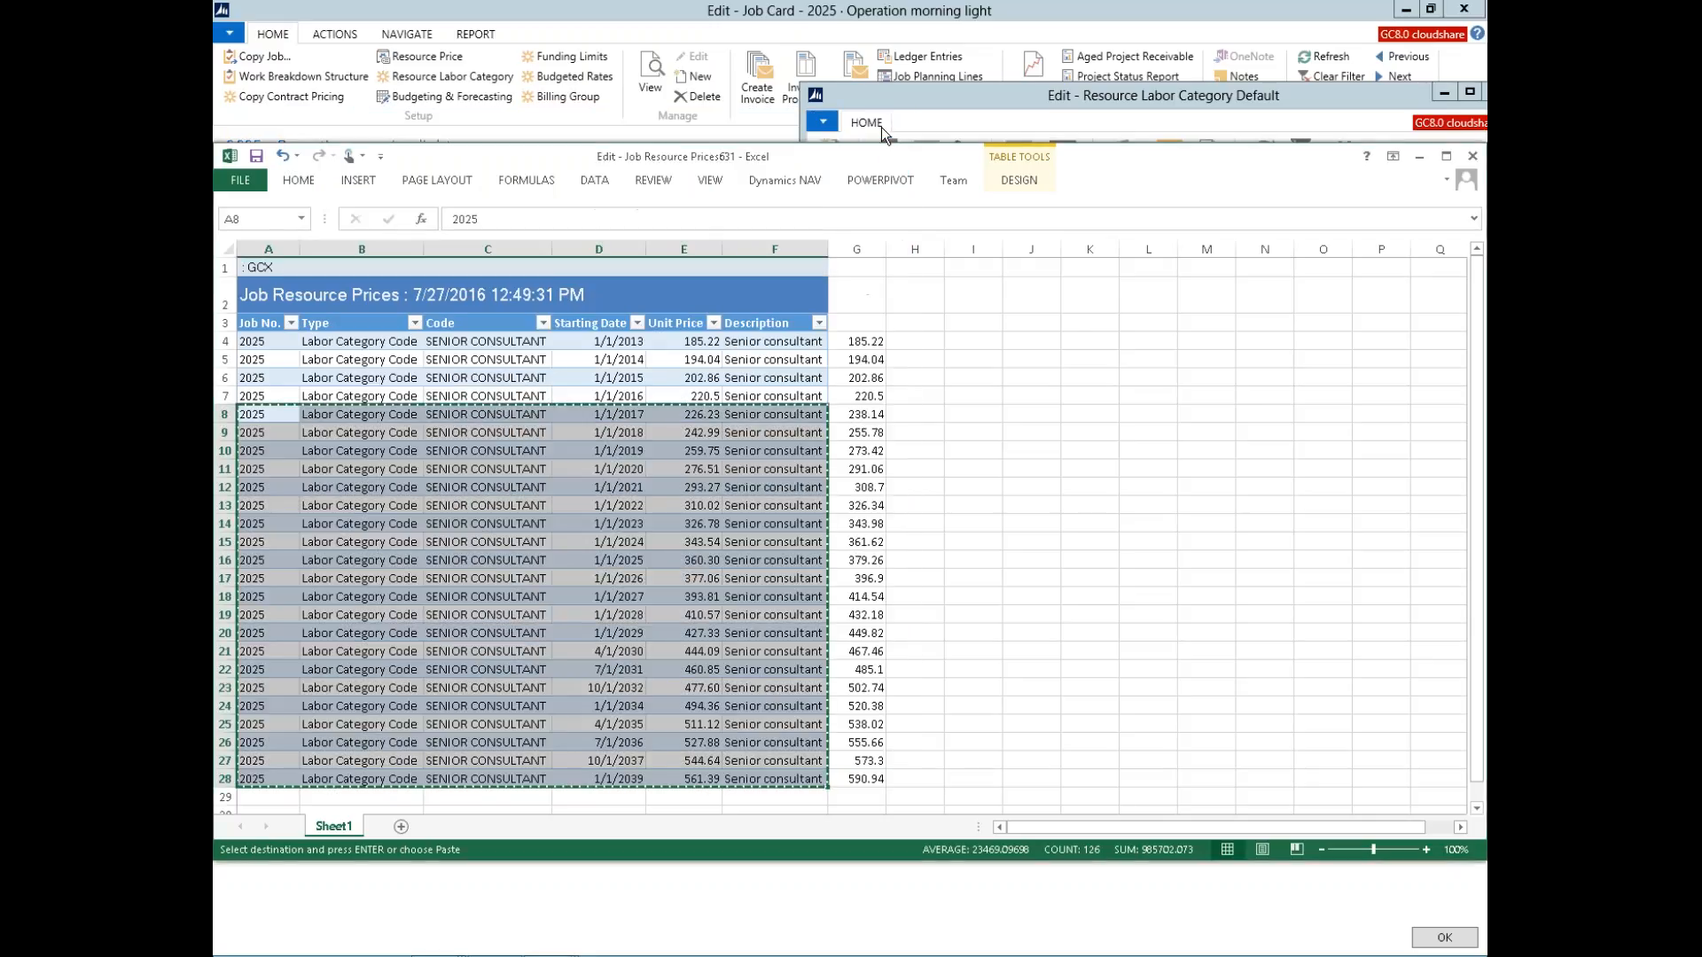
left_click(1472, 156)
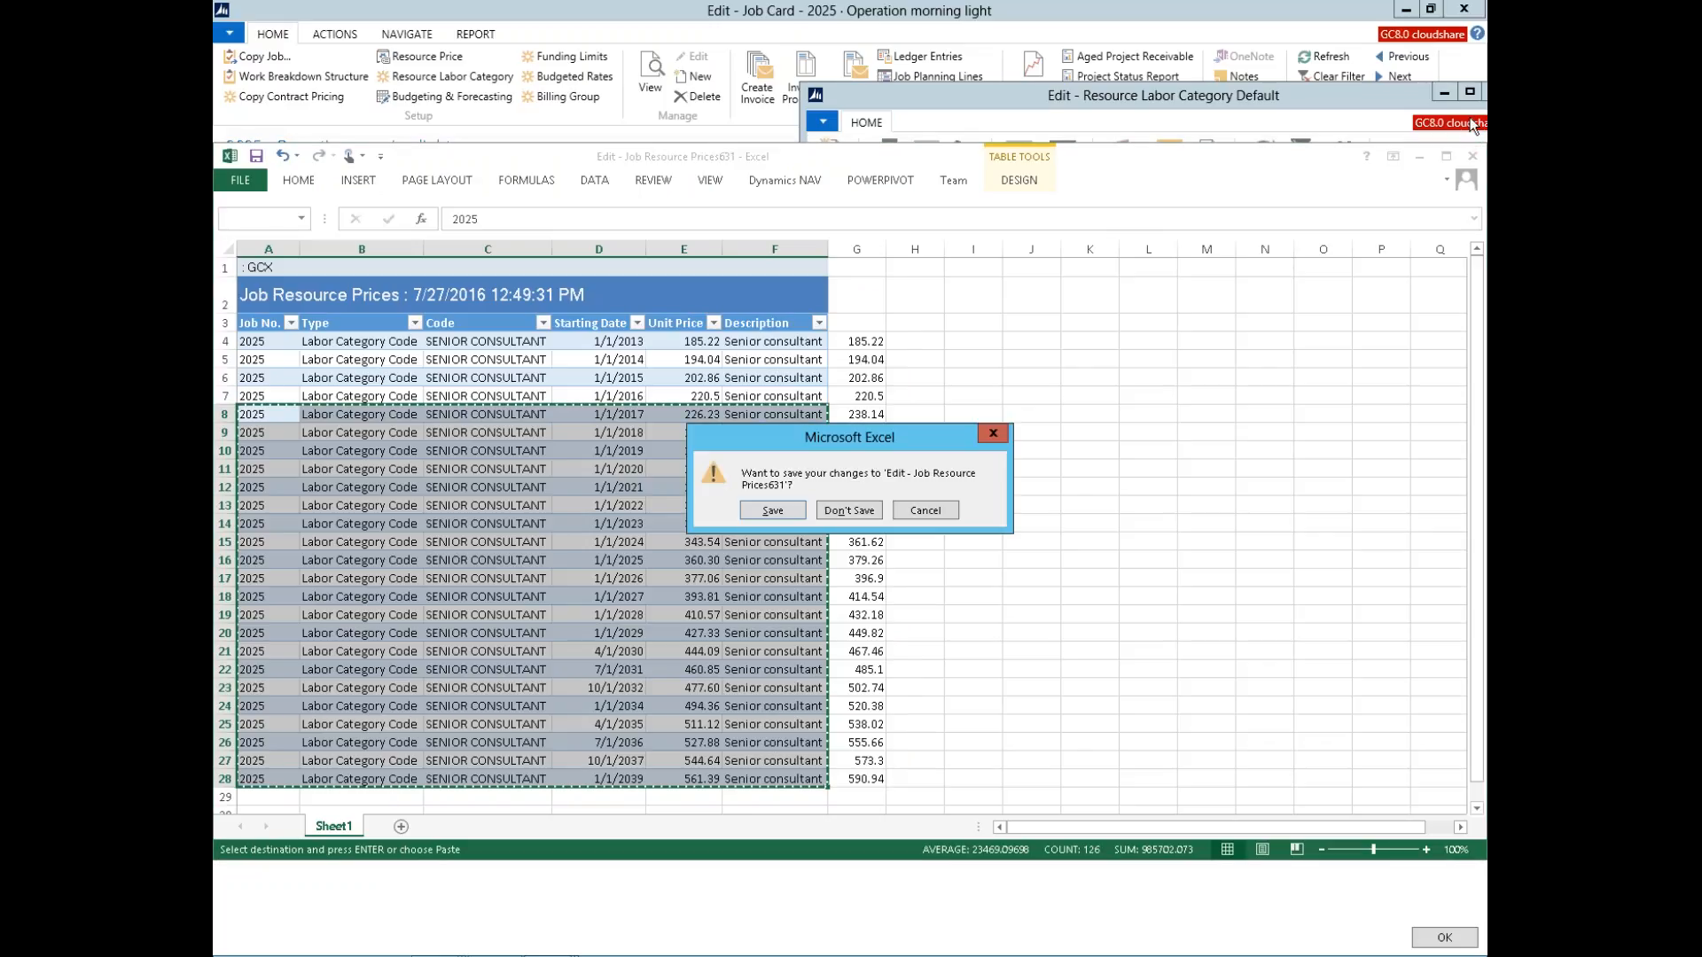
left_click(845, 518)
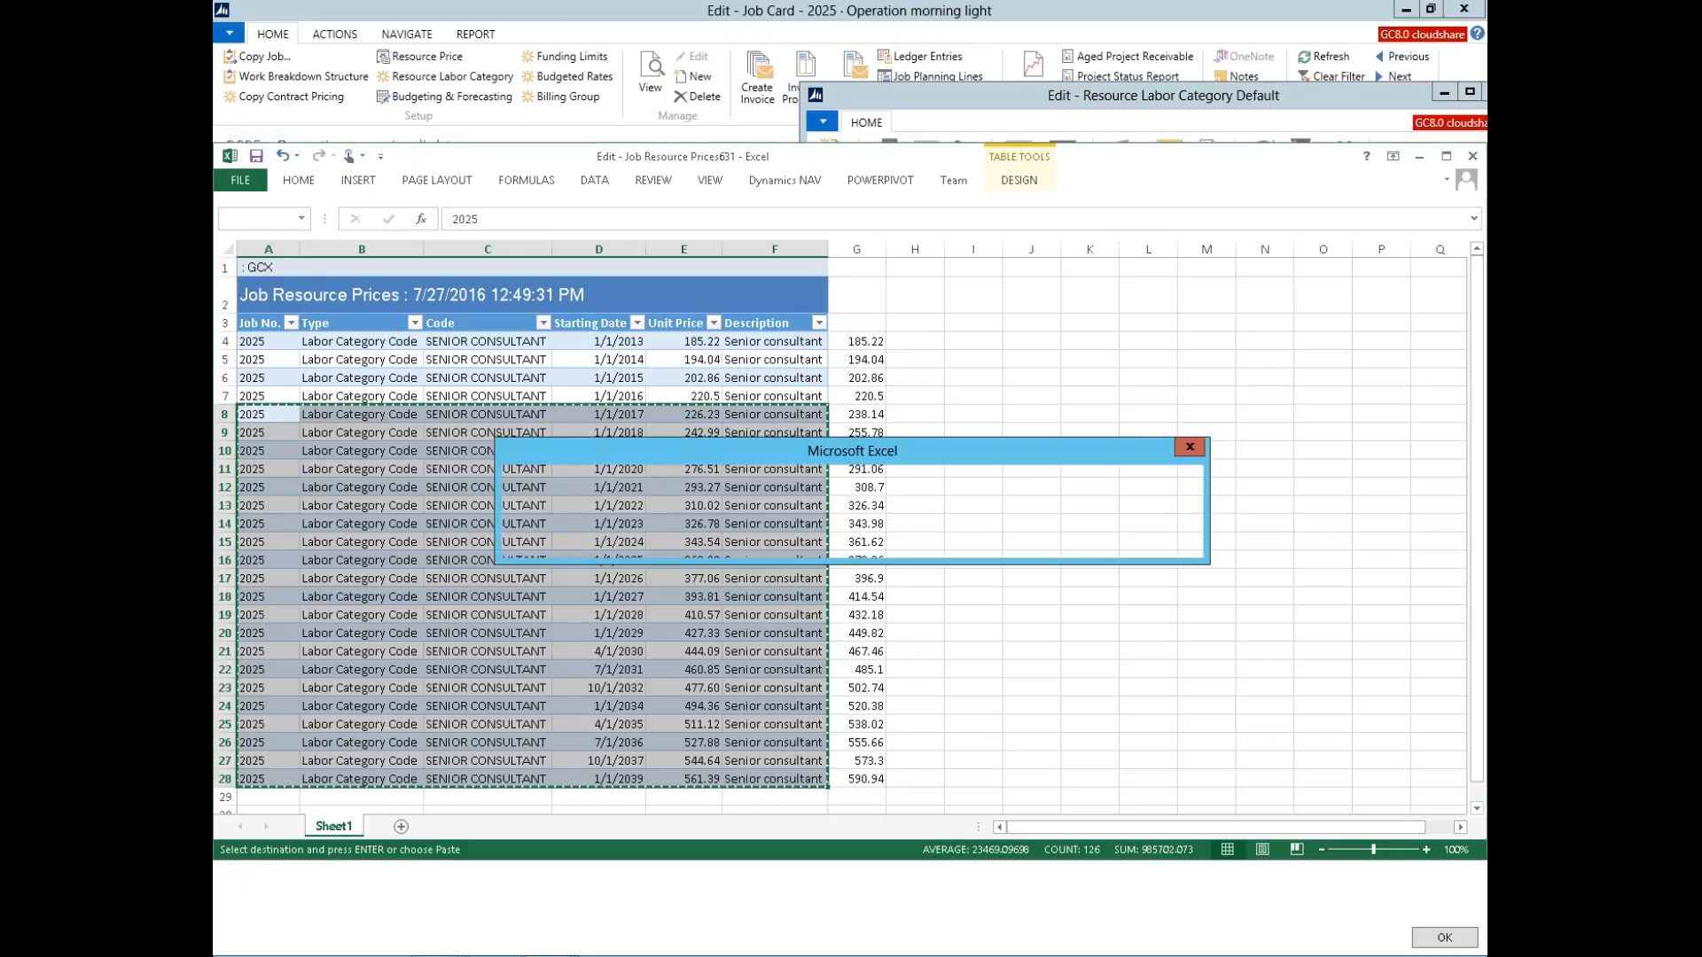
left_click(852, 543)
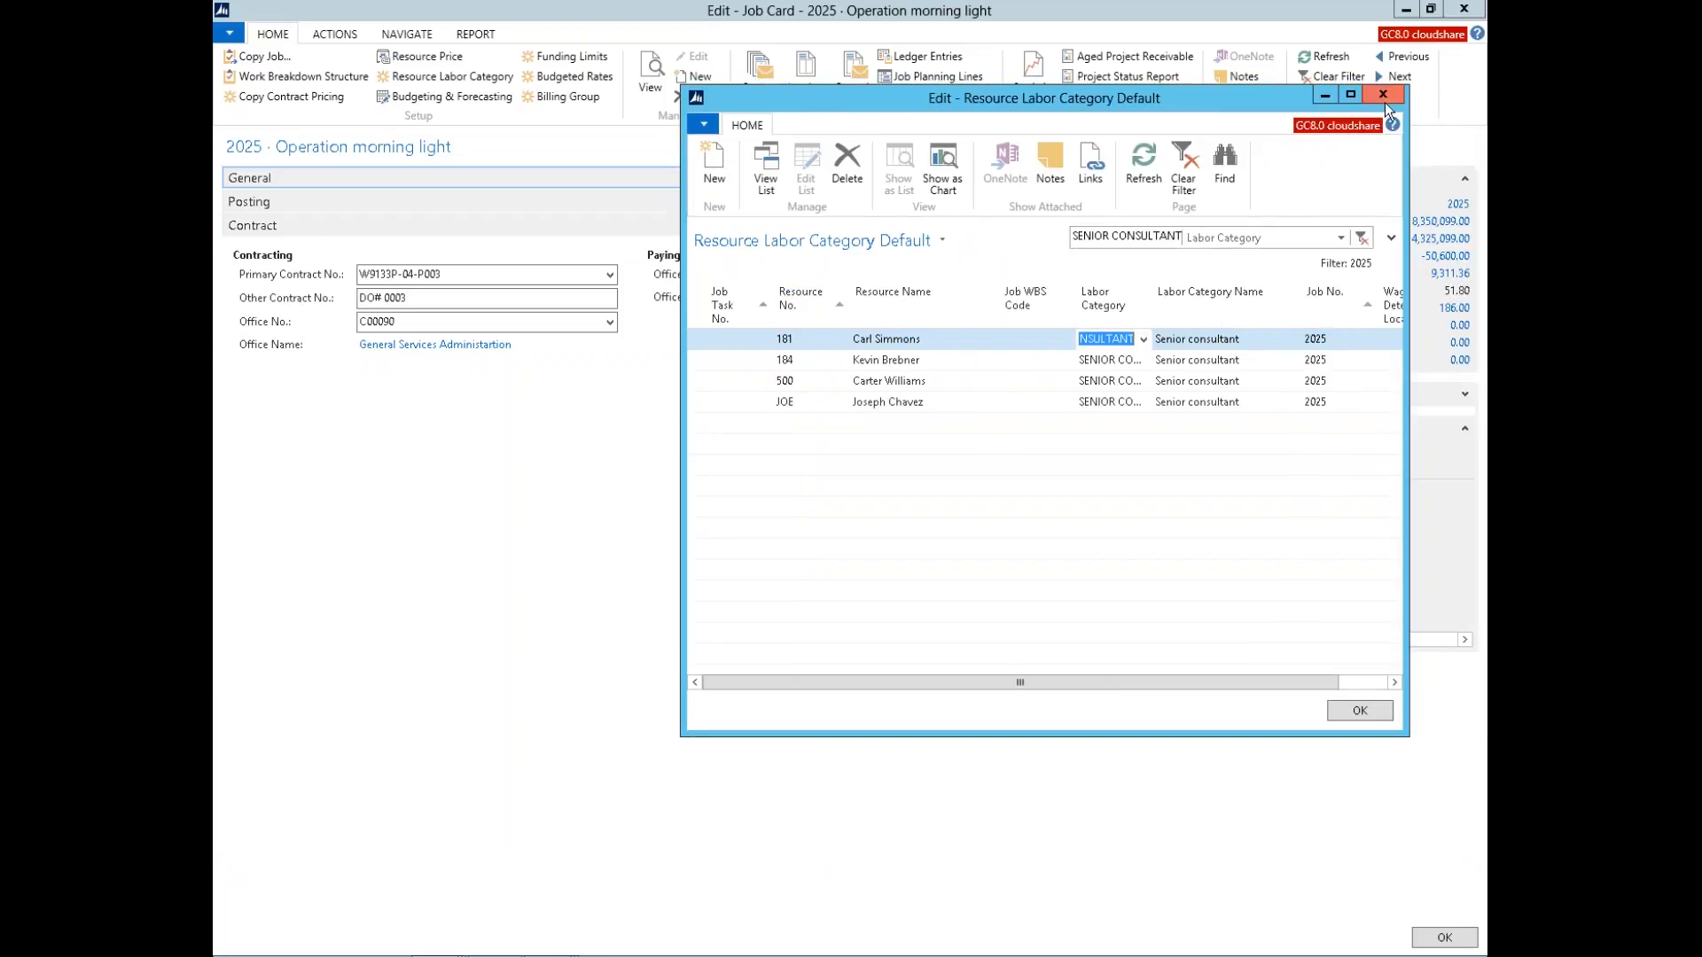
left_click(1384, 94)
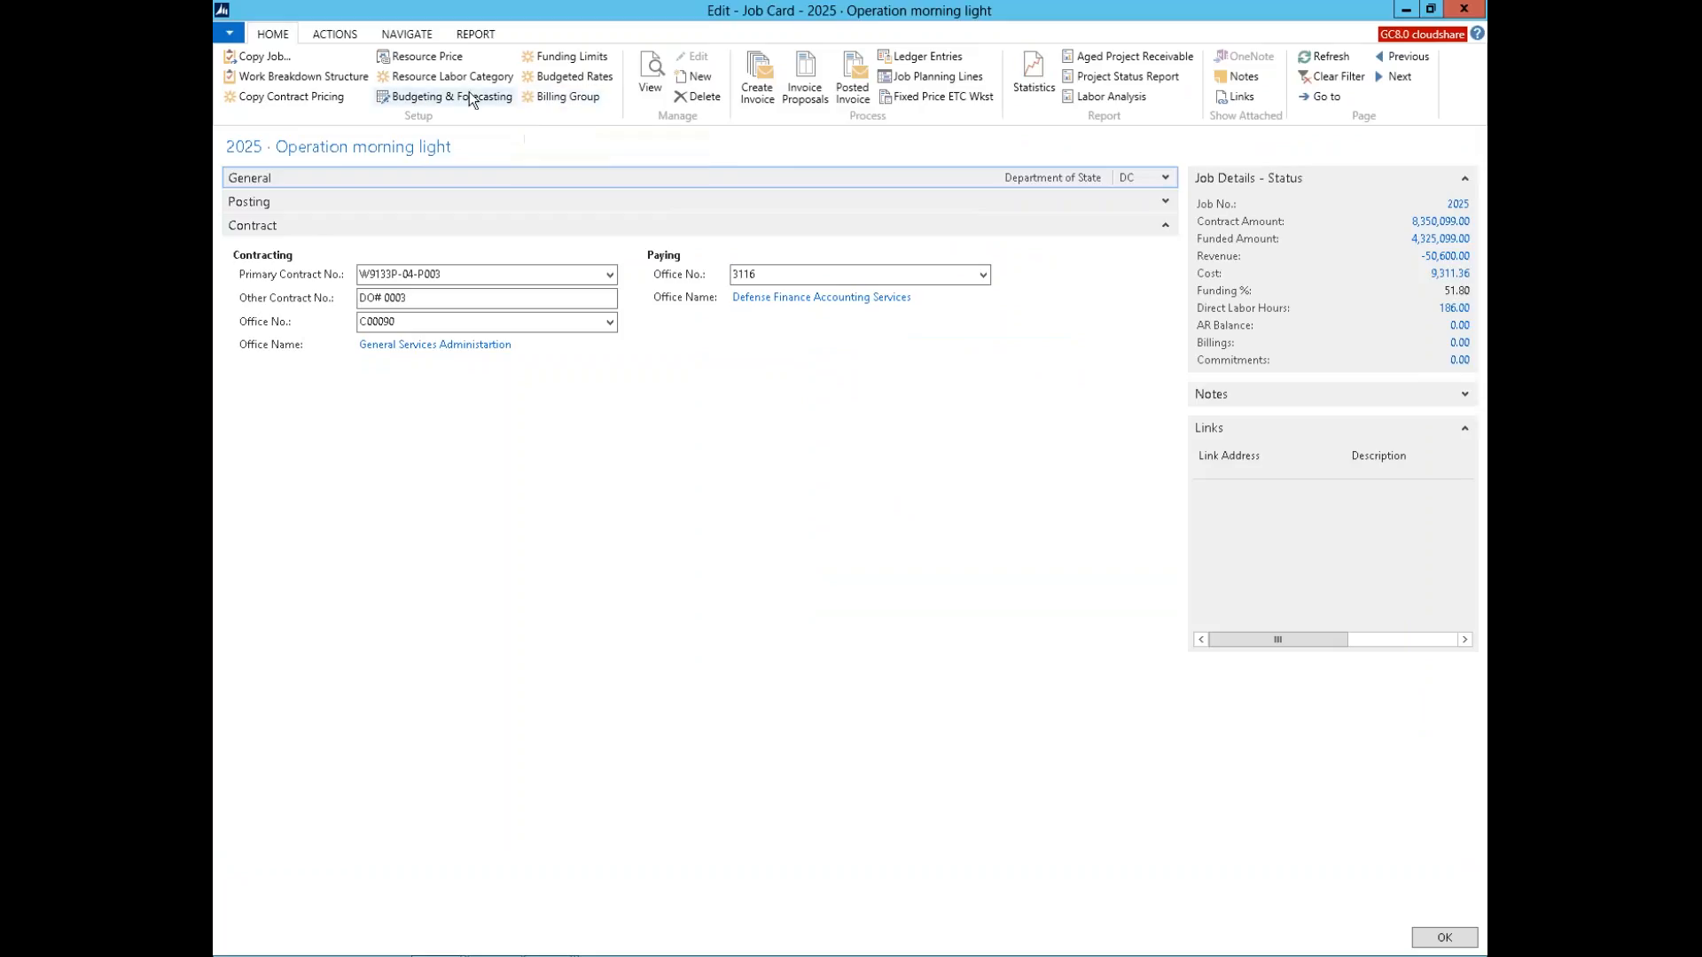
Step: Add a line to job 2025's funding limits for WBS code 001-001 with type Labor
left_click(552, 55)
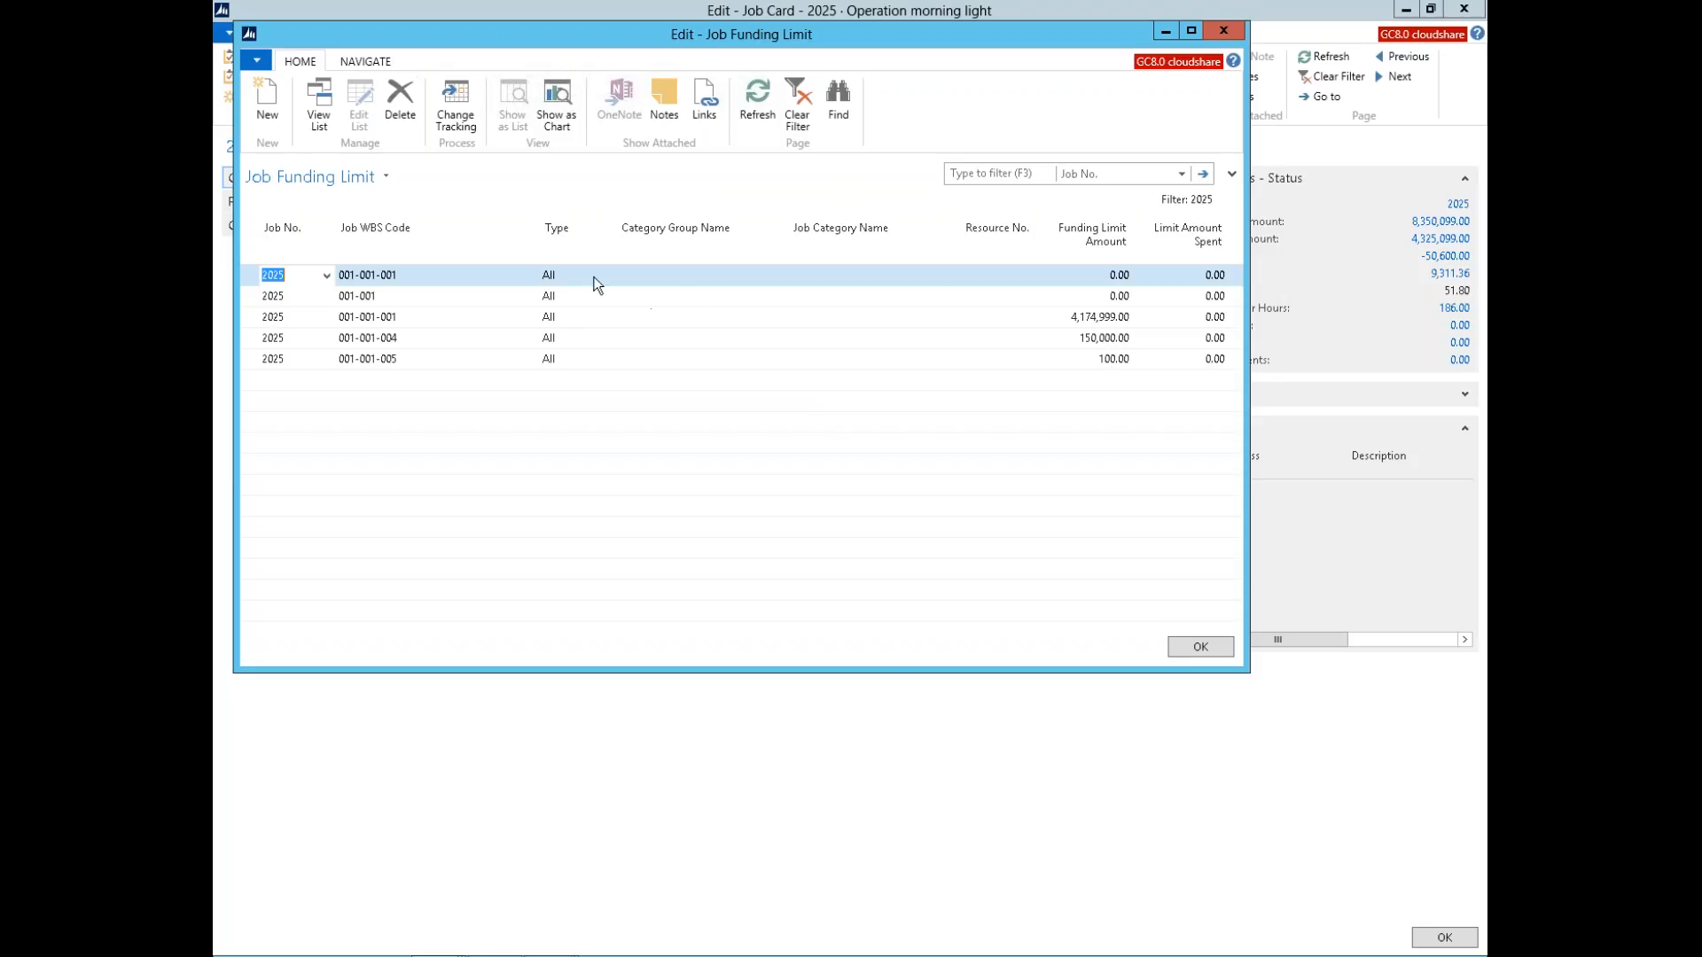
left_click(402, 388)
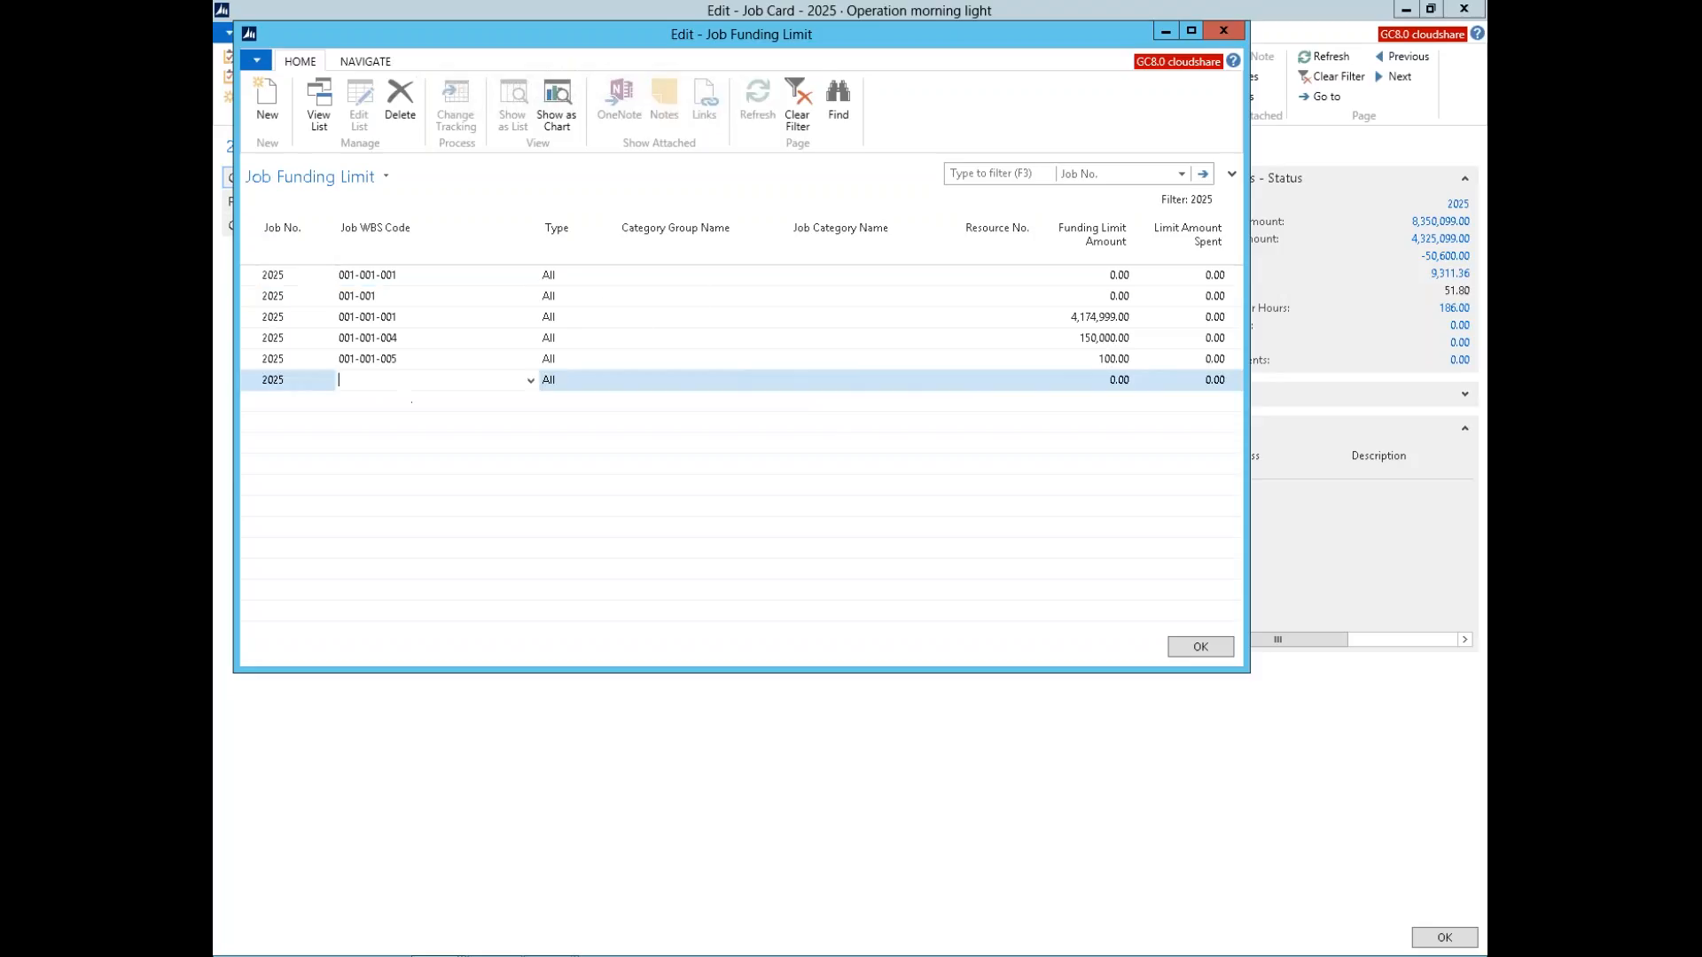
left_click(530, 380)
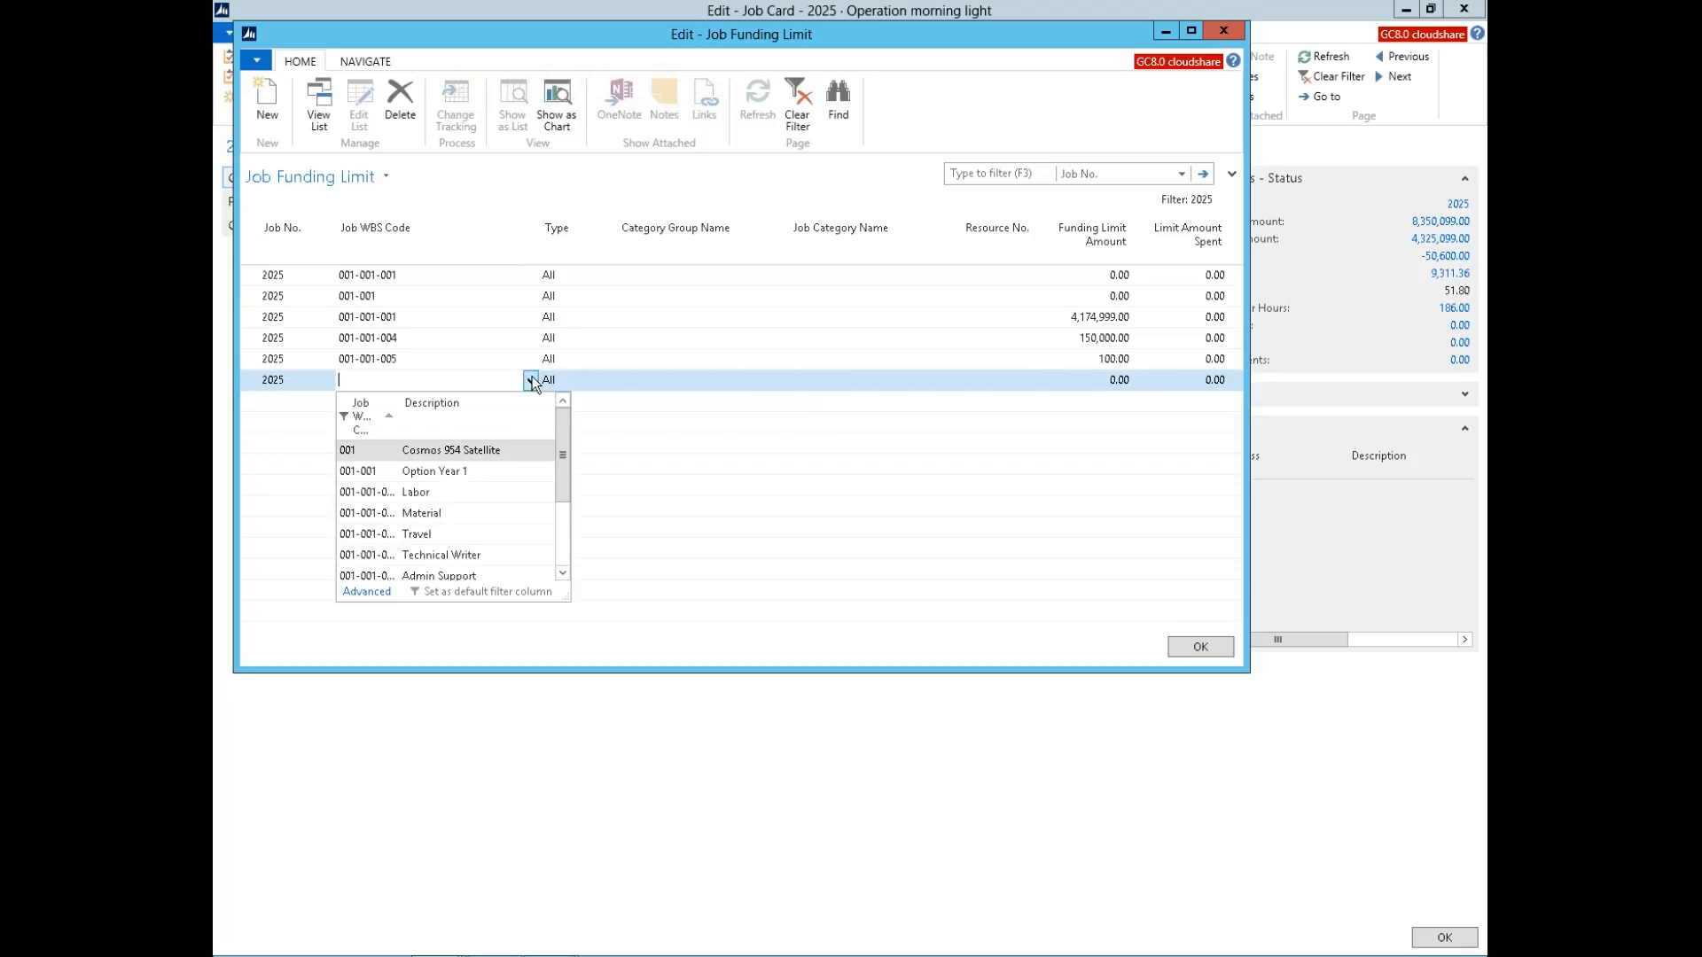
left_click(440, 469)
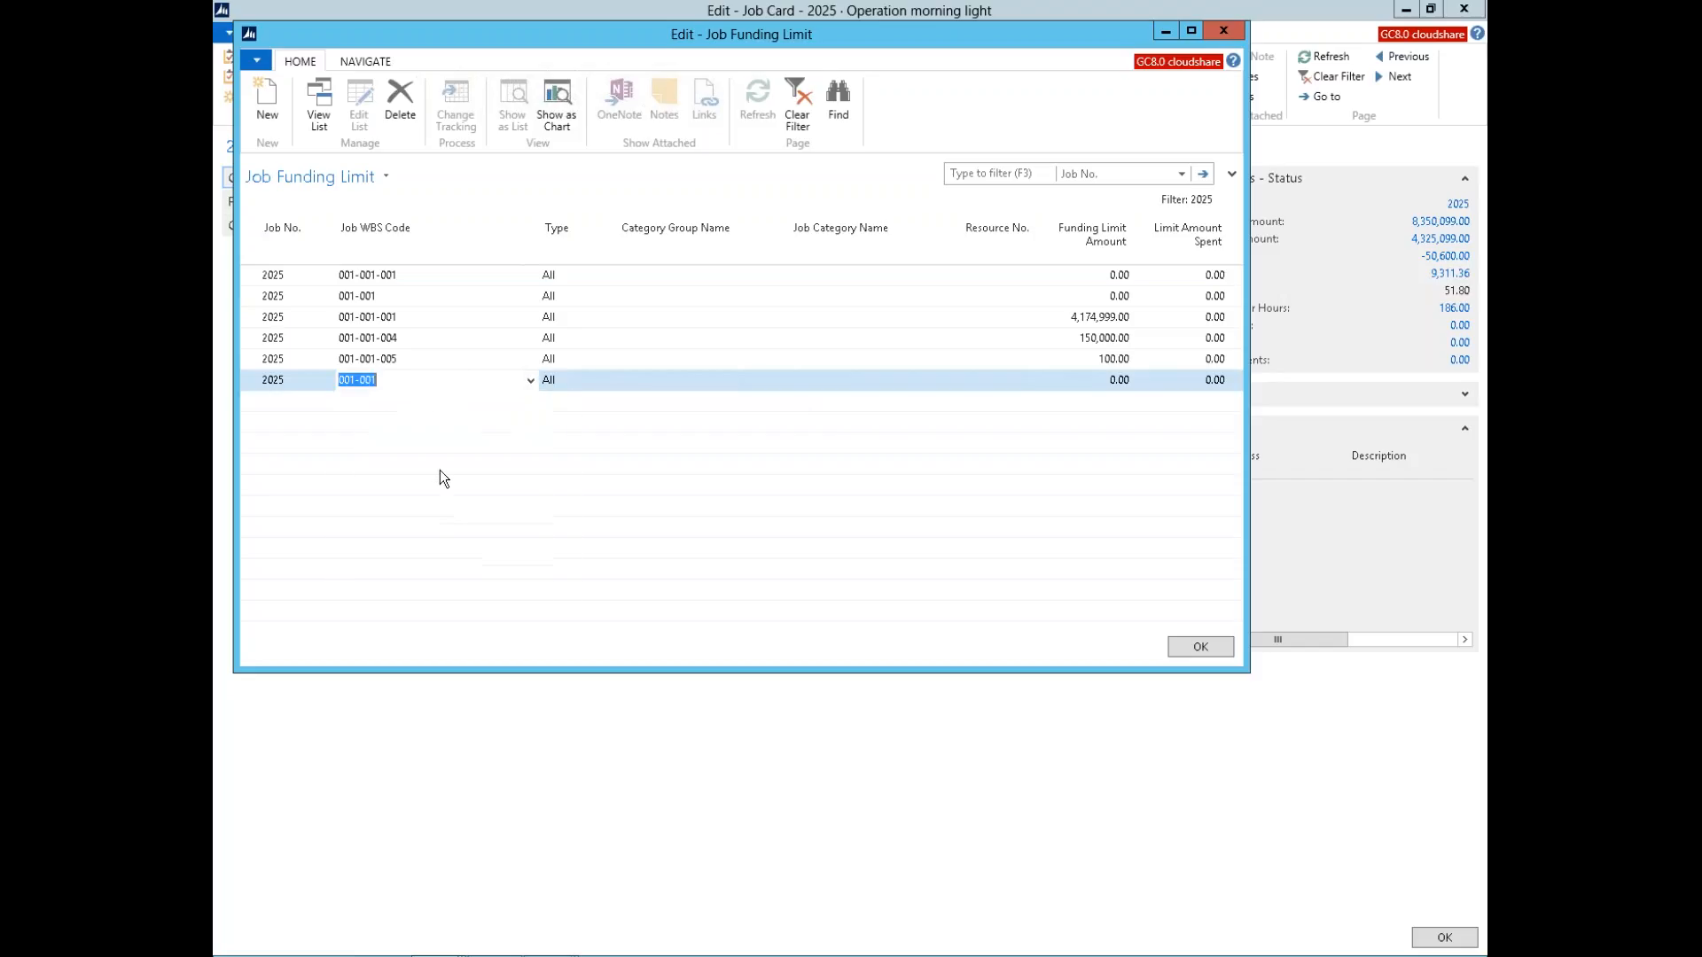
key("Tab")
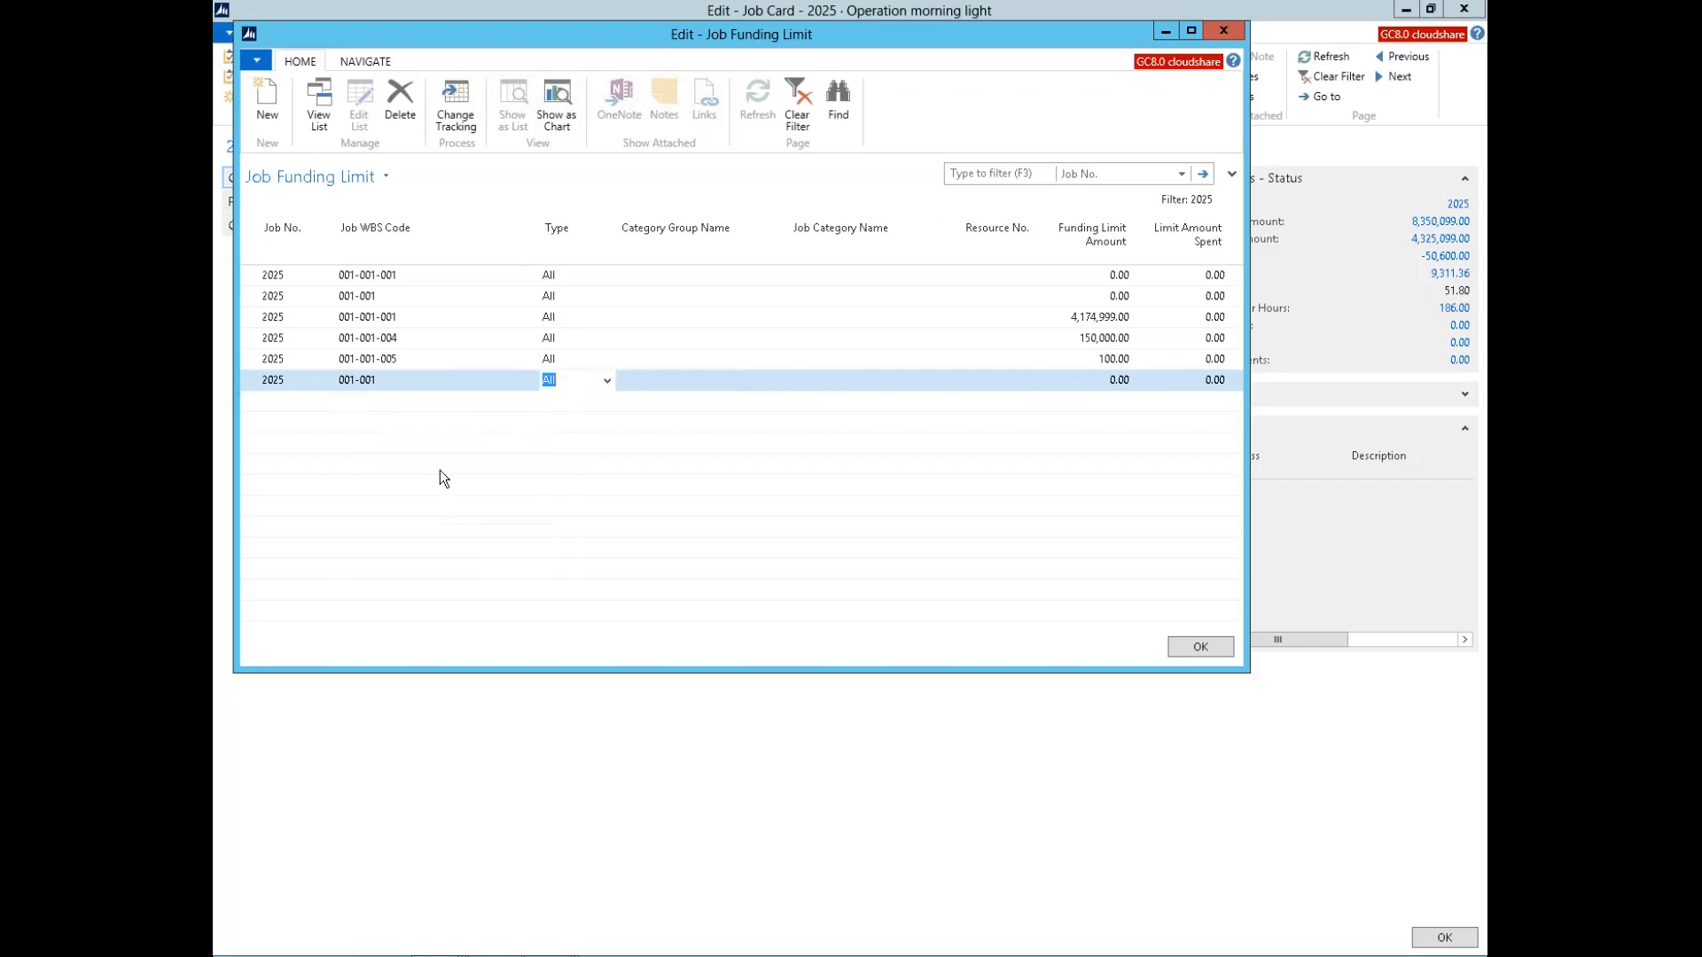
left_click(608, 383)
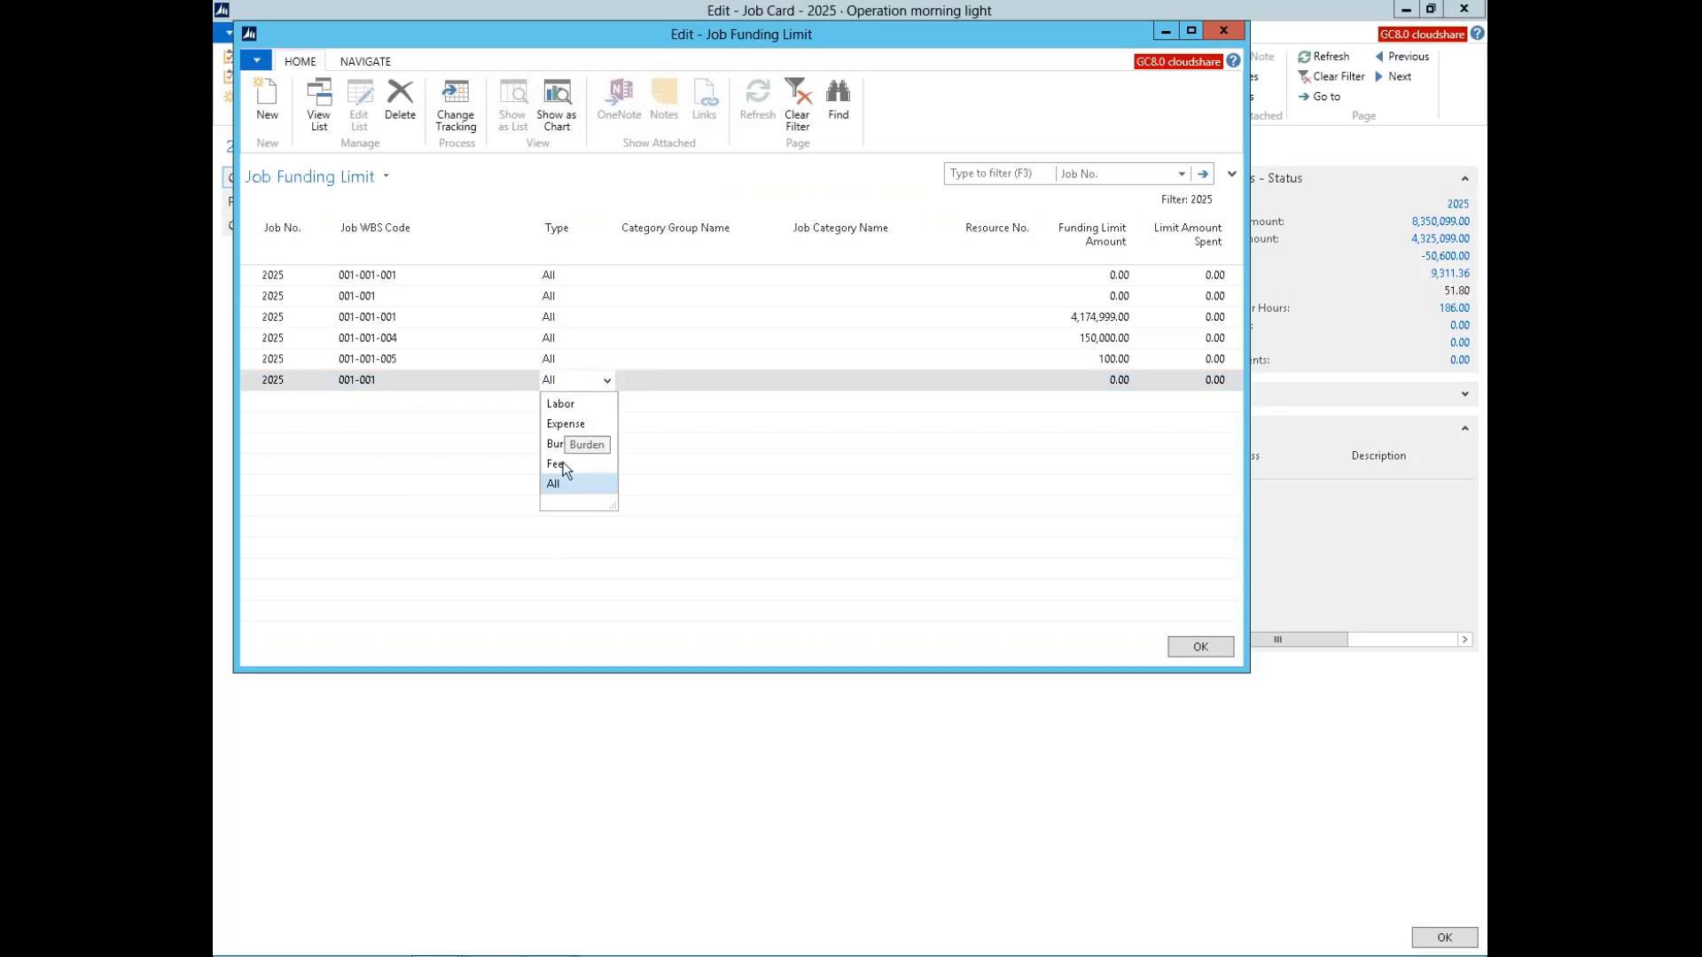
left_click(663, 381)
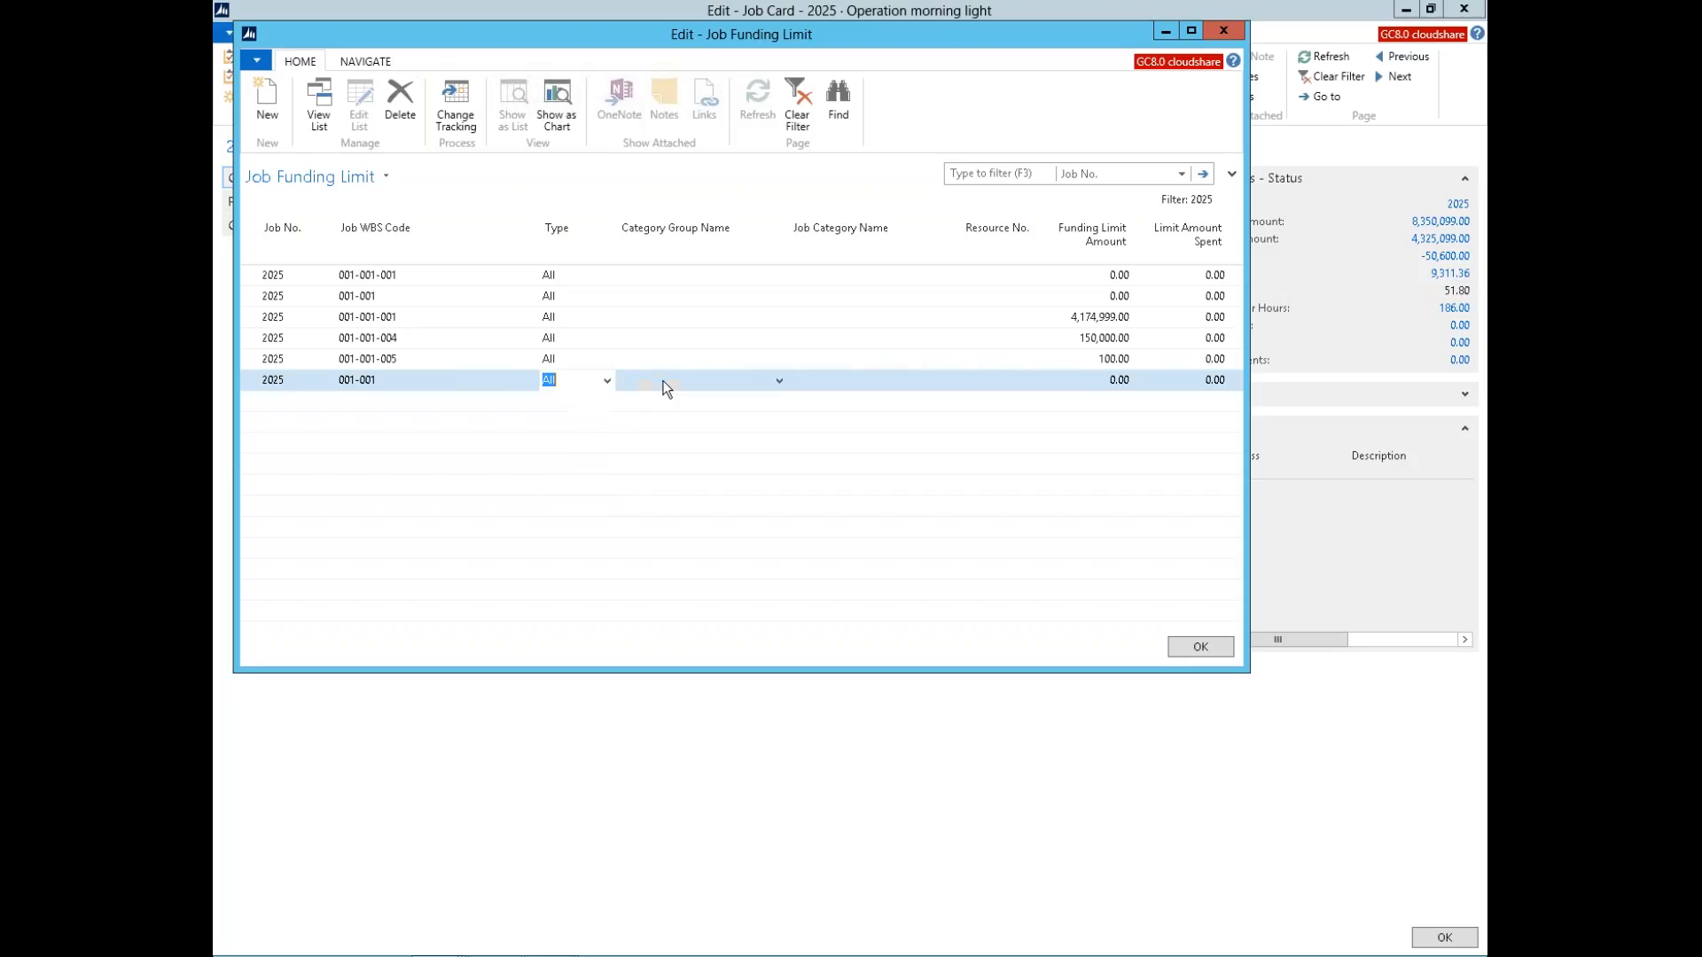
left_click(606, 382)
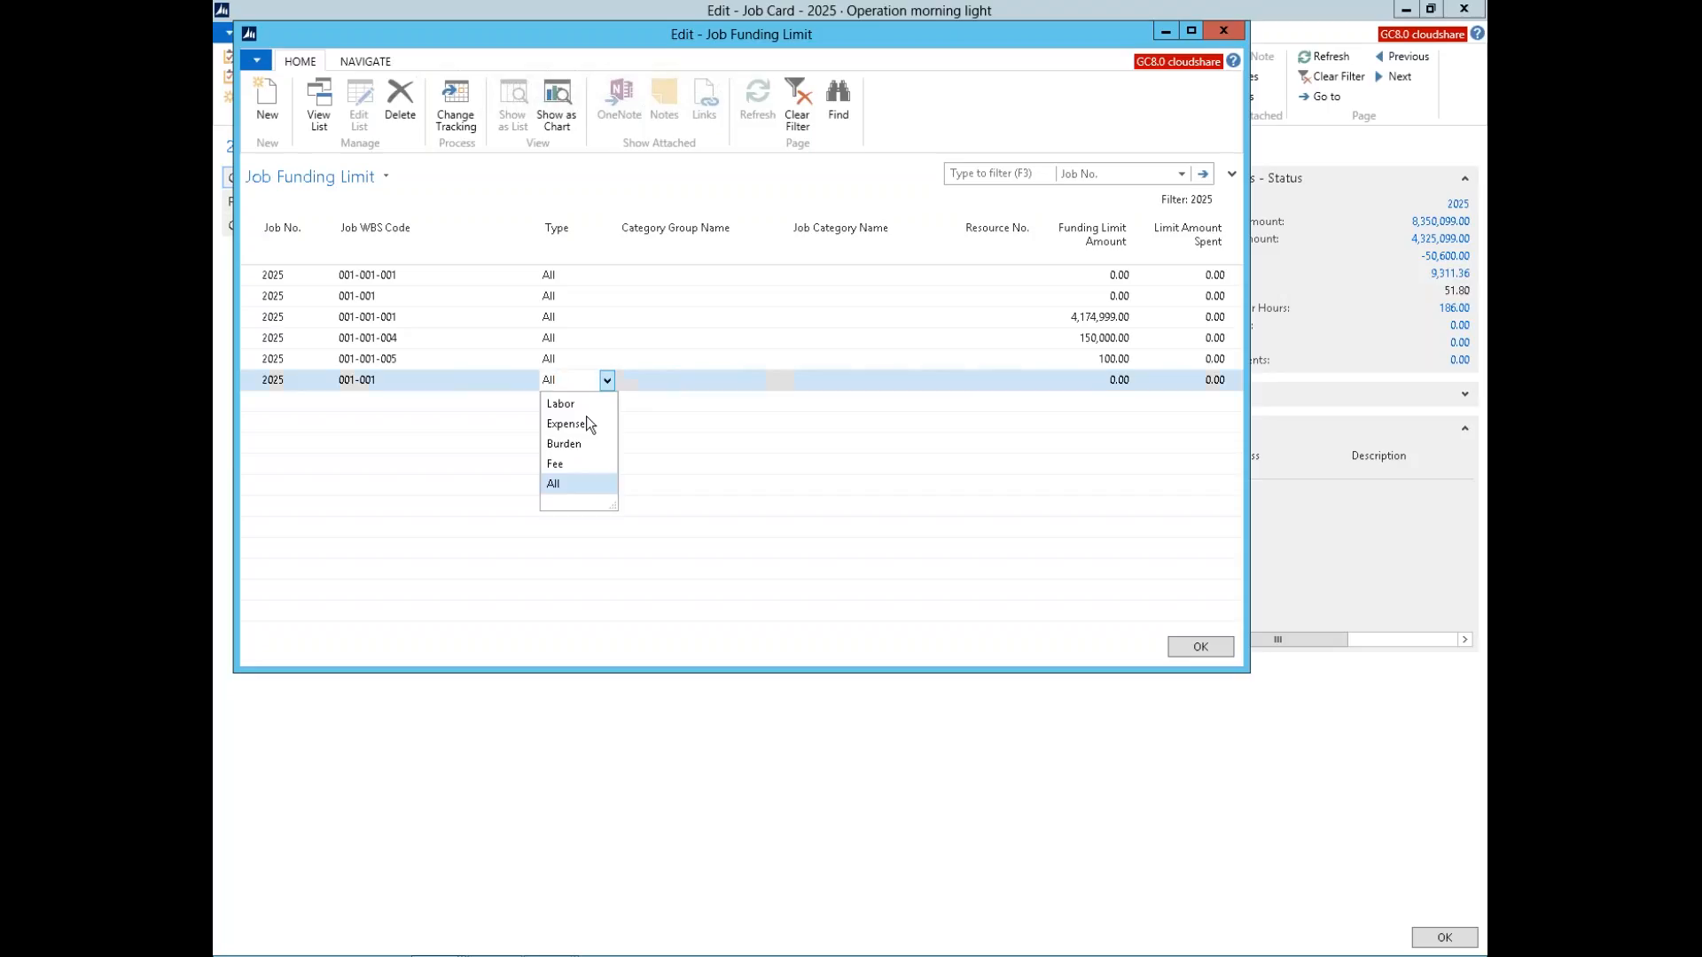
left_click(582, 406)
Step: Set the new funding limit line's category group to Labor and job category to 01010, and close the funding limits
left_click(668, 390)
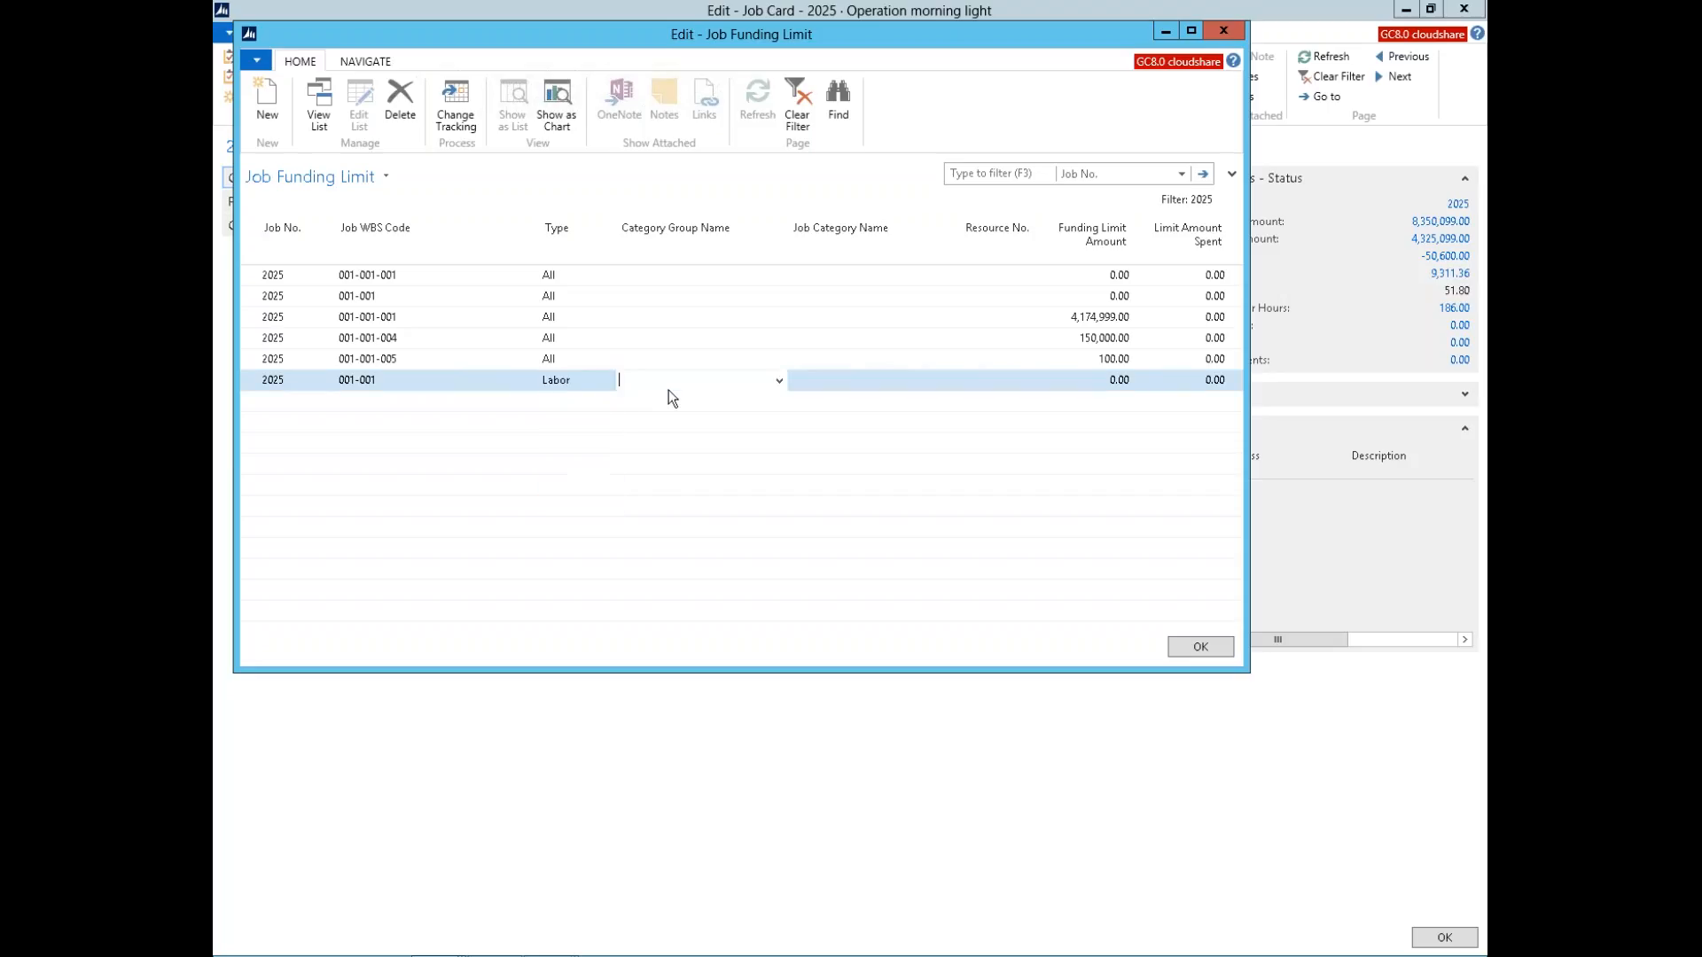
left_click(779, 382)
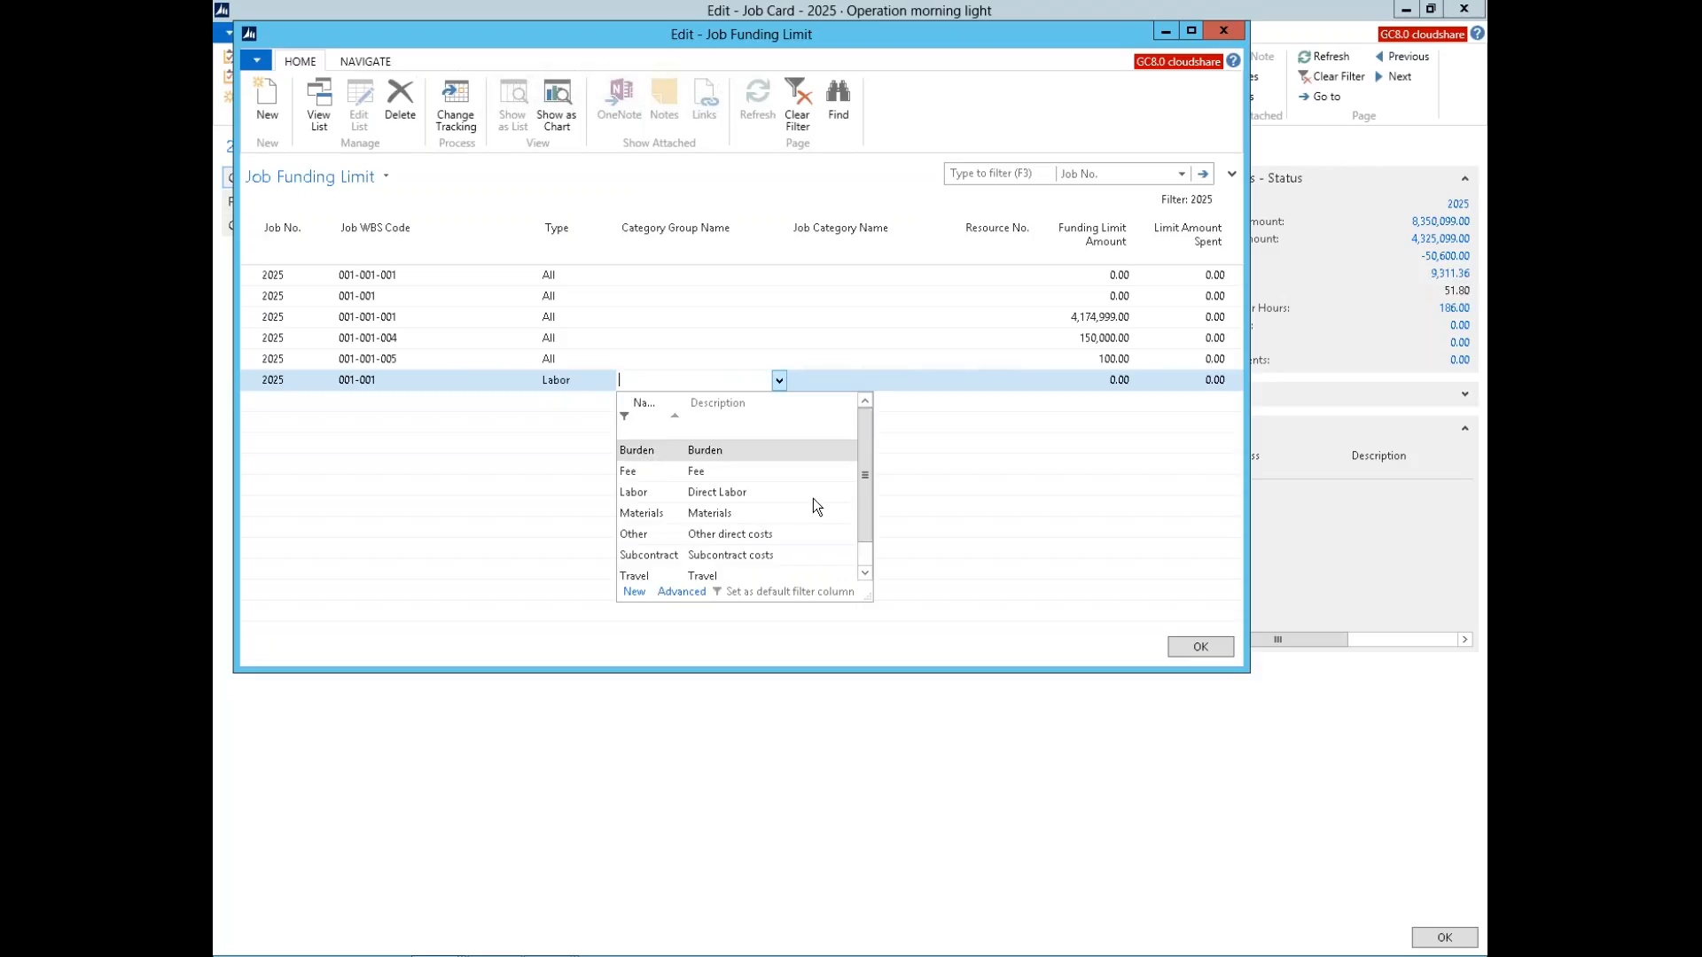
left_click(737, 493)
left_click(867, 381)
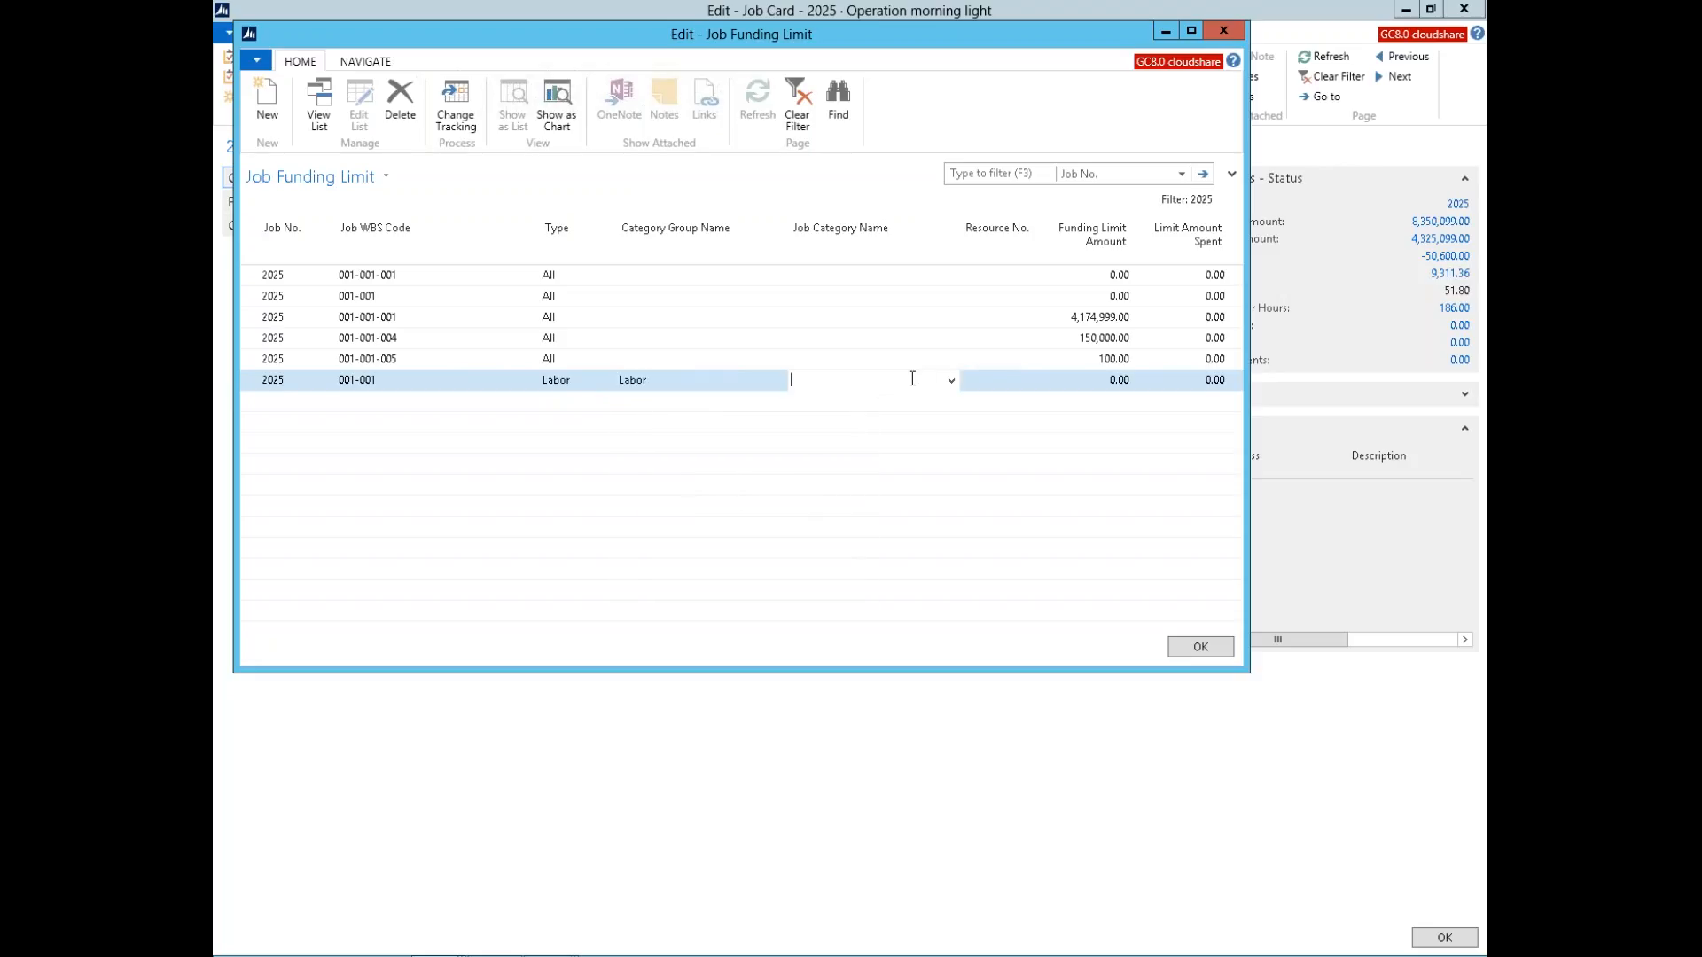
left_click(951, 380)
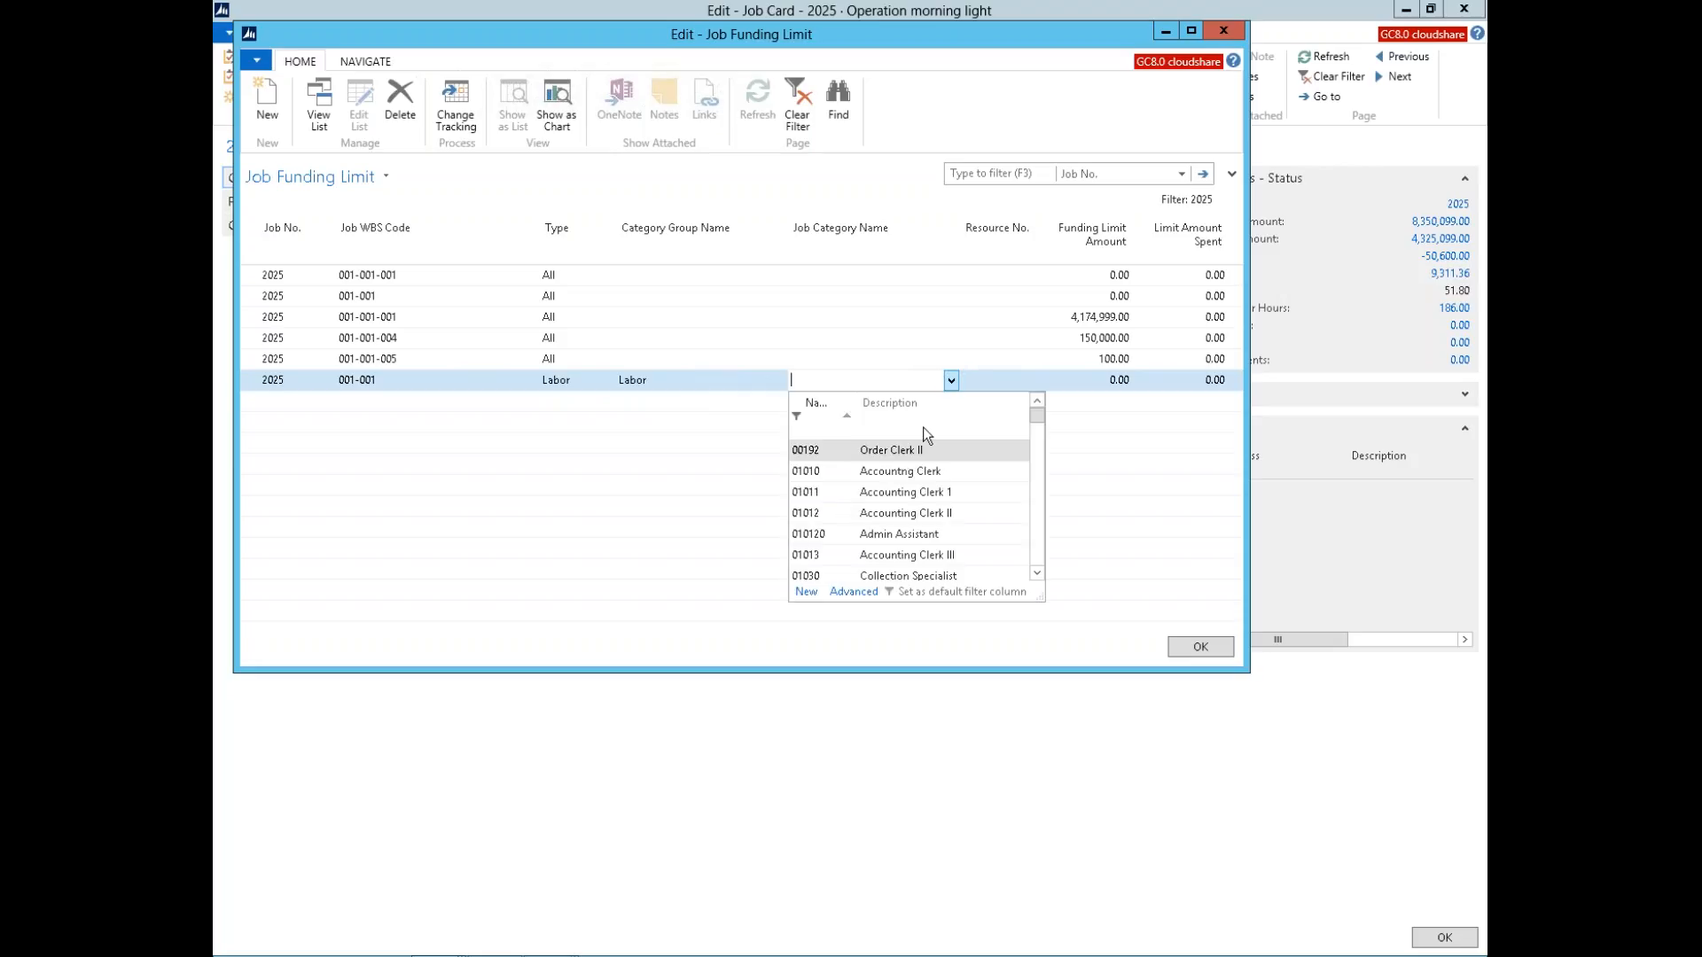
left_click(892, 472)
key("Tab")
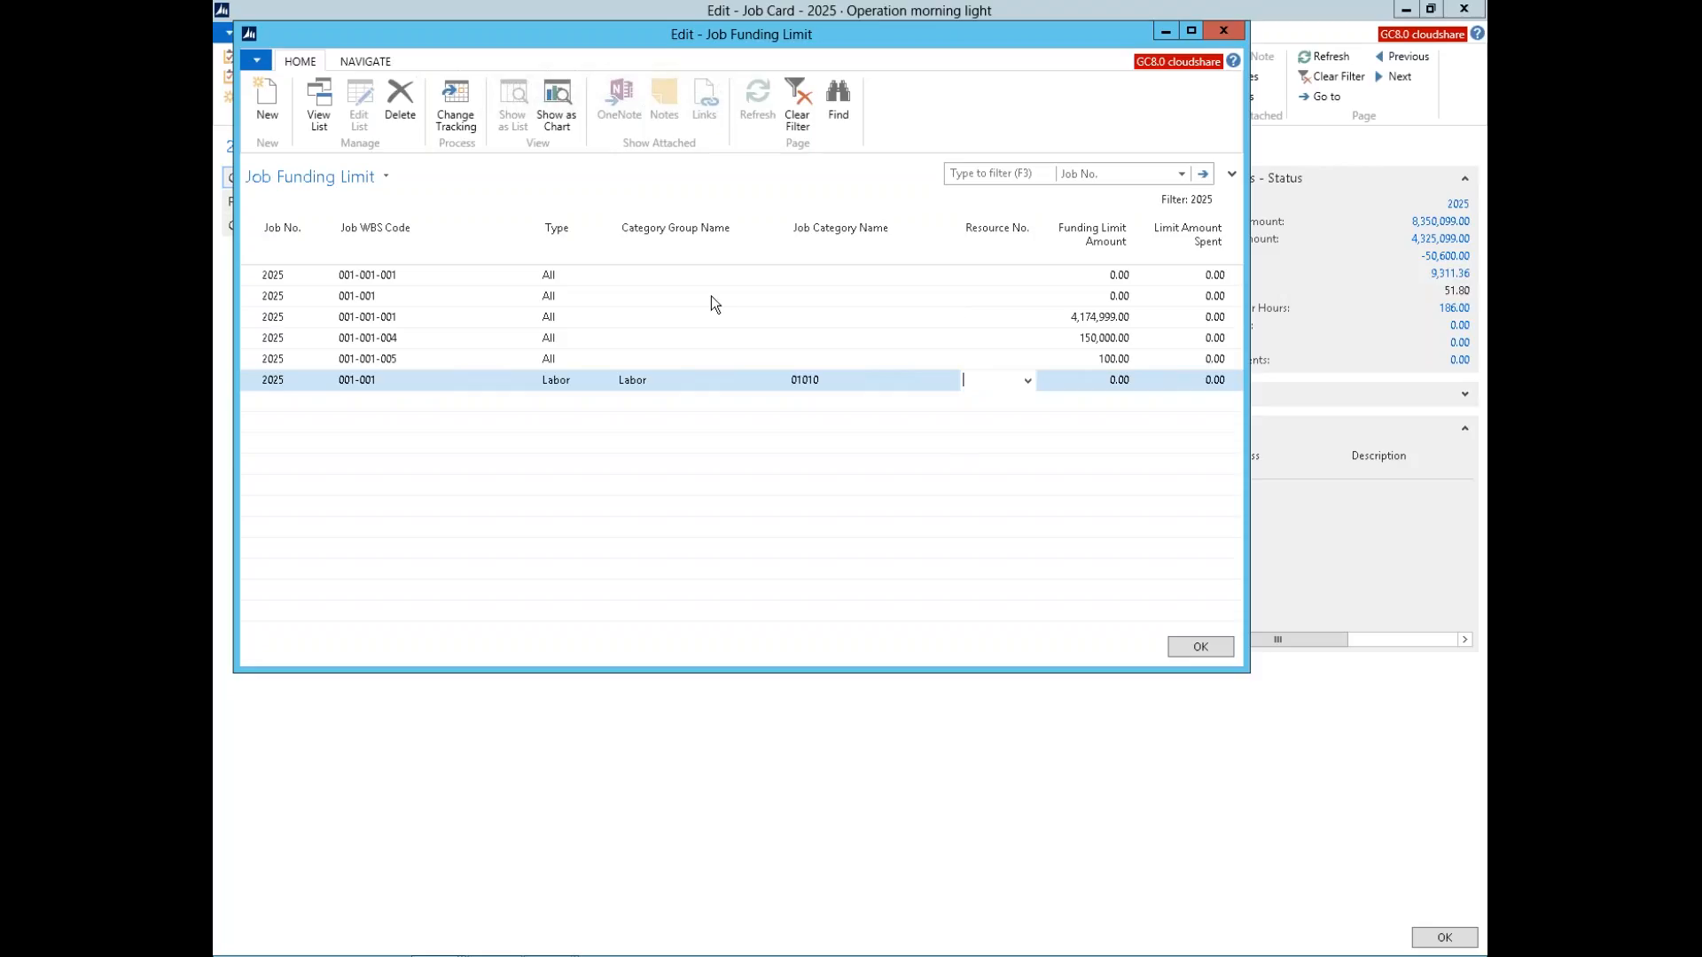
key("Escape")
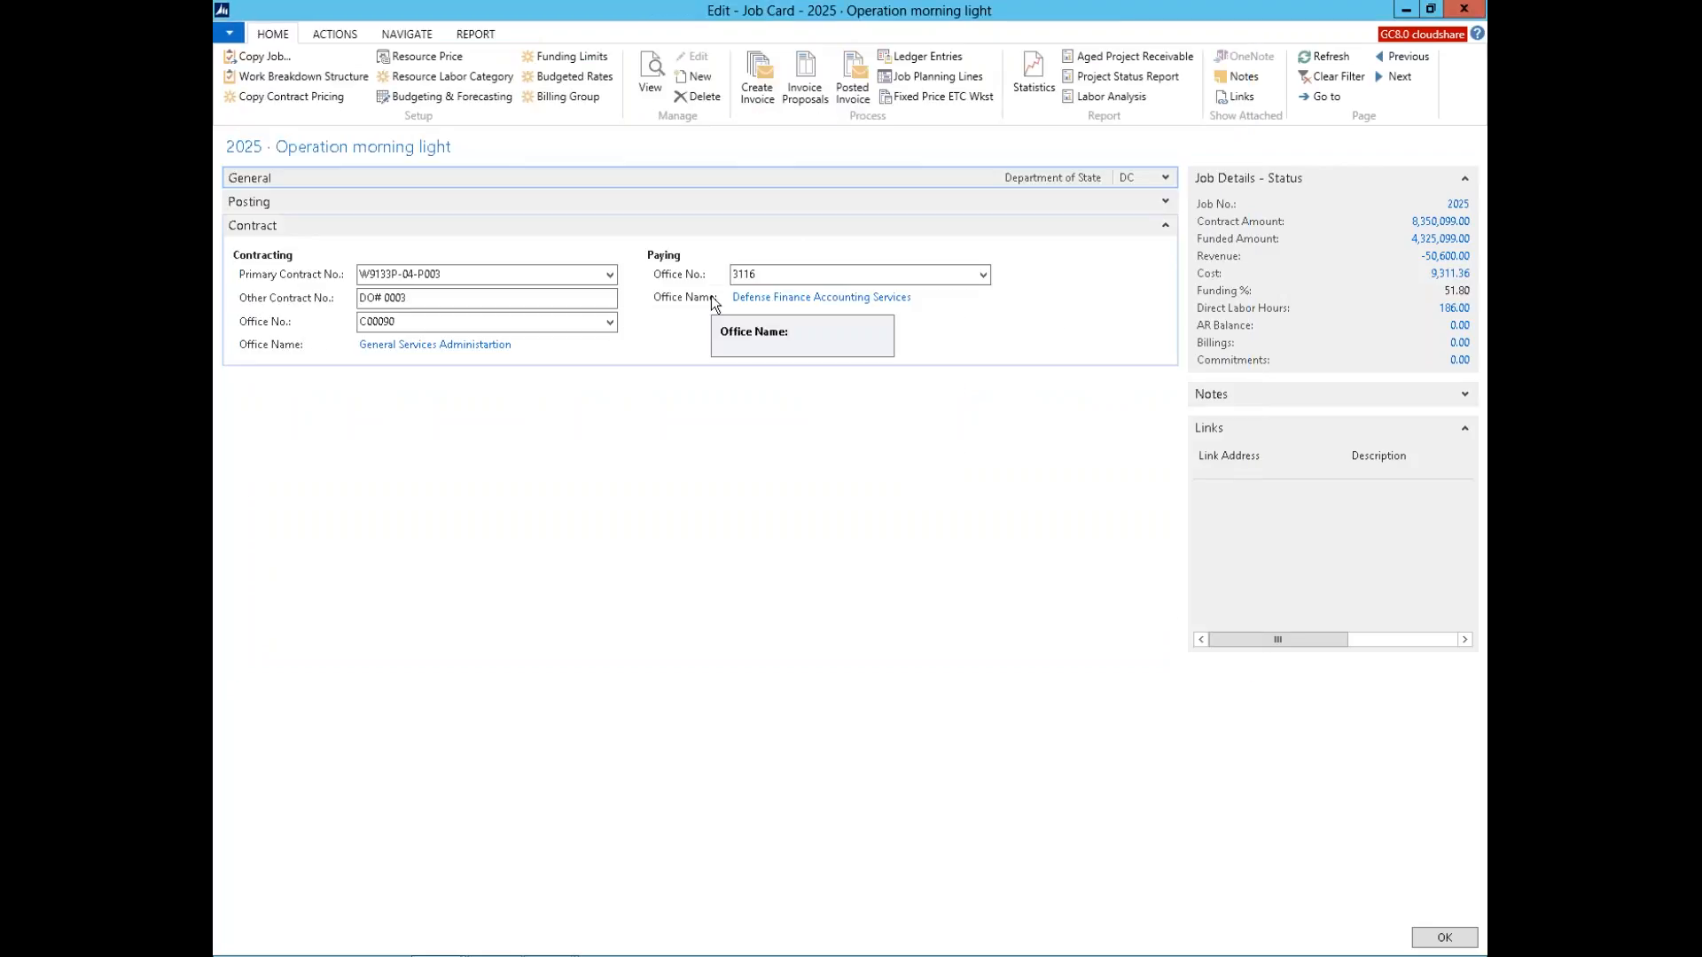
Step: Open job 2025's alerts, widen the Compare To column and view the Amount to Compare options for WBS 001
left_click(348, 35)
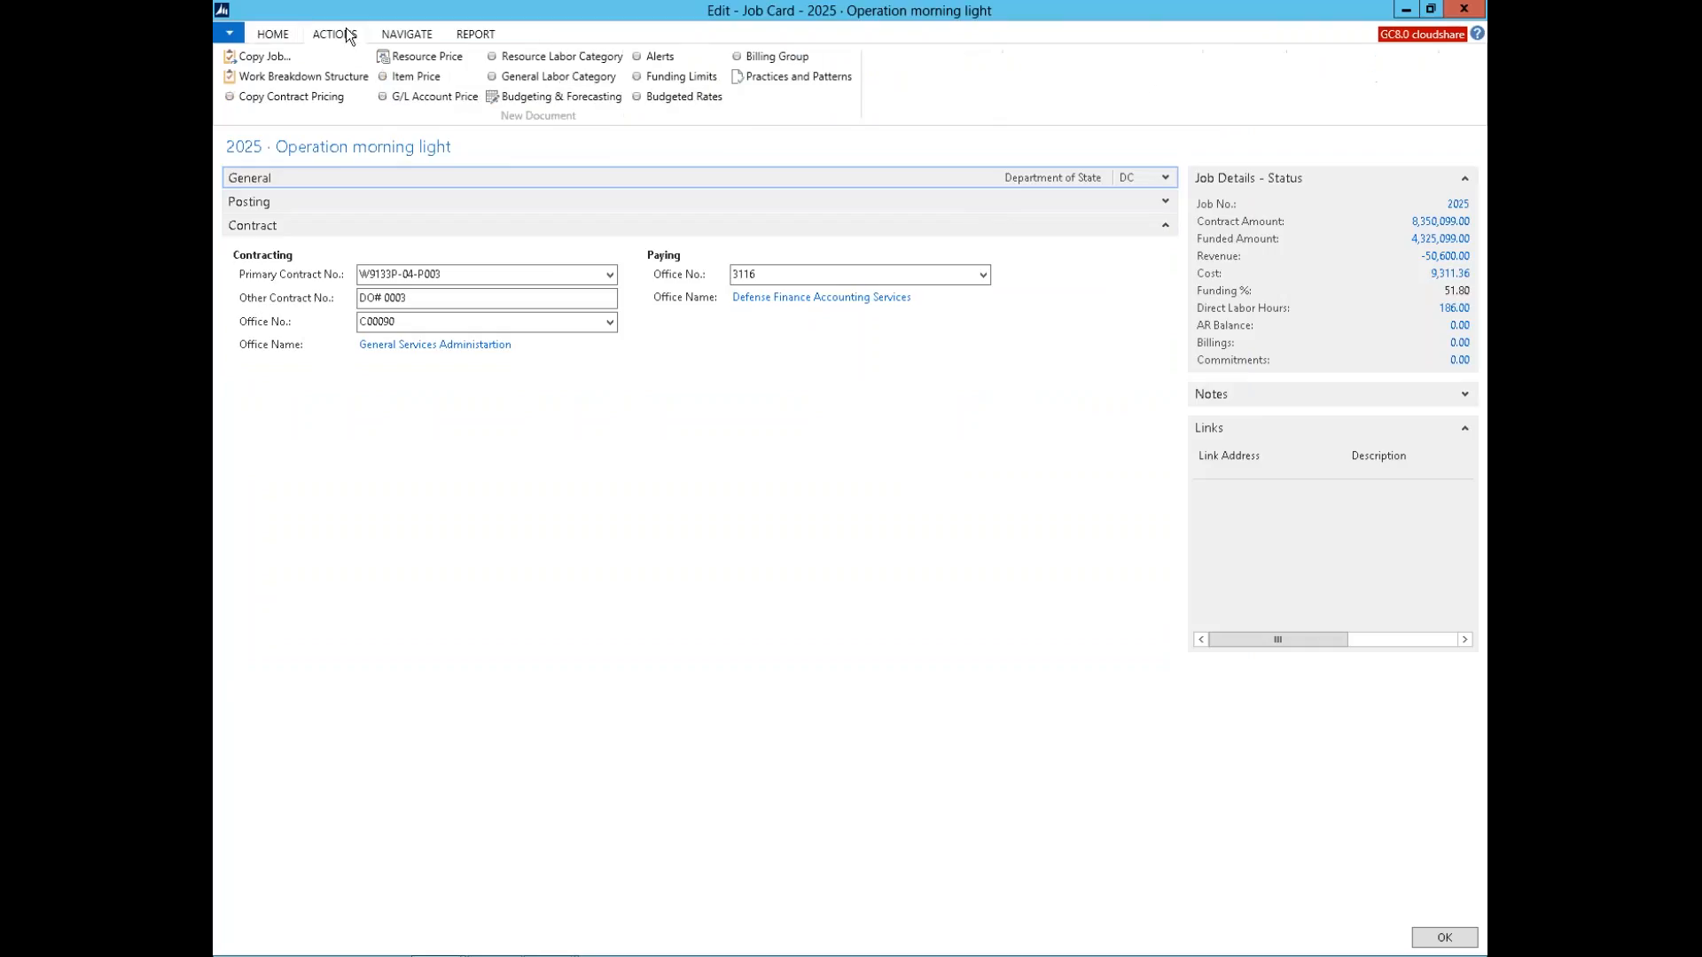
left_click(643, 59)
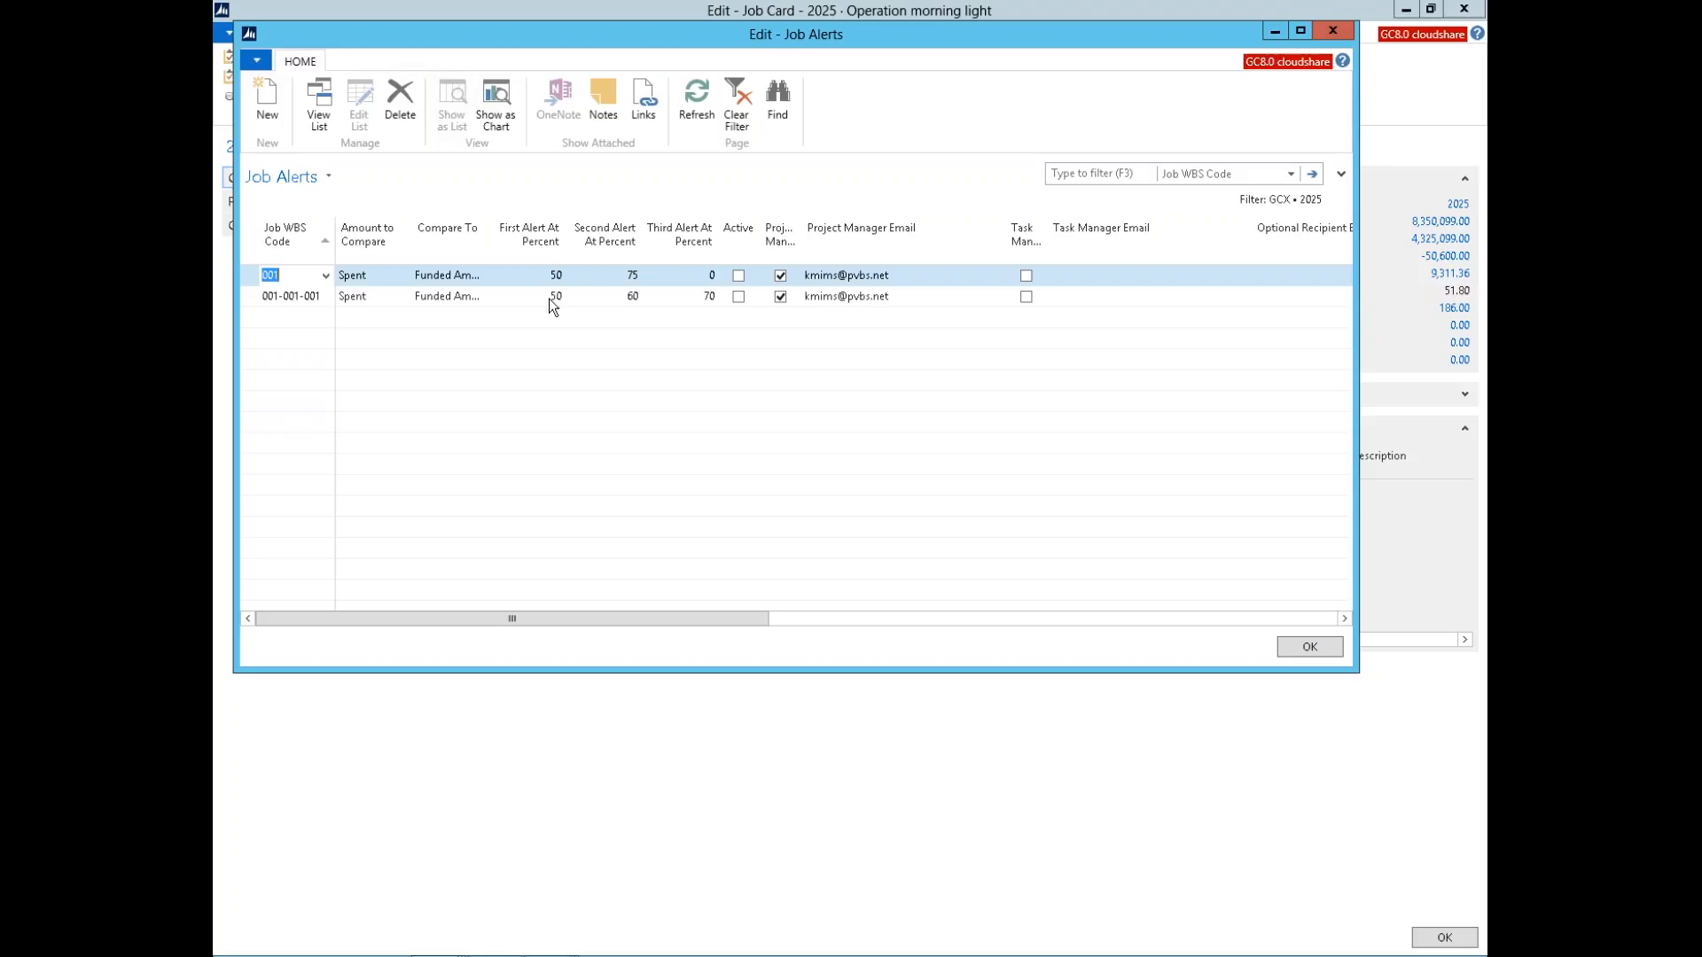
left_click_drag(490, 231, 526, 231)
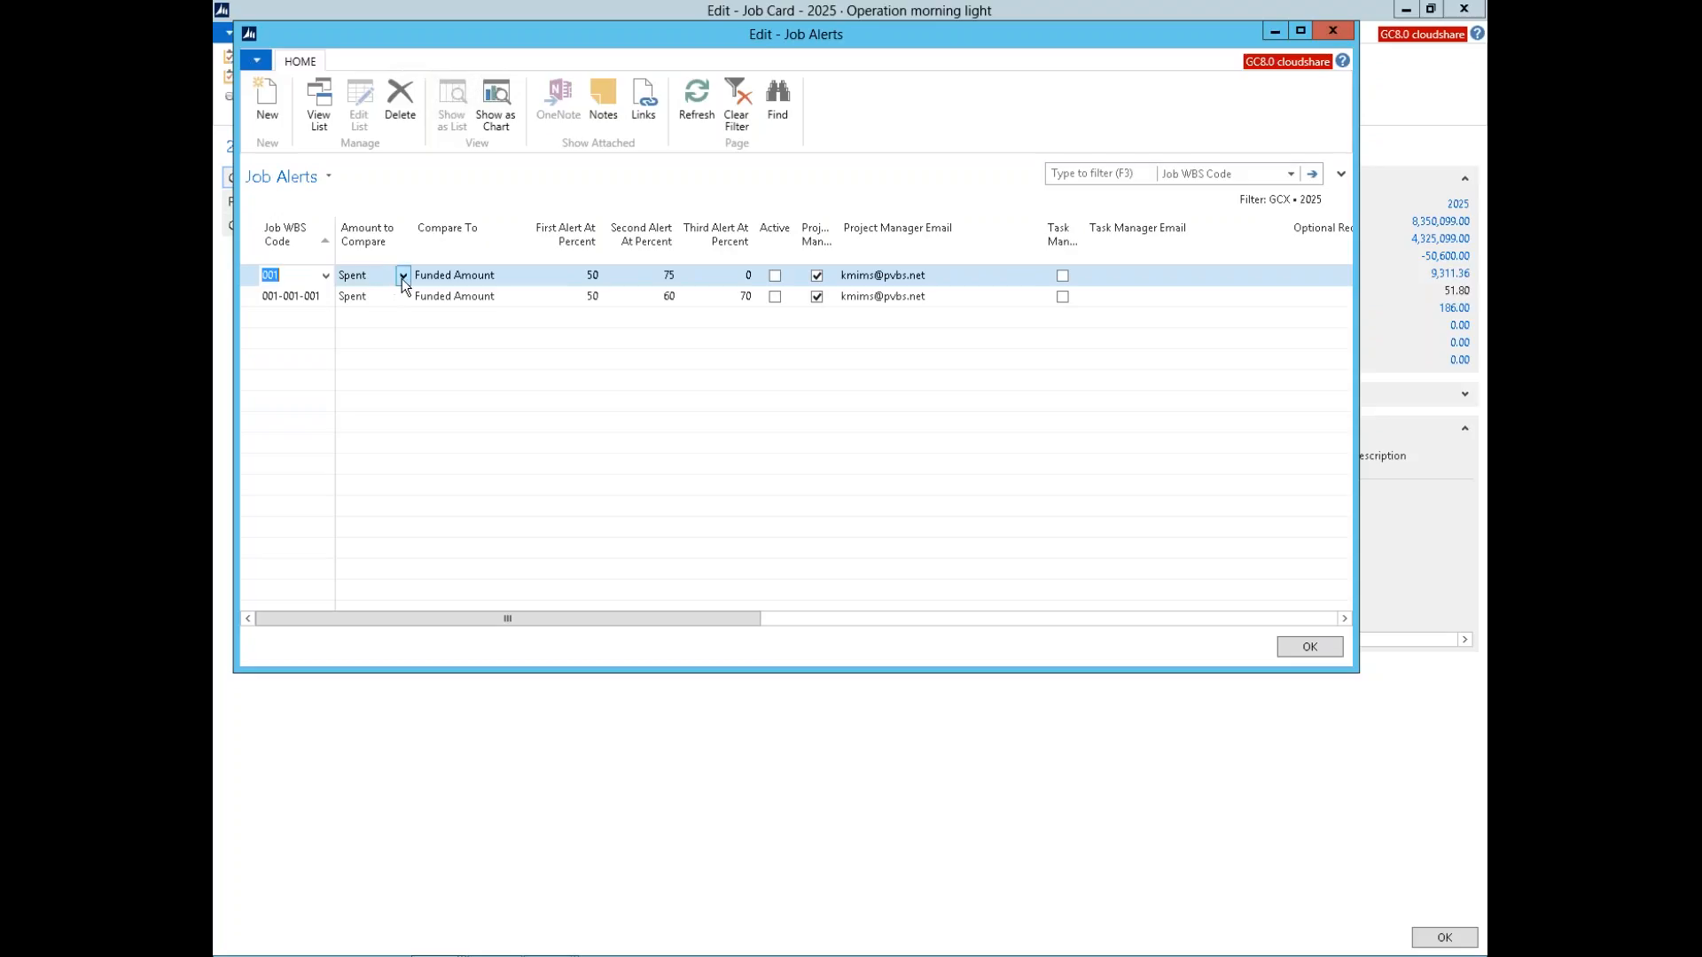
left_click(402, 277)
left_click(402, 278)
left_click(489, 262)
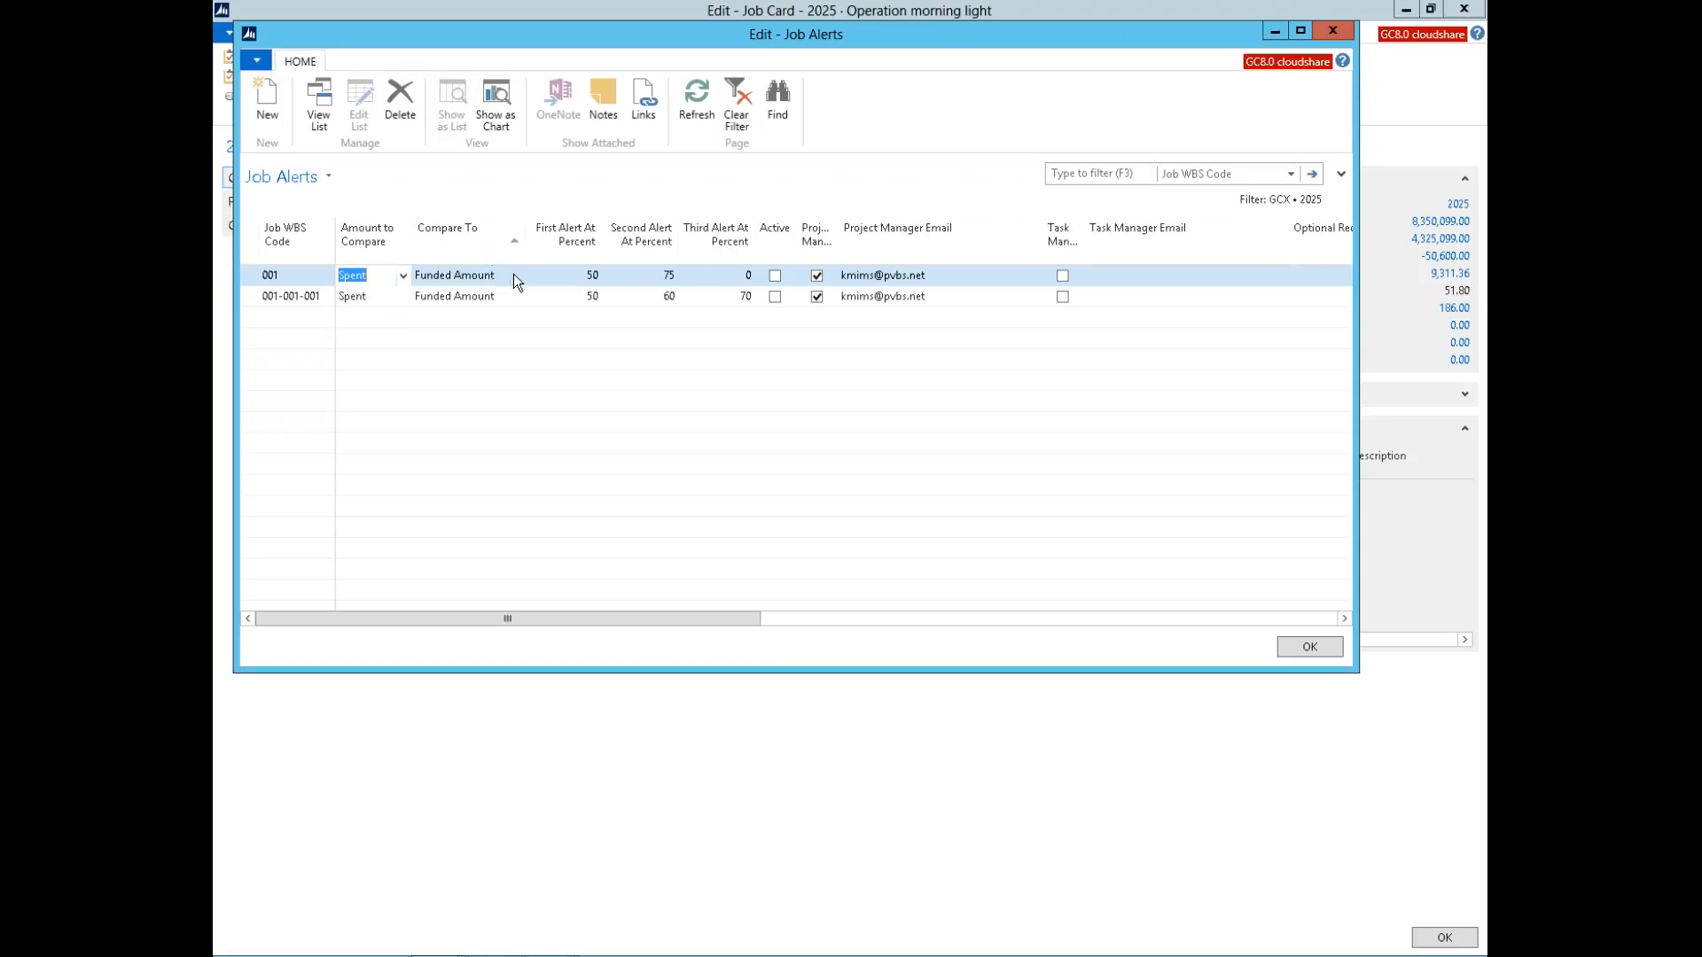
Step: Check the Compare To and Amount to Compare settings of WBS 001's alert, and close the job alerts and job 2025's card
left_click(513, 274)
left_click(513, 274)
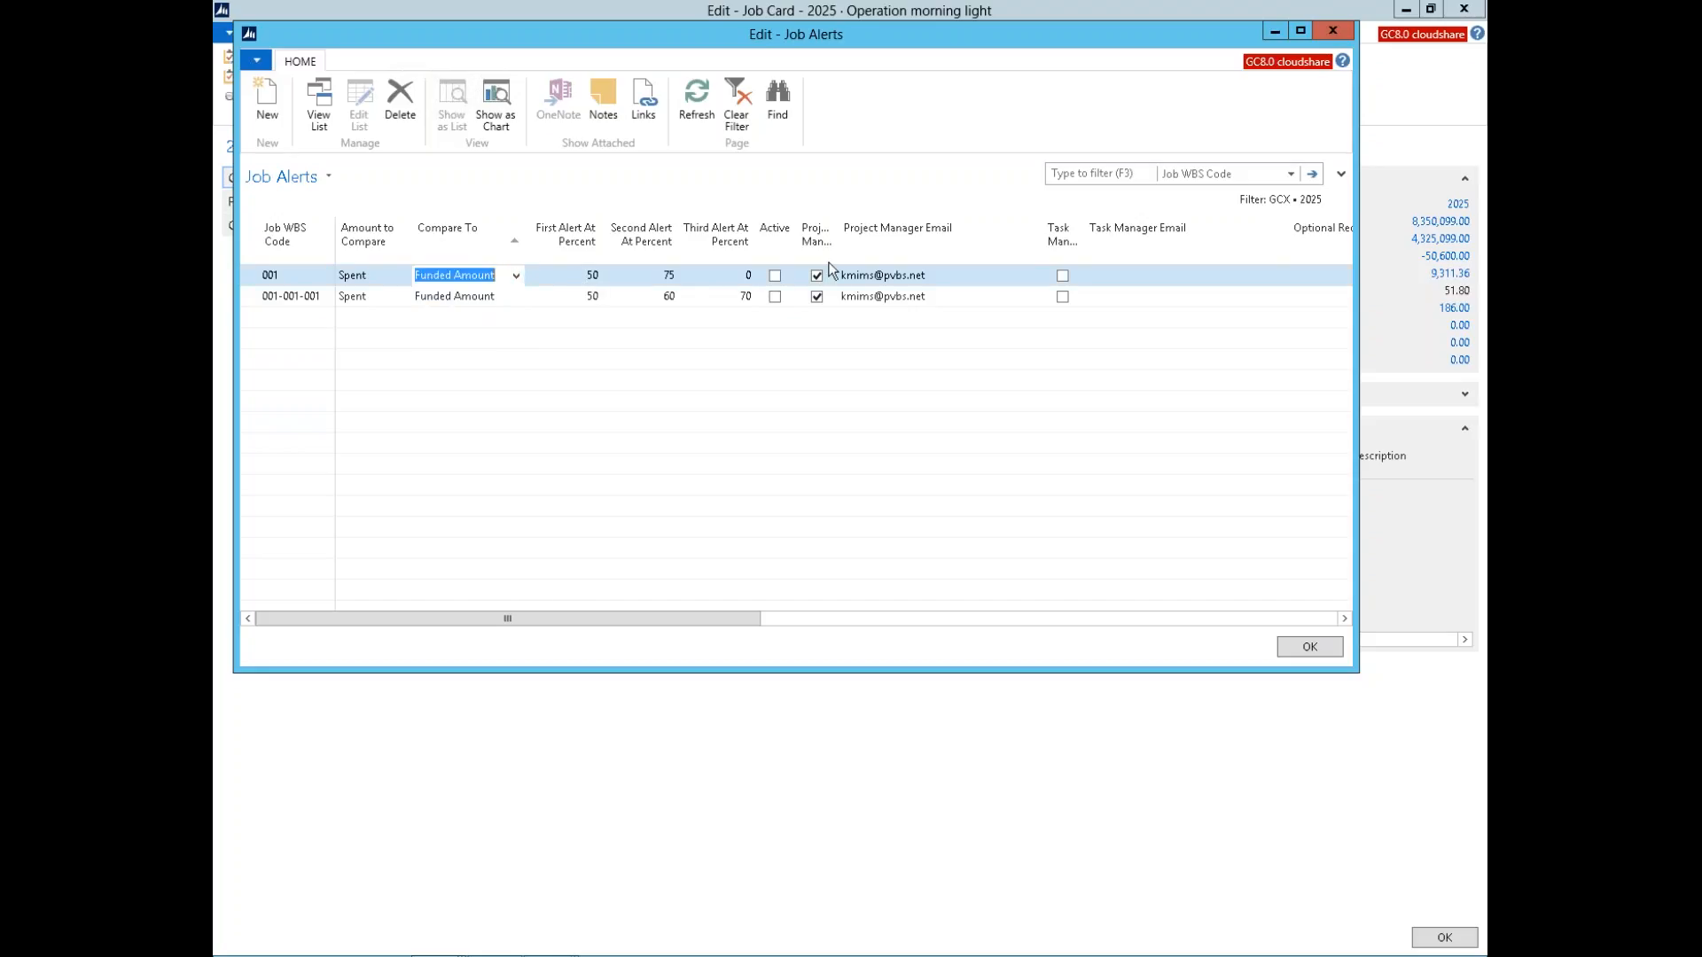
left_click_drag(741, 619, 467, 630)
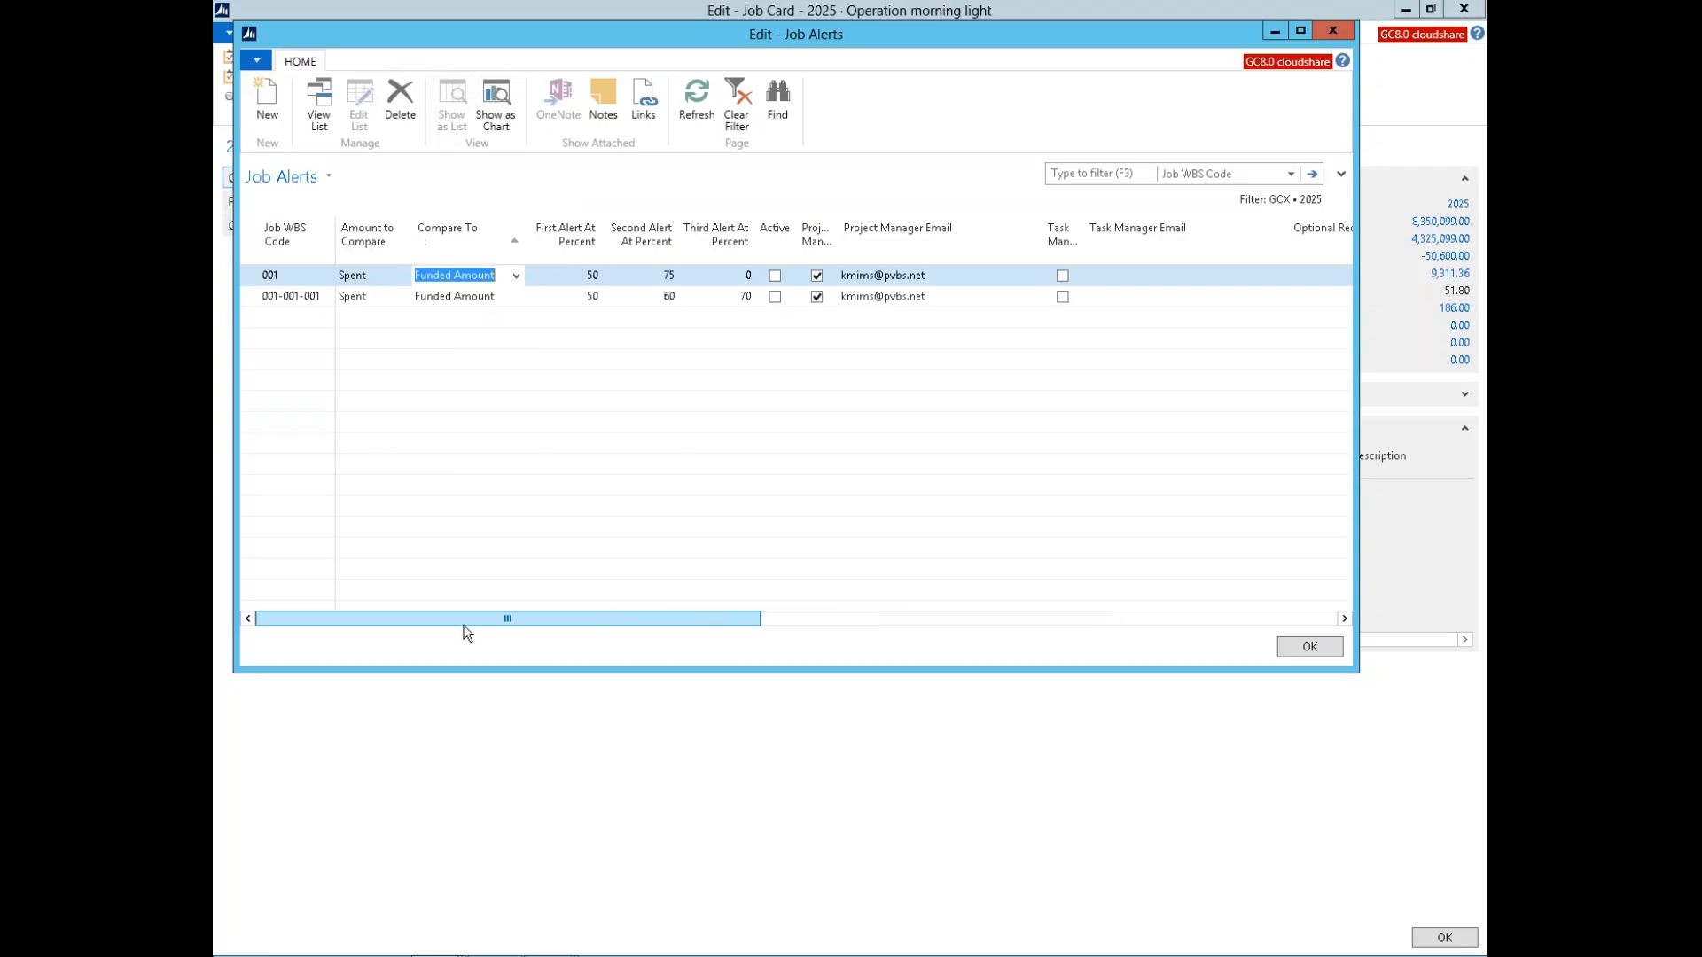
left_click(397, 280)
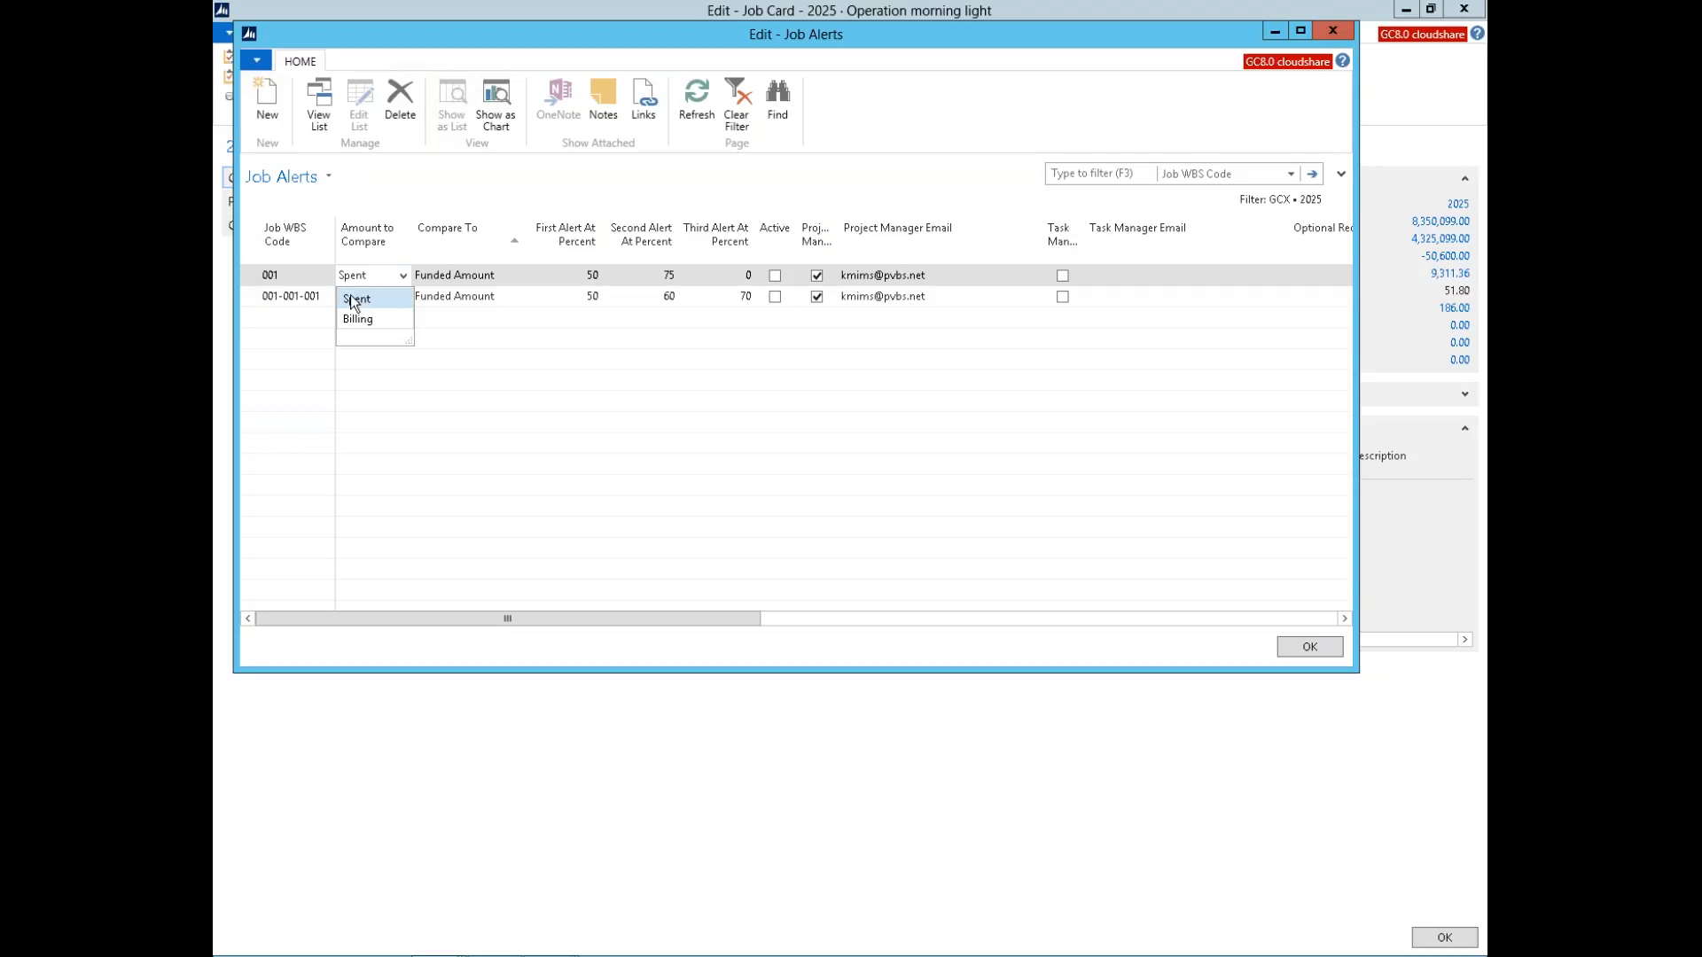
left_click(358, 299)
key("Escape")
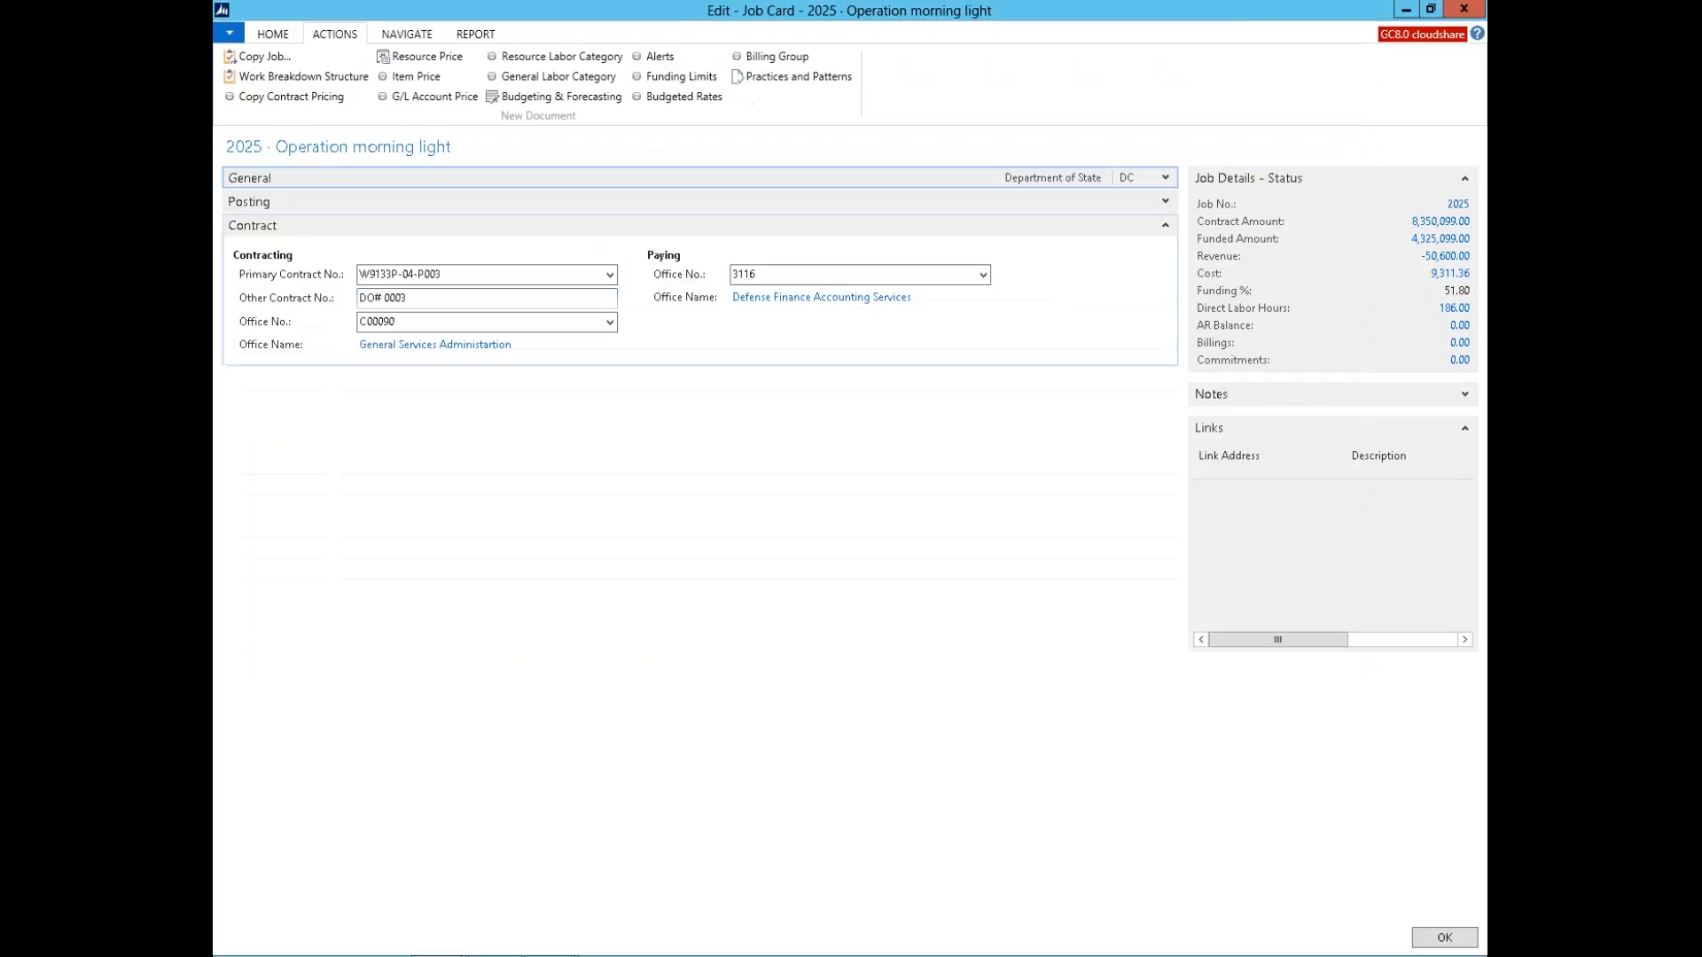
key("Escape")
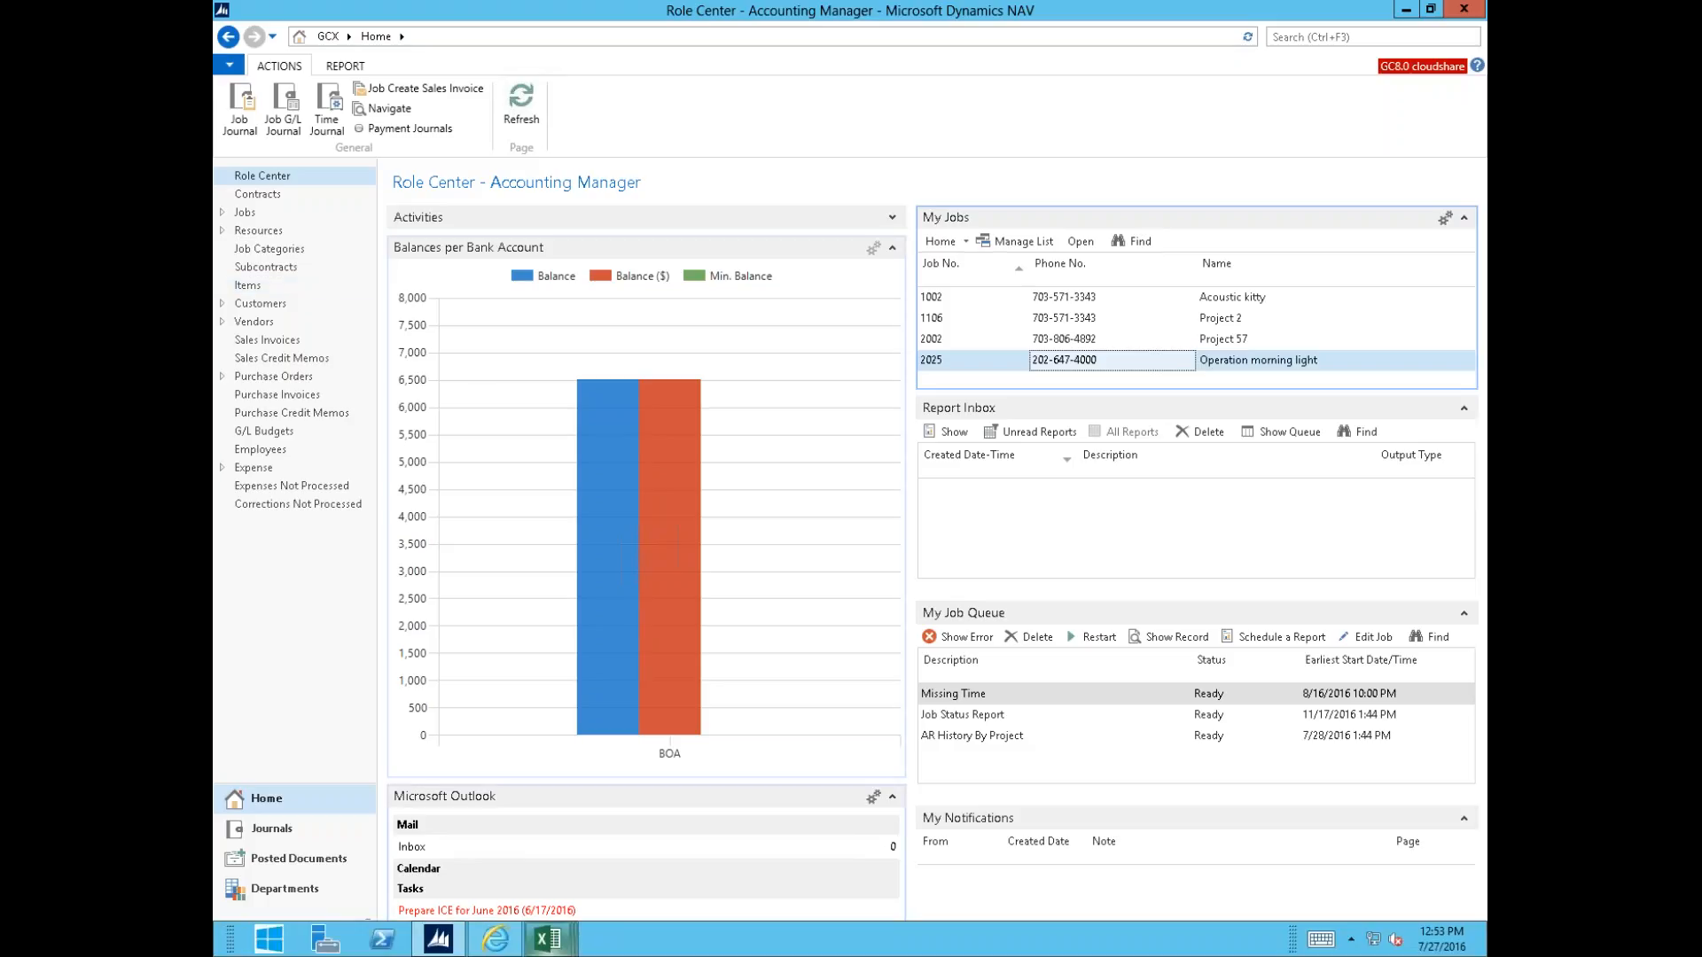
Step: Switch to the web timesheet in Internet Explorer and add a timesheet for the week of July 18, 2016
mouse_move(522, 941)
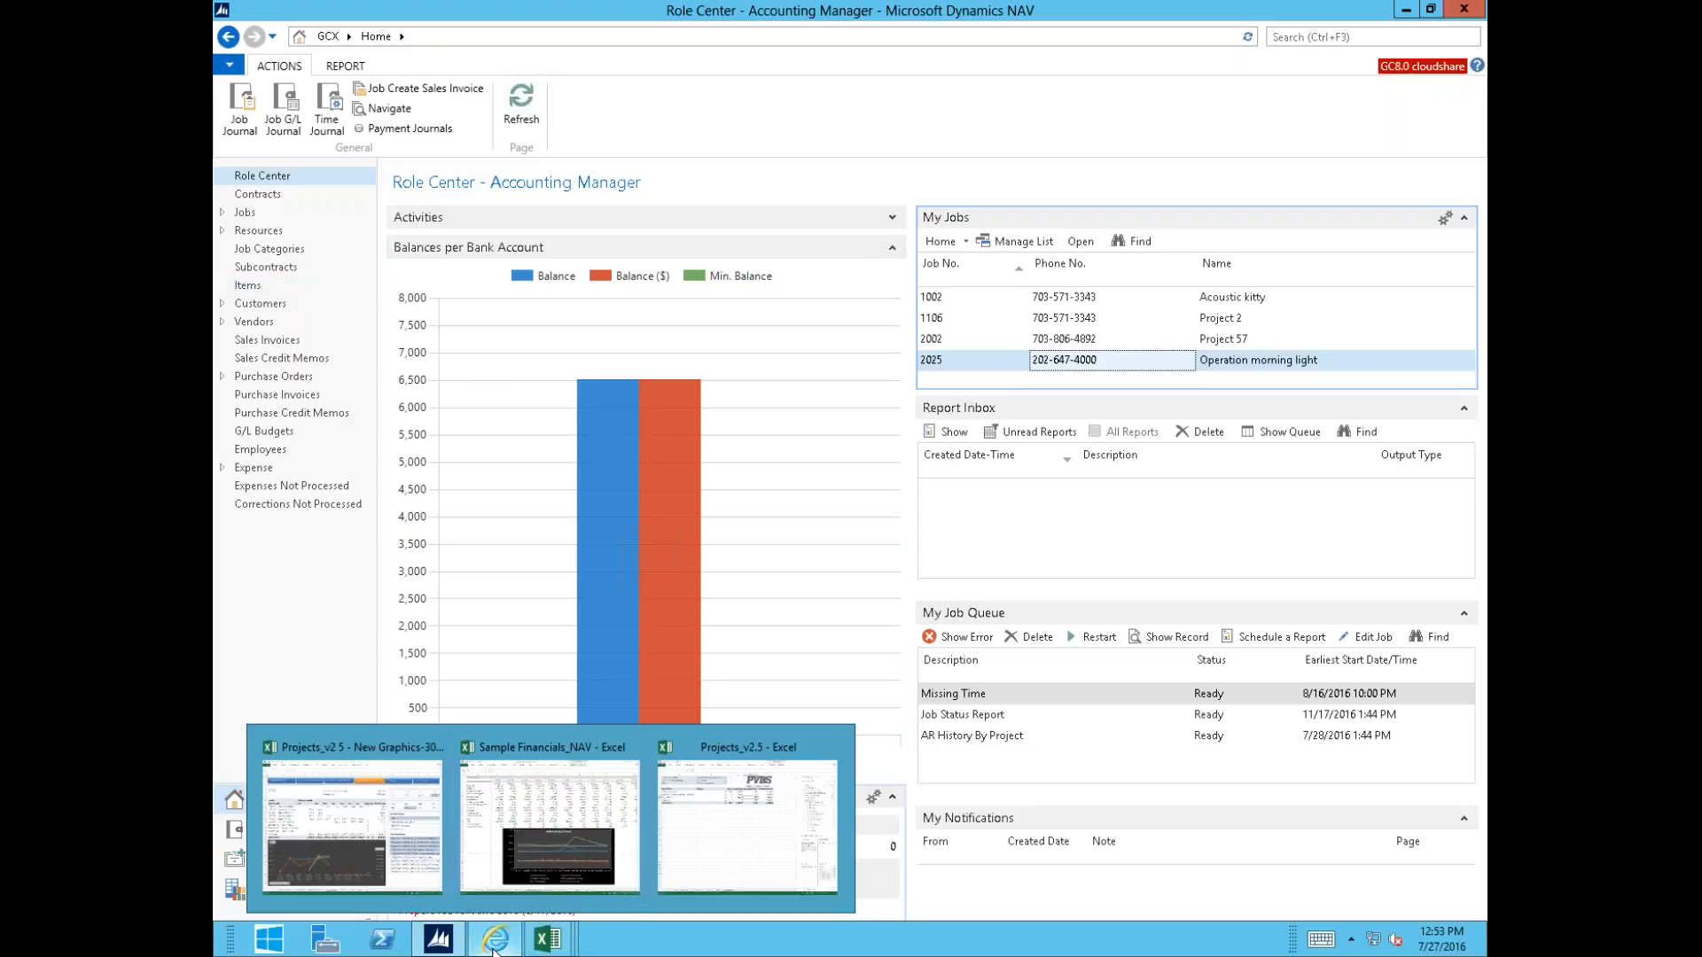
left_click(495, 941)
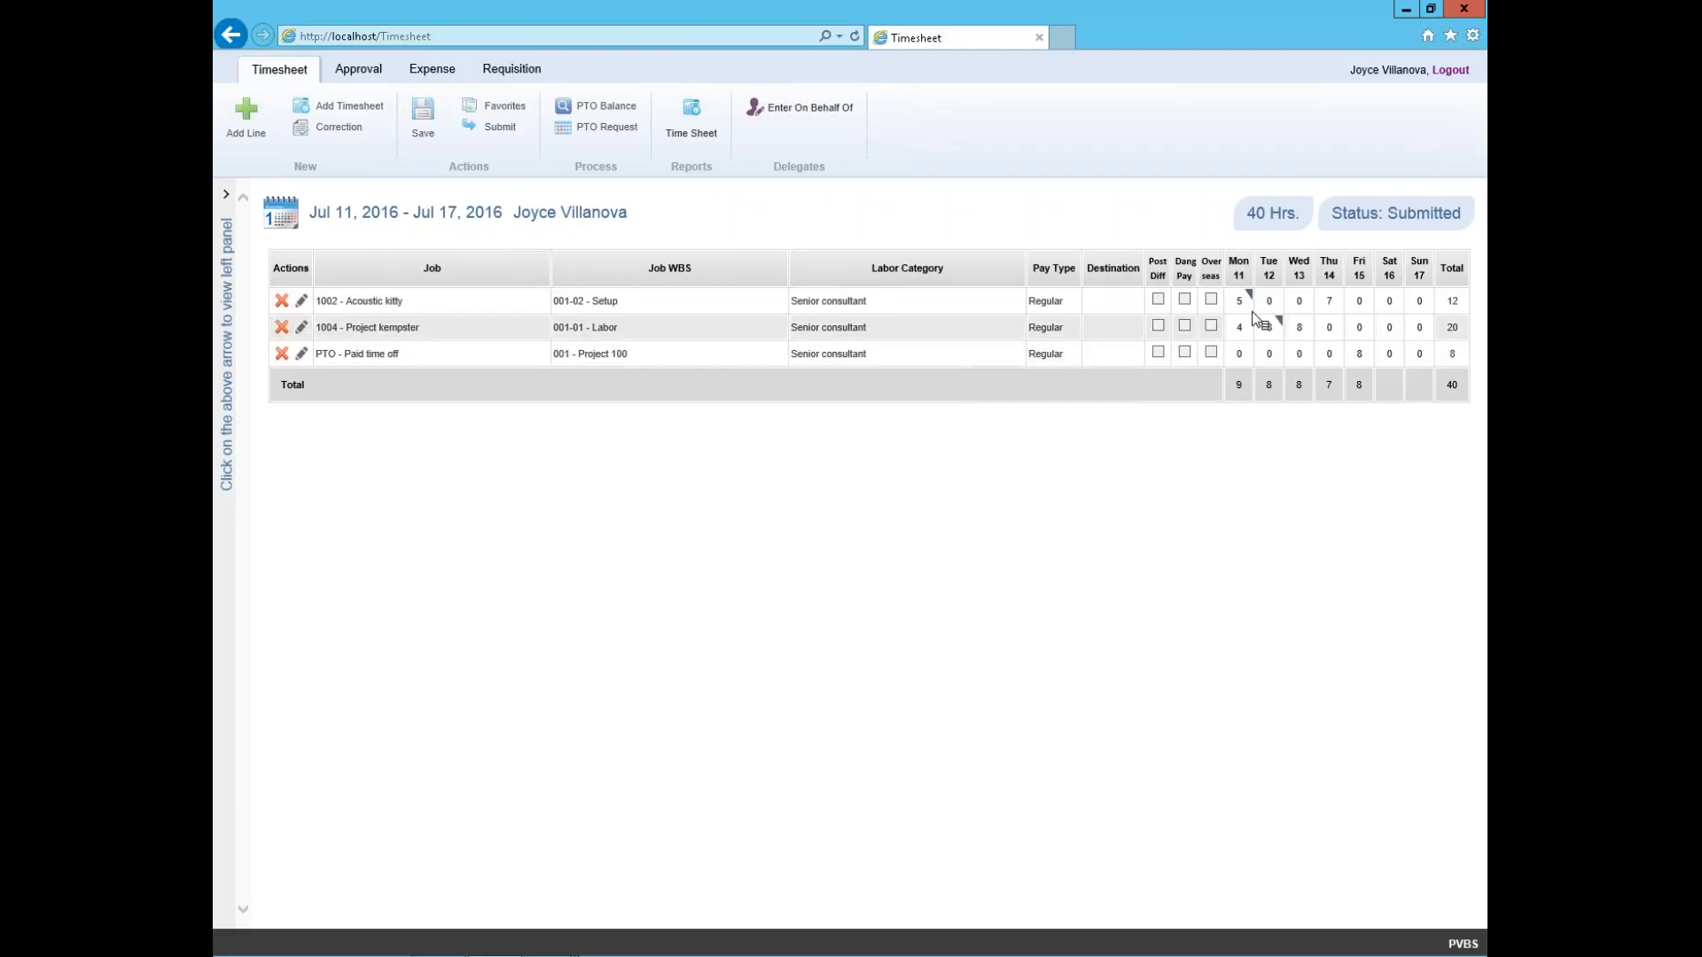
left_click(328, 113)
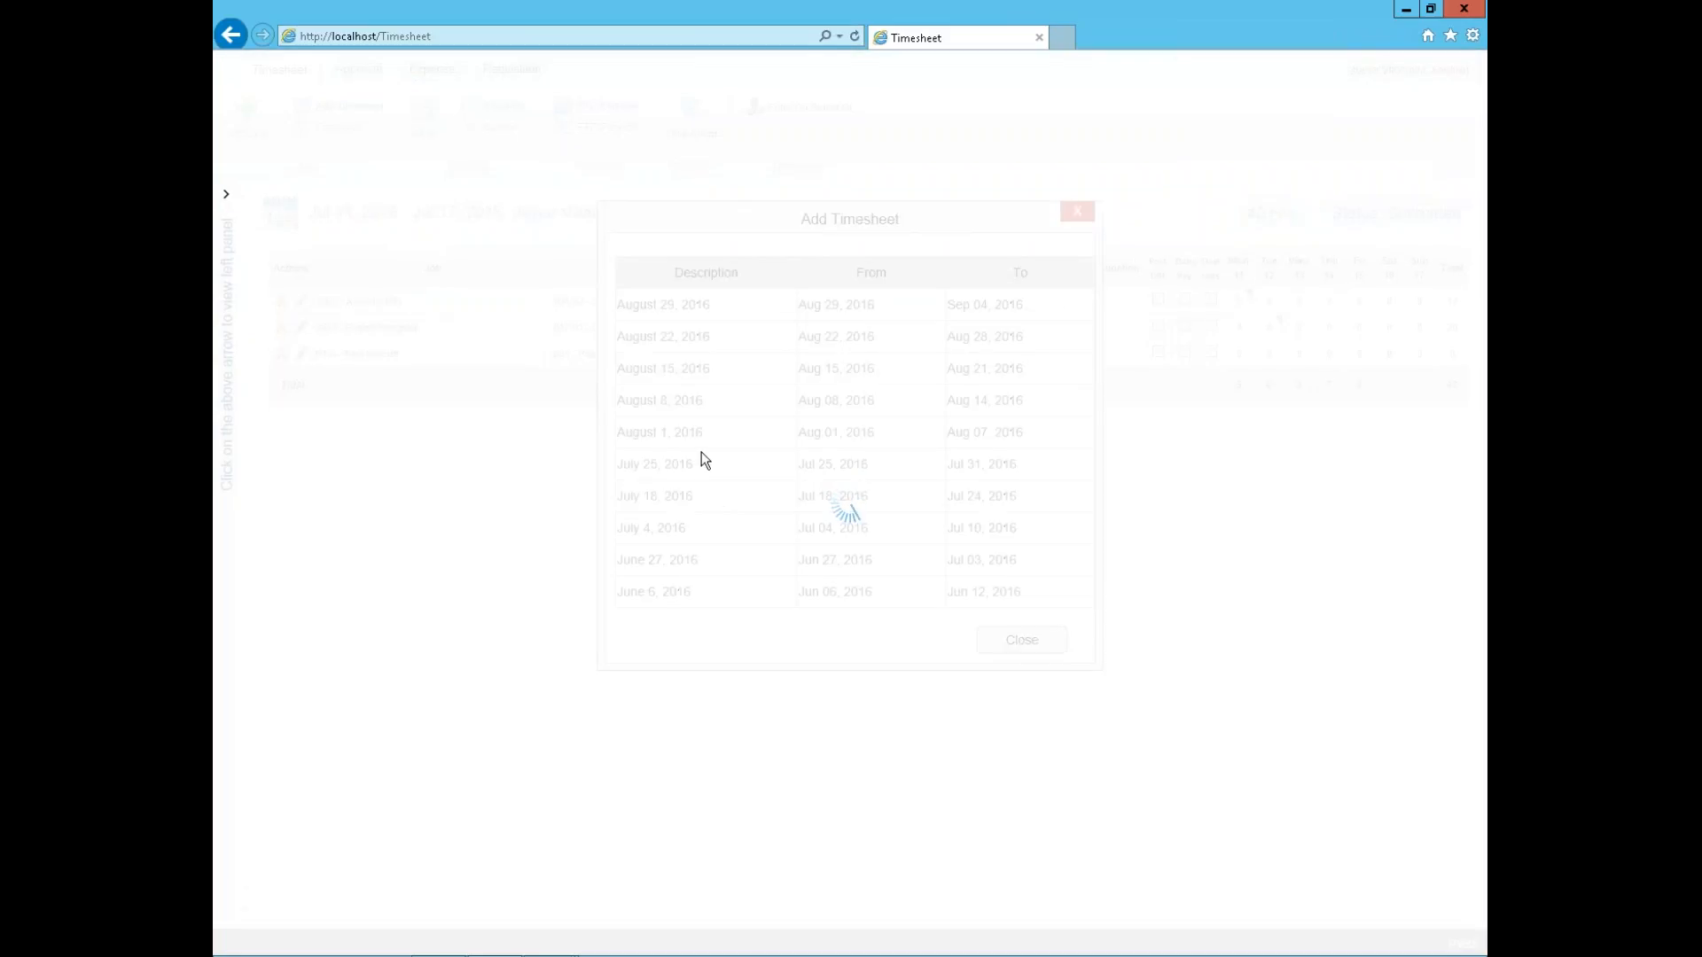
double_click(686, 501)
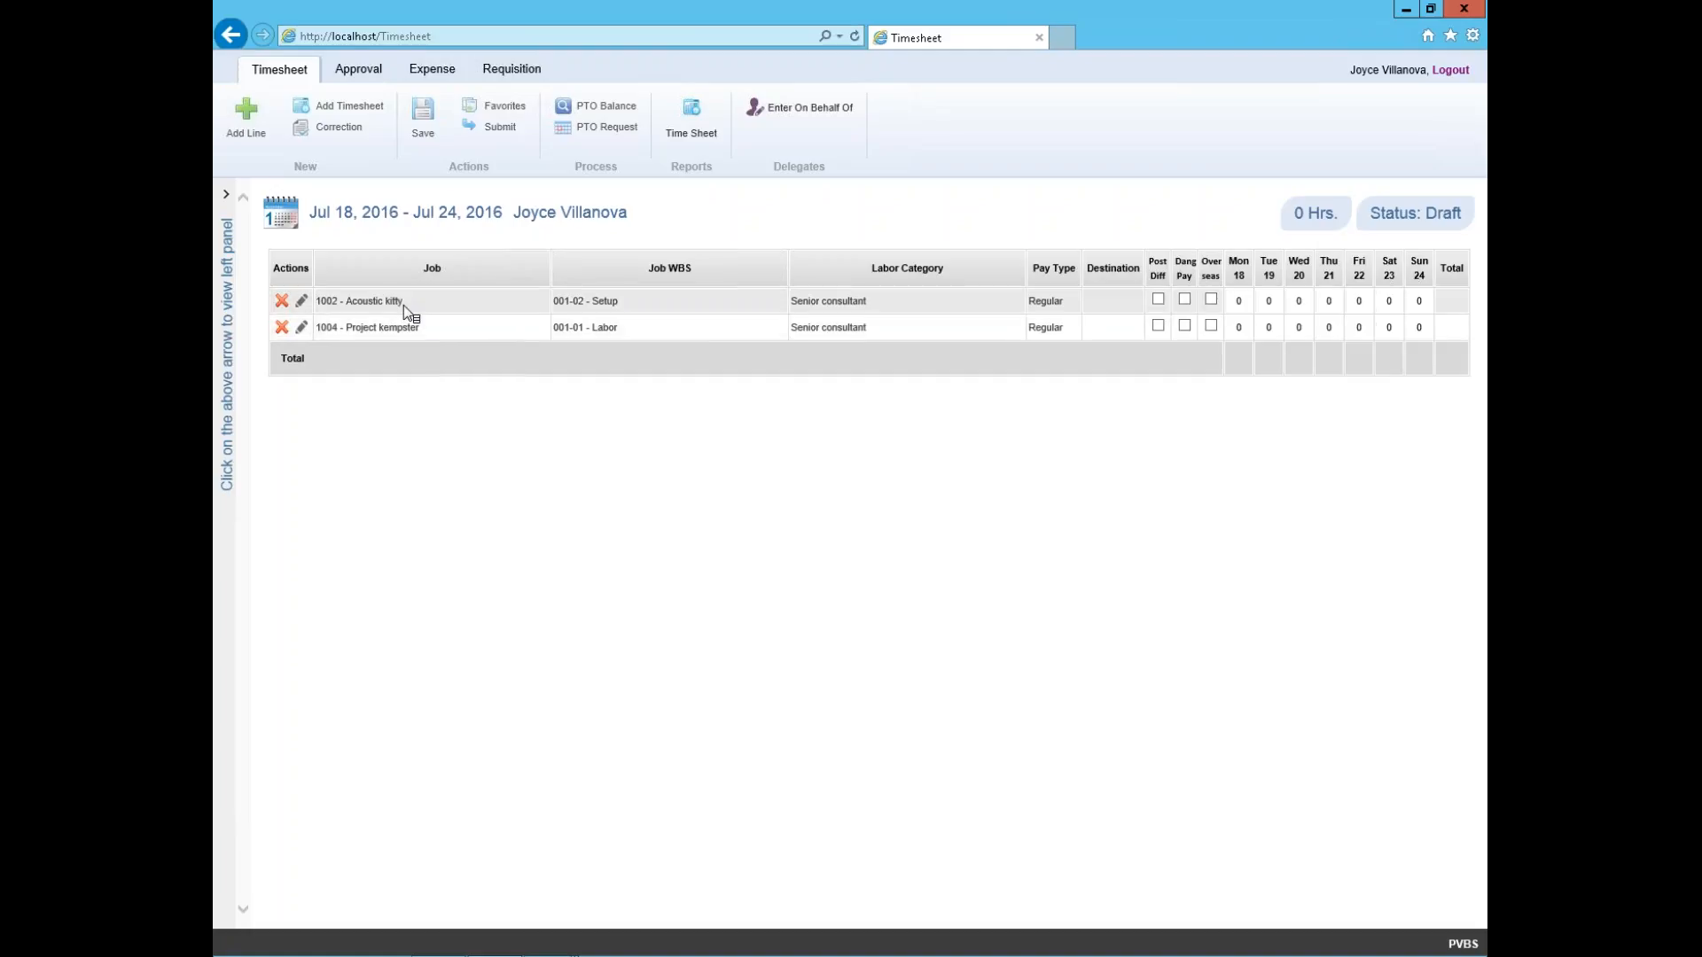
Step: View the favorite timesheet lines and the jobs available for them, and close the favorites without changes
left_click(492, 110)
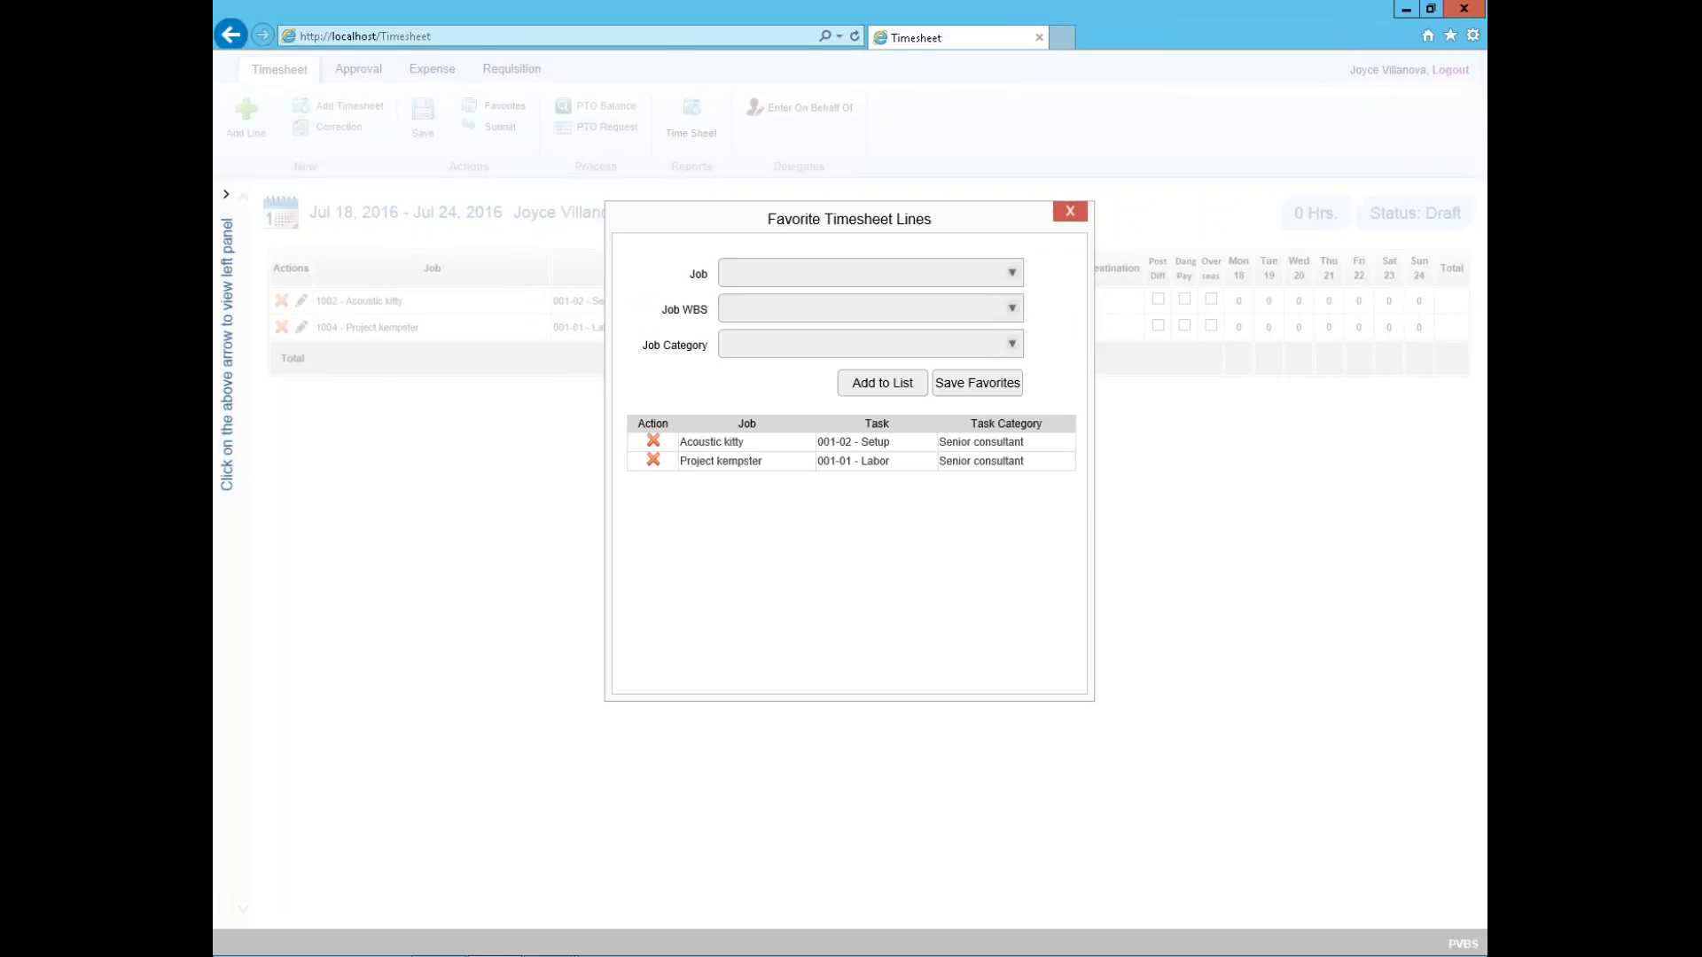
left_click(1019, 273)
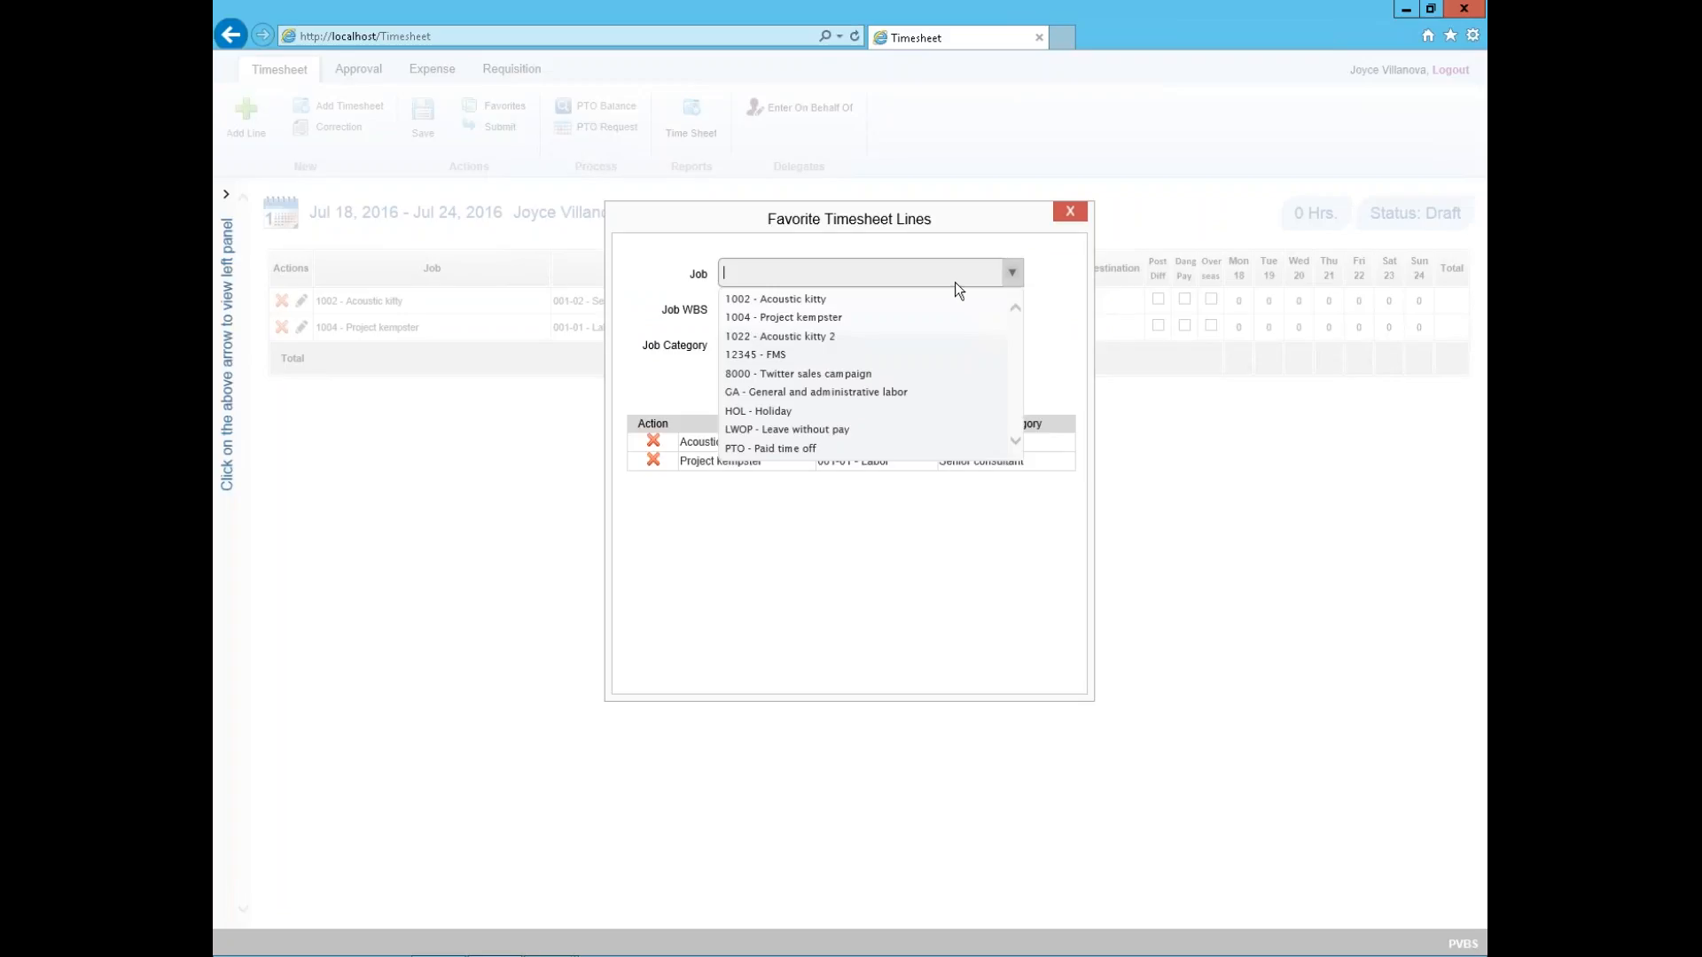
left_click(850, 299)
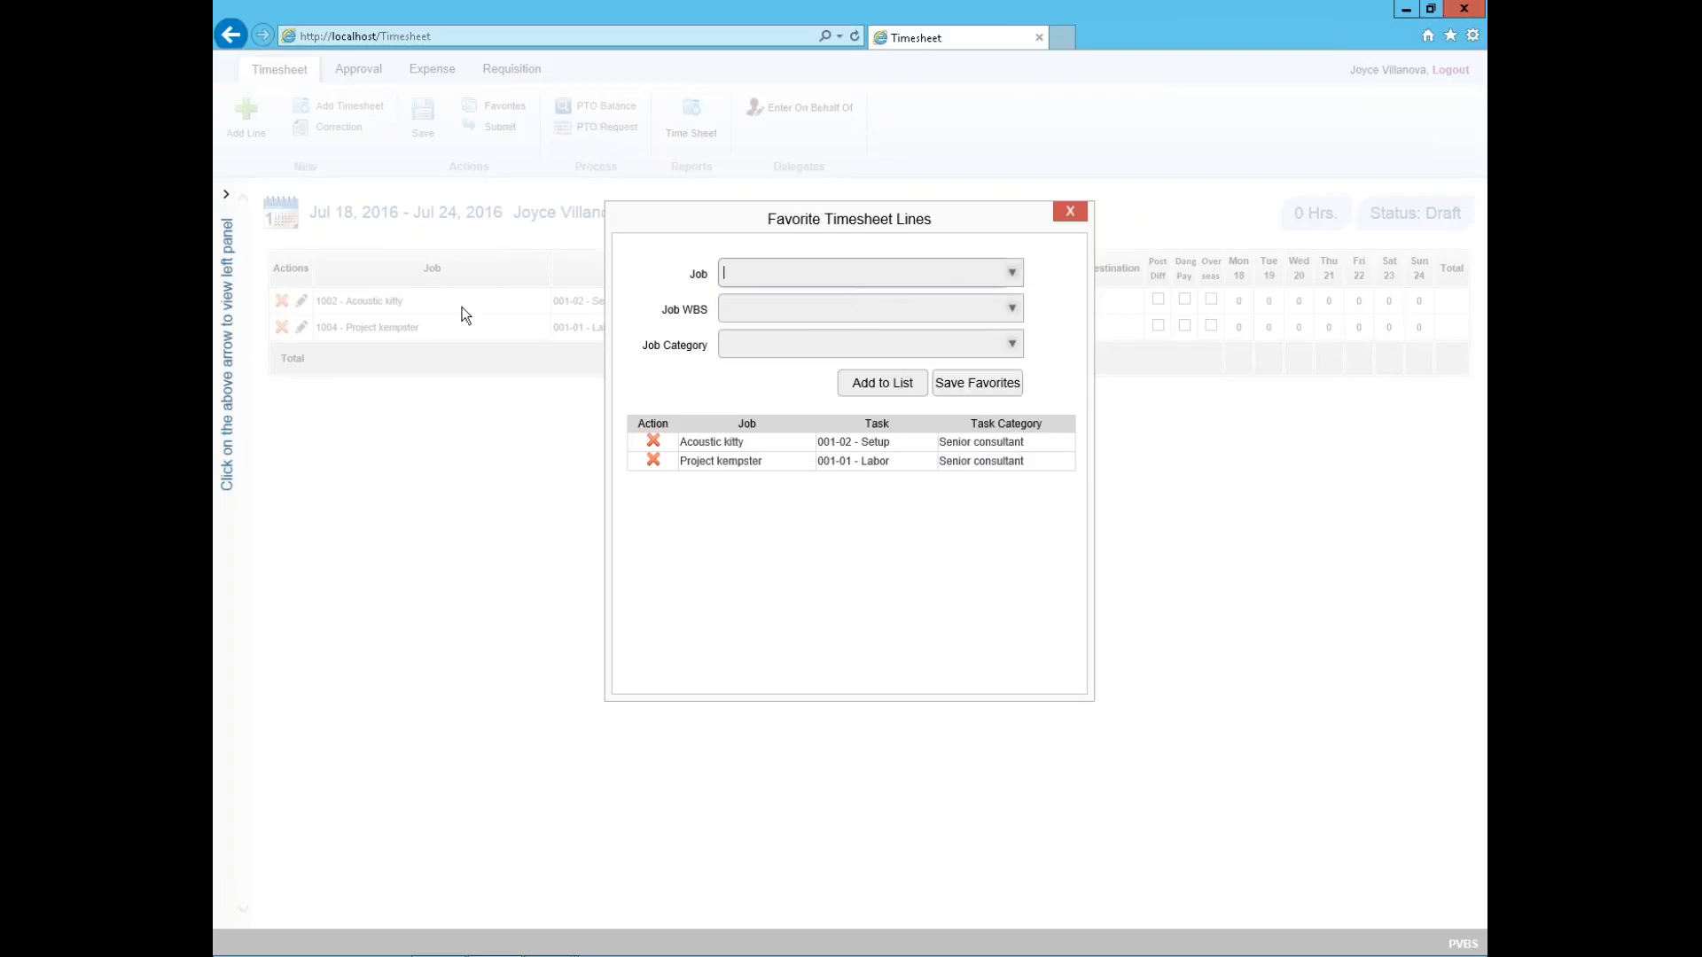
left_click(1068, 220)
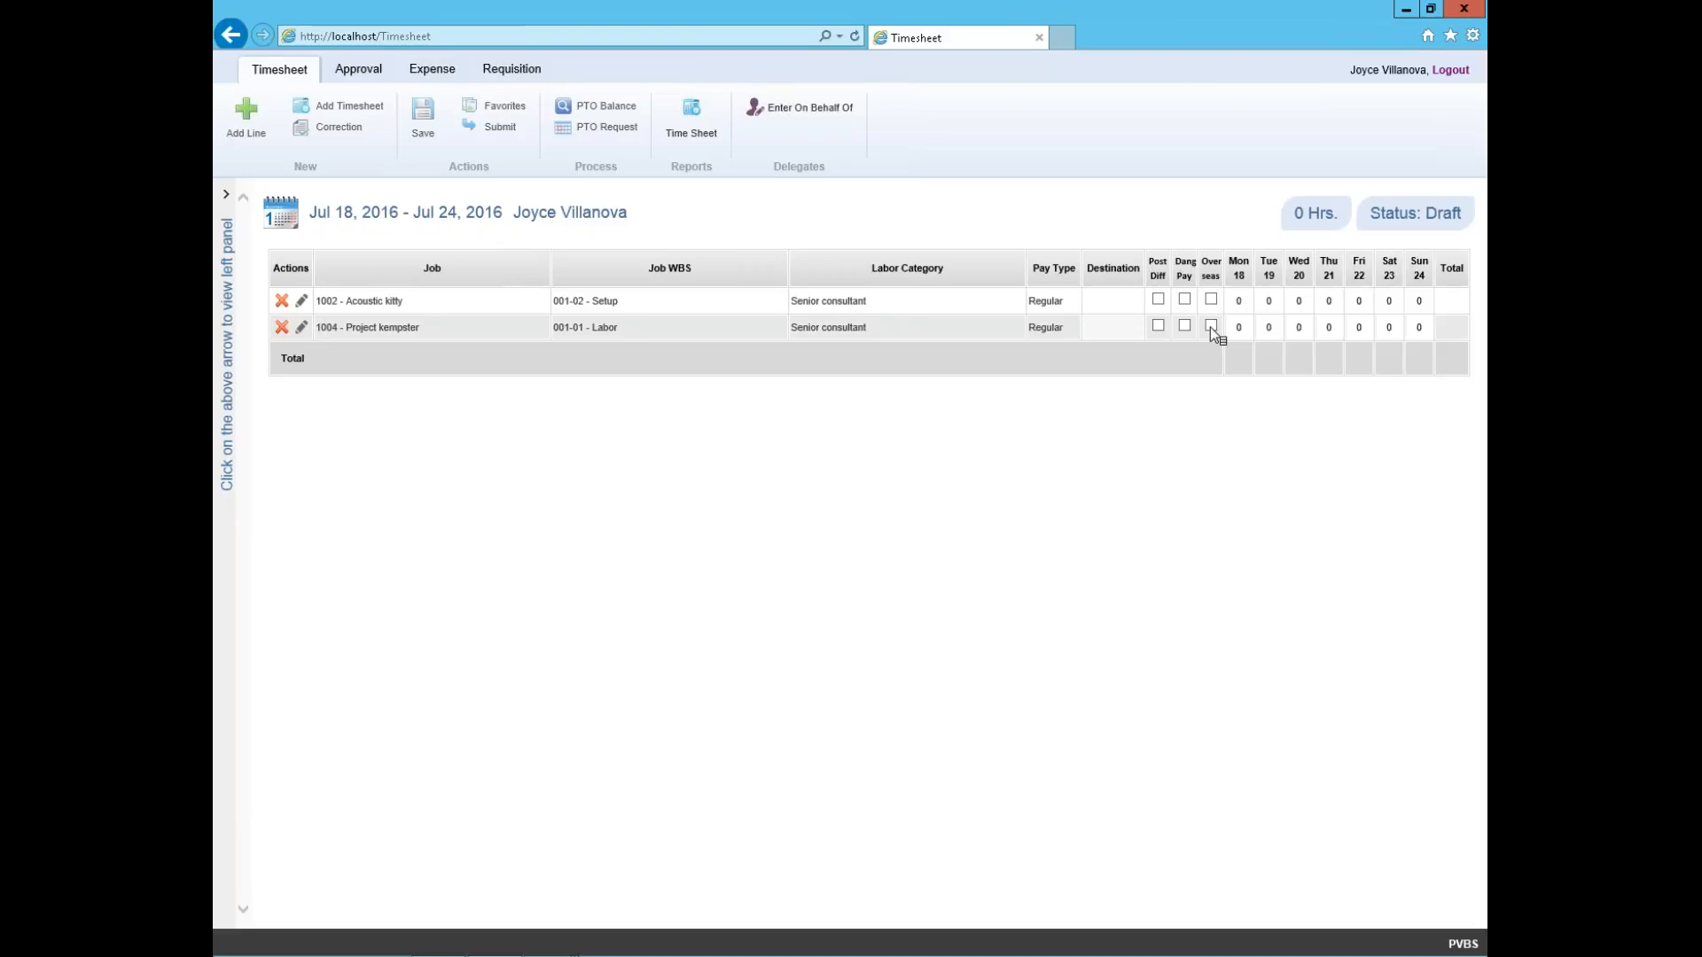
Step: Enter 8 hours for Acoustic kitty on Monday, July 18, with the comment "enter here"
right_click(1244, 301)
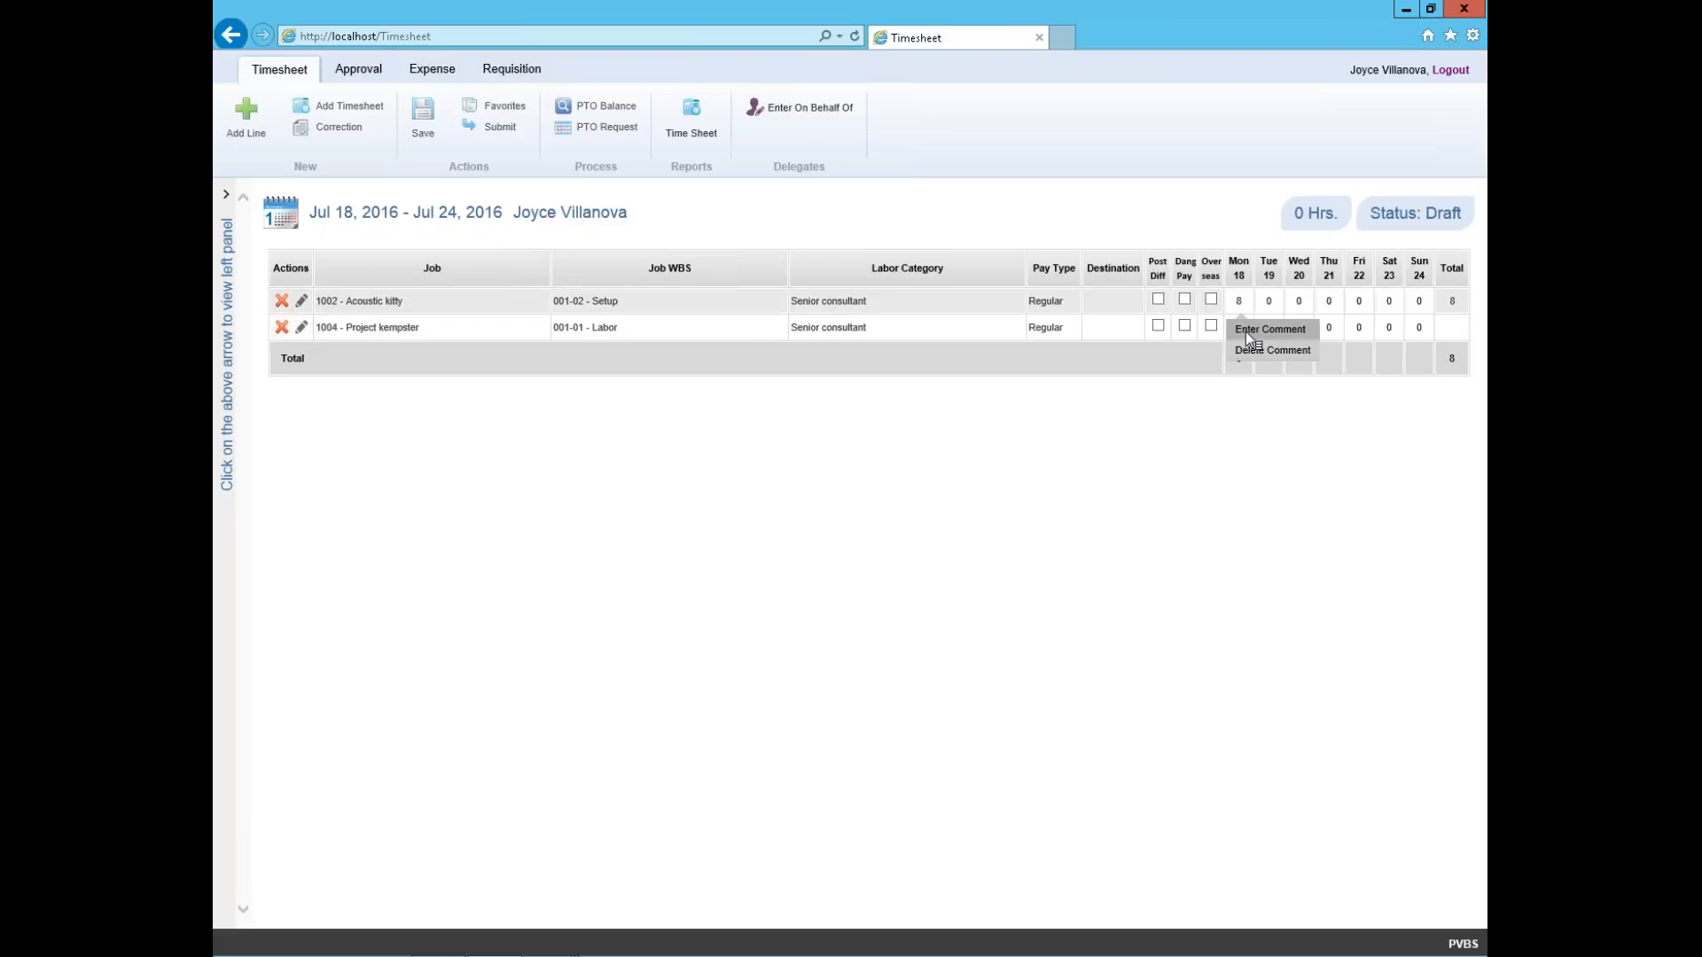
left_click(1246, 331)
left_click(803, 280)
type("enter here")
left_click(824, 306)
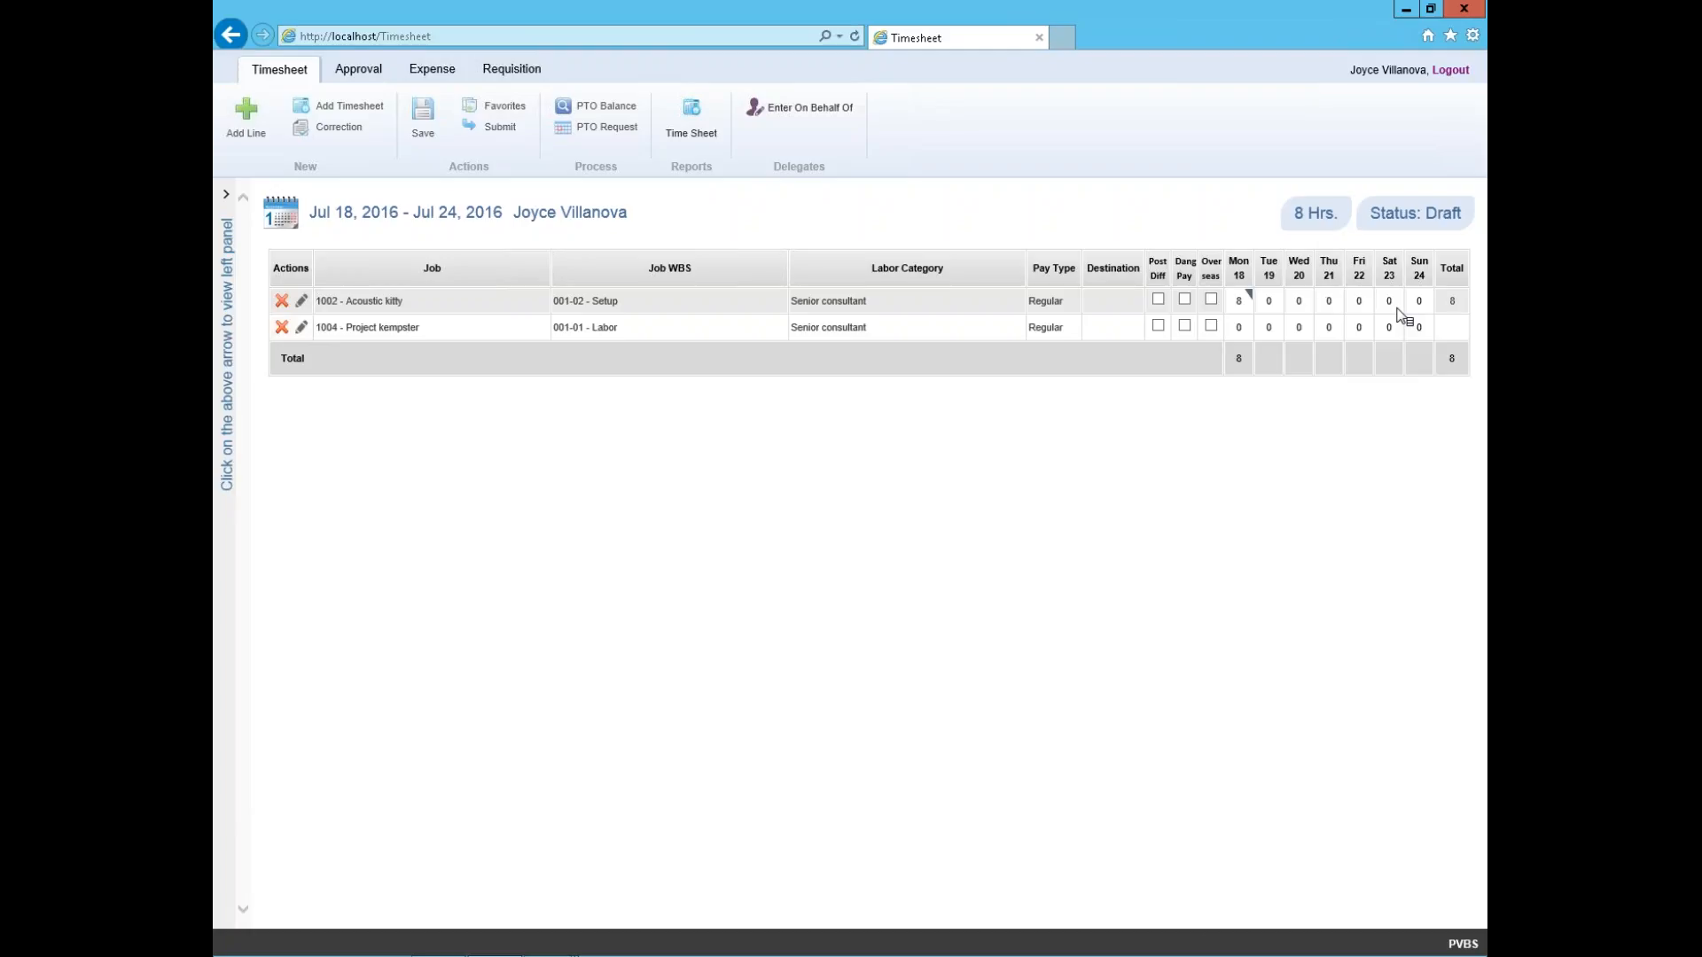
Step: Change Acoustic kitty's Monday hours to 4 and give "error" as the comment for the change
right_click(1241, 305)
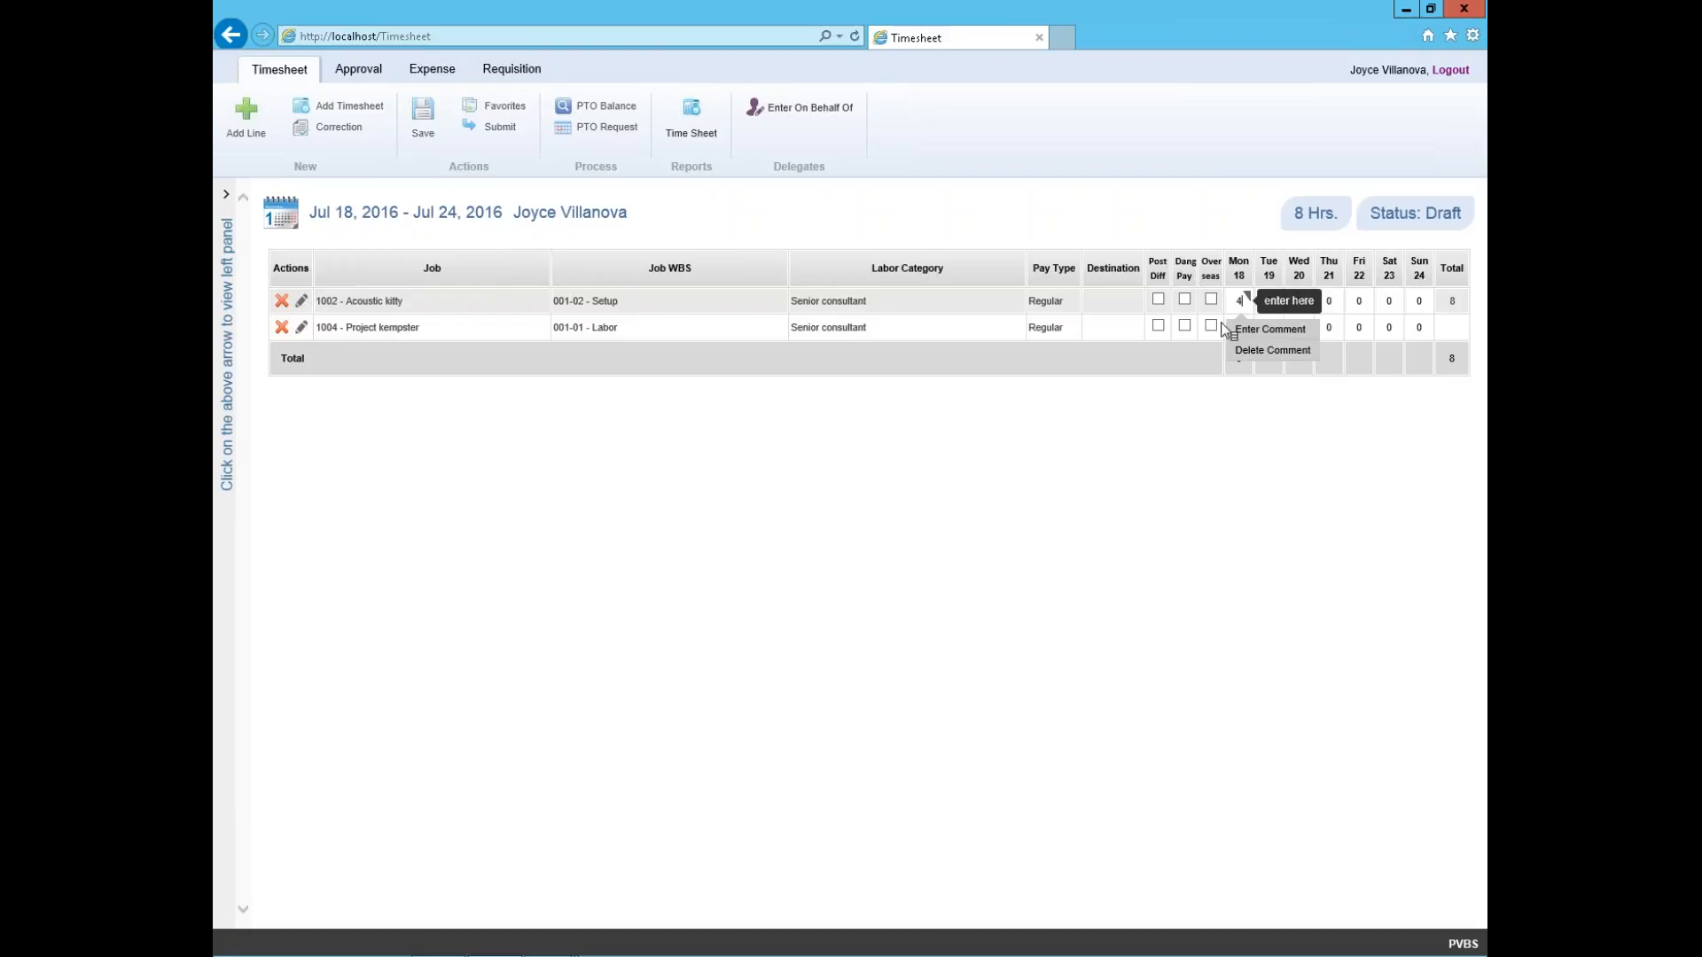
left_click(1227, 329)
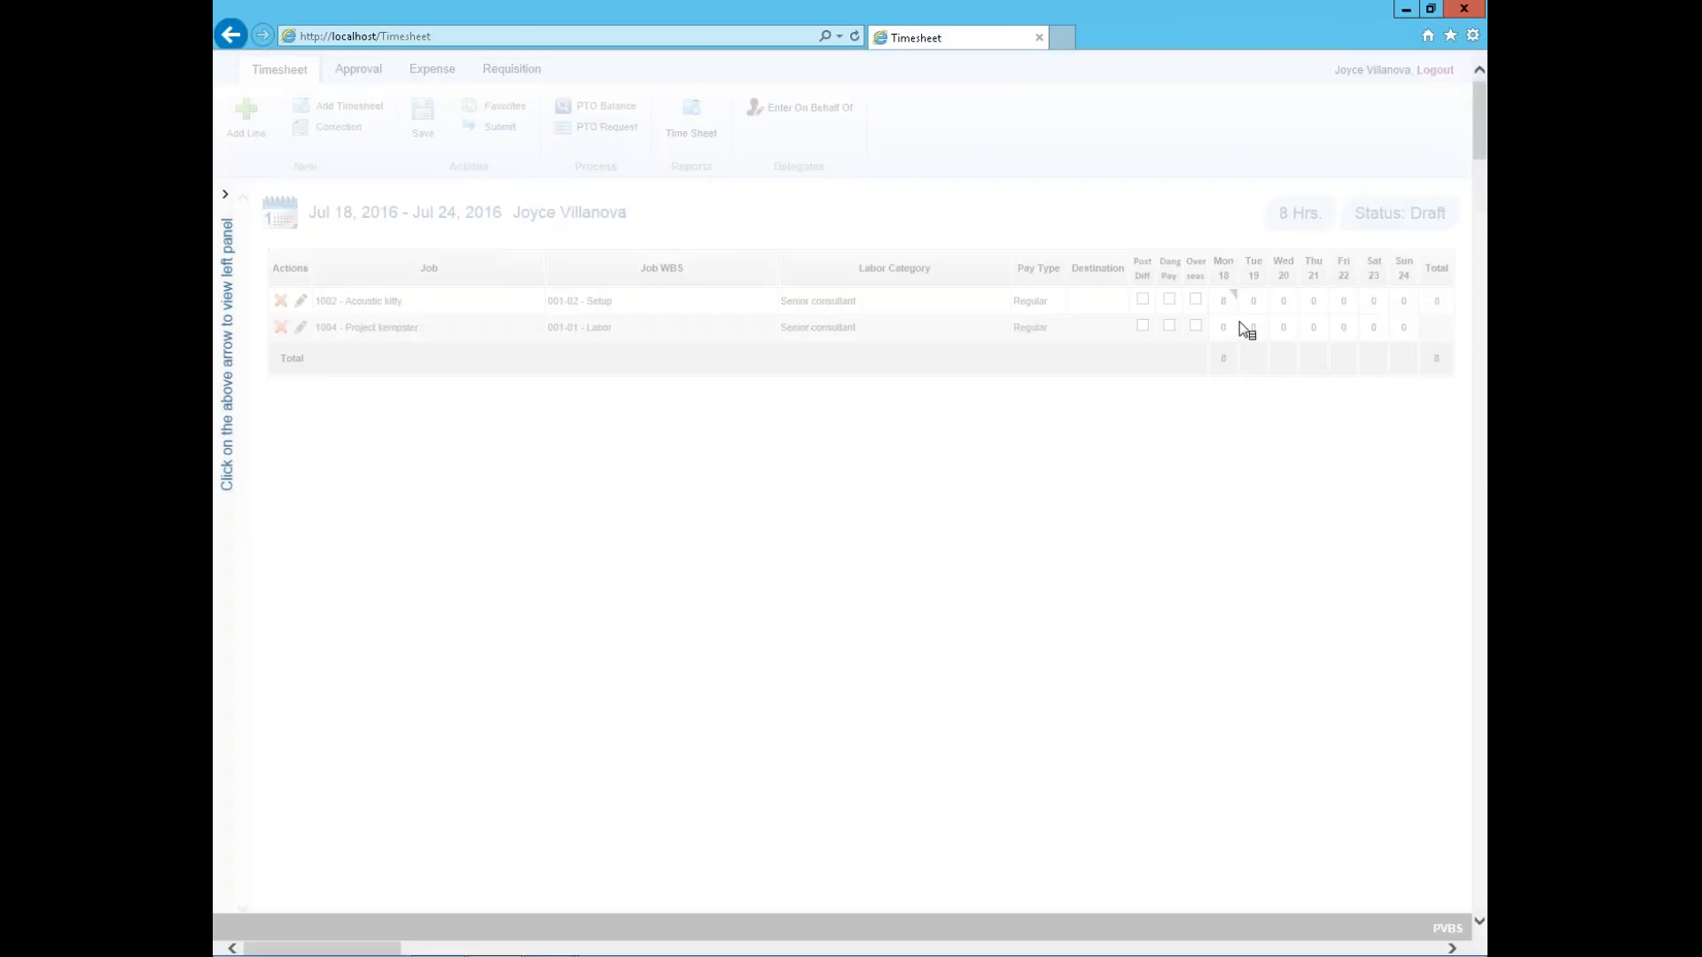
left_click(838, 312)
type("error")
left_click(844, 348)
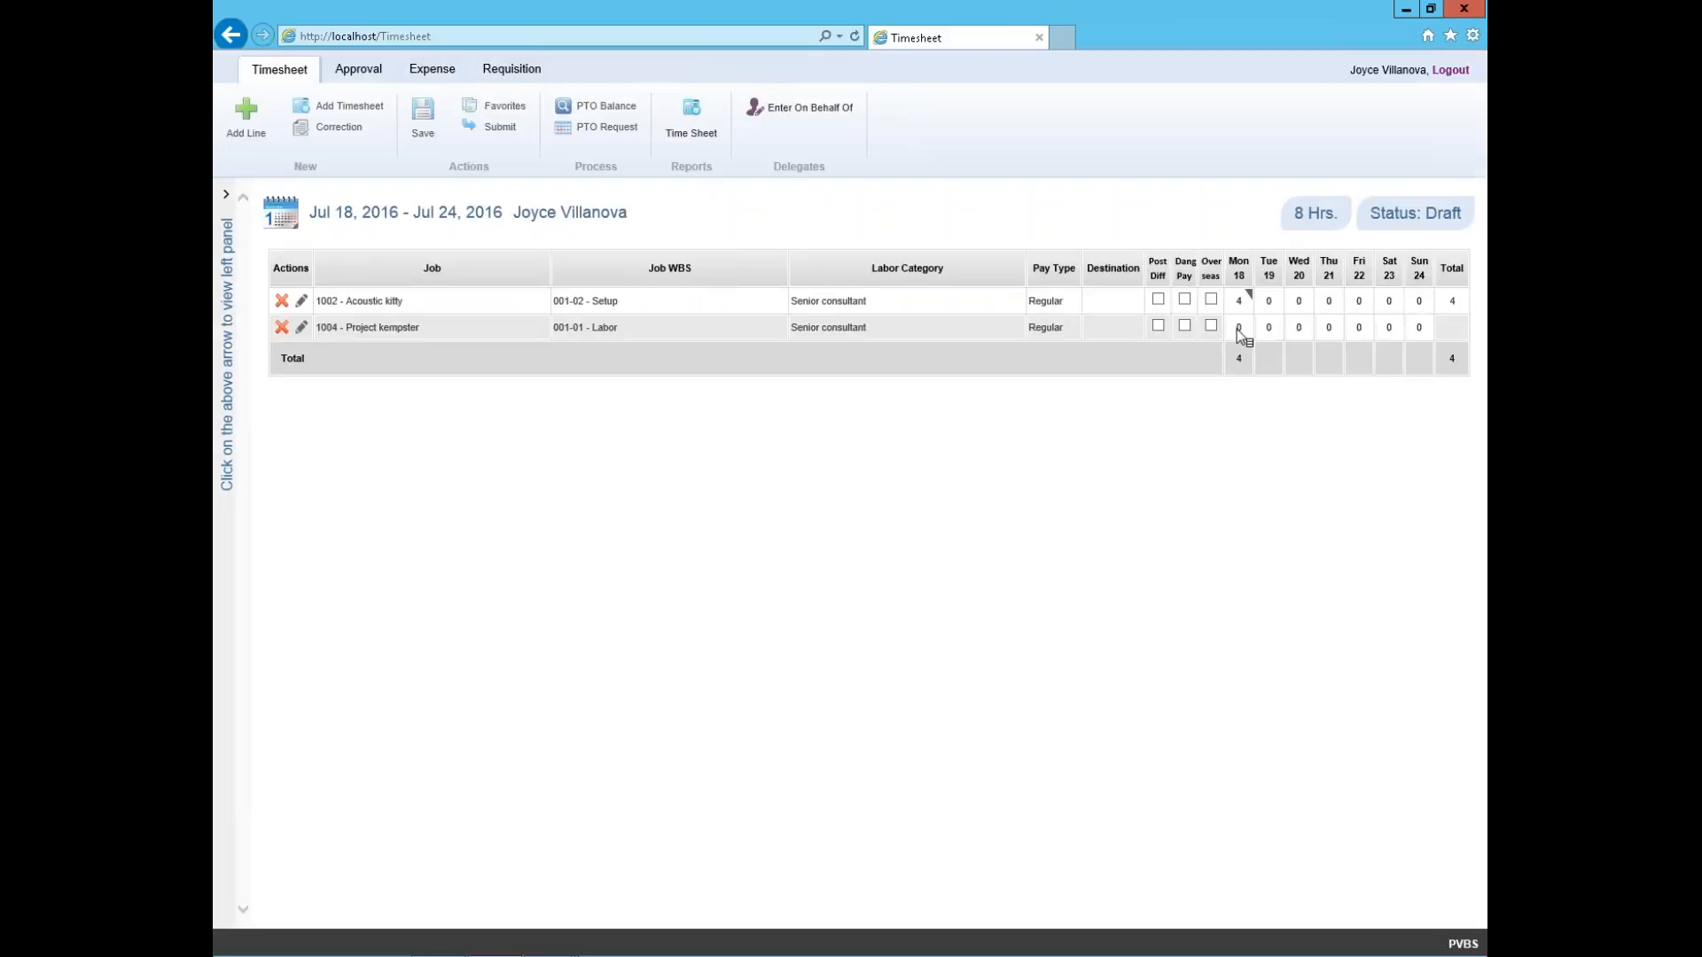
Step: Enter 4 hours for Project kempster on Monday, July 18, save the timesheet and check the Acoustic kitty comment
right_click(1238, 329)
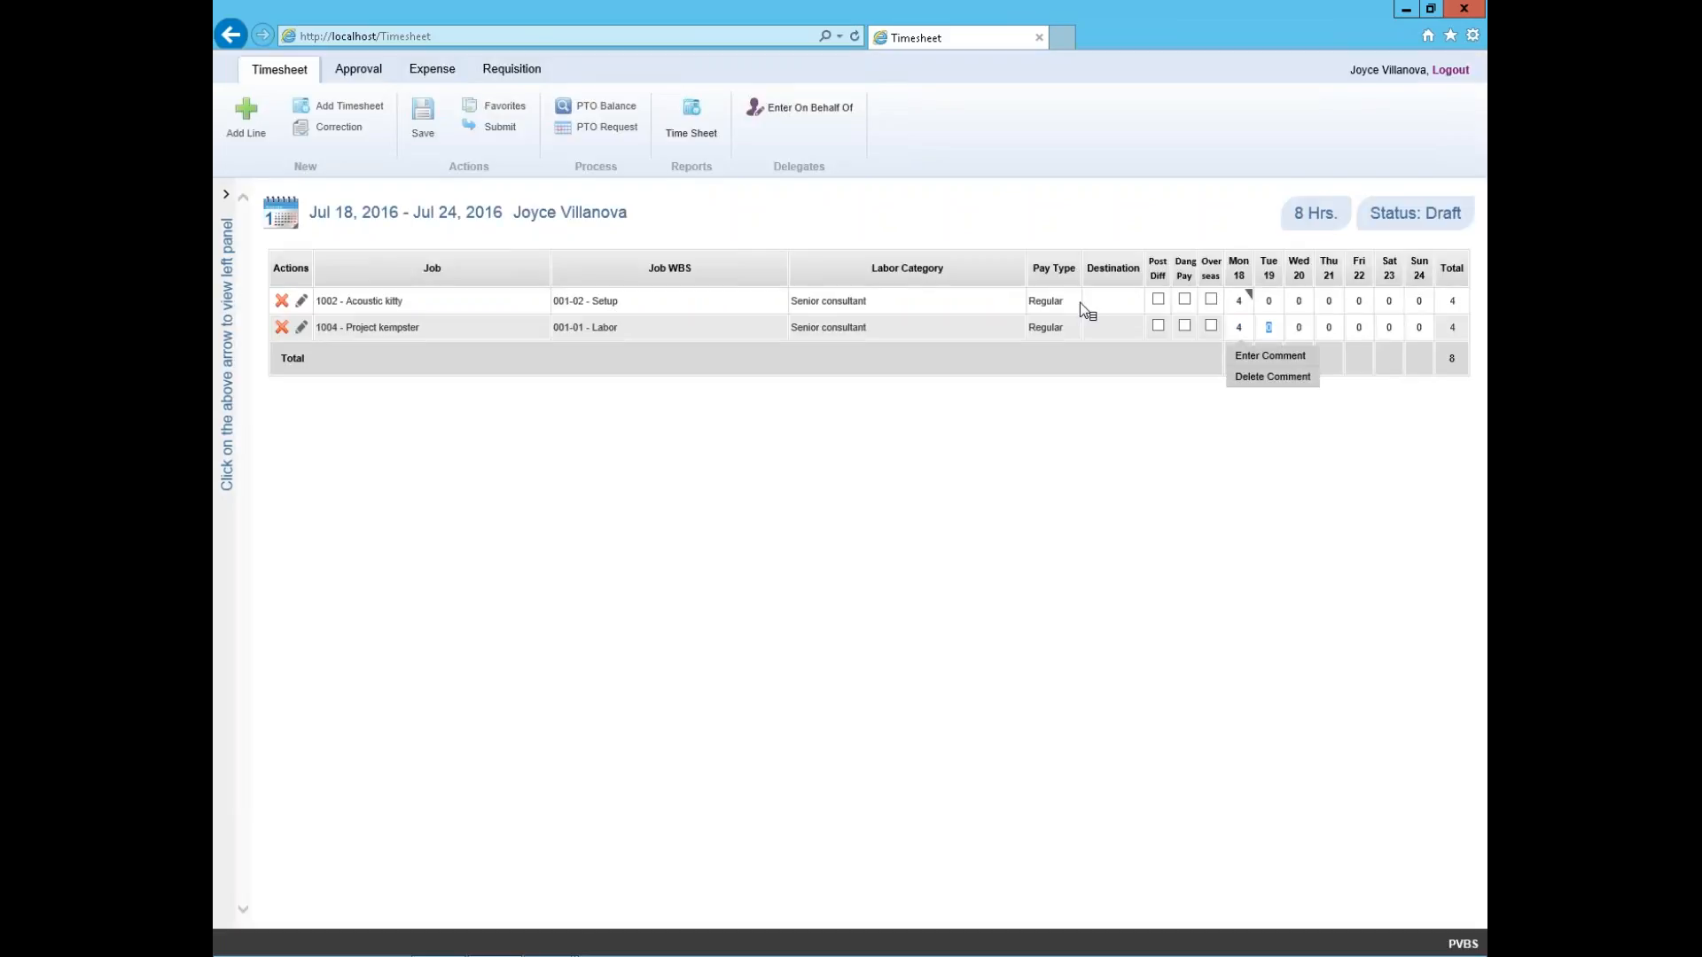
left_click(423, 116)
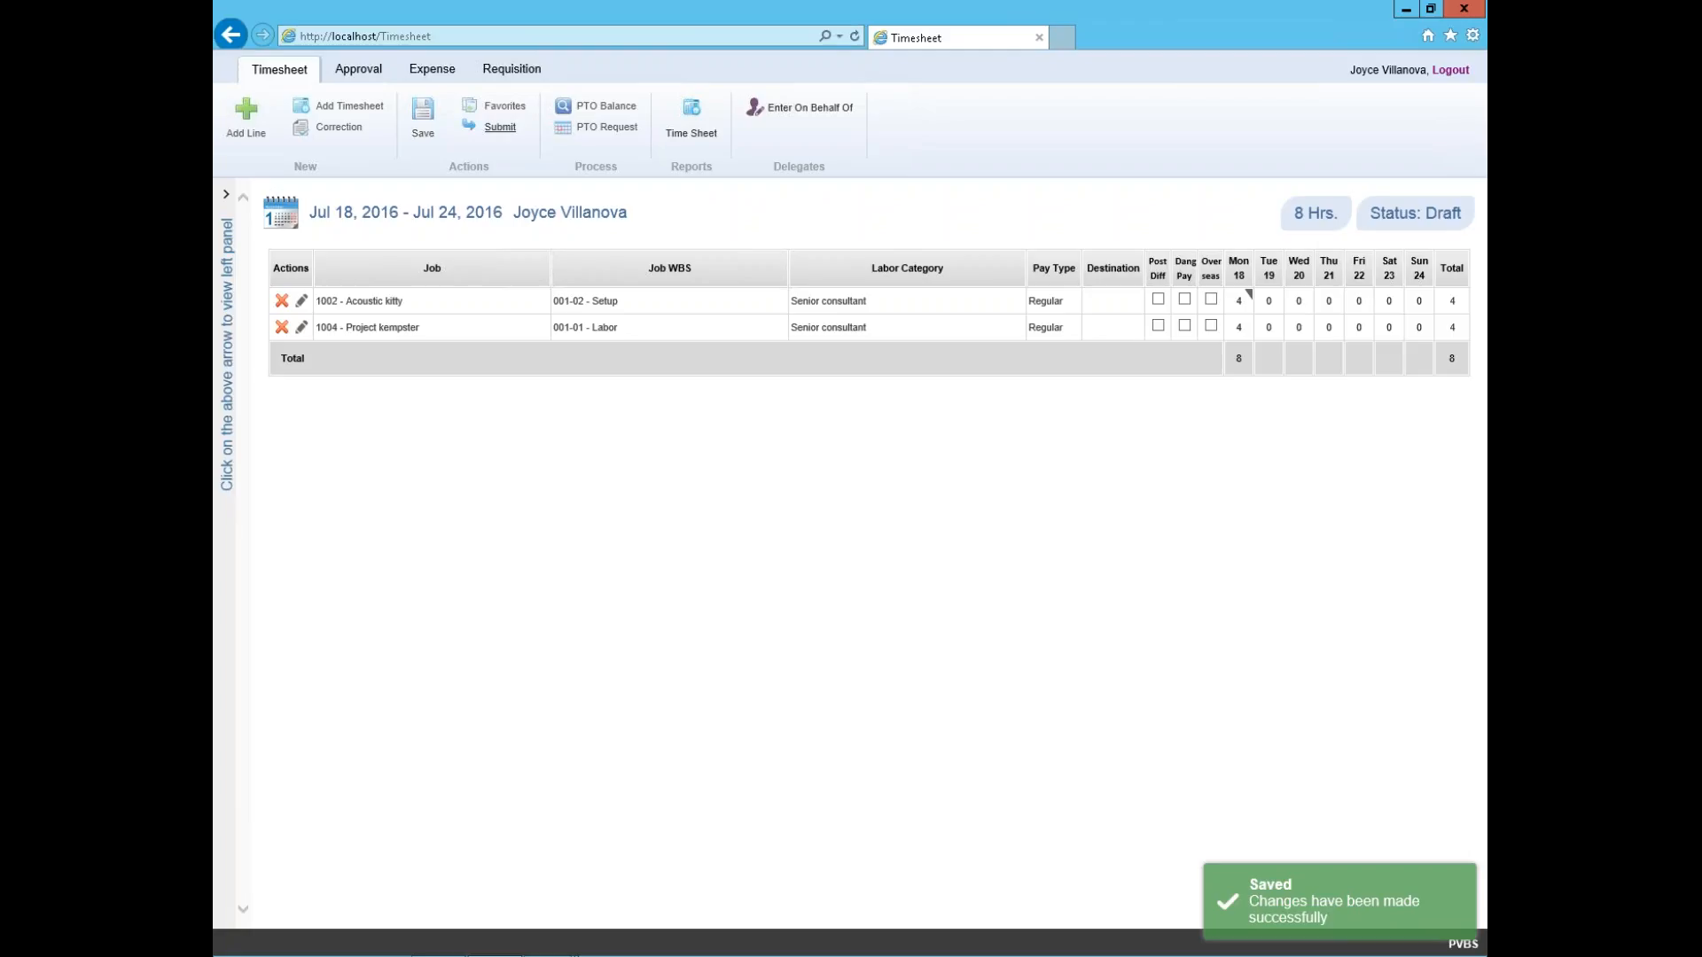
mouse_move(1250, 300)
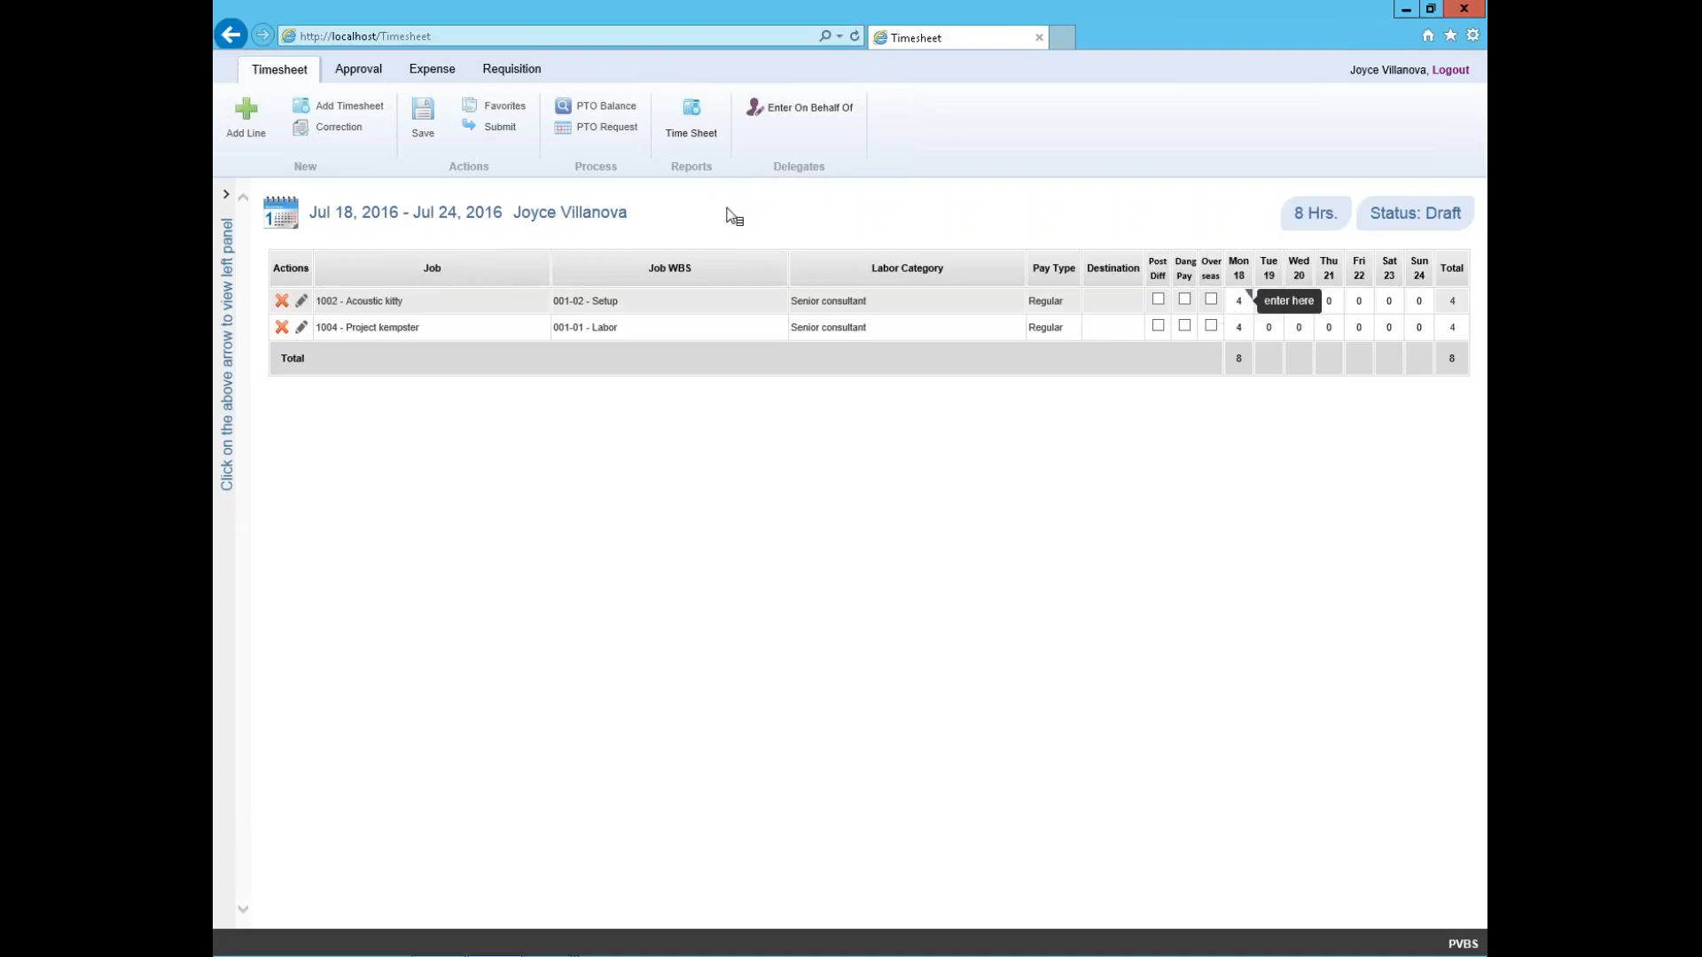
Step: Look over the personal time off request form, cancel it and save the timesheet again
left_click(607, 128)
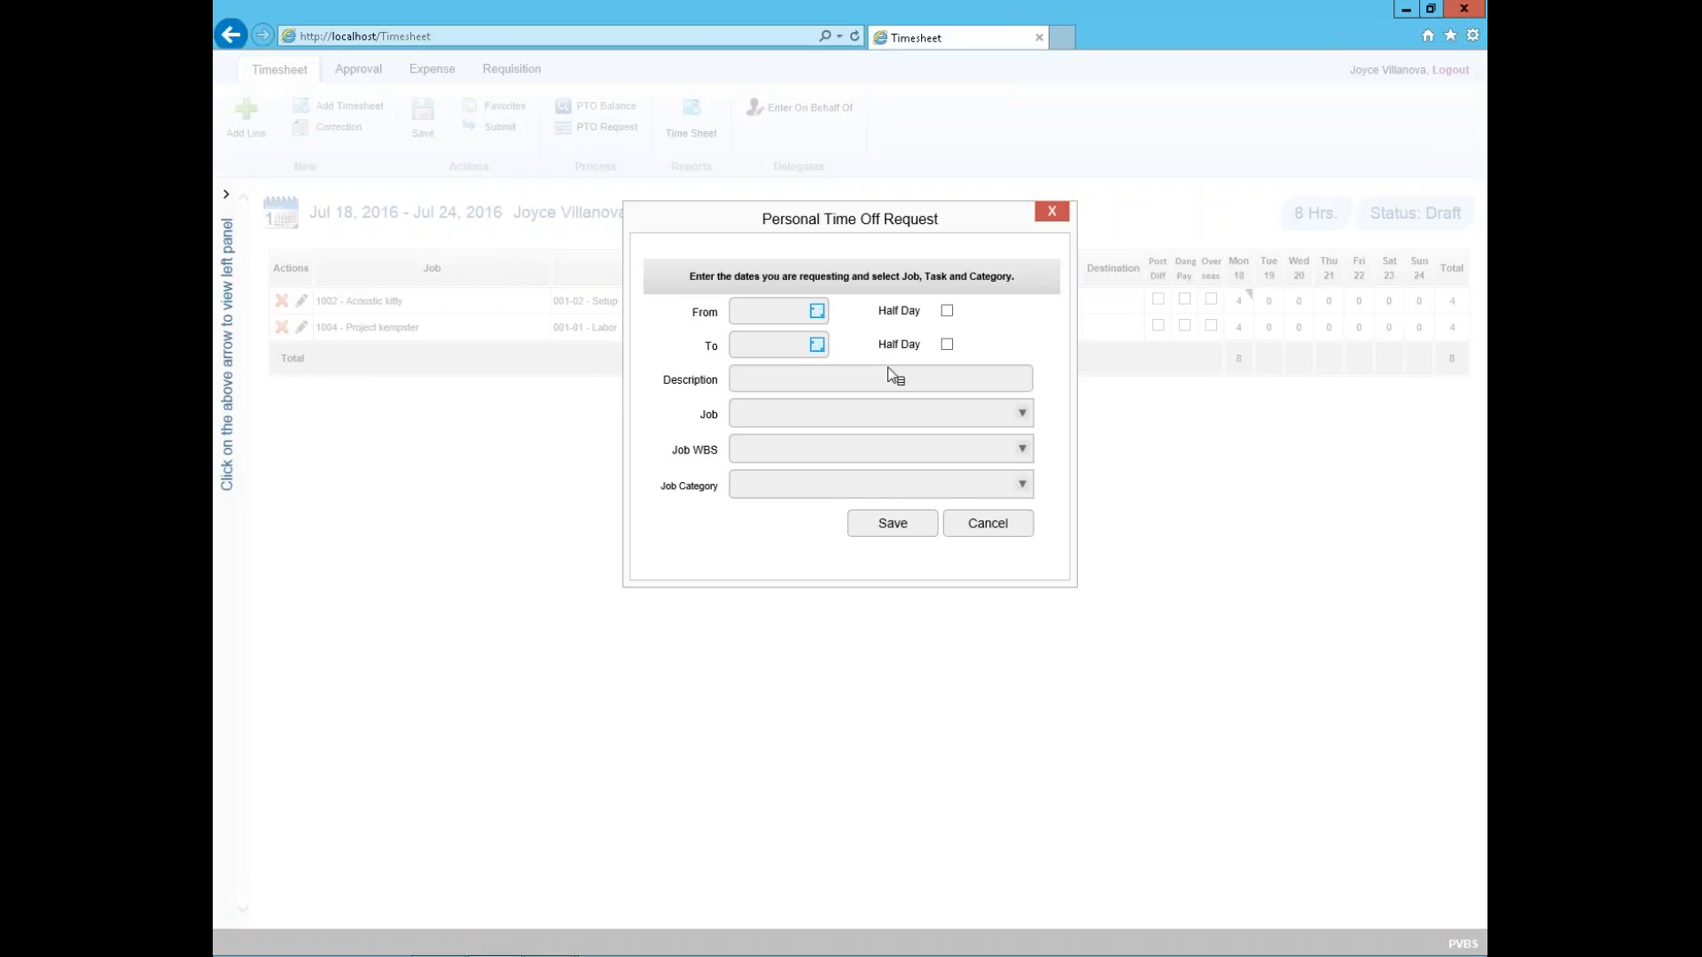
left_click(971, 530)
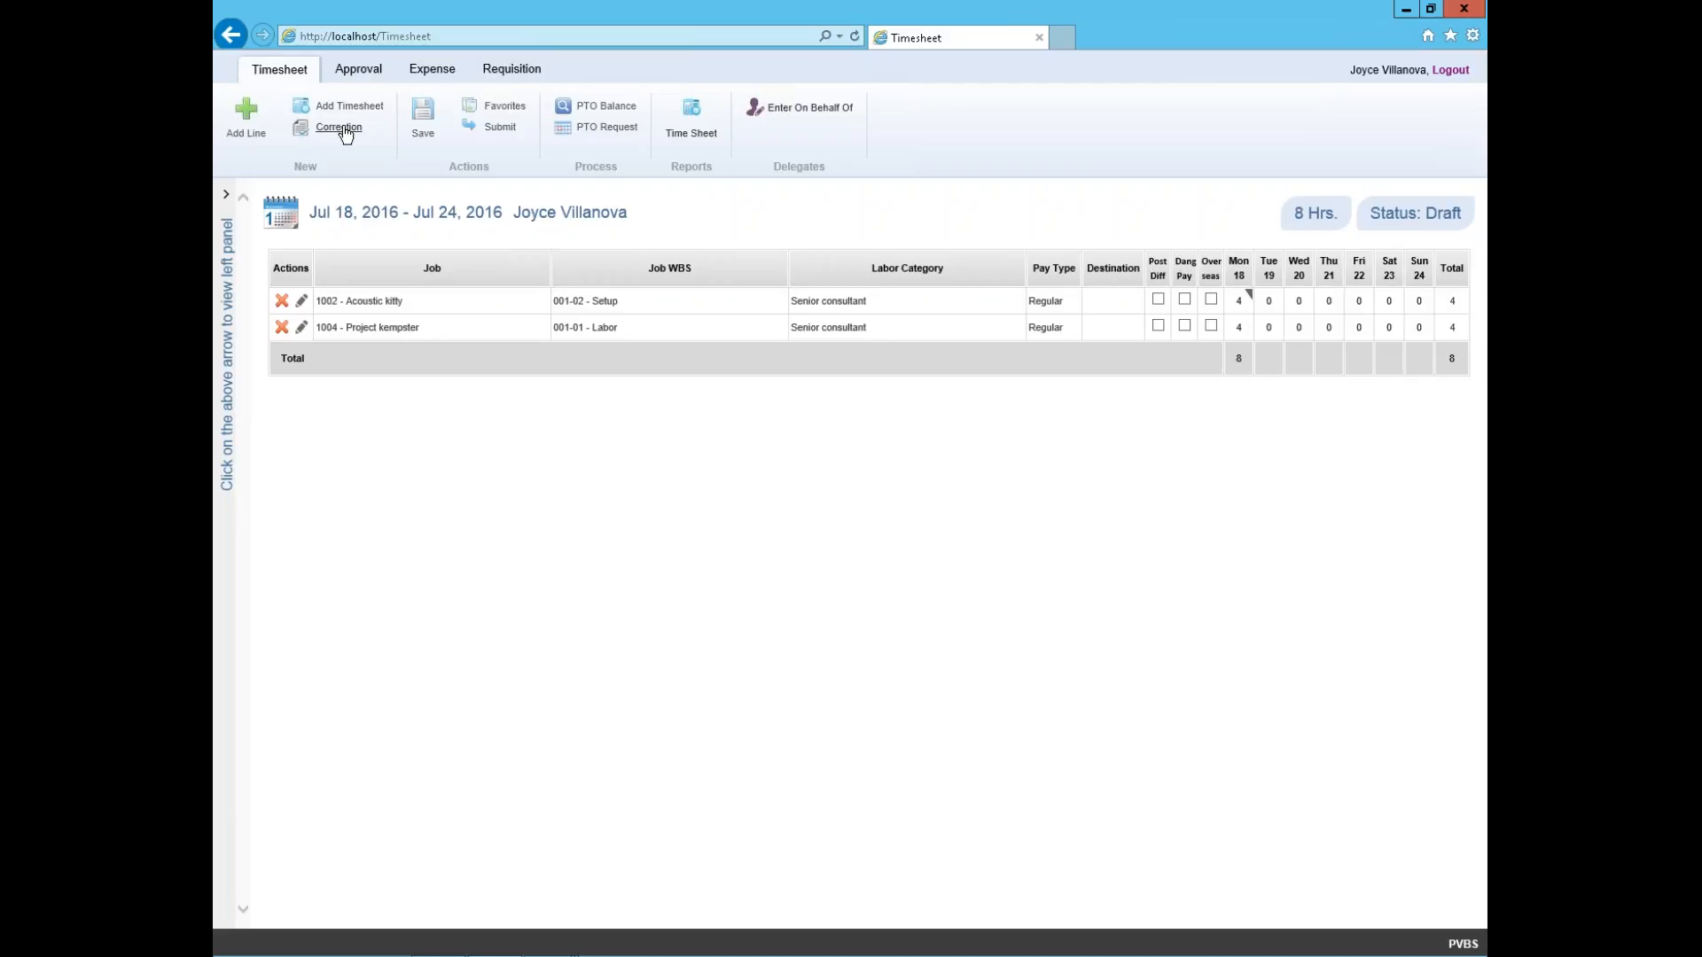
left_click(424, 105)
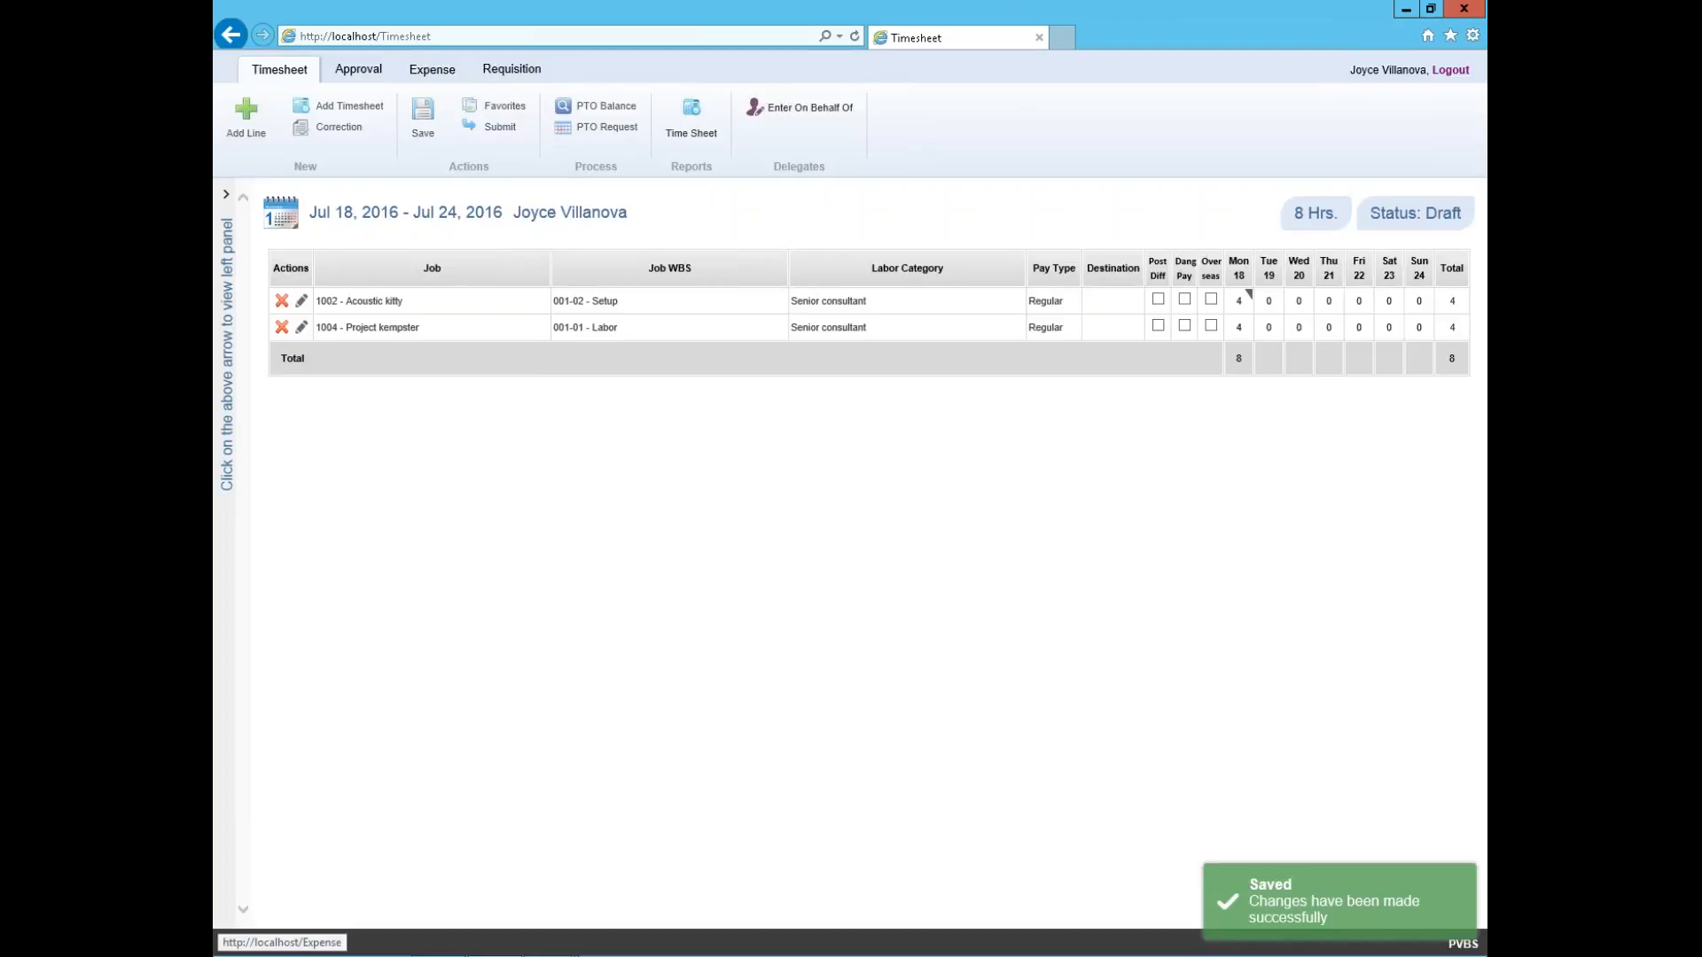
Step: Add an expense report running from 7-18-2016 to 7-22-2016 with the description "Travel to a client"
left_click(431, 69)
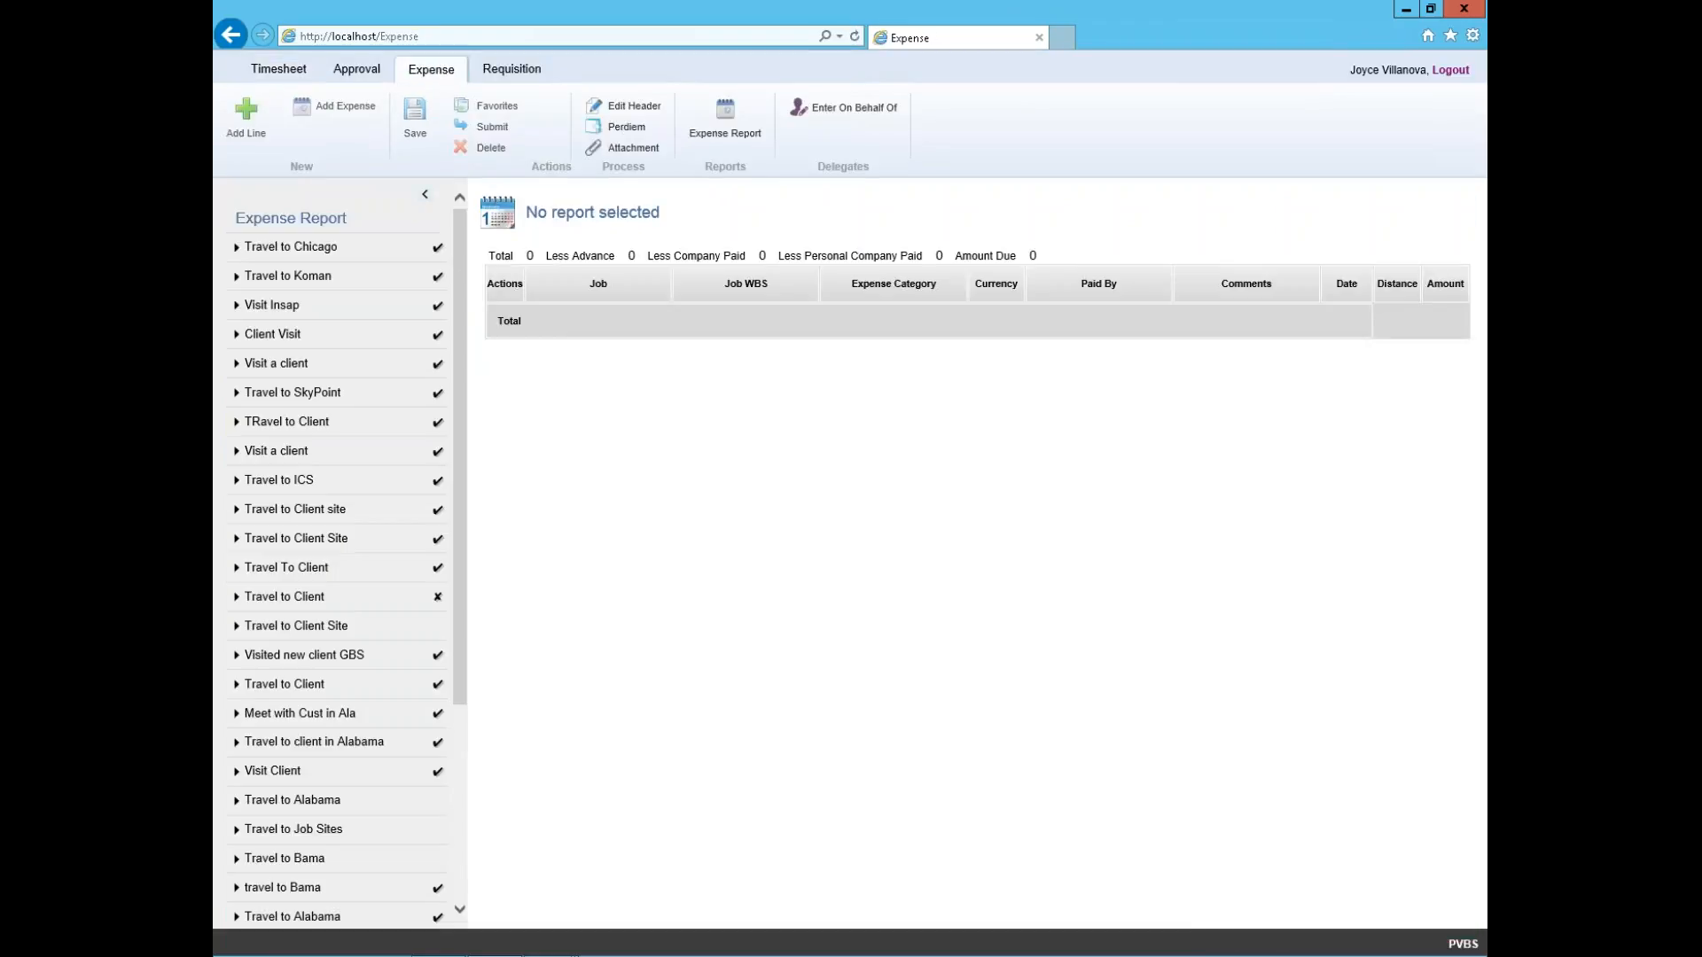
left_click(425, 194)
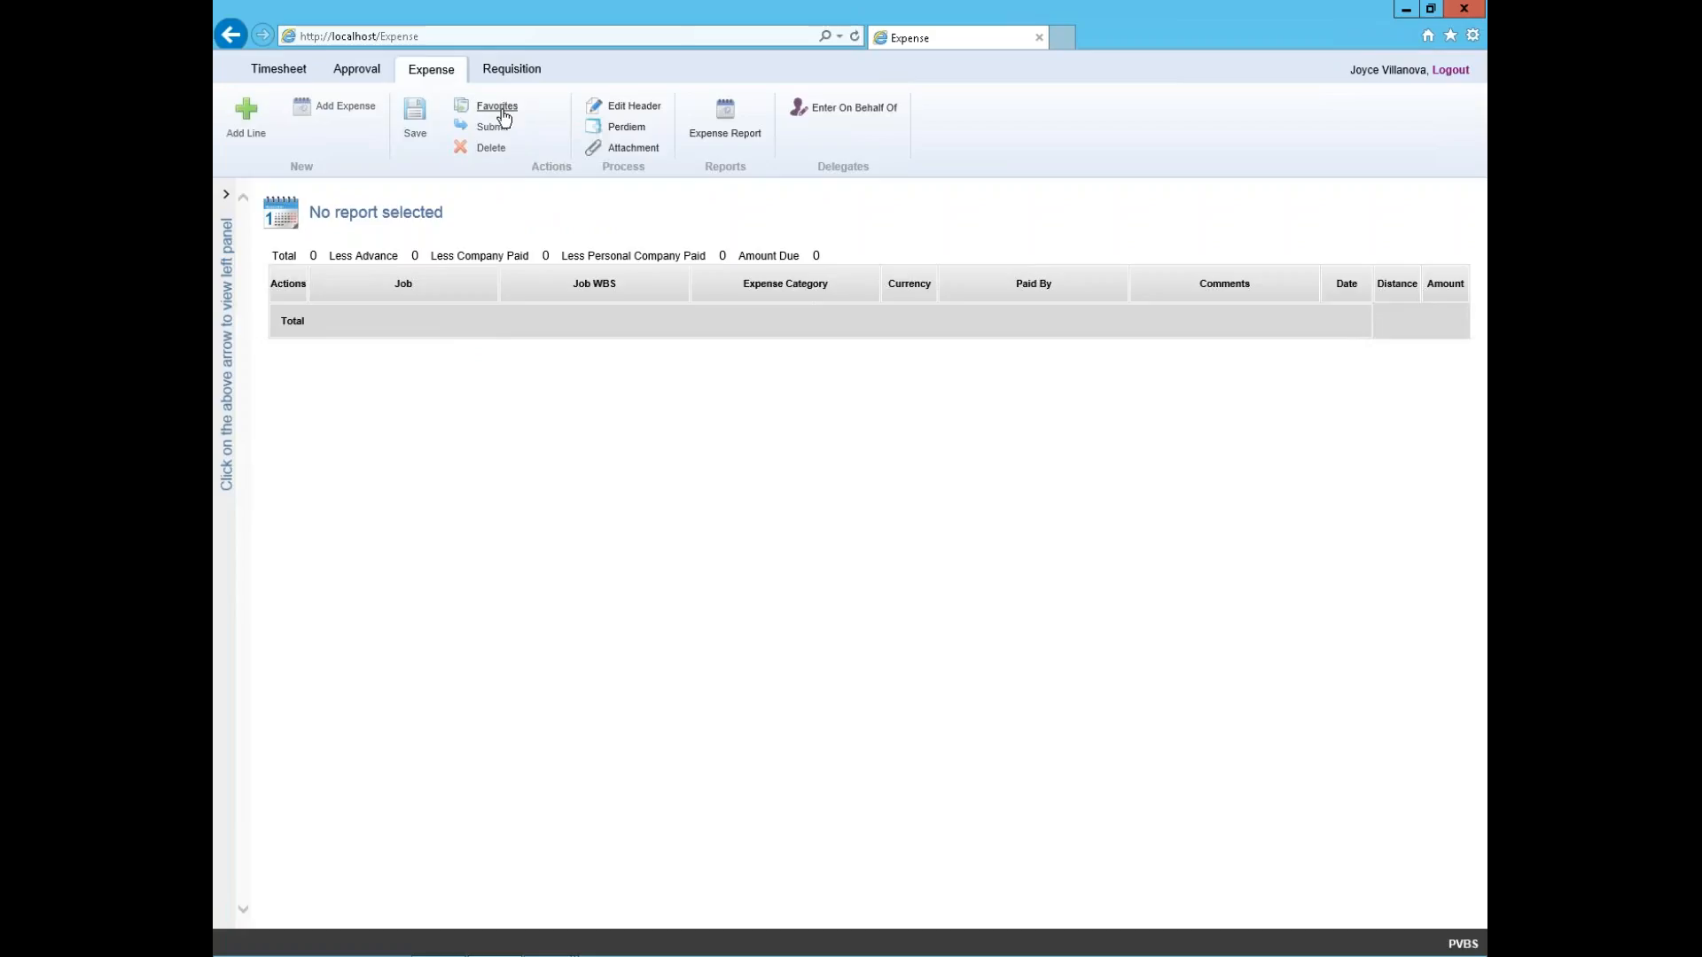
left_click(332, 122)
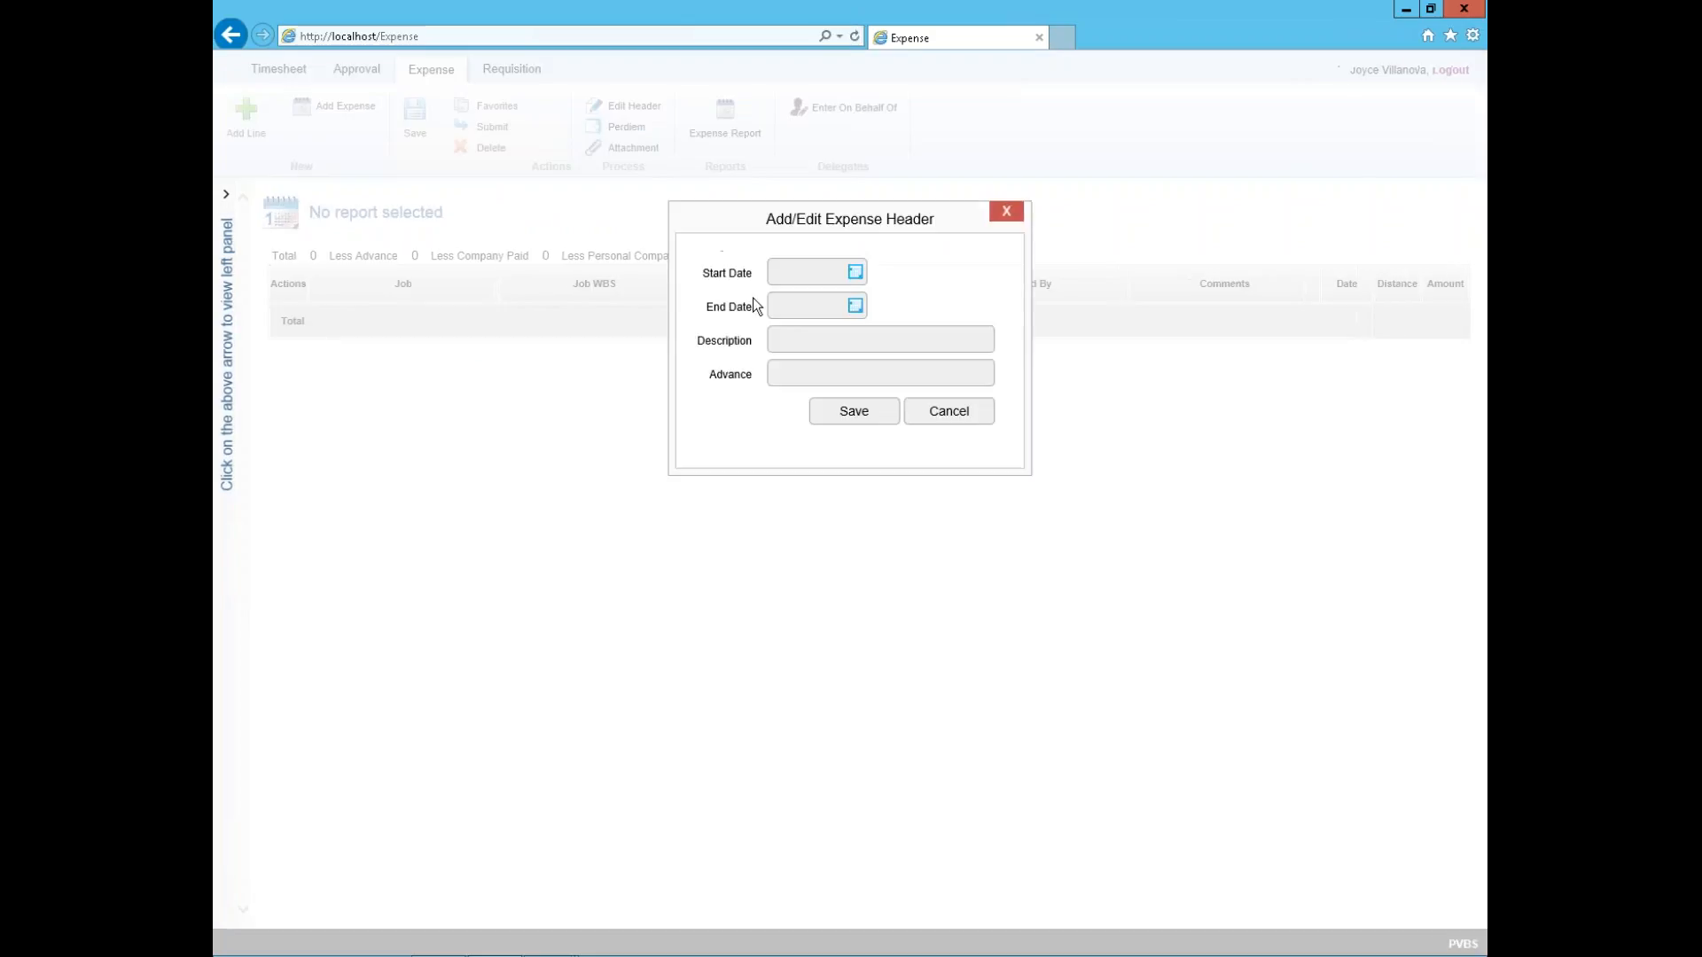
left_click(798, 272)
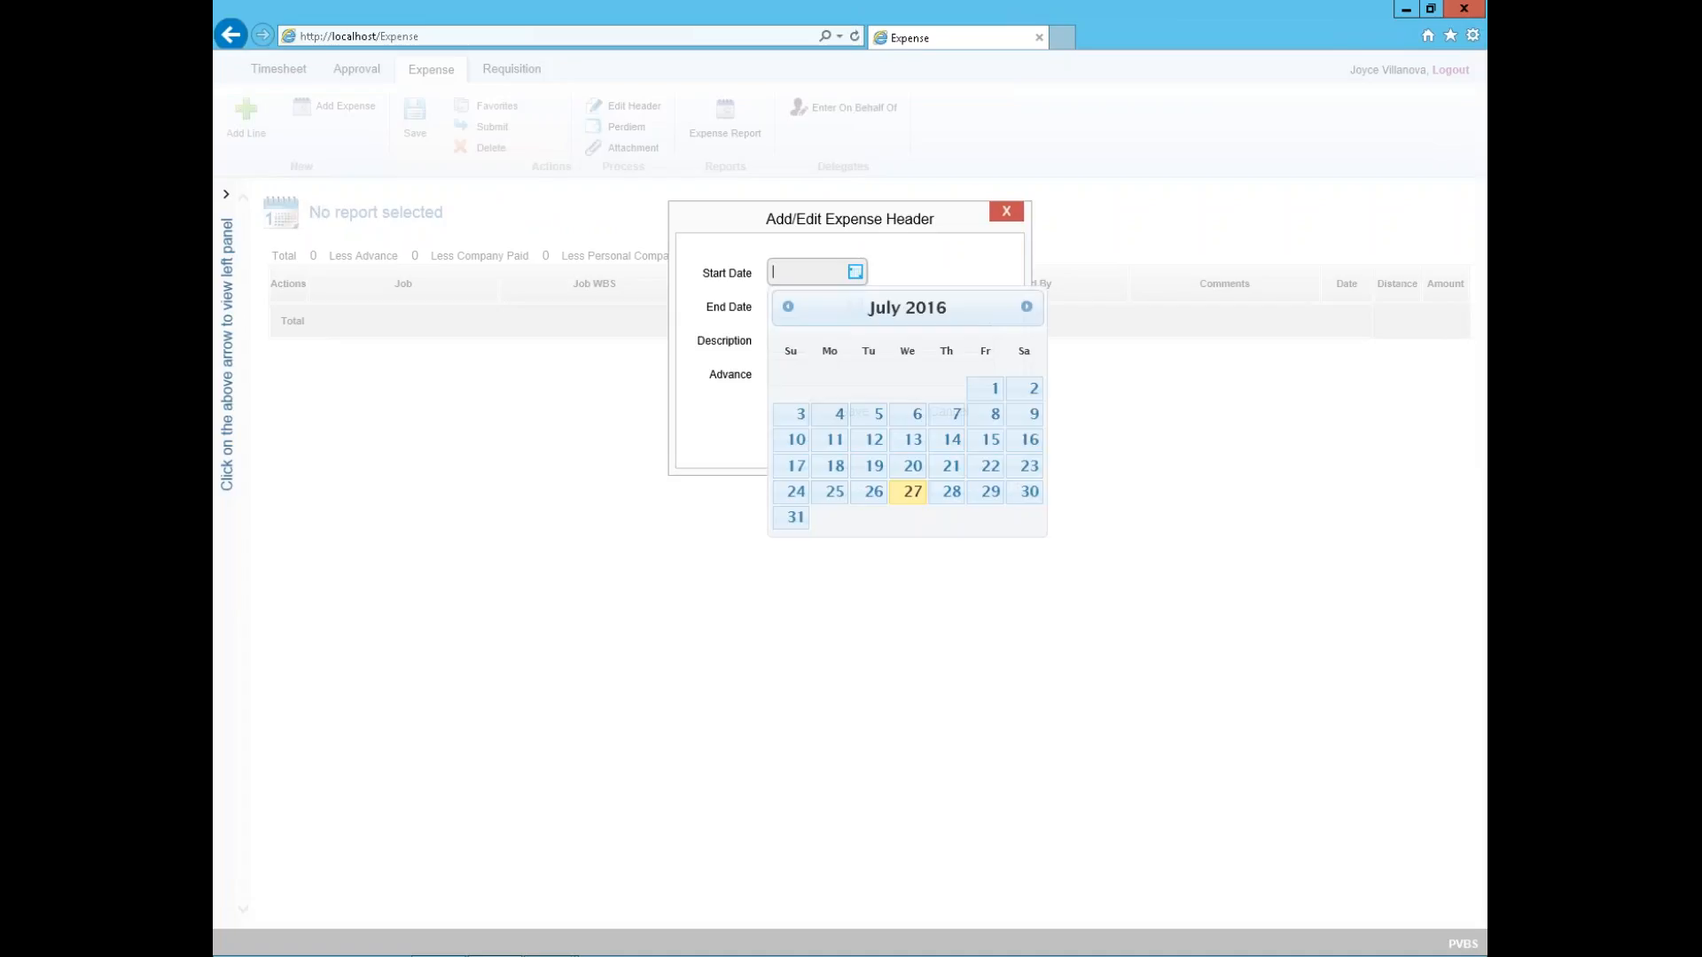
left_click(833, 463)
left_click(854, 306)
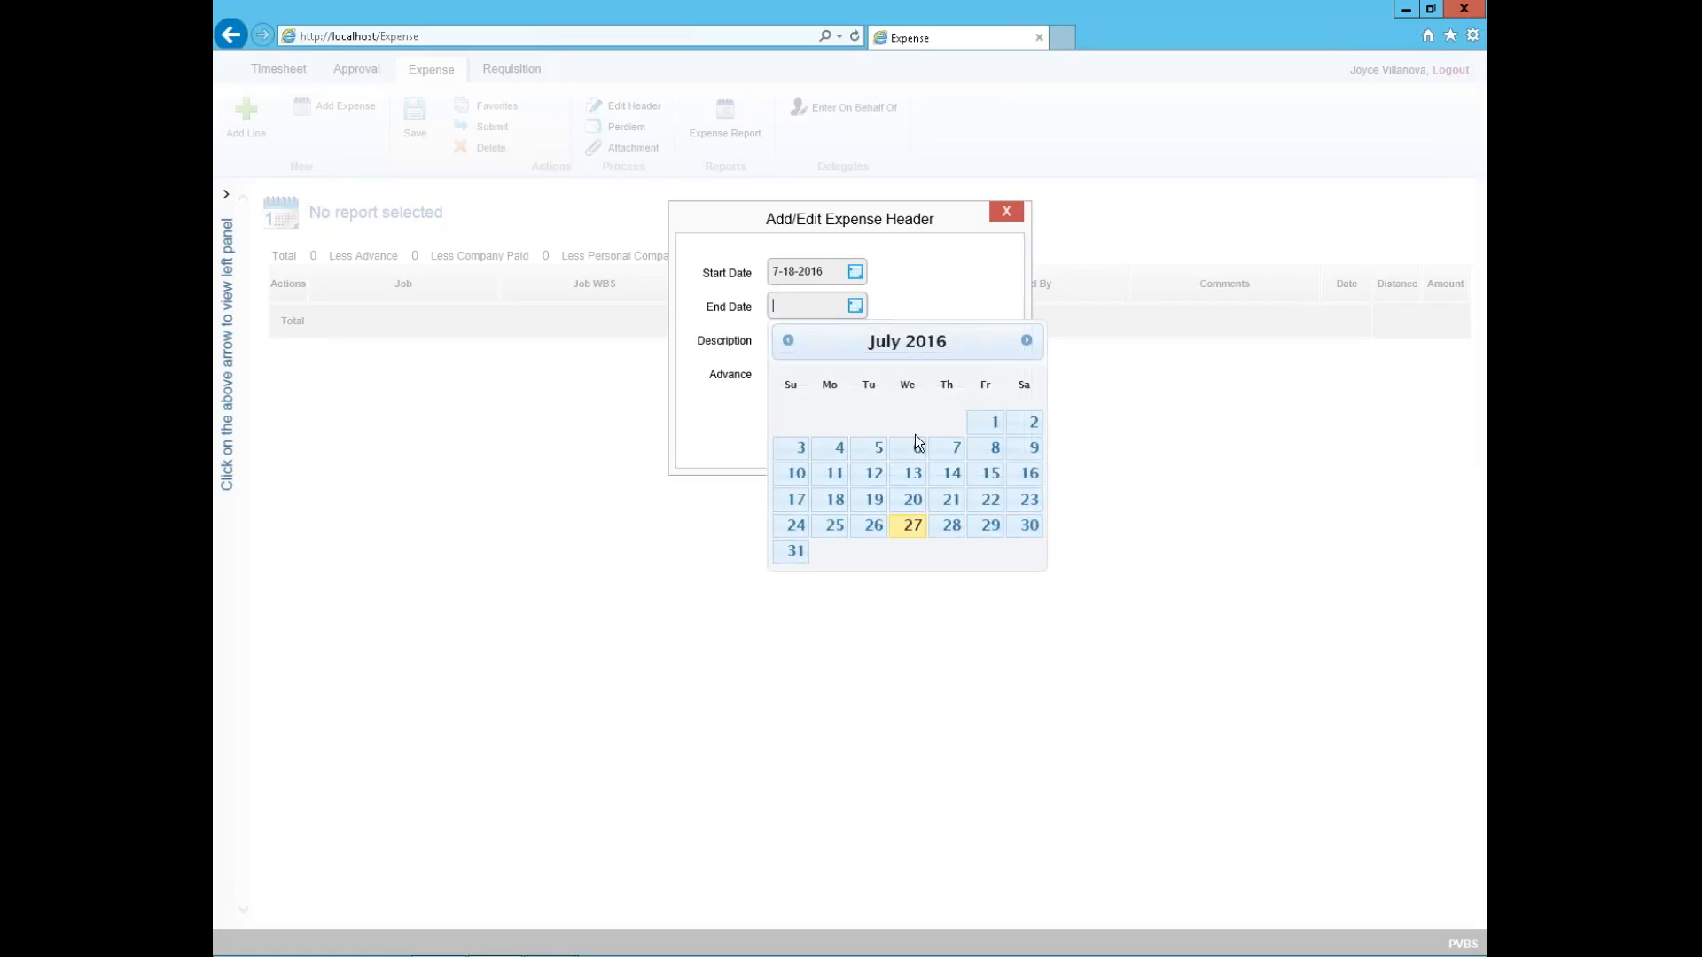
left_click(986, 502)
left_click(837, 344)
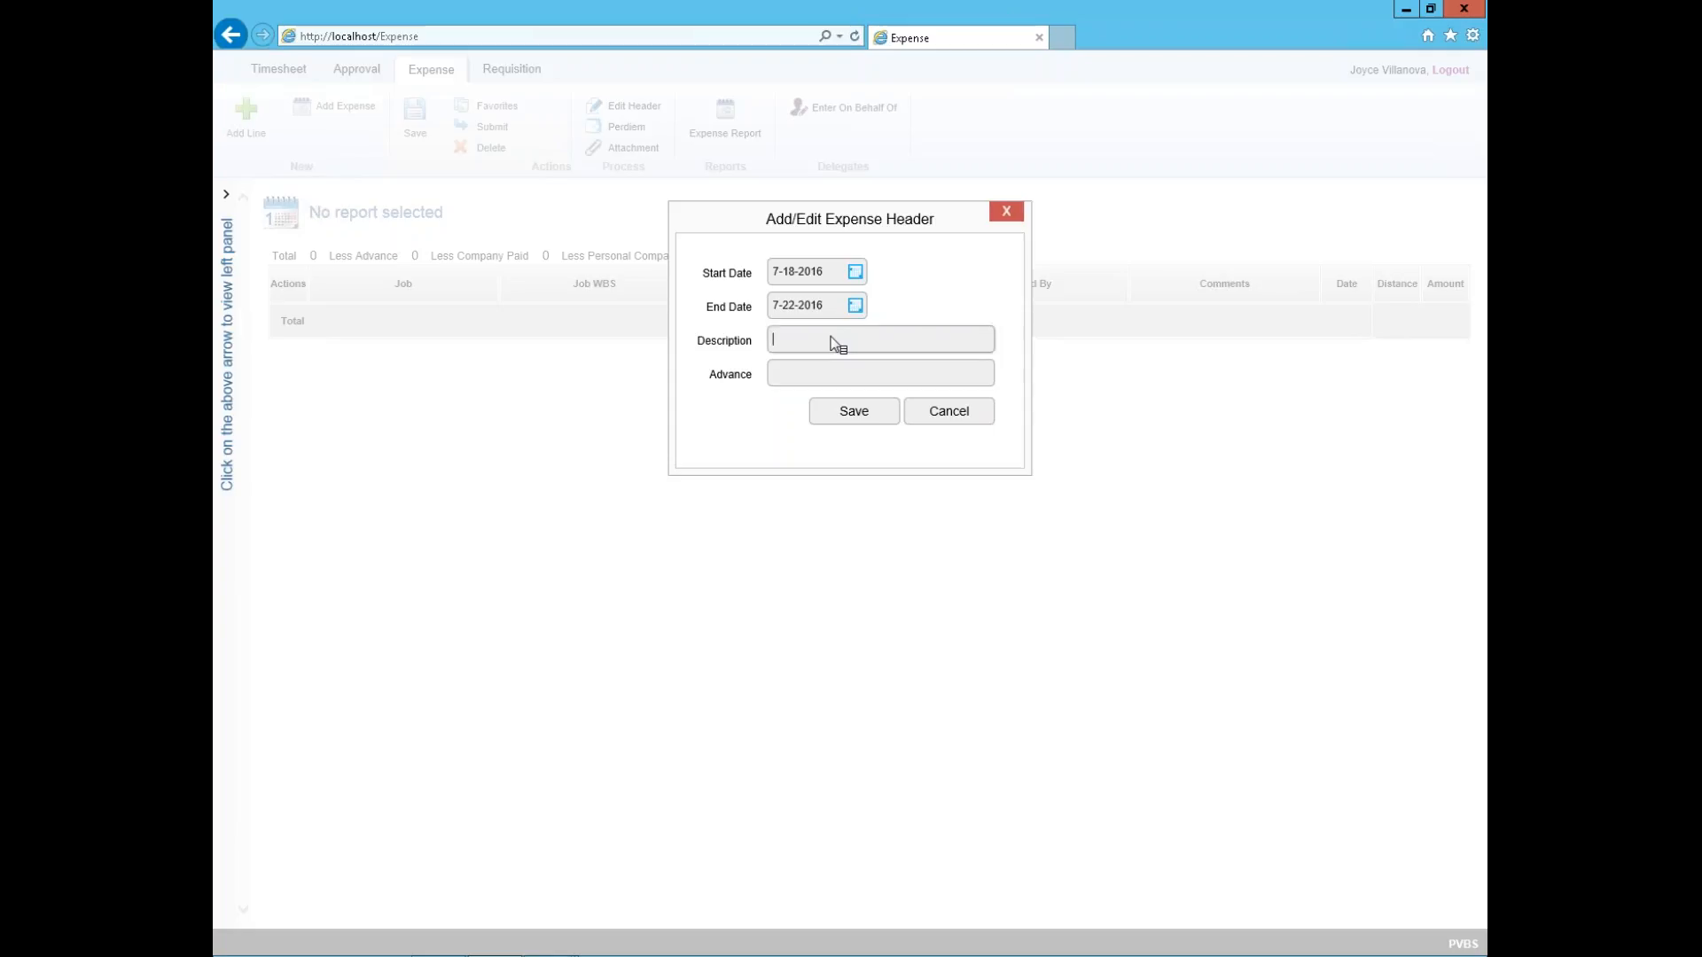
type("Travel to a d")
type("lient")
left_click(856, 416)
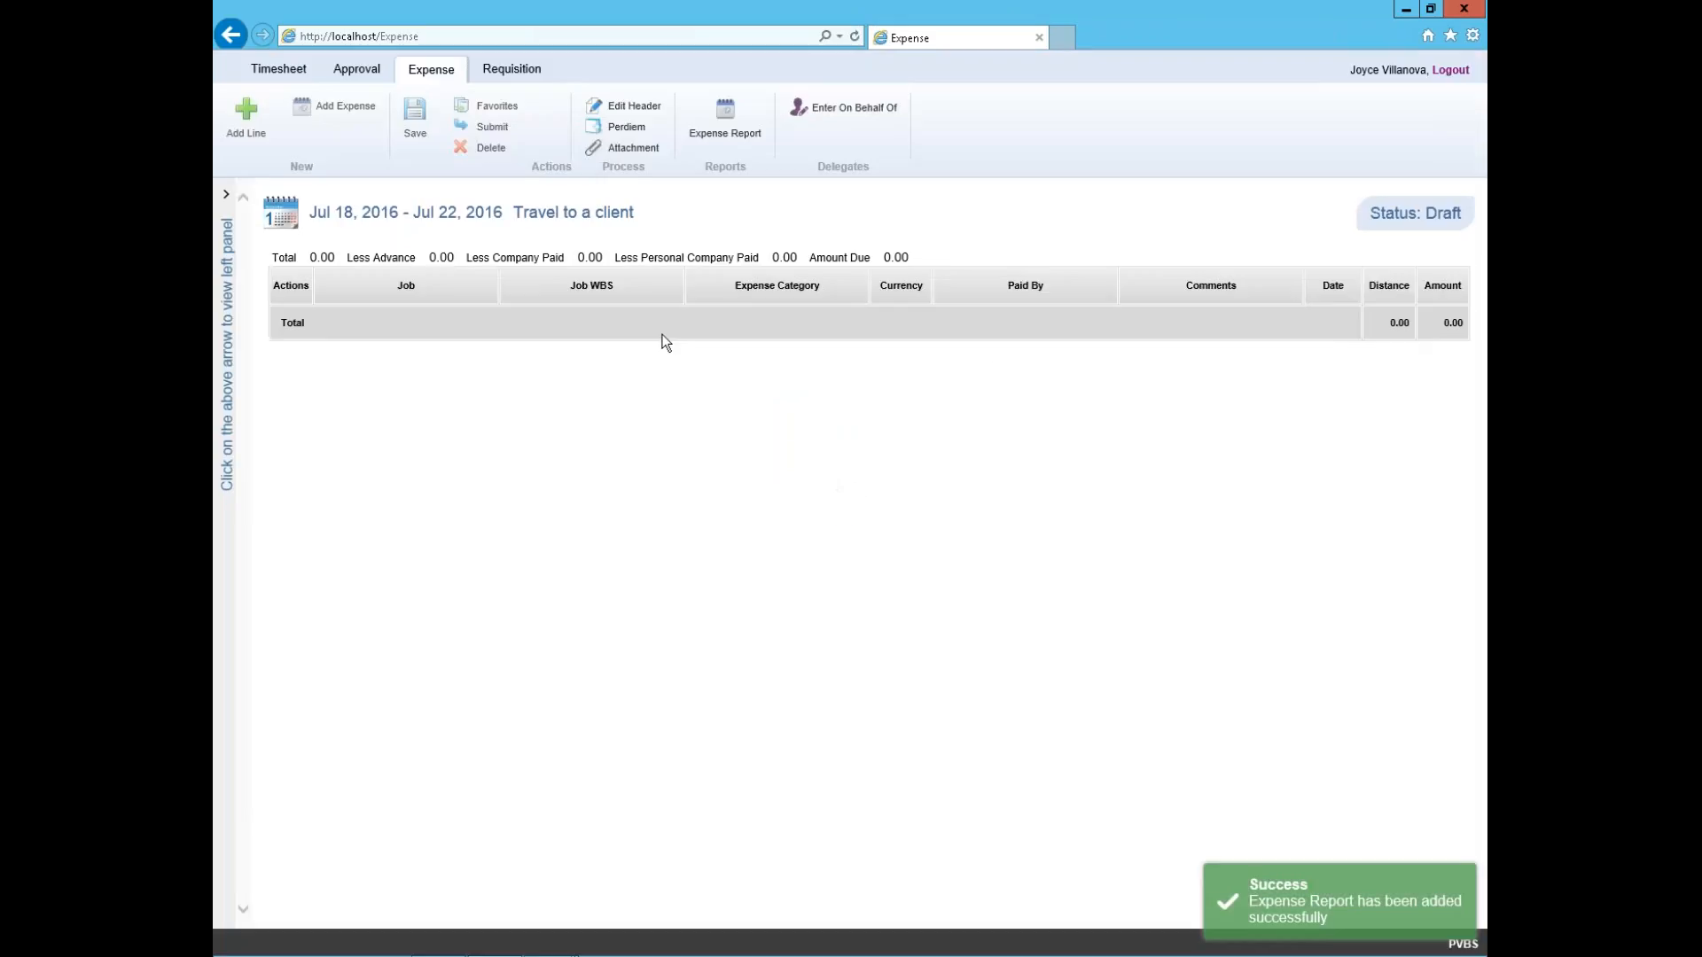
Step: Start a per diem entry for the expense report with state AL, destination ABBEVILLE and HENRY COUNTY as the travel location
left_click(618, 133)
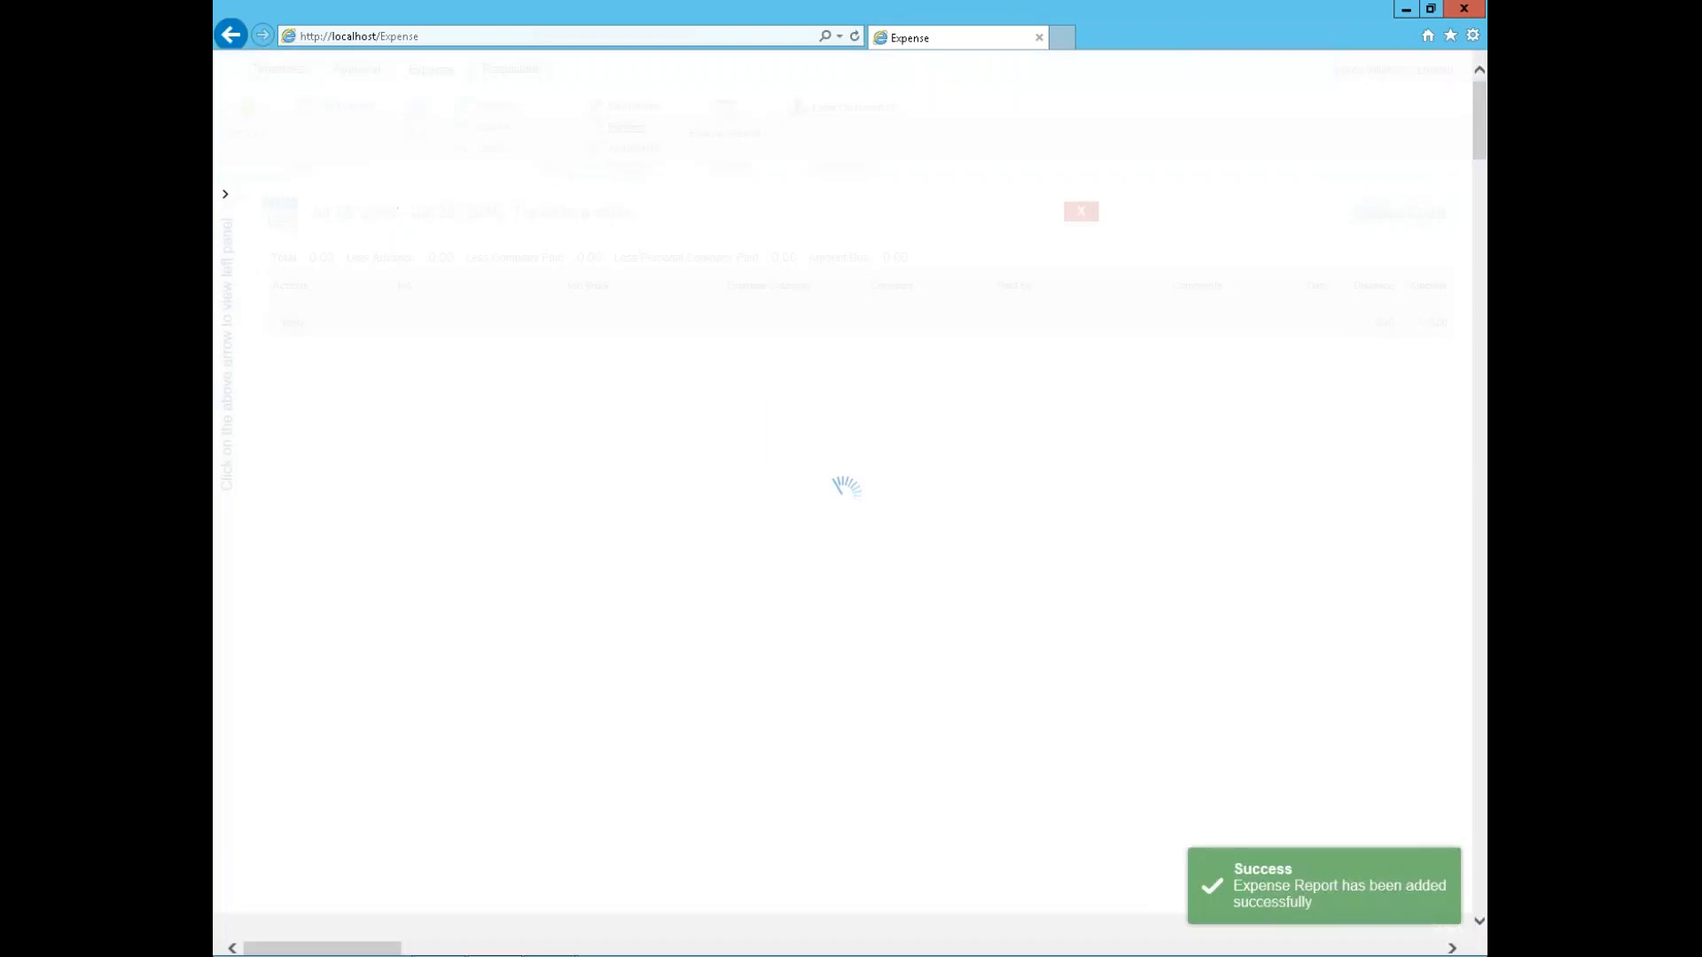
left_click(1015, 317)
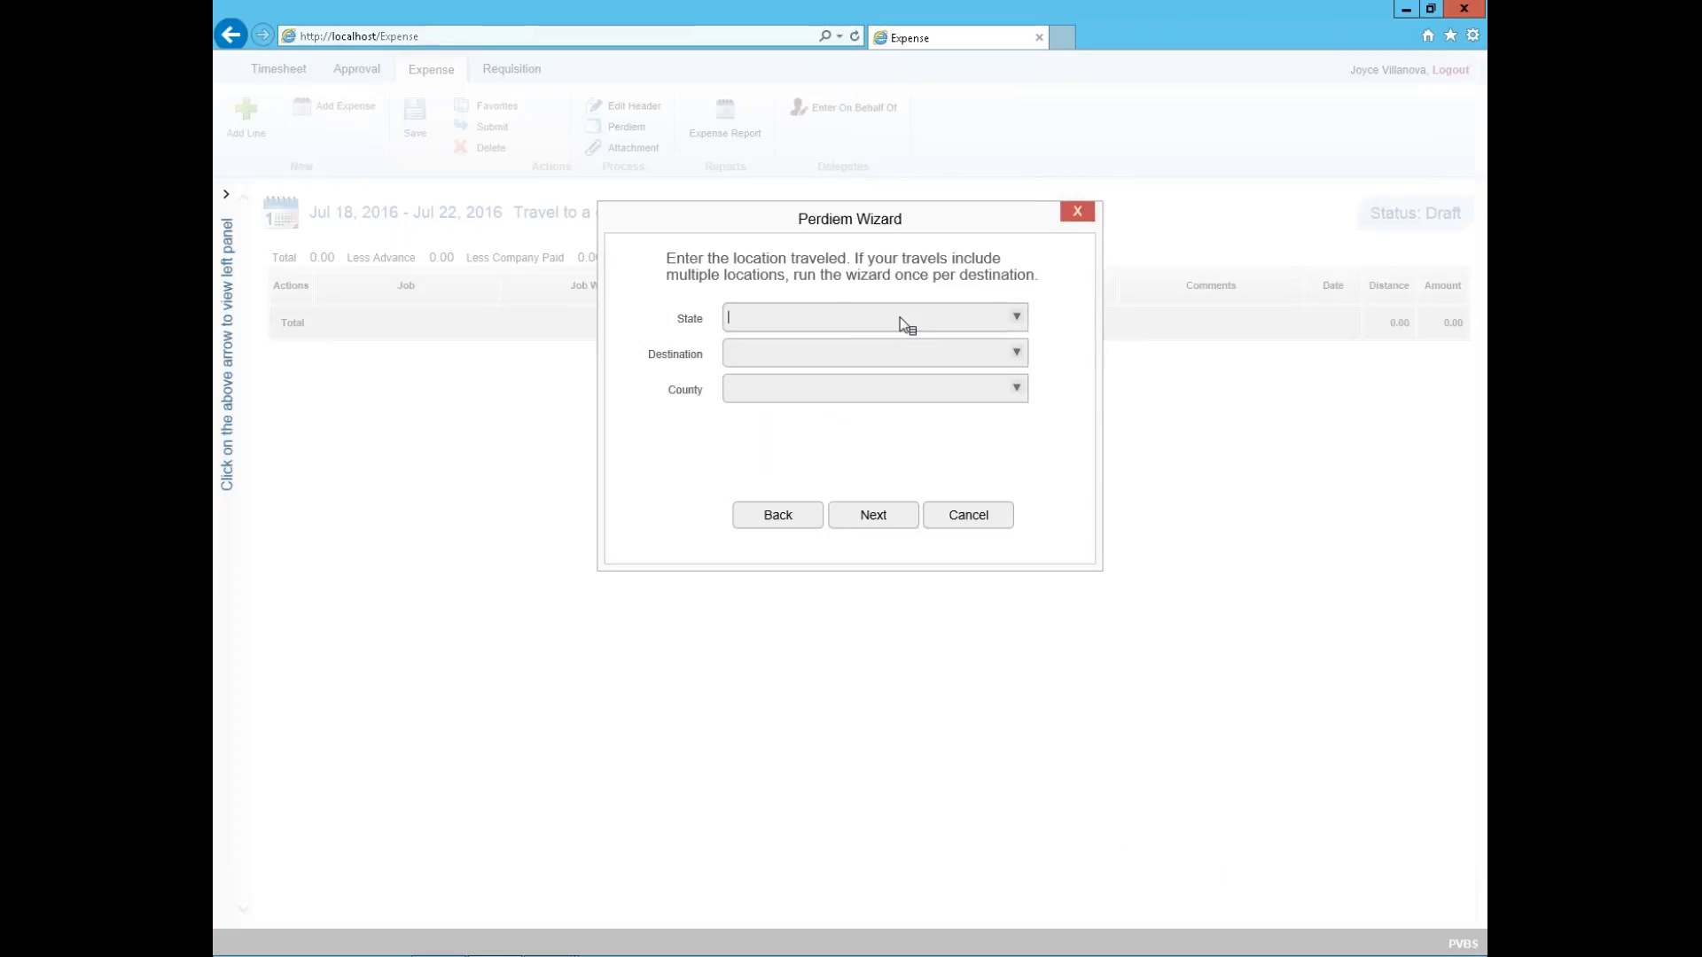
left_click(1016, 317)
type("al")
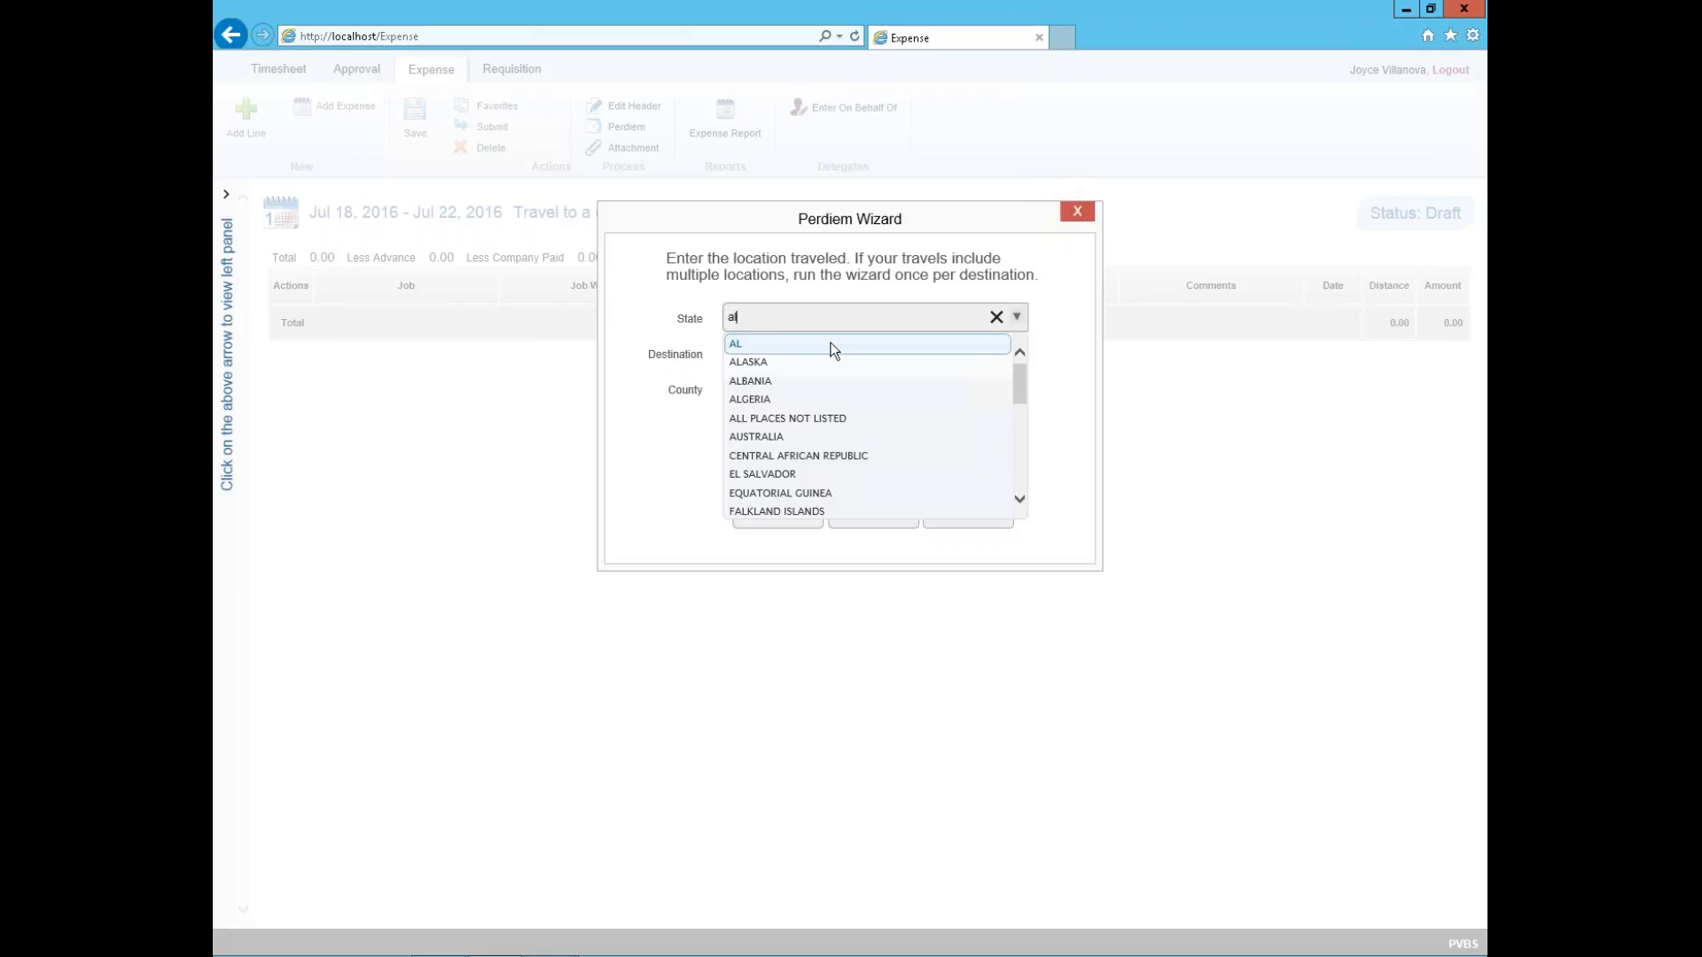
left_click(832, 344)
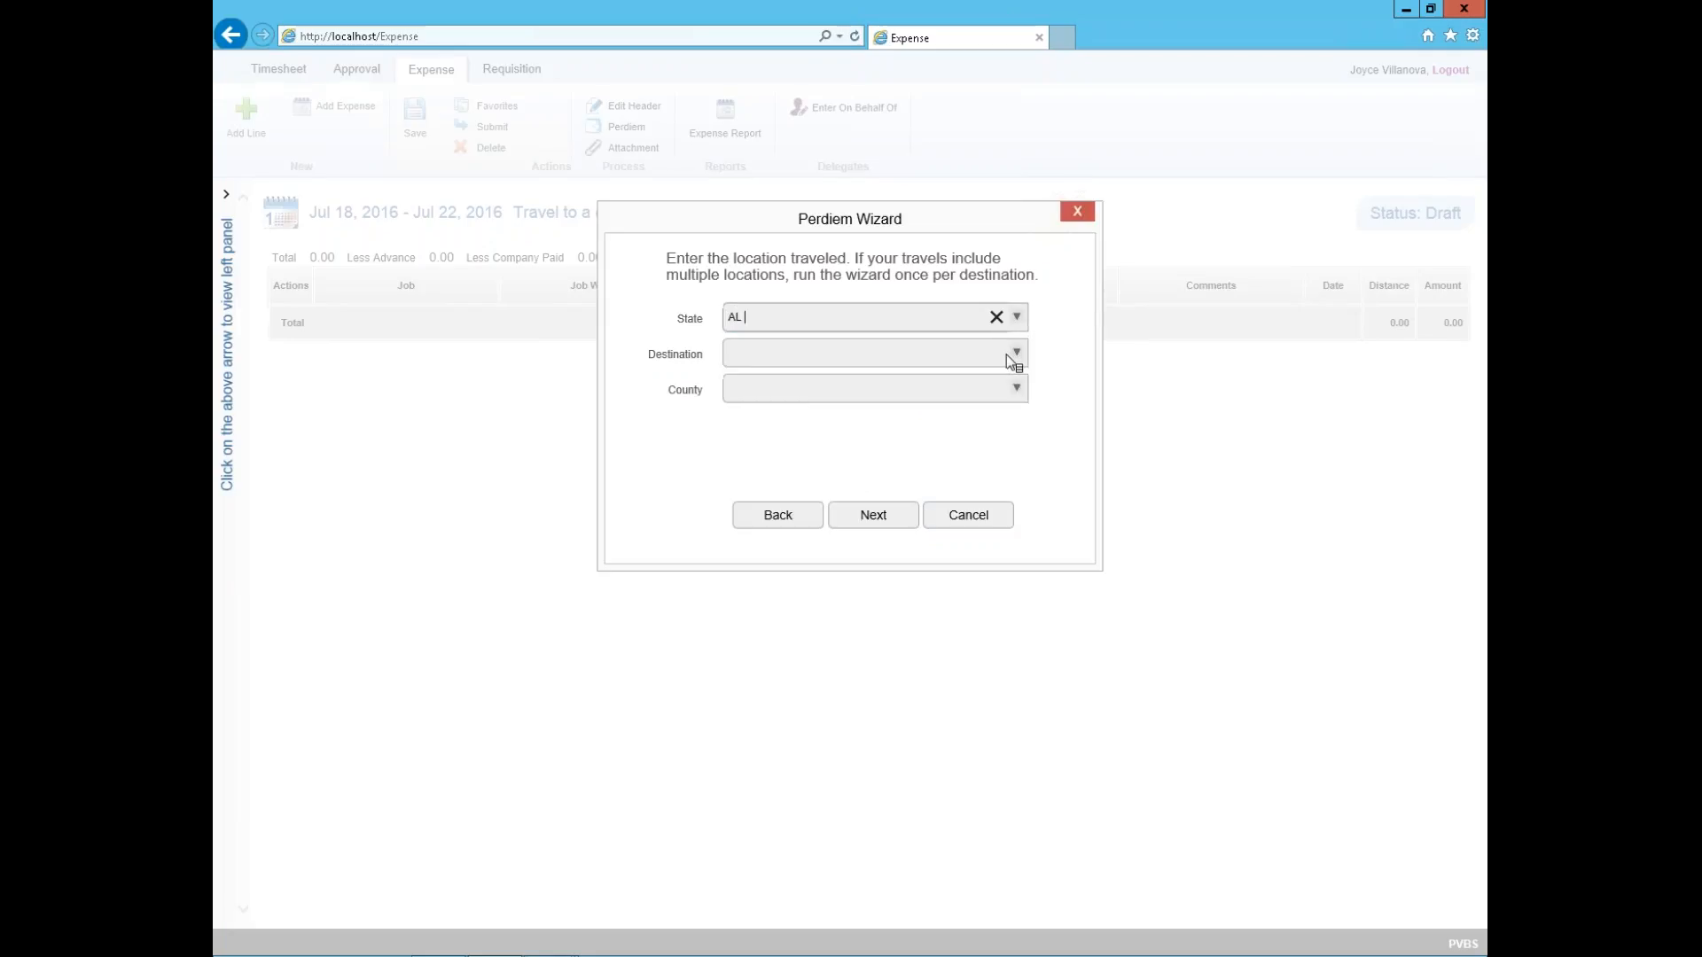
left_click(1016, 353)
left_click(753, 378)
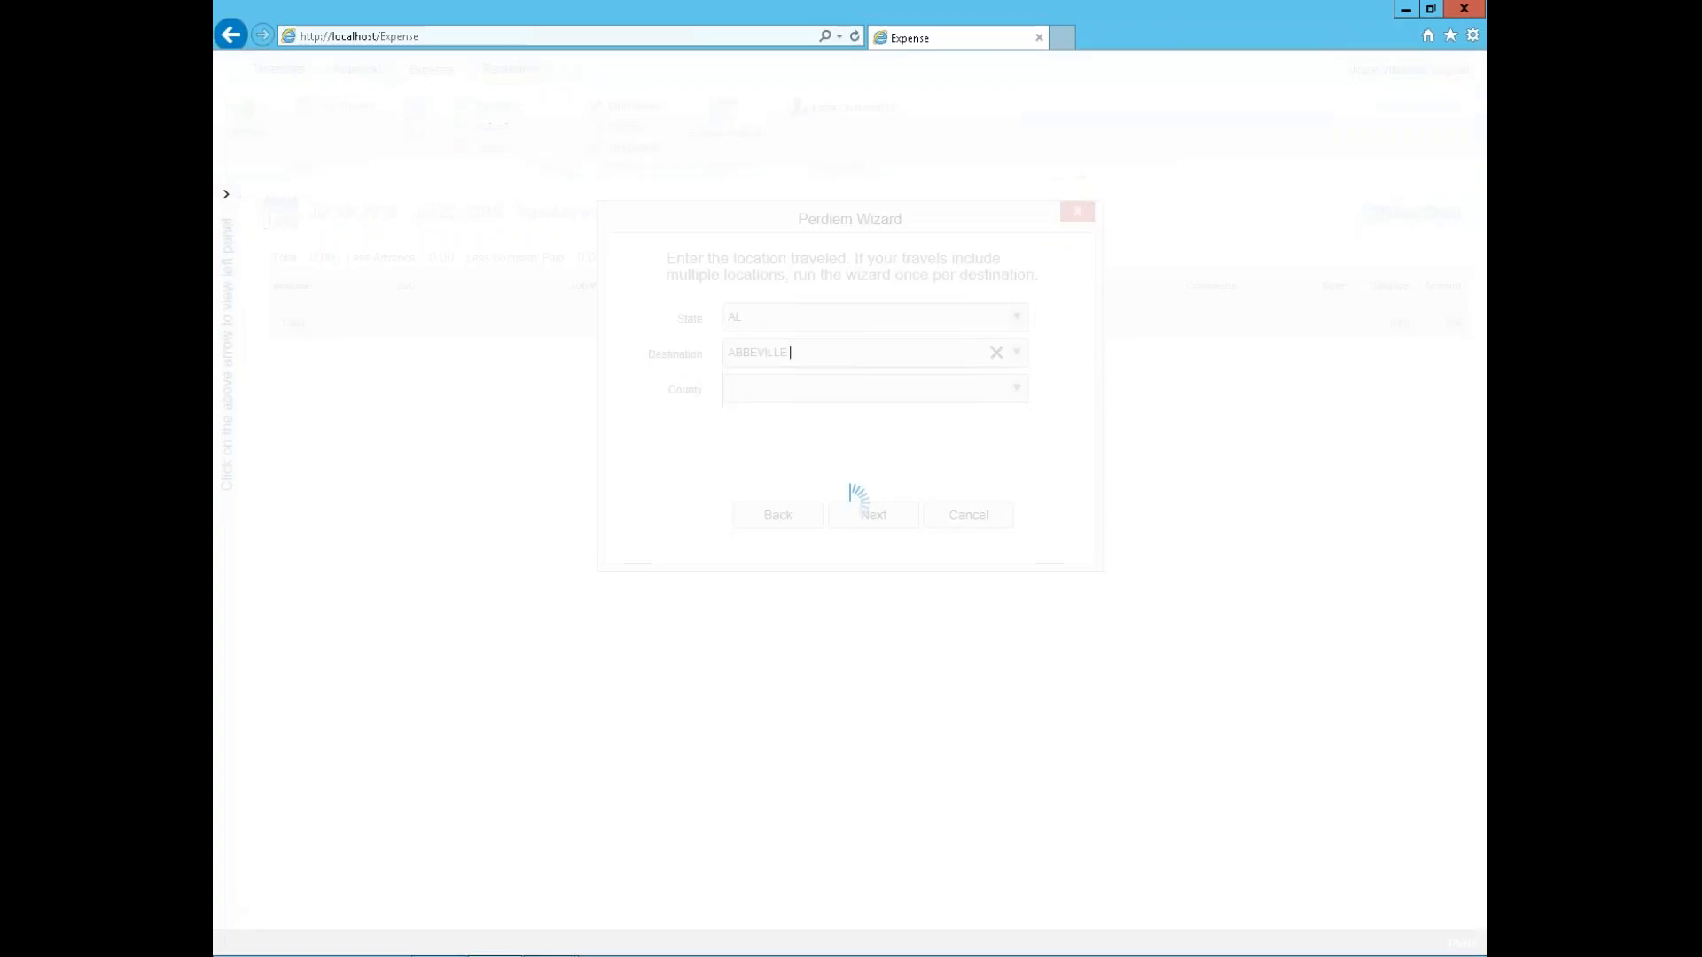
left_click(1015, 390)
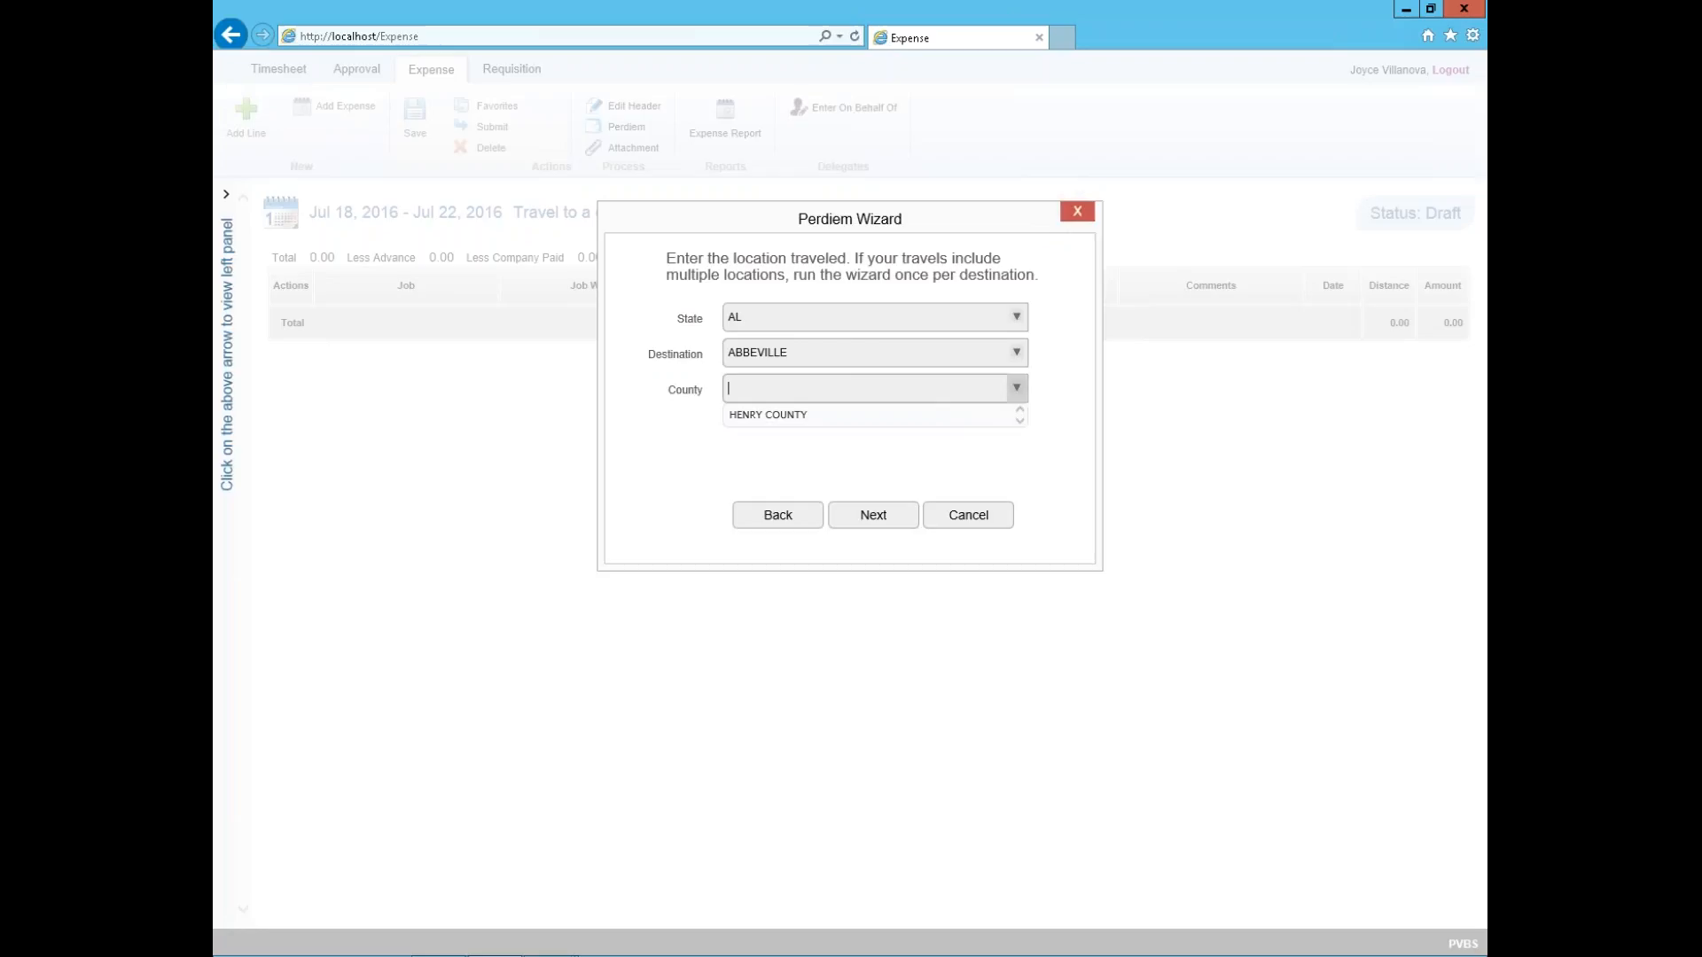
left_click(767, 415)
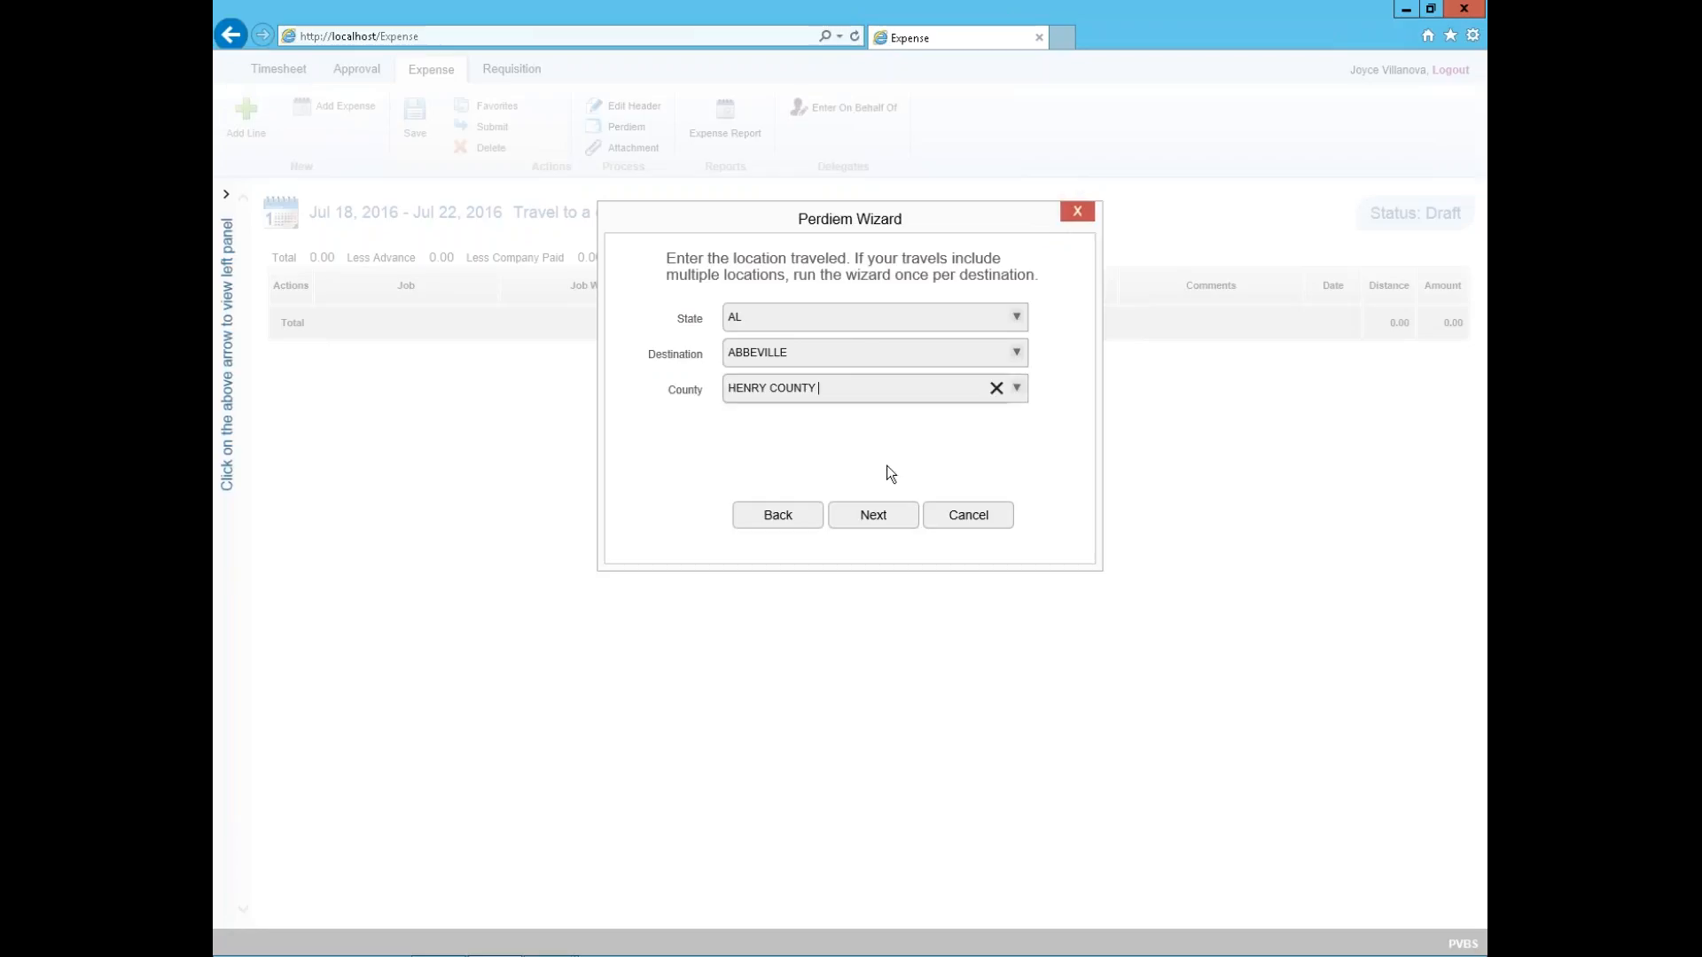
left_click(876, 505)
Step: Set the per diem dates to 7-18-2016 through 7-22-2016 and charge them to job 1004 - Project kempster, WBS code 001-02 - Travel
left_click(812, 263)
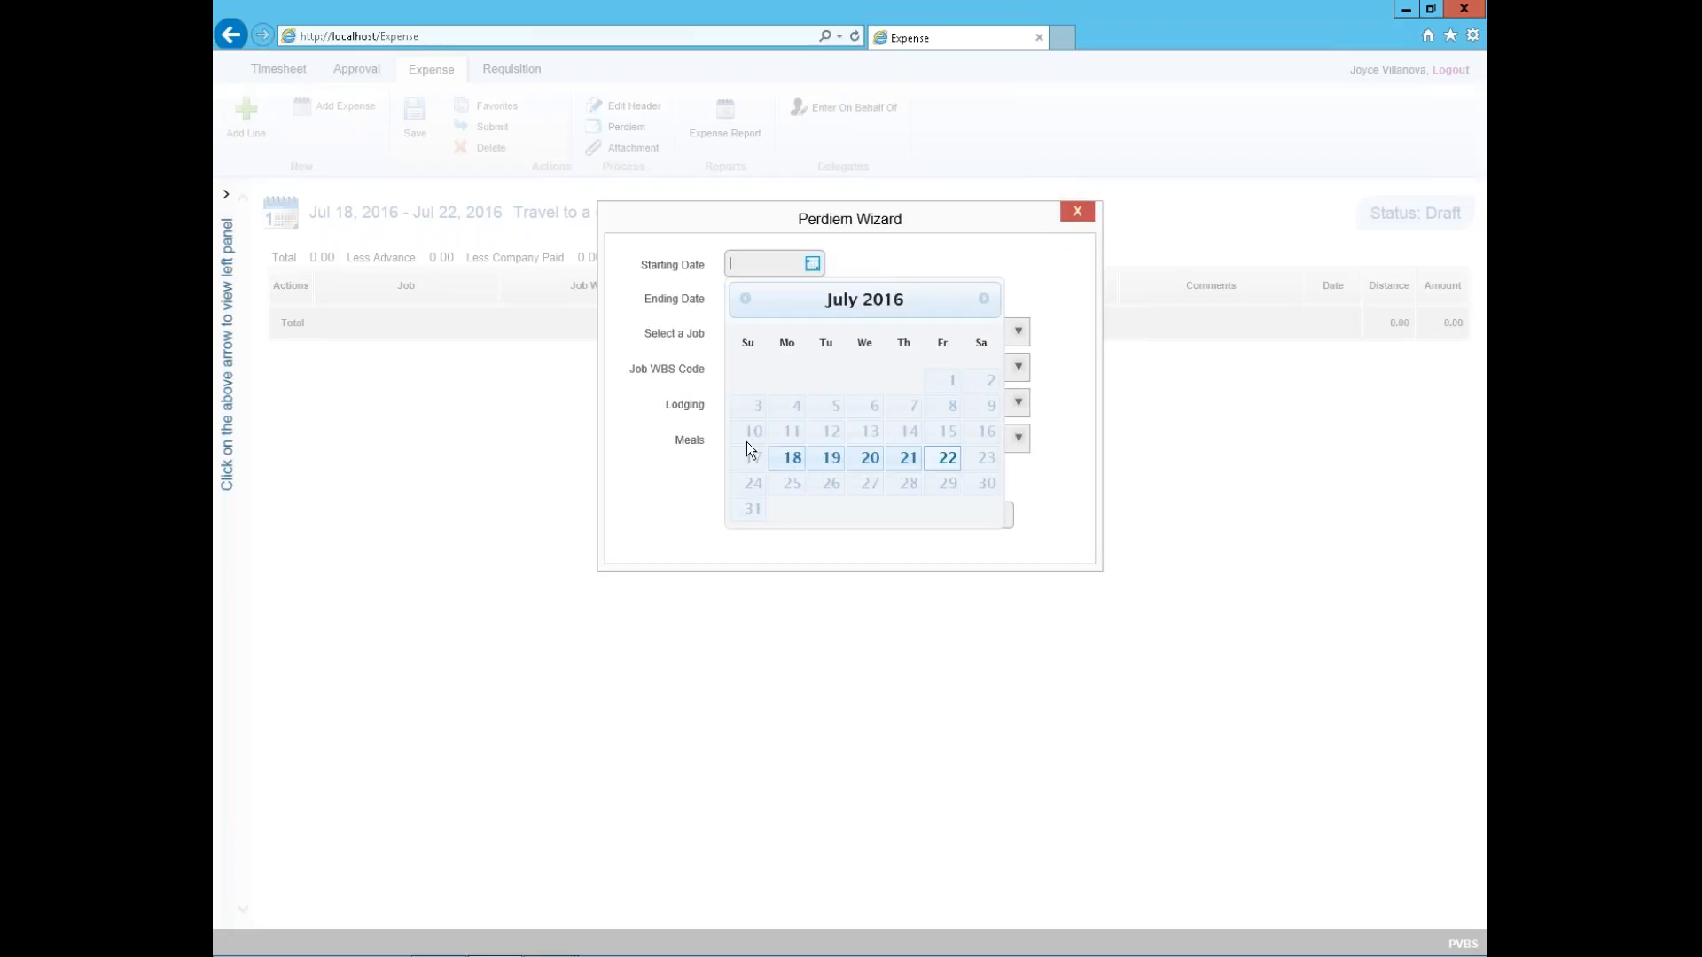
left_click(792, 460)
left_click(812, 298)
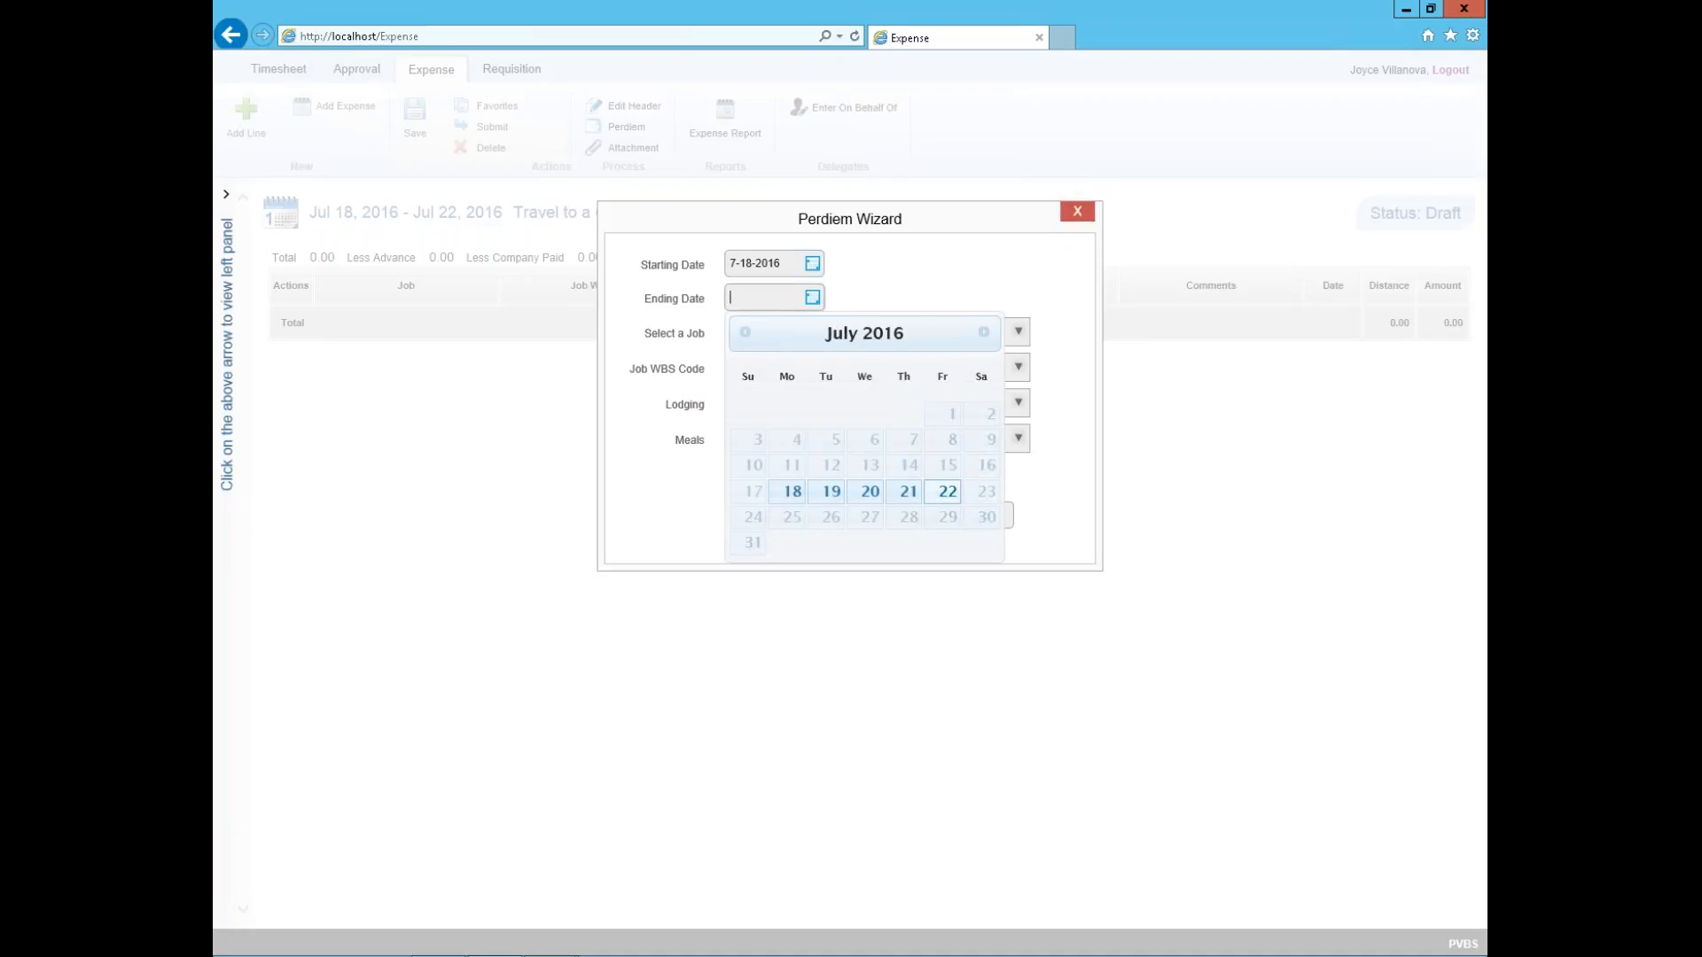
left_click(952, 493)
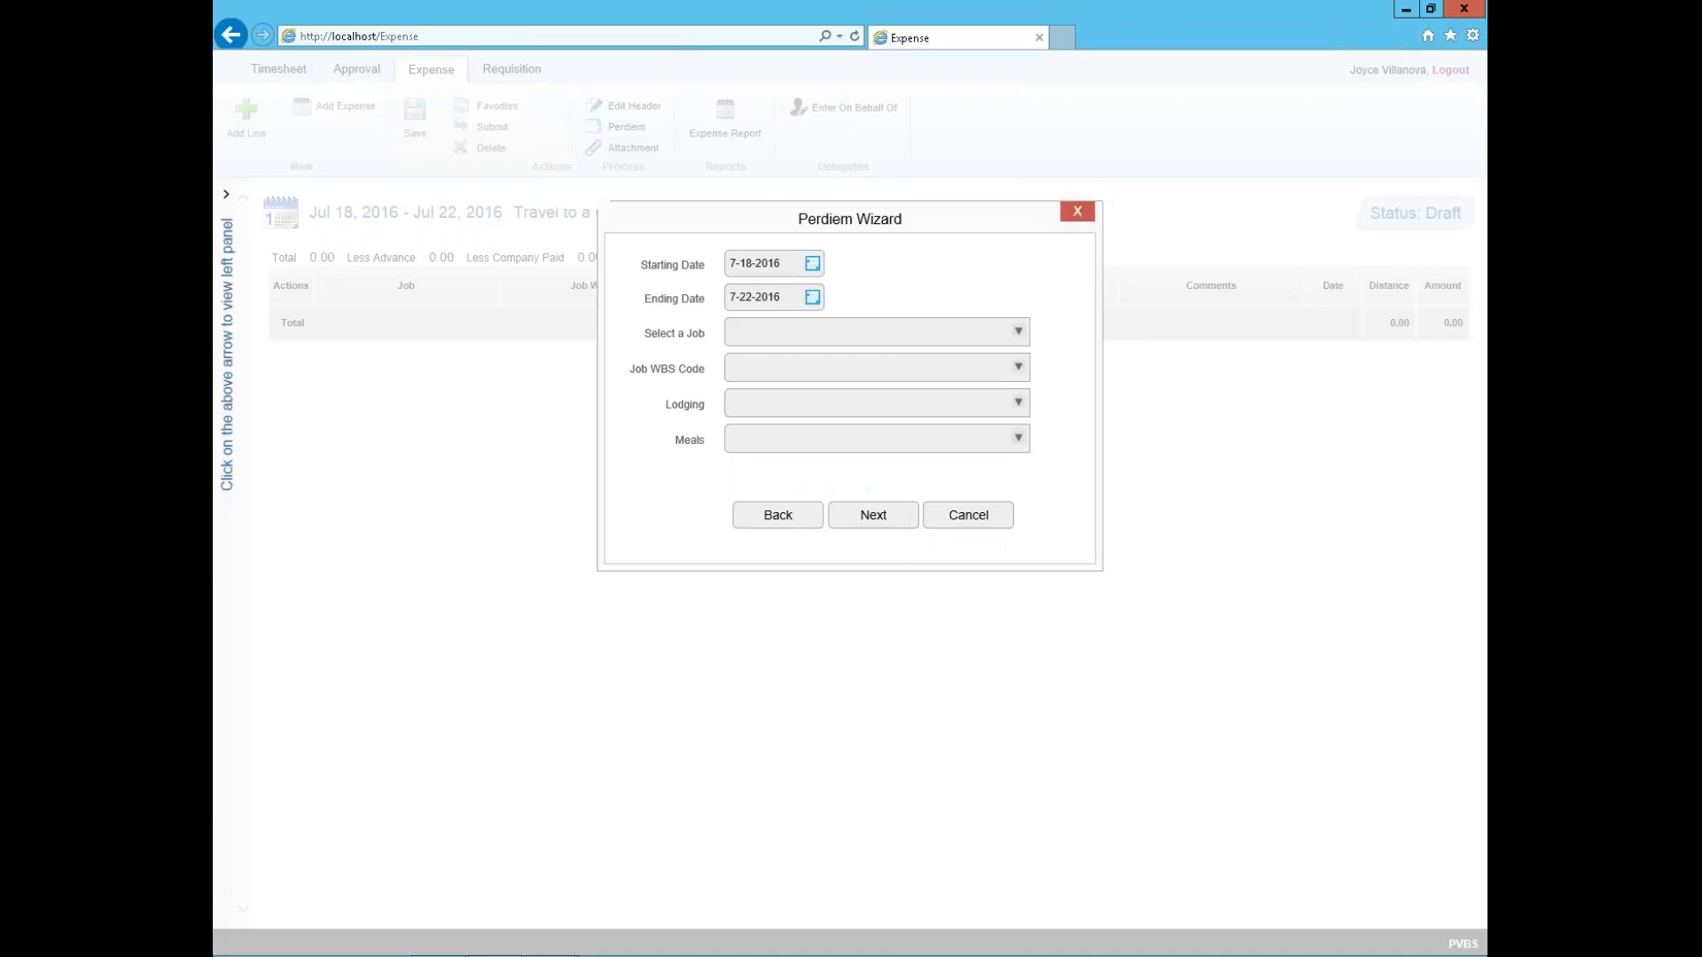
left_click(1014, 331)
left_click(824, 374)
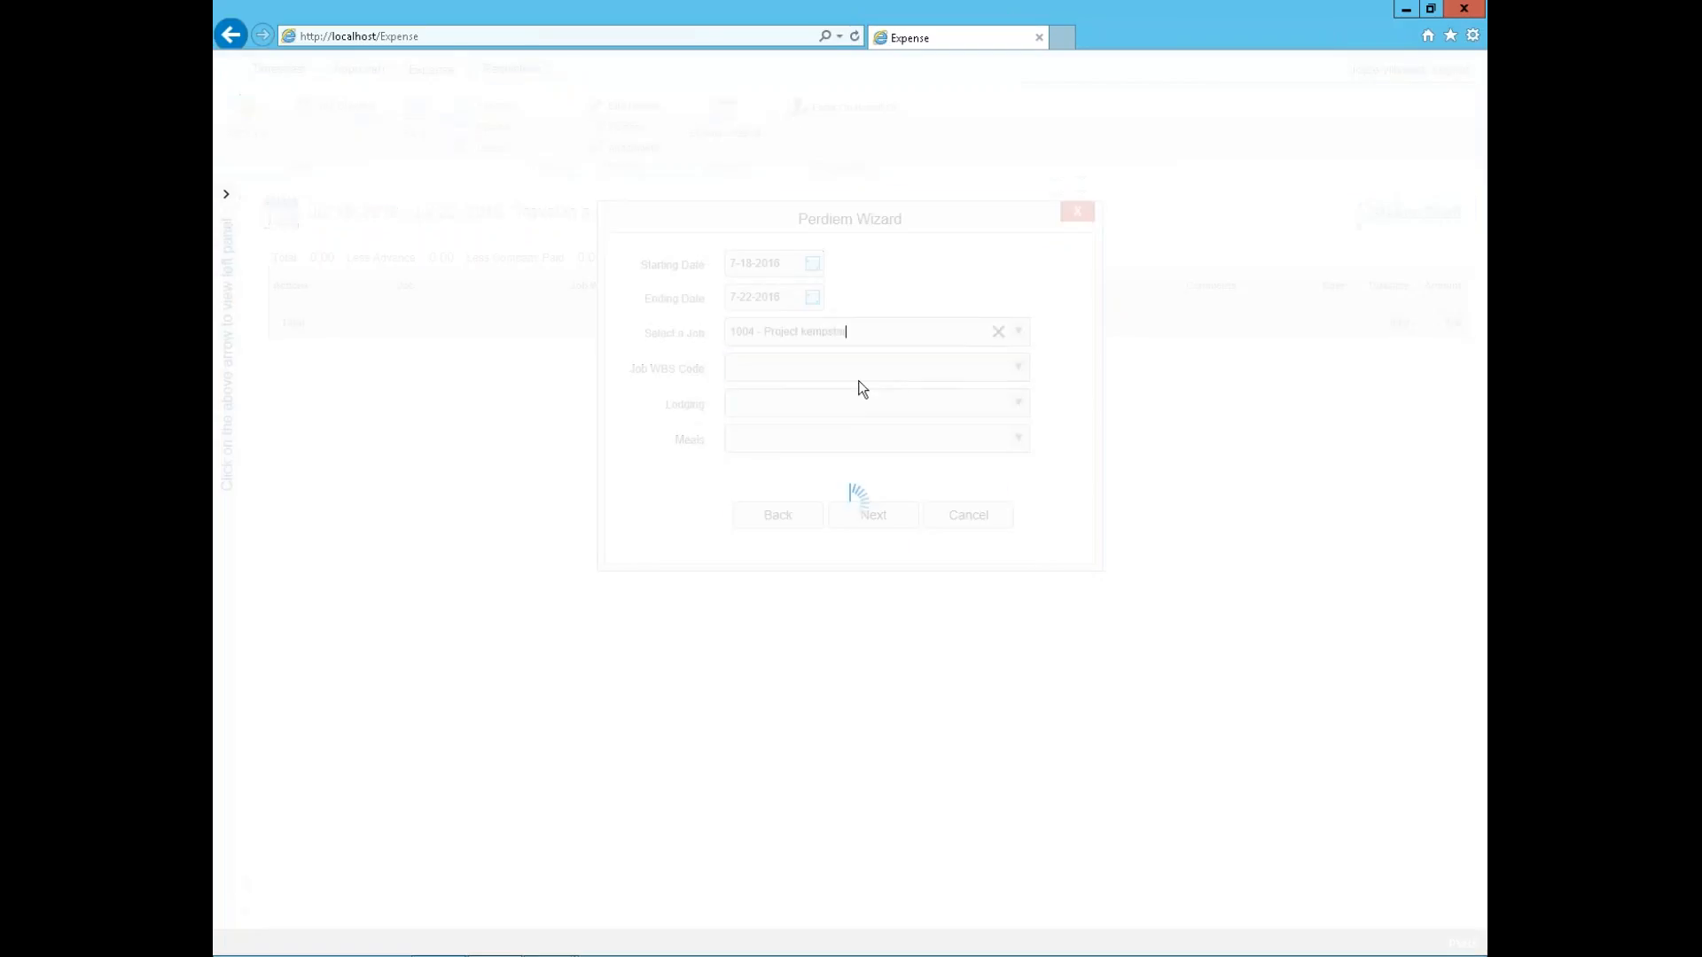
left_click(1018, 369)
left_click(851, 397)
Step: Assign the Lodging category to lodging and PerDiem to meals, keeping all lodging, meals and incidentals checked for every travel date
left_click(1017, 405)
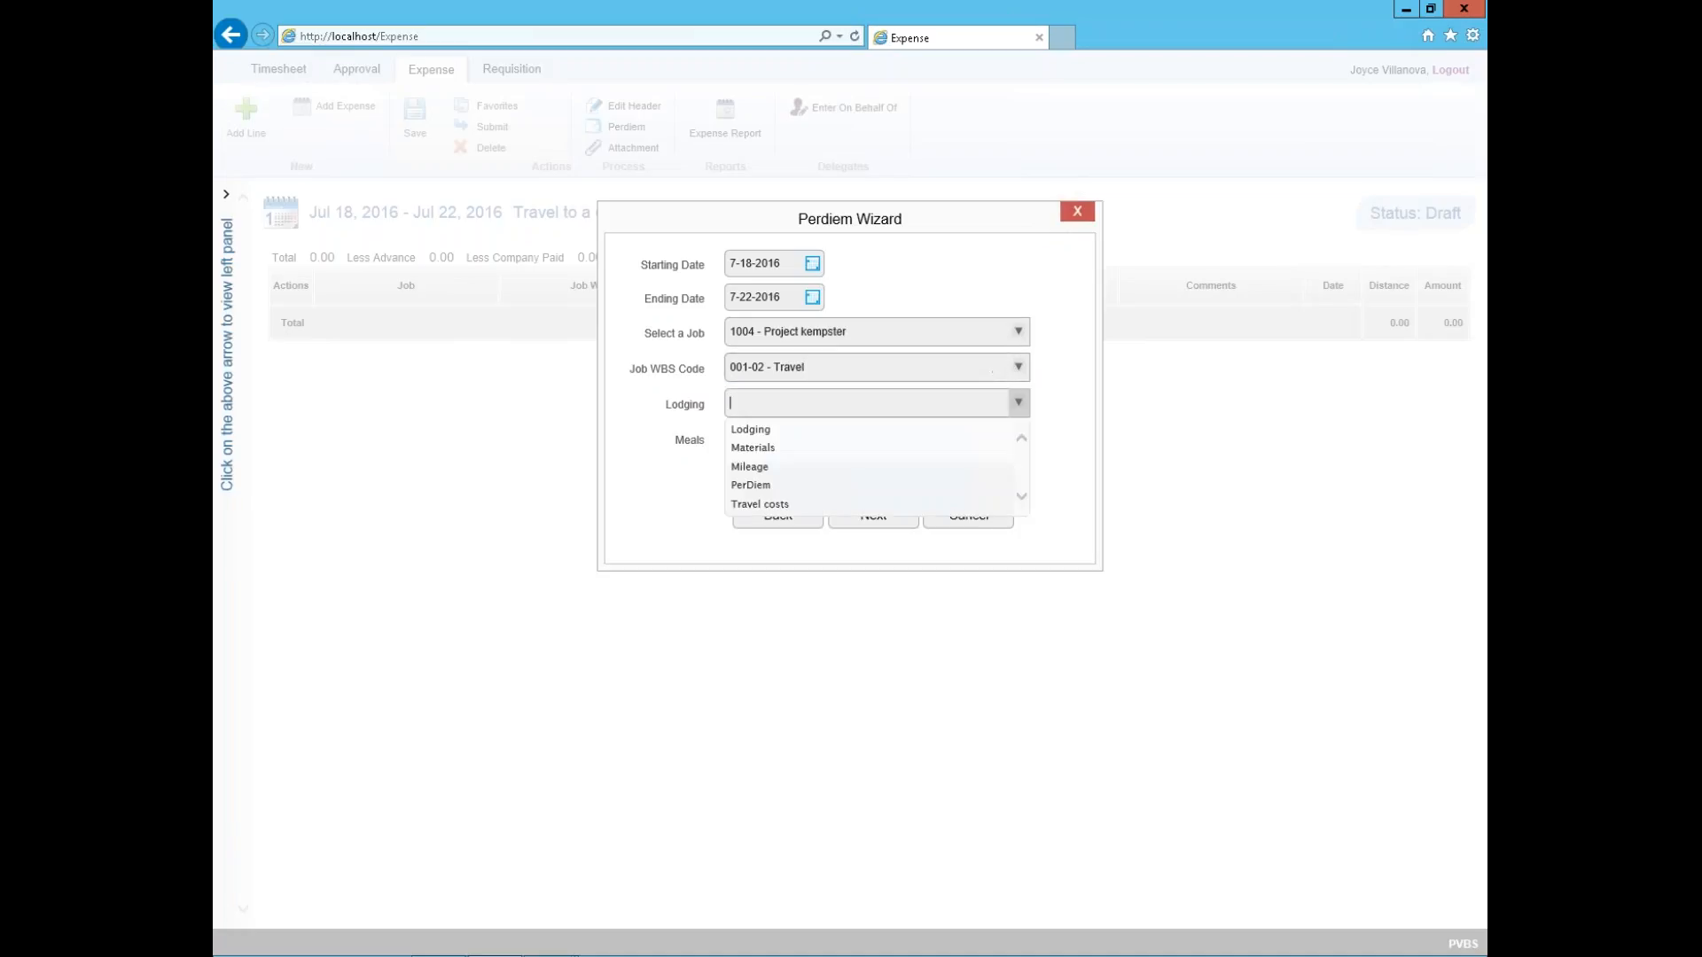
left_click(833, 448)
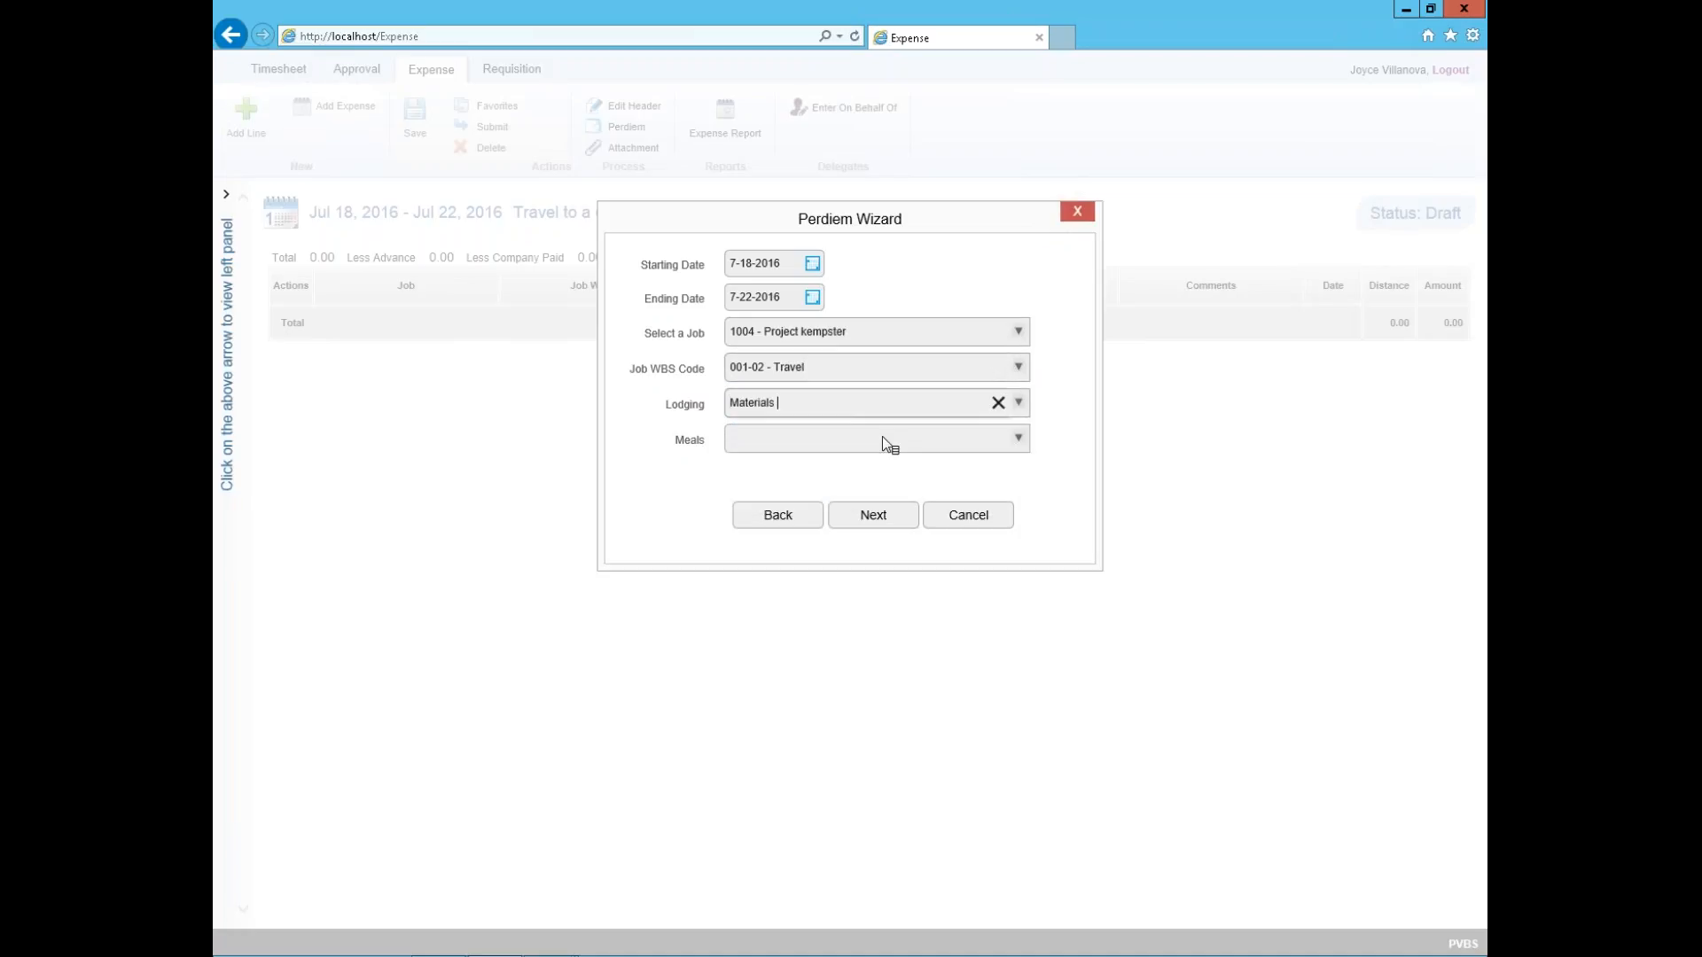
left_click(1022, 403)
left_click(999, 403)
type("lod")
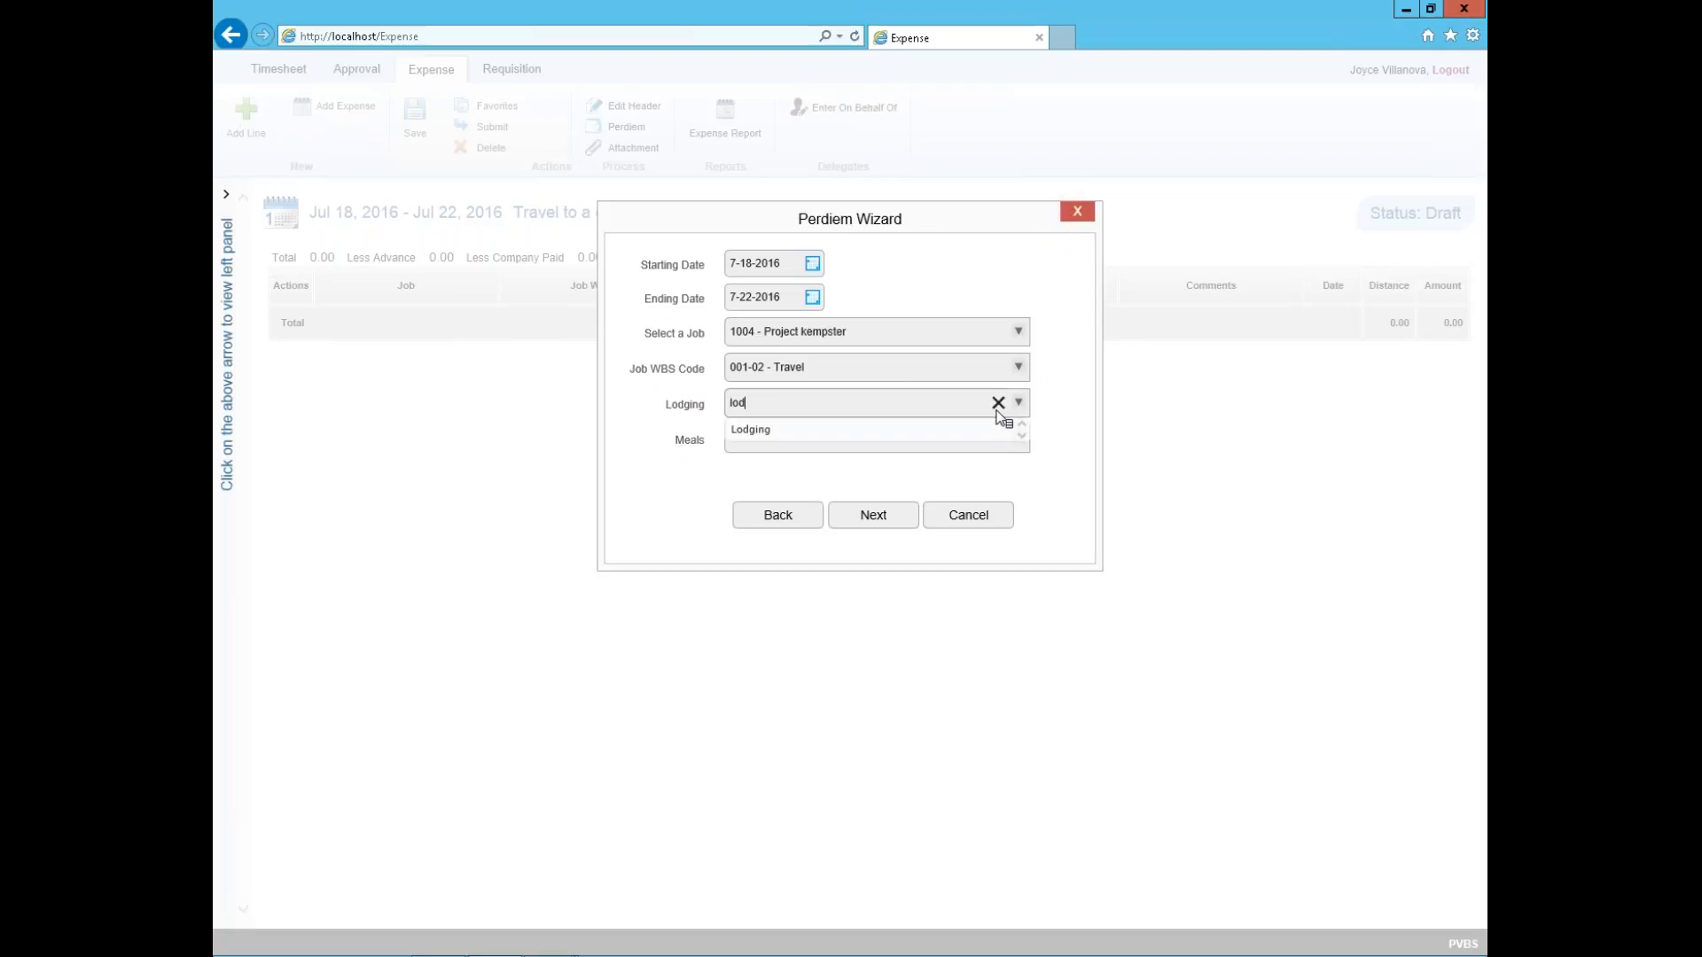
left_click(971, 426)
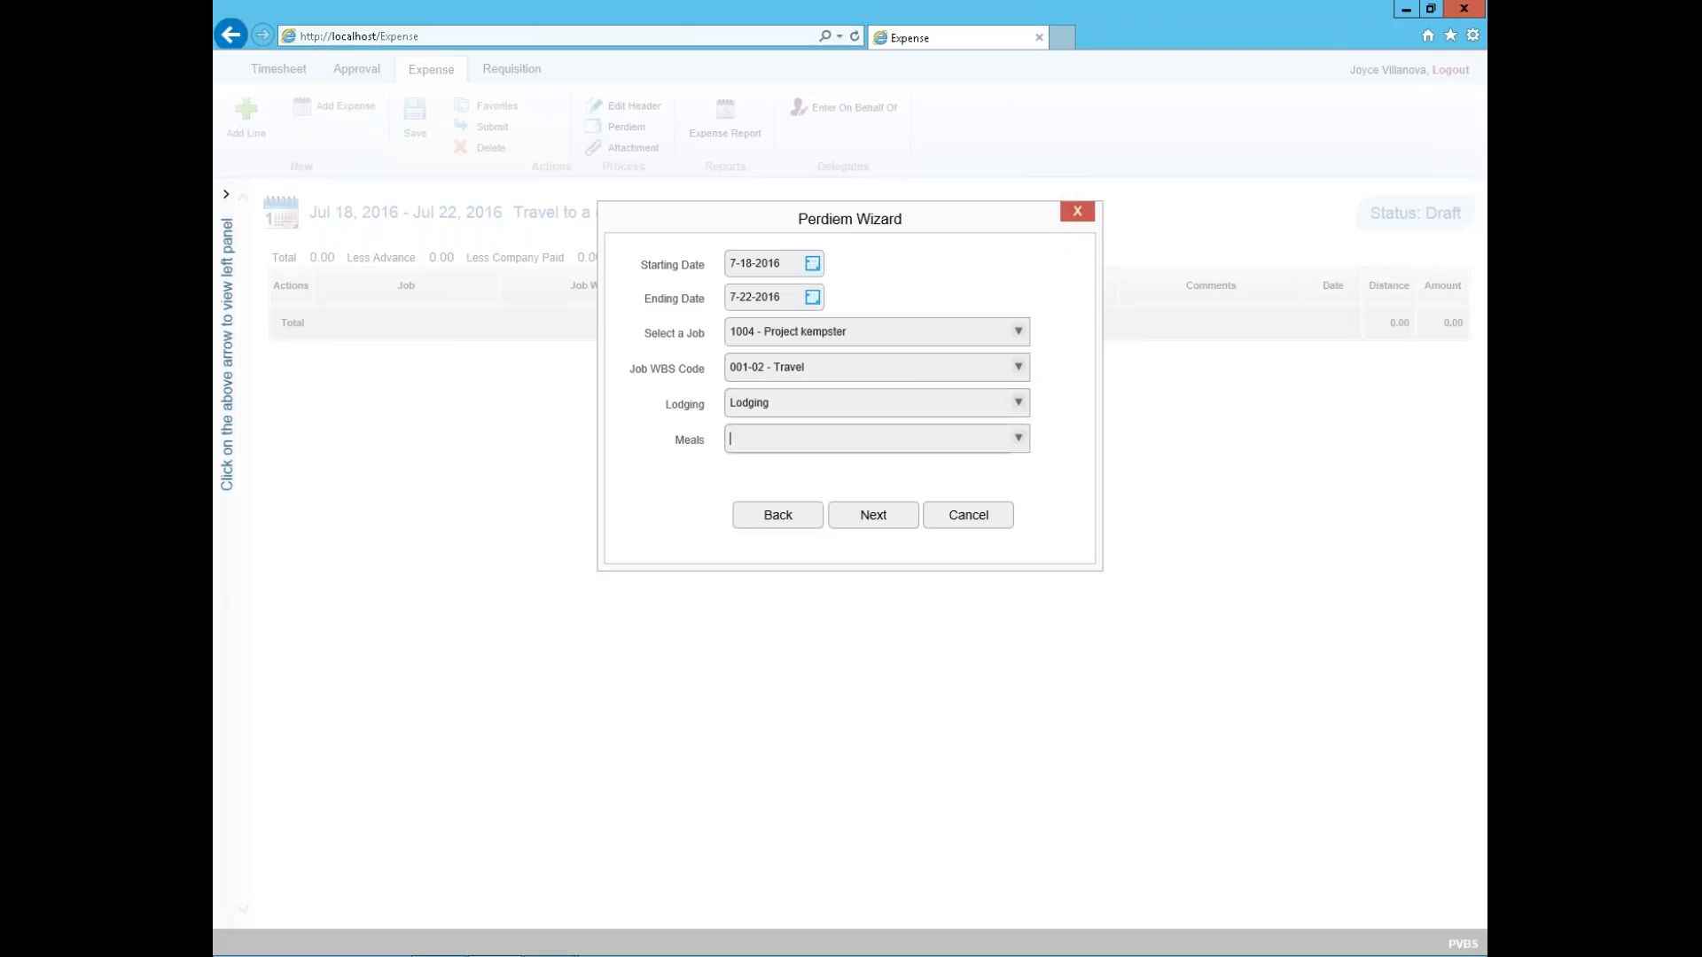
type("per")
left_click(808, 465)
left_click(846, 517)
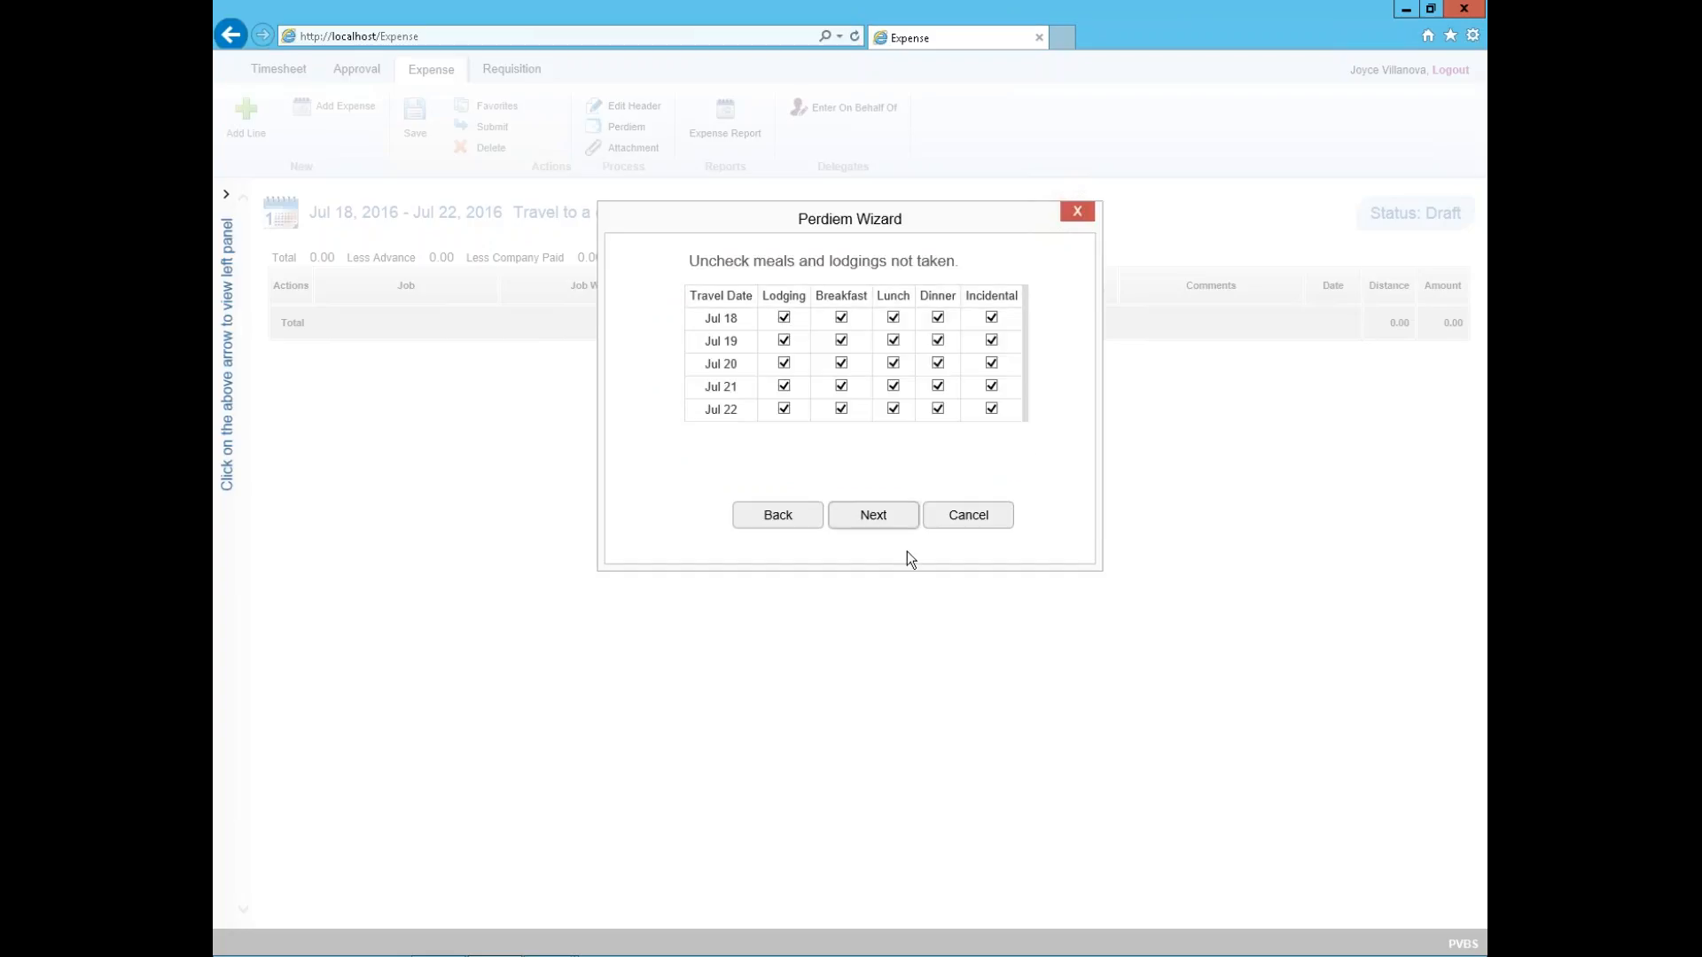
left_click(878, 521)
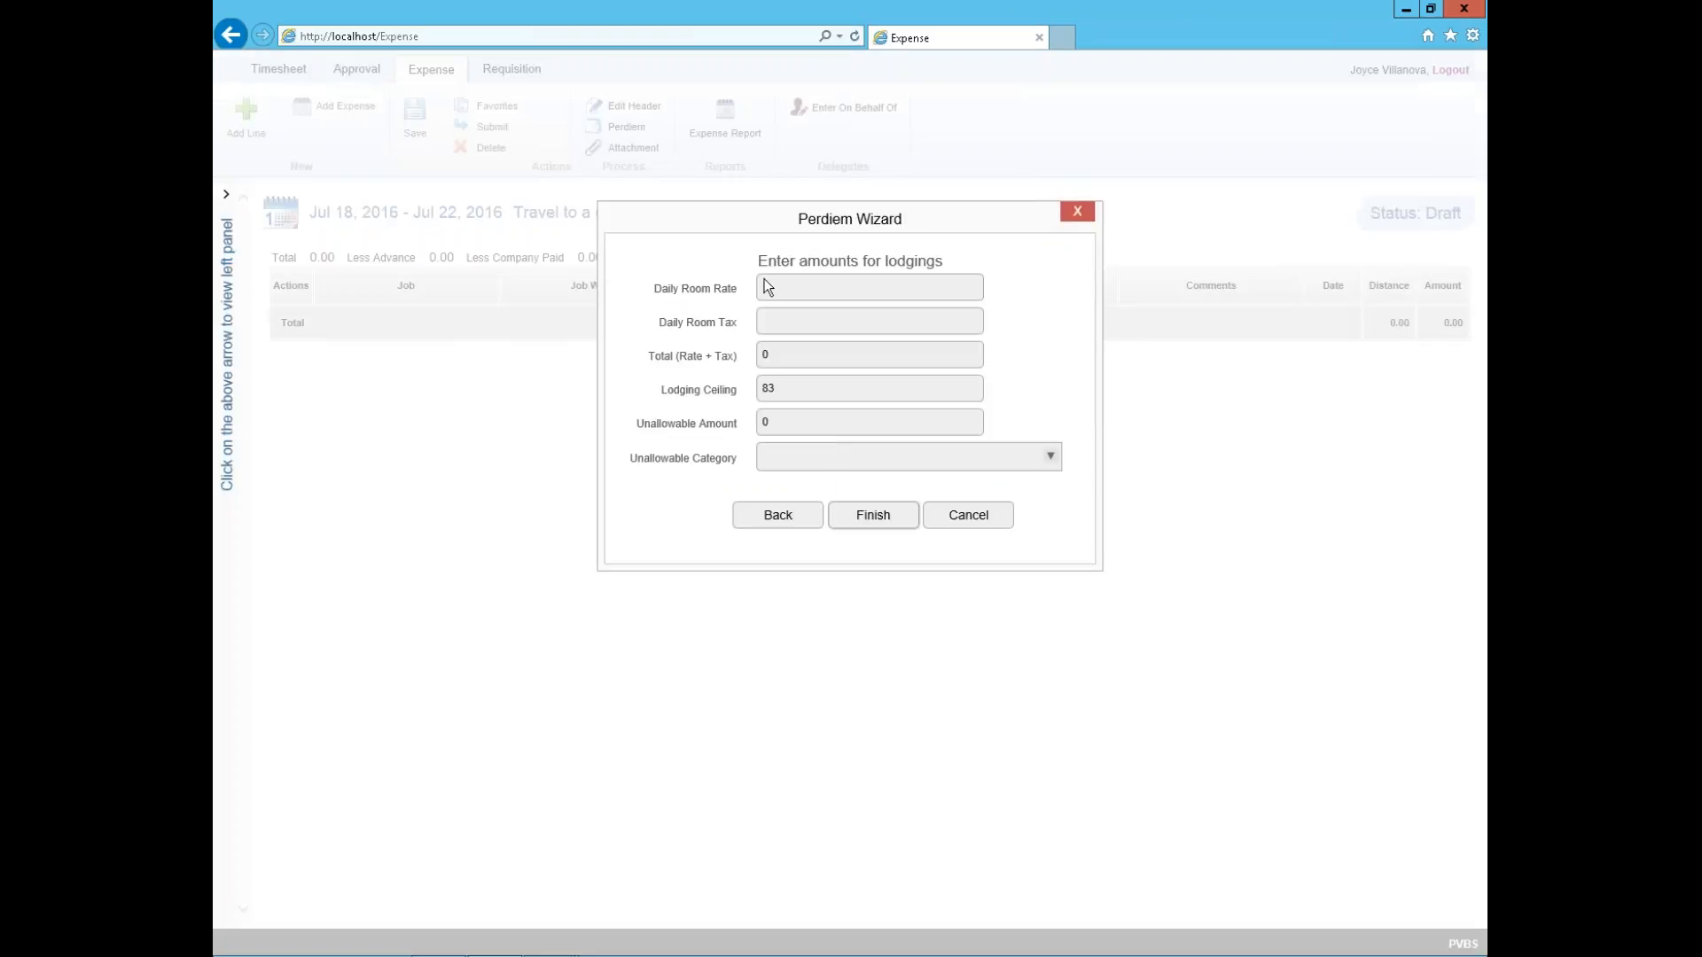
Step: Enter a daily room rate of 75 and a daily room tax of 5, and finish the per diem wizard
type("75")
key("Tab")
type("5")
key("Tab")
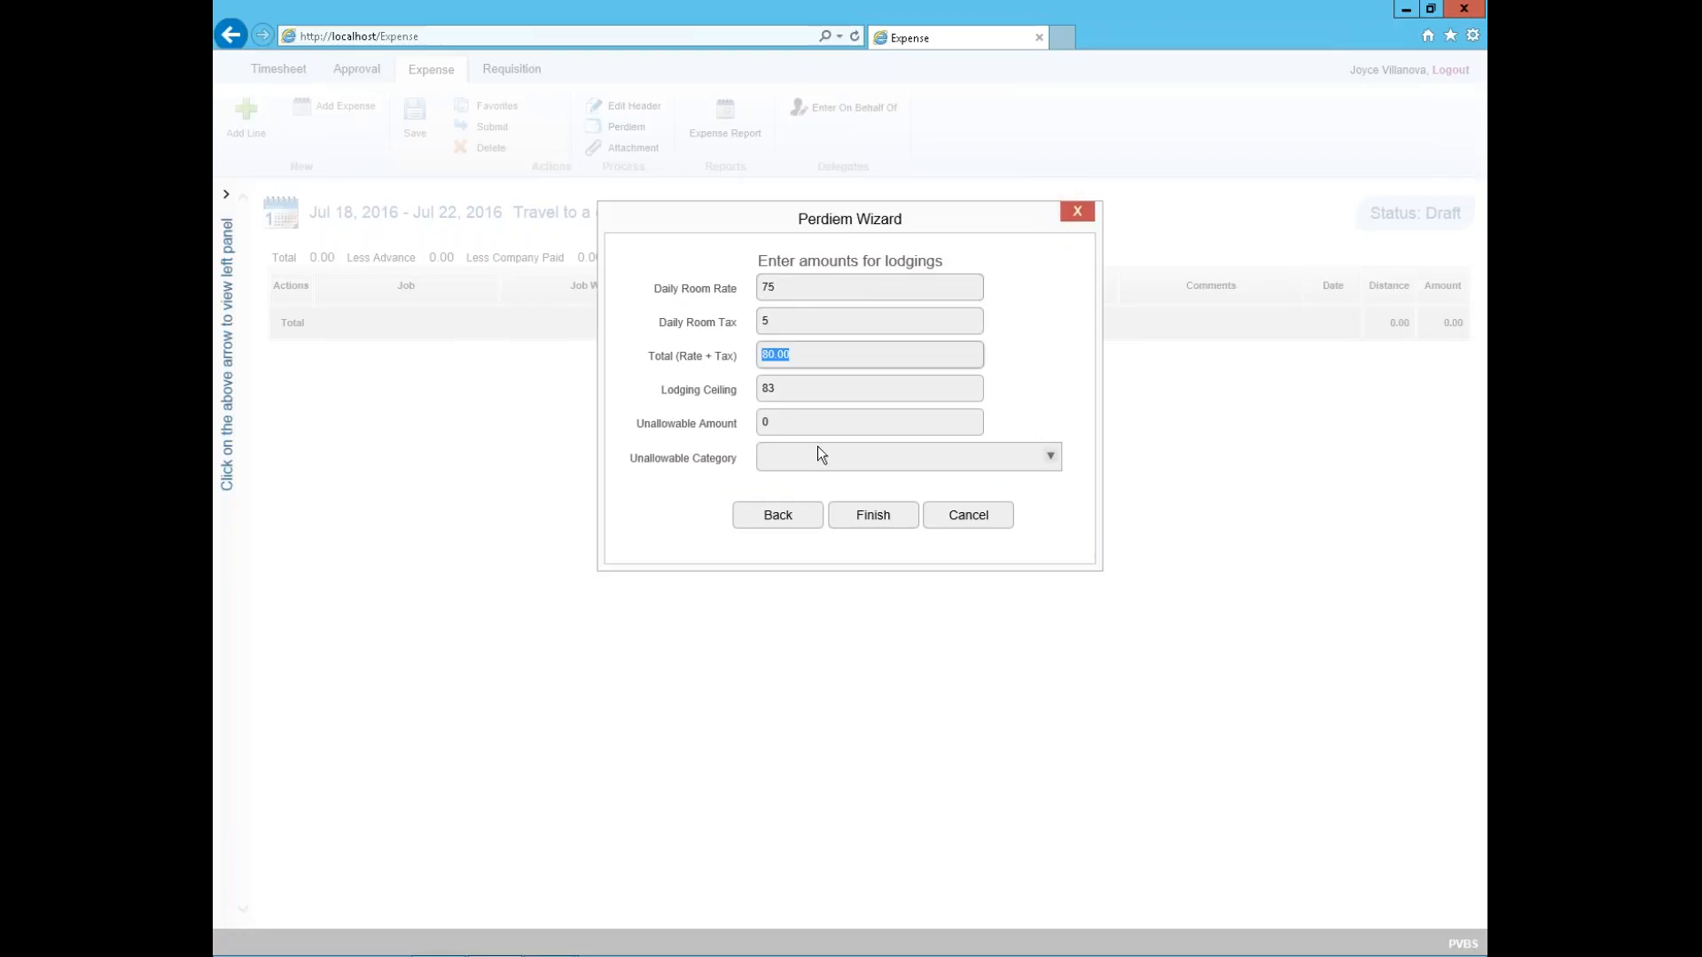
left_click(867, 514)
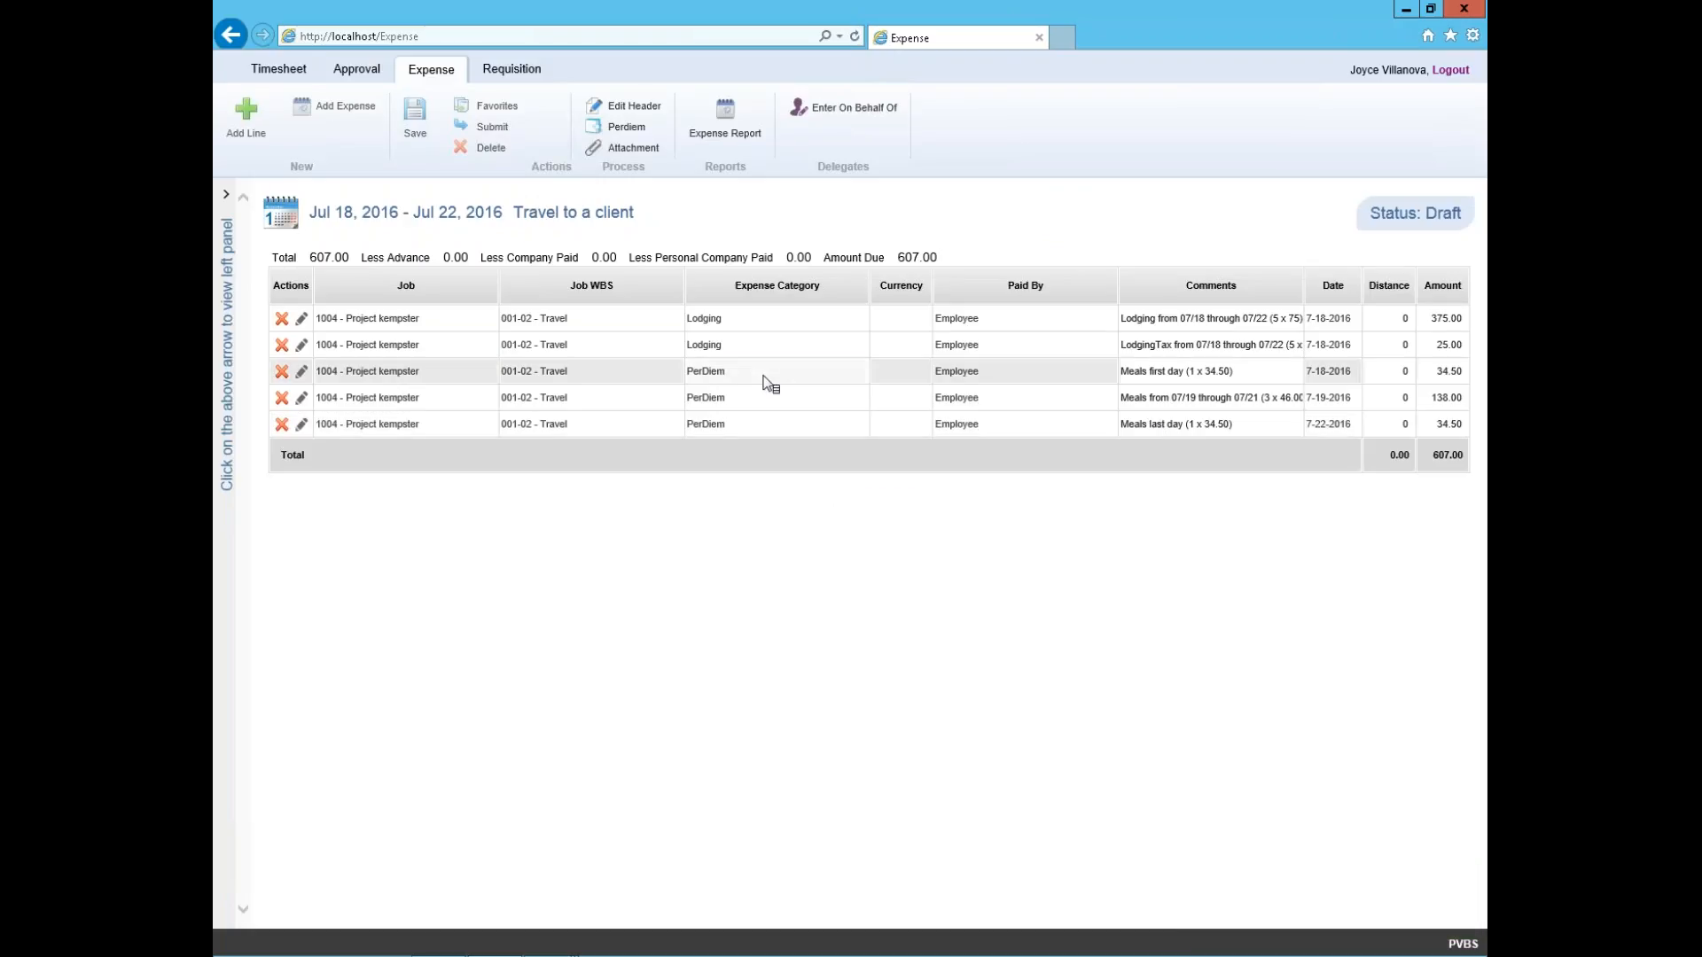
Step: Save the expense report, view its attachments and close them without uploading a file
left_click(415, 117)
left_click(633, 148)
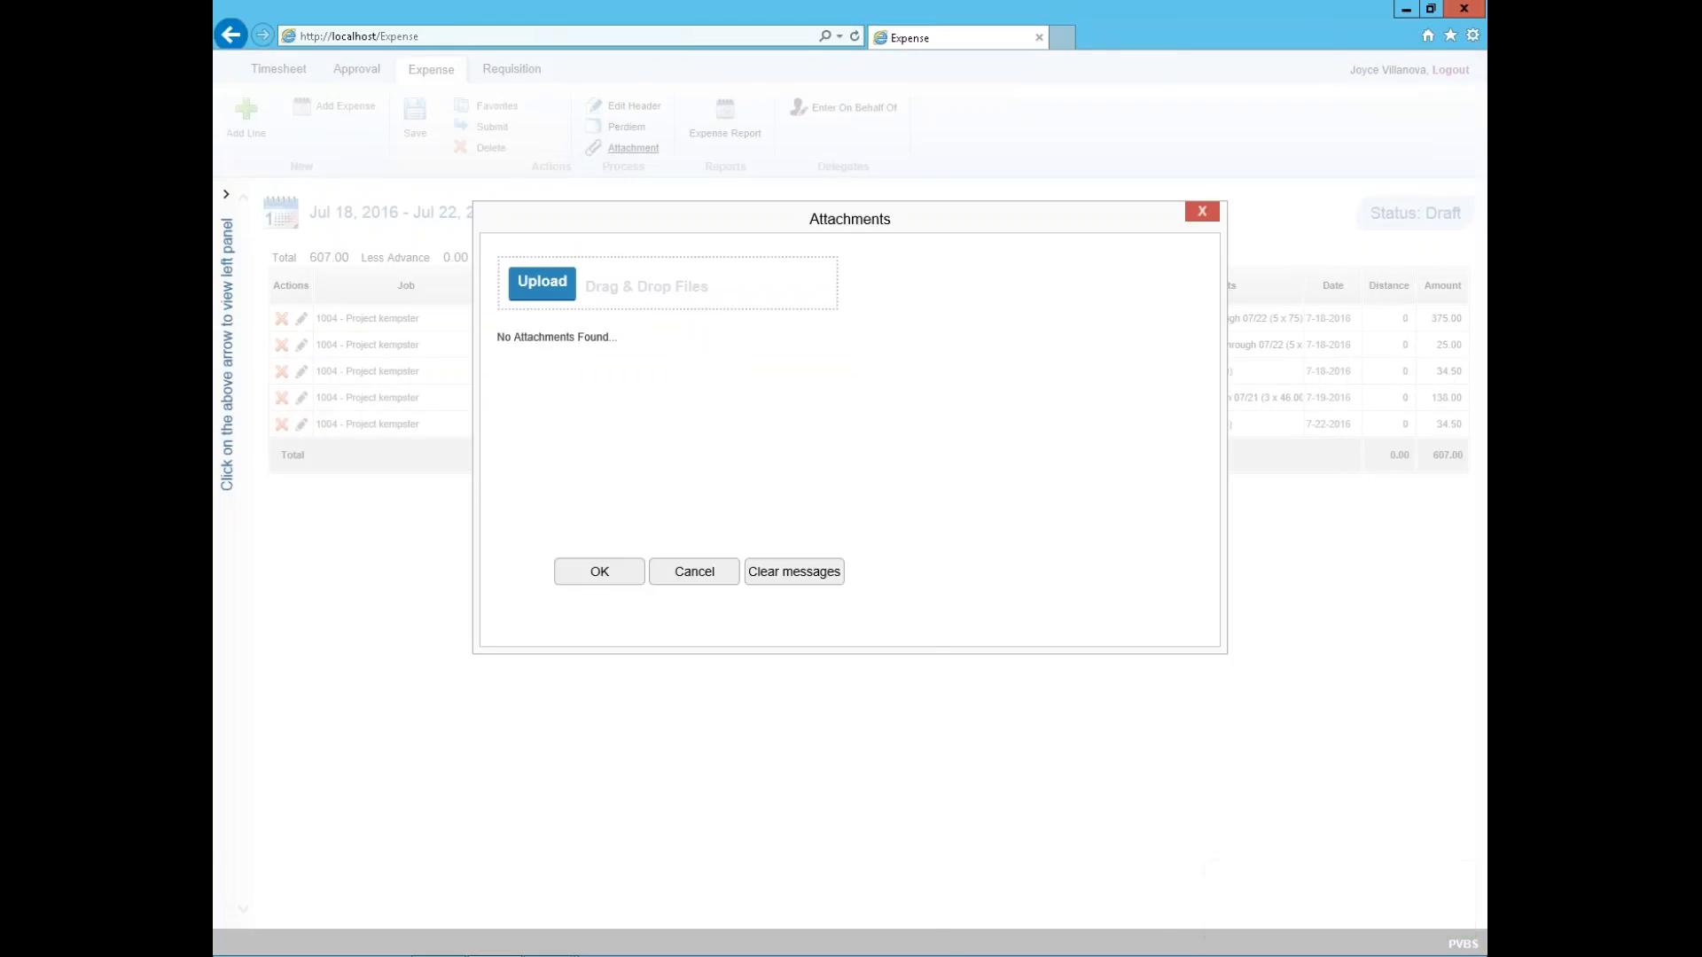
left_click(709, 574)
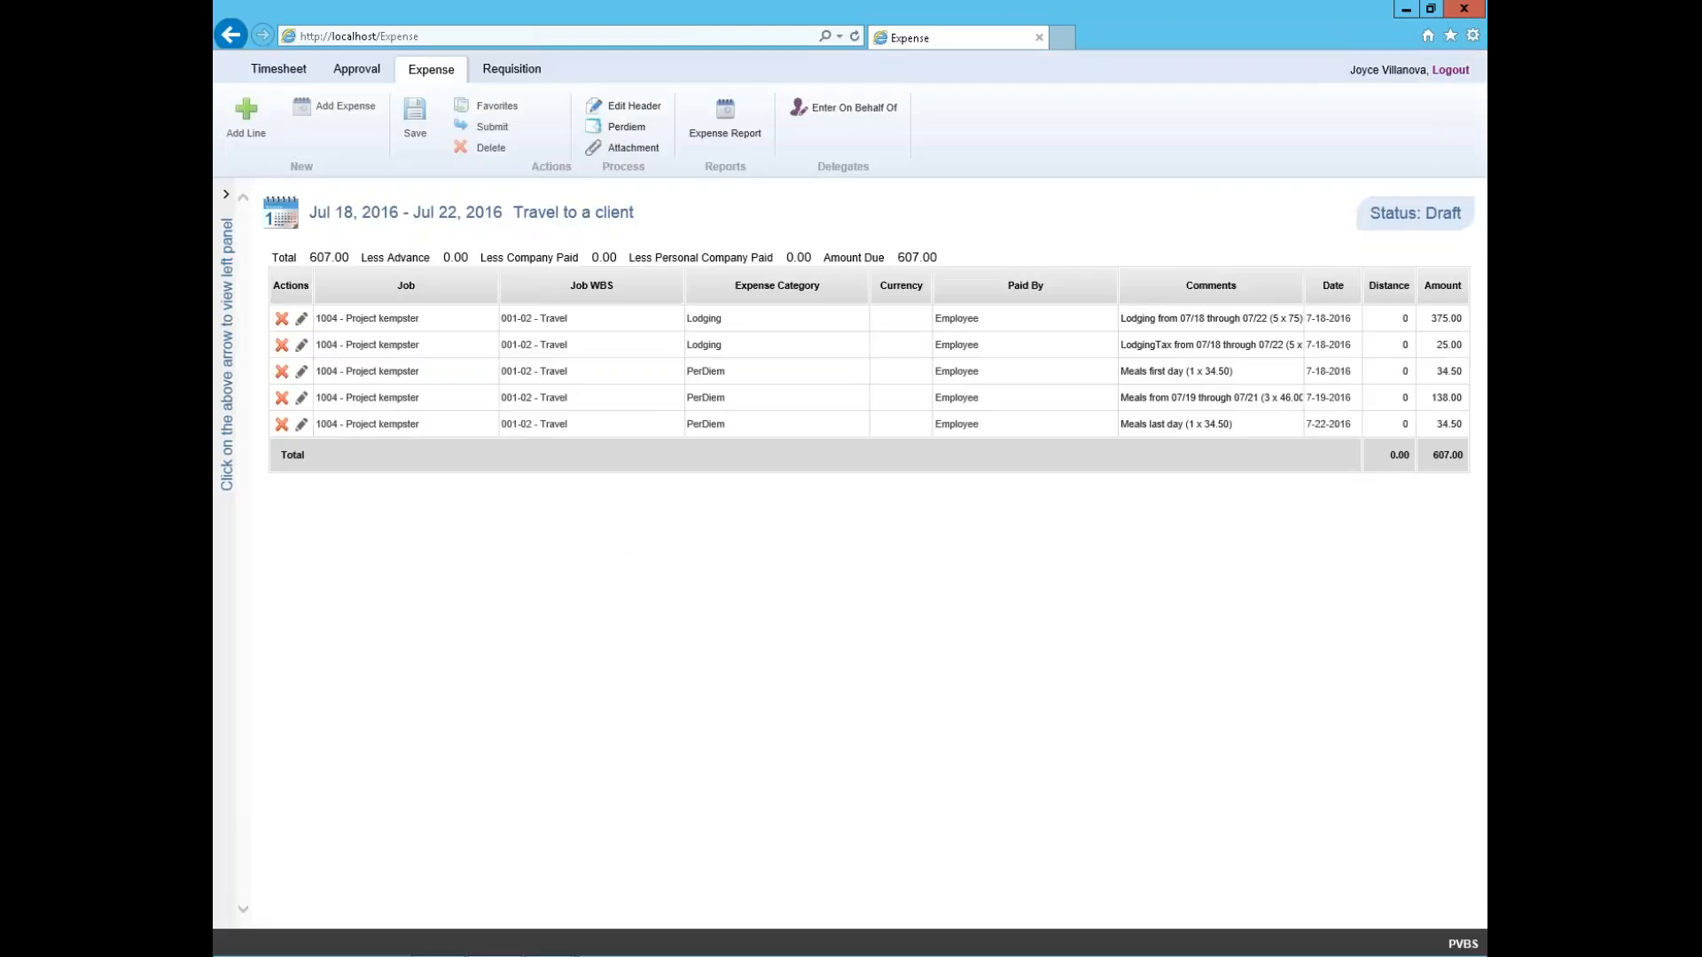
Step: Save the "Travel to a client" expense report again and submit it for approval
left_click(415, 117)
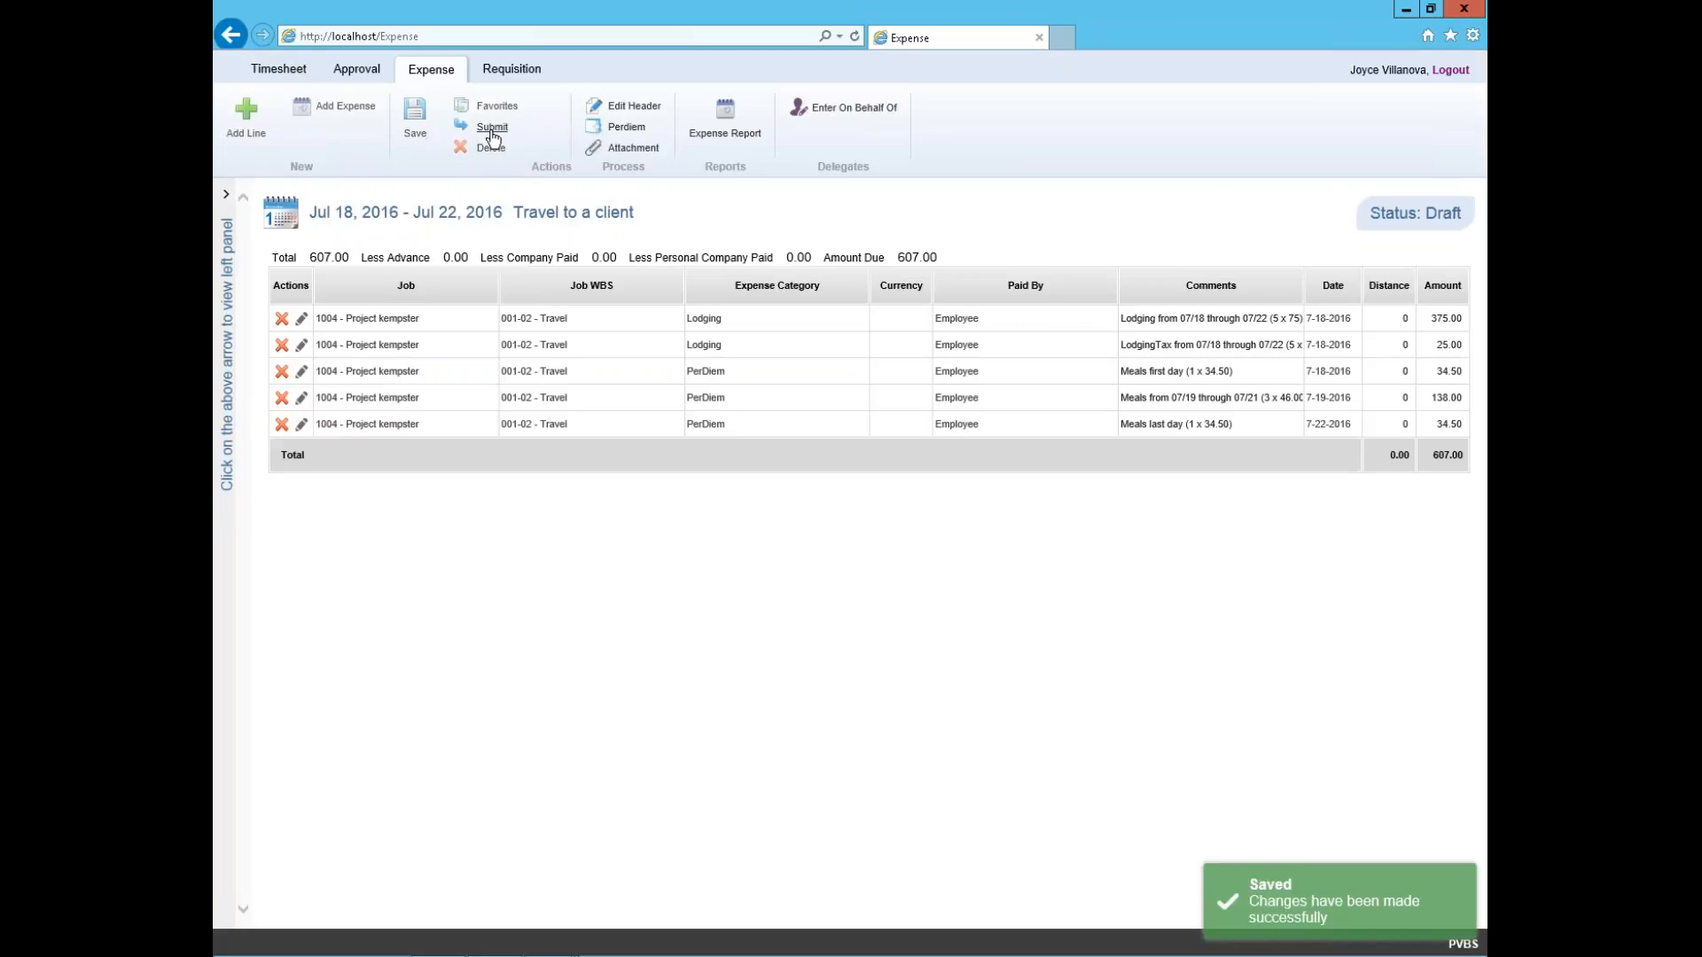
left_click(492, 126)
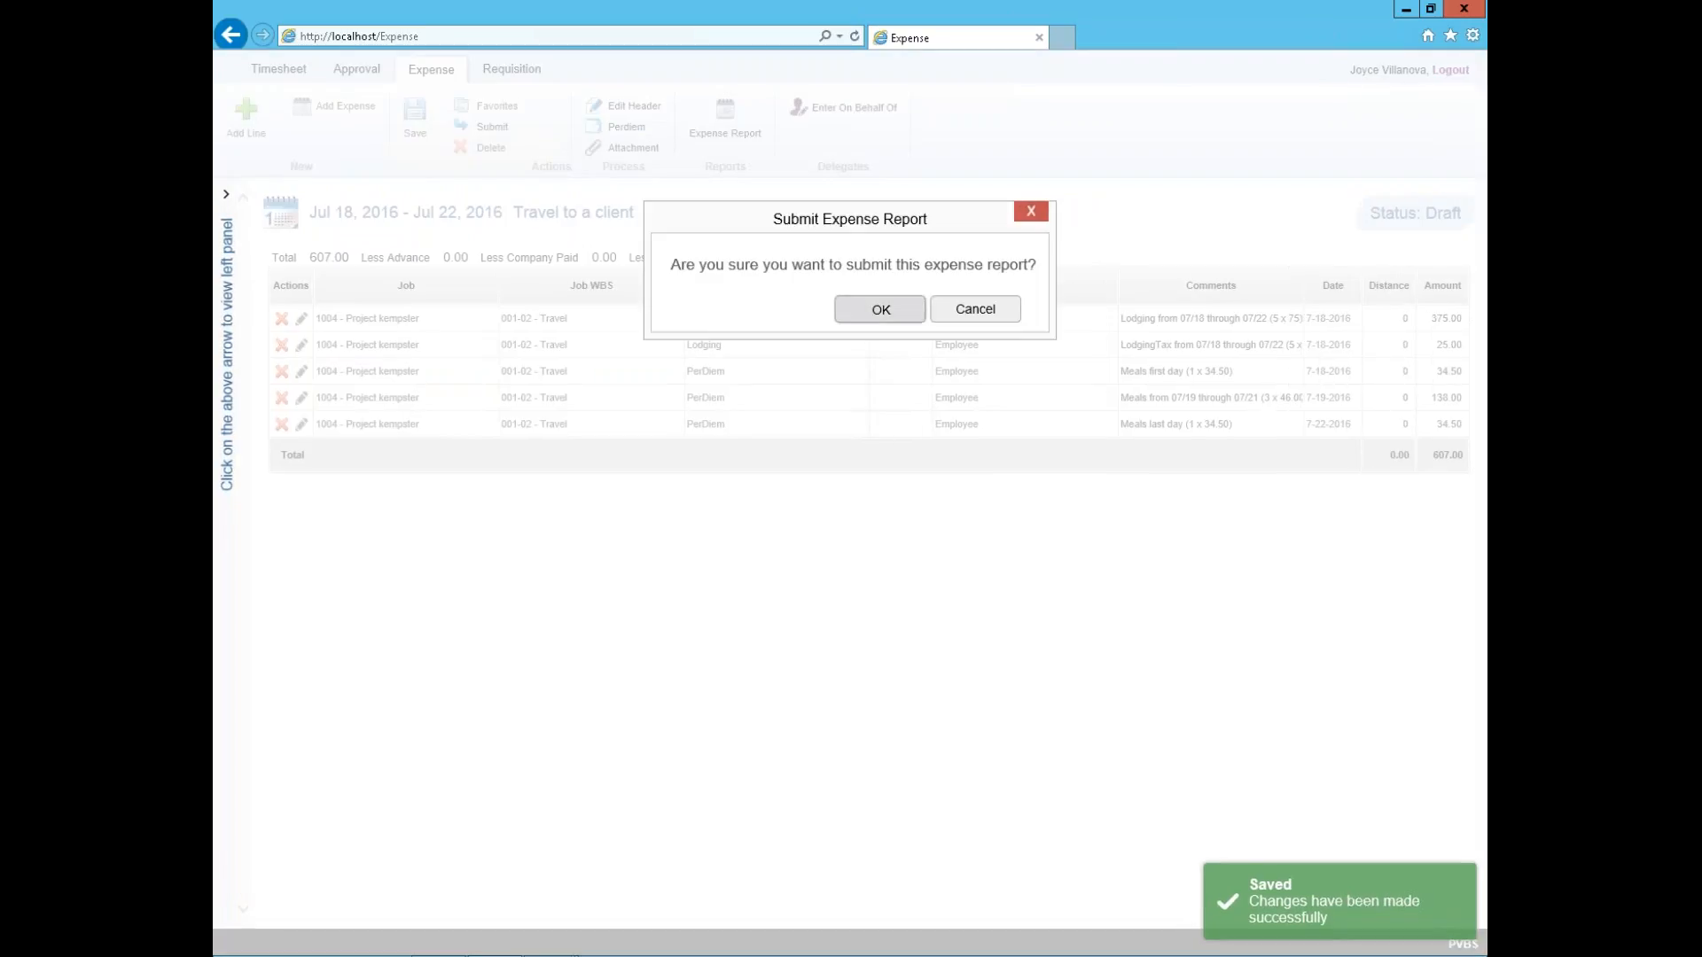
left_click(880, 308)
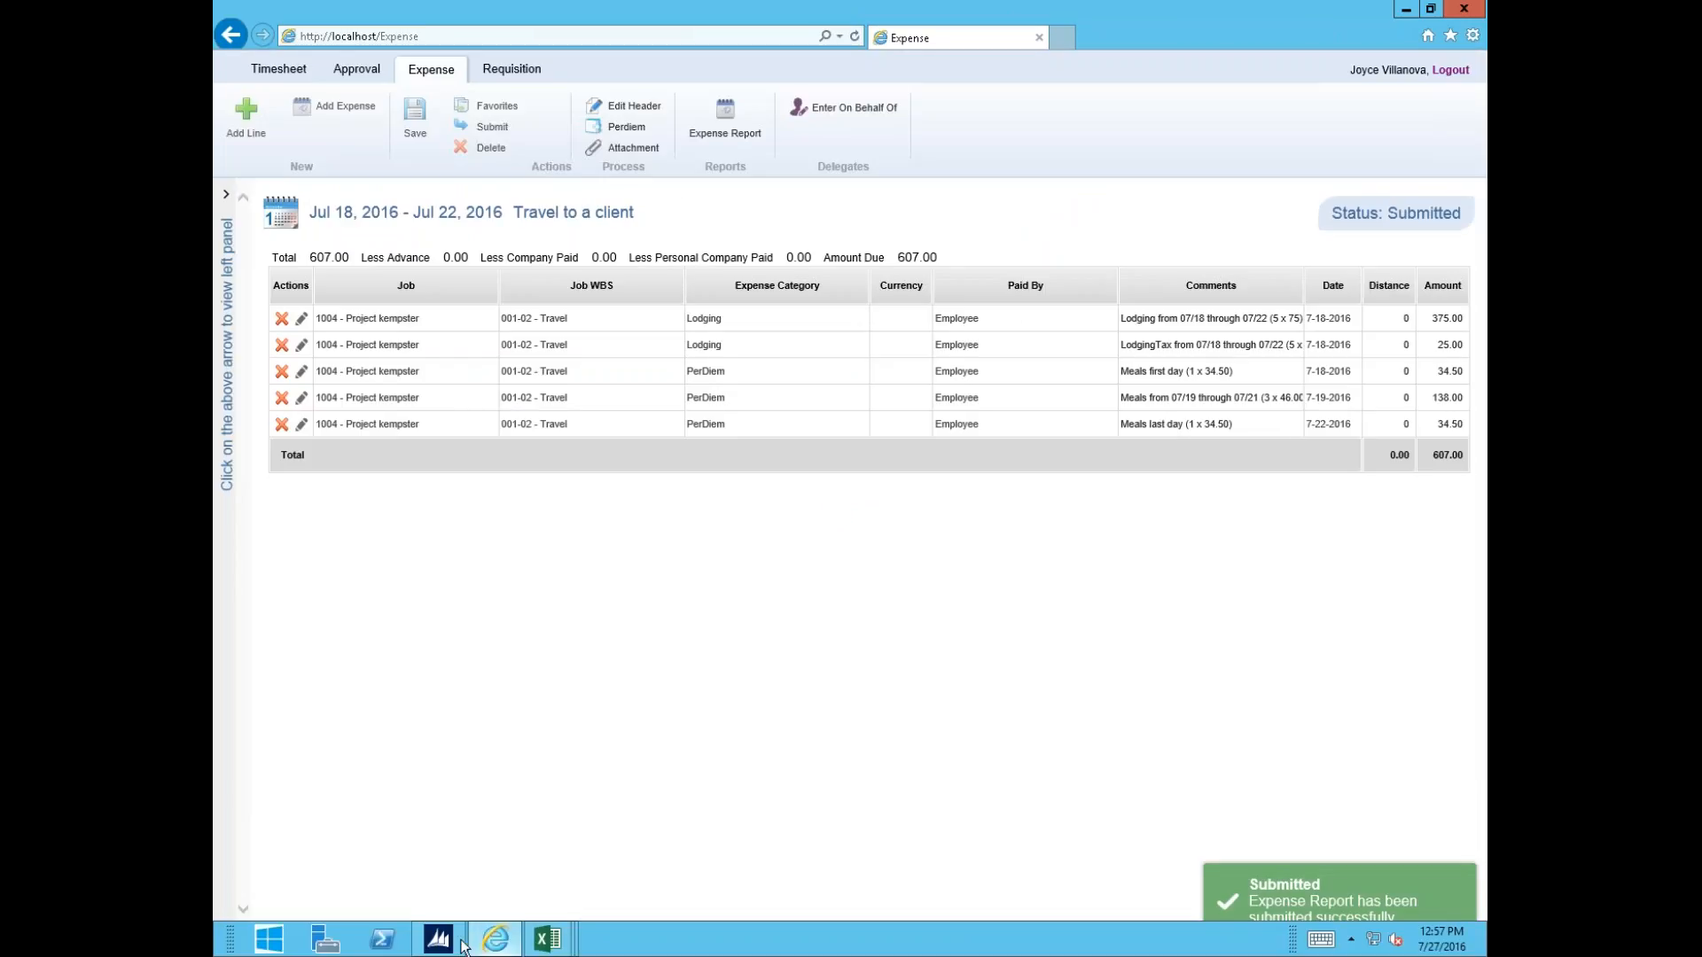
Step: Switch to Dynamics NAV, find the Expense list and open the 7/18/2016 to 7/22/2016 "Travel to a client" expense to view its lines
left_click(438, 938)
left_click(1316, 43)
type("expense")
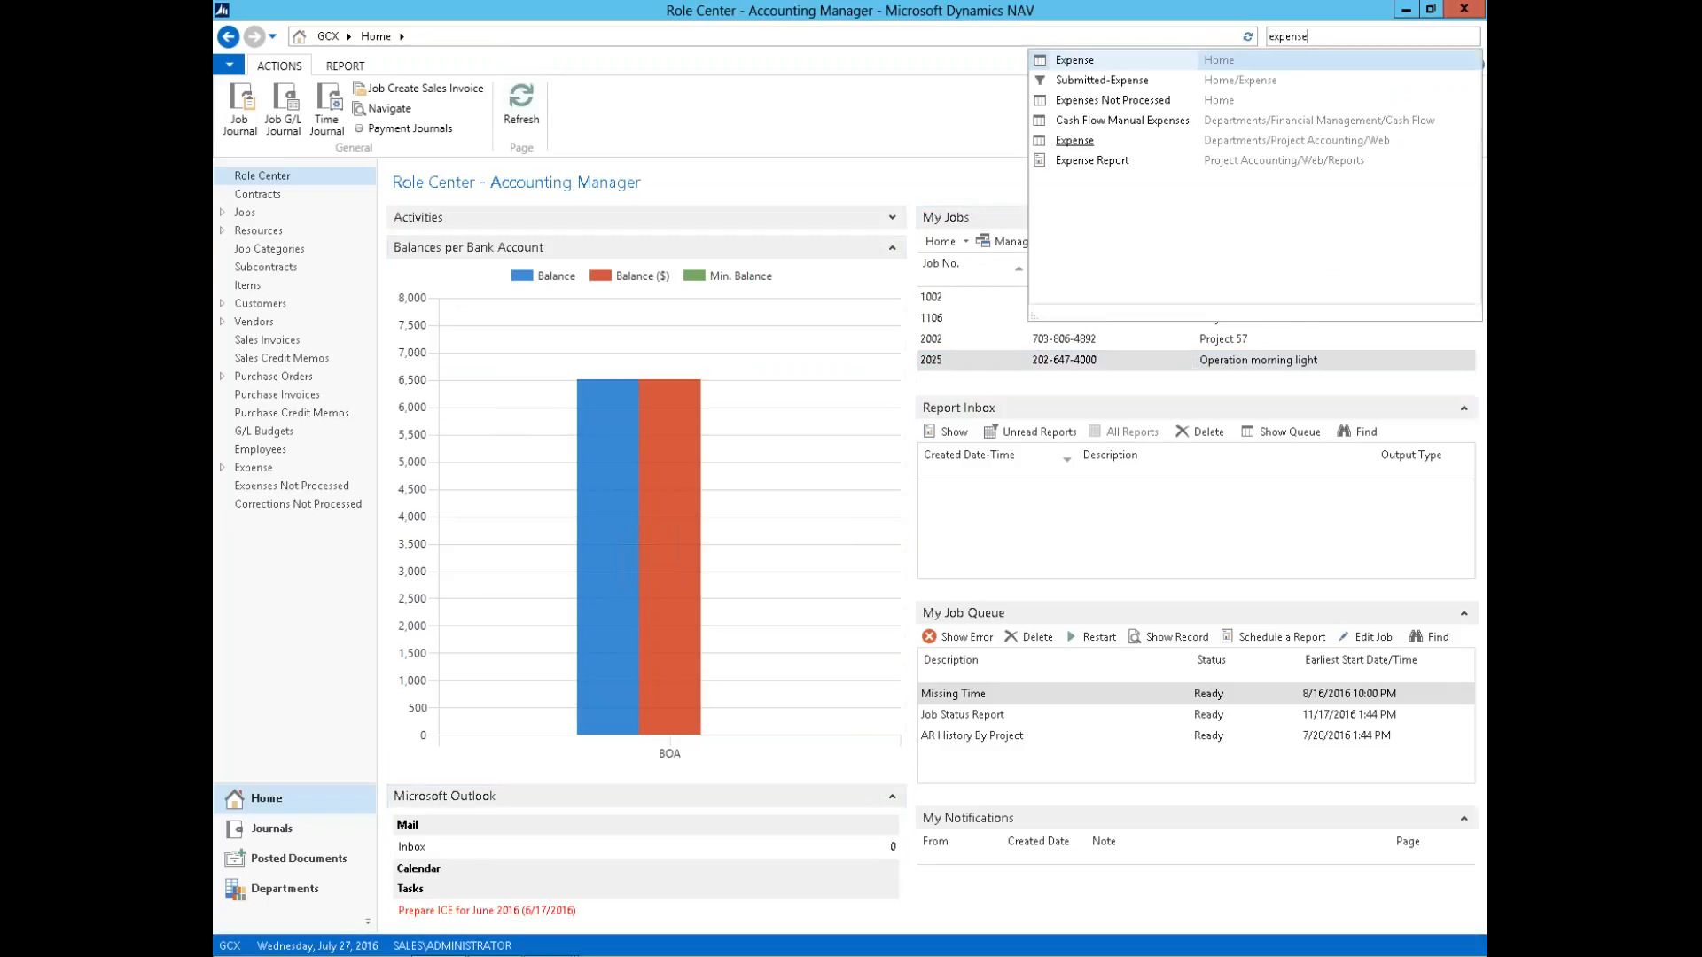
left_click(1074, 140)
left_click(650, 578)
double_click(650, 578)
key("Escape")
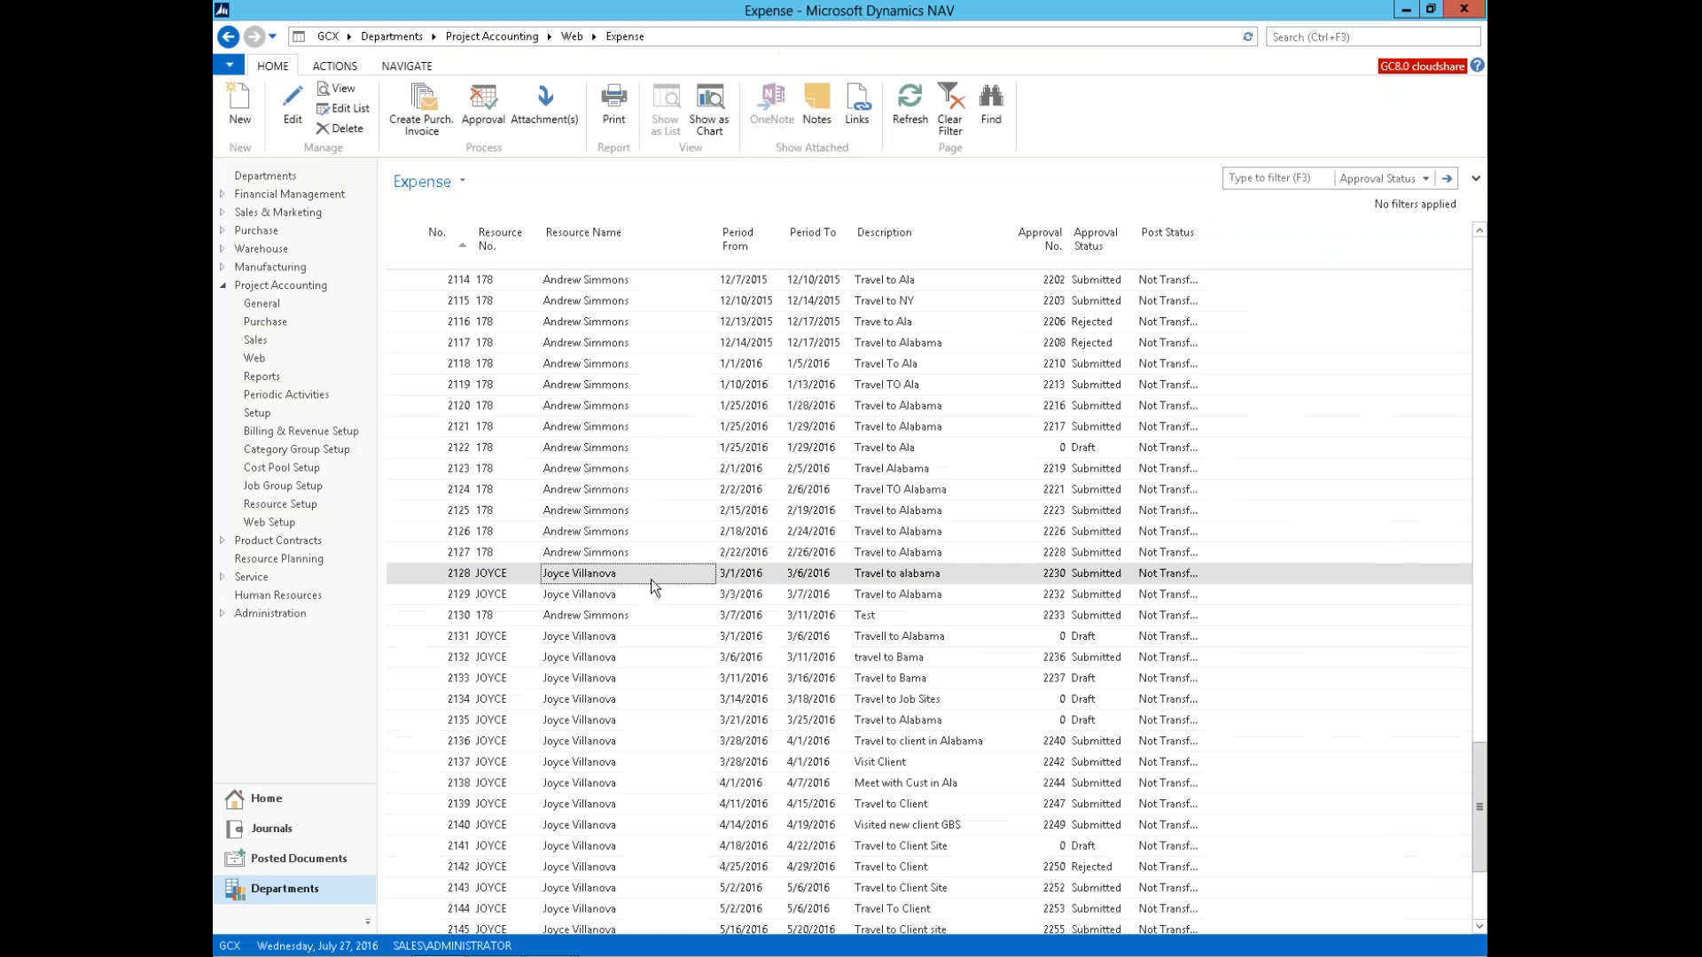
key("Return")
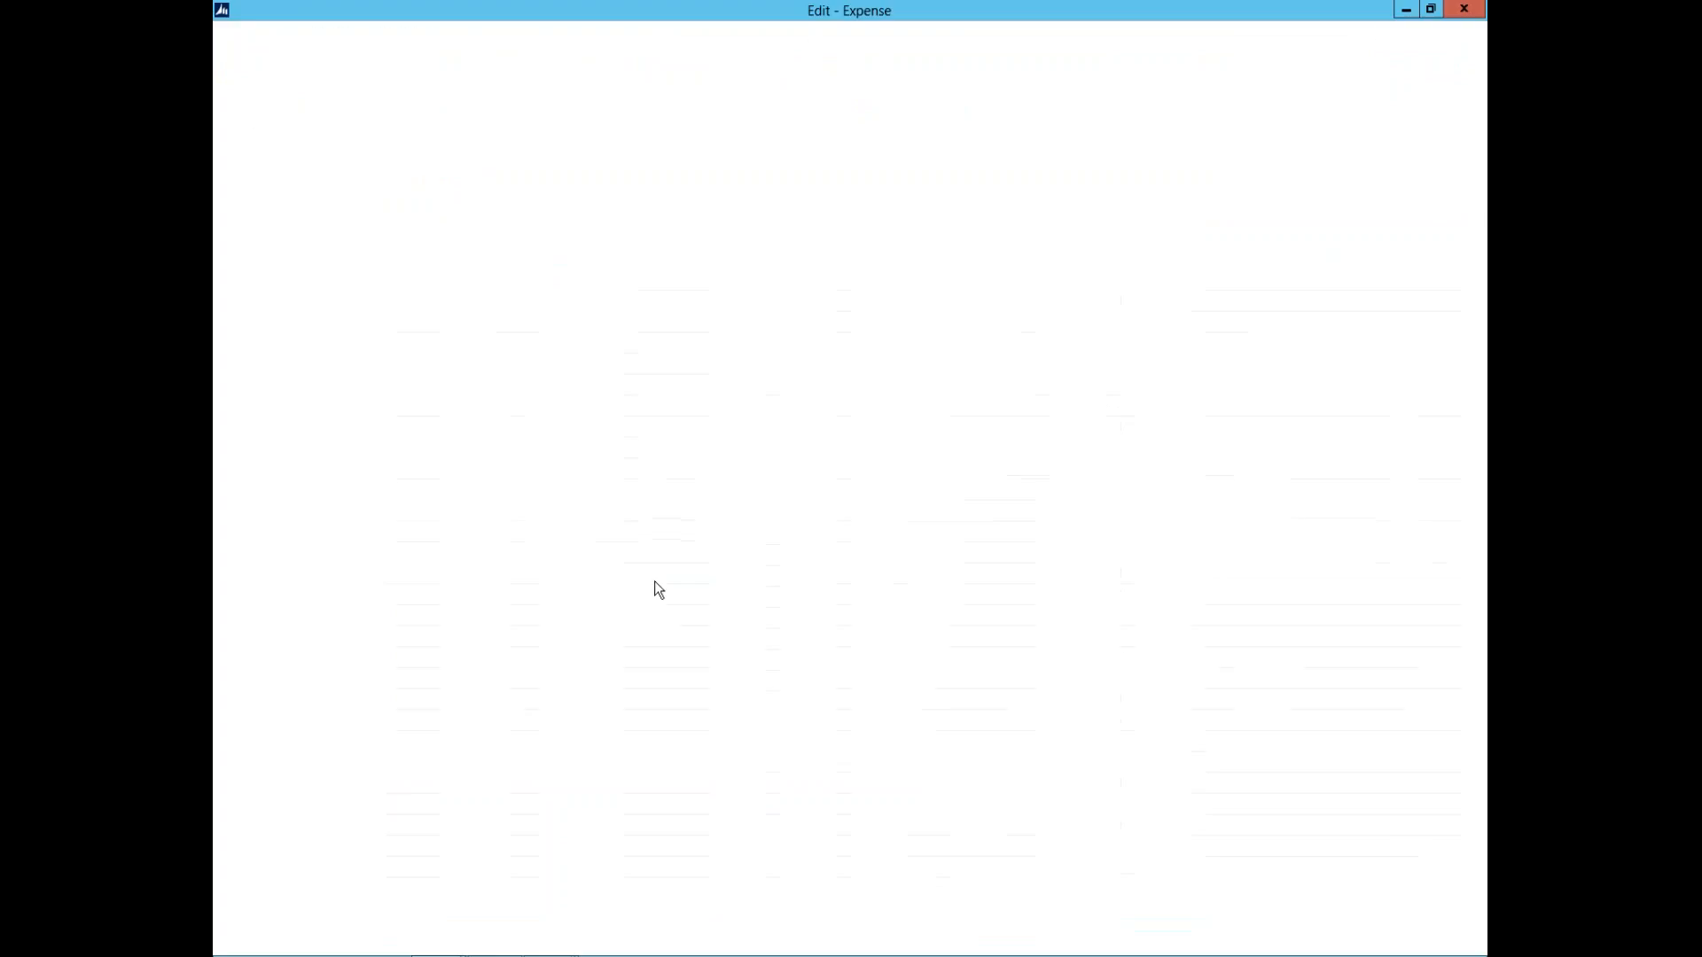
left_click_drag(902, 902, 1089, 908)
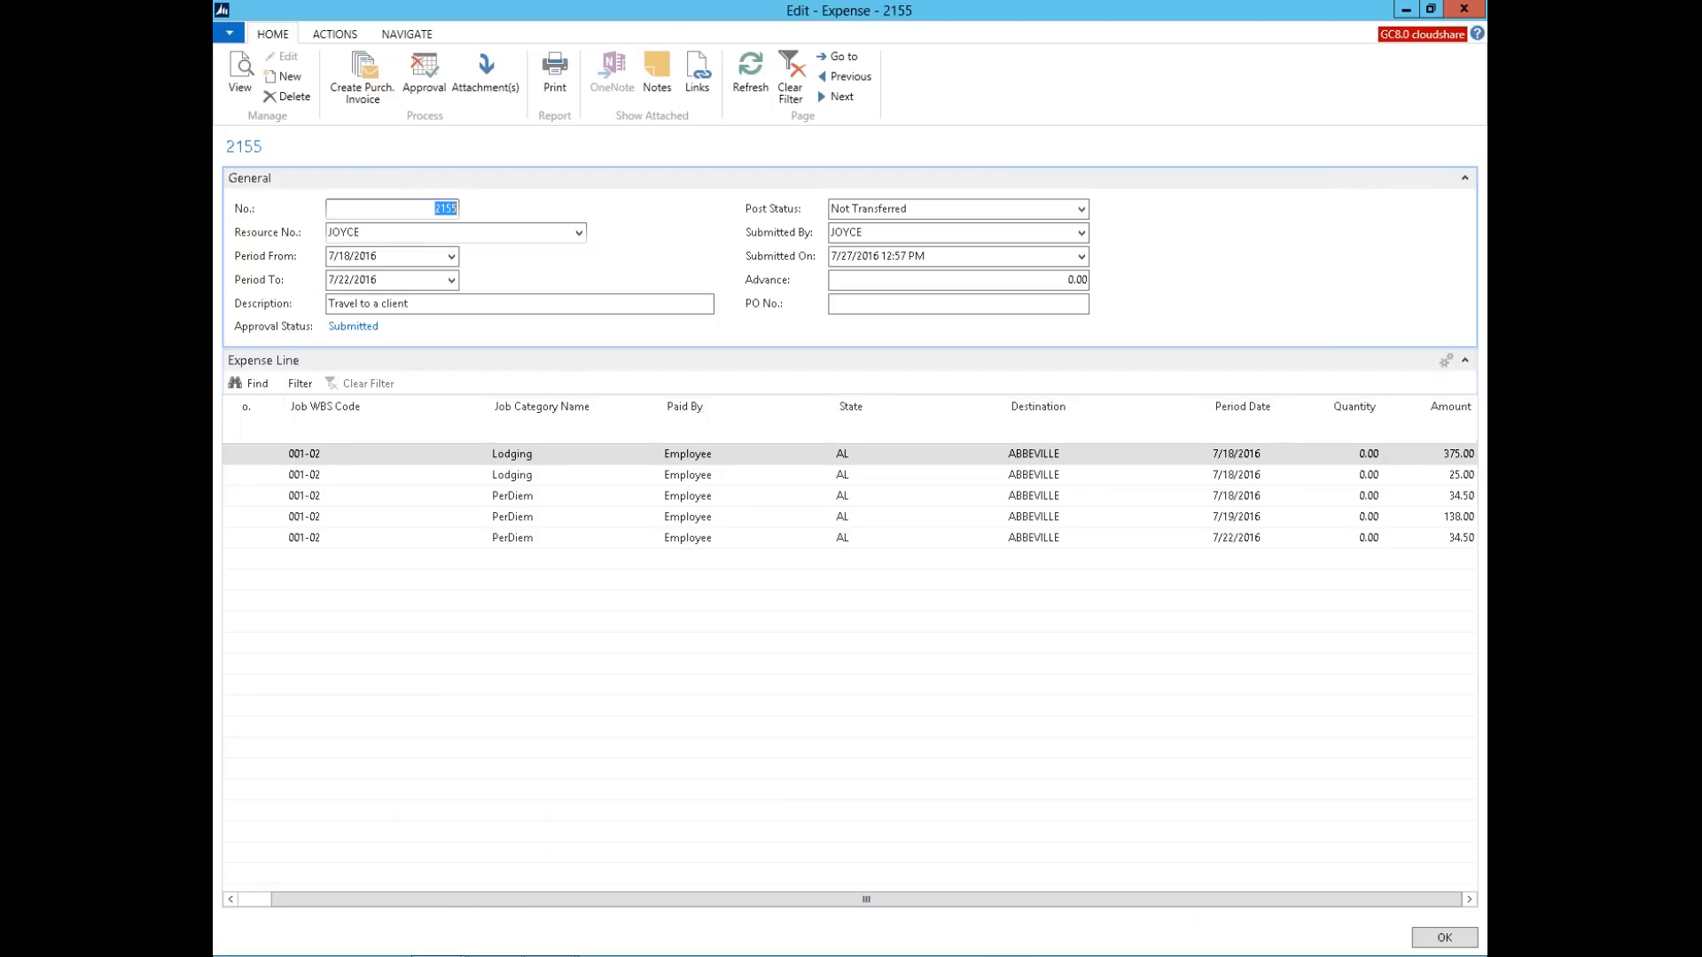
Step: Check the approval record of the "Travel to a client" expense, and return to the expense list
left_click(423, 72)
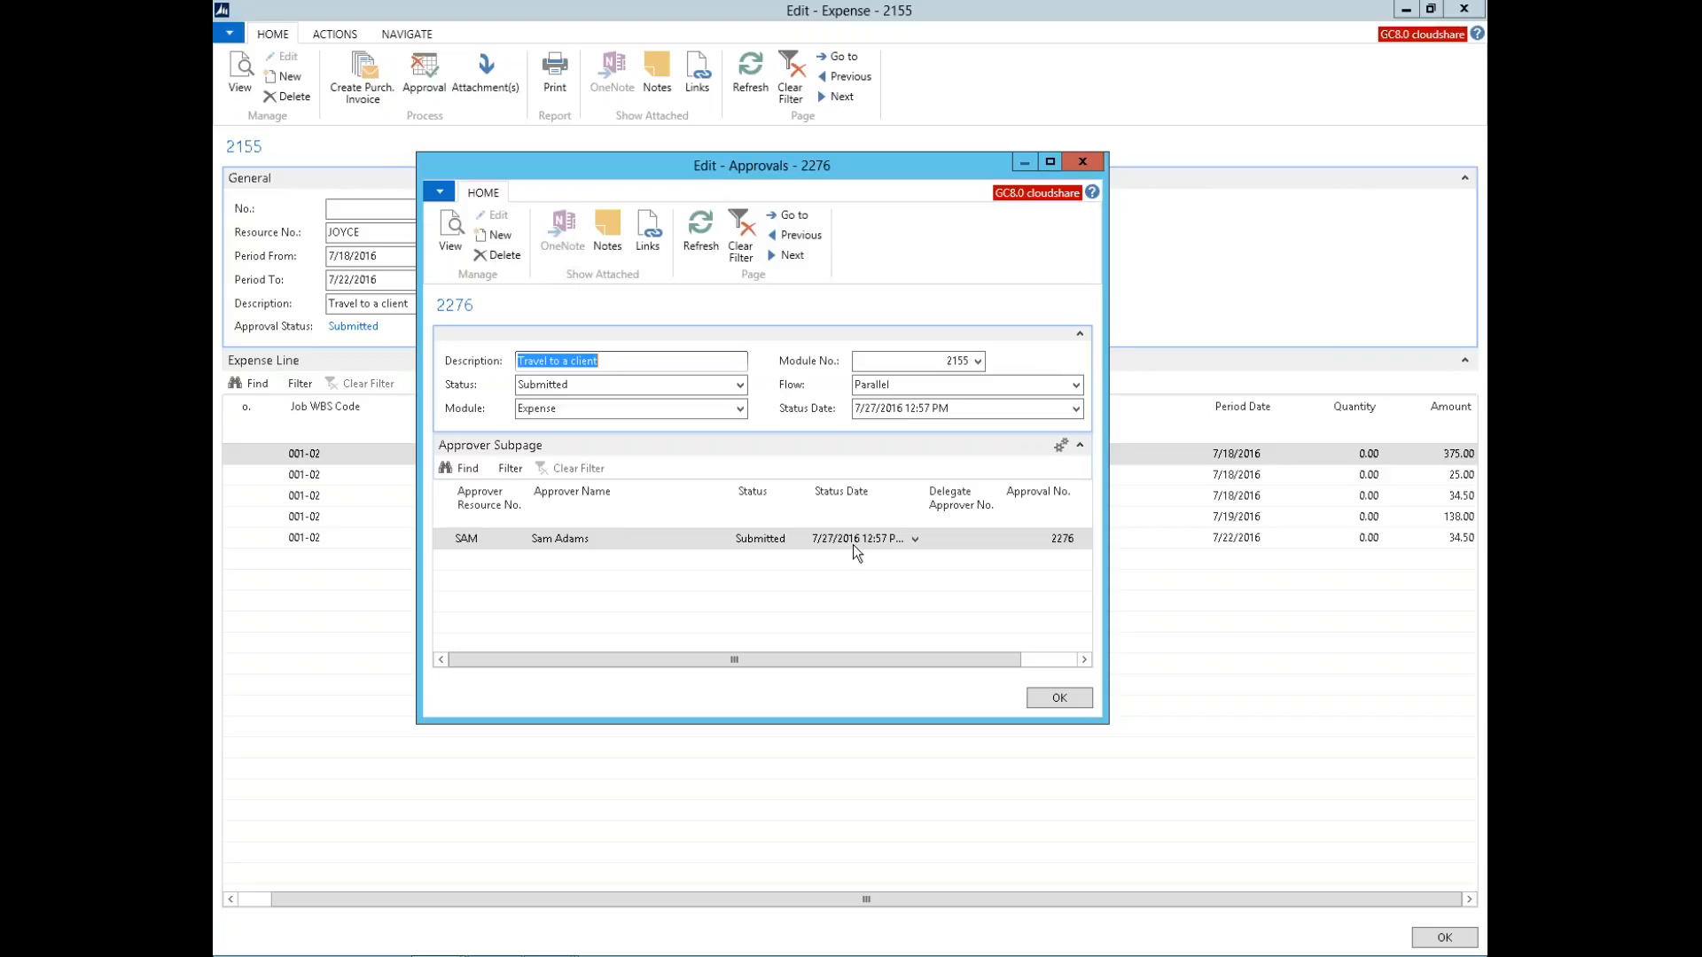
key("Escape")
key("Escape")
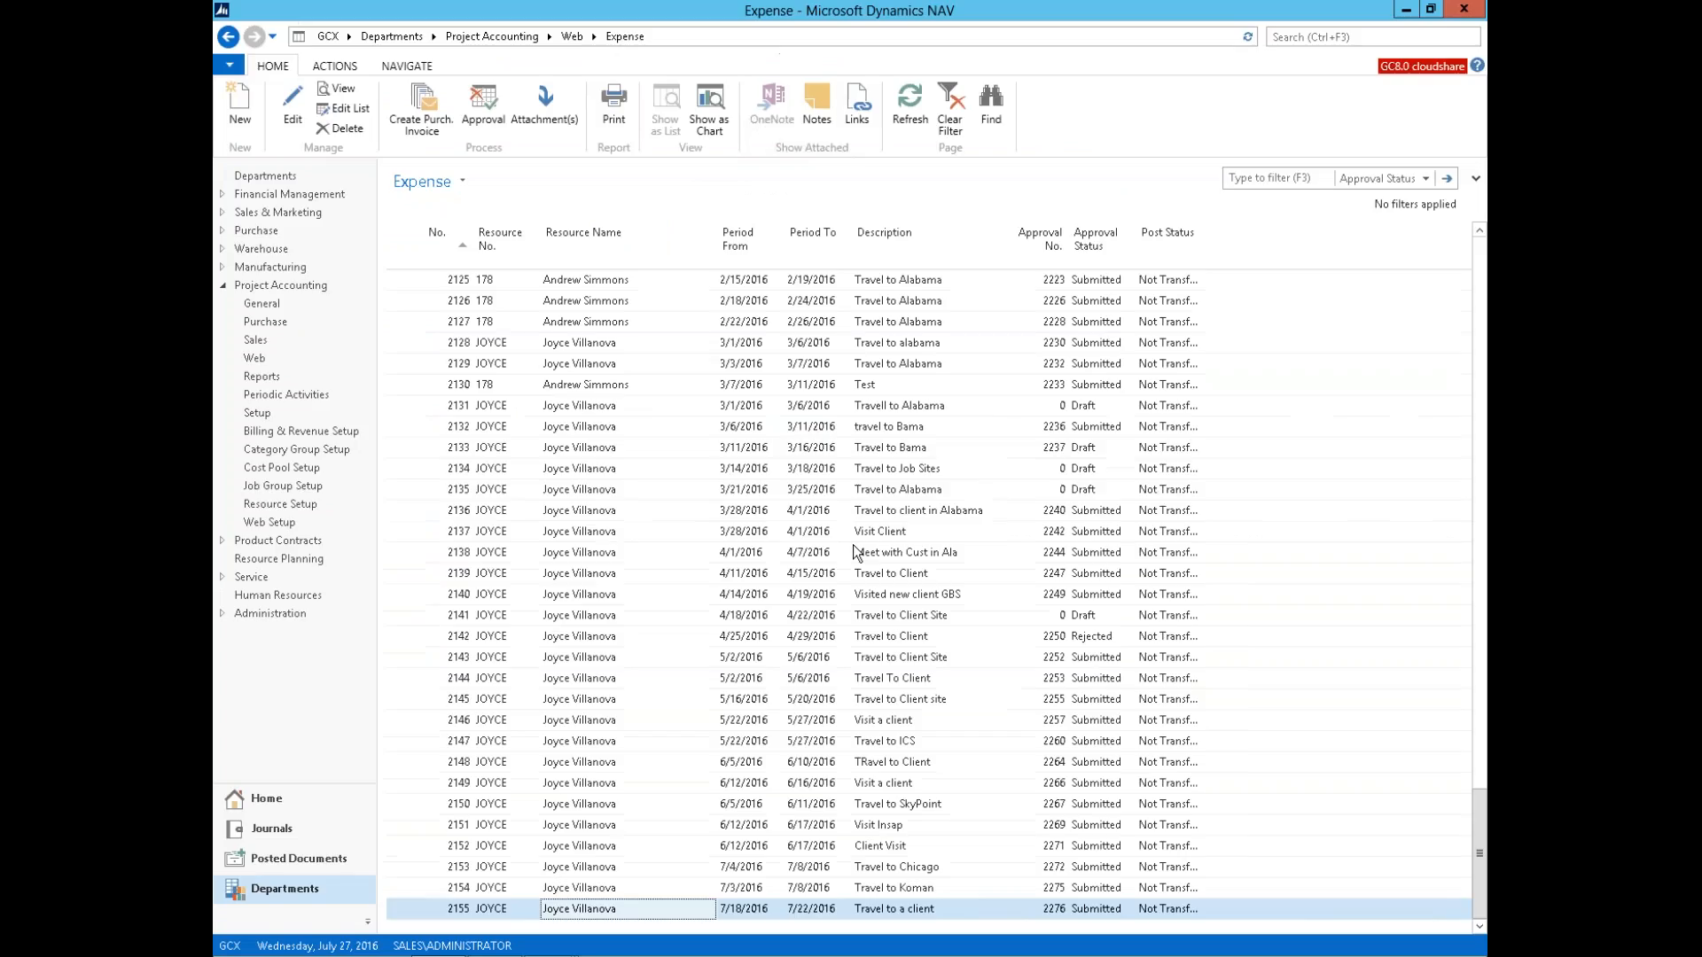
Step: Create an invoice proposal for job 1002 Acoustic kitty covering 6/1/2016 to 6/30/2016 and open the job's invoice proposals
left_click(253, 801)
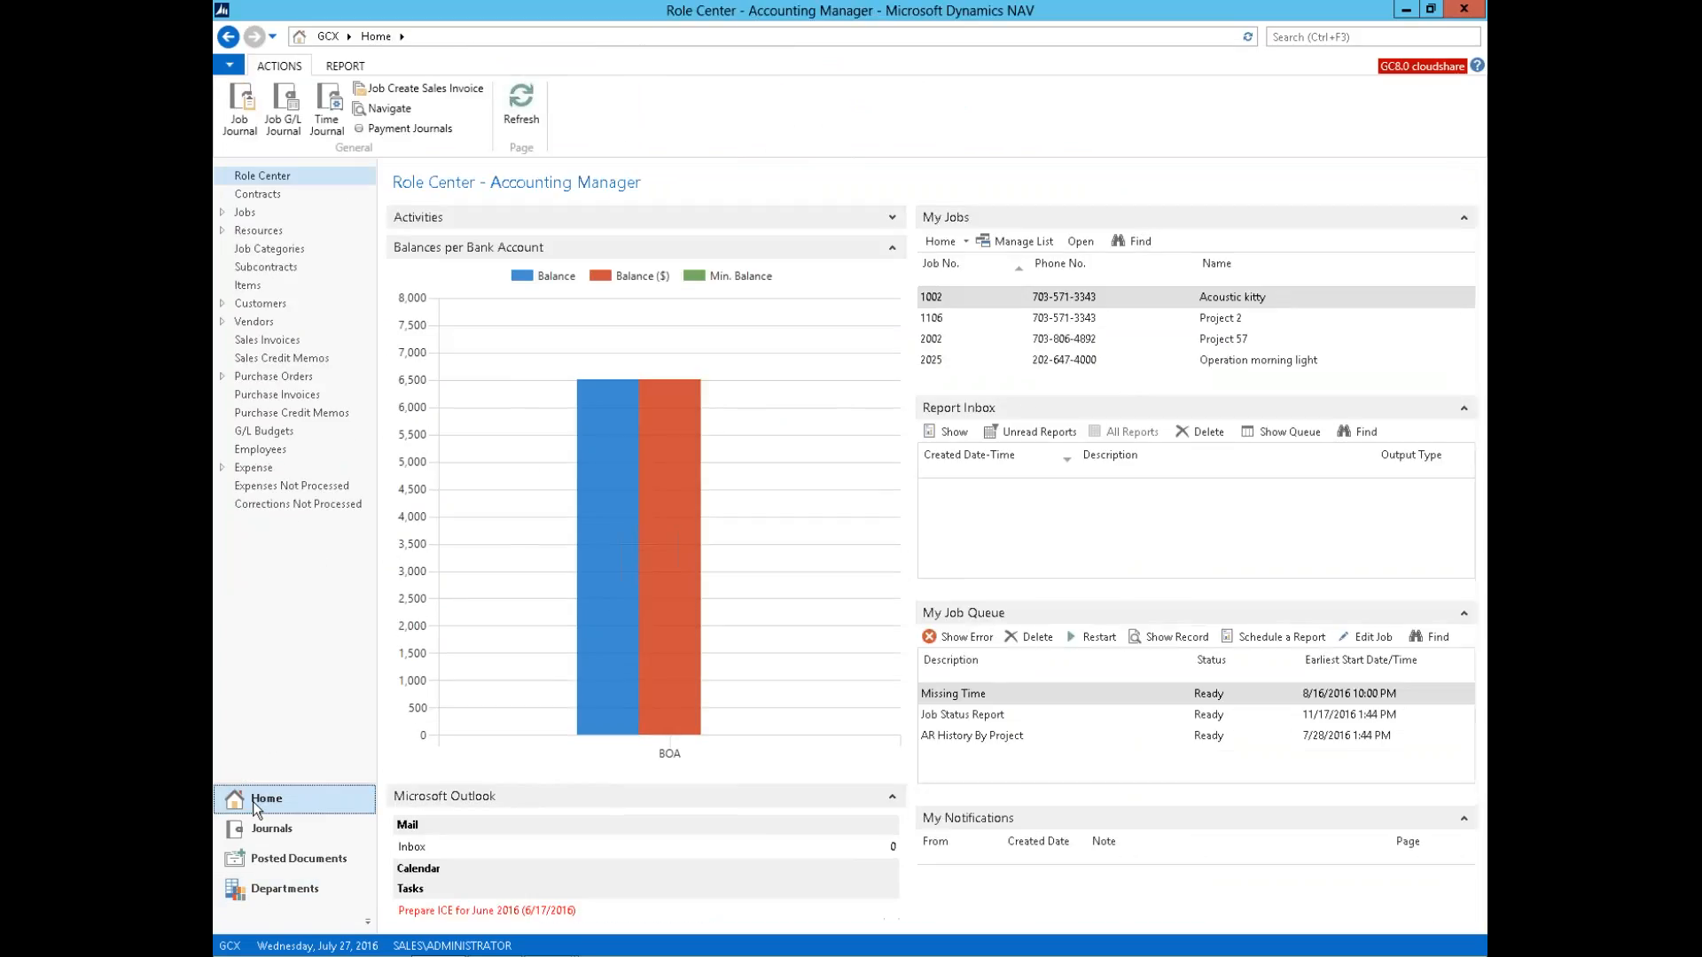
double_click(1051, 296)
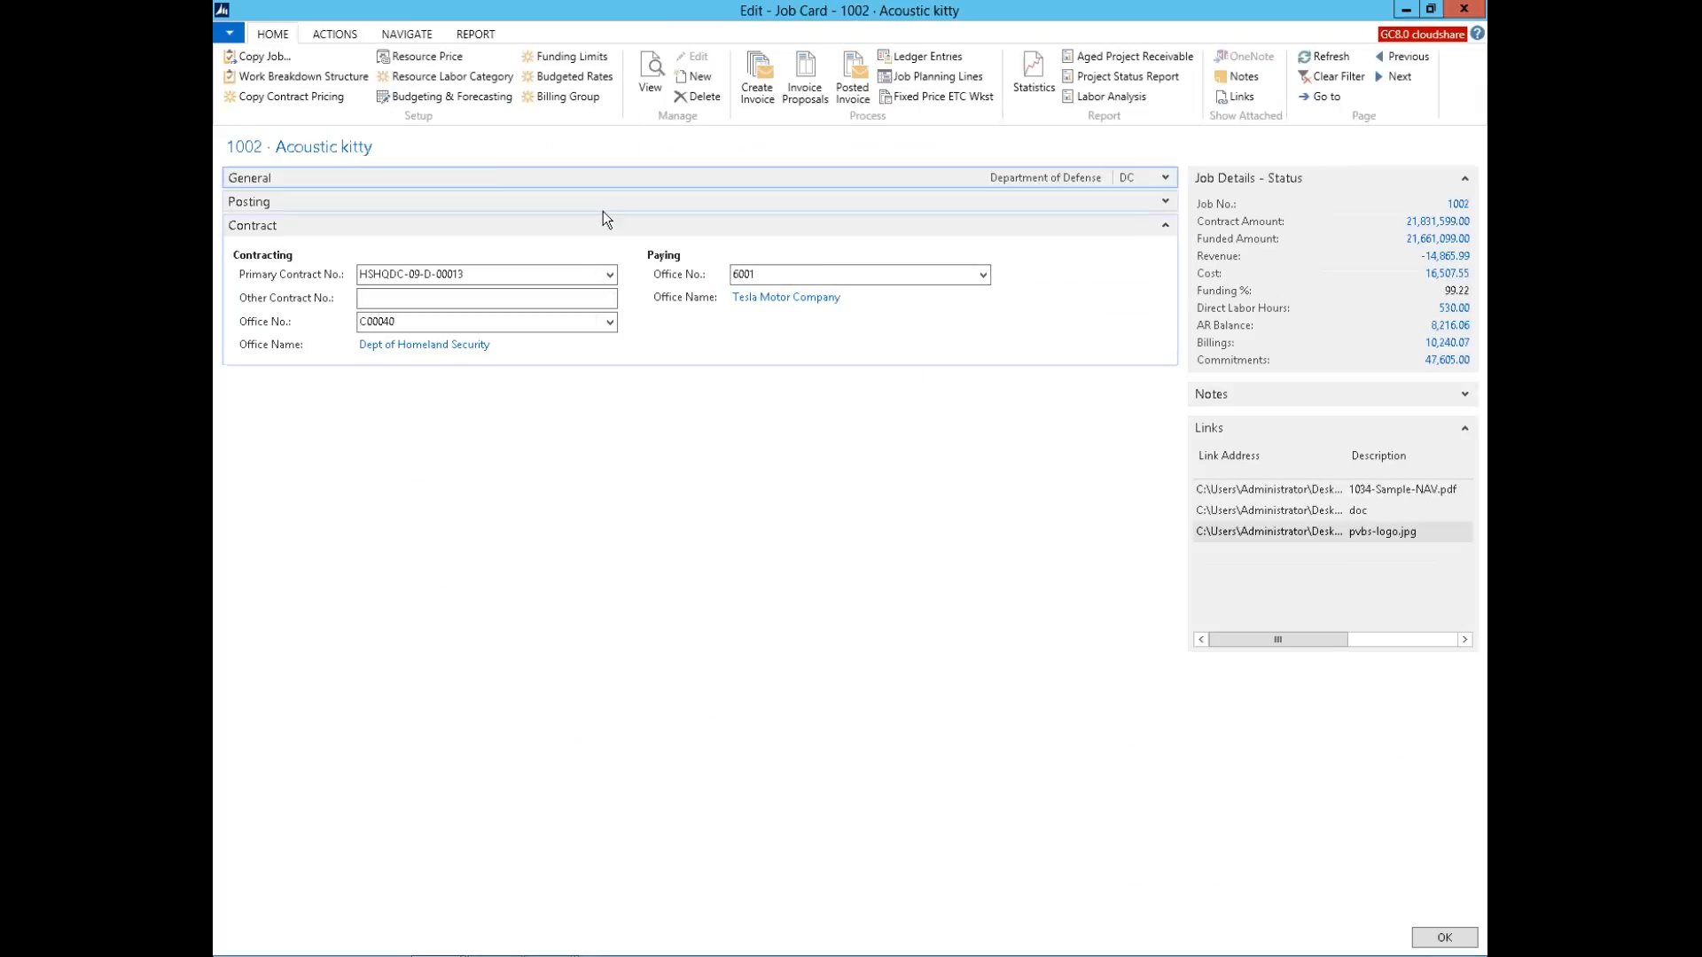
left_click(756, 89)
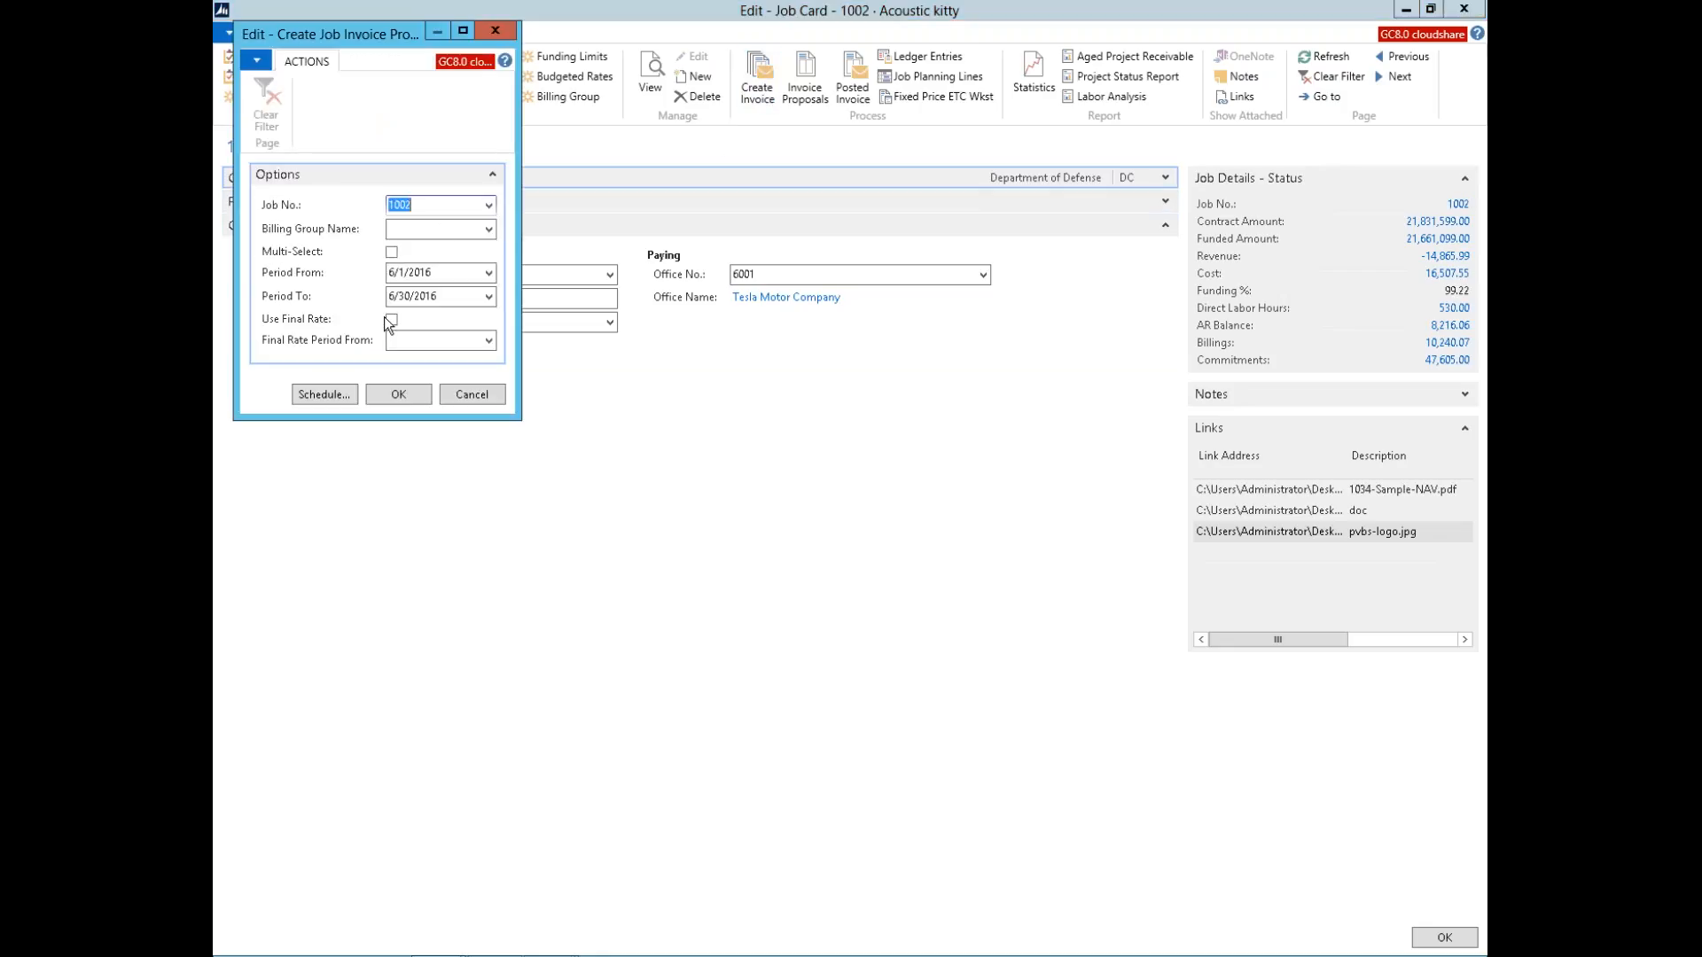
left_click(399, 394)
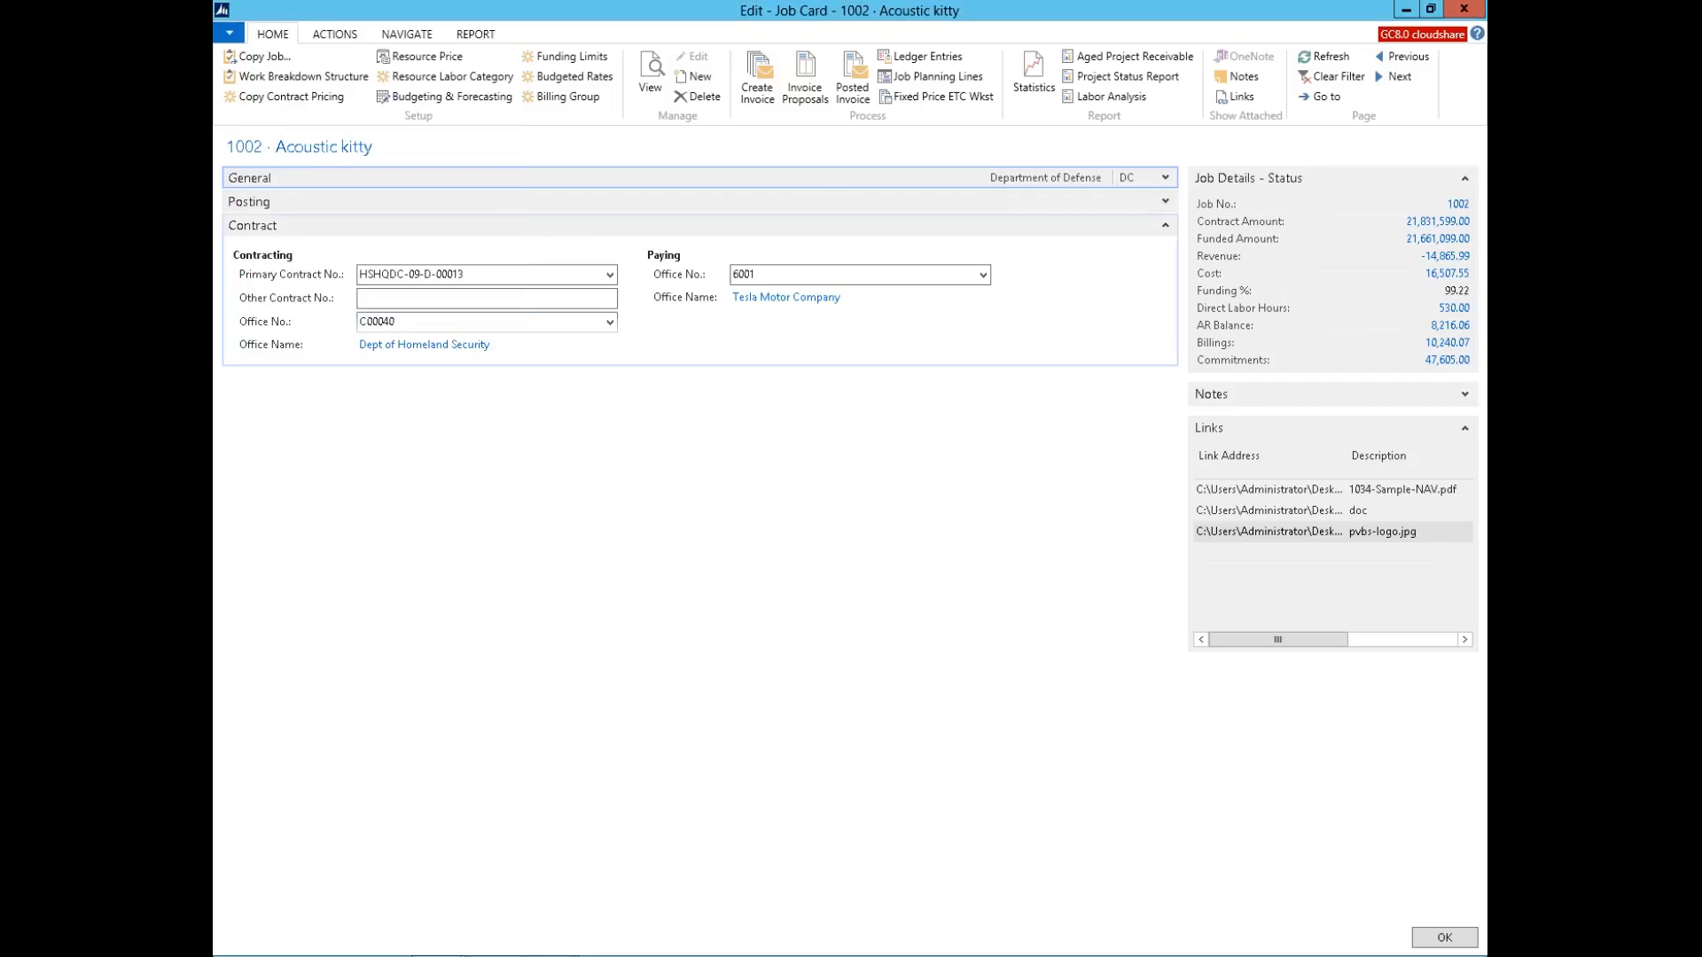
left_click(803, 105)
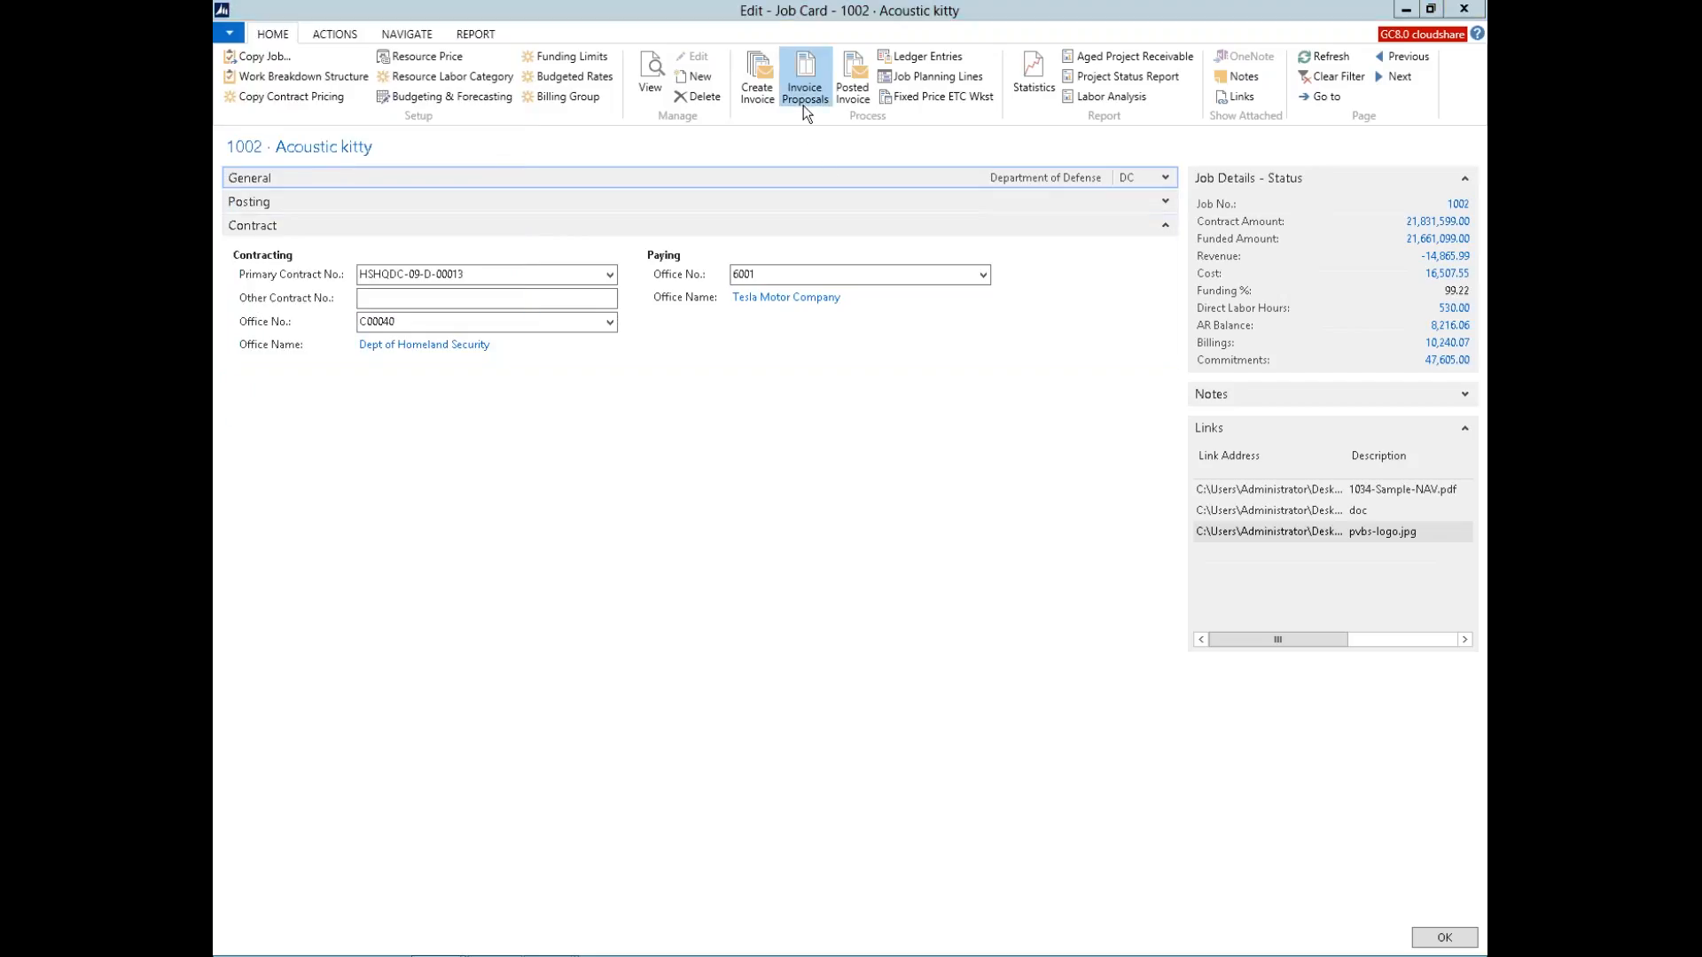
Step: Open the job's Department of Defense invoice proposal SI00077 to review its contents, and return to the job card
double_click(476, 342)
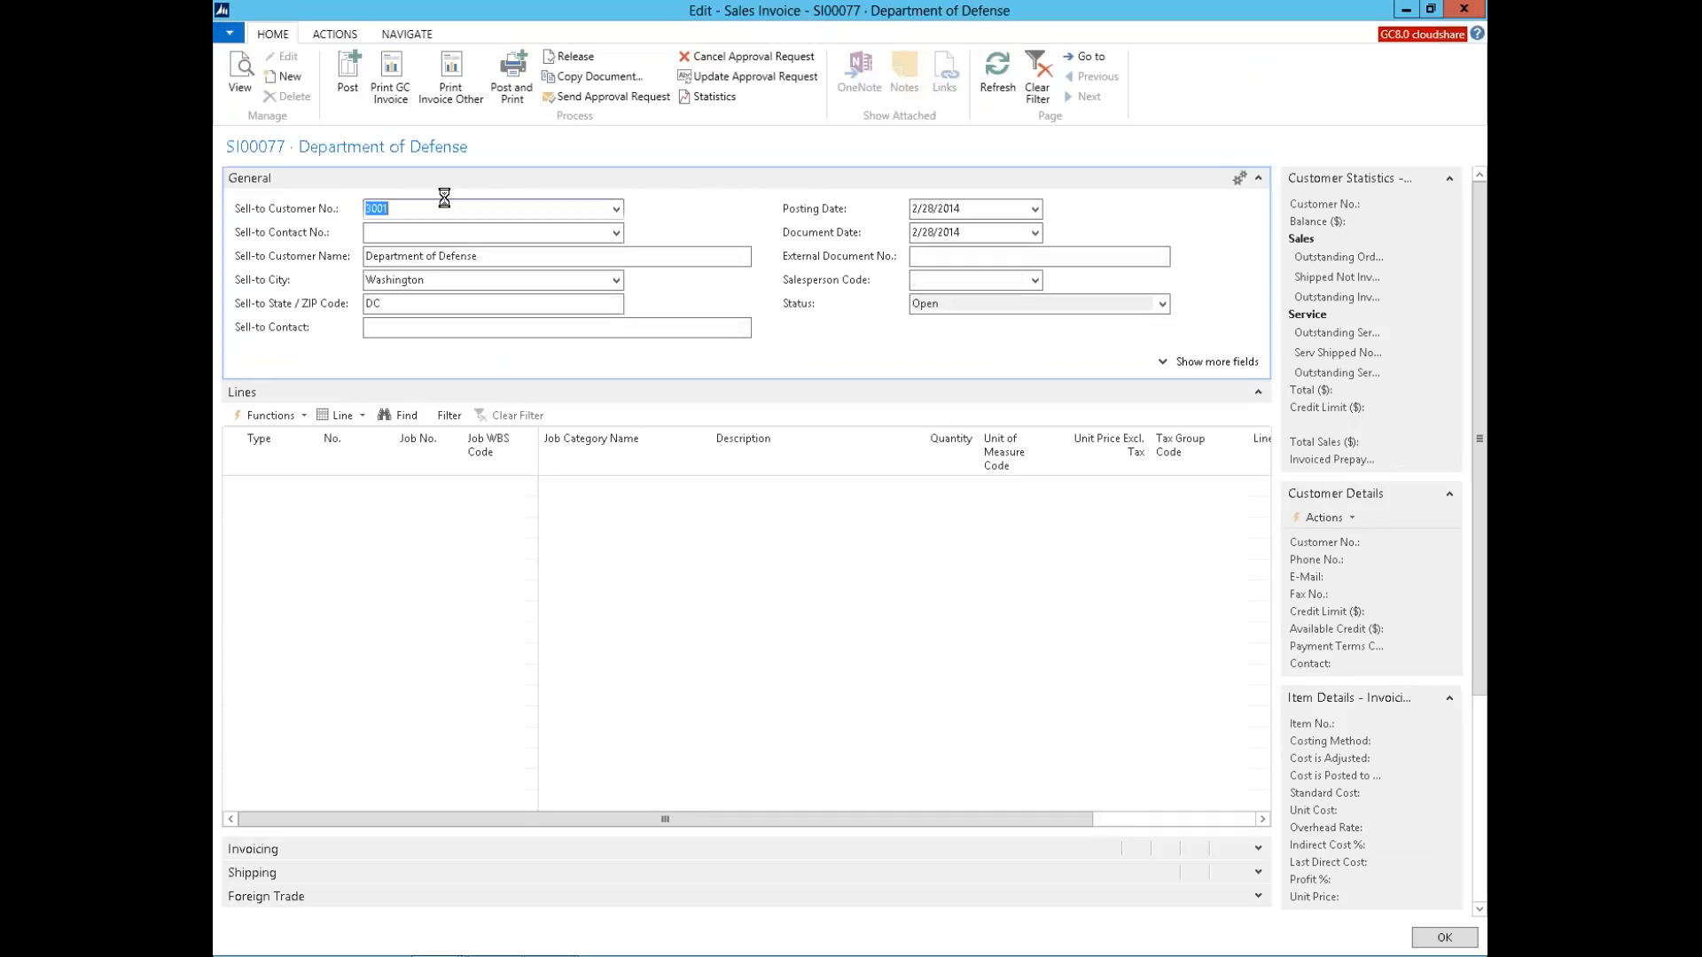
key("Escape")
key("Escape")
Step: Open the job's posted sales invoice SI-0108, preview its SF 1034 public voucher, and return to the job card
left_click(842, 88)
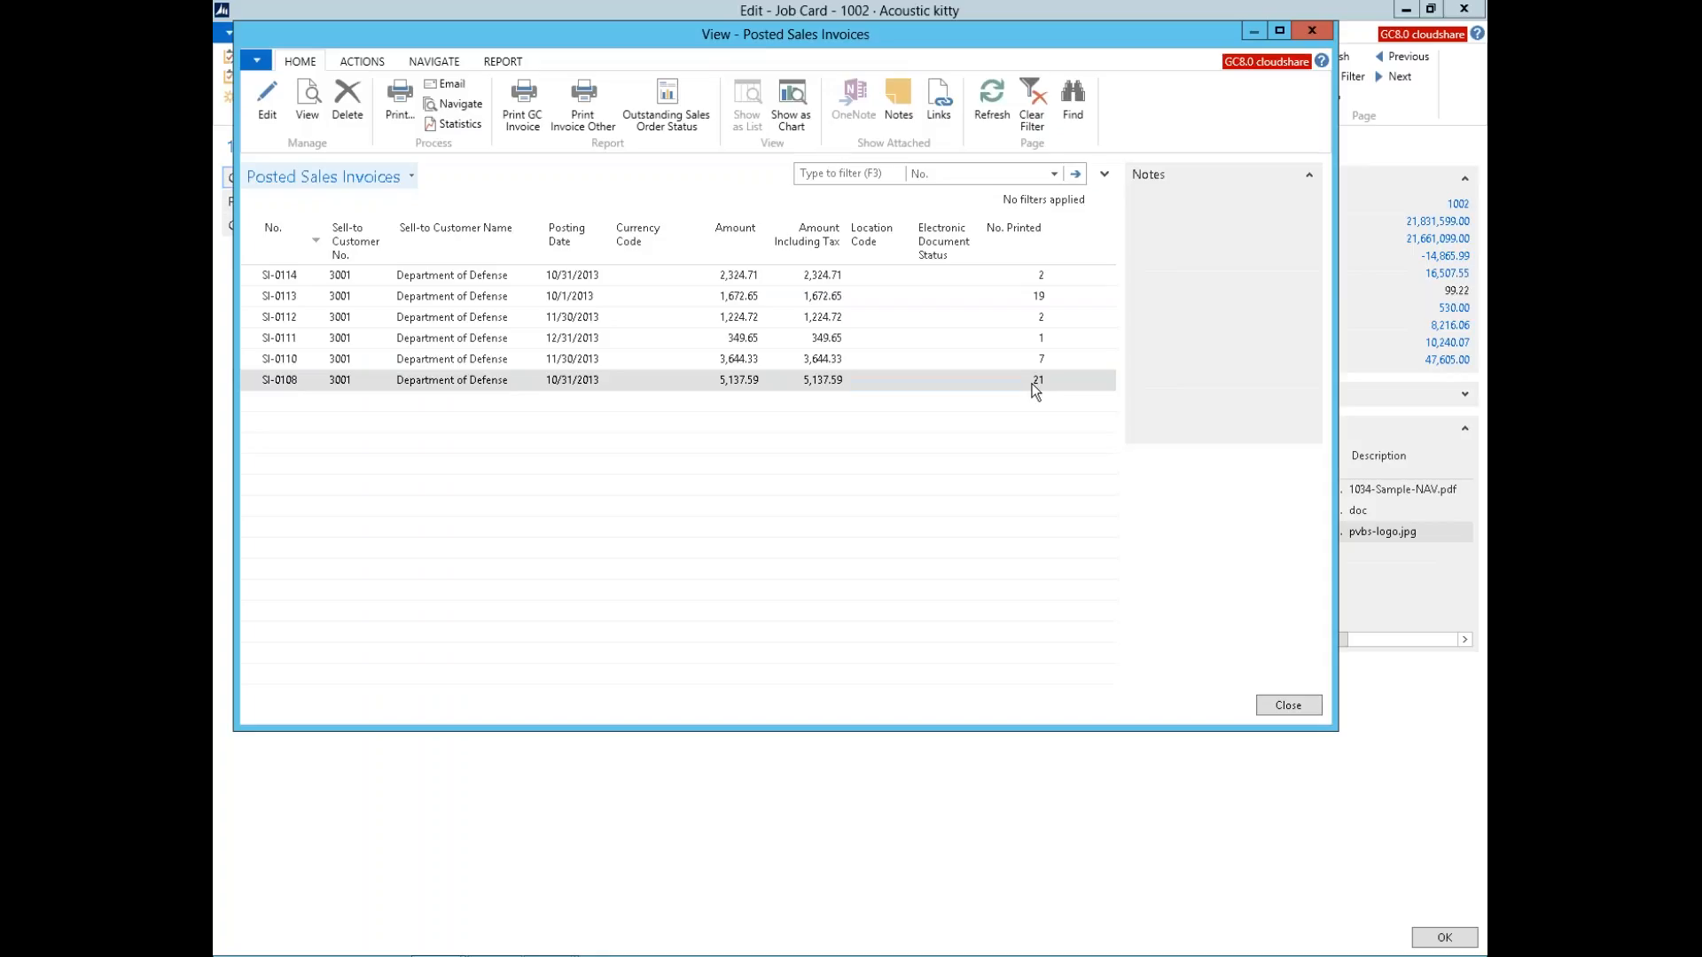
double_click(478, 379)
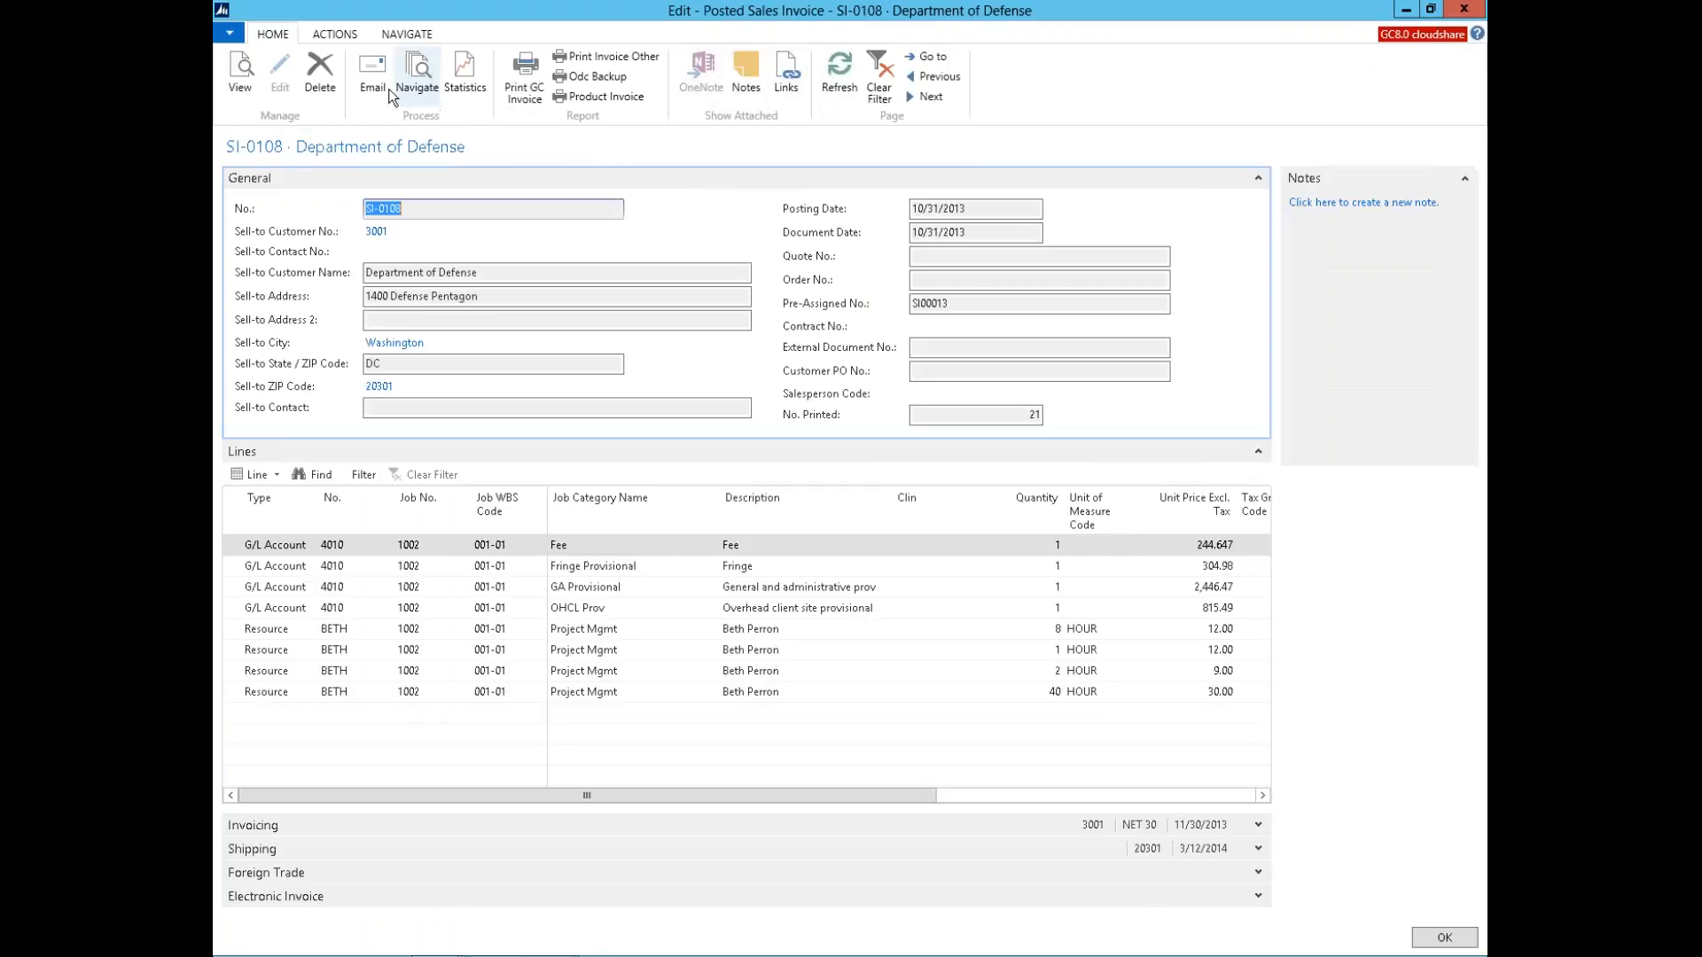
left_click(323, 34)
left_click(810, 56)
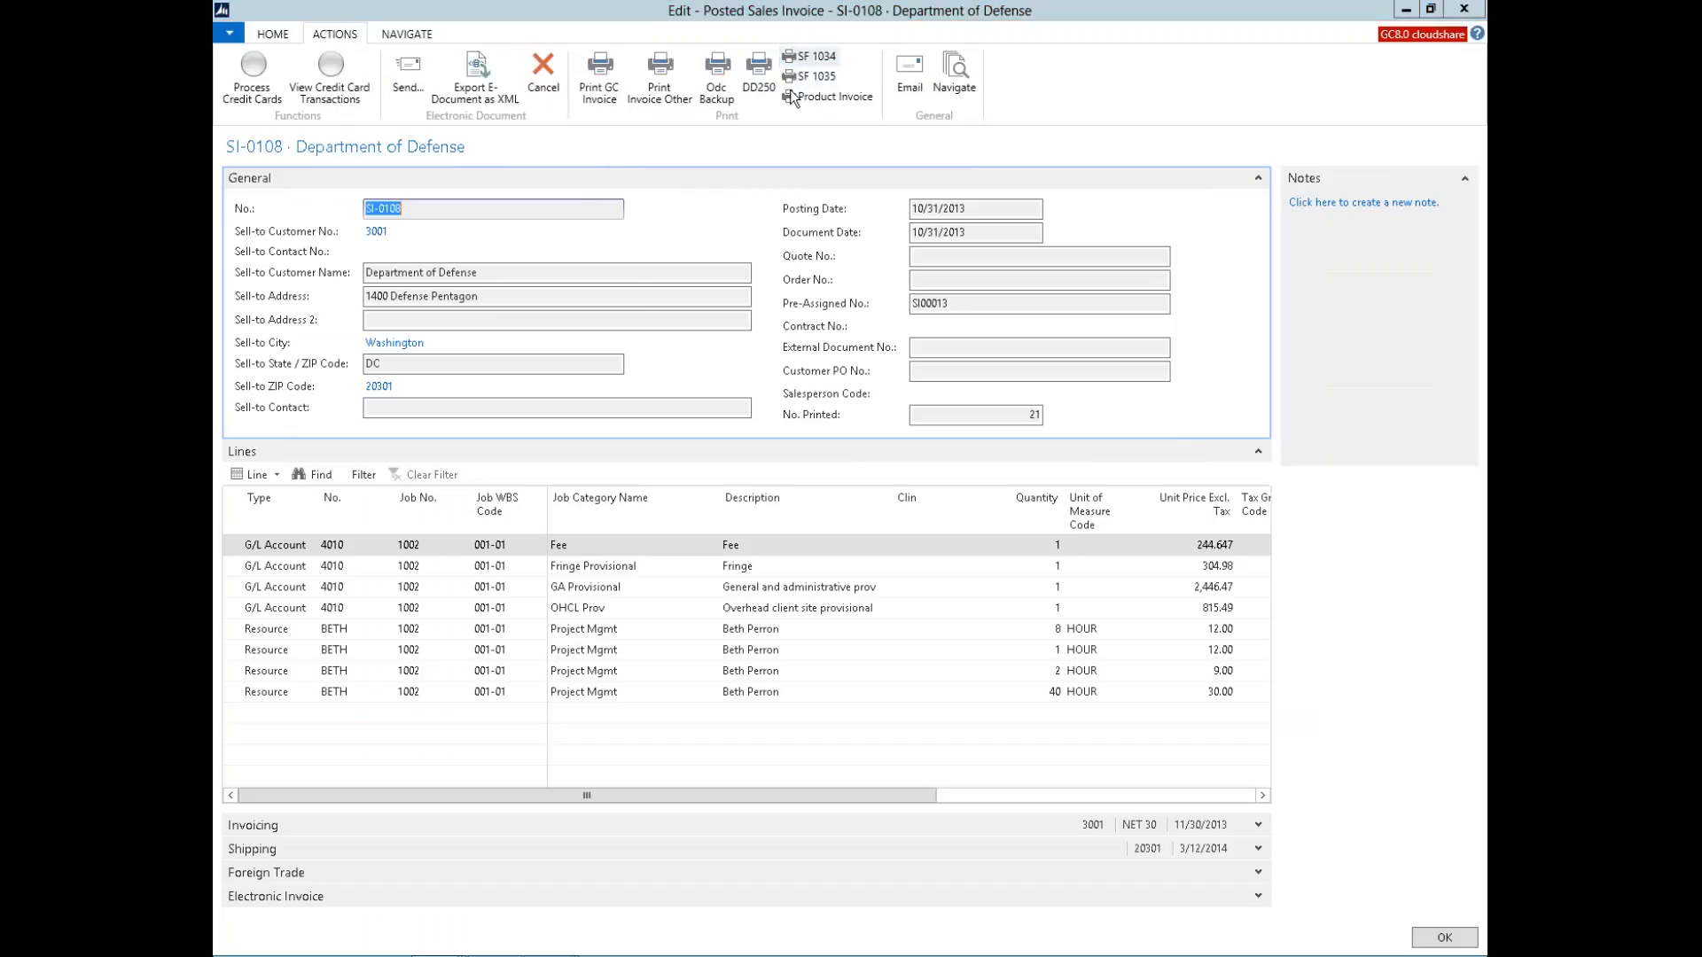
left_click(507, 310)
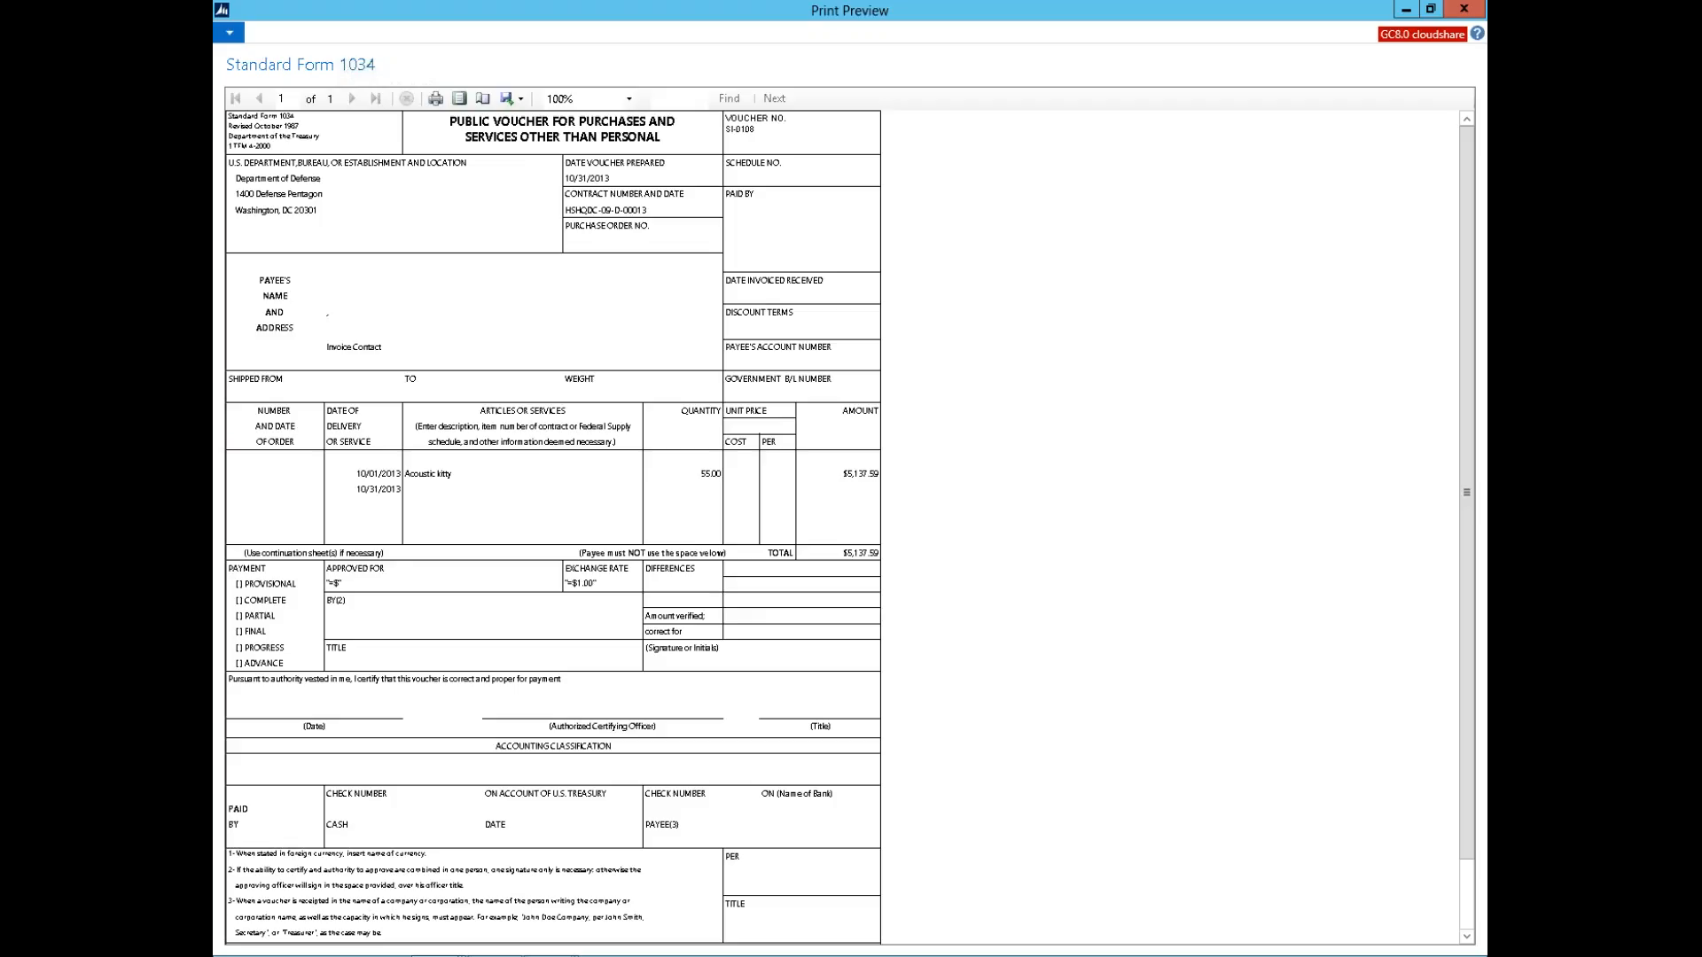
key("Escape")
key("Escape")
key("Escape")
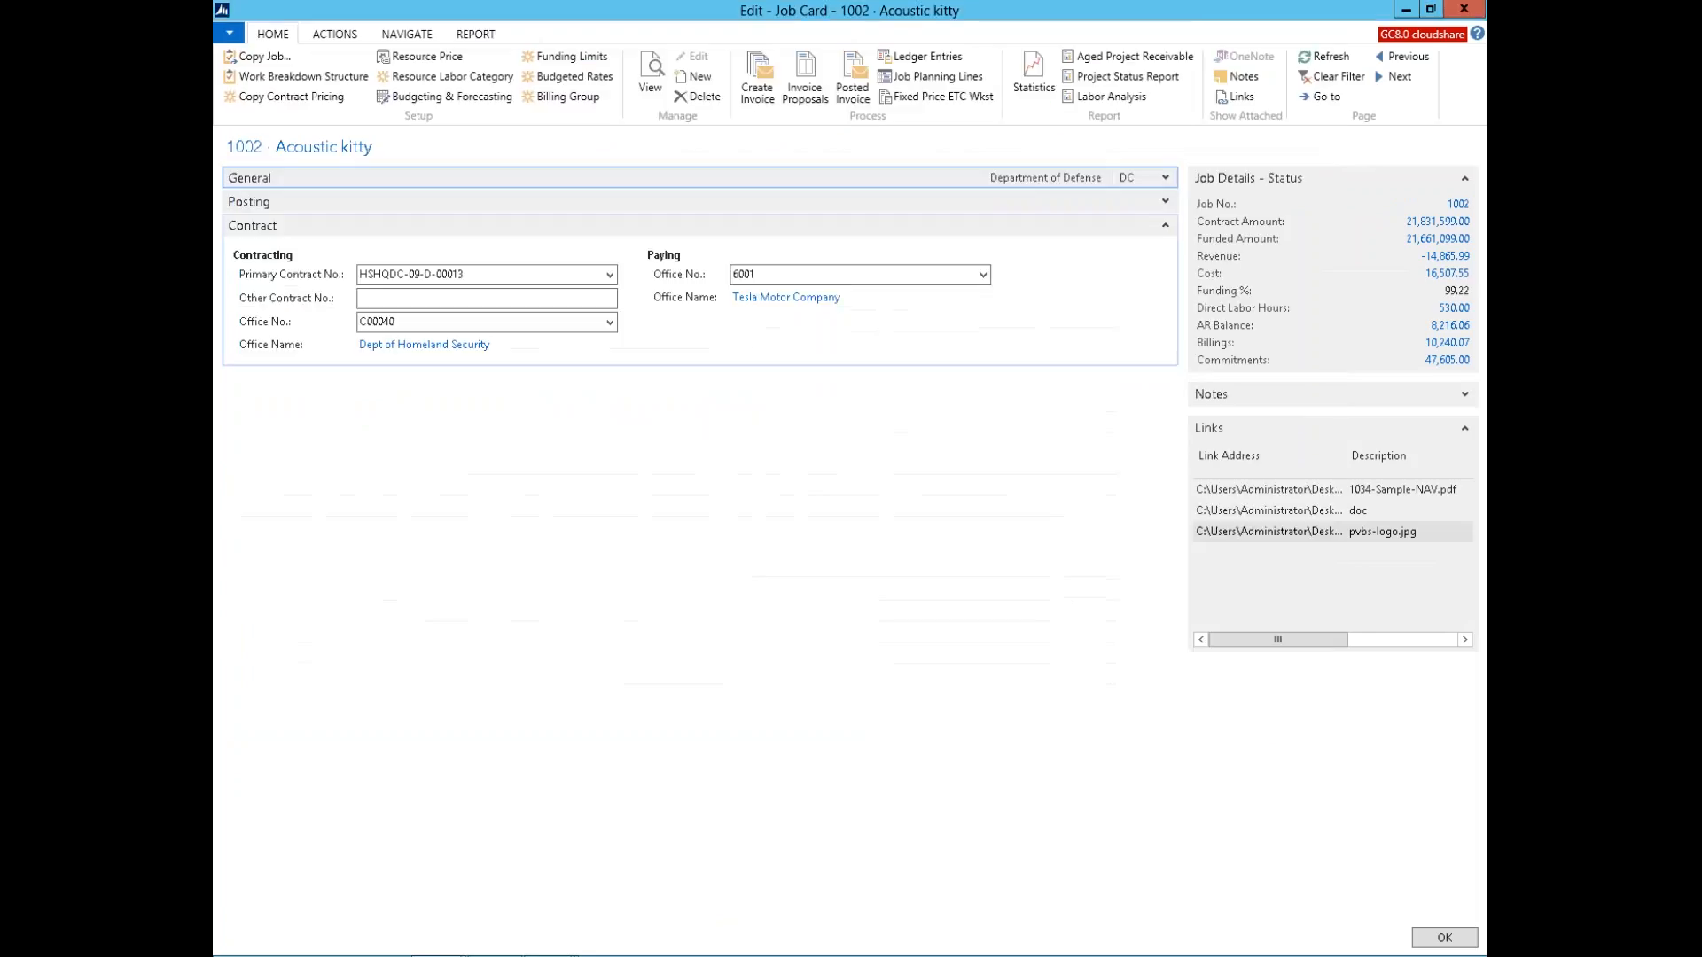
Step: Leave the job card, search for "Cost Pool" and open the Cost Pool list
key("Escape")
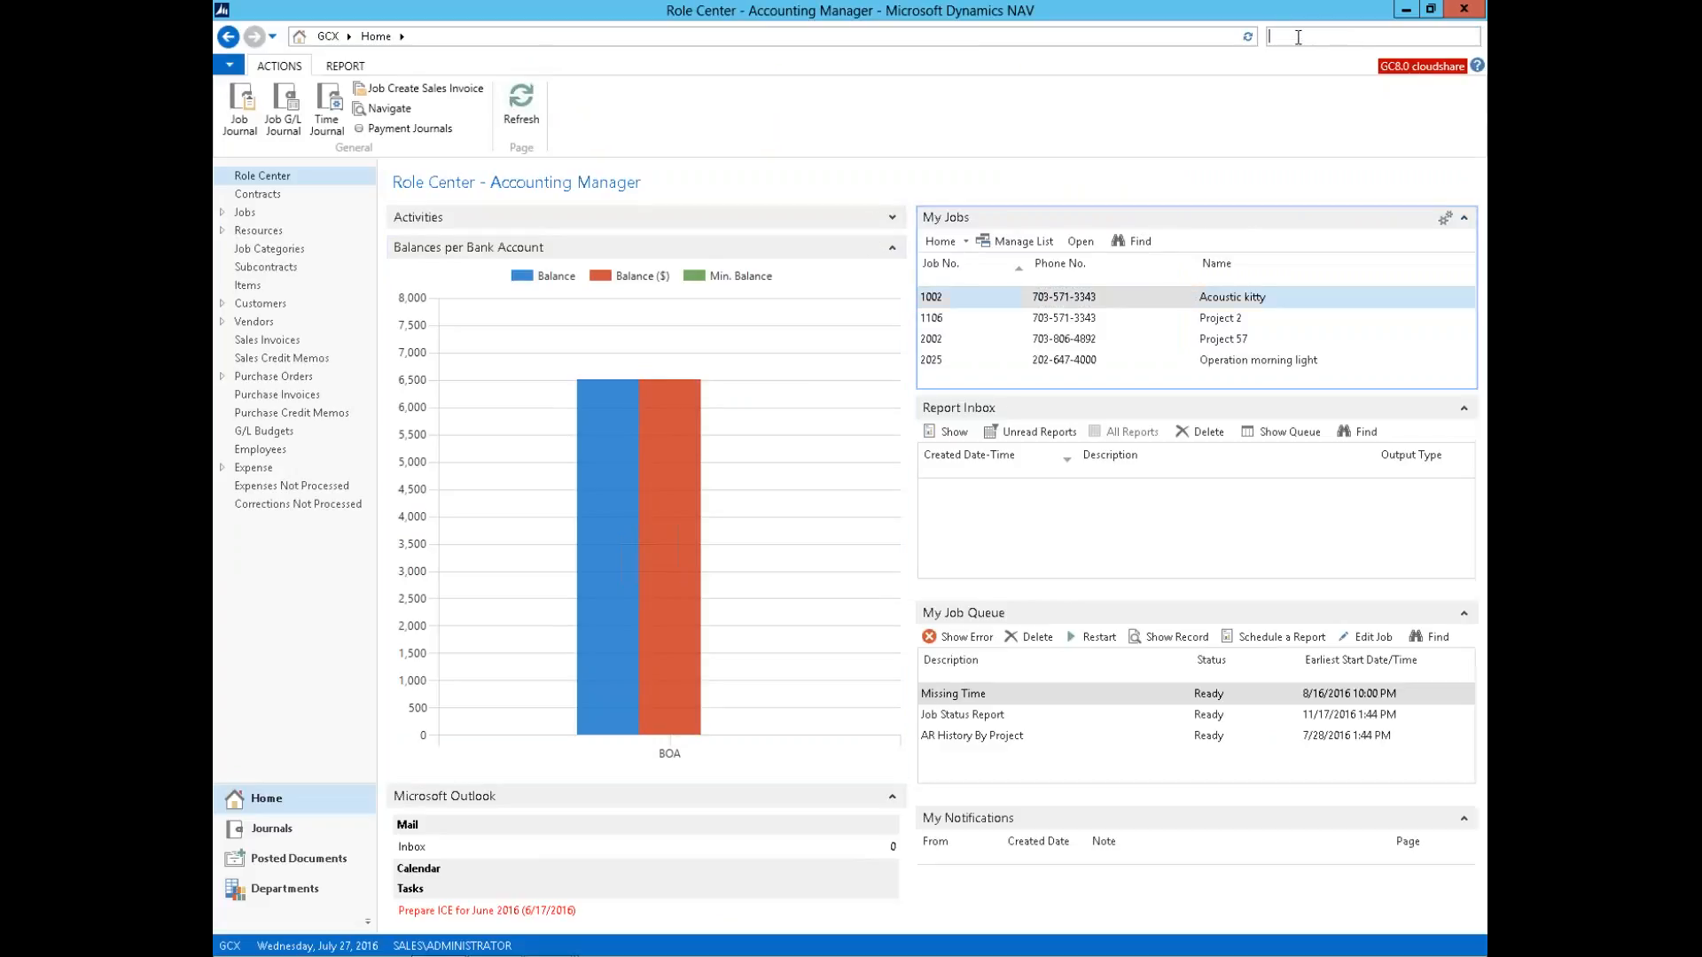
type("Cost Pool")
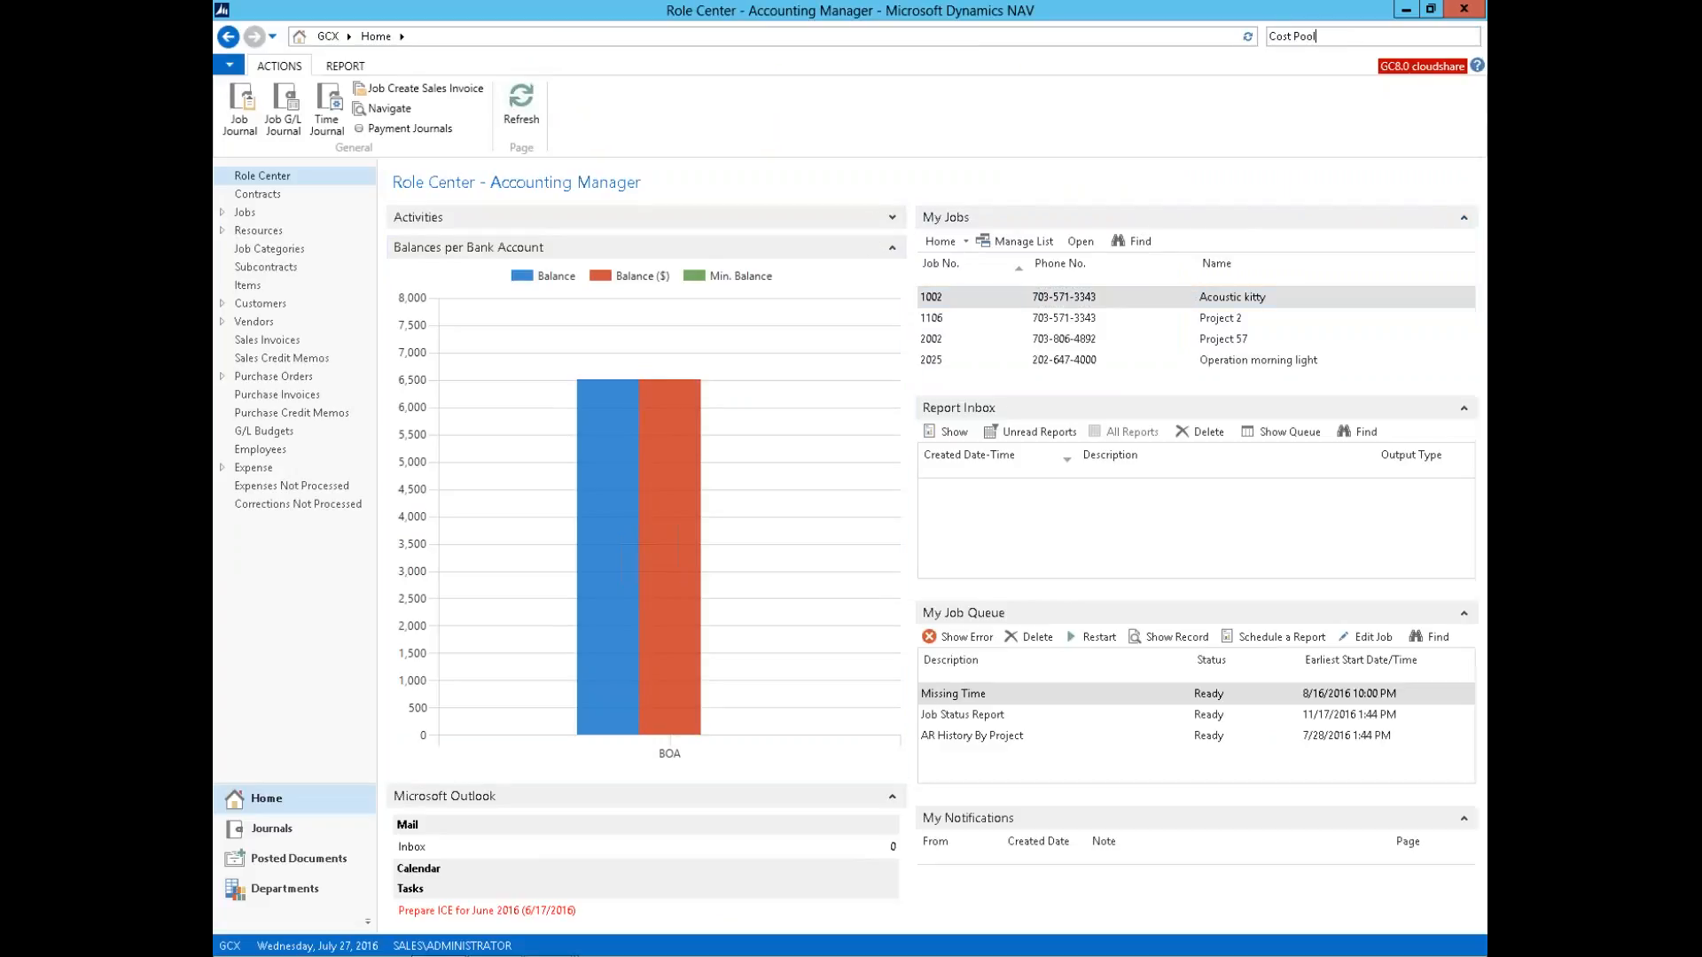
left_click(1077, 121)
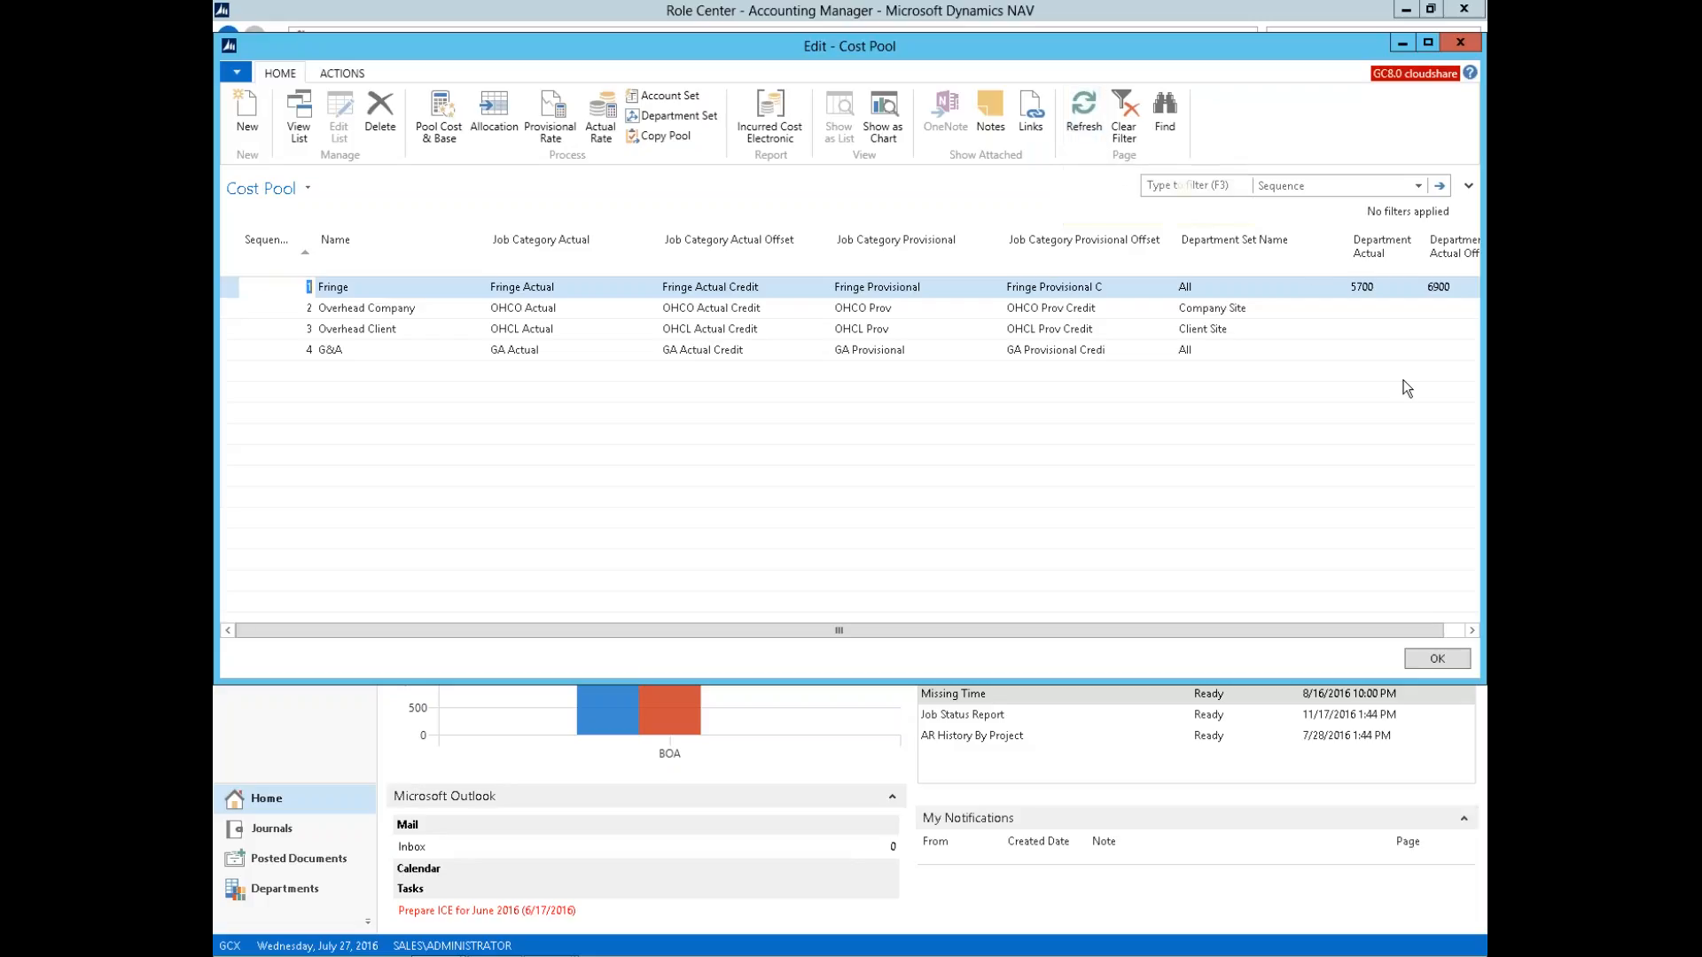
mouse_move(1472, 955)
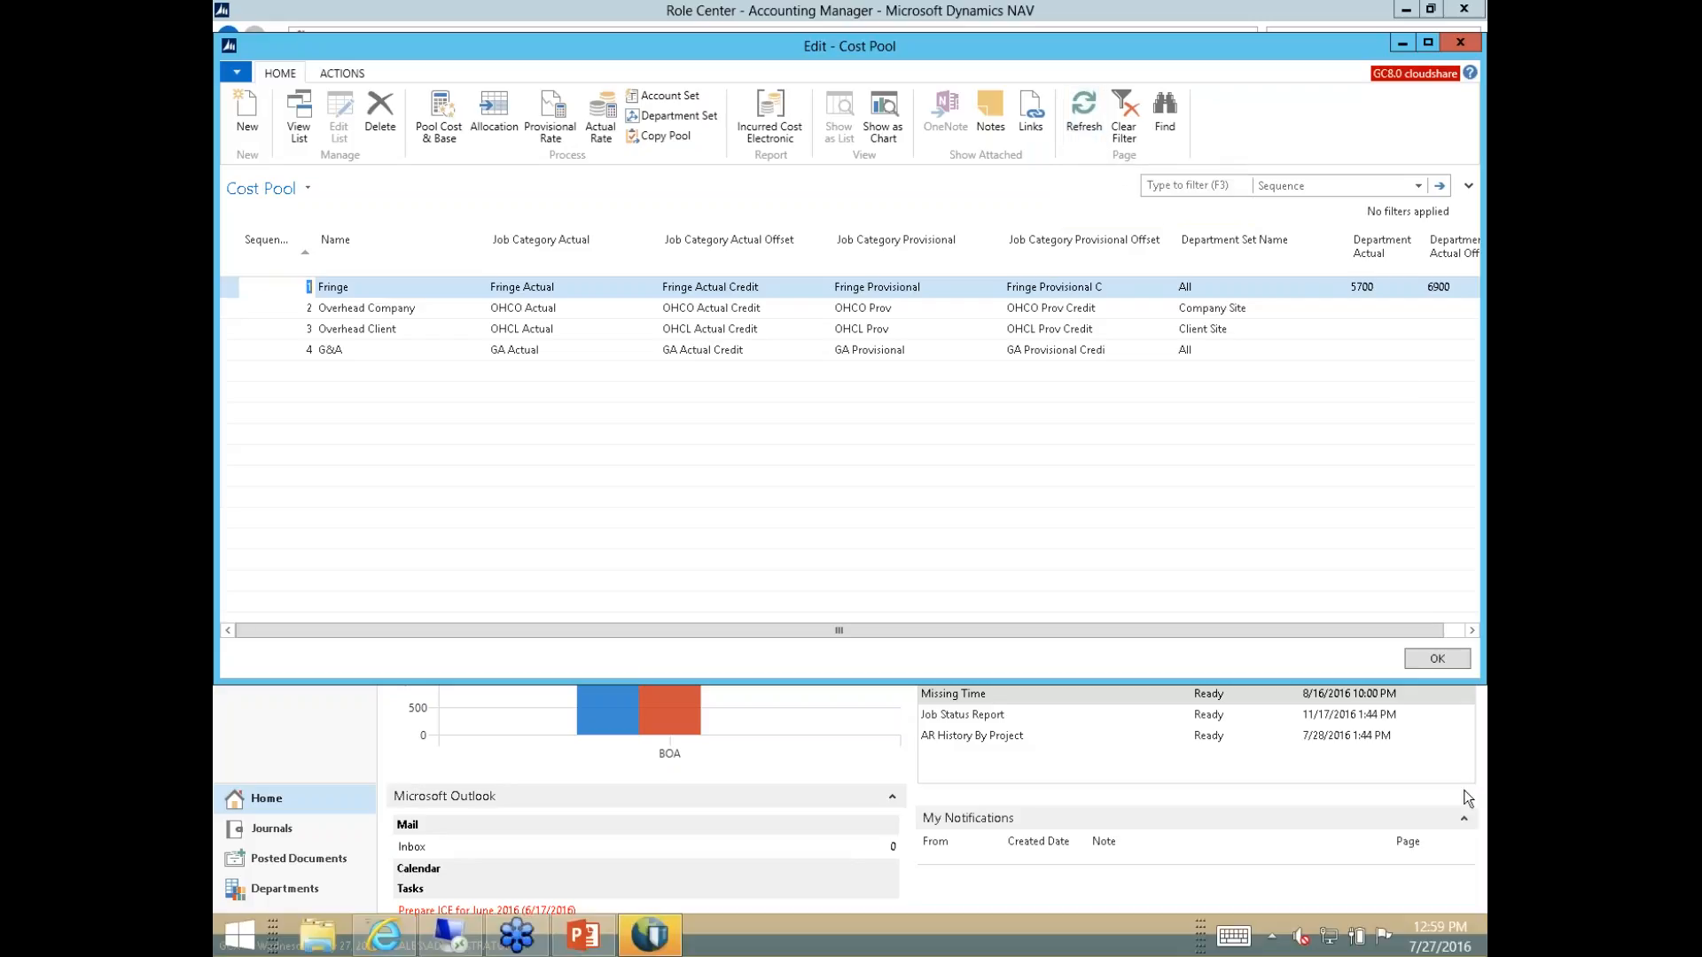